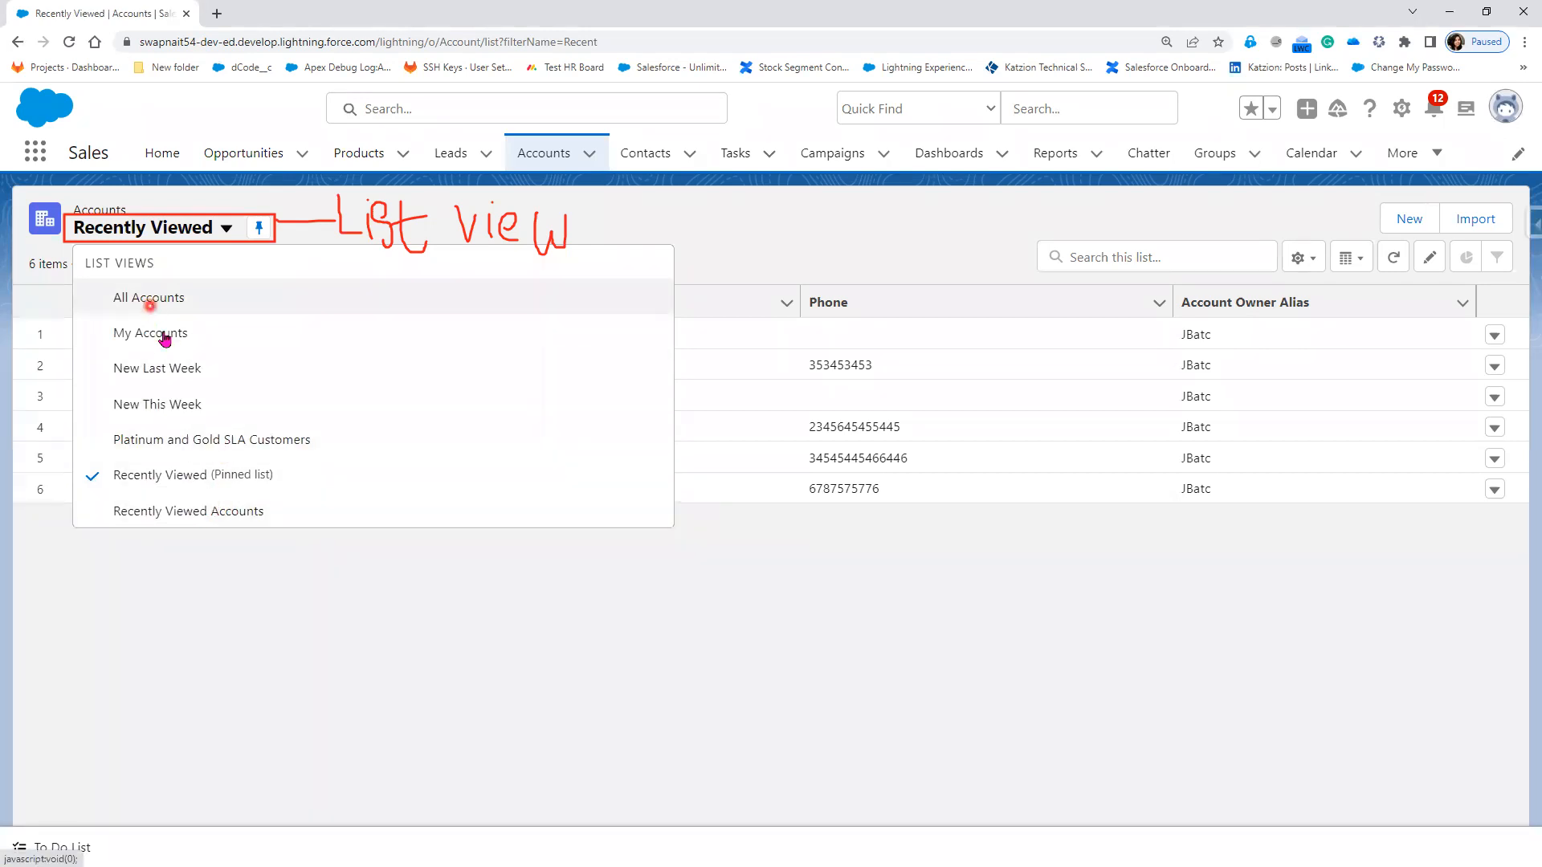
Step: Close the account views menu, review the Products list view options, then go to Opportunities
{"action": "left_click", "coordinate": [306, 608]}
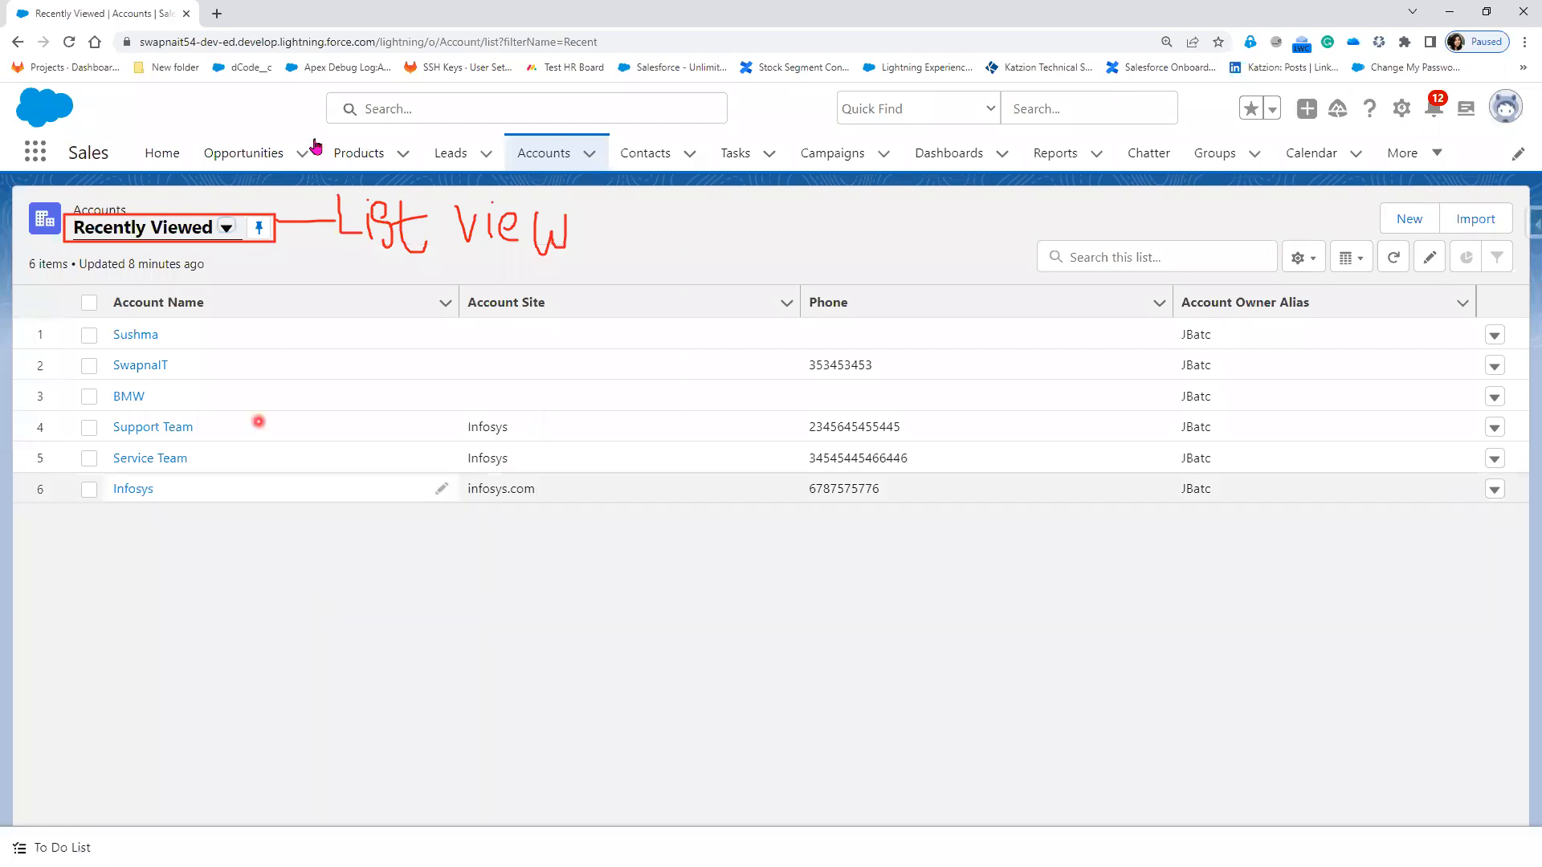
{"action": "left_click", "coordinate": [358, 161]}
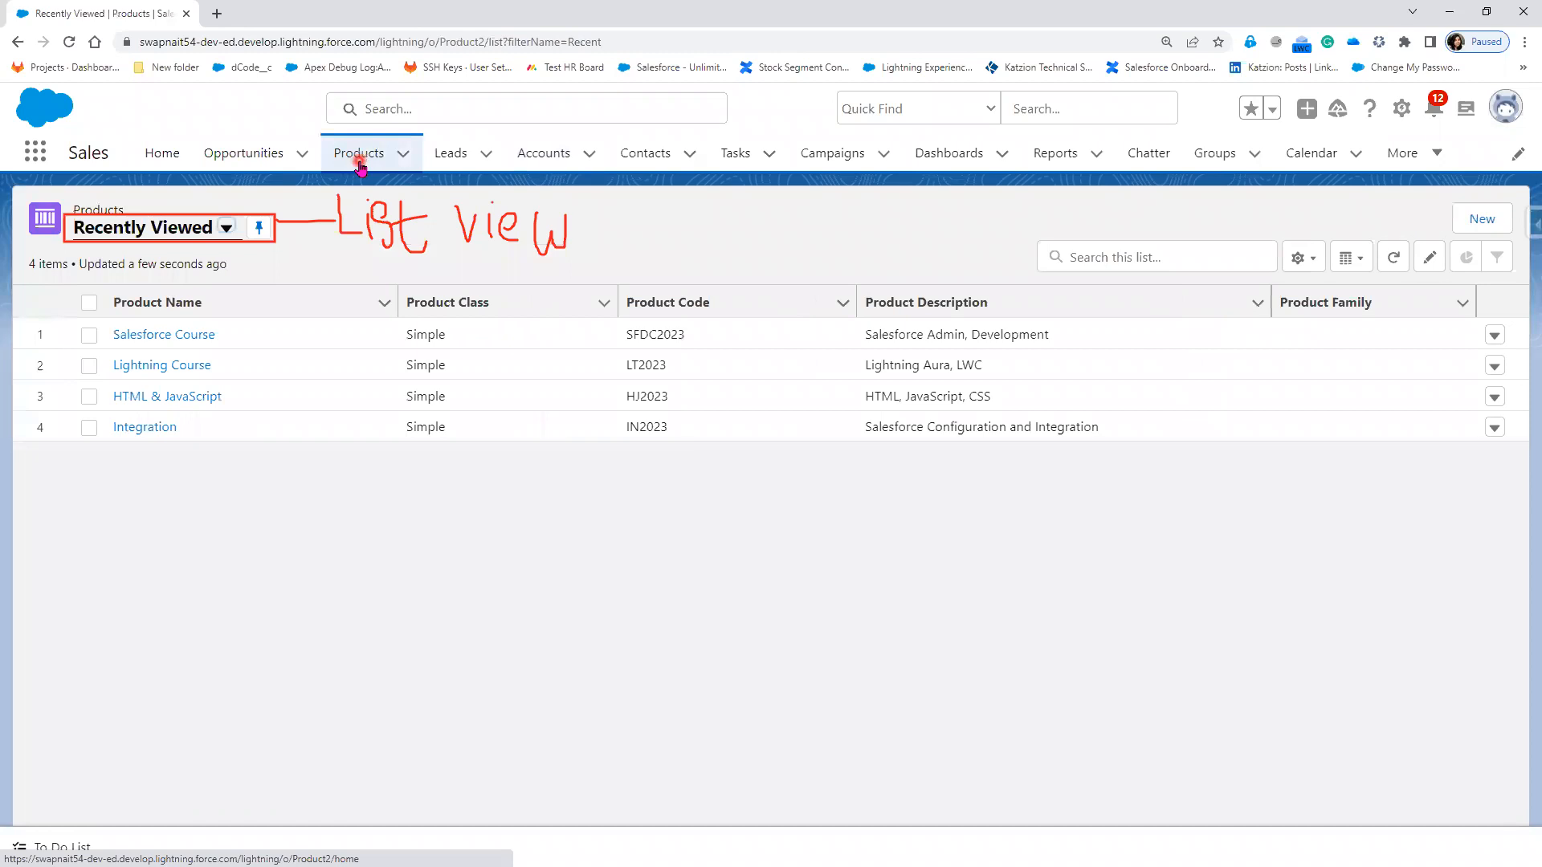
{"action": "left_click", "coordinate": [227, 229]}
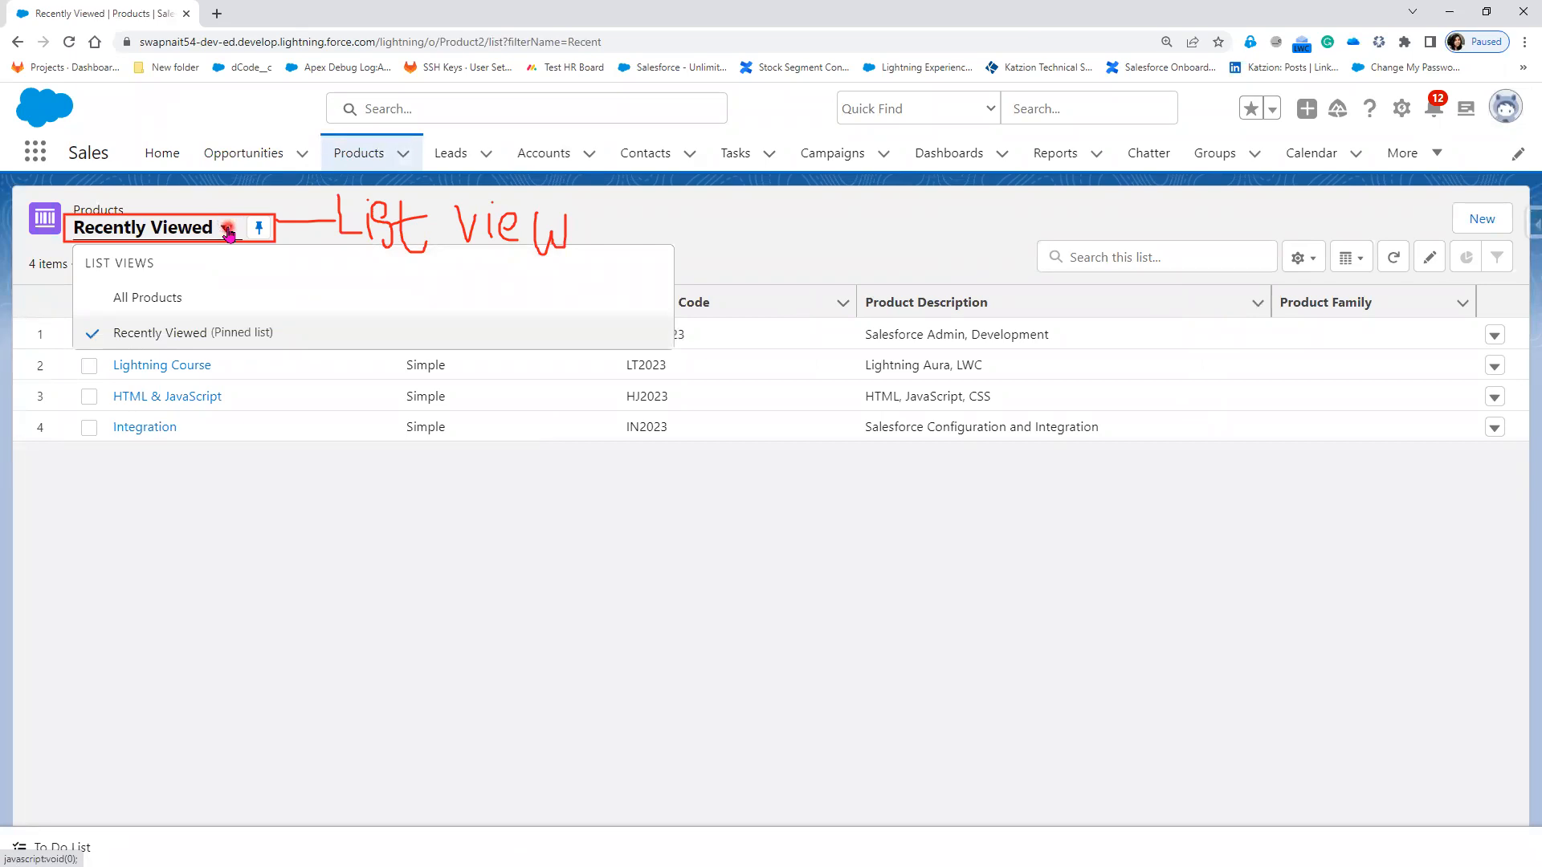
{"action": "left_click", "coordinate": [254, 167]}
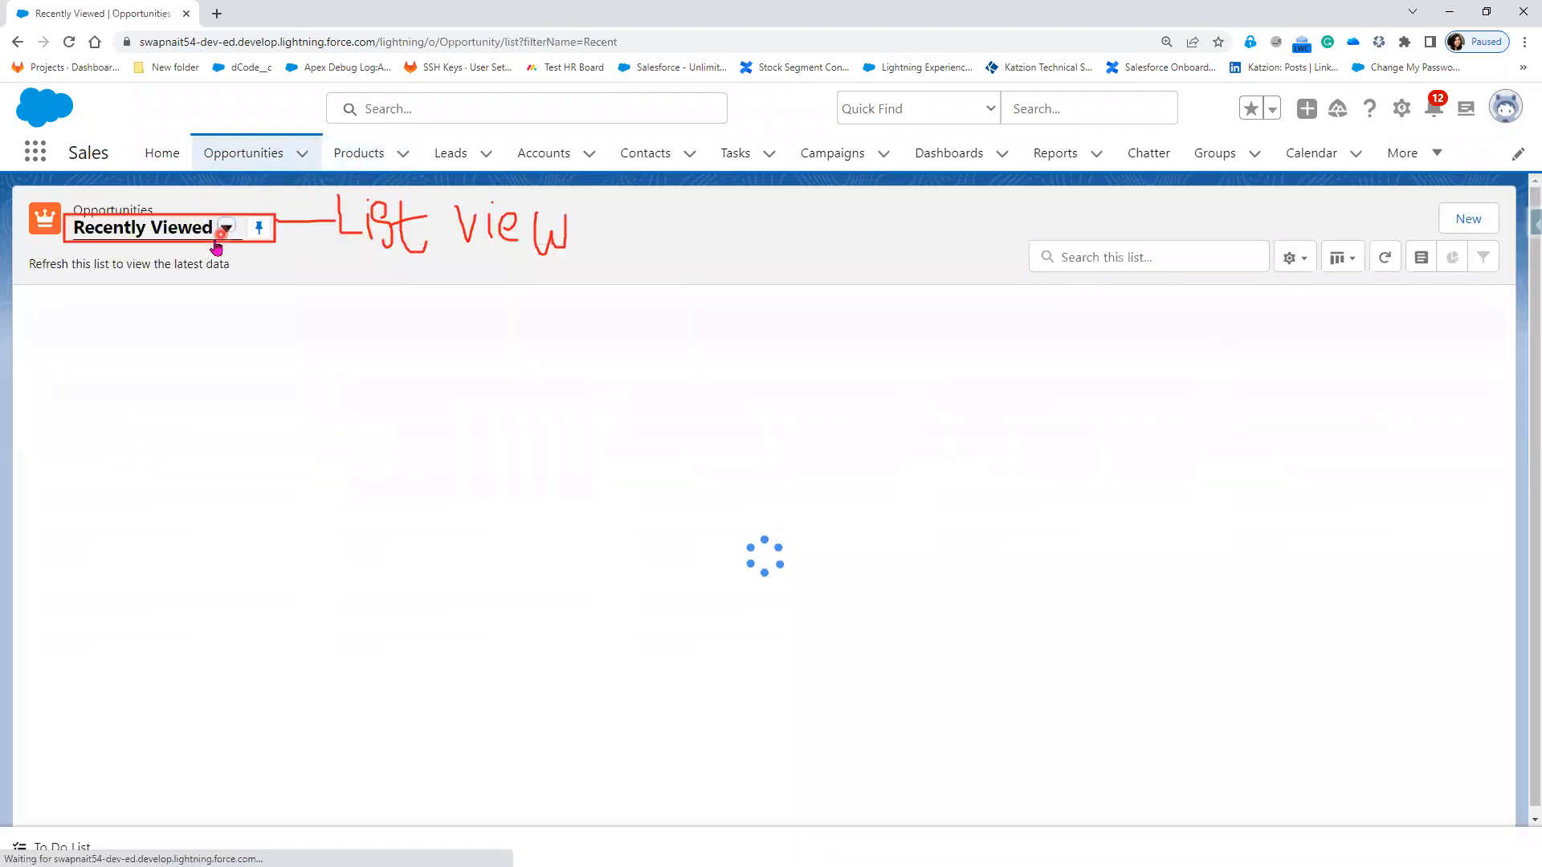
Step: Browse the Opportunities list views and pick All Opportunities, showing 34 records sorted by name
{"action": "left_click", "coordinate": [227, 229]}
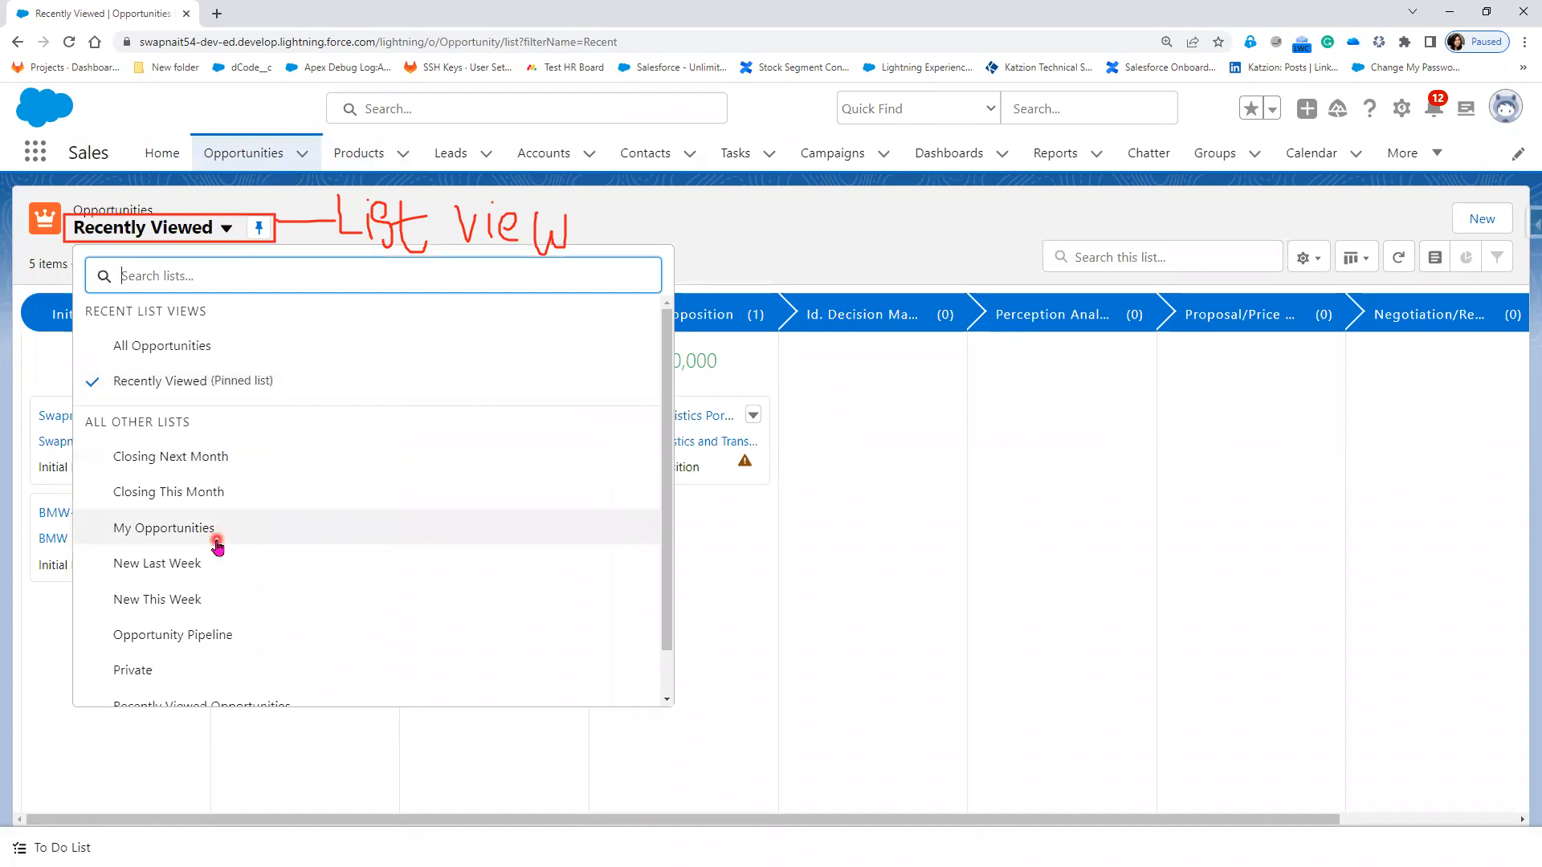
{"action": "scroll", "coordinate": [215, 540], "scroll_direction": "down", "scroll_amount": 1}
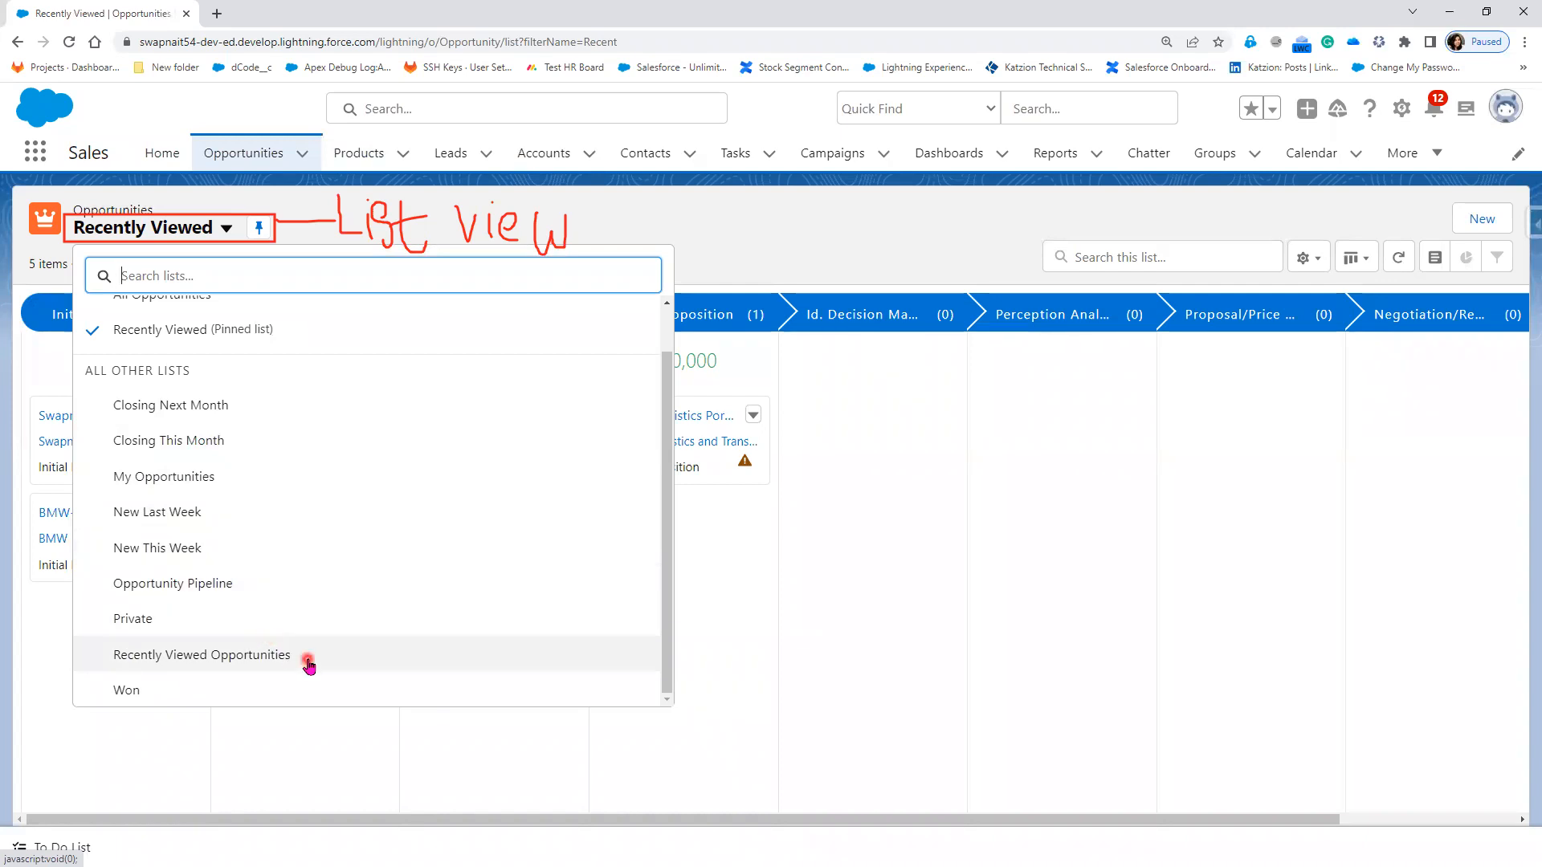
{"action": "scroll", "coordinate": [311, 626], "scroll_direction": "up", "scroll_amount": 1}
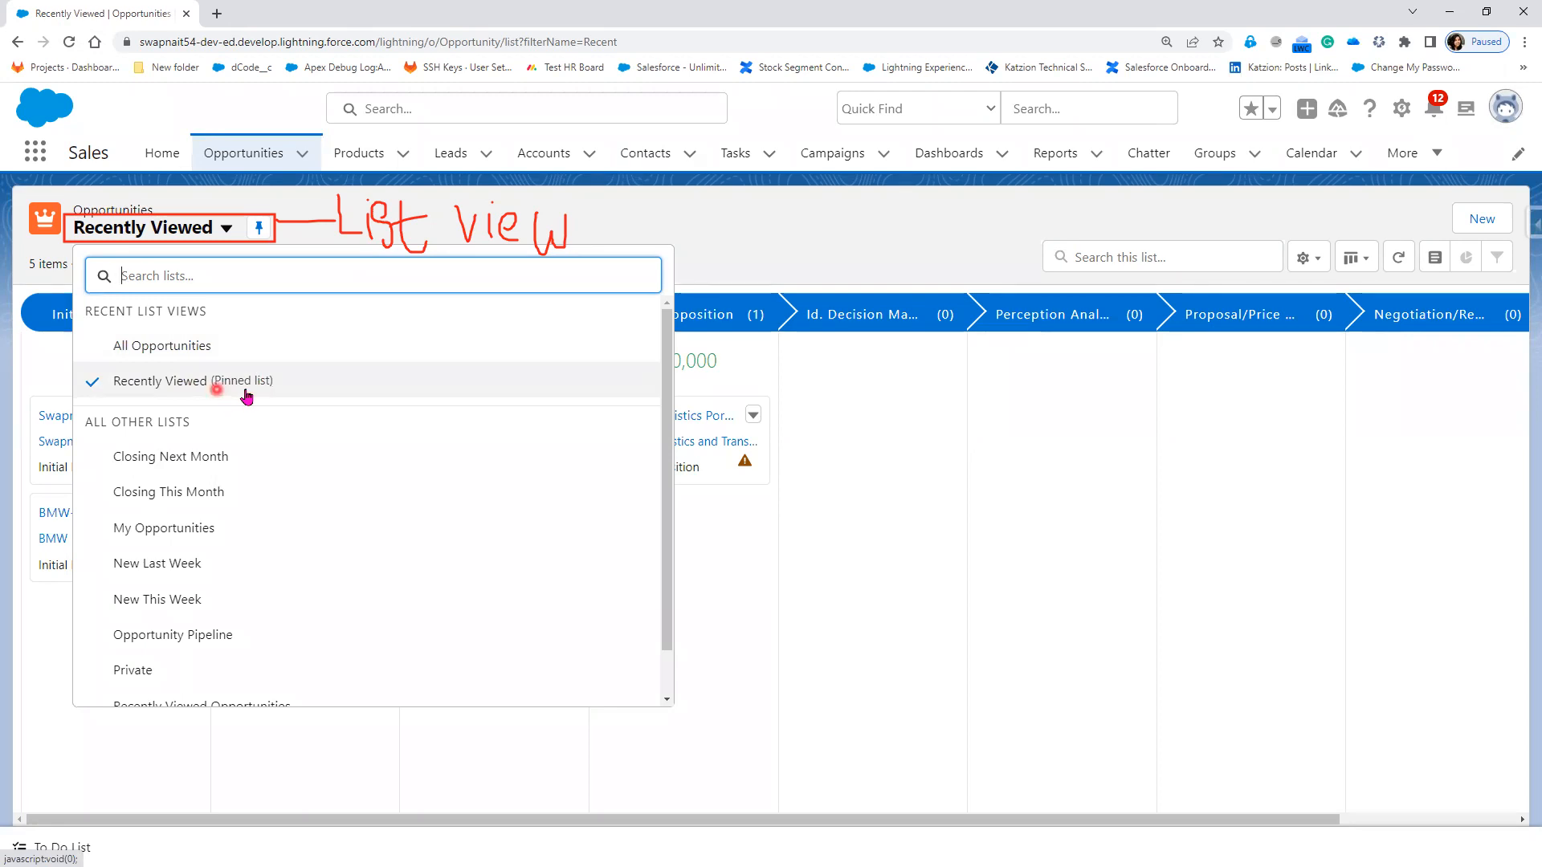
{"action": "left_click", "coordinate": [192, 347]}
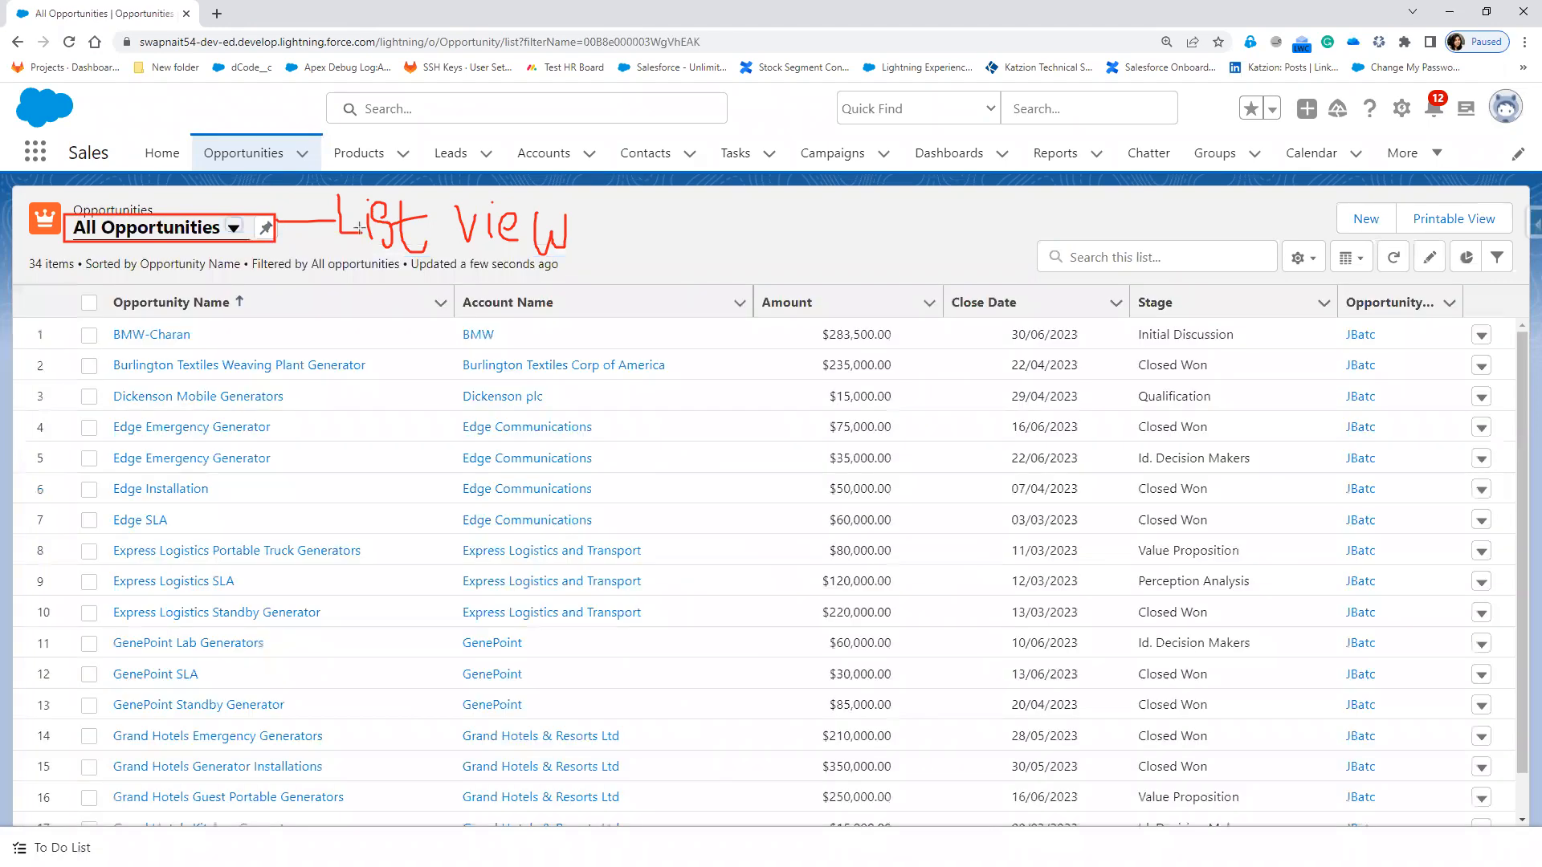
Step: Switch the Opportunities list back to the Recently Viewed view
{"action": "left_click_drag", "start_coordinate": [253, 207], "coordinate": [286, 247]}
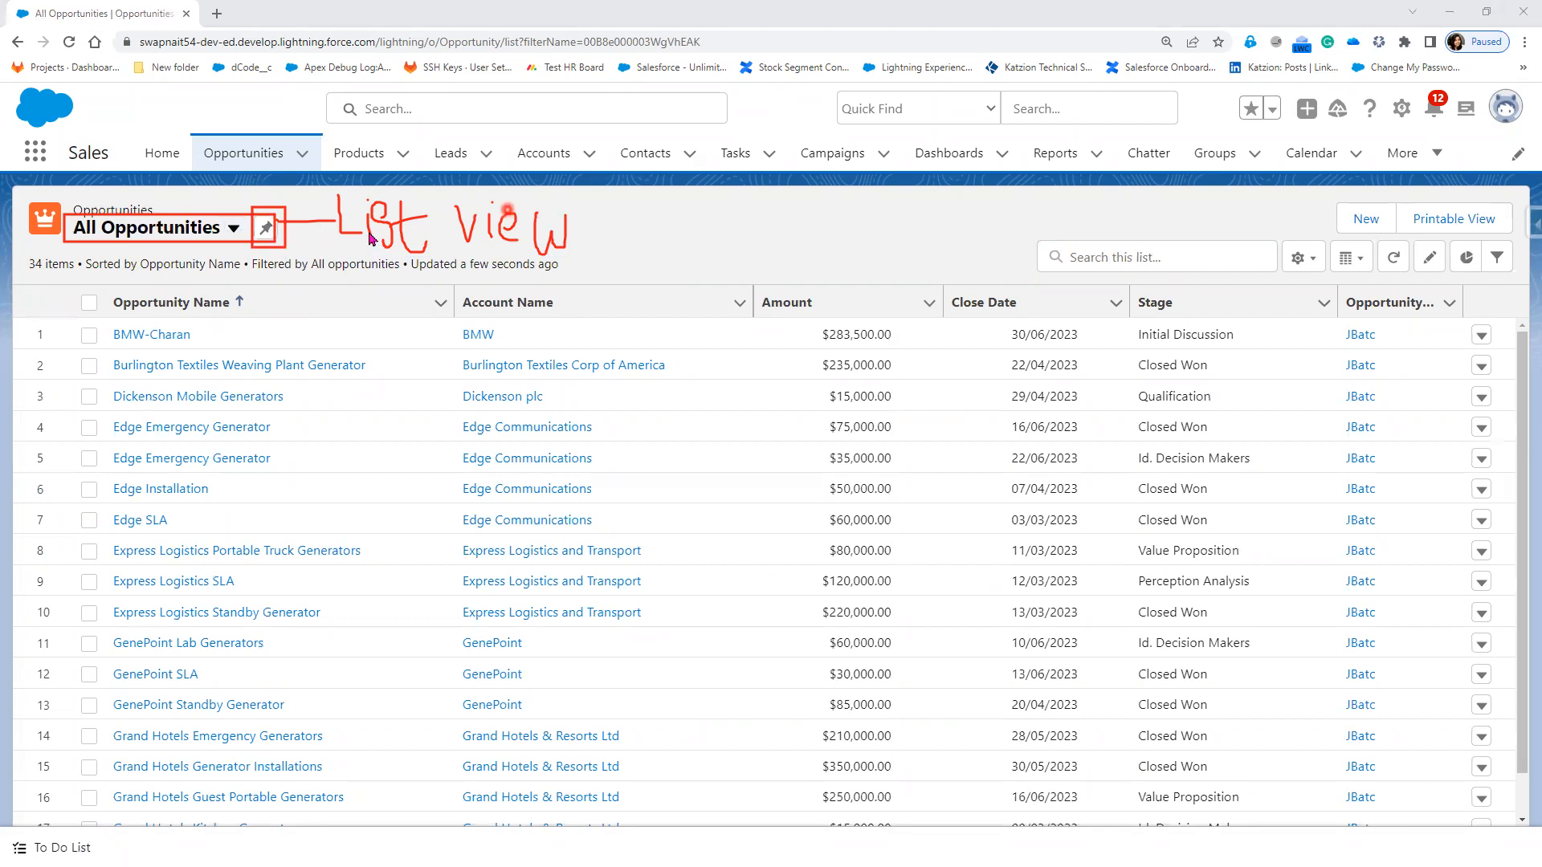
{"action": "left_click", "coordinate": [235, 230]}
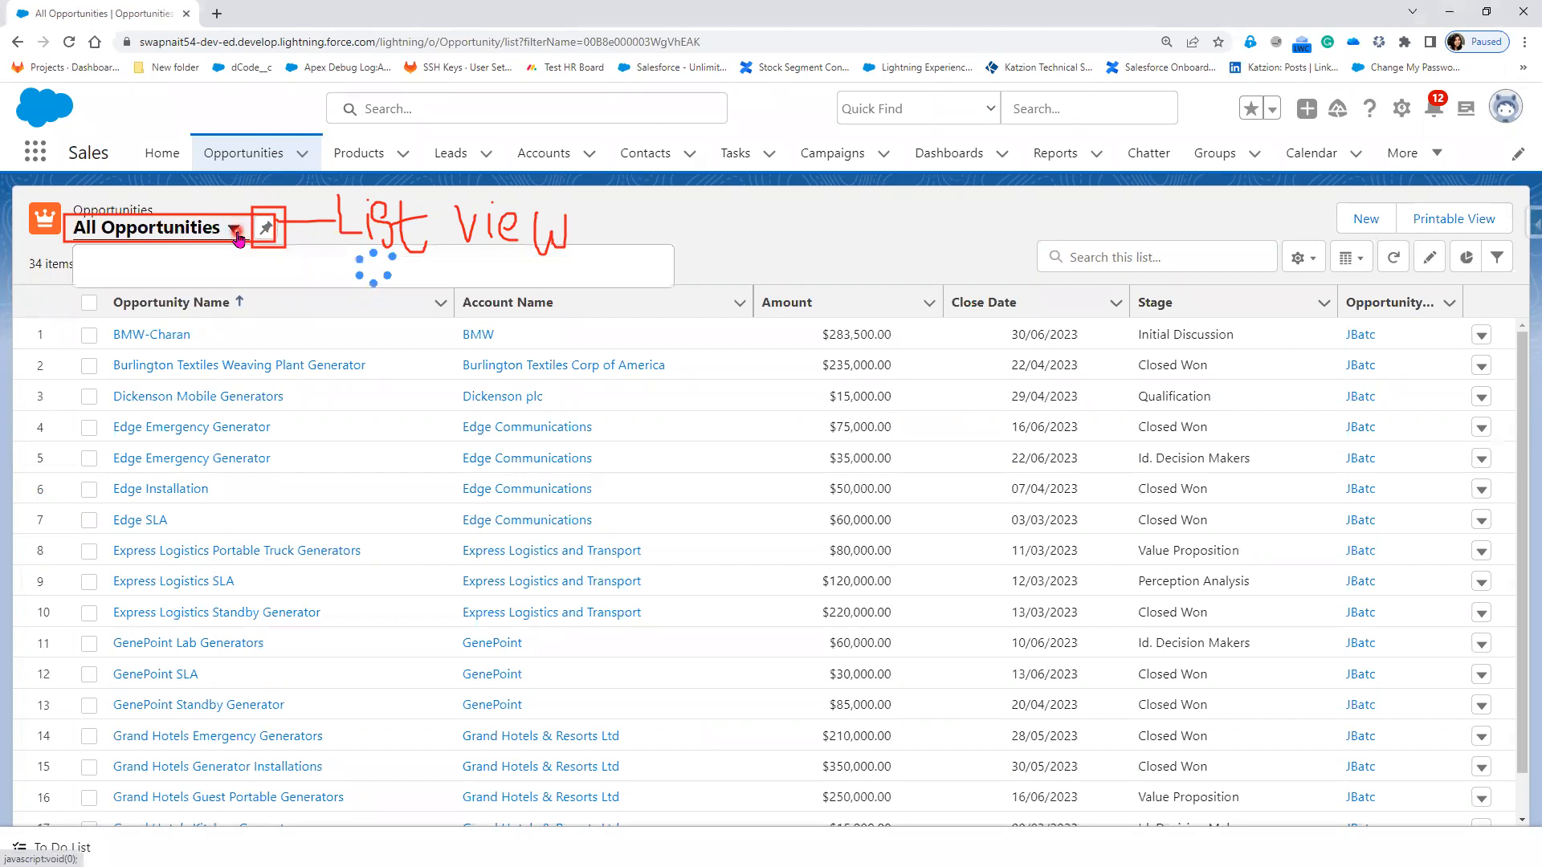
{"action": "left_click", "coordinate": [227, 381]}
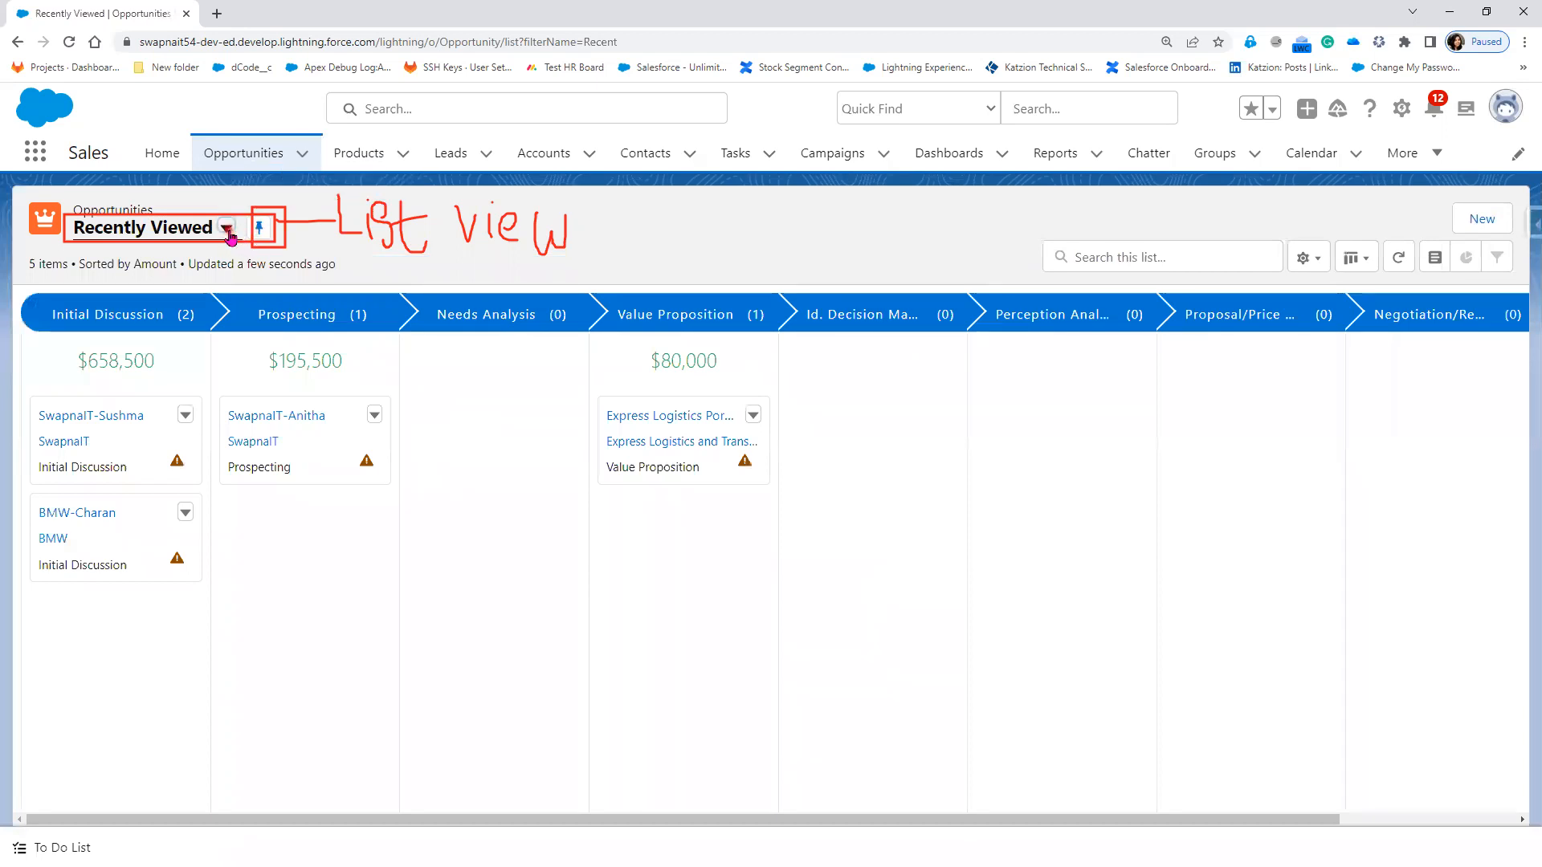
Step: Return to All Opportunities, then open the Contacts list of 10 recently viewed contacts
{"action": "left_click", "coordinate": [227, 230]}
{"action": "left_click", "coordinate": [239, 345]}
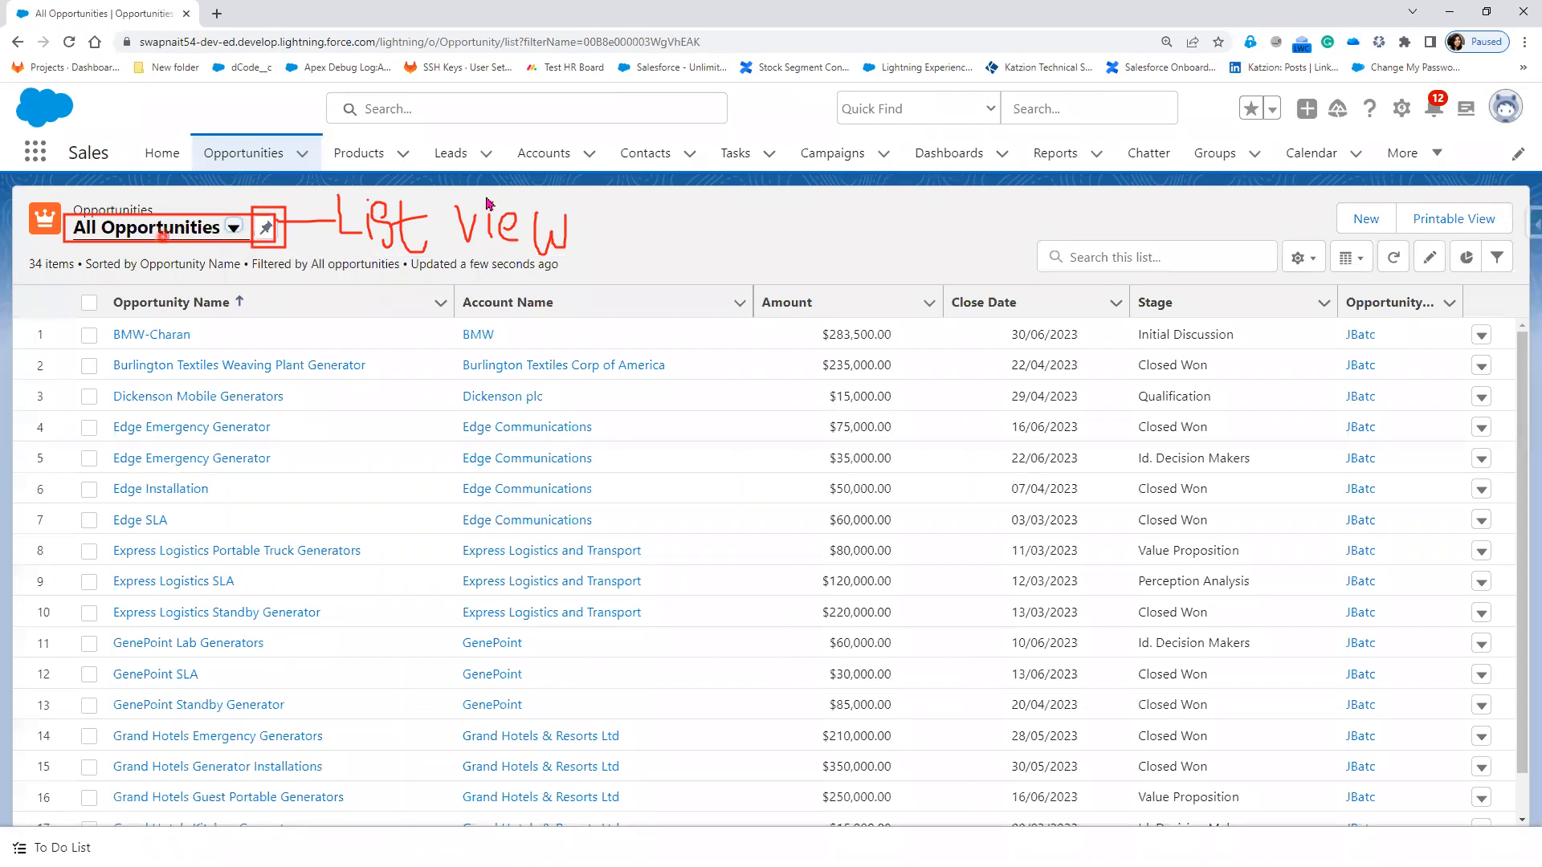
{"action": "left_click", "coordinate": [650, 153]}
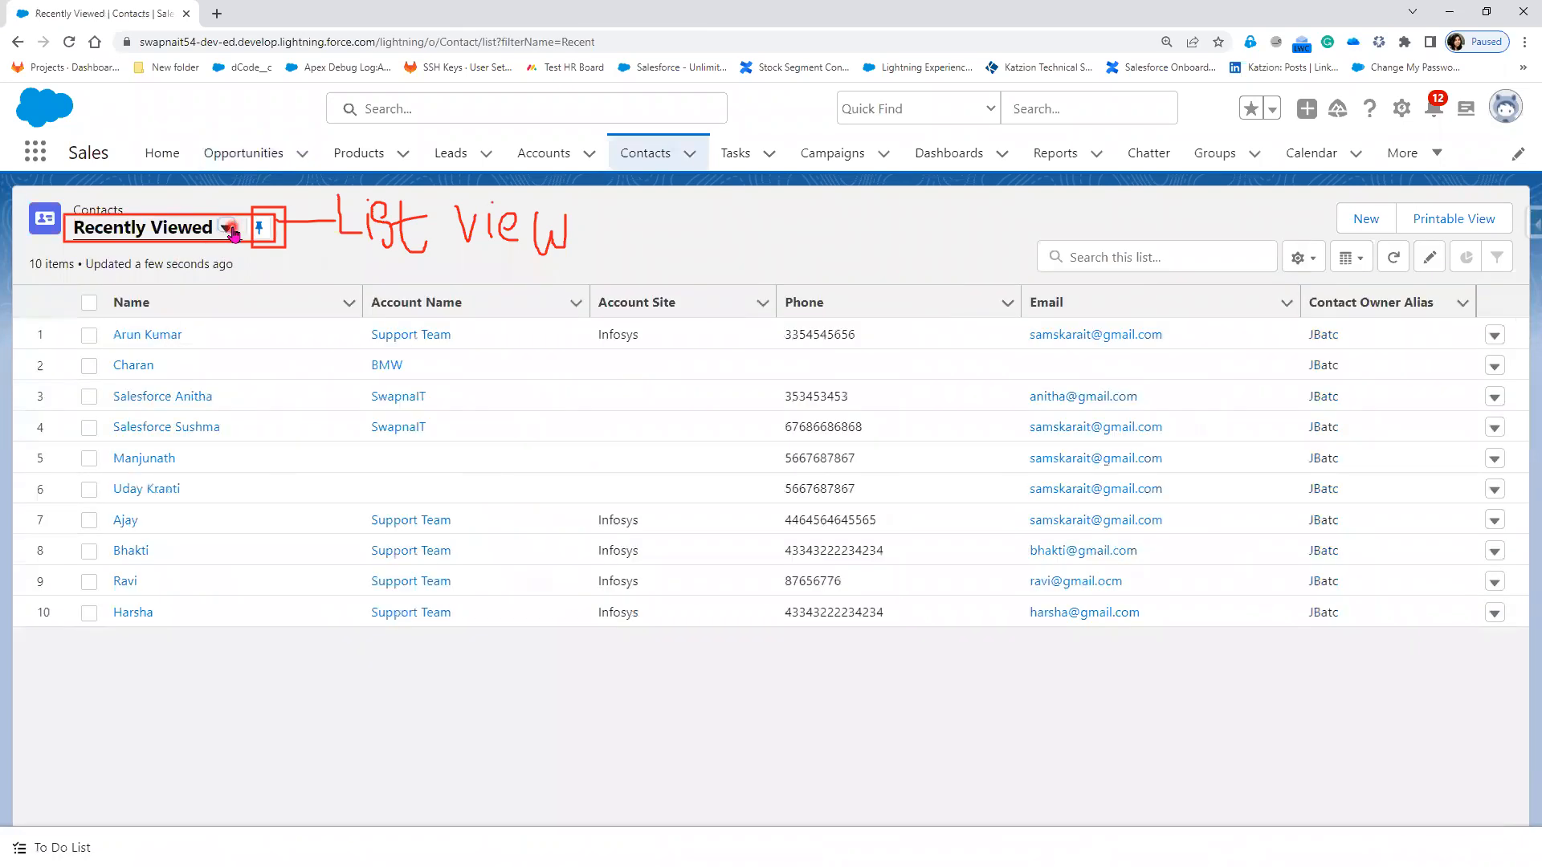
{"action": "left_click", "coordinate": [227, 229]}
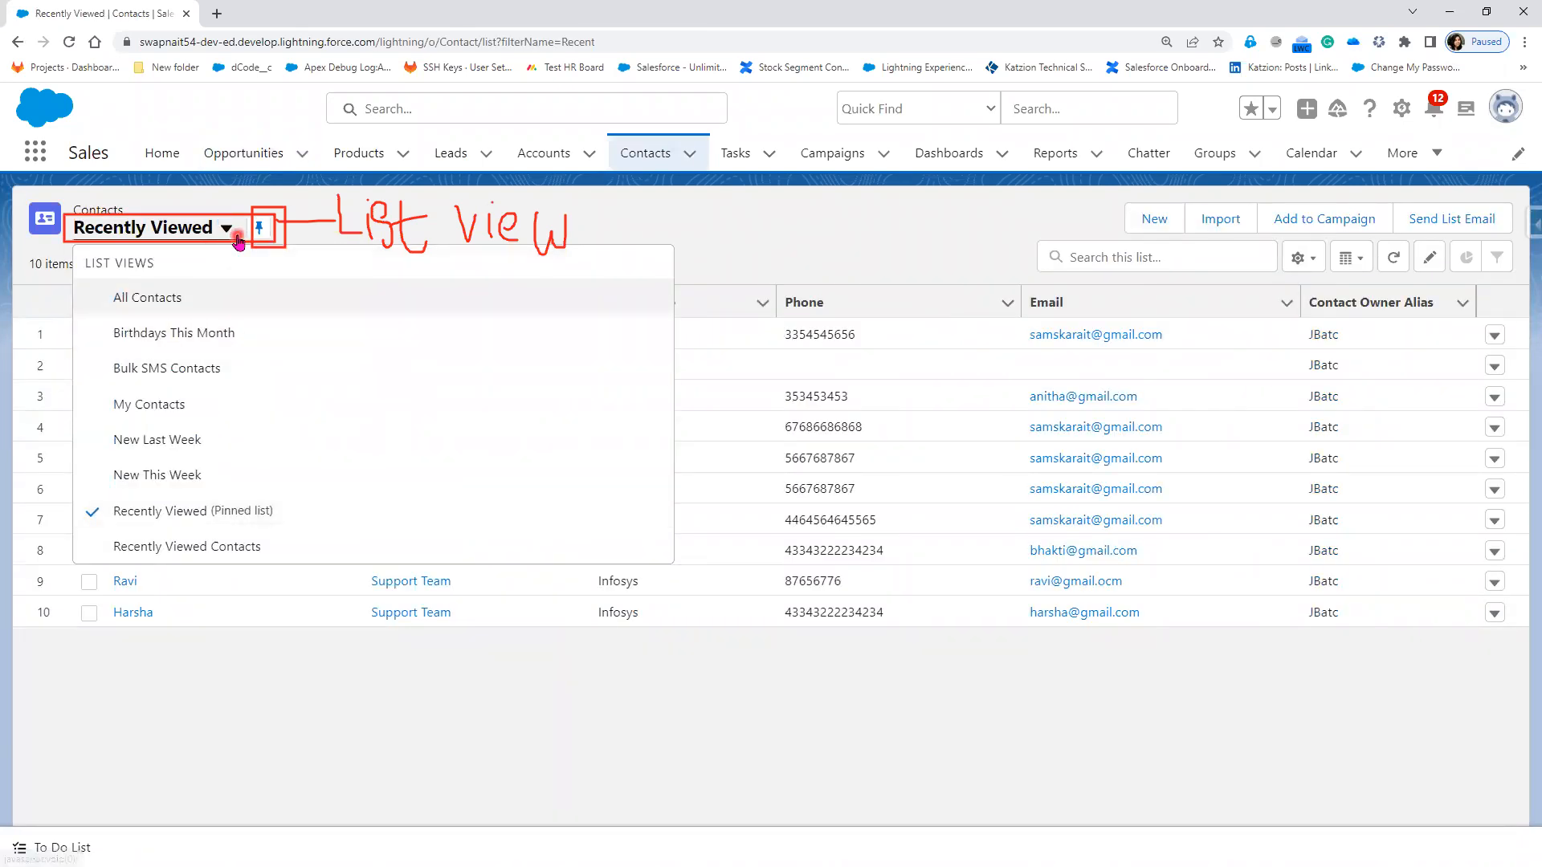
{"action": "left_click", "coordinate": [233, 291]}
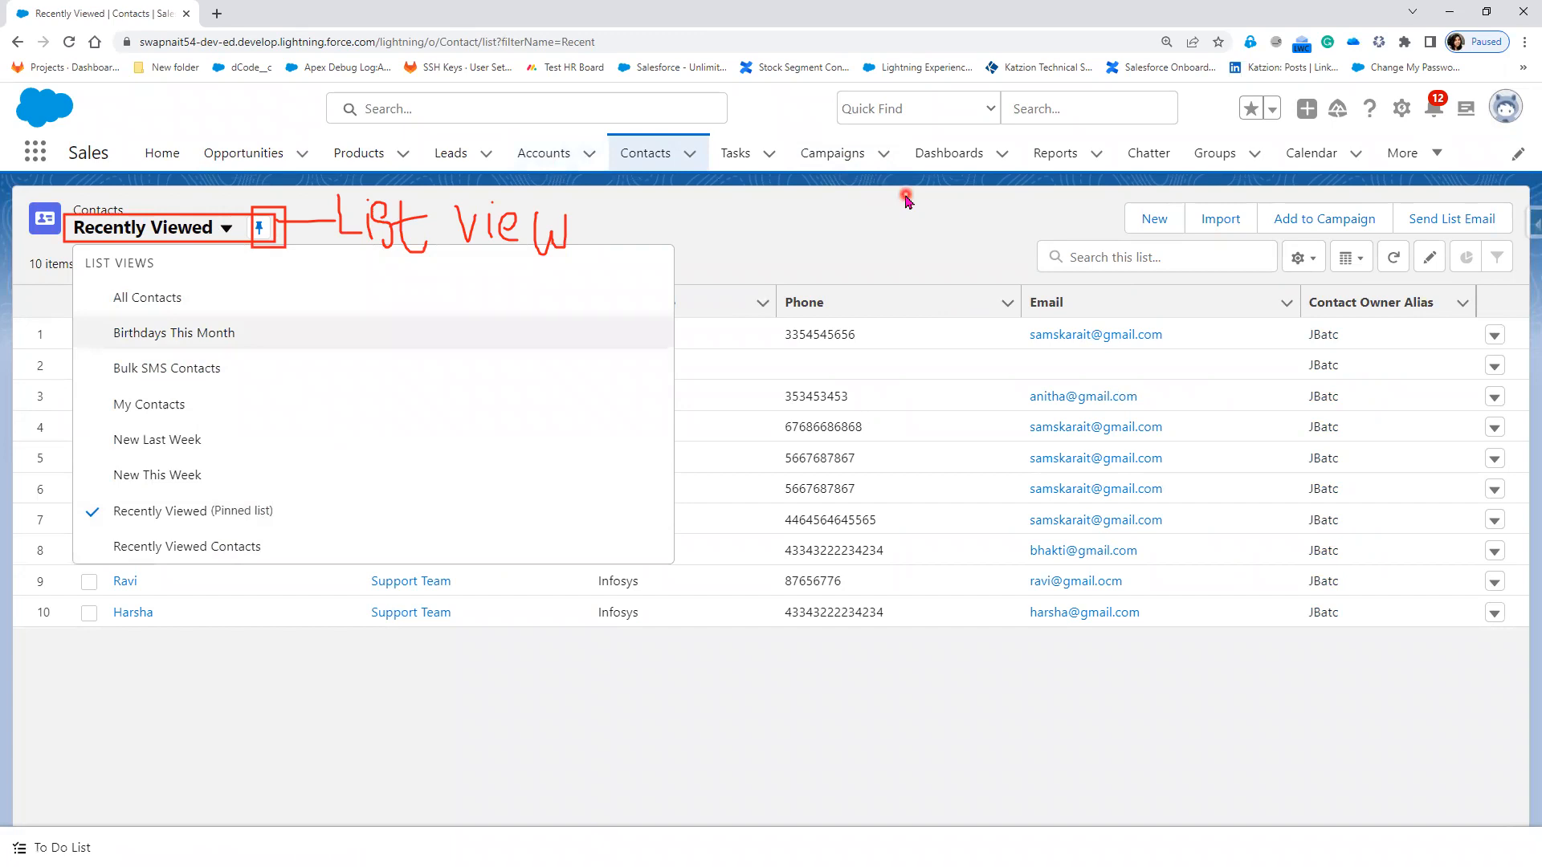
{"action": "left_click", "coordinate": [799, 225]}
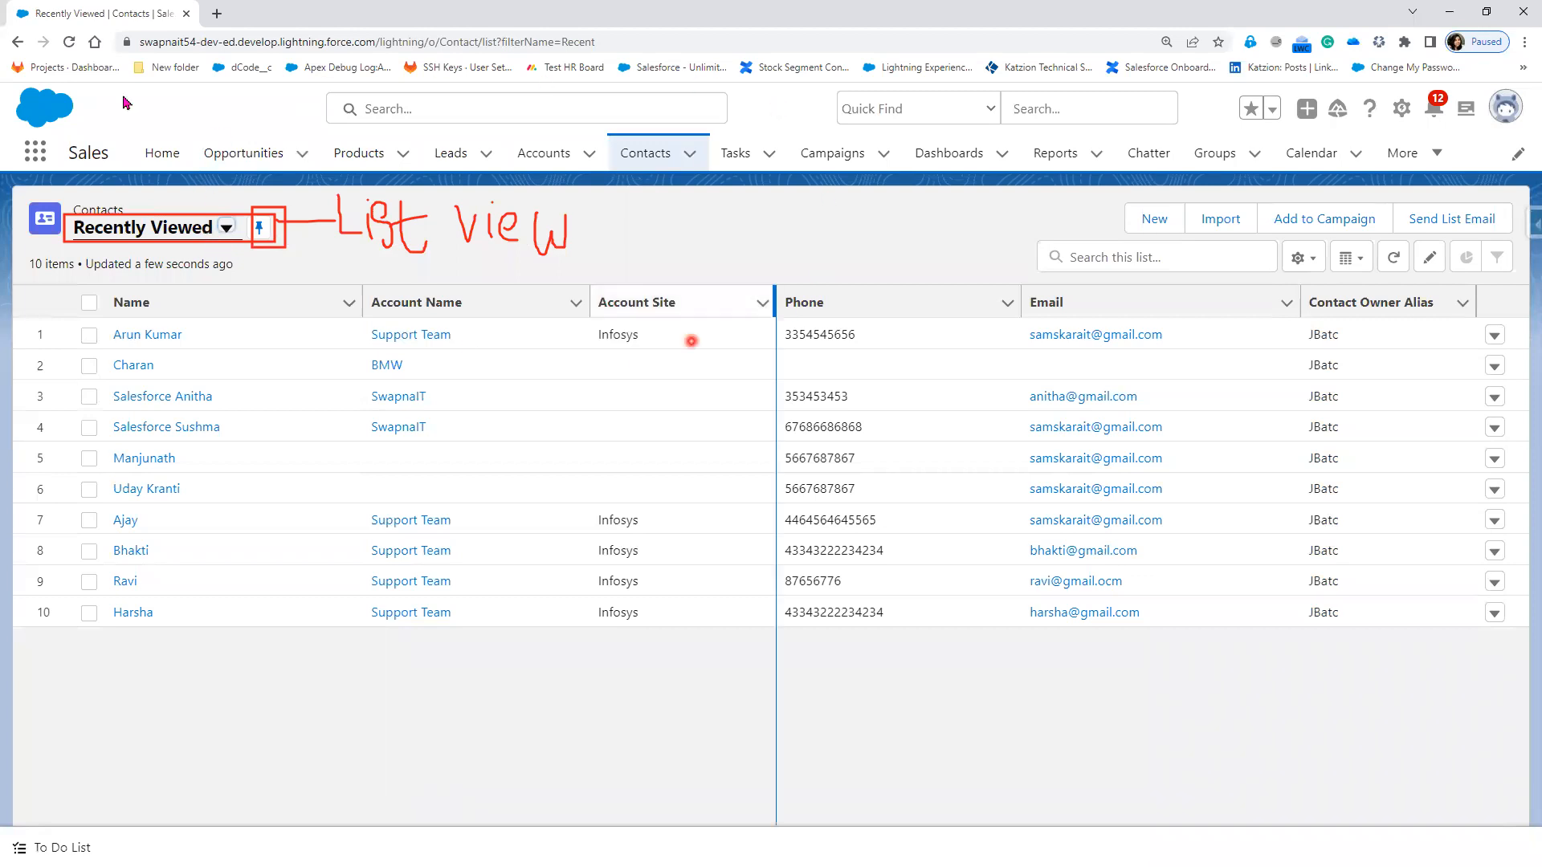
Step: Switch from Lightning Experience to Salesforce Classic through the profile menu
{"action": "left_click", "coordinate": [1505, 109]}
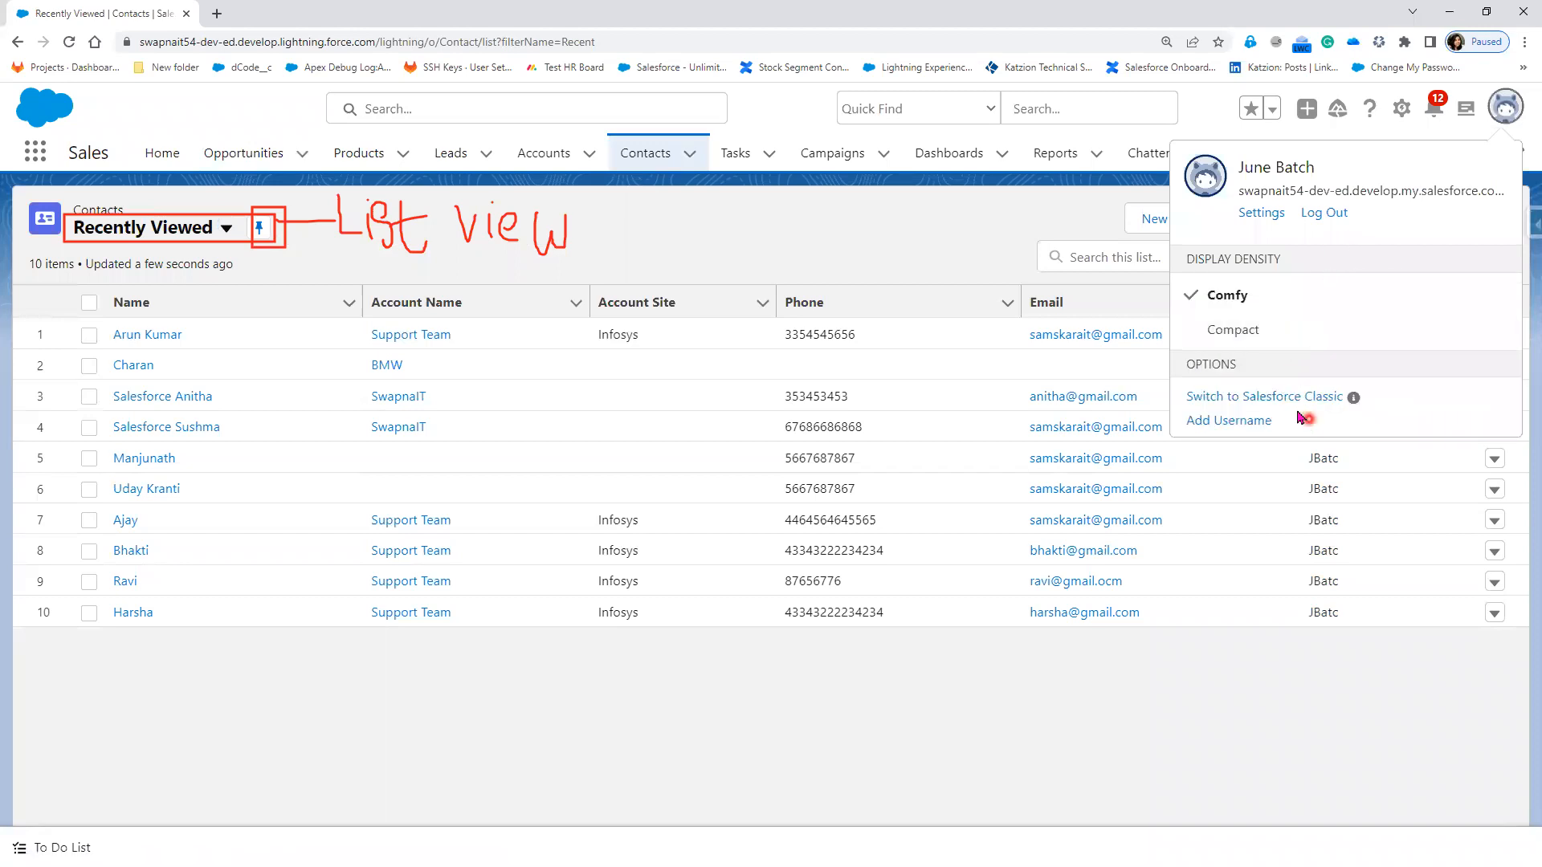
{"action": "left_click", "coordinate": [1274, 389]}
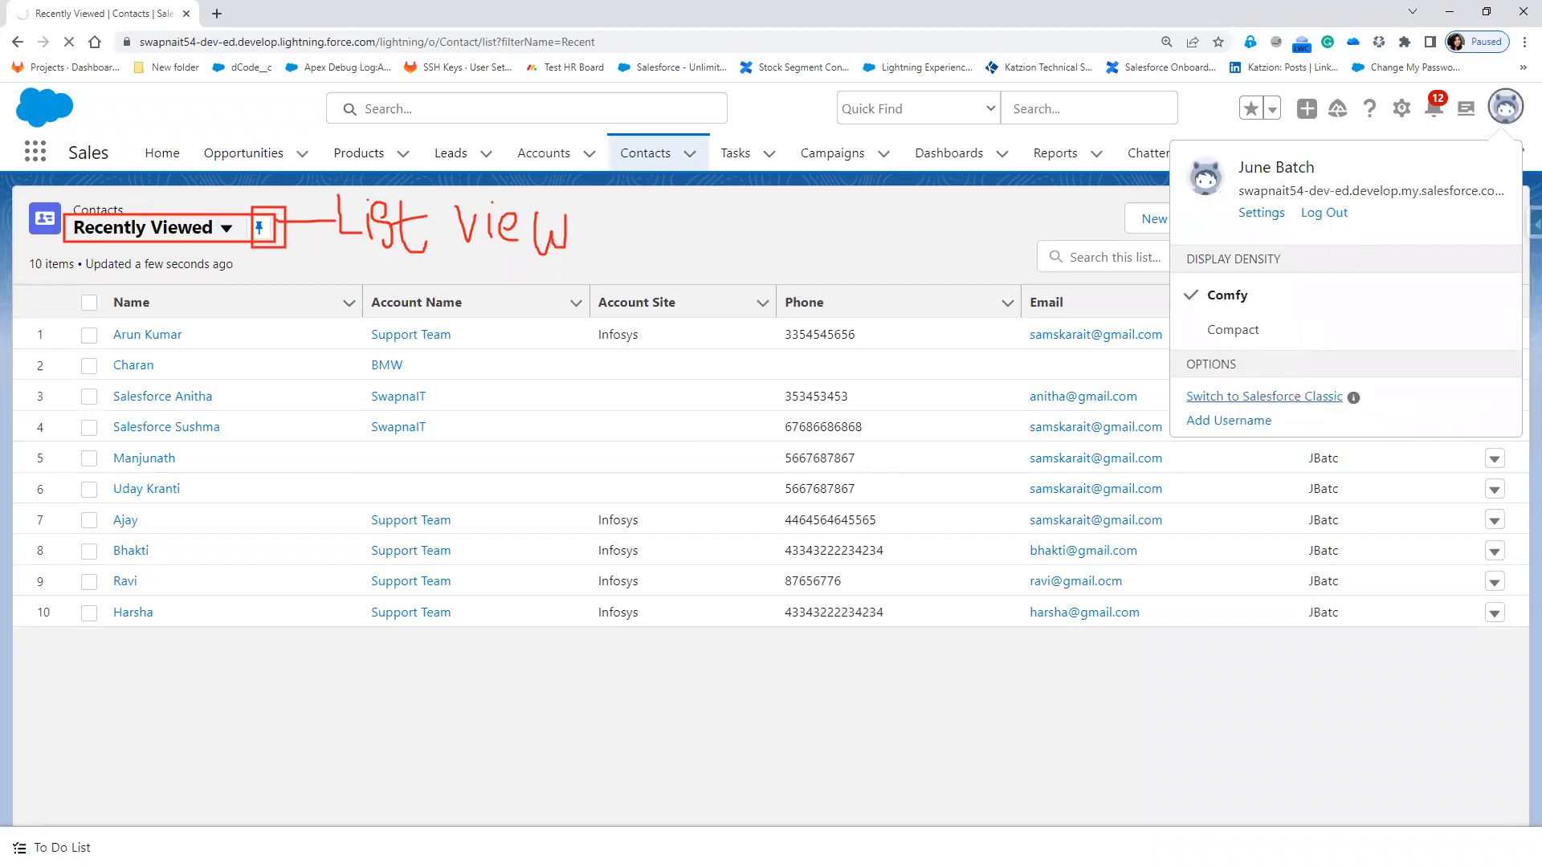
{"action": "left_click", "coordinate": [179, 165]}
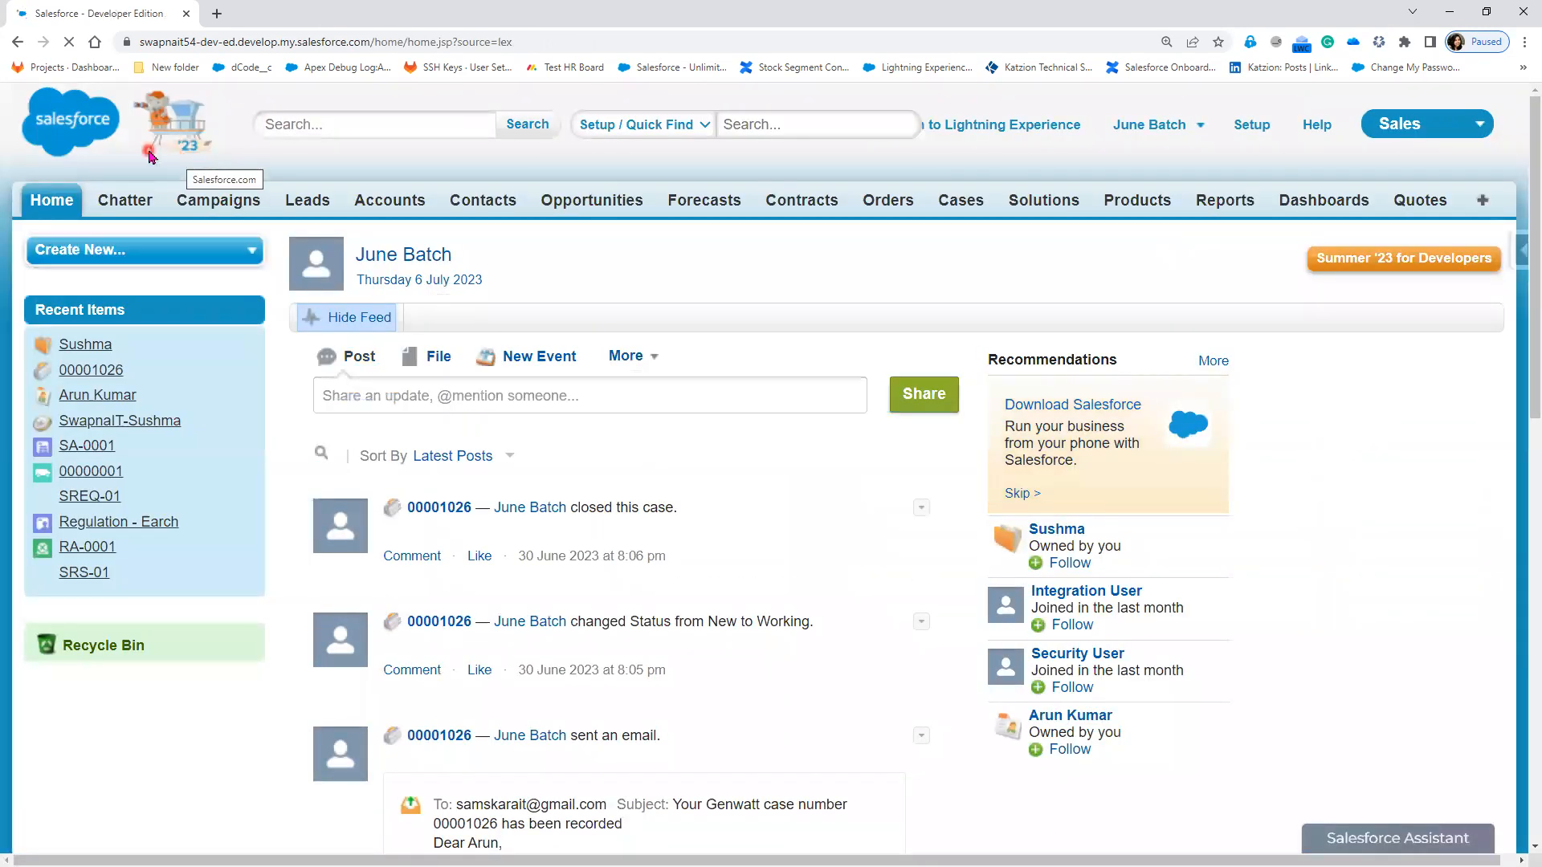
Step: Browse the Accounts and Contacts home pages in Salesforce Classic
{"action": "left_click", "coordinate": [393, 201]}
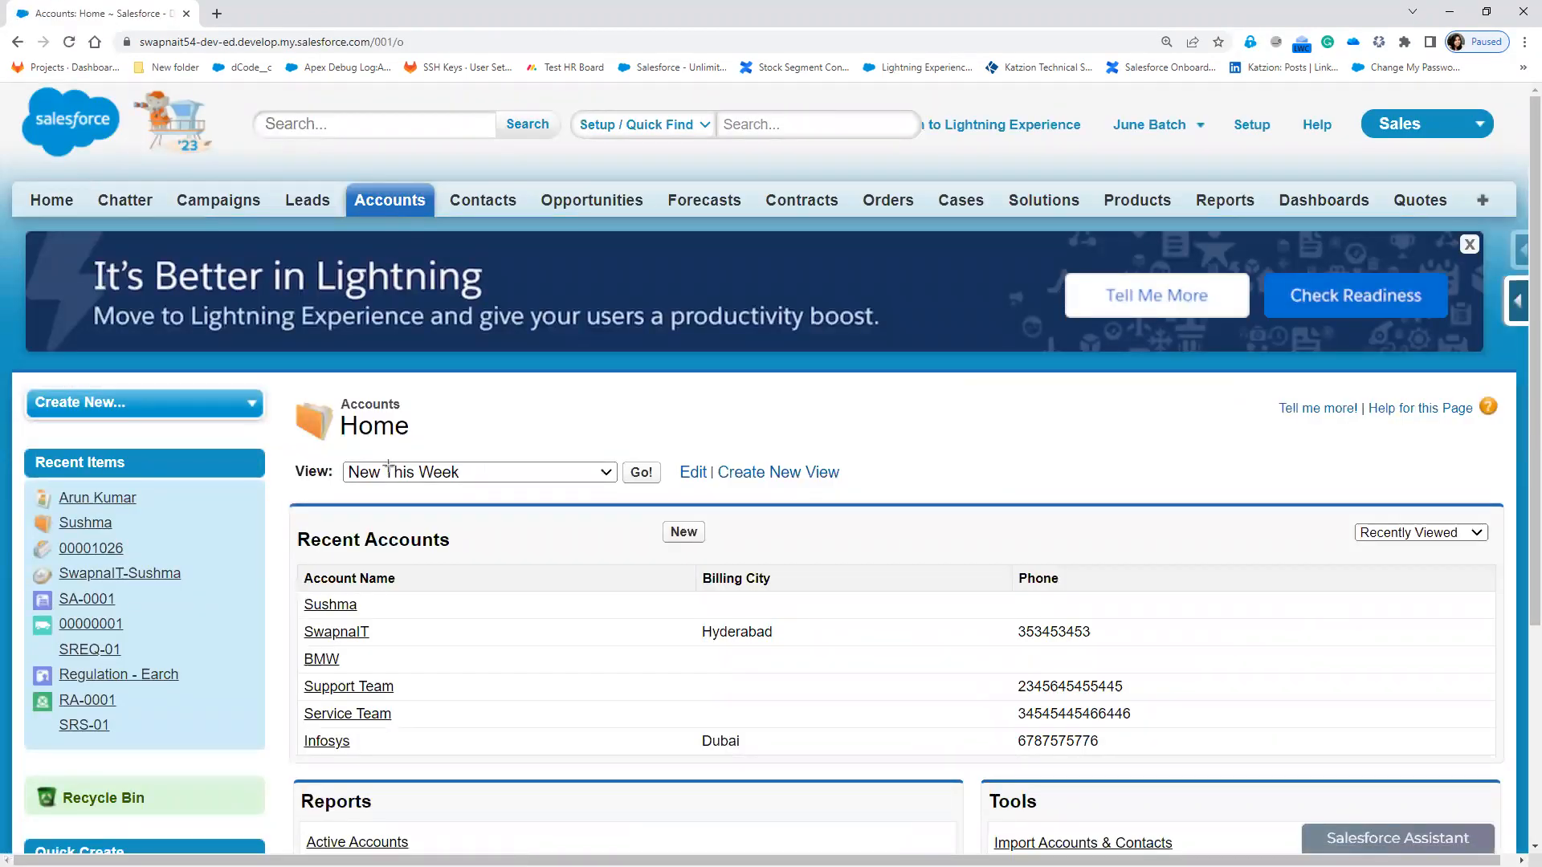
{"action": "left_click_drag", "start_coordinate": [333, 452], "coordinate": [623, 493]}
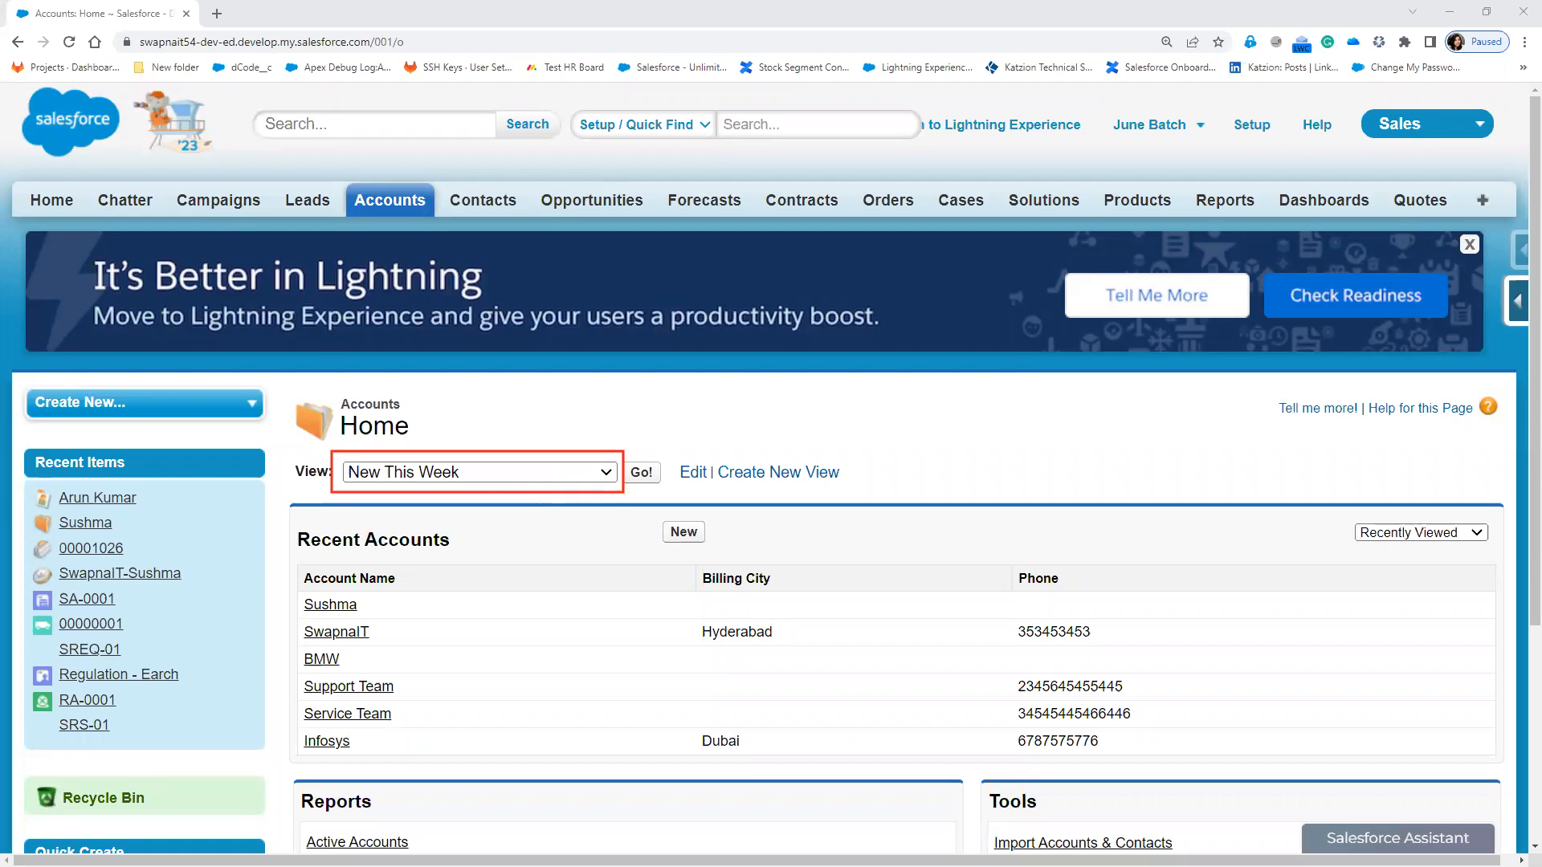
{"action": "left_click", "coordinate": [489, 206]}
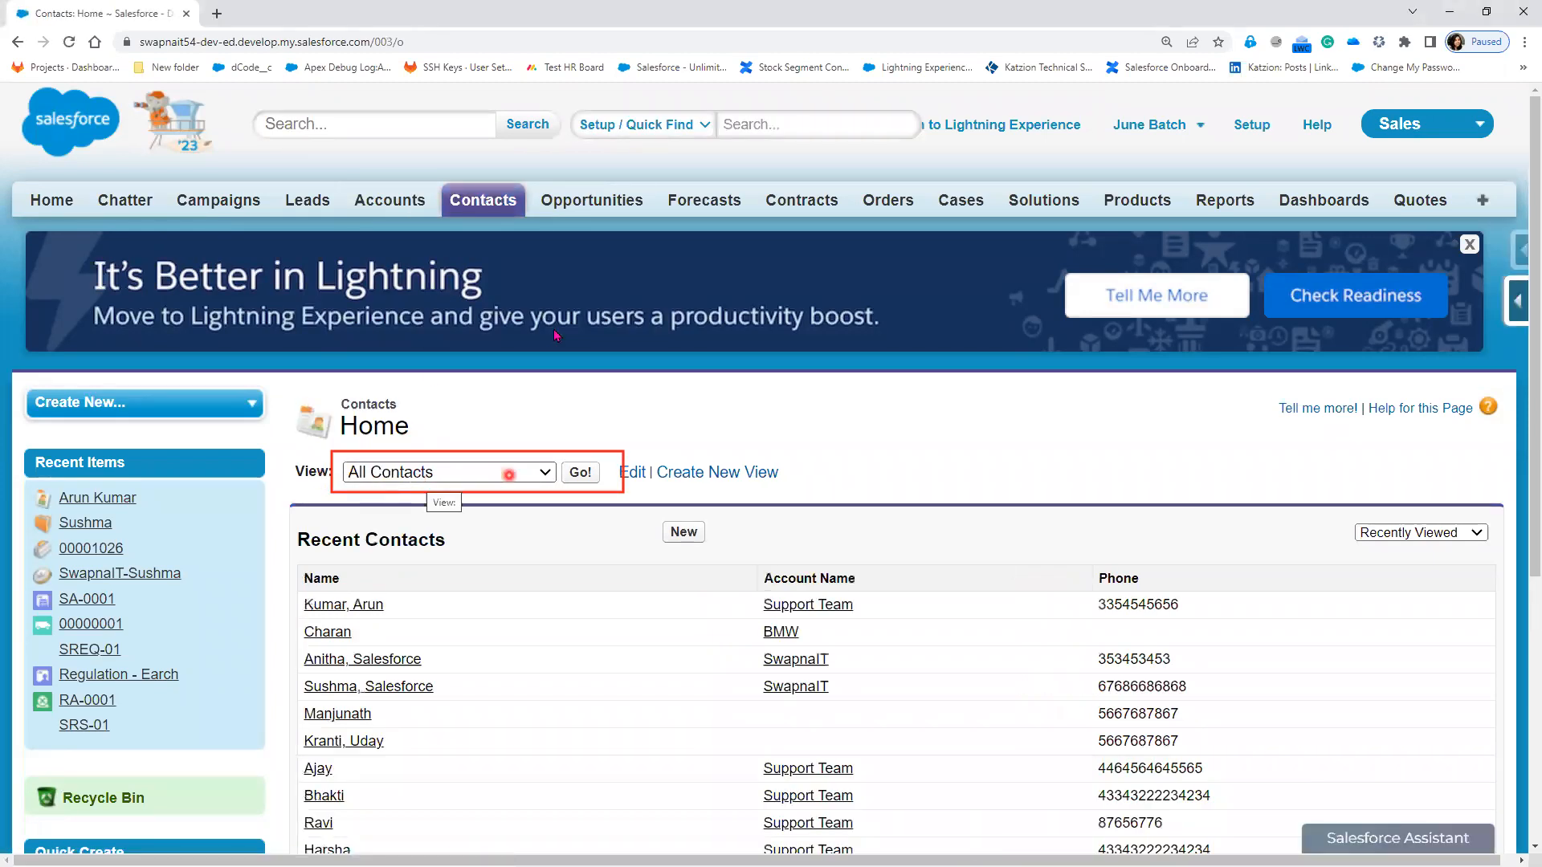
Step: Review the Opportunities home page's available views, then return to the list view presentation
{"action": "left_click", "coordinate": [592, 201]}
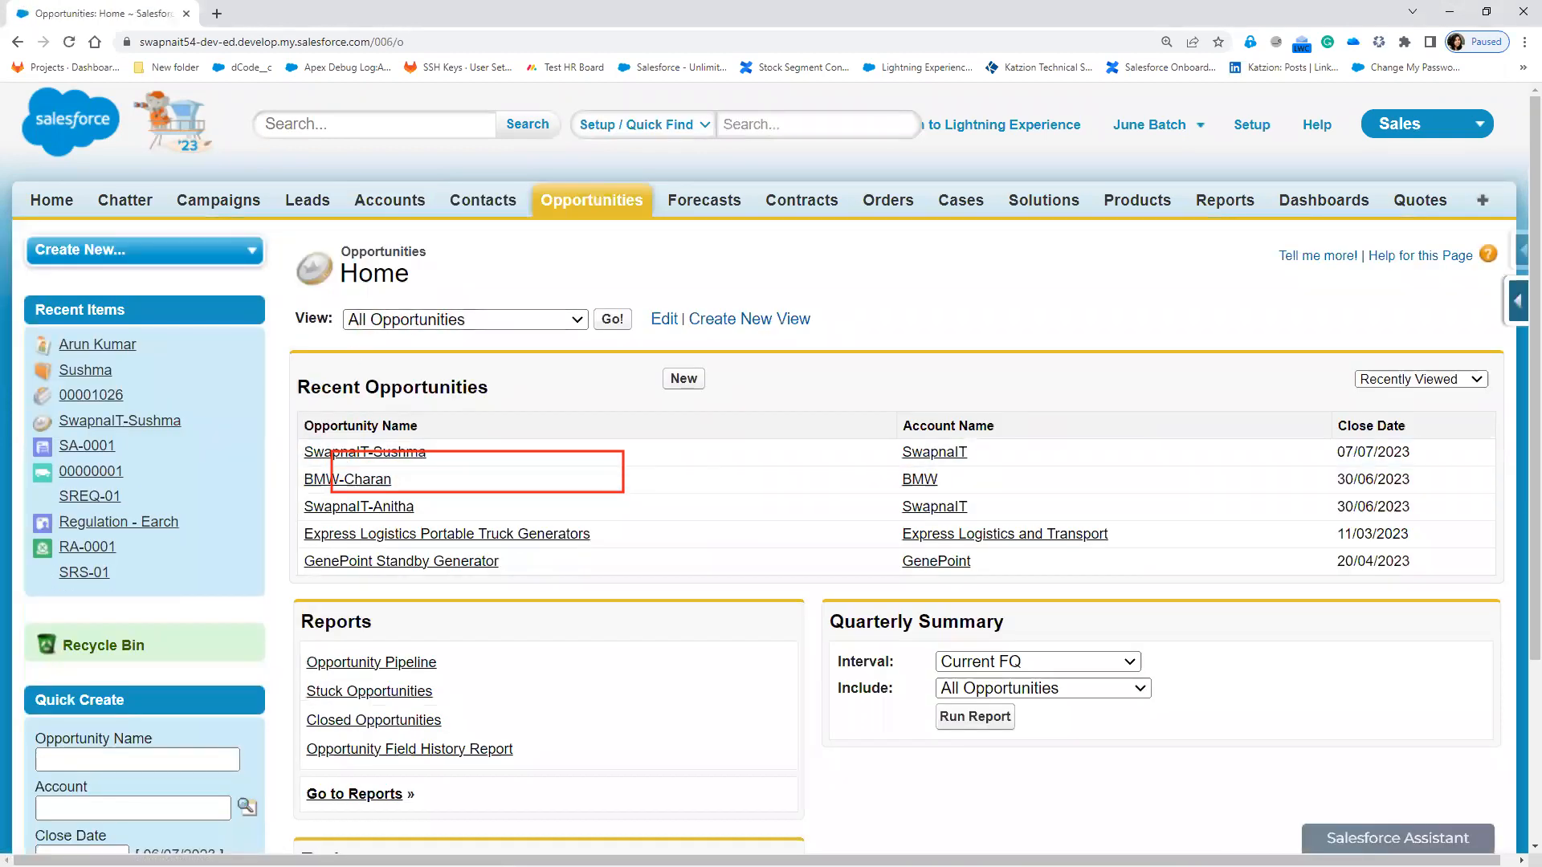
{"action": "left_click", "coordinate": [529, 315]}
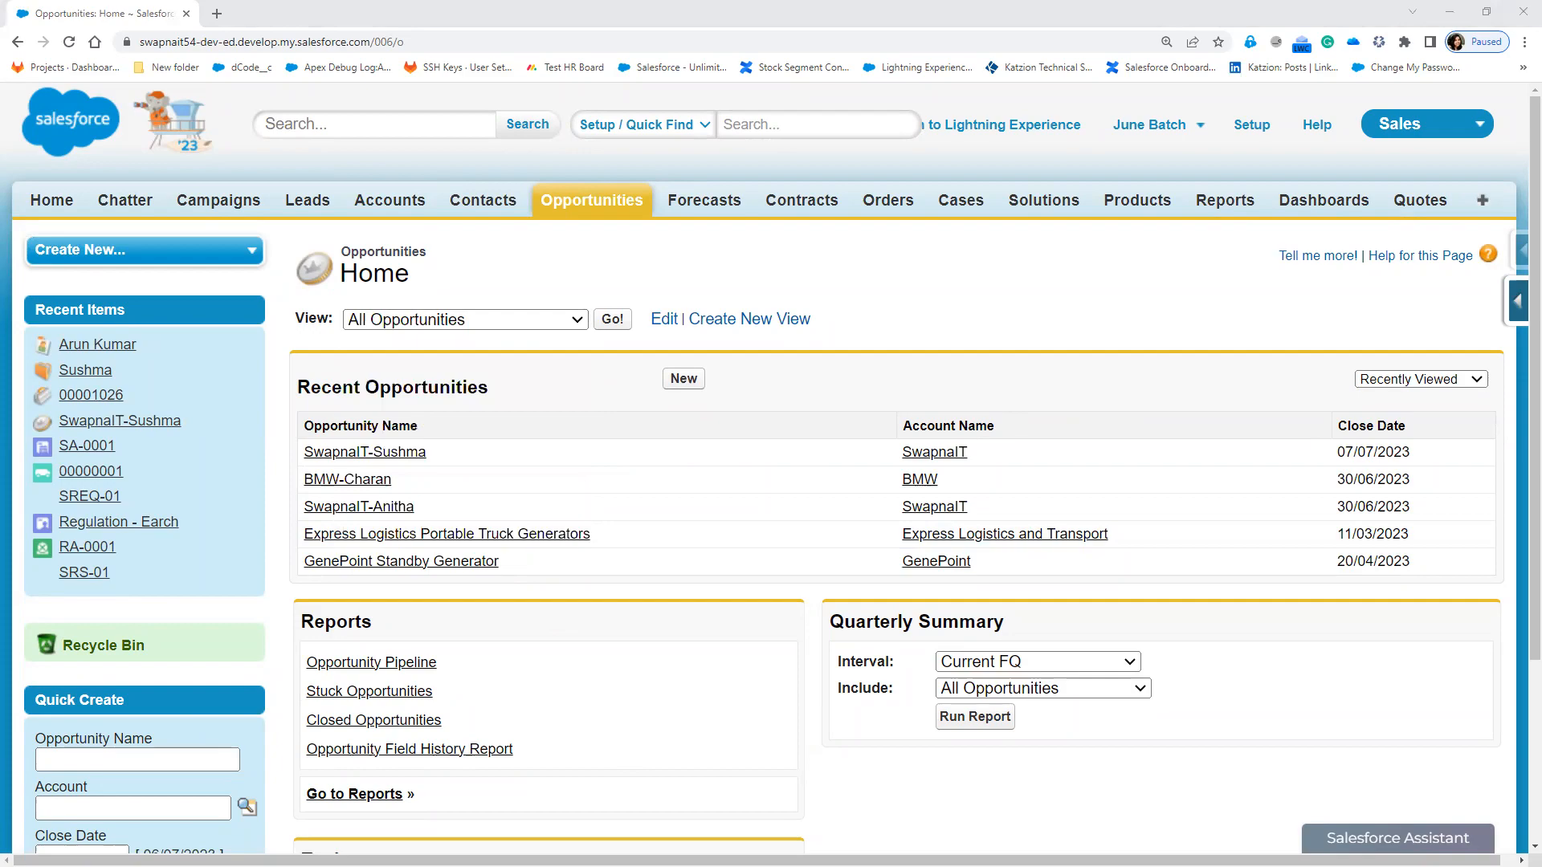
{"action": "key", "text": "alt+Tab"}
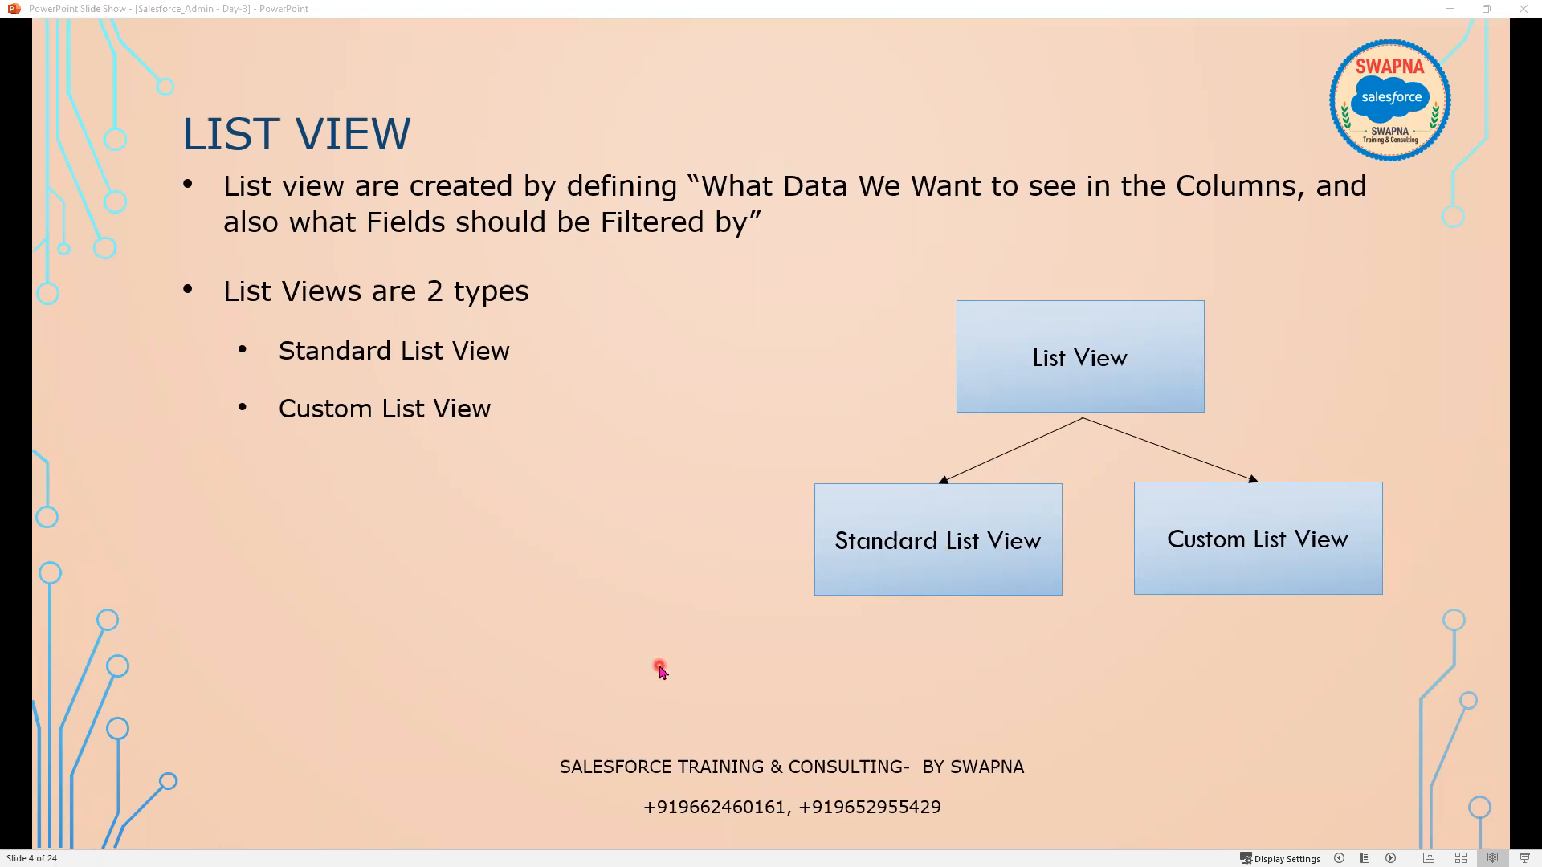
Step: Advance the slide show to slide 5, 'STANDARD LIST VIEW vs CUSTOM LIST VIEW'
{"action": "key", "text": "Right"}
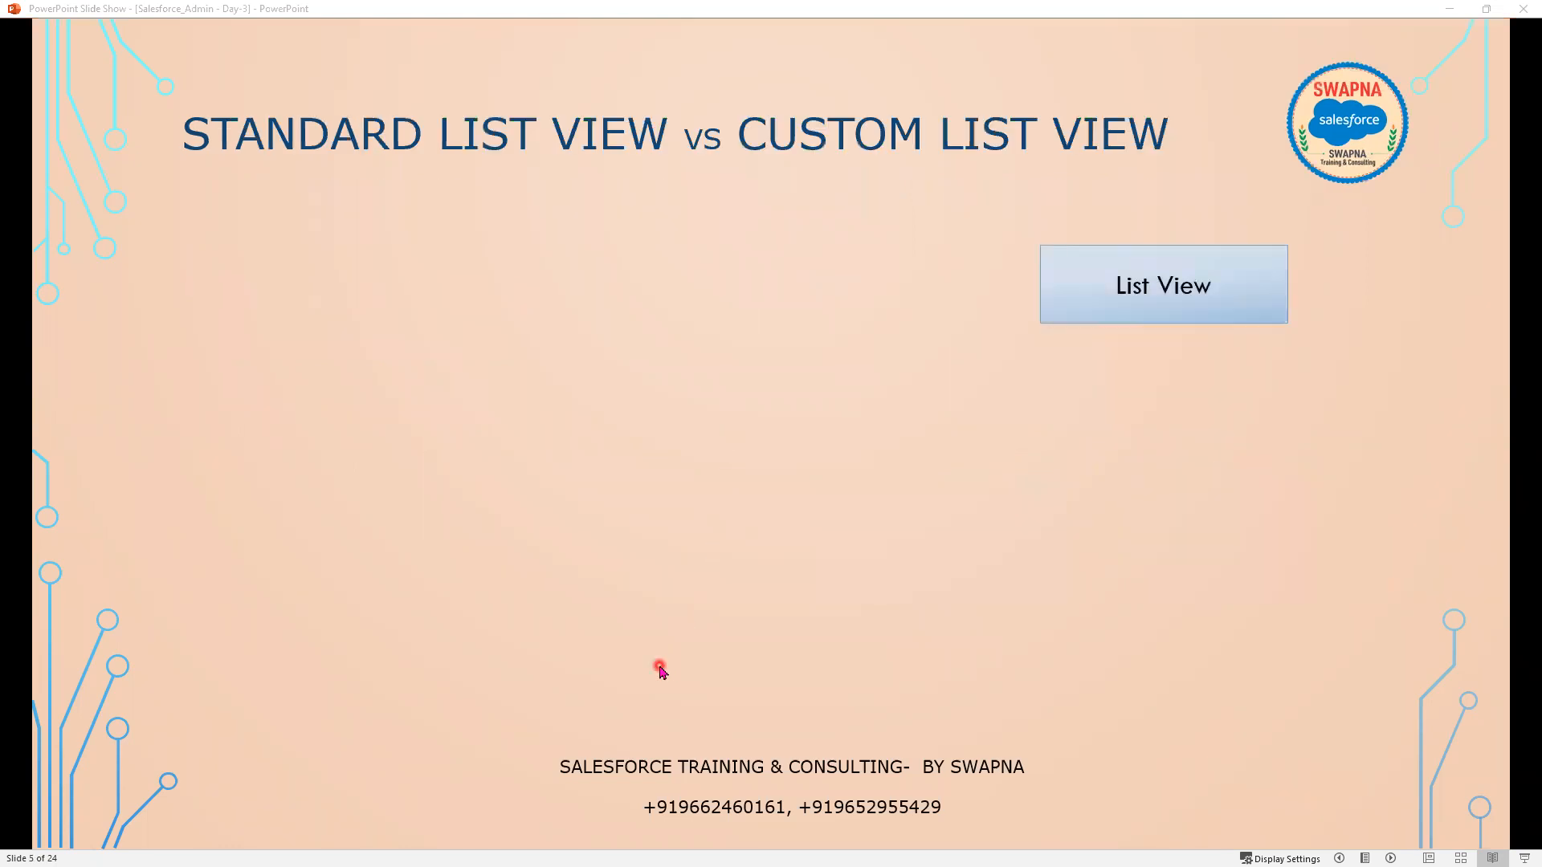
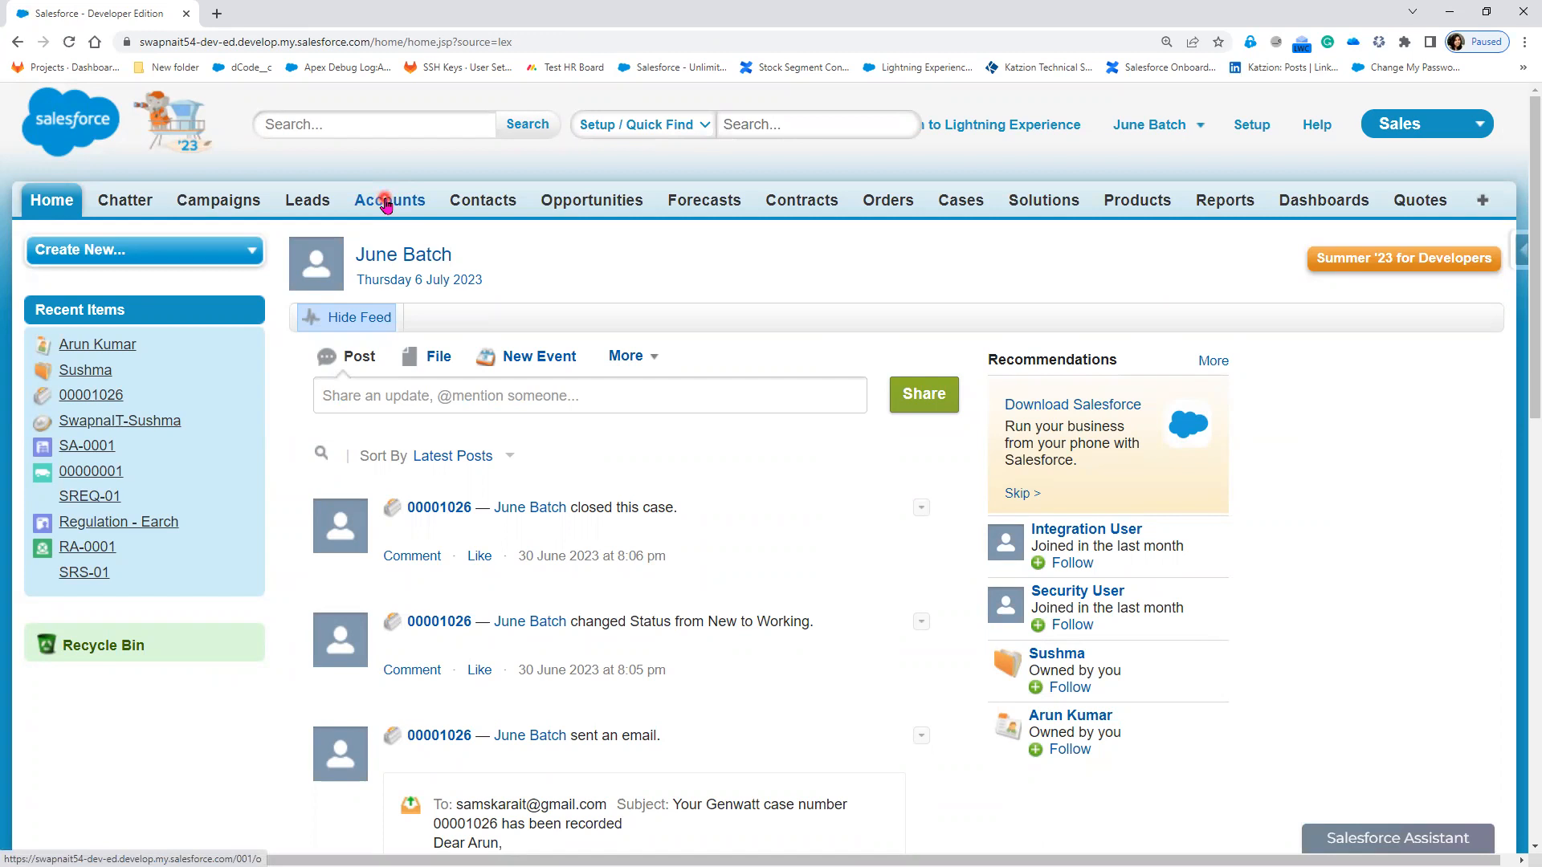
Step: Open the Accounts home page and show the Recently Viewed Accounts view
{"action": "left_click", "coordinate": [386, 203]}
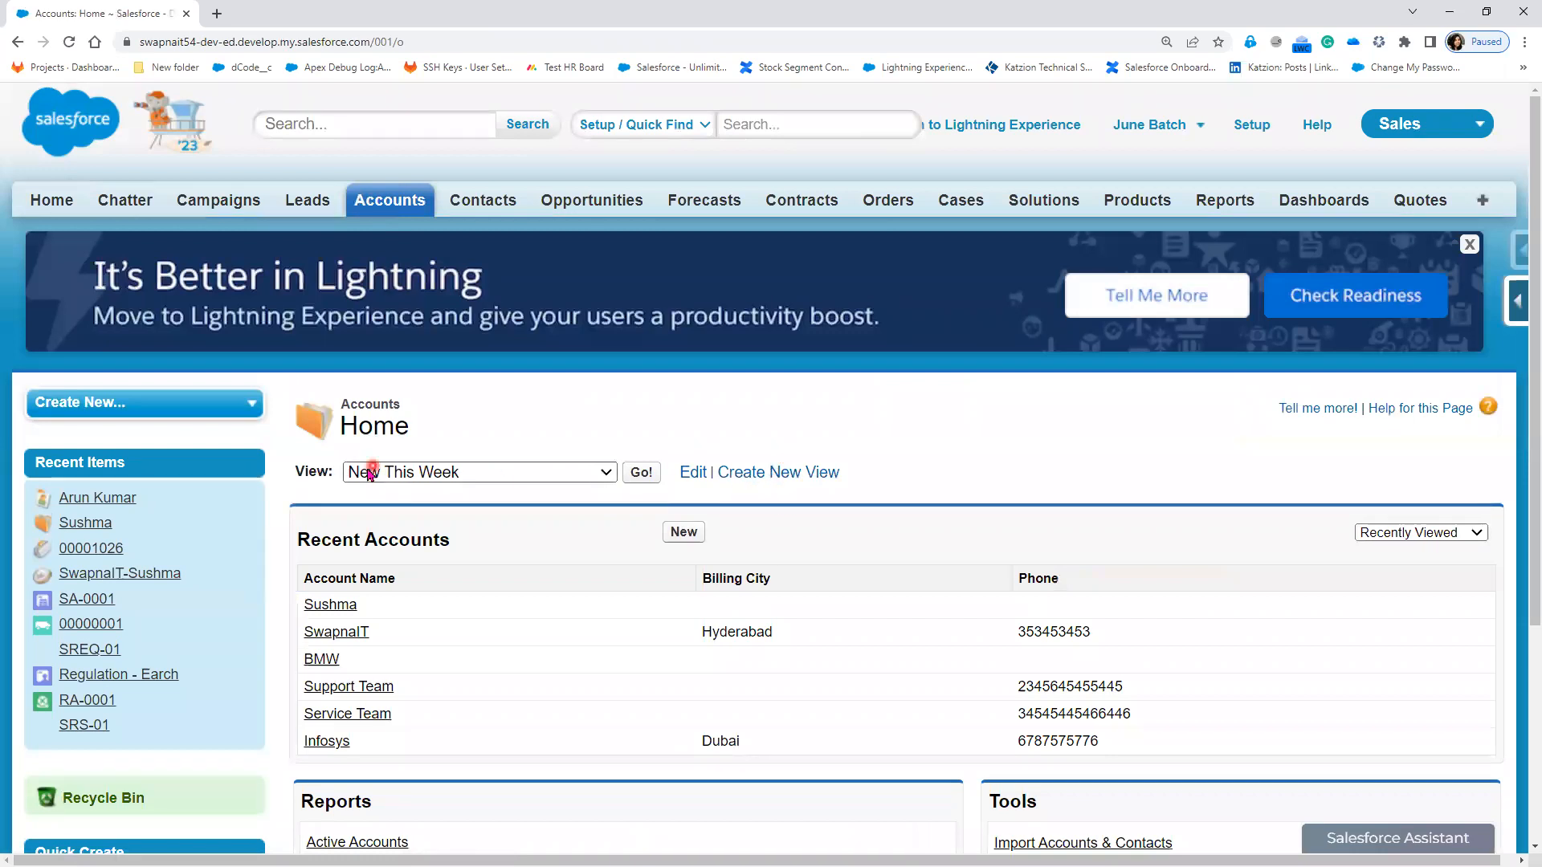
{"action": "left_click", "coordinate": [591, 480]}
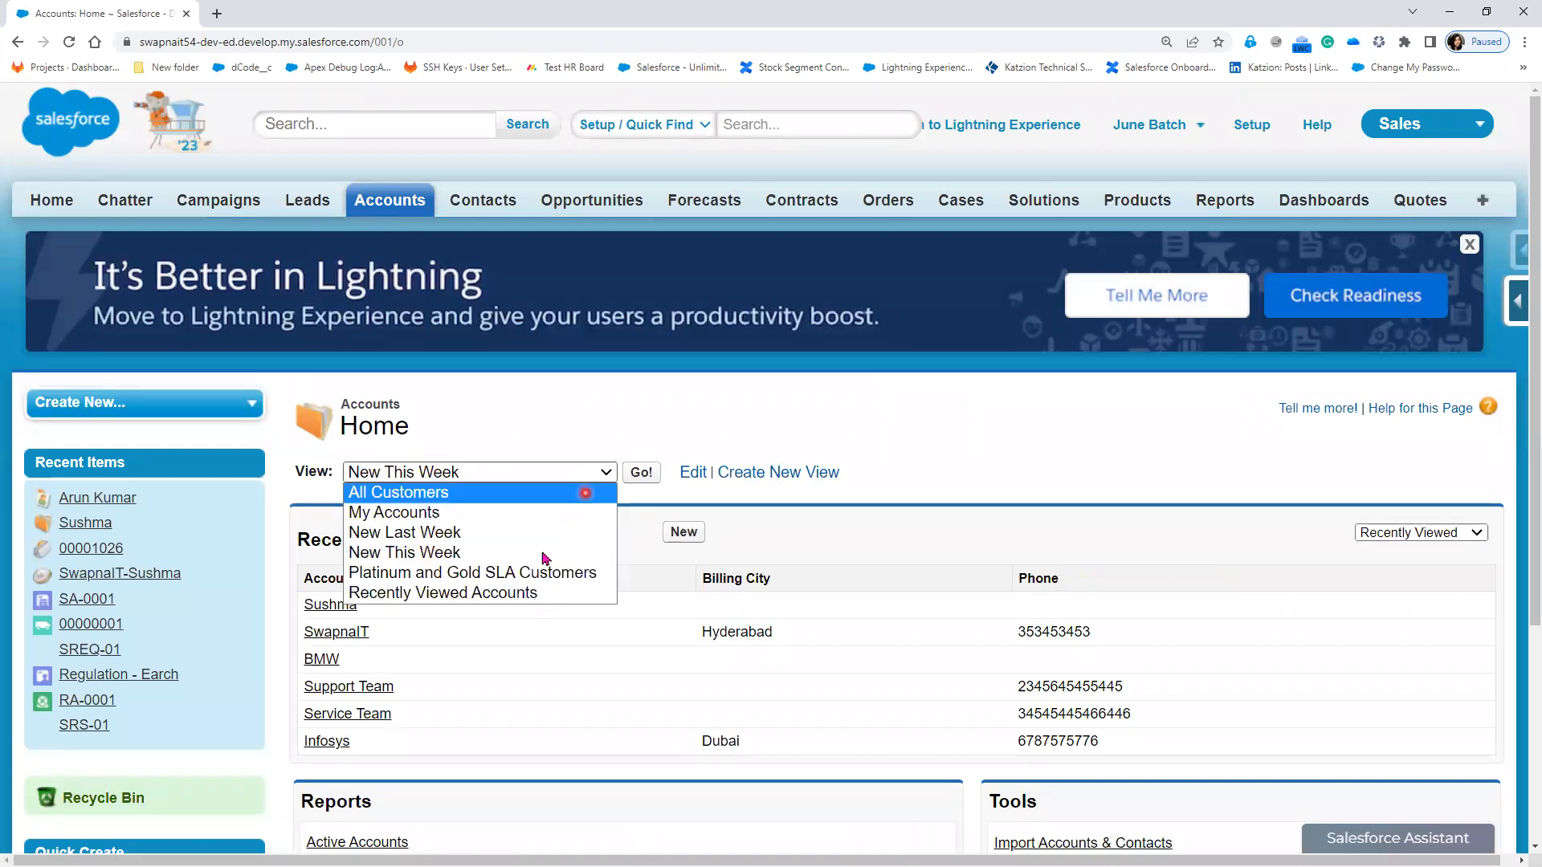
{"action": "left_click", "coordinate": [514, 592]}
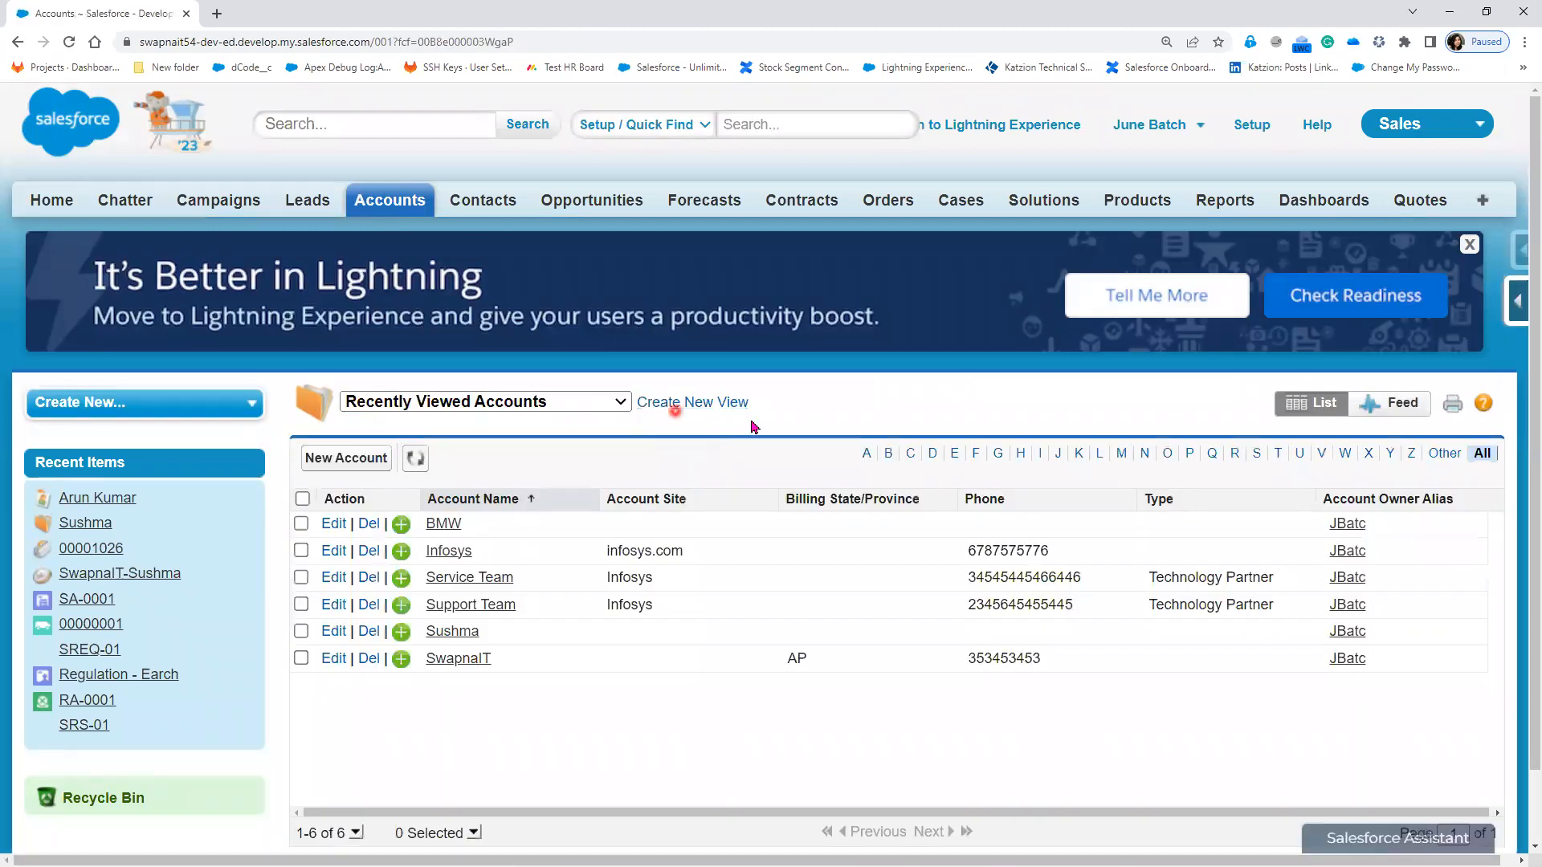
Step: Try the All Customers and My Accounts views, then return to Recently Viewed Accounts
{"action": "left_click", "coordinate": [617, 403]}
{"action": "left_click", "coordinate": [583, 417]}
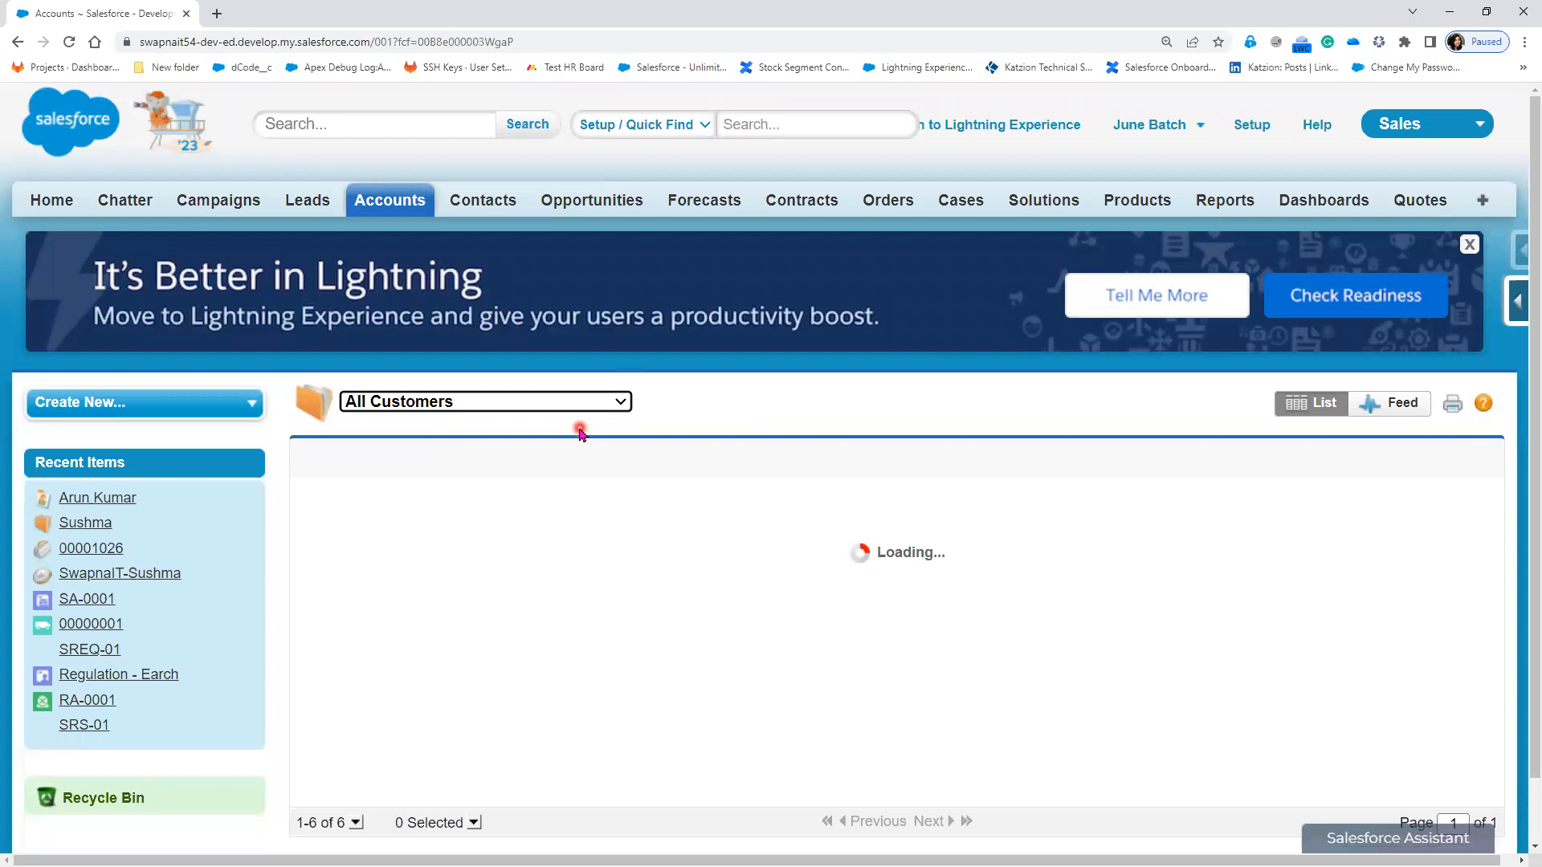
{"action": "left_click", "coordinate": [620, 403]}
{"action": "left_click", "coordinate": [549, 440]}
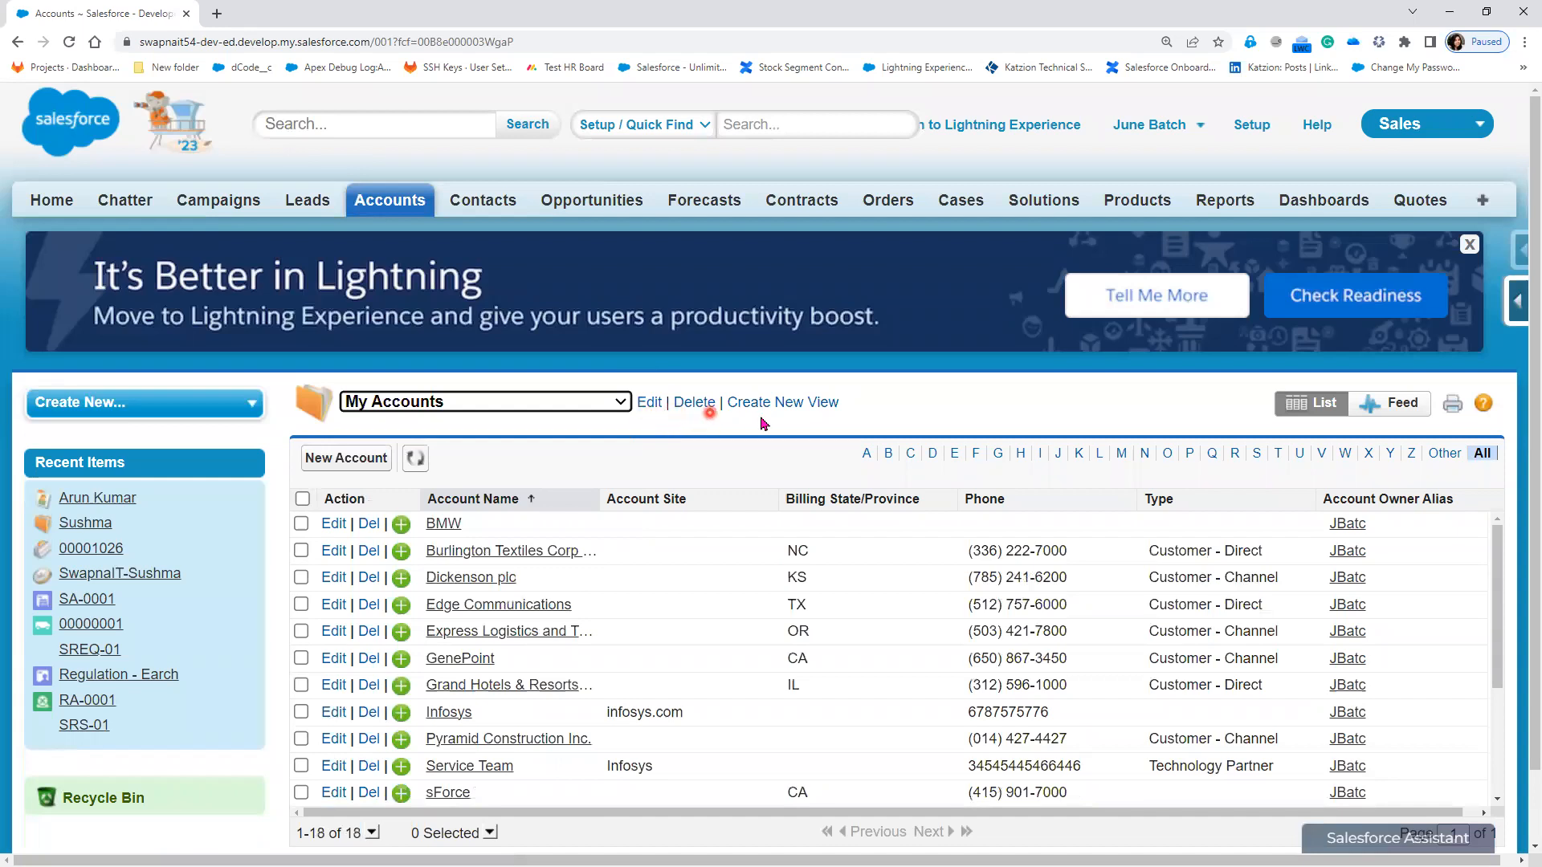
{"action": "left_click", "coordinate": [620, 402]}
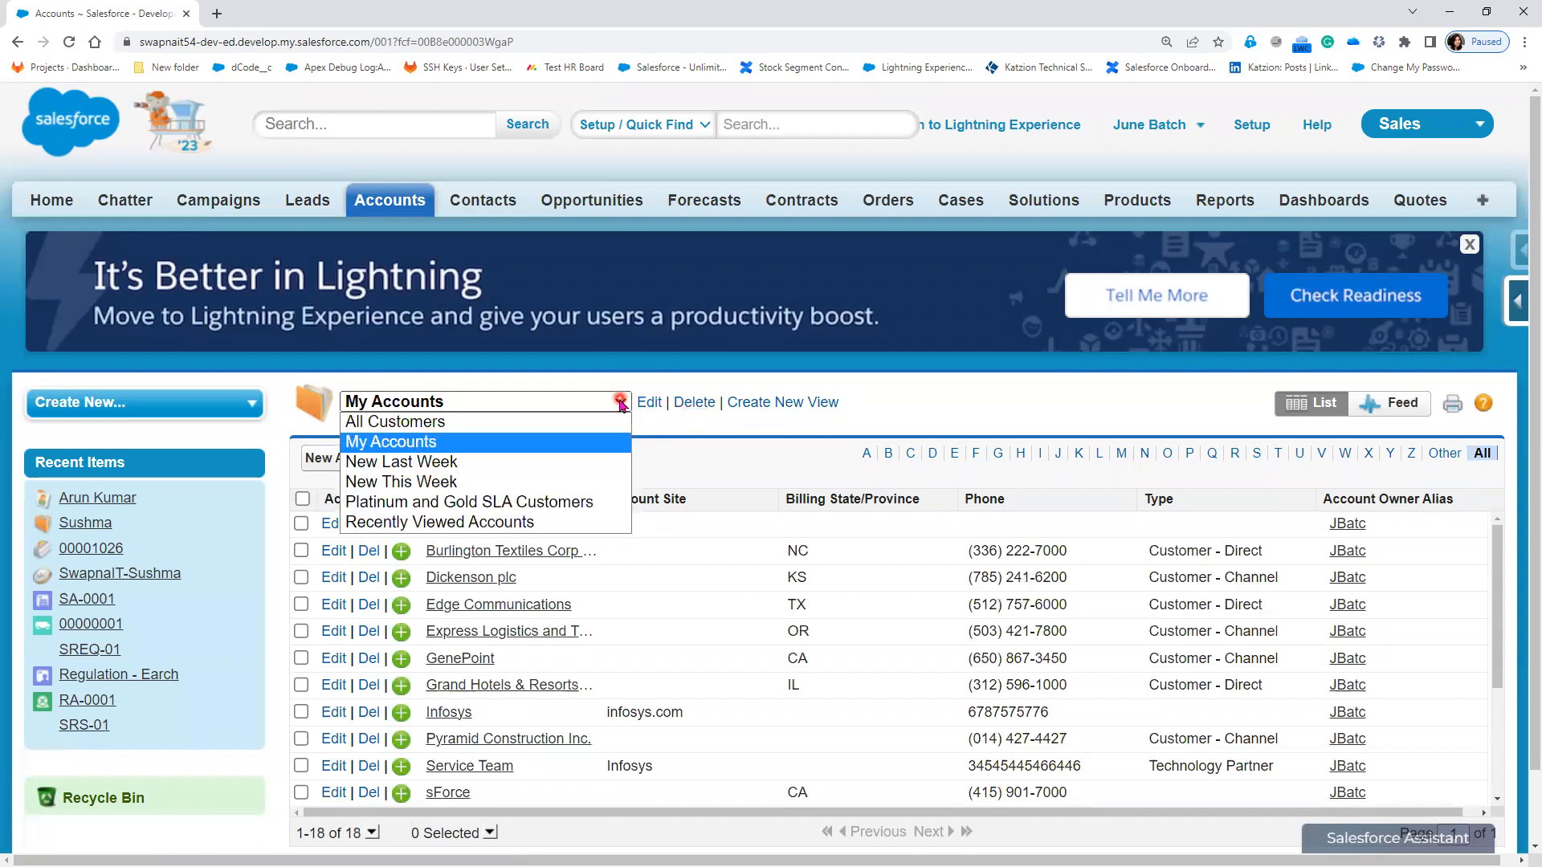
{"action": "left_click", "coordinate": [554, 523]}
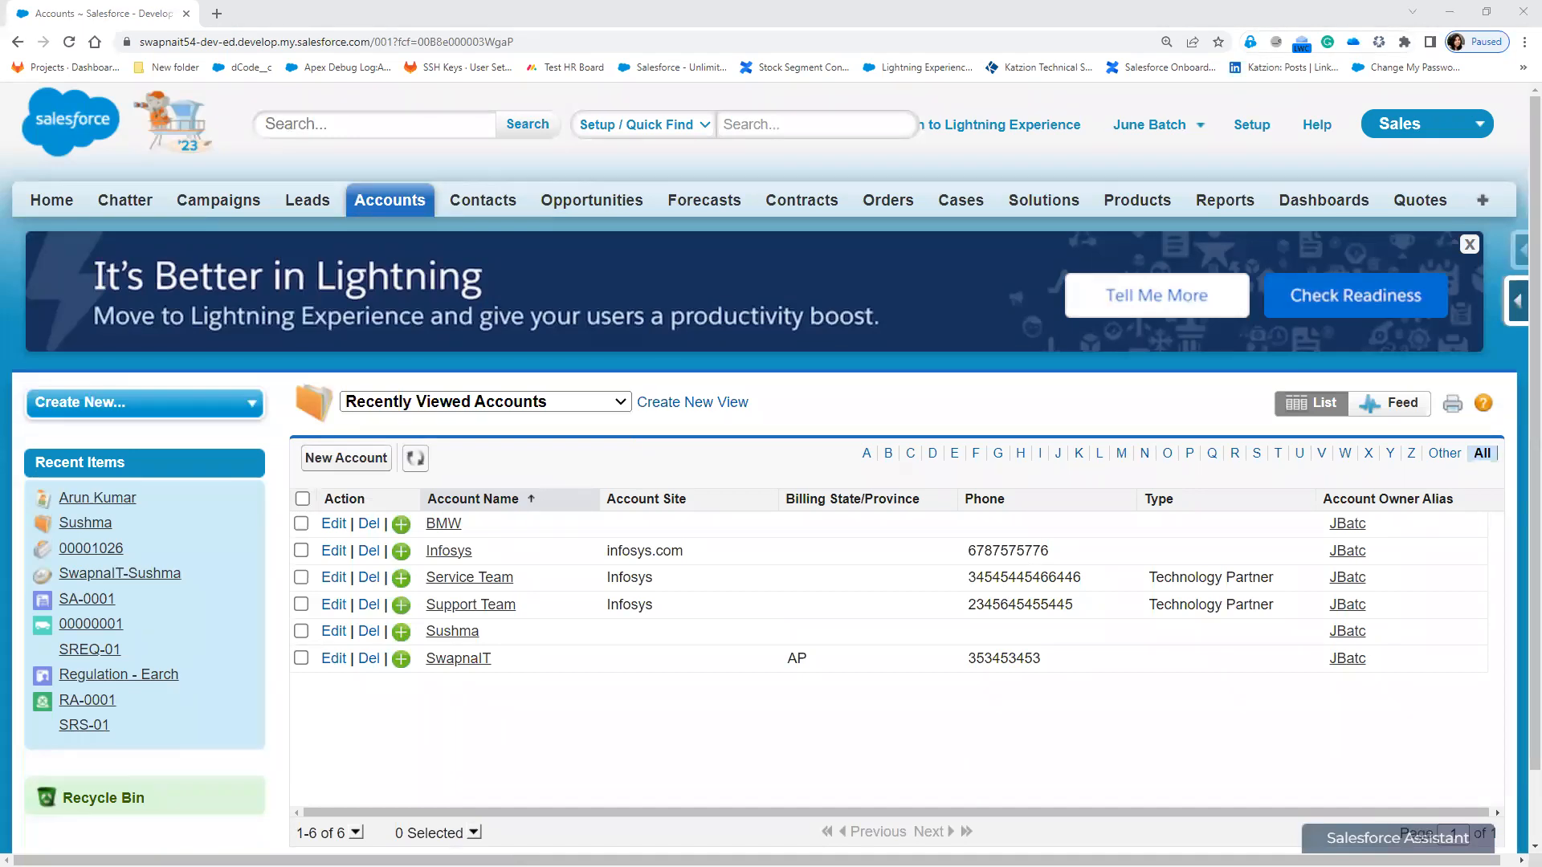
Step: Open an Incognito window and load the login.salesforce.com page
{"action": "key", "text": "ctrl+shift+n"}
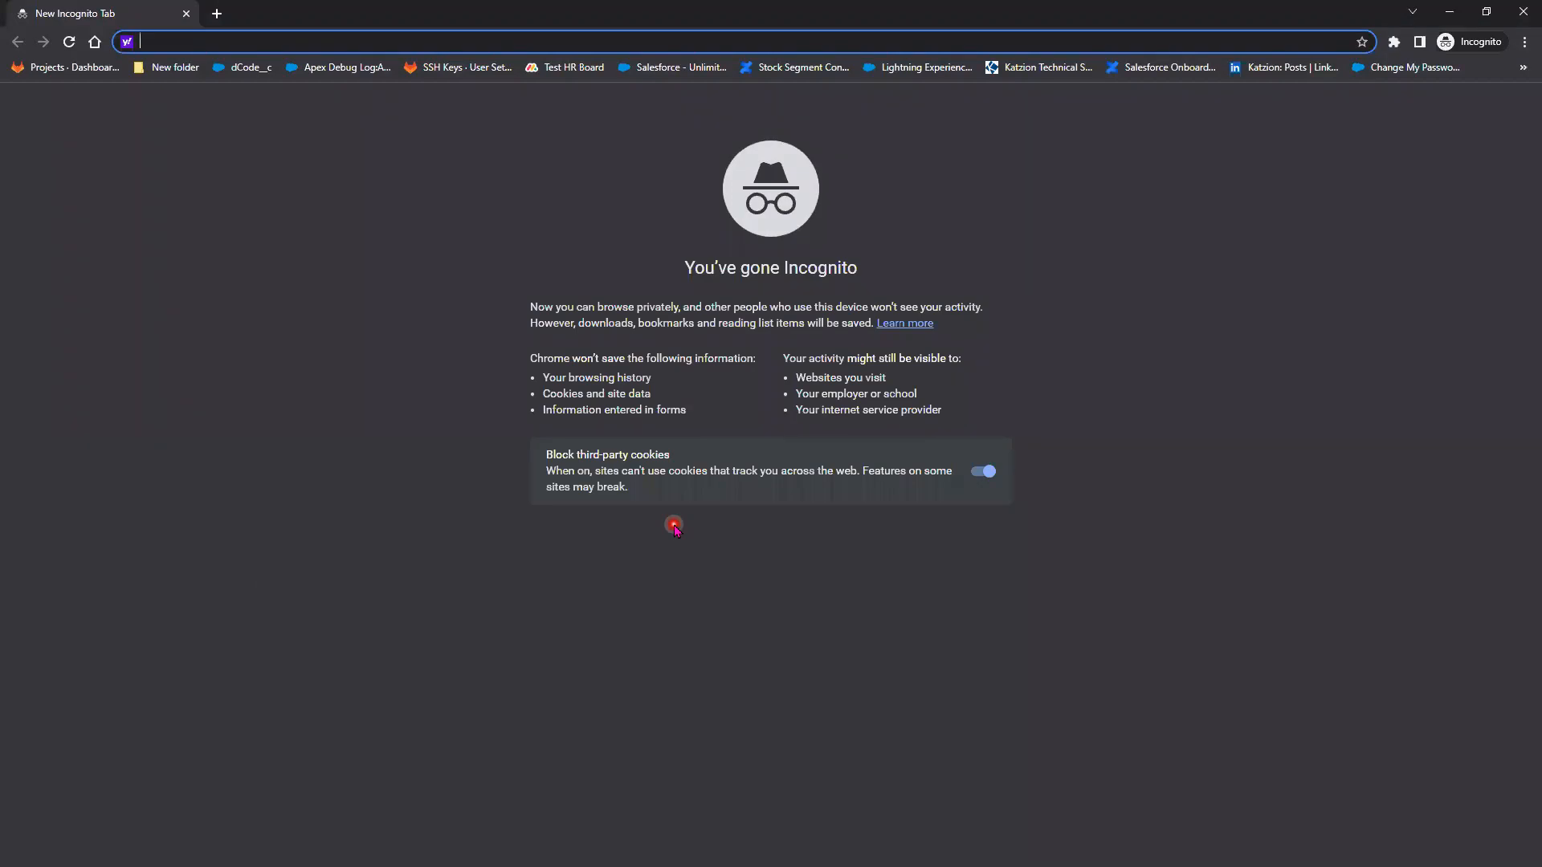
{"action": "type", "text": "login"}
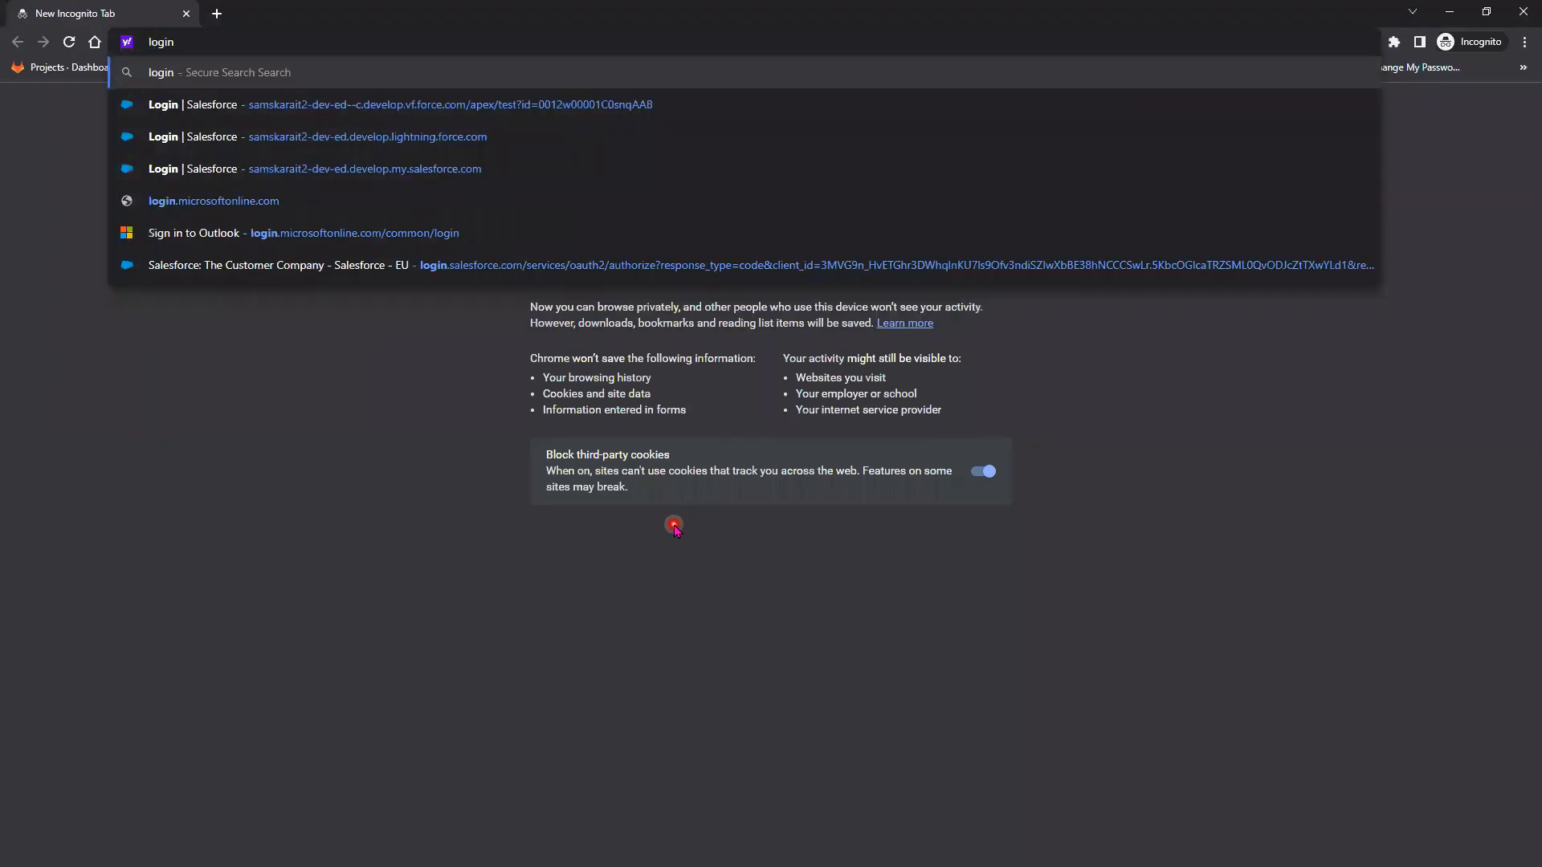
{"action": "type", "text": ".salesforc"}
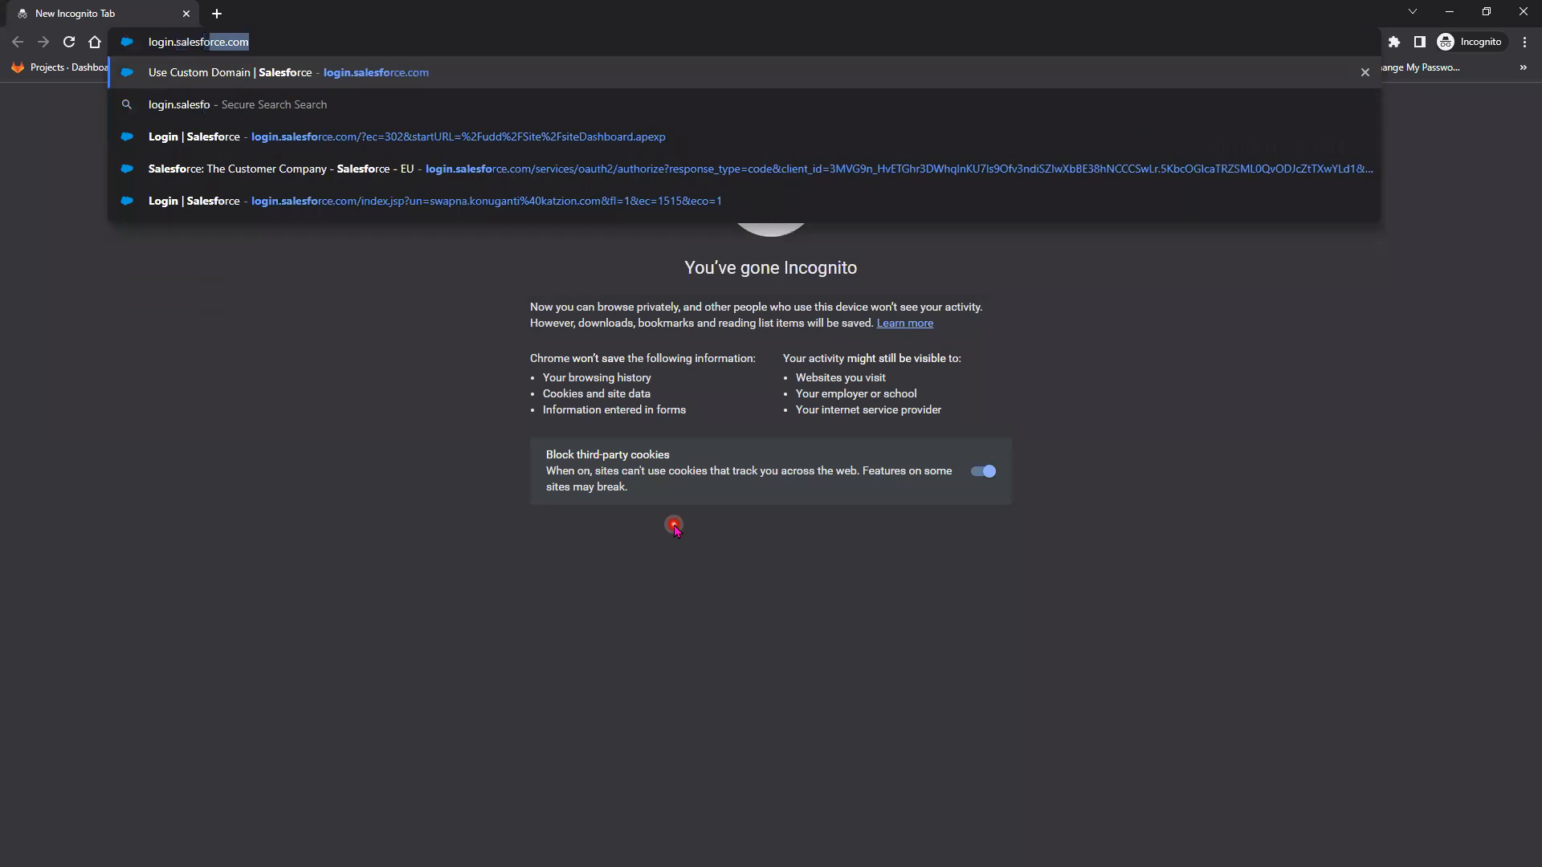
{"action": "type", "text": "e"}
{"action": "key", "text": "Return"}
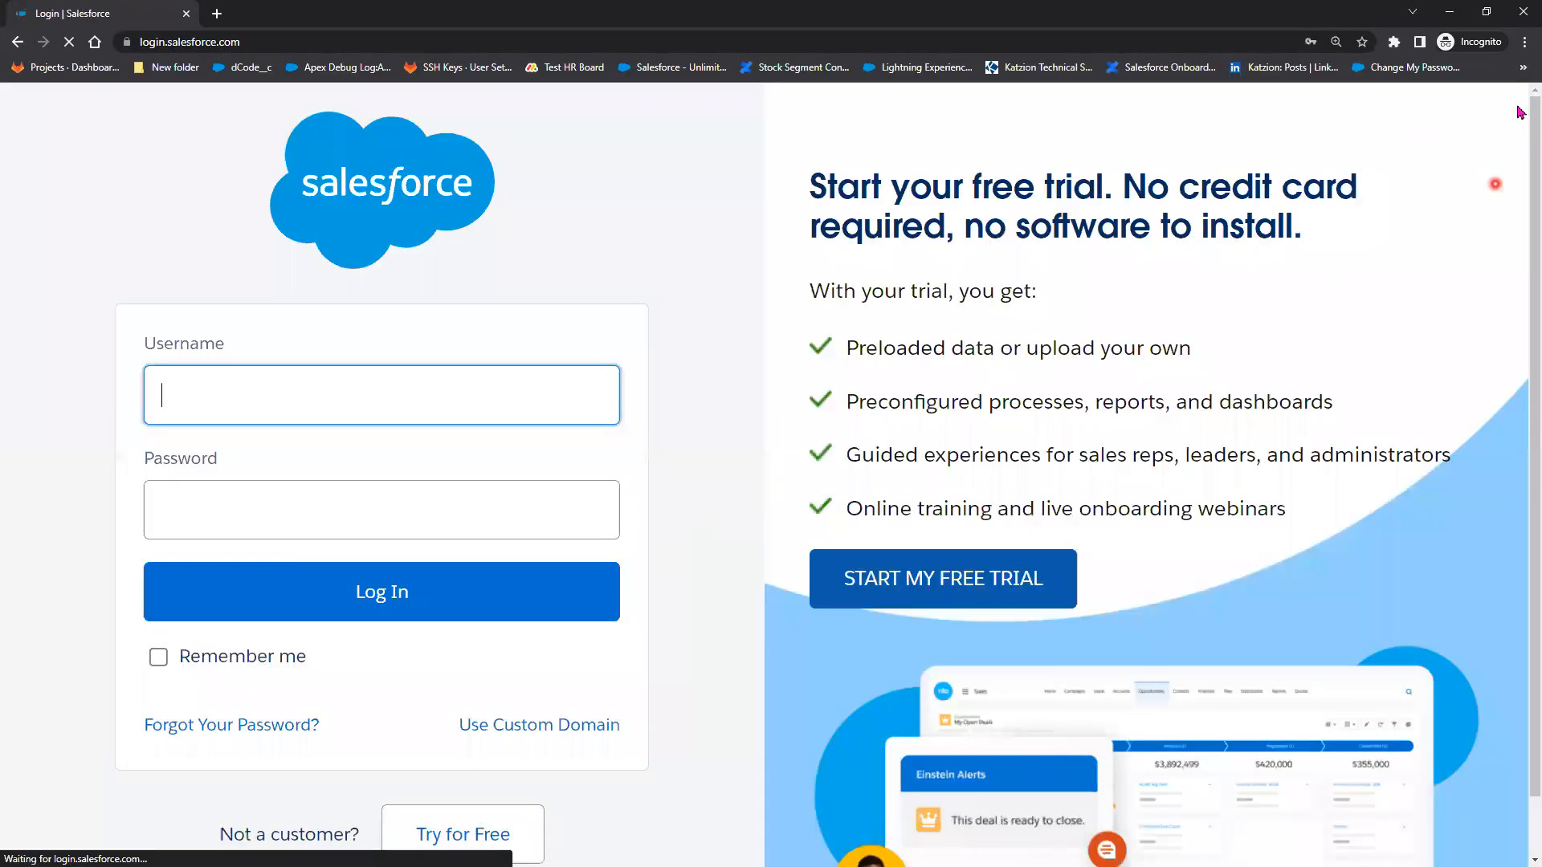
Step: Log in with the saved username and password, then restore the window to a smaller size
{"action": "left_click", "coordinate": [1449, 12]}
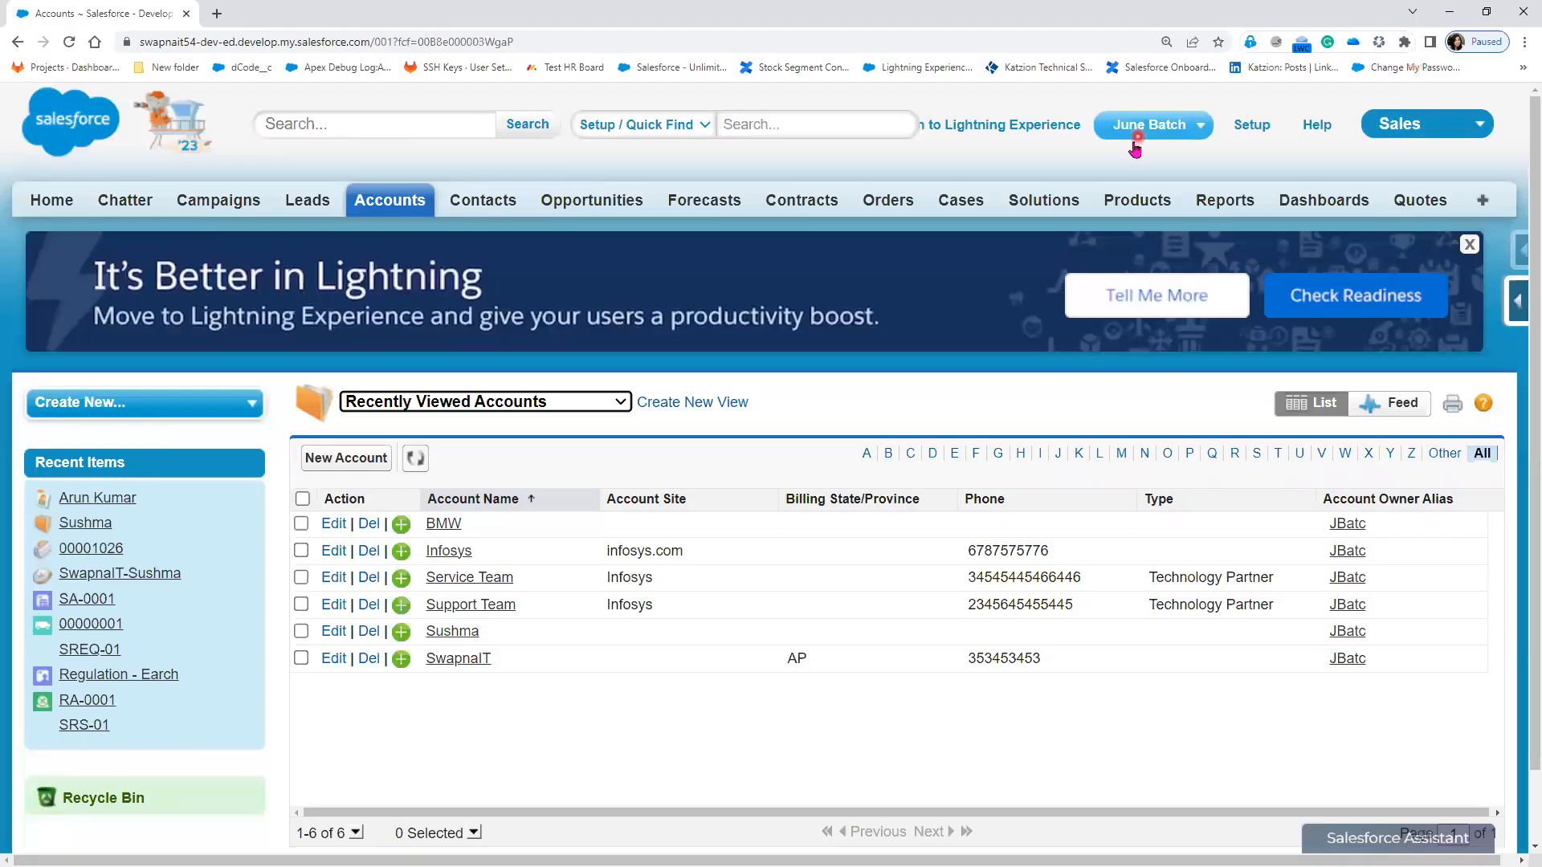
{"action": "key", "text": "alt+Tab"}
{"action": "type", "text": "jun"}
{"action": "left_click", "coordinate": [357, 462]}
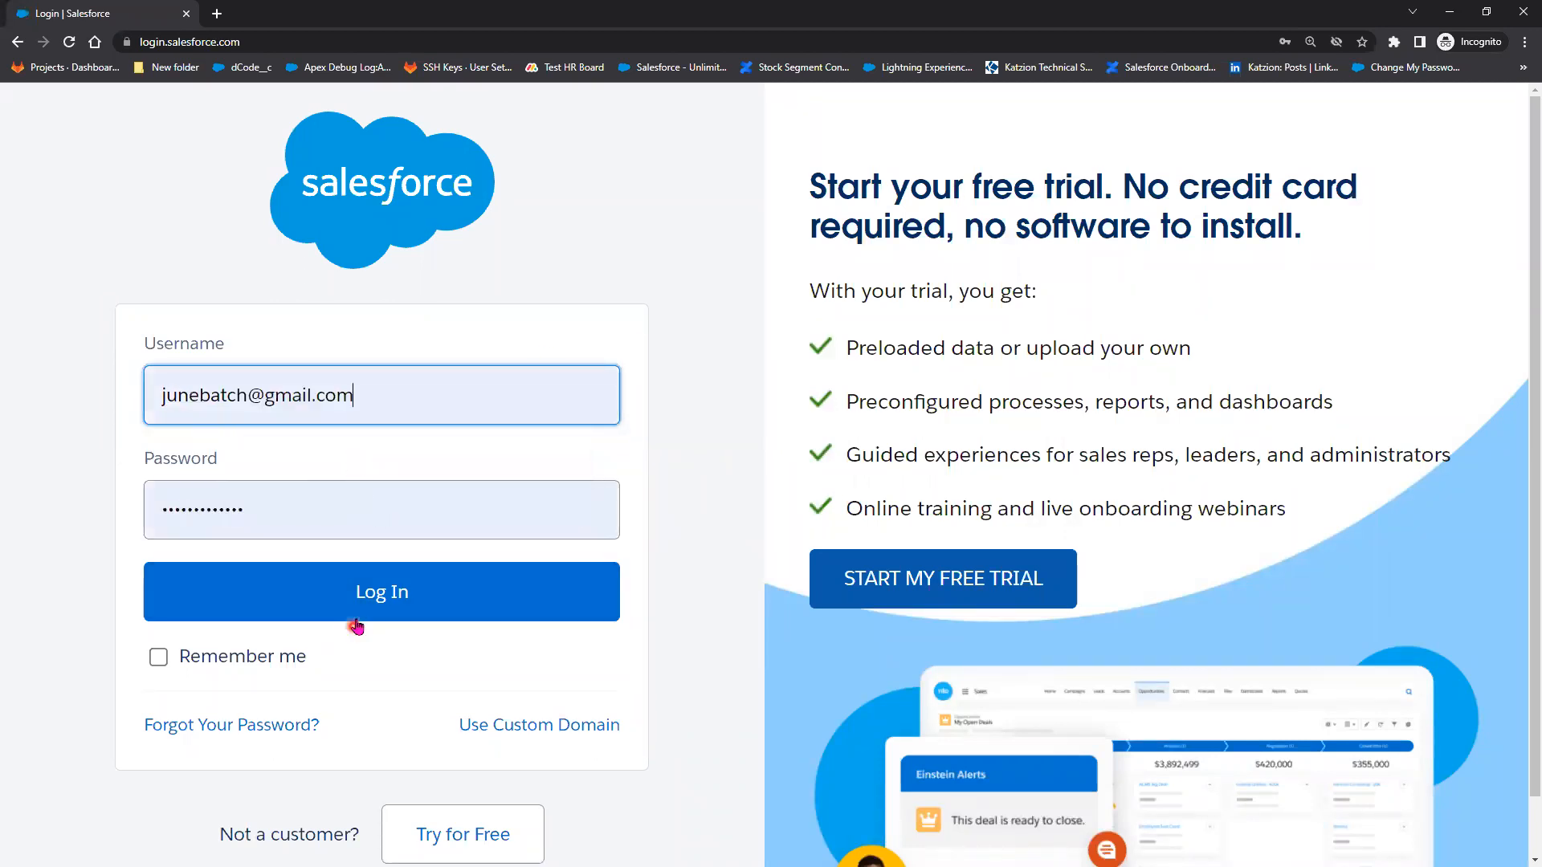
{"action": "left_click", "coordinate": [366, 601]}
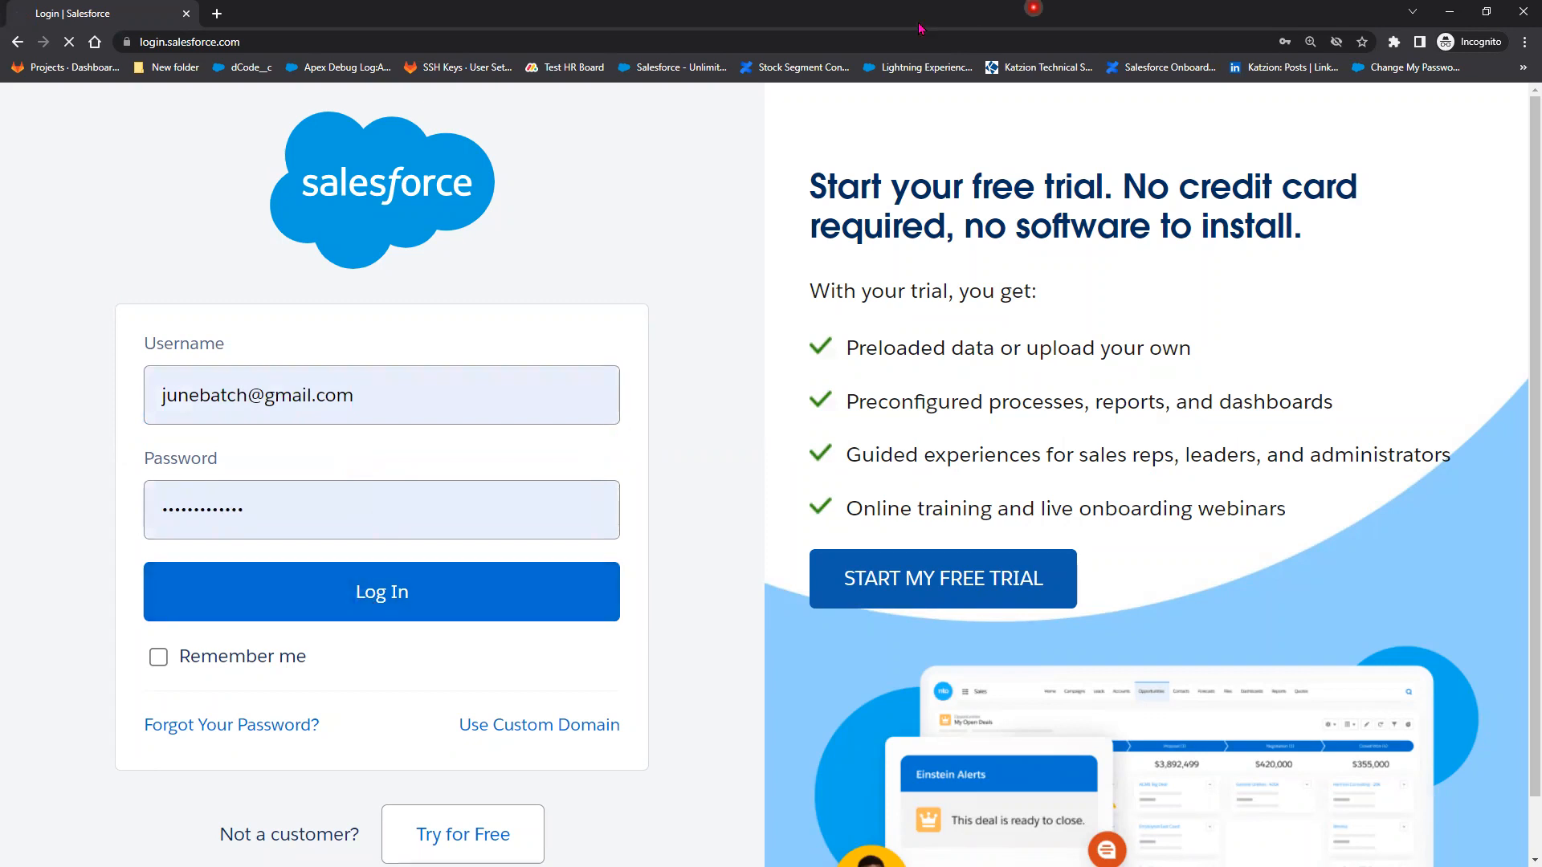
{"action": "double_click", "coordinate": [783, 20]}
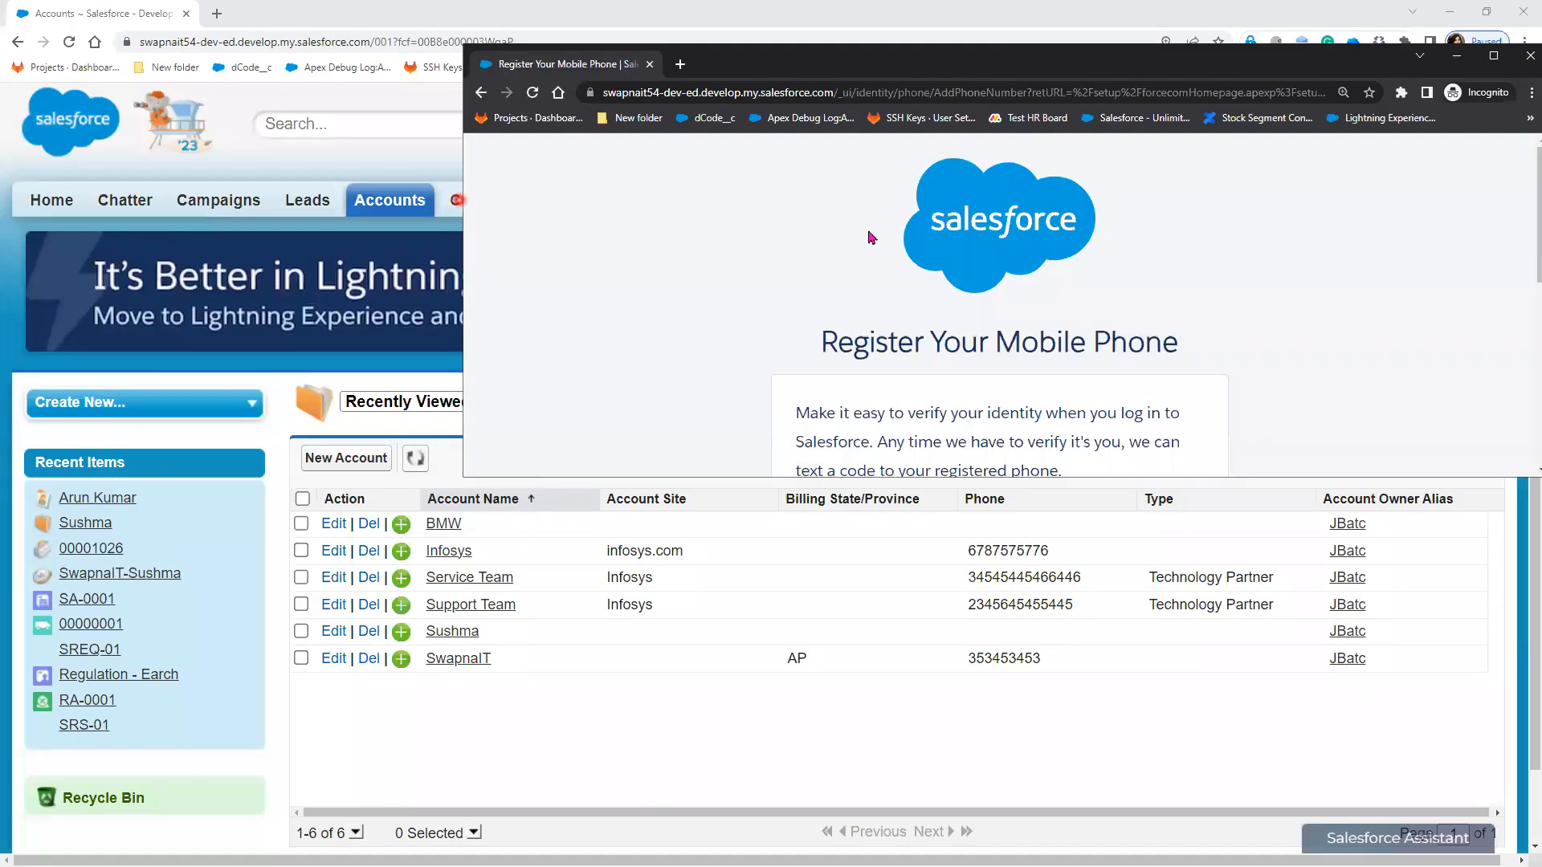
Step: Narrow the private window and choose Remind Me Later on mobile phone registration
{"action": "left_click_drag", "start_coordinate": [463, 200], "coordinate": [839, 232]}
{"action": "scroll", "coordinate": [1135, 384], "scroll_direction": "down", "scroll_amount": 6}
{"action": "left_click", "coordinate": [1021, 300]}
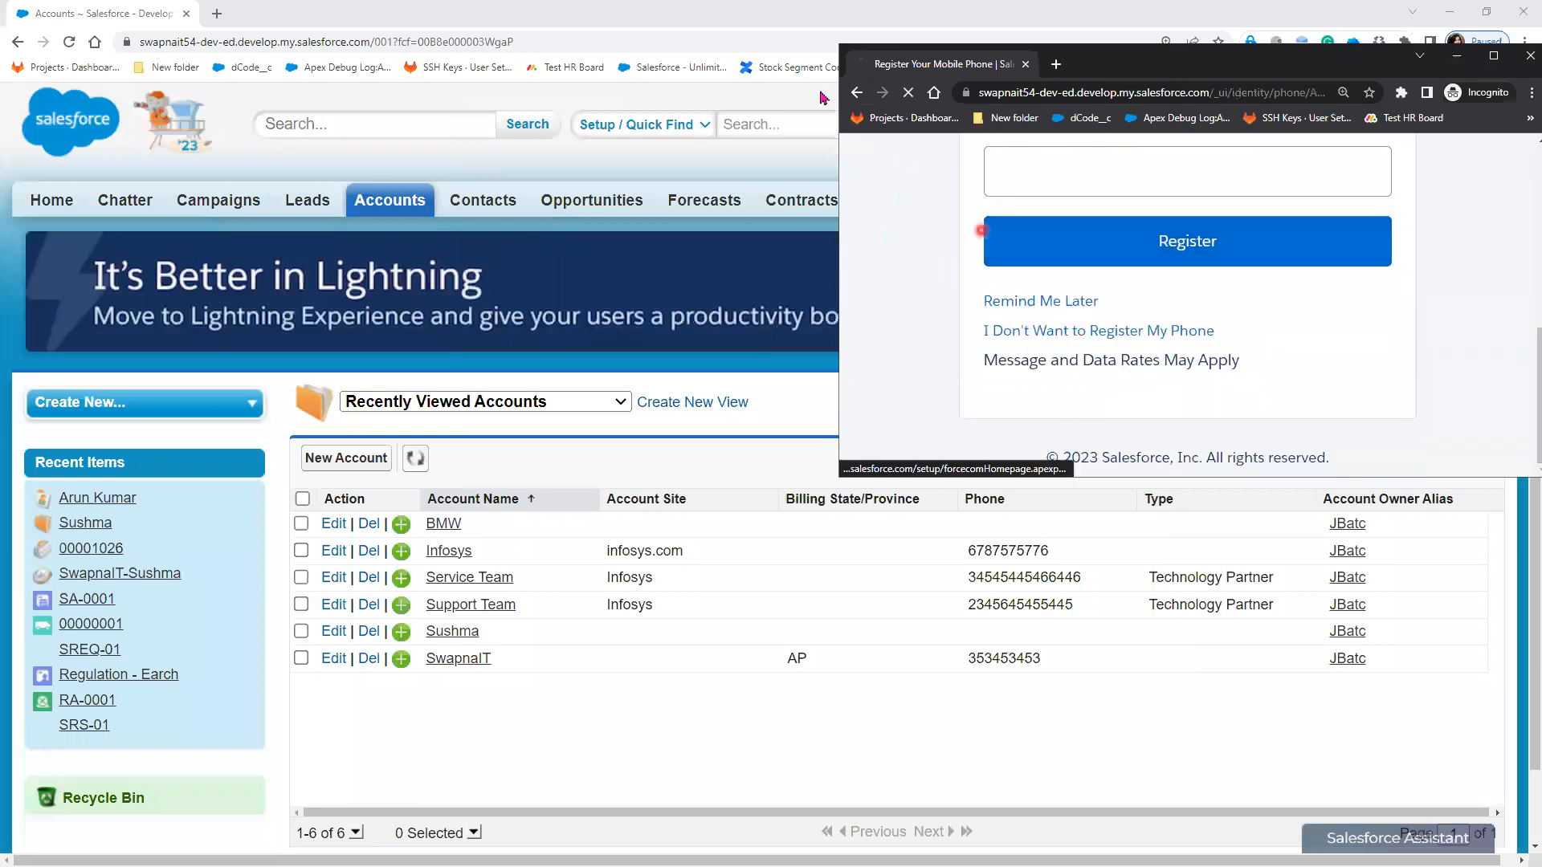
Step: Resize the Accounts window to a narrow, full-height window beside the private one
{"action": "left_click", "coordinate": [1487, 12]}
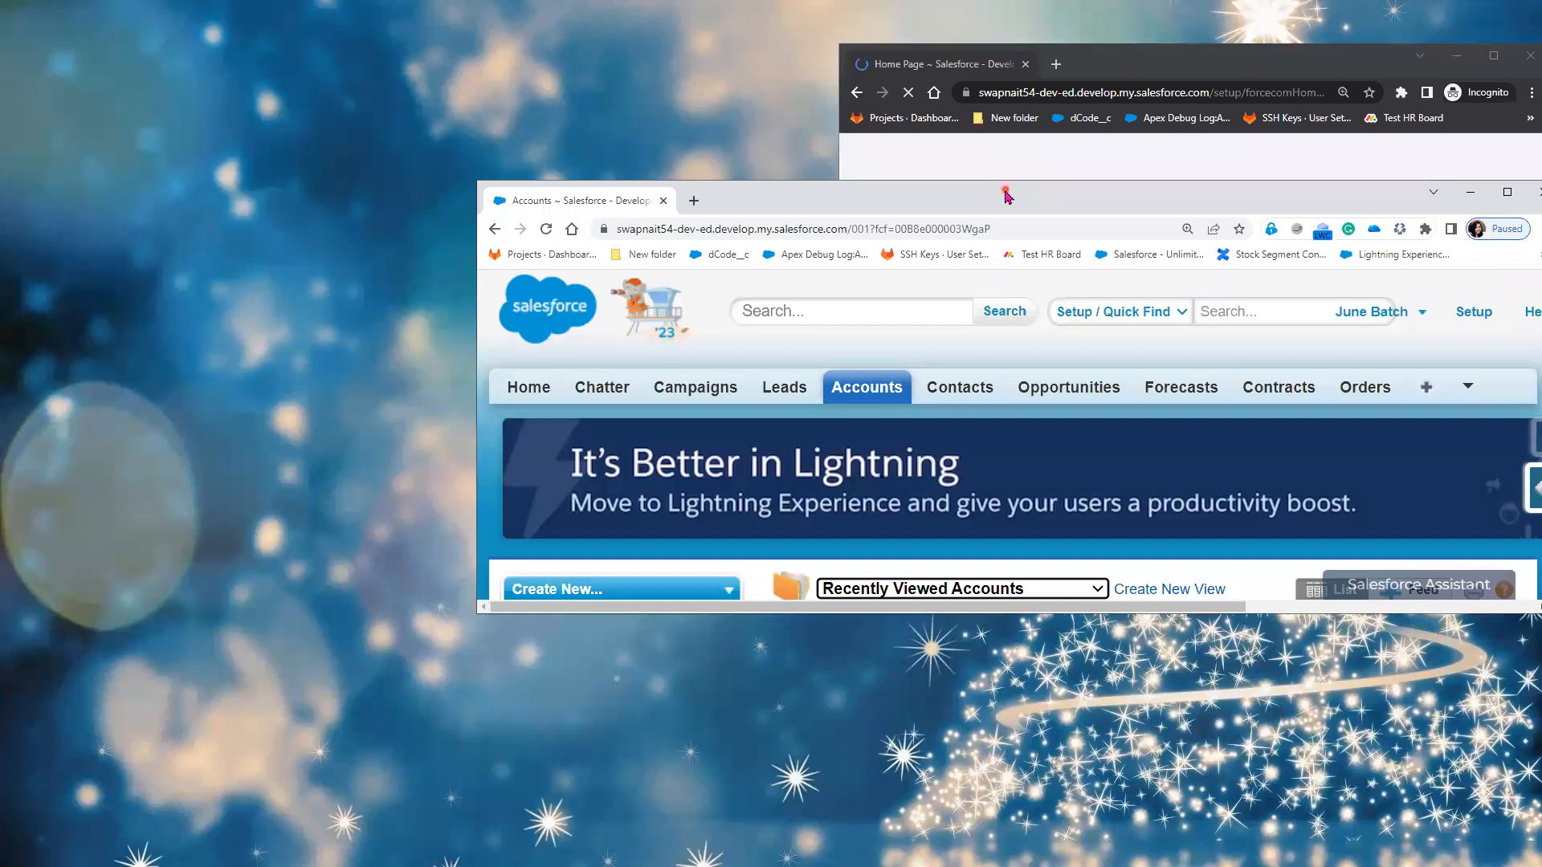
{"action": "left_click_drag", "start_coordinate": [1005, 190], "coordinate": [532, 17]}
{"action": "left_click_drag", "start_coordinate": [1083, 432], "coordinate": [863, 617]}
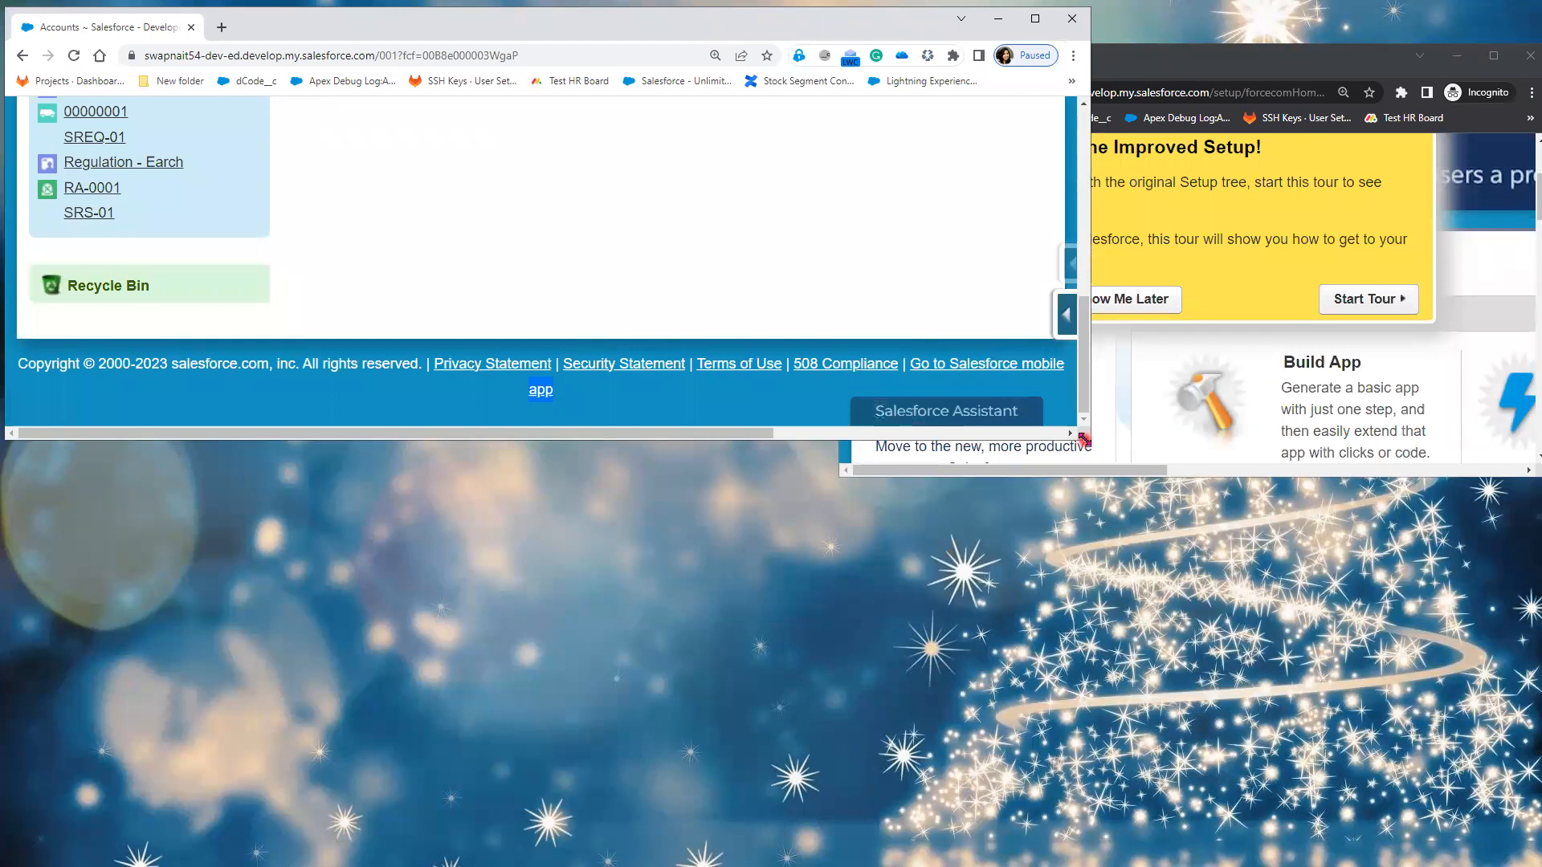
{"action": "left_click_drag", "start_coordinate": [1084, 440], "coordinate": [801, 856]}
{"action": "scroll", "coordinate": [653, 306], "scroll_direction": "up", "scroll_amount": 2}
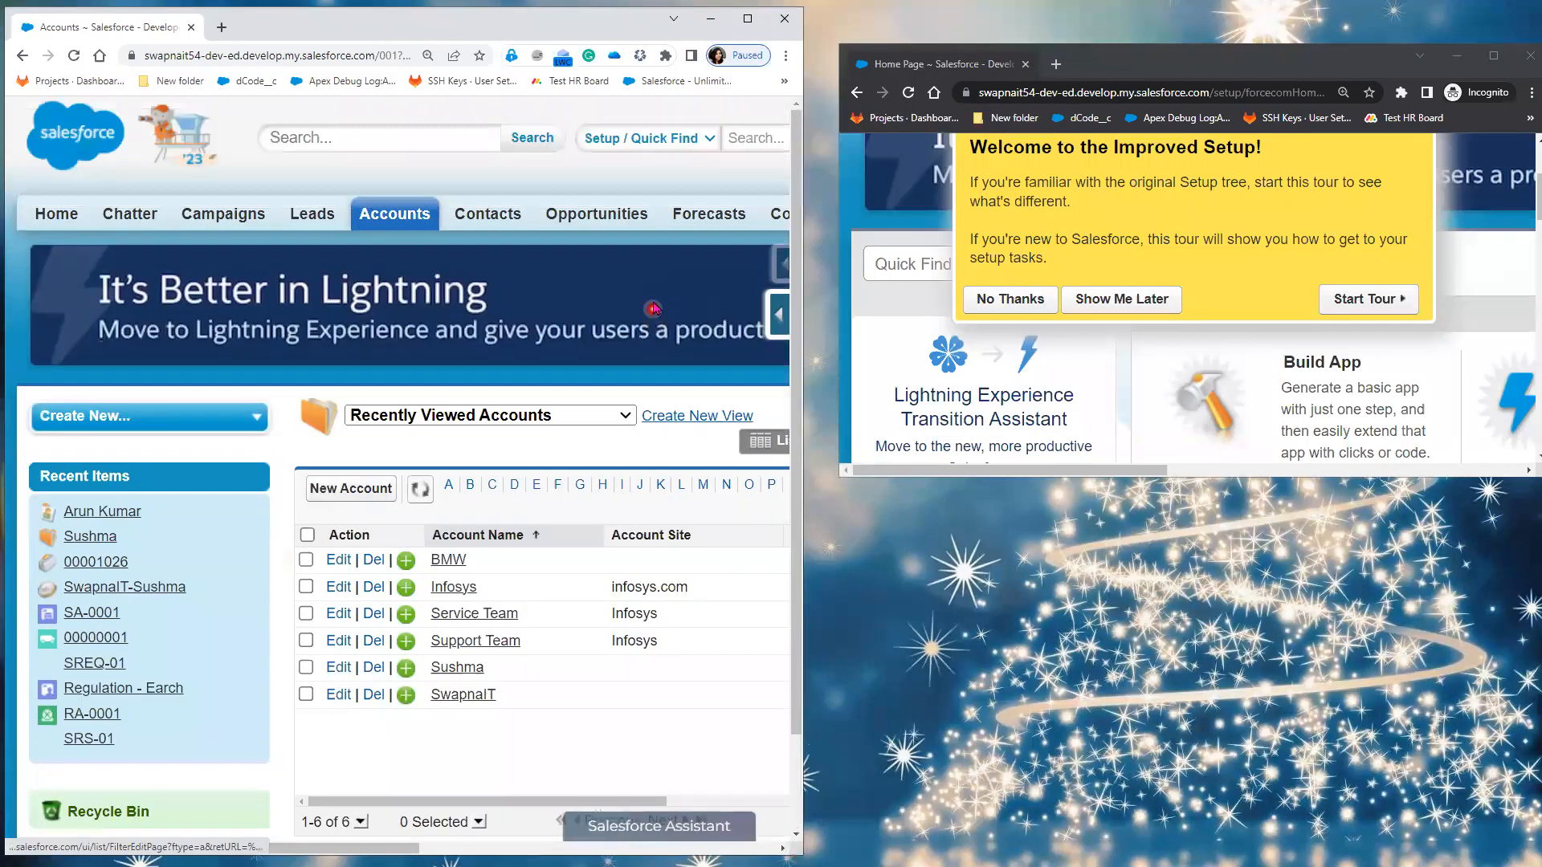
{"action": "left_click", "coordinate": [591, 854]}
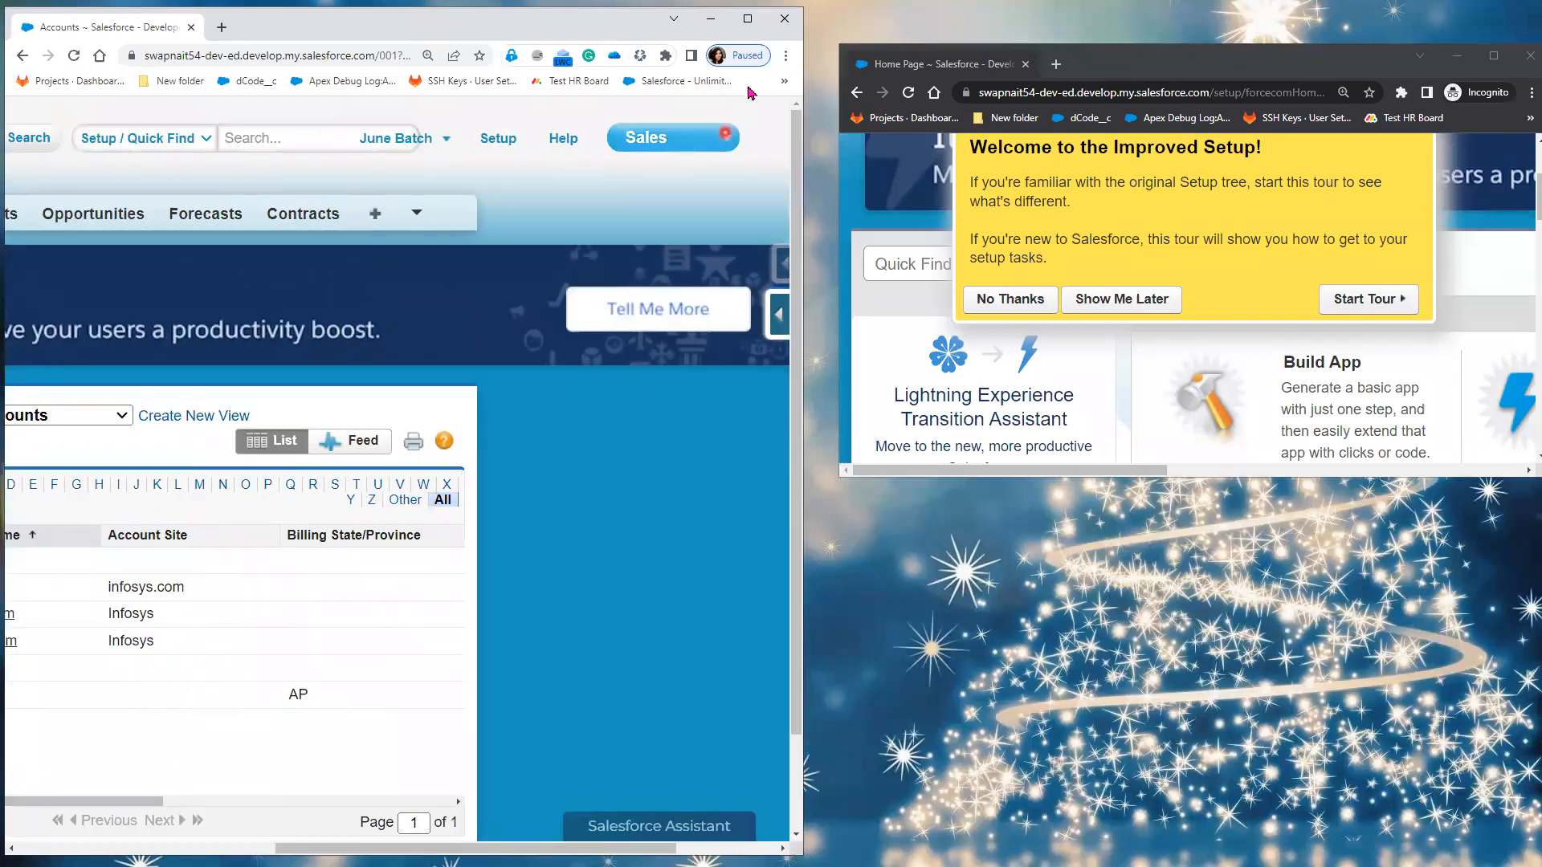
Step: Zoom the Accounts page out six levels and switch it to Lightning Experience
{"action": "left_click", "coordinate": [785, 58]}
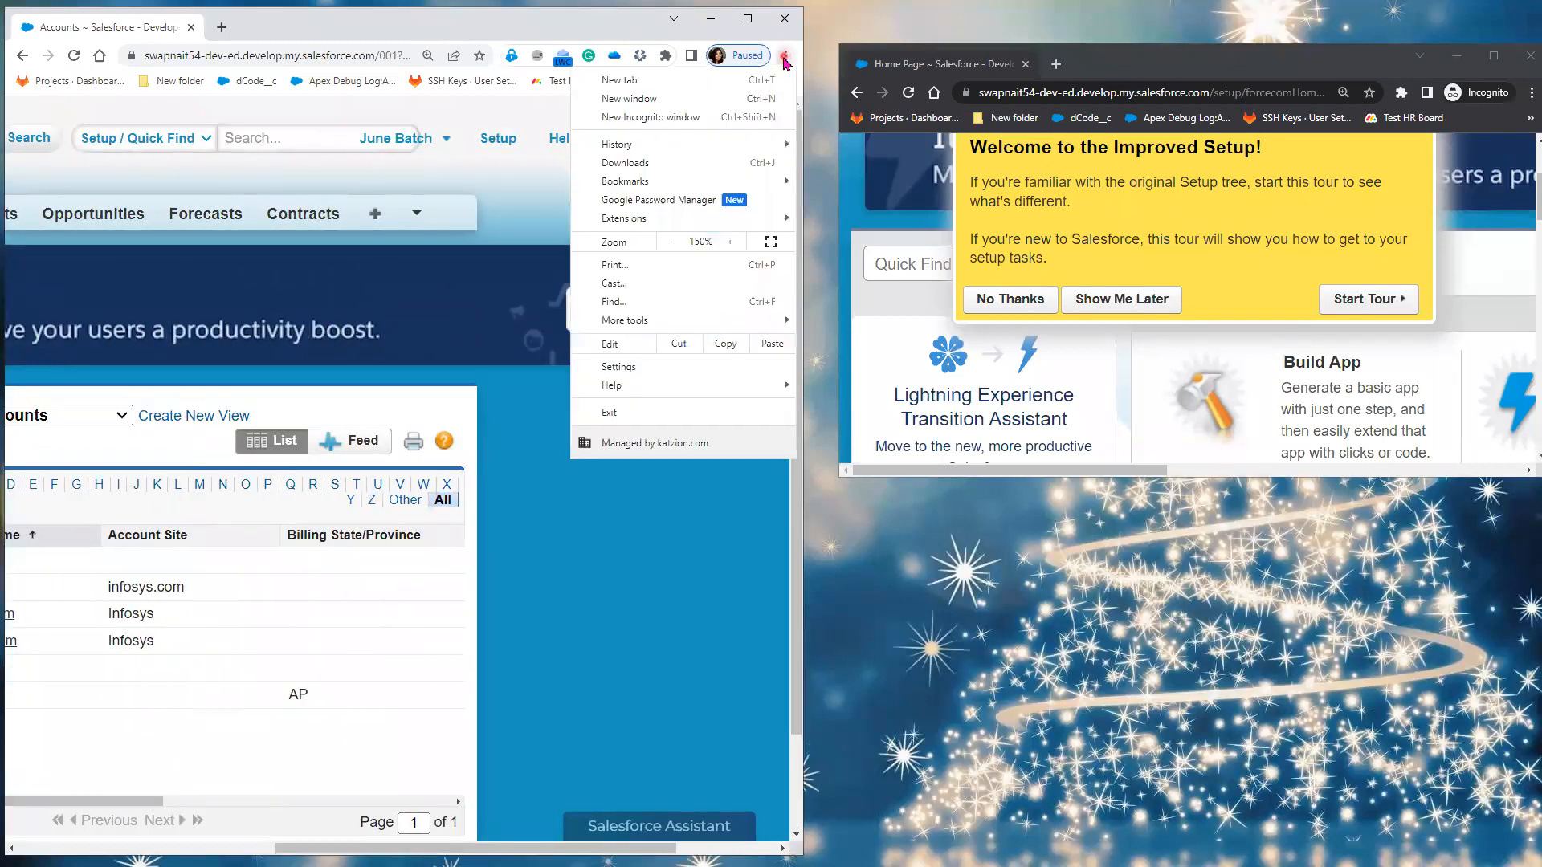
{"action": "left_click", "coordinate": [673, 241]}
{"action": "left_click", "coordinate": [674, 242]}
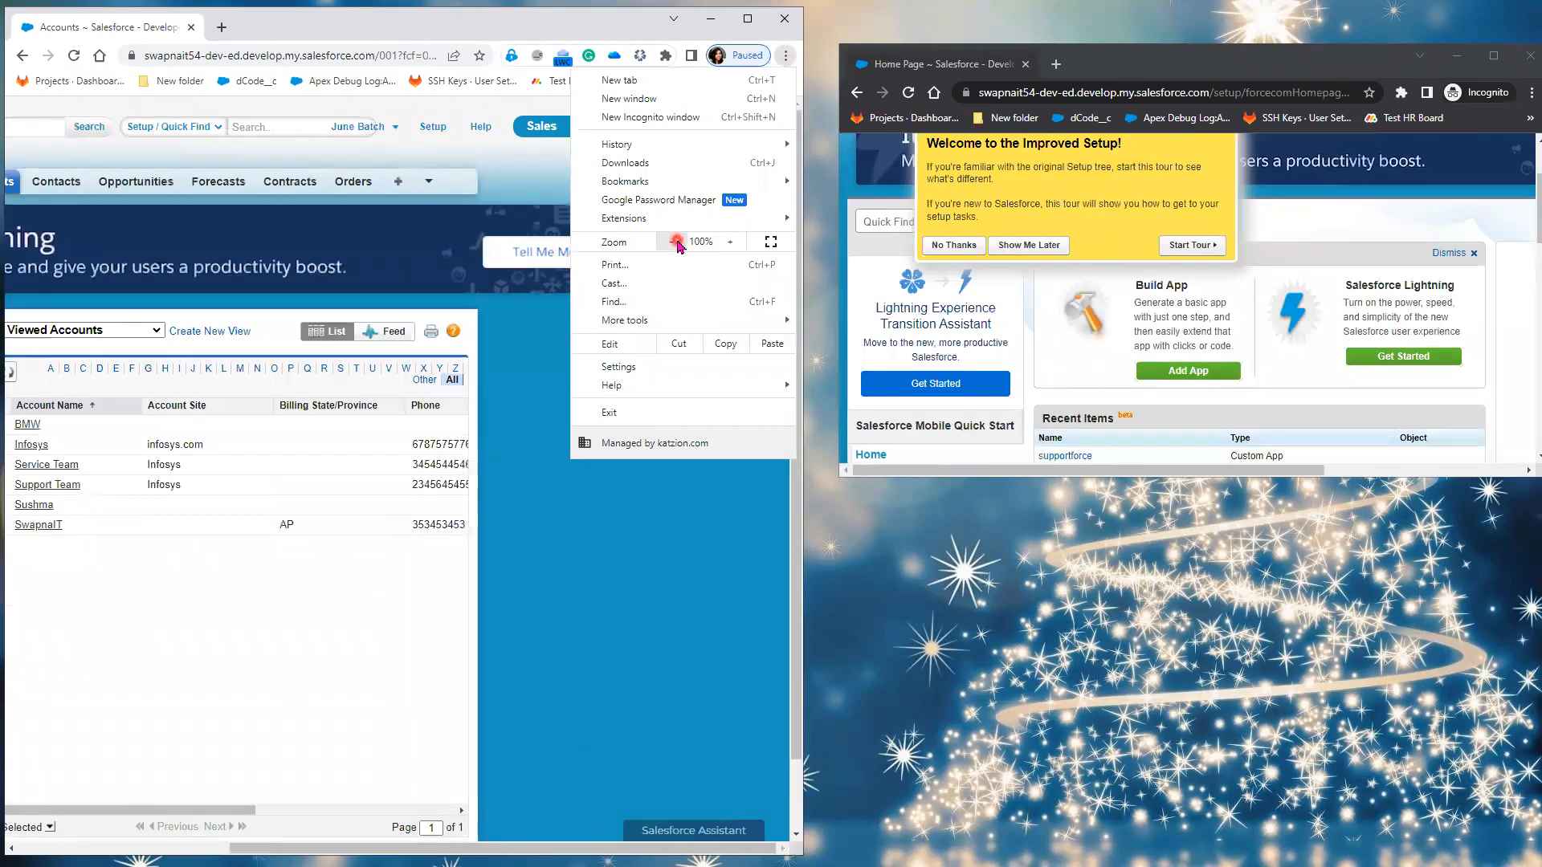
{"action": "left_click", "coordinate": [674, 242]}
{"action": "left_click", "coordinate": [674, 242]}
{"action": "left_click", "coordinate": [676, 241]}
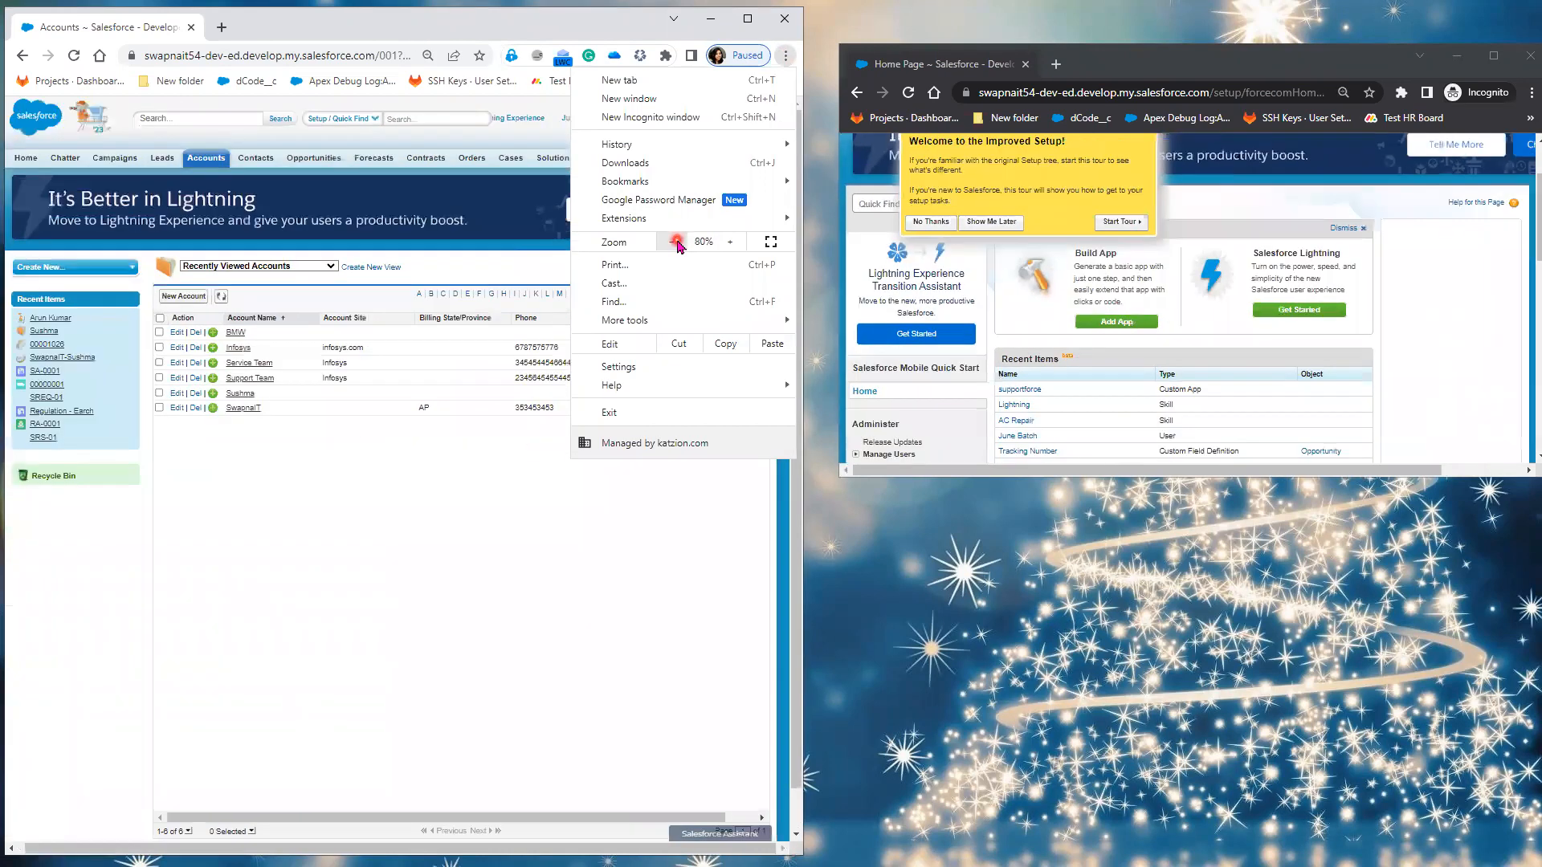
{"action": "left_click", "coordinate": [675, 242]}
{"action": "left_click", "coordinate": [507, 119]}
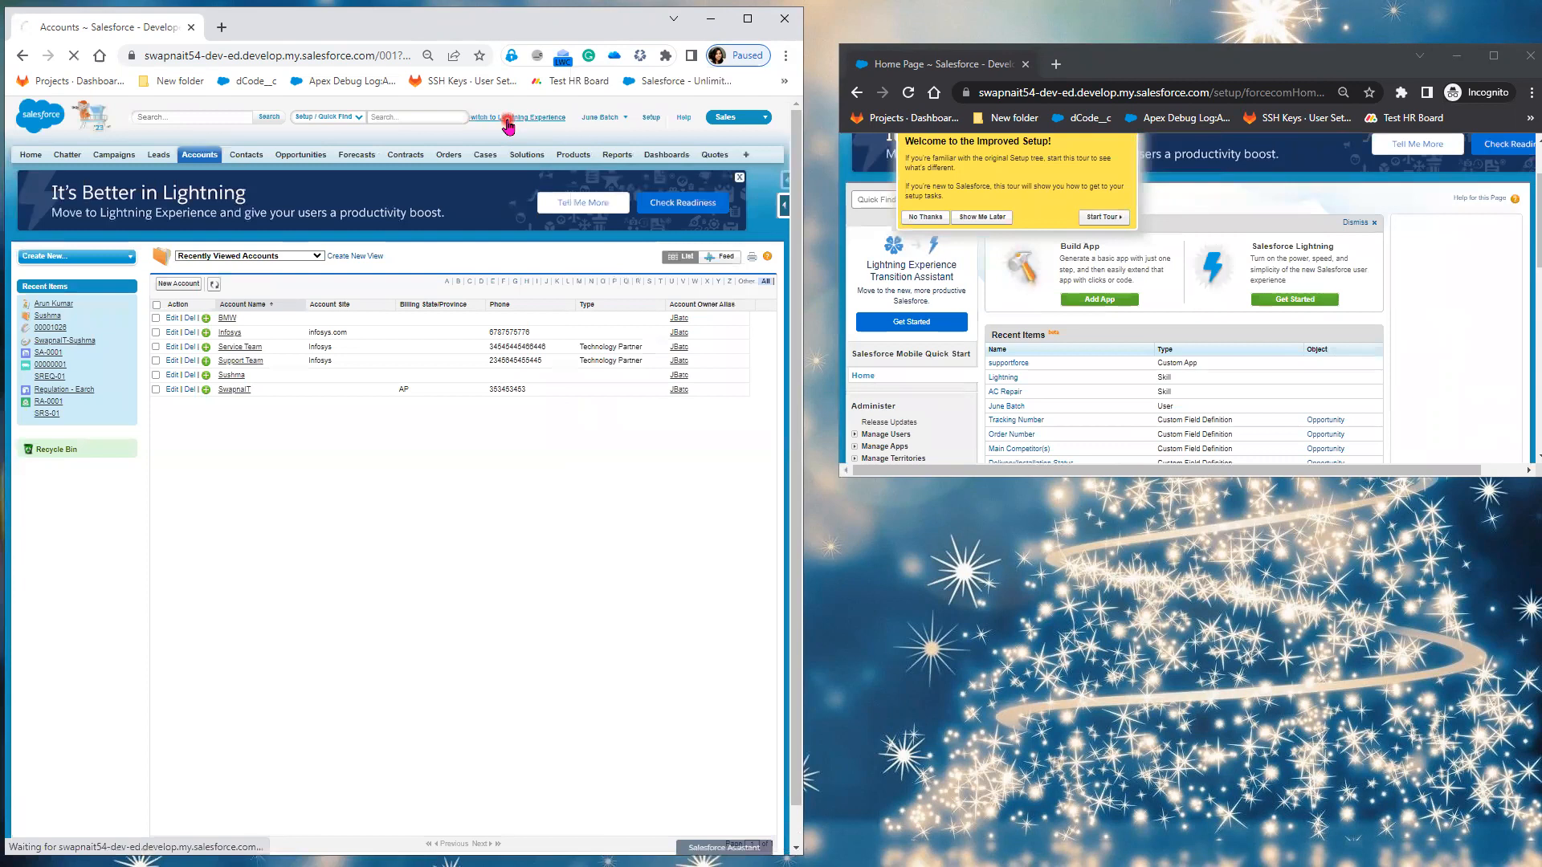
Step: Reposition and enlarge the private Setup window so its sidebar is visible
{"action": "left_click", "coordinate": [1259, 64]}
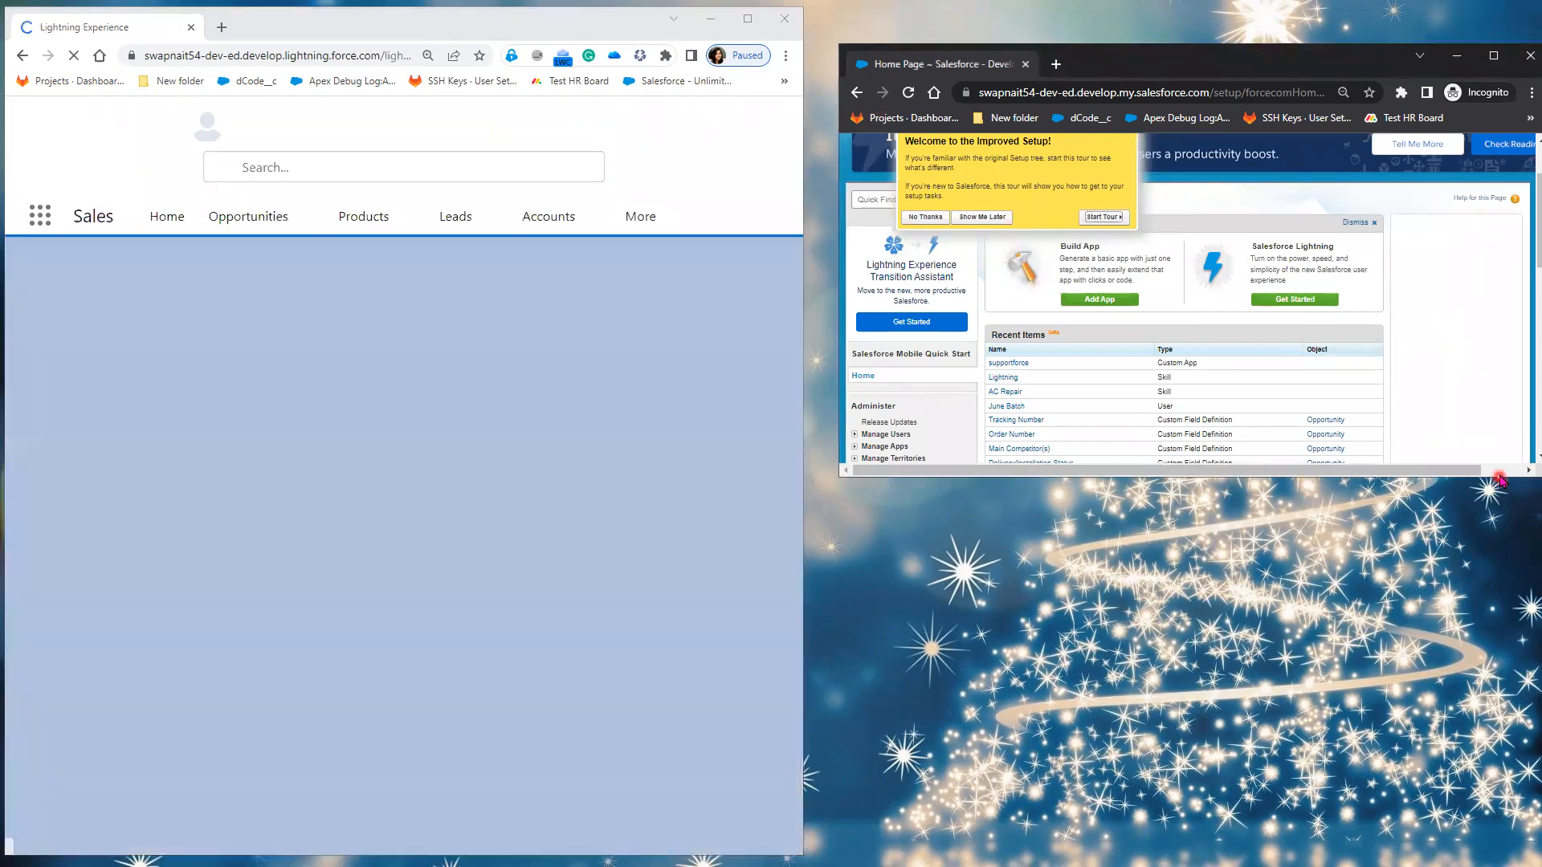
{"action": "left_click", "coordinate": [1495, 472]}
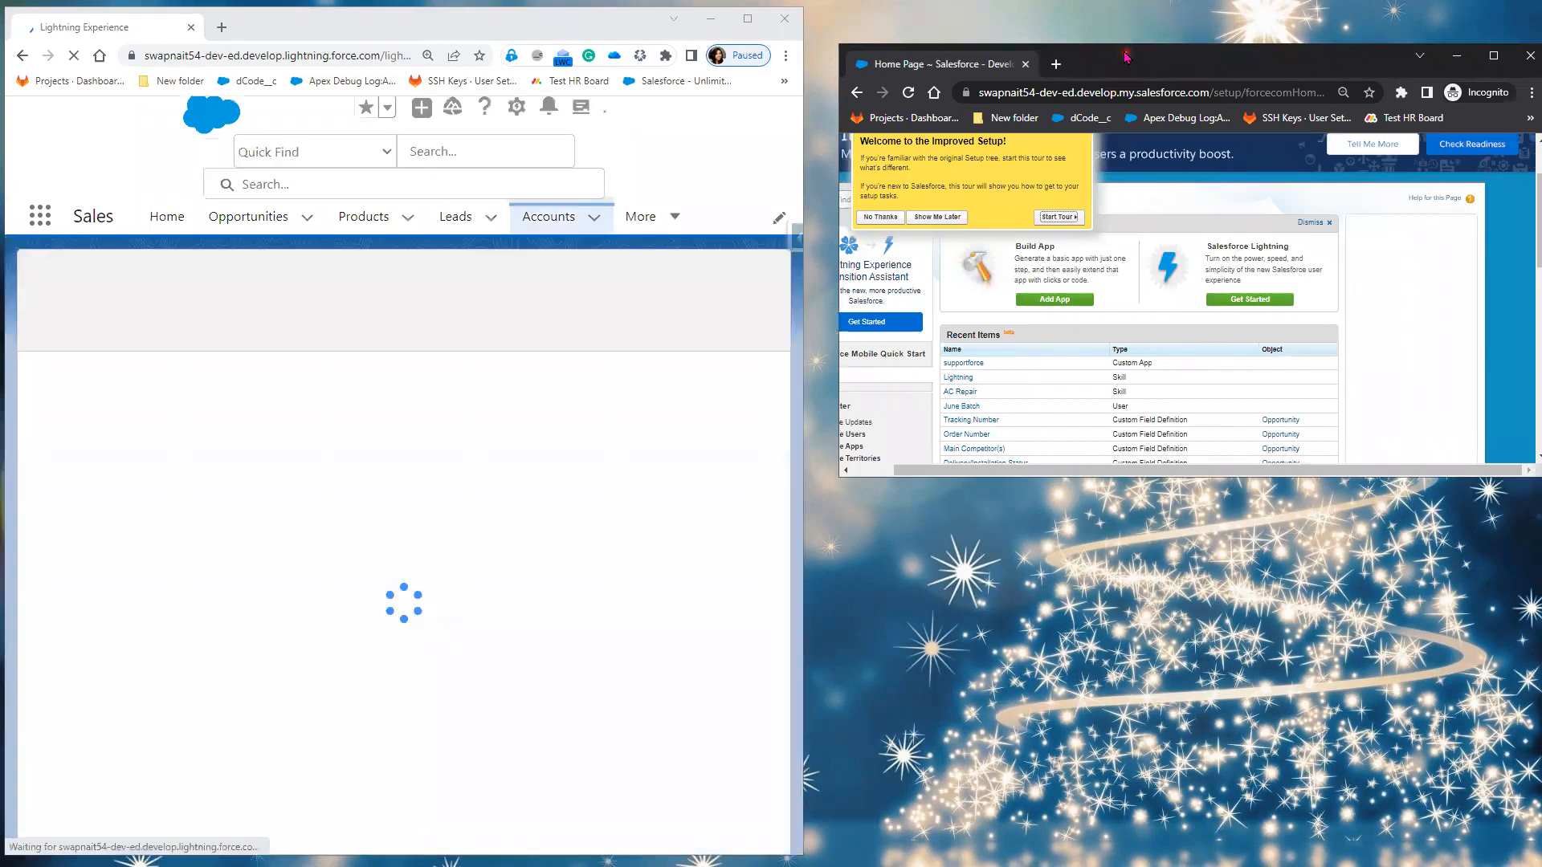
{"action": "left_click_drag", "start_coordinate": [1126, 57], "coordinate": [1094, 21]}
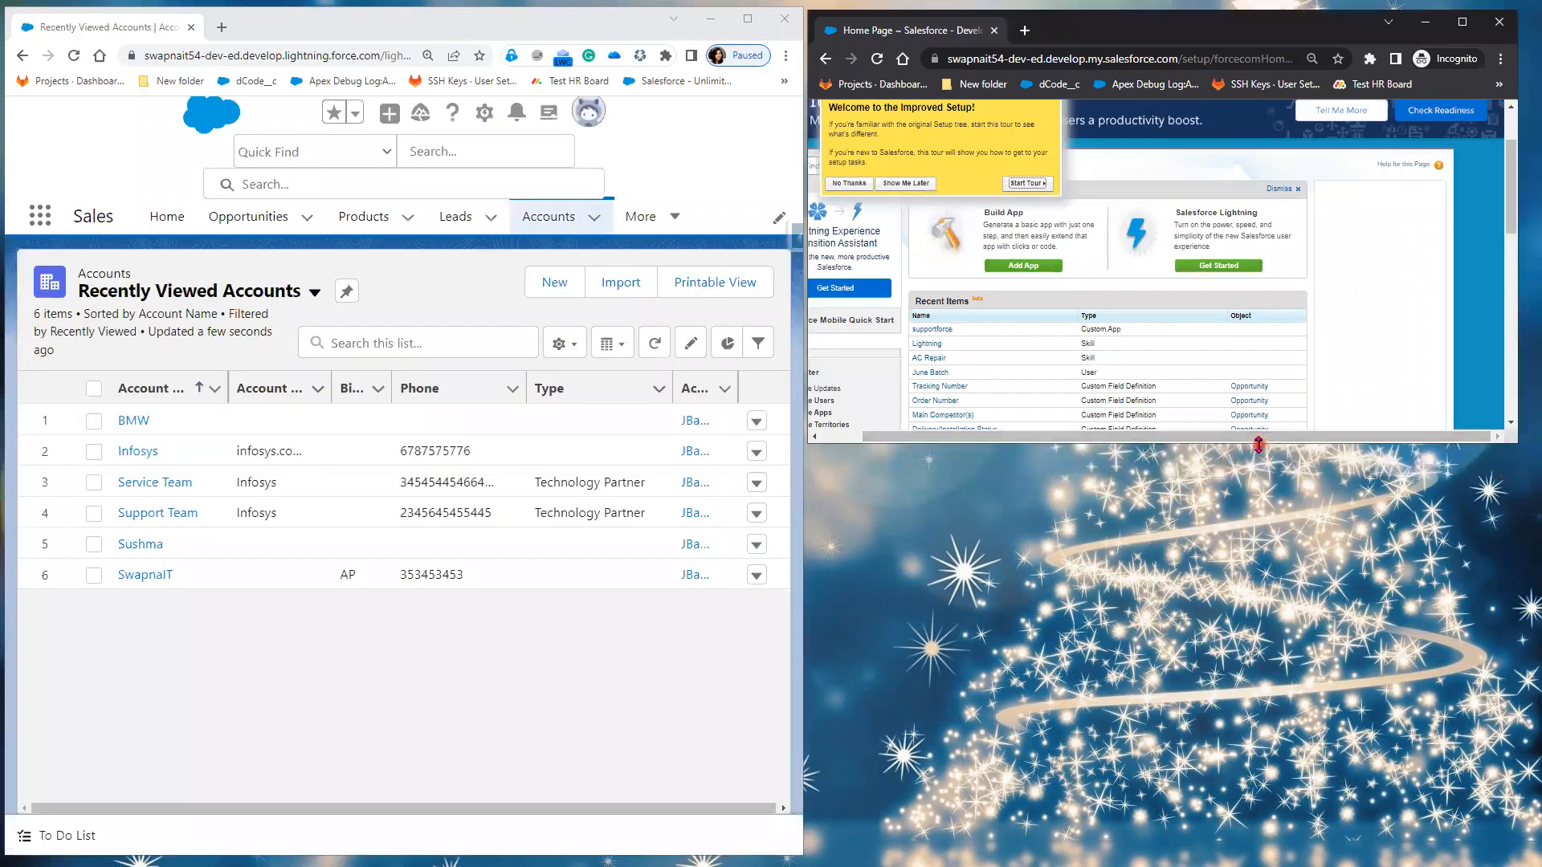
{"action": "left_click_drag", "start_coordinate": [1259, 444], "coordinate": [1325, 848]}
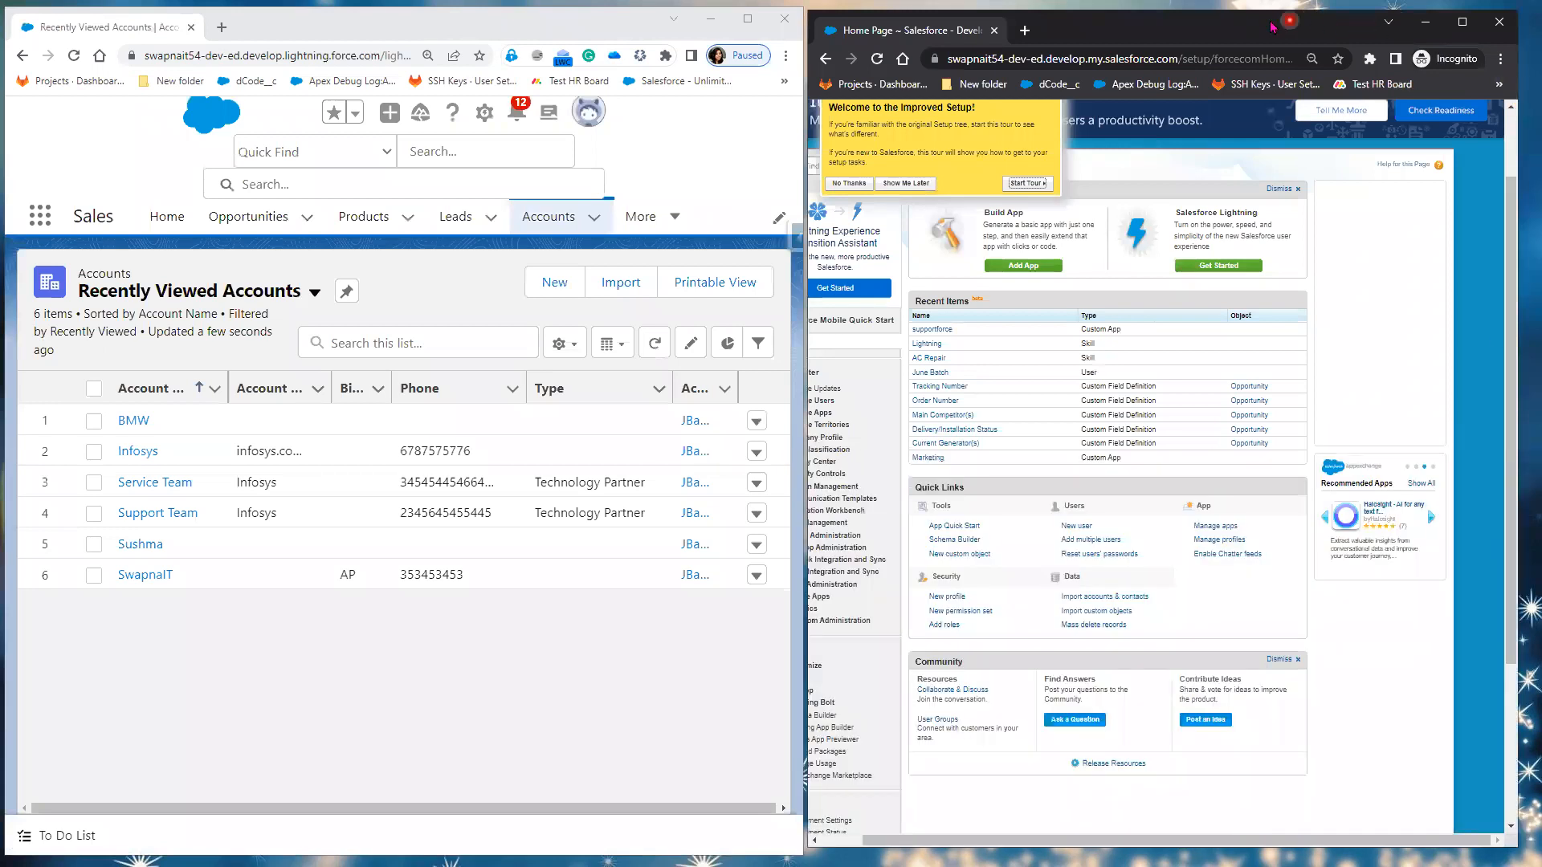
{"action": "left_click_drag", "start_coordinate": [1284, 37], "coordinate": [1308, 37]}
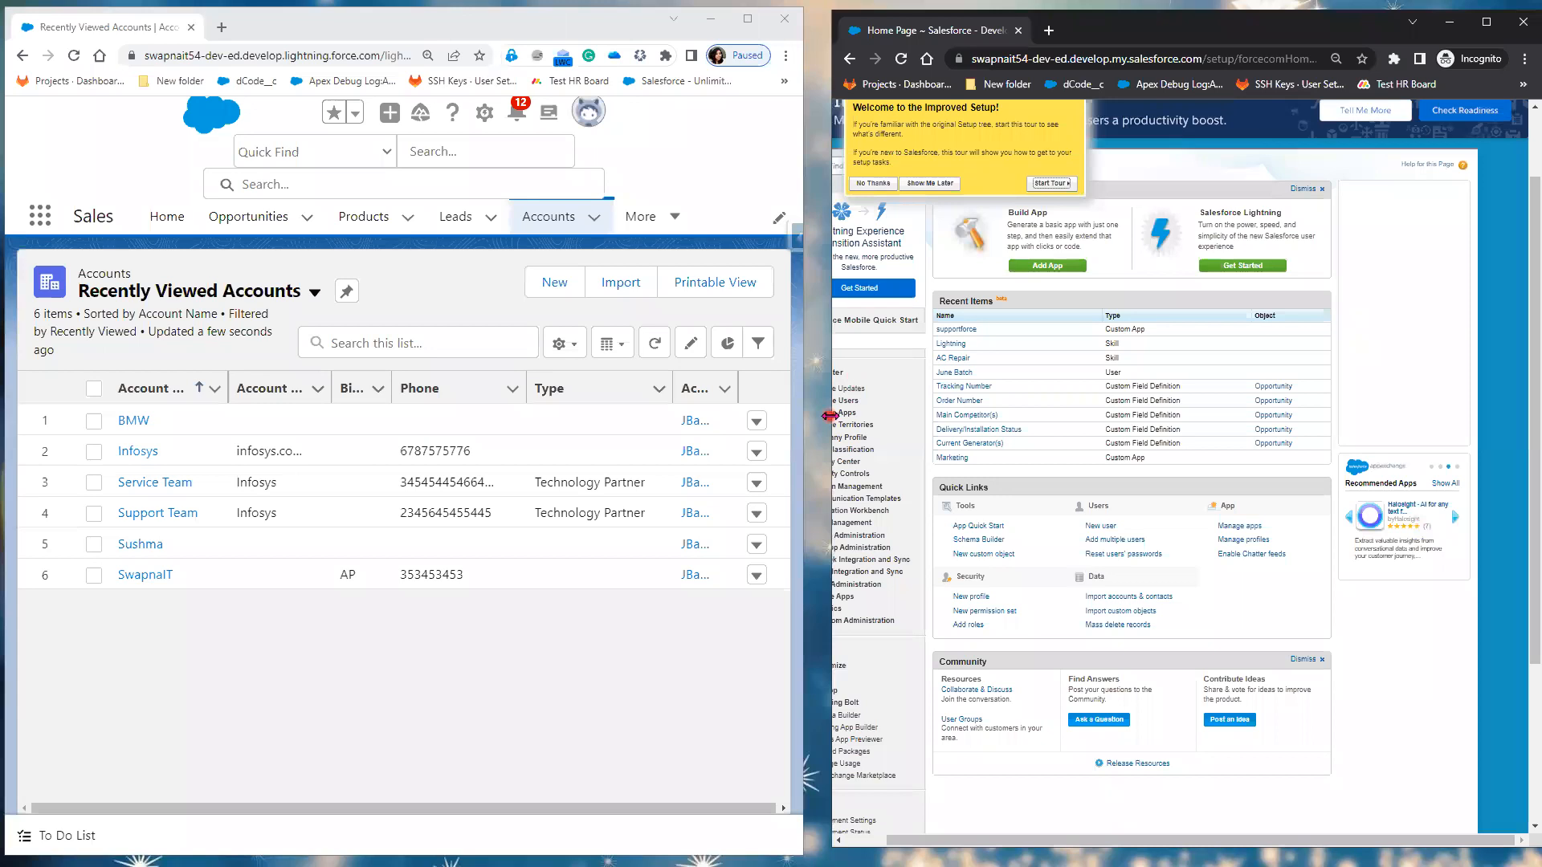
{"action": "left_click_drag", "start_coordinate": [829, 415], "coordinate": [803, 415]}
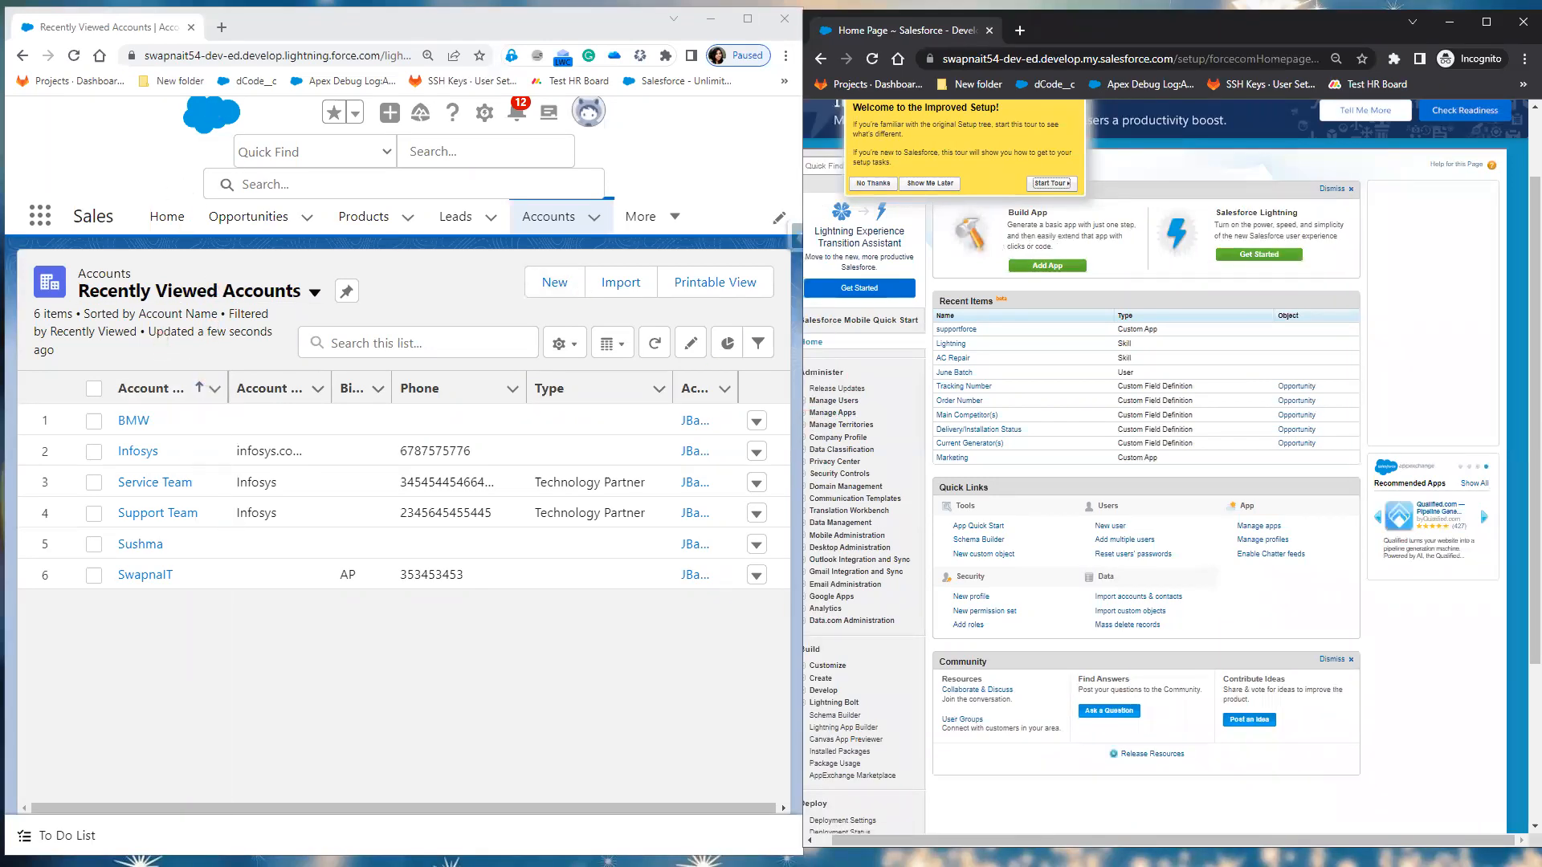
Step: Label the windows 'Lightning' and 'Classic', and dismiss the setup welcome tour popup
{"action": "left_click", "coordinate": [79, 130]}
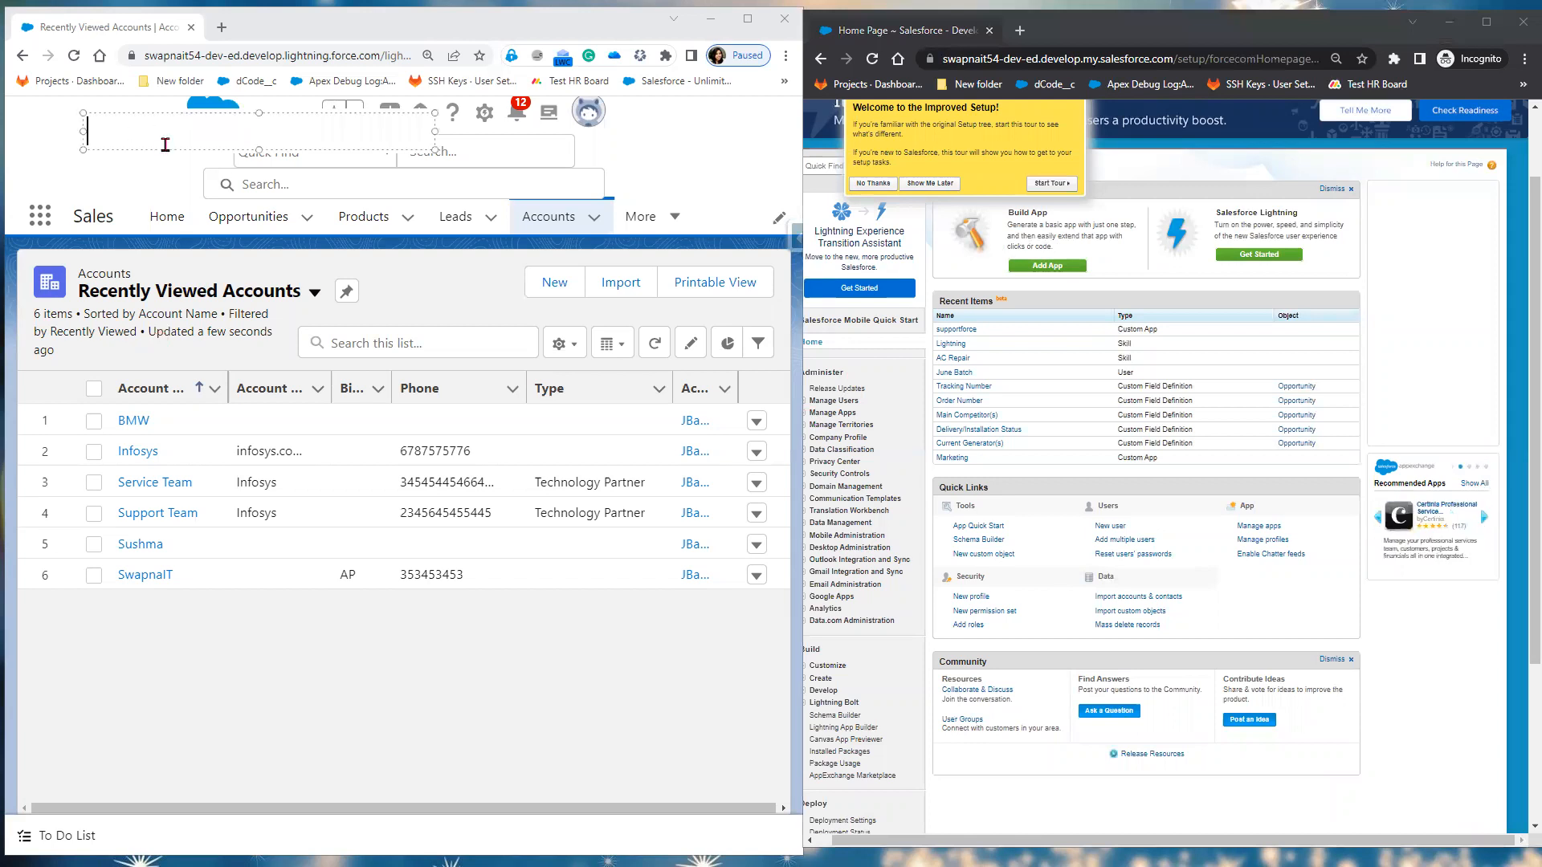
{"action": "type", "text": "Lightning"}
{"action": "left_click", "coordinate": [1205, 155]}
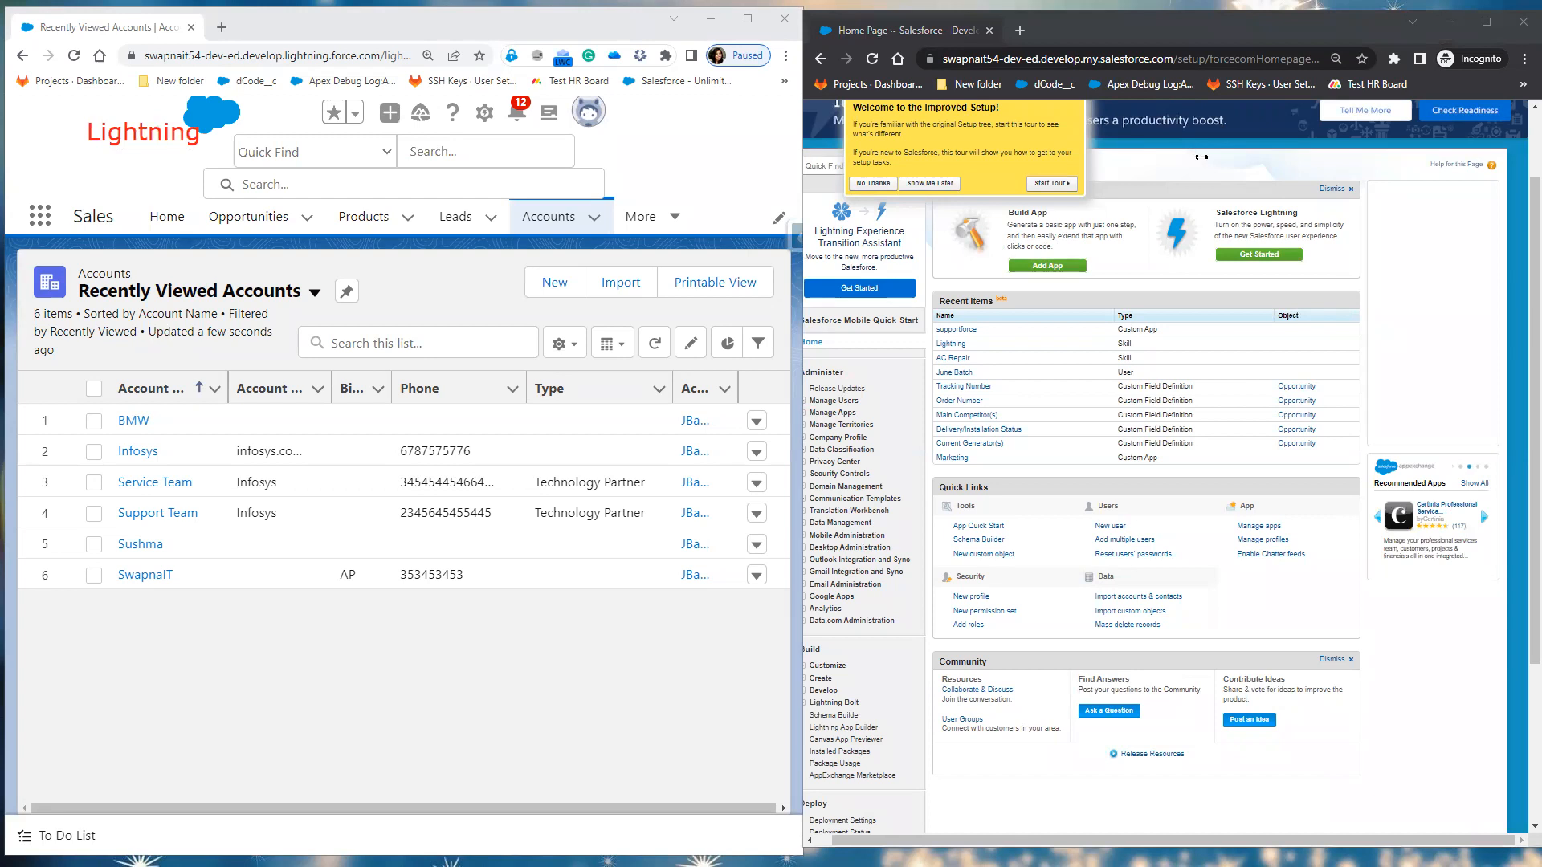
{"action": "left_click", "coordinate": [1201, 156]}
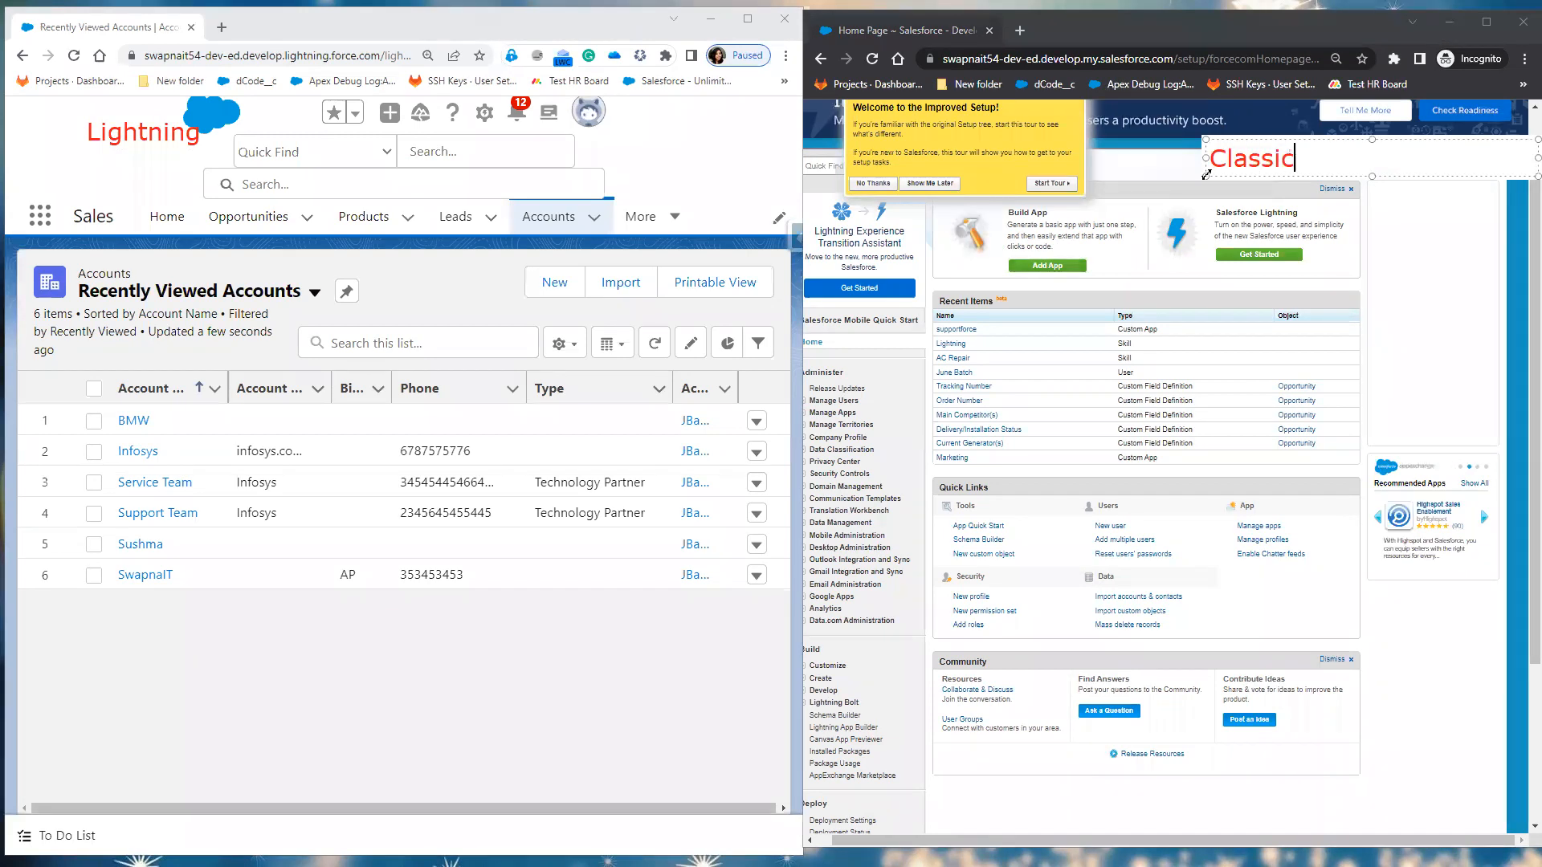
{"action": "left_click", "coordinate": [1392, 309]}
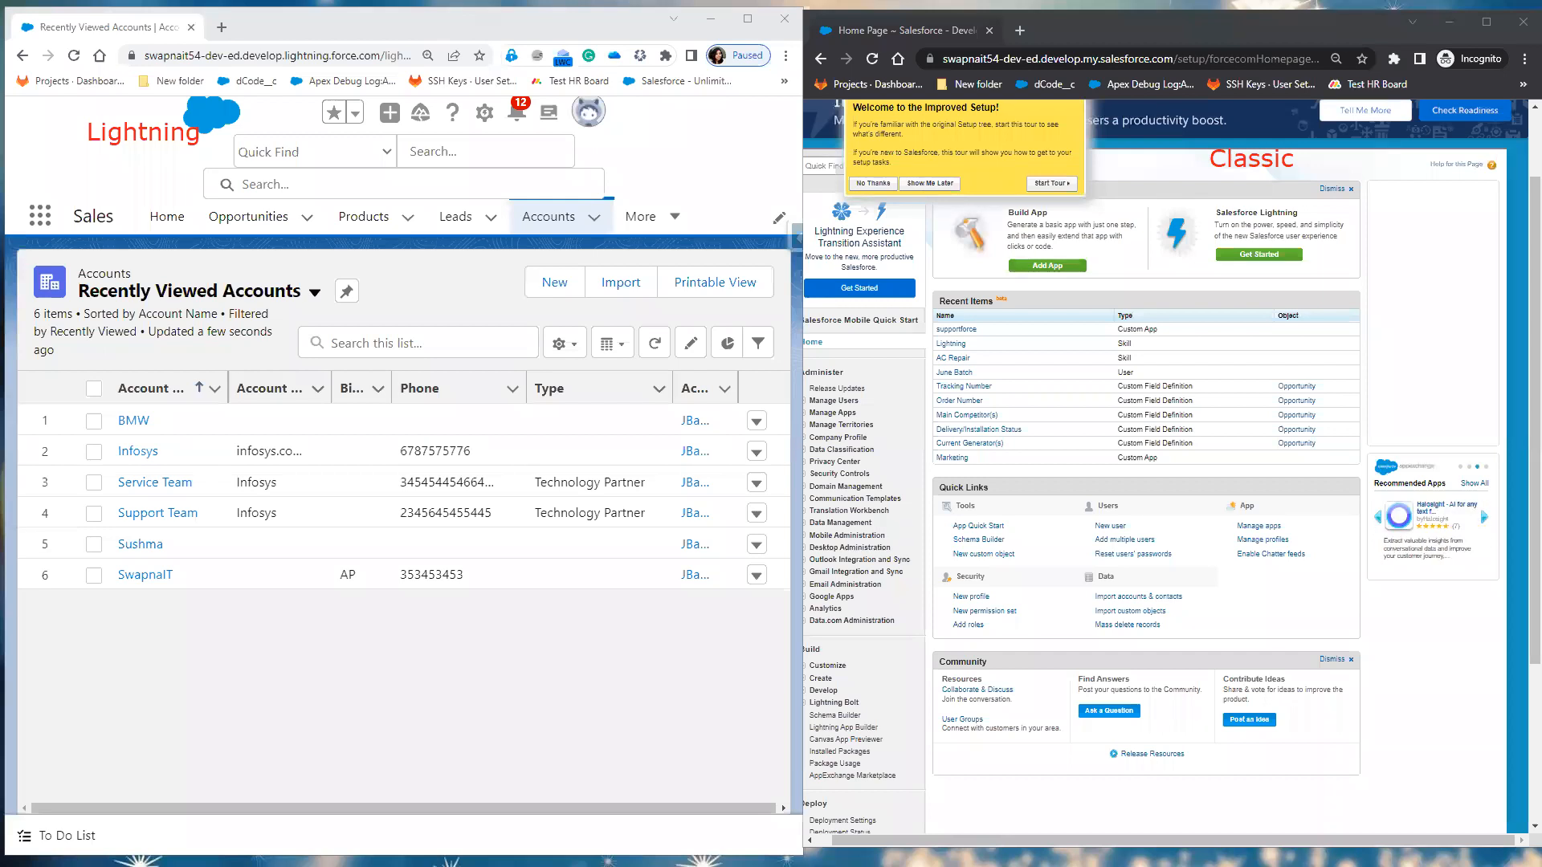
{"action": "left_click", "coordinate": [859, 183]}
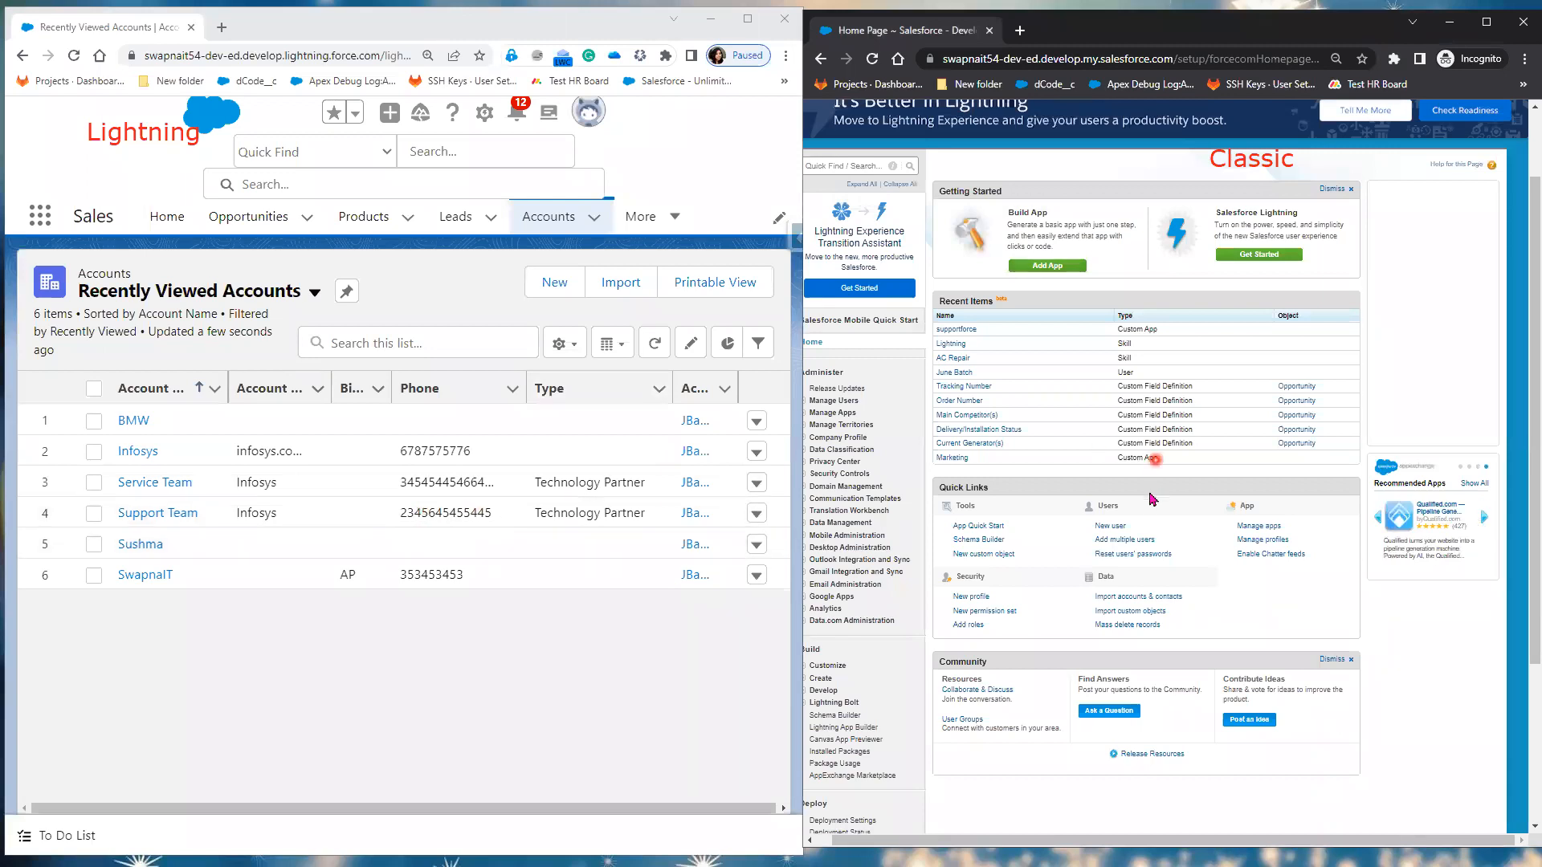
{"action": "scroll", "coordinate": [1153, 482], "scroll_direction": "up", "scroll_amount": 2}
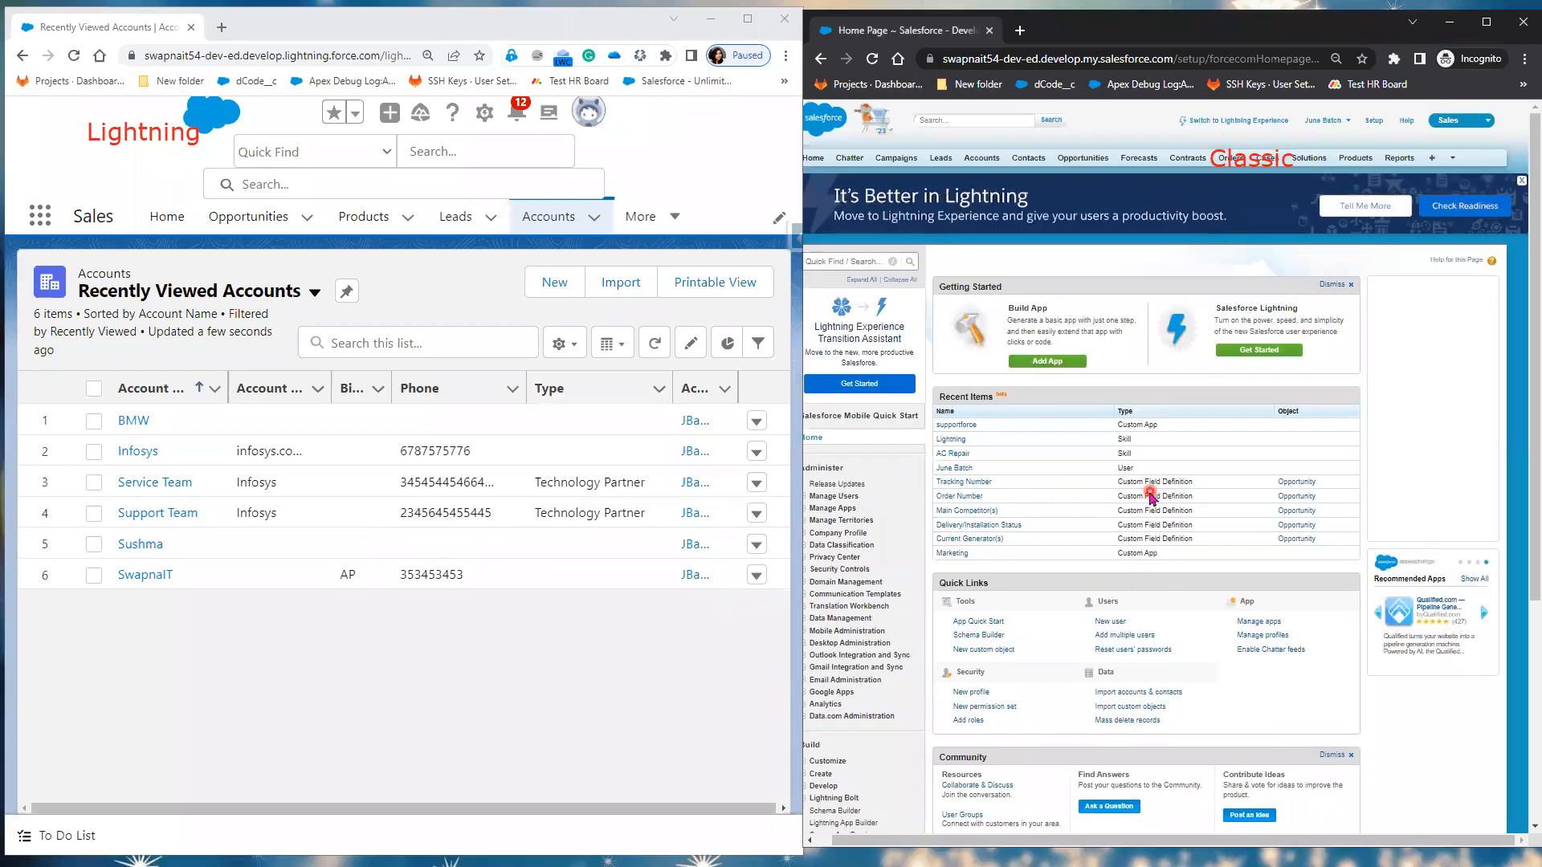
Step: Switch the right window to Salesforce Classic from the profile menu and open its Accounts home
{"action": "left_click", "coordinate": [989, 164]}
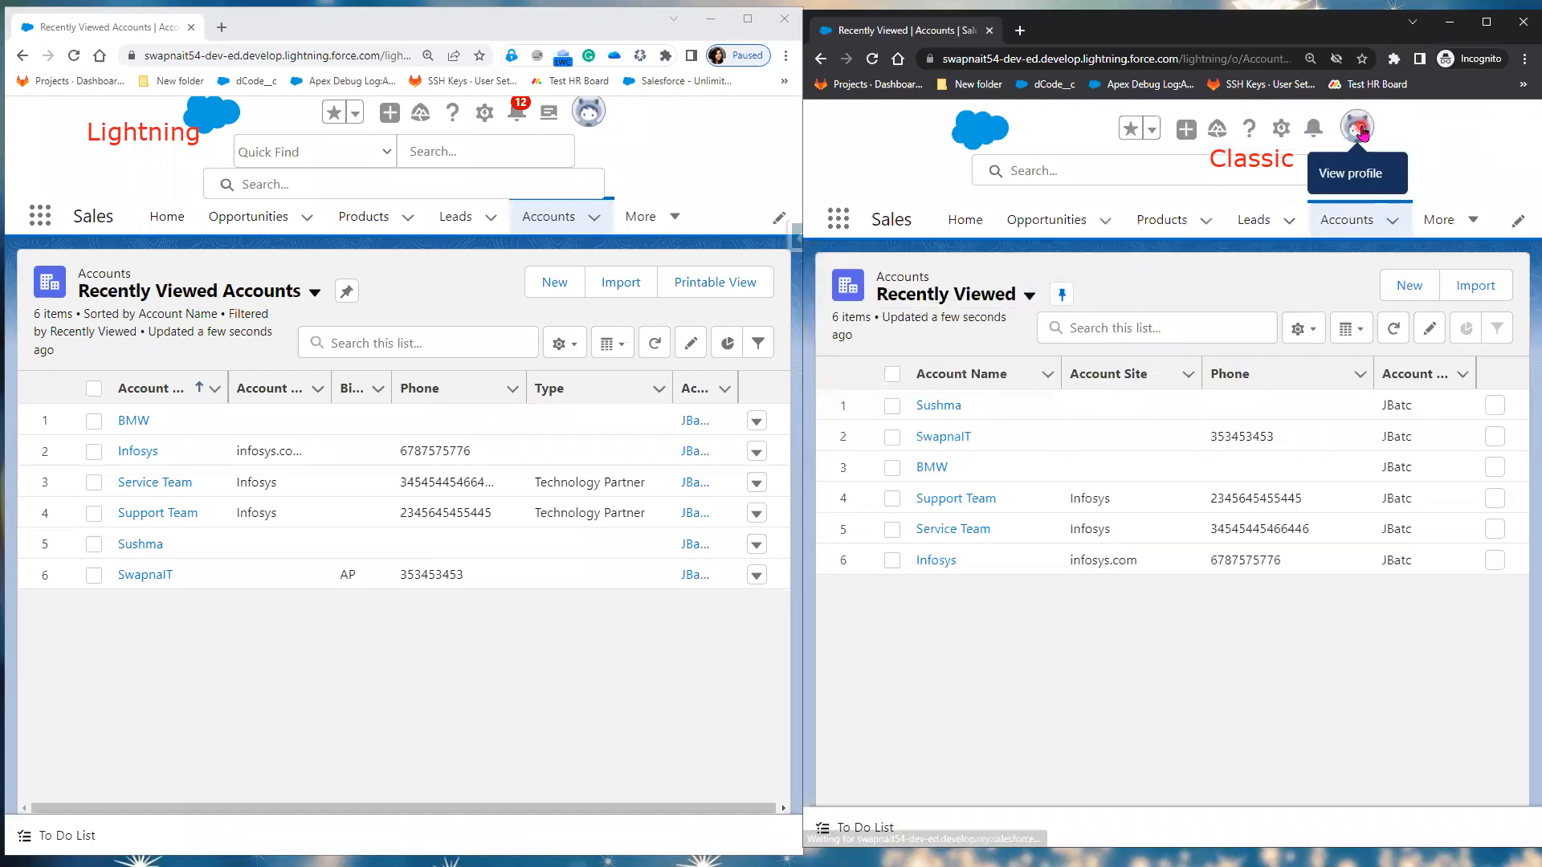
{"action": "left_click", "coordinate": [1357, 130]}
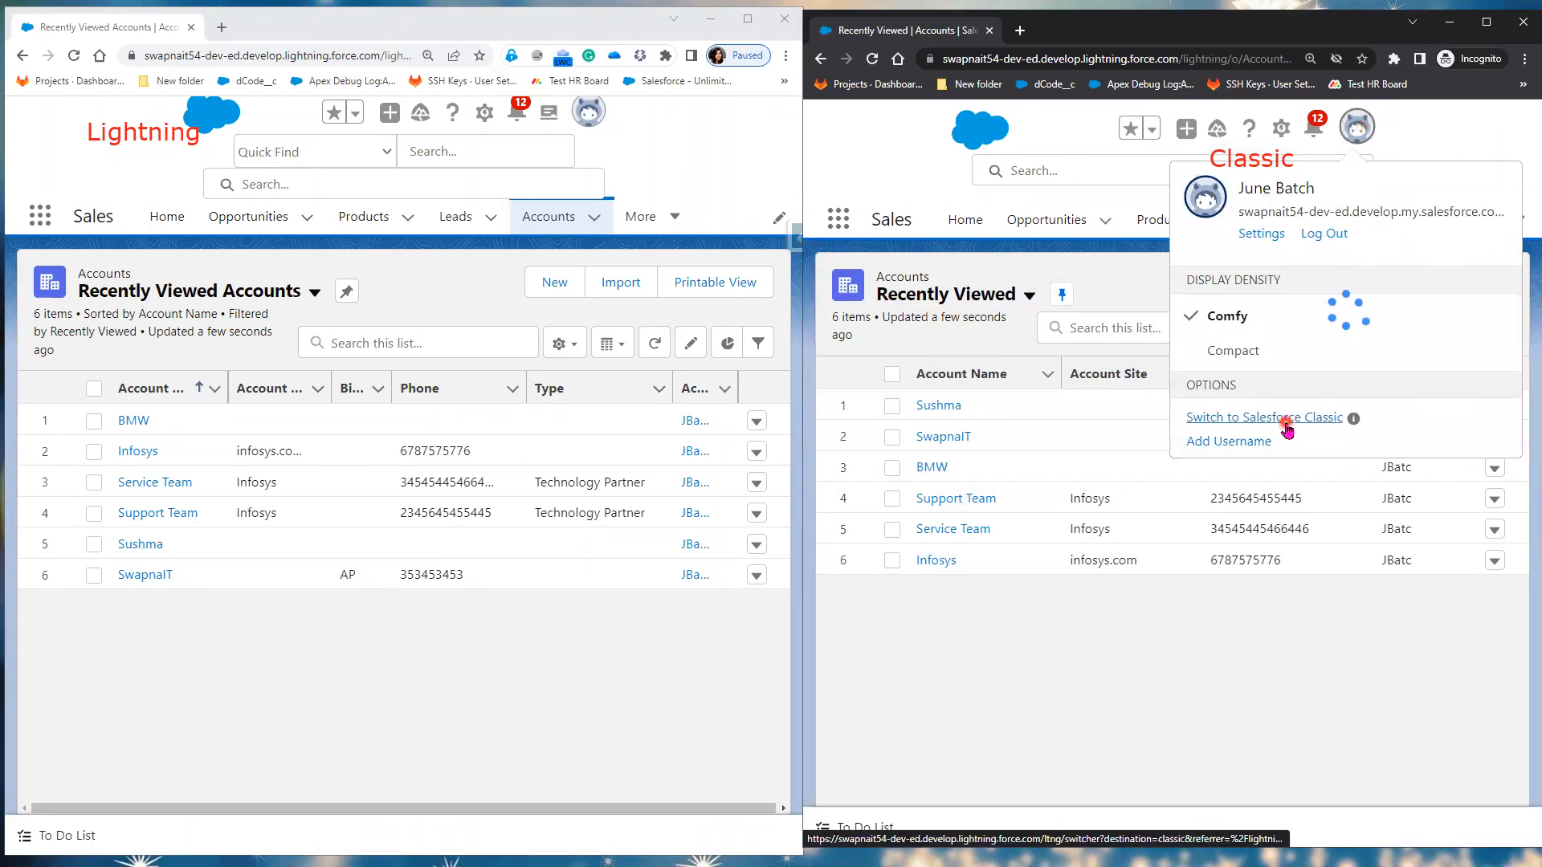
{"action": "left_click", "coordinate": [1285, 419]}
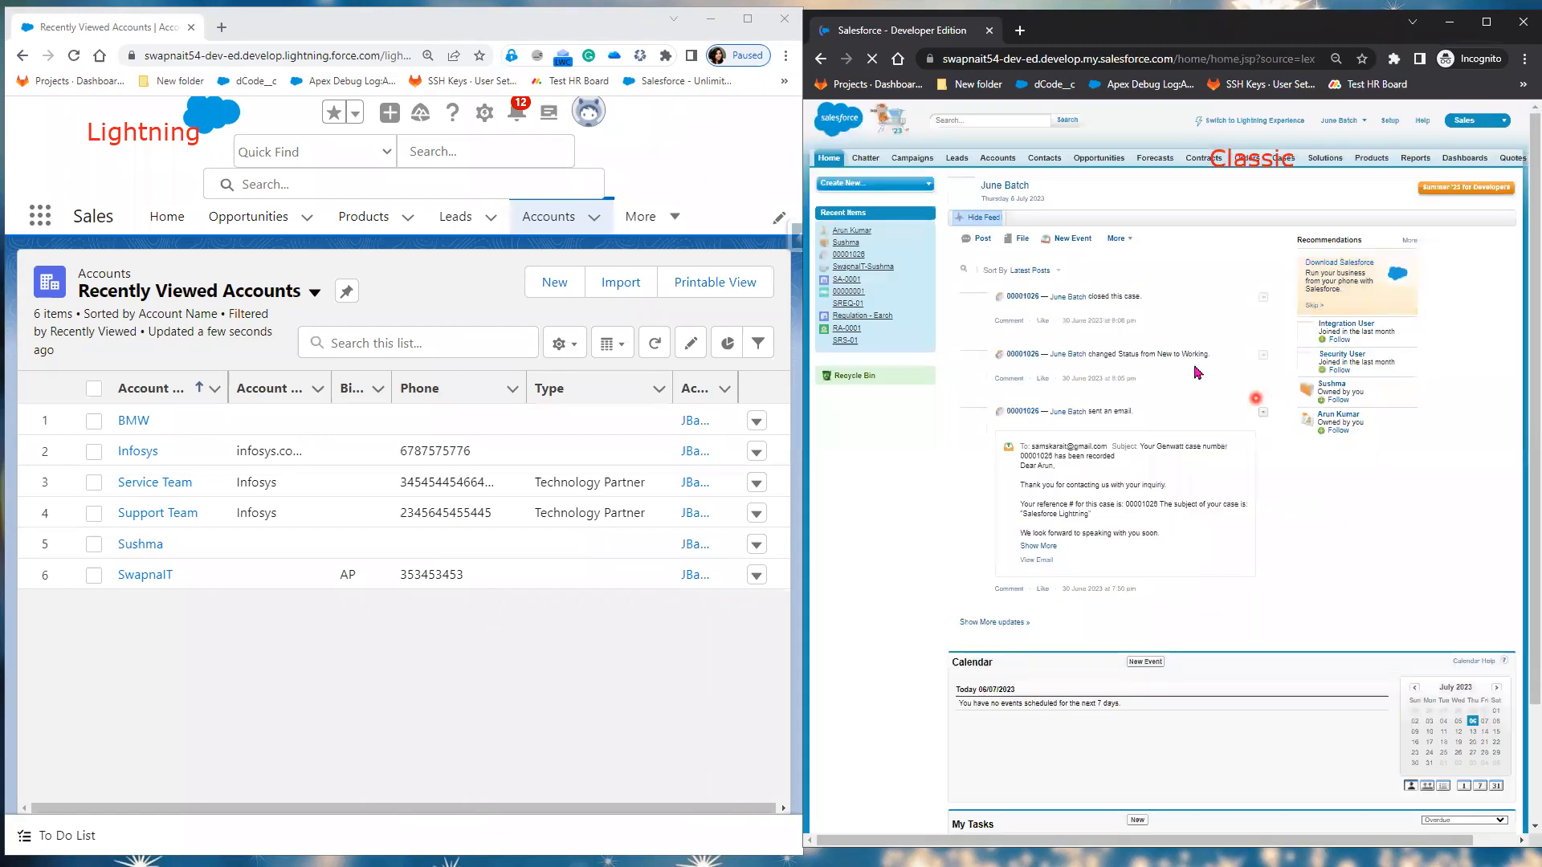
{"action": "left_click", "coordinate": [996, 158]}
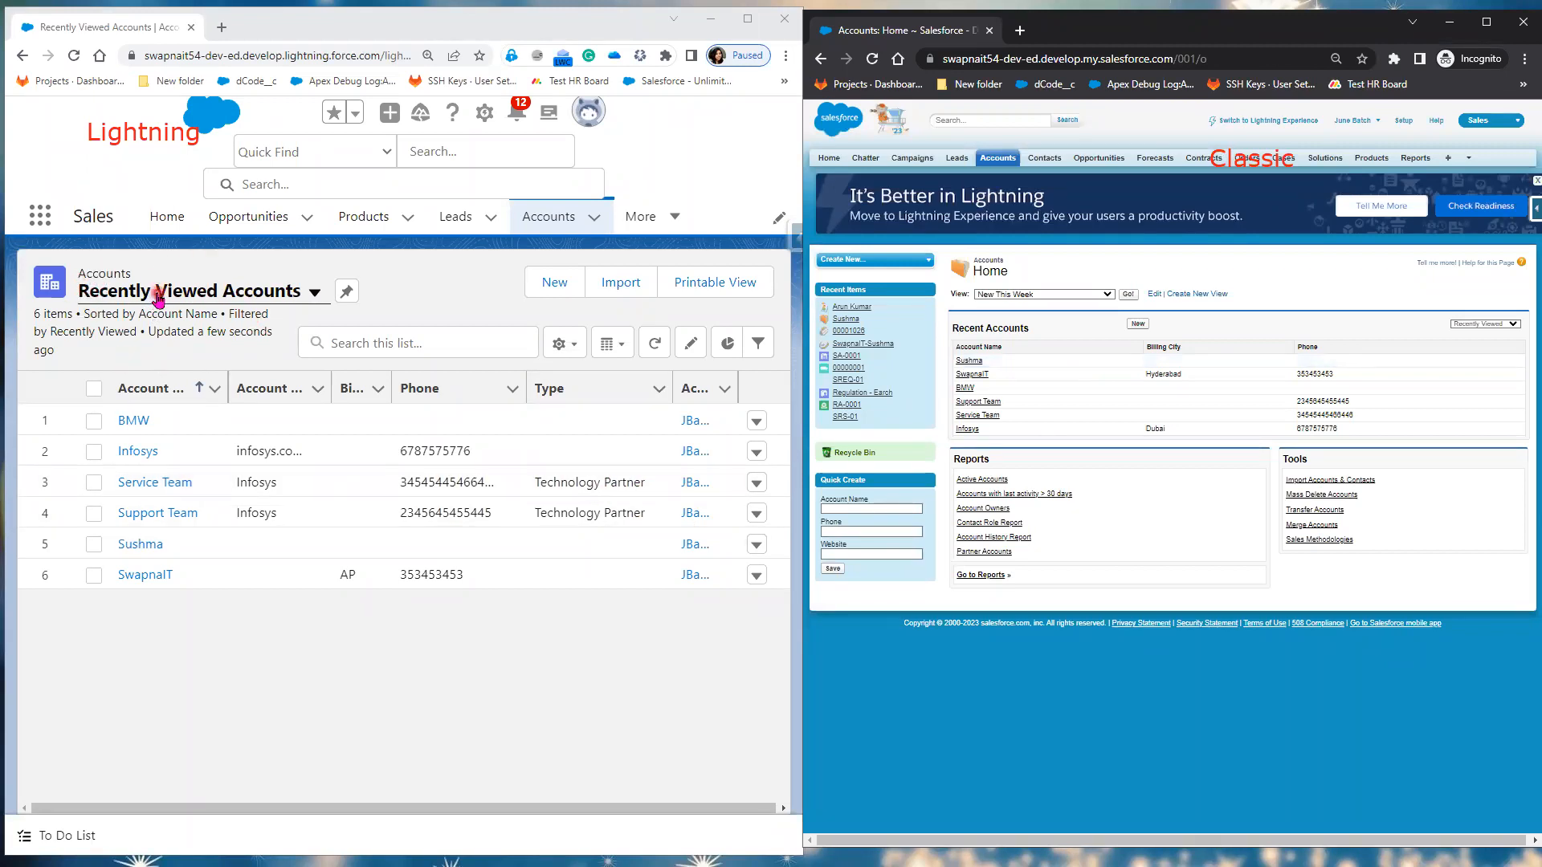
Step: Switch to the All Customers list view of 19 accounts and widen the Account Name column
{"action": "left_click", "coordinate": [312, 294]}
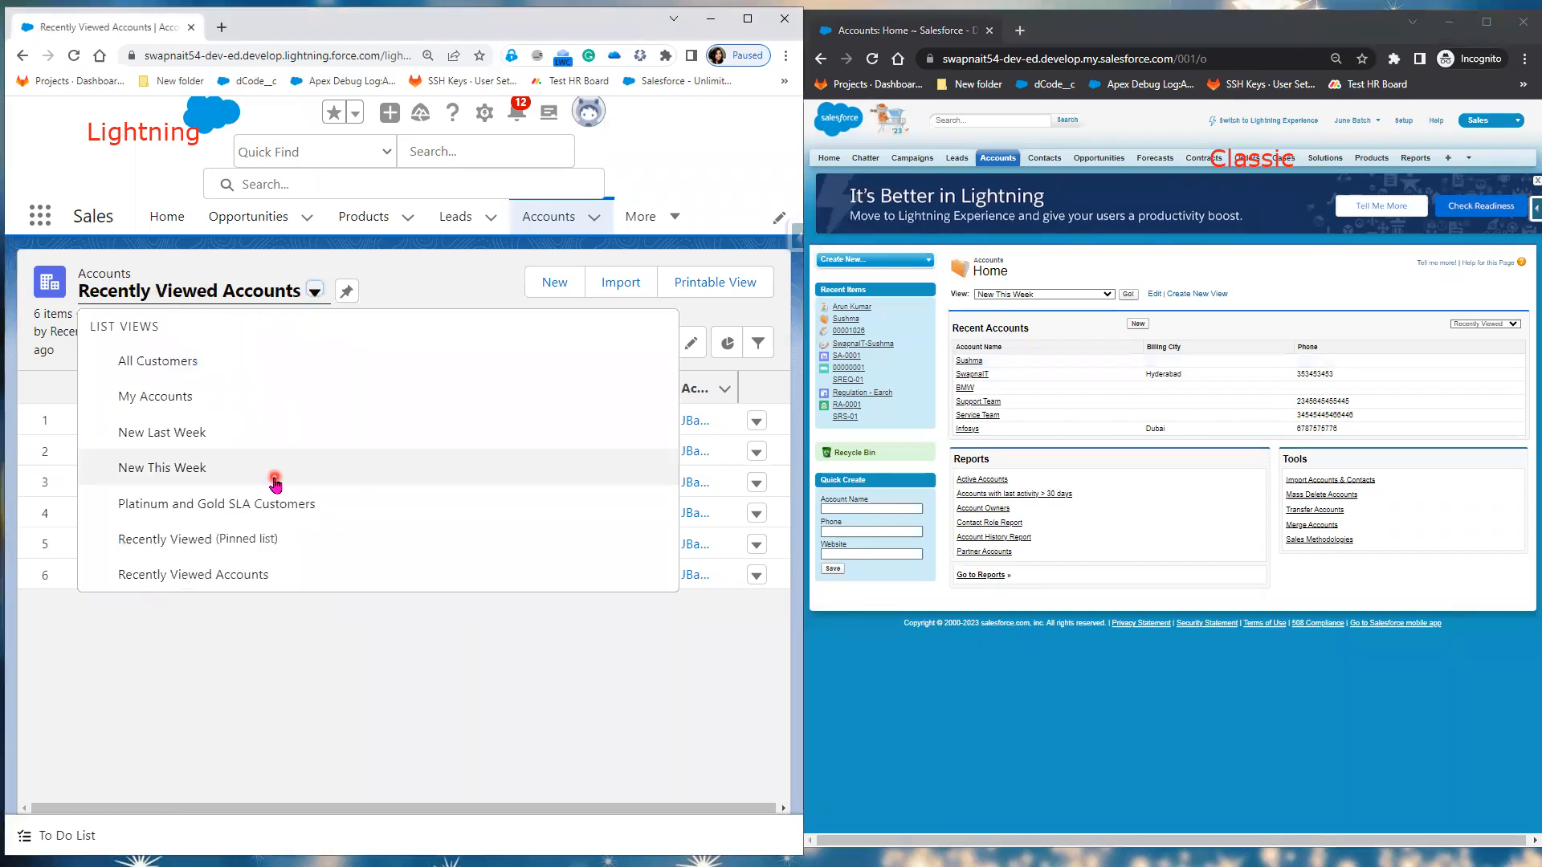
{"action": "left_click", "coordinate": [425, 277]}
{"action": "left_click", "coordinate": [313, 291]}
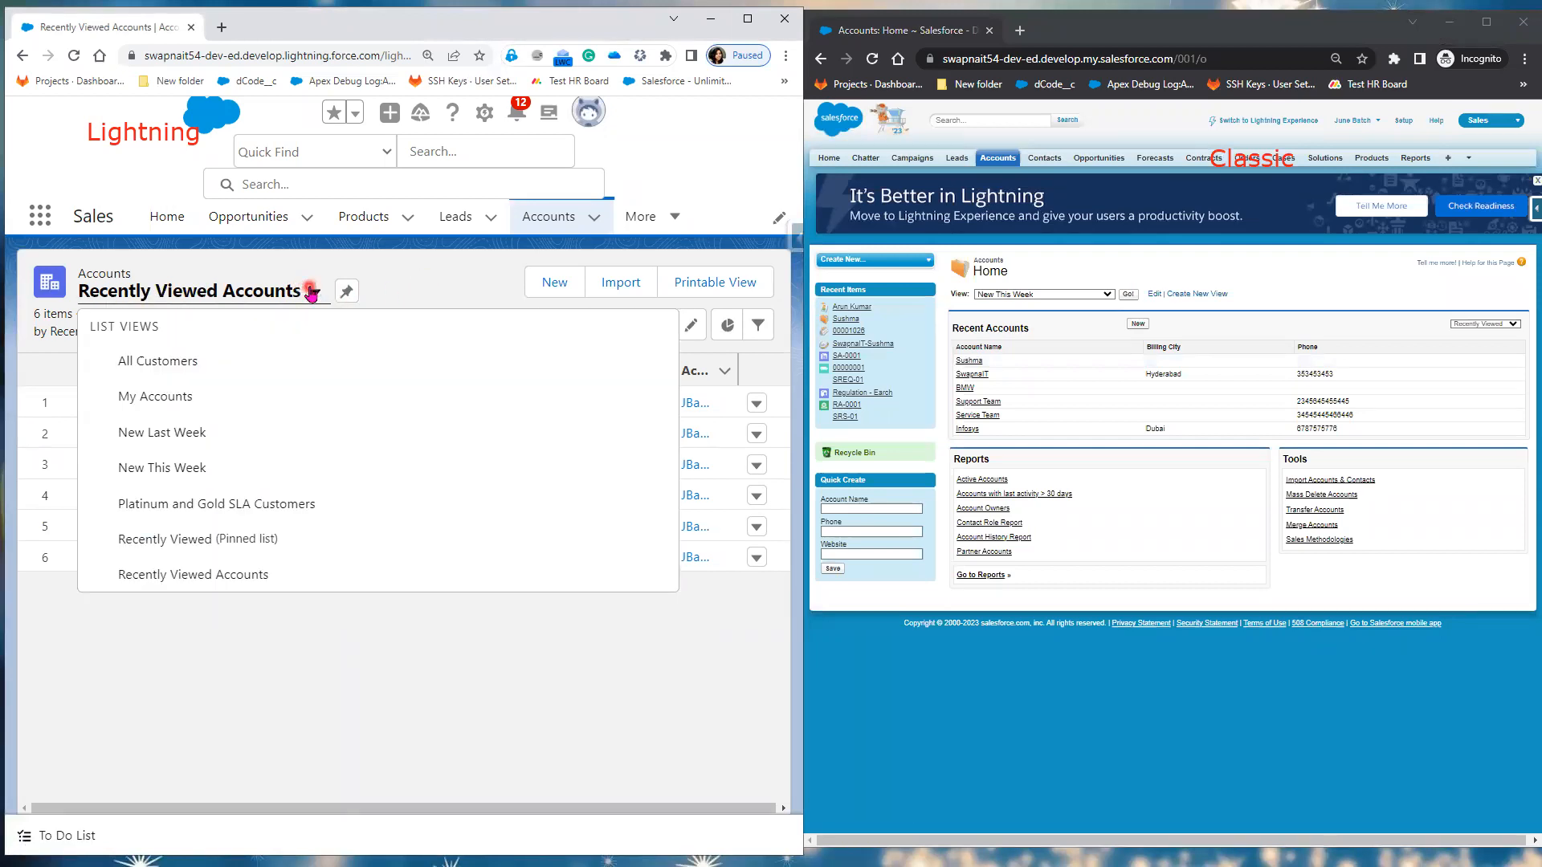
{"action": "left_click", "coordinate": [173, 360]}
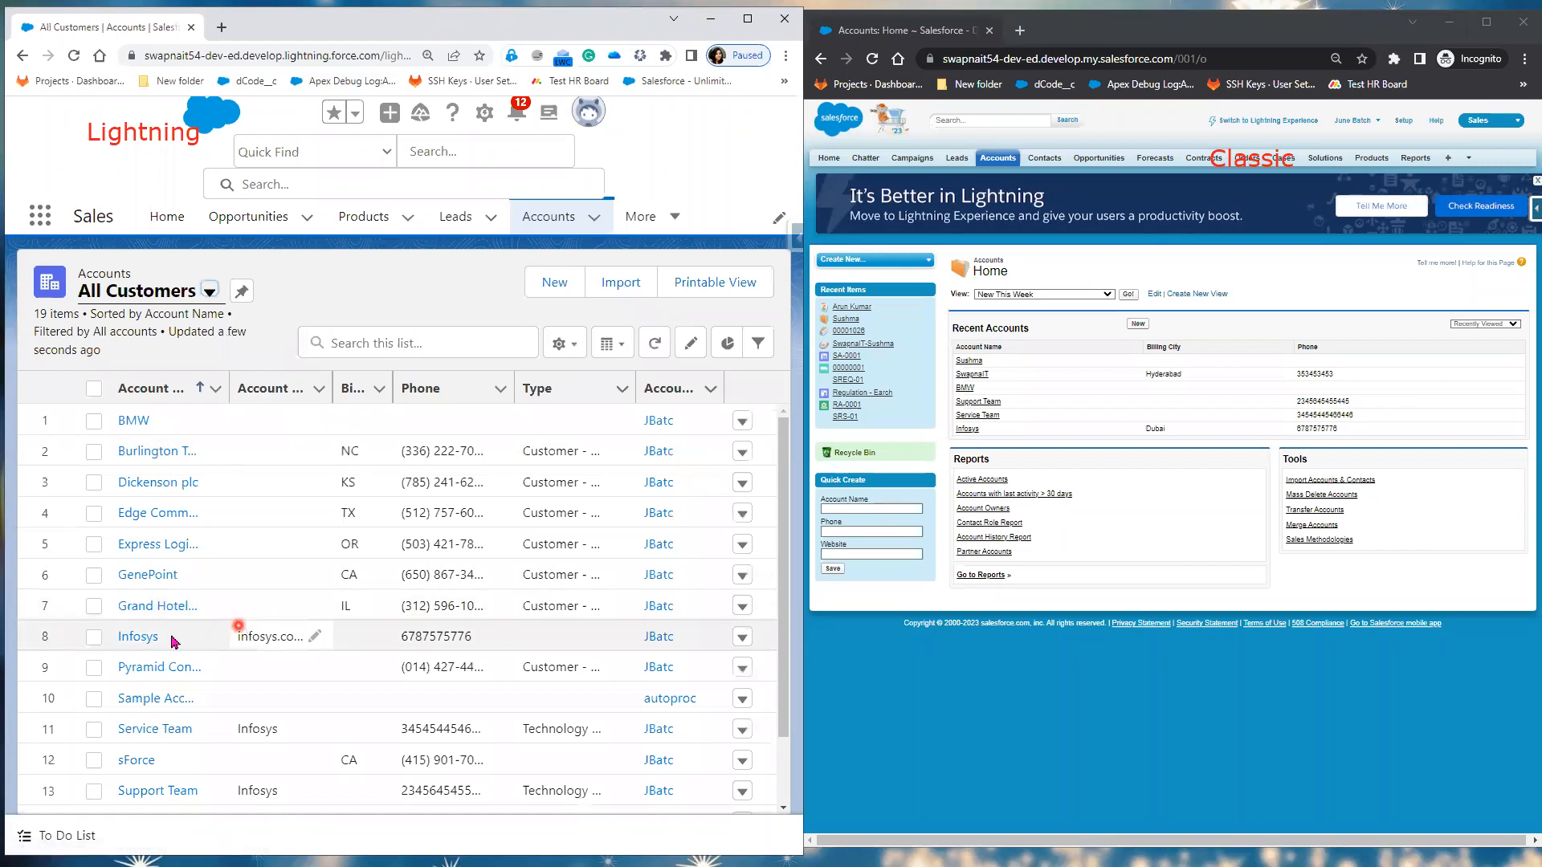
{"action": "scroll", "coordinate": [291, 663], "scroll_direction": "down", "scroll_amount": 1}
{"action": "scroll", "coordinate": [291, 663], "scroll_direction": "down", "scroll_amount": 5}
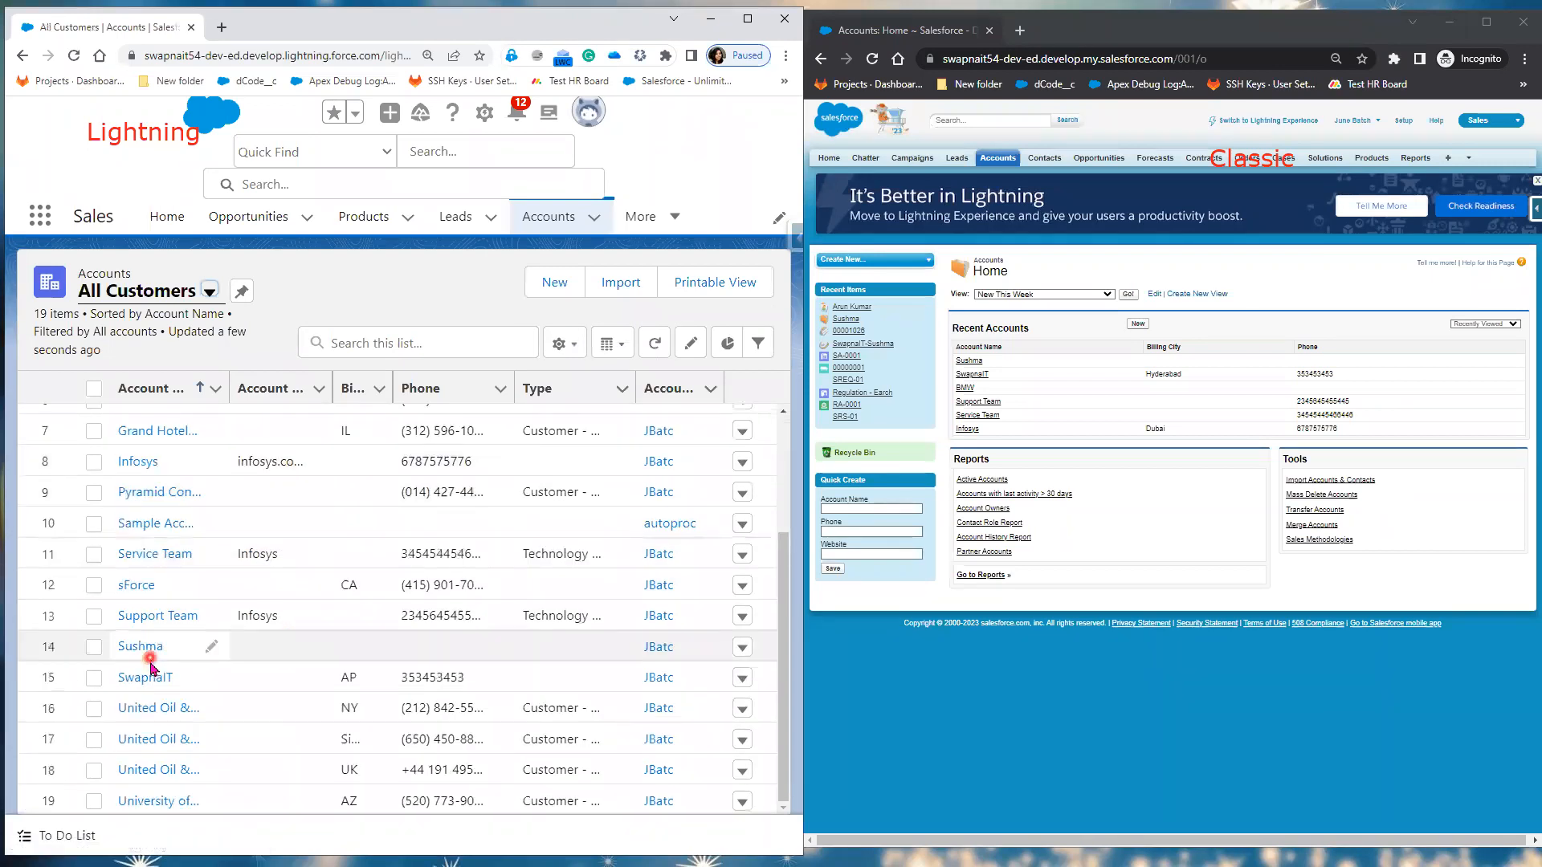
{"action": "scroll", "coordinate": [159, 671], "scroll_direction": "up", "scroll_amount": 5}
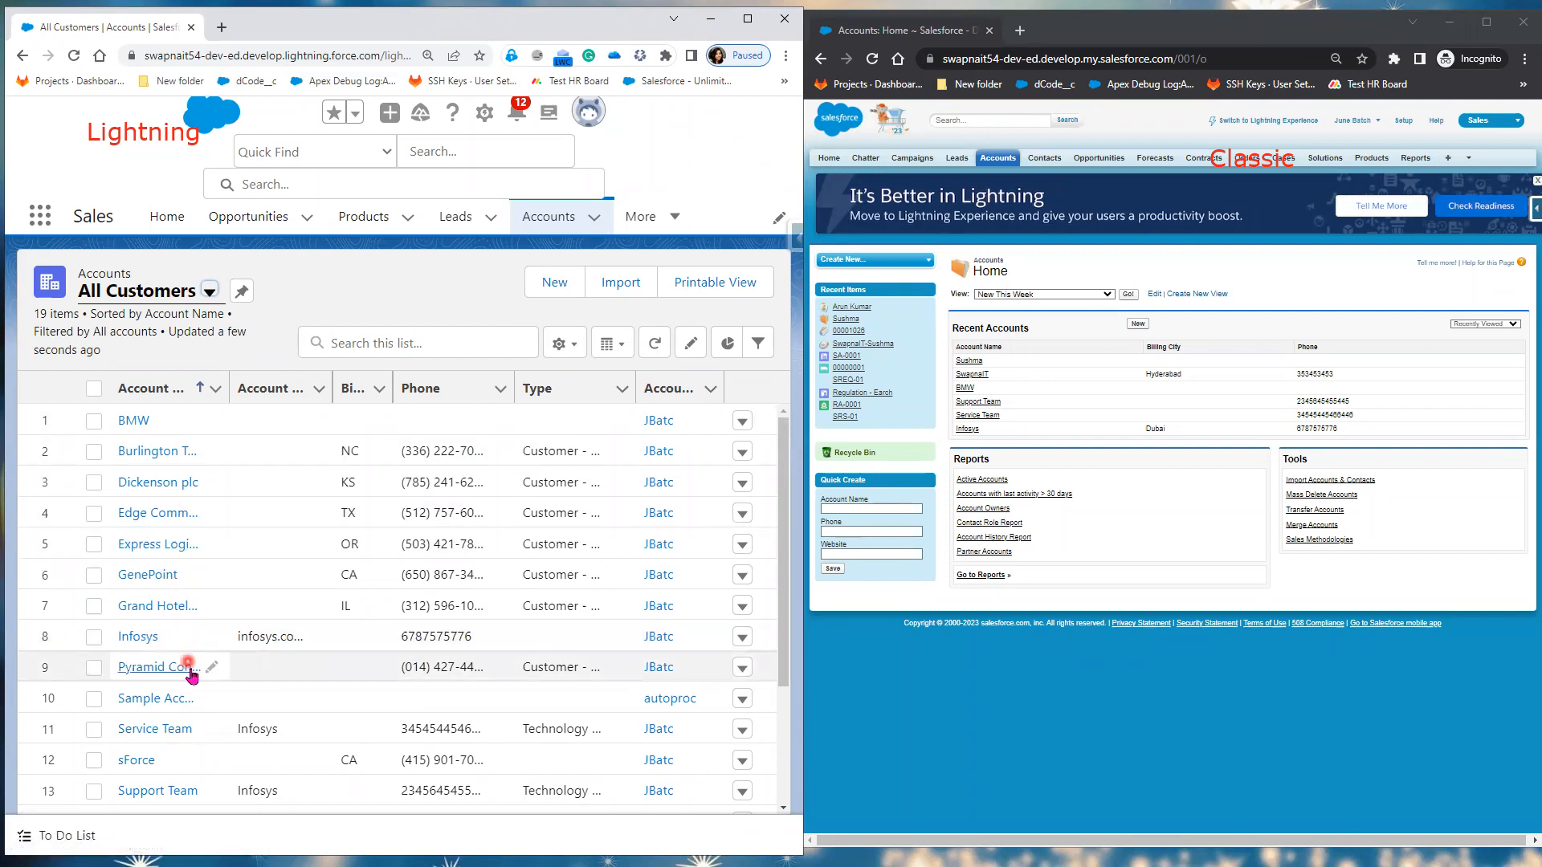
{"action": "scroll", "coordinate": [190, 675], "scroll_direction": "down", "scroll_amount": 5}
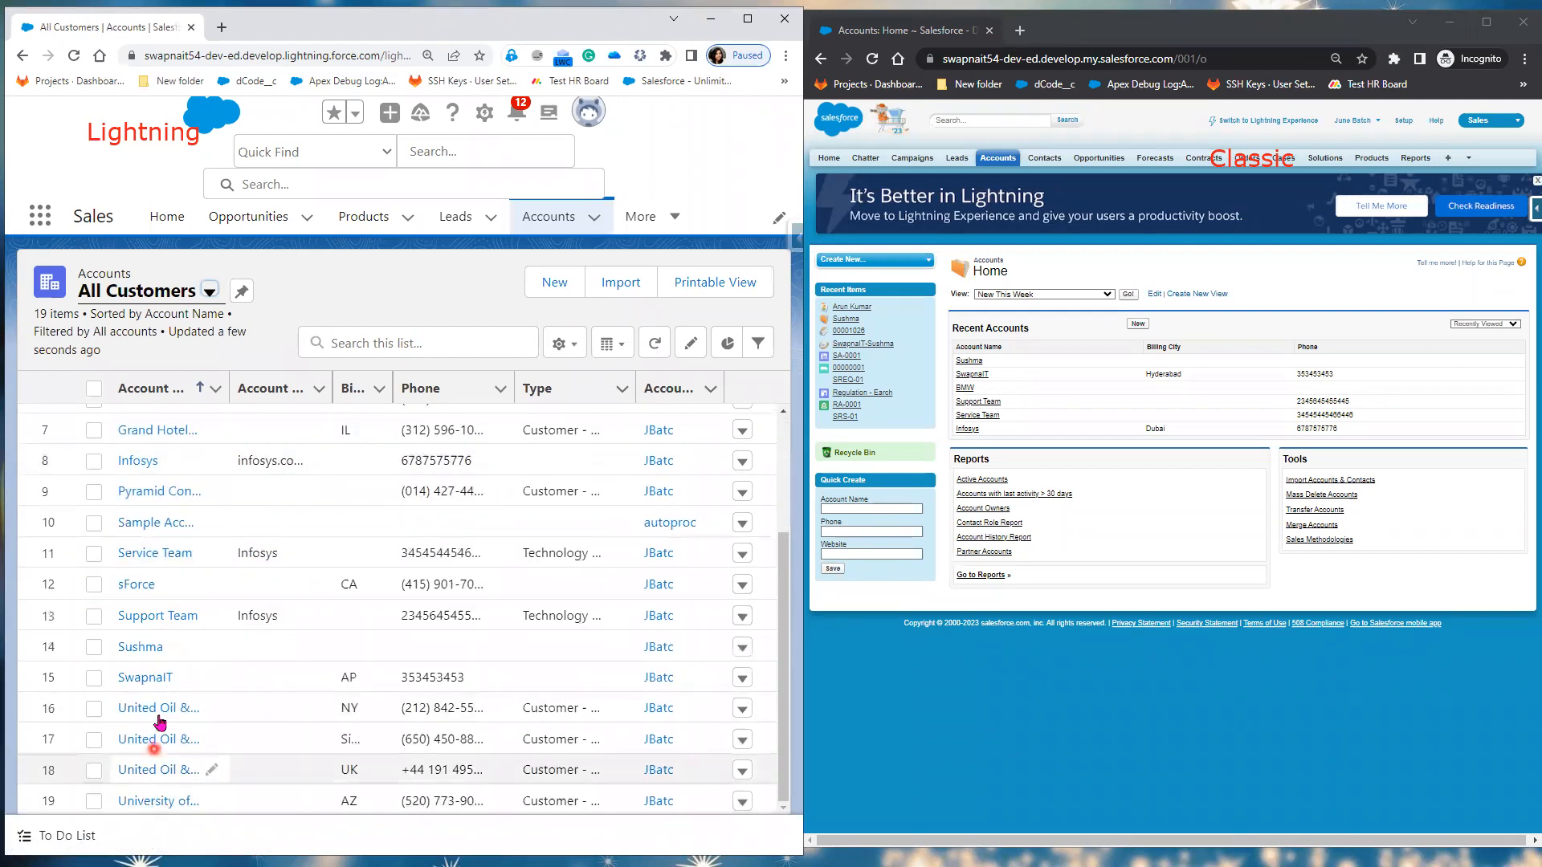
{"action": "left_click_drag", "start_coordinate": [229, 386], "coordinate": [293, 388]}
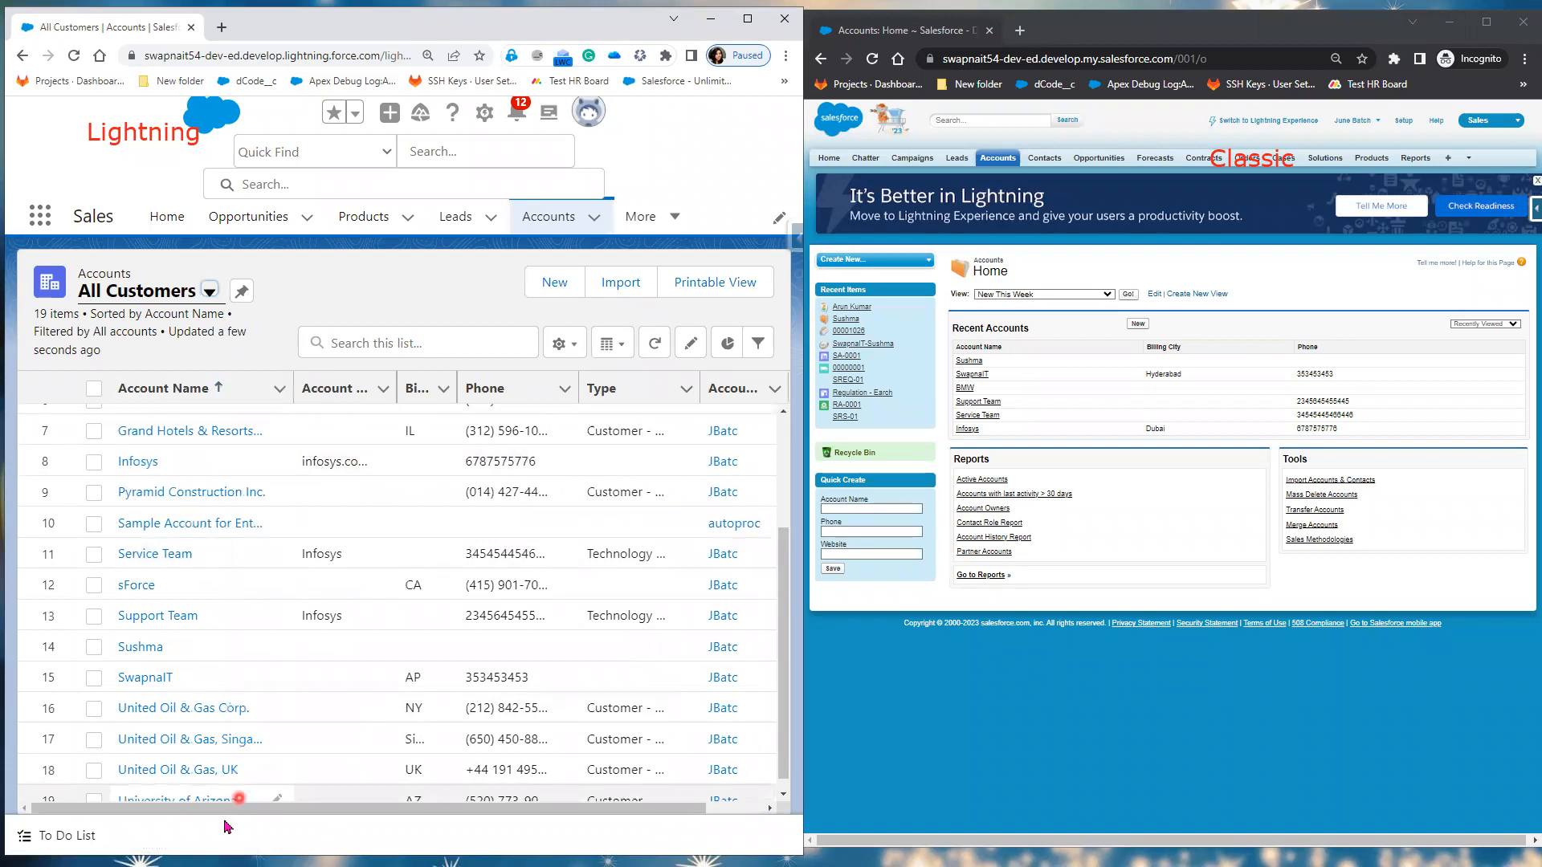
{"action": "scroll", "coordinate": [180, 640], "scroll_direction": "up", "scroll_amount": 5}
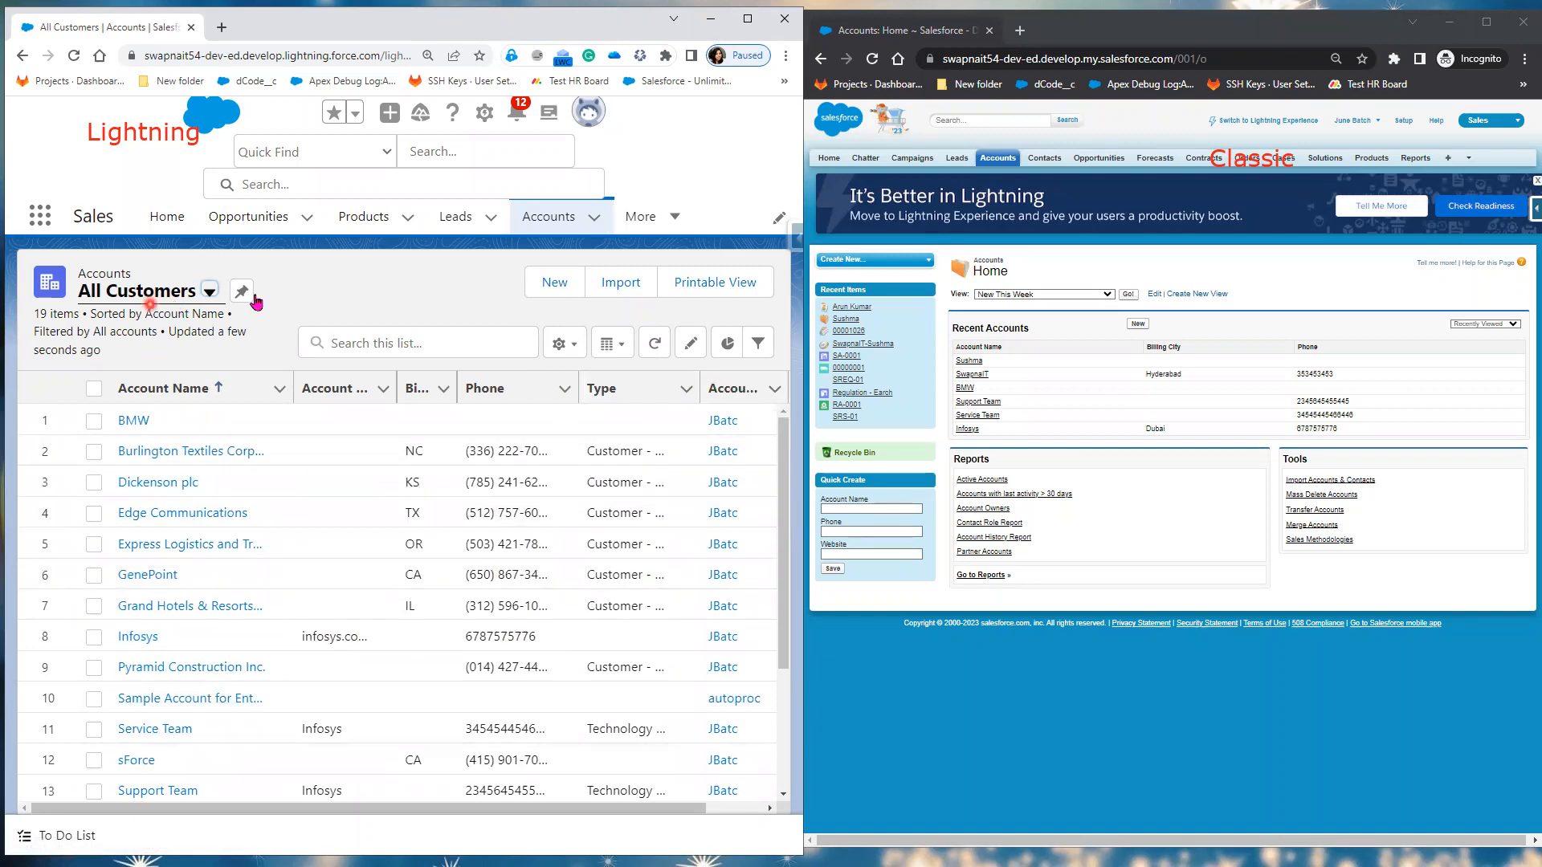
Step: Choose New from the List View Controls gear menu to start a new accounts list view
{"action": "left_click", "coordinate": [572, 347]}
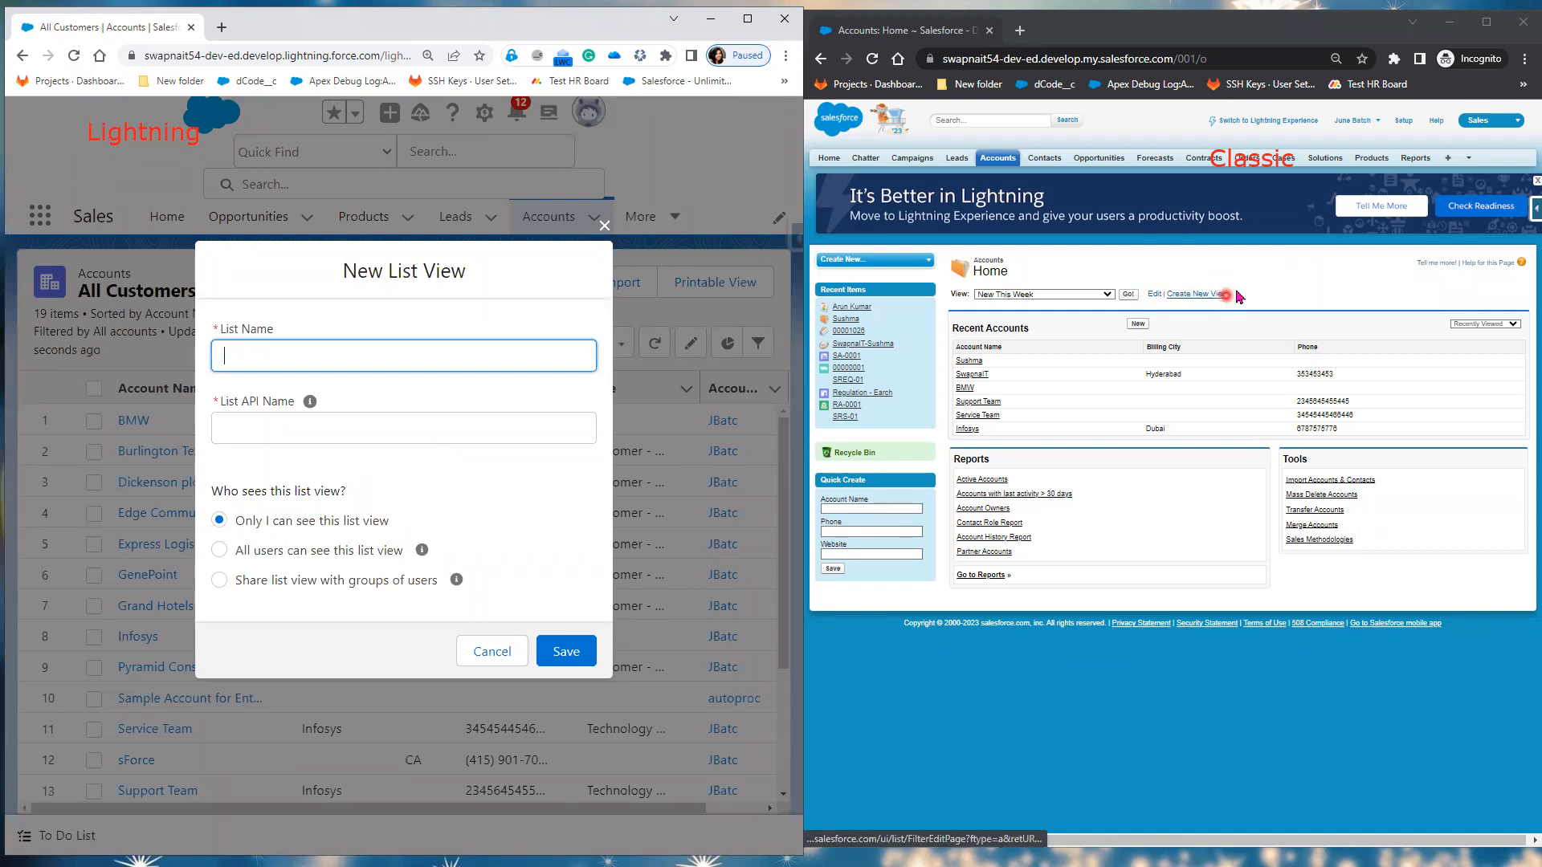
Step: Open Classic's Create New View page for accounts and set the page zoom back to full size
{"action": "left_click", "coordinate": [1183, 295]}
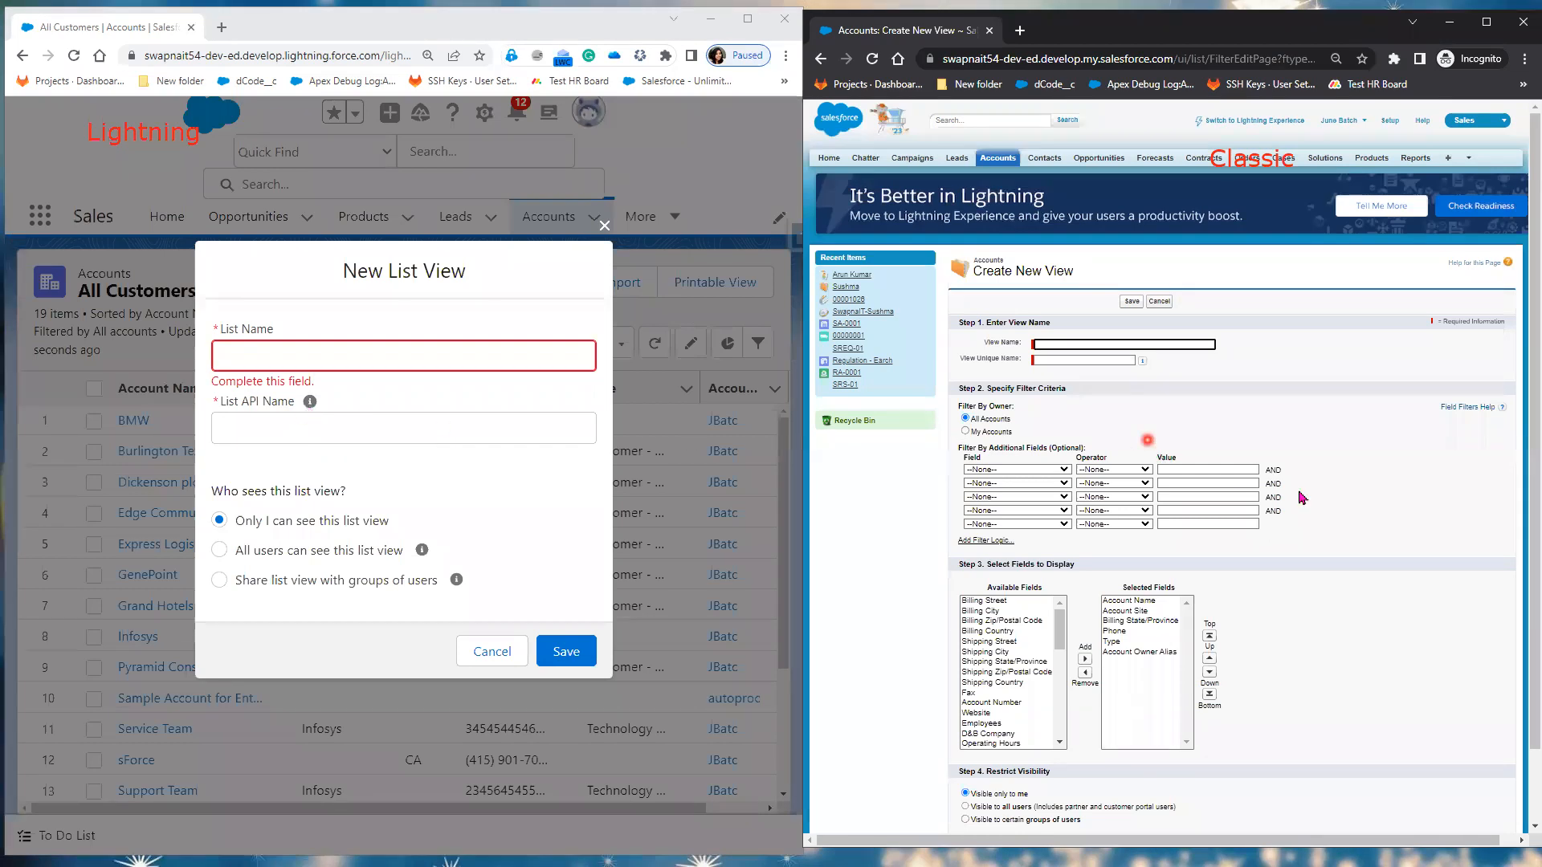
{"action": "key", "text": "ctrl+plus"}
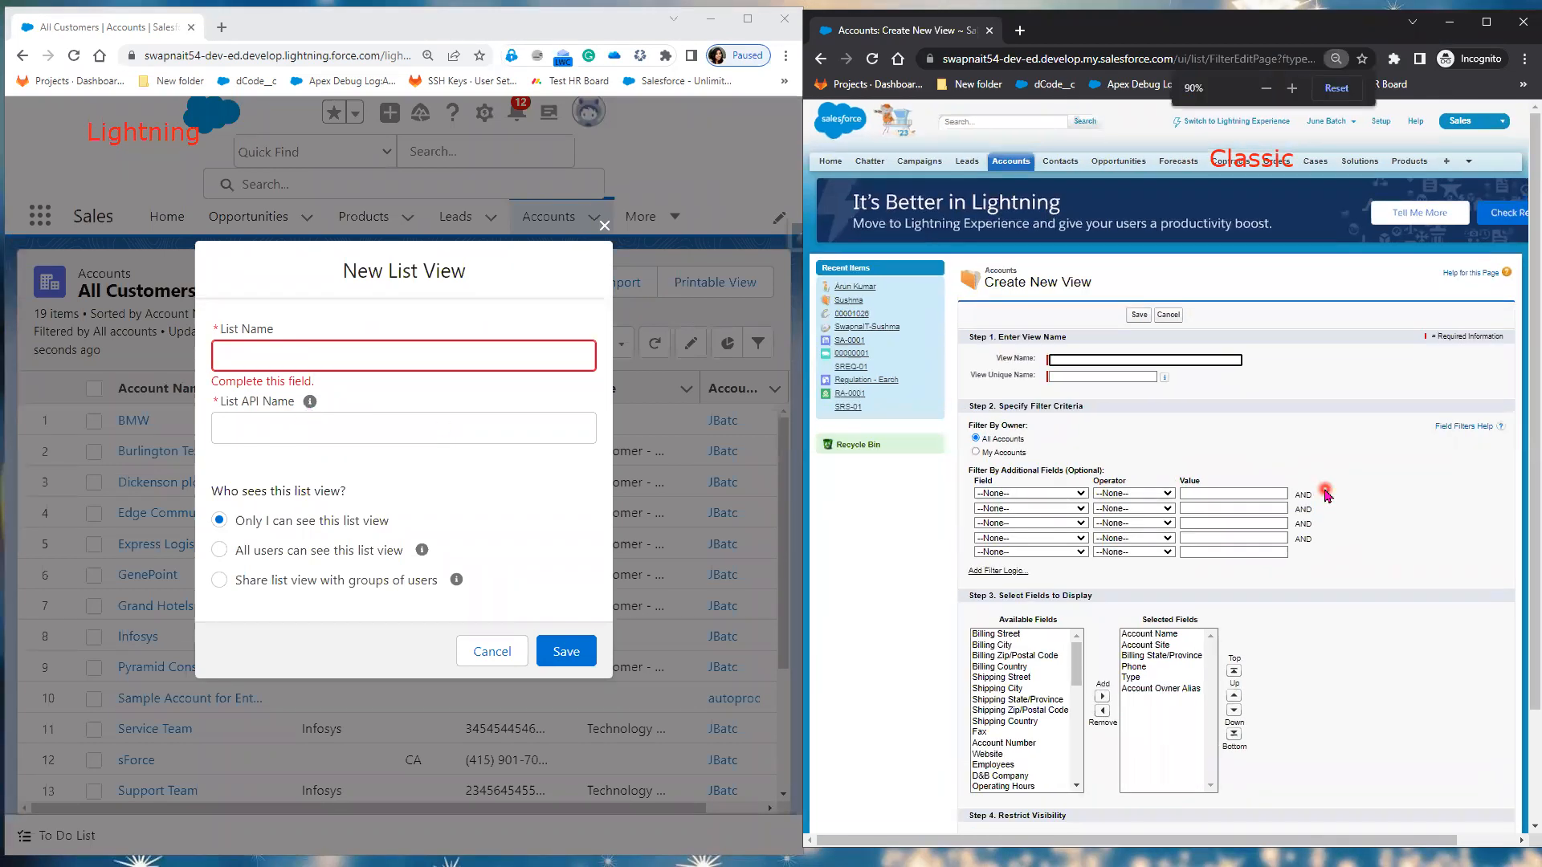
{"action": "key", "text": "ctrl+plus"}
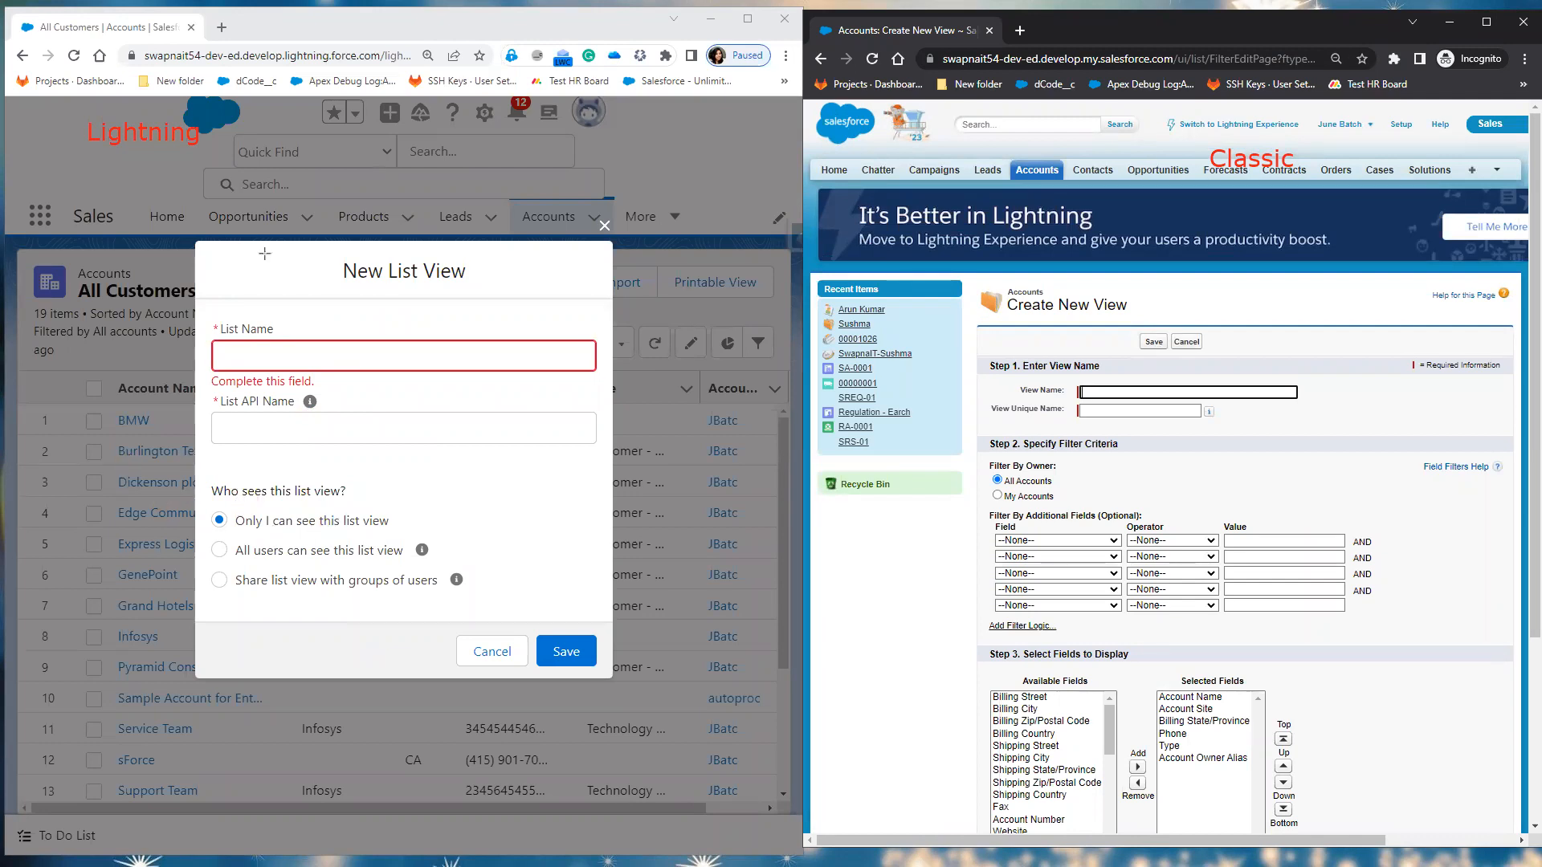
{"action": "mouse_move", "coordinate": [197, 308]}
{"action": "left_mouse_down"}
{"action": "mouse_move", "coordinate": [647, 450]}
{"action": "mouse_move", "coordinate": [622, 470]}
{"action": "mouse_move", "coordinate": [608, 448]}
{"action": "left_mouse_up"}
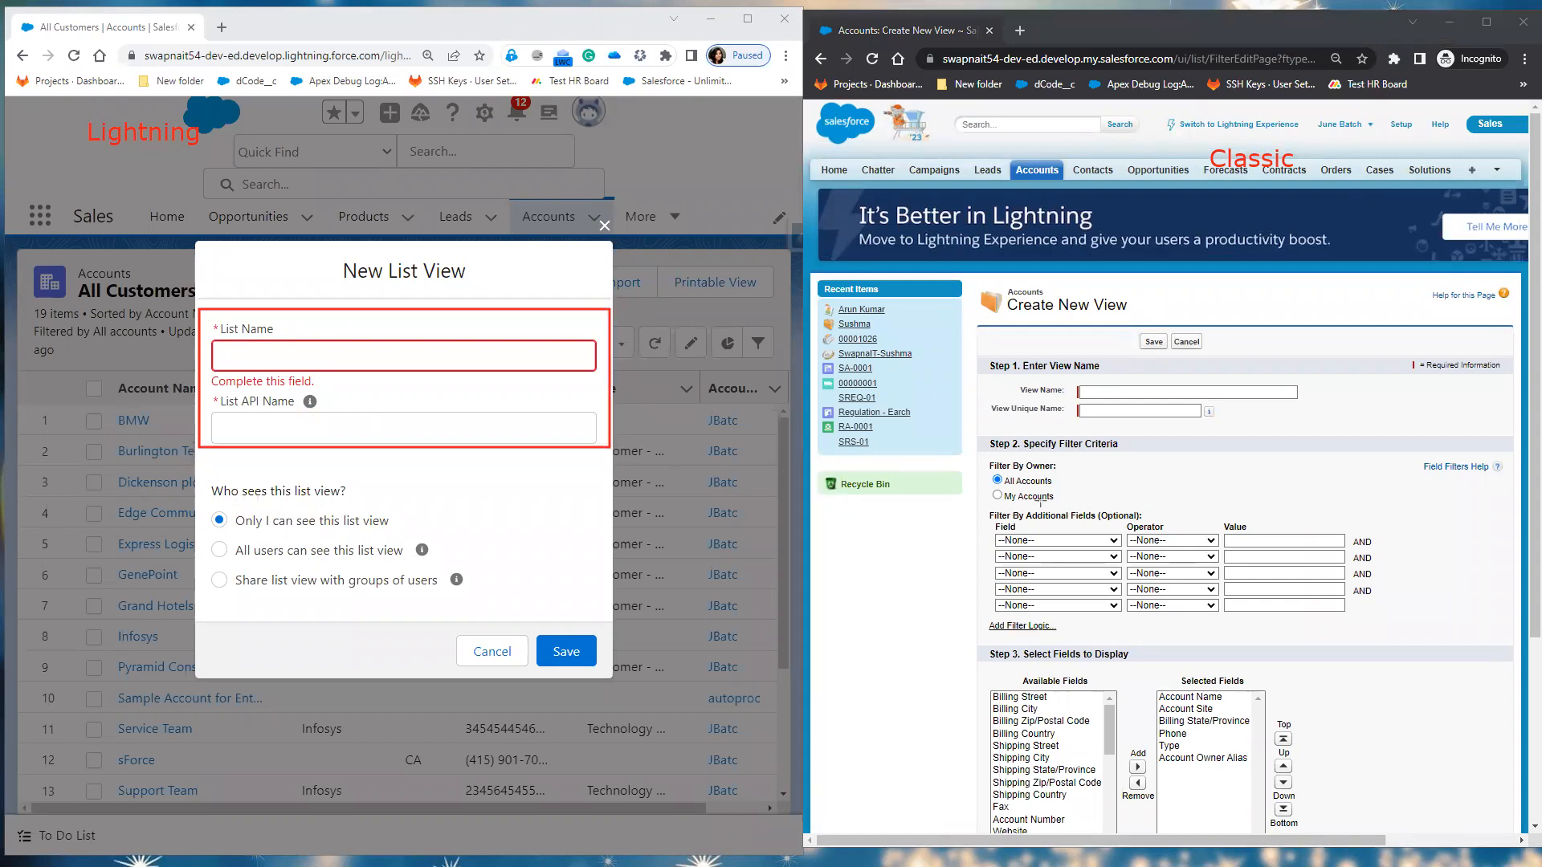
{"action": "mouse_move", "coordinate": [198, 471]}
{"action": "left_mouse_down"}
{"action": "mouse_move", "coordinate": [323, 501]}
{"action": "mouse_move", "coordinate": [591, 631]}
{"action": "mouse_move", "coordinate": [614, 627]}
{"action": "mouse_move", "coordinate": [611, 610]}
{"action": "left_mouse_up"}
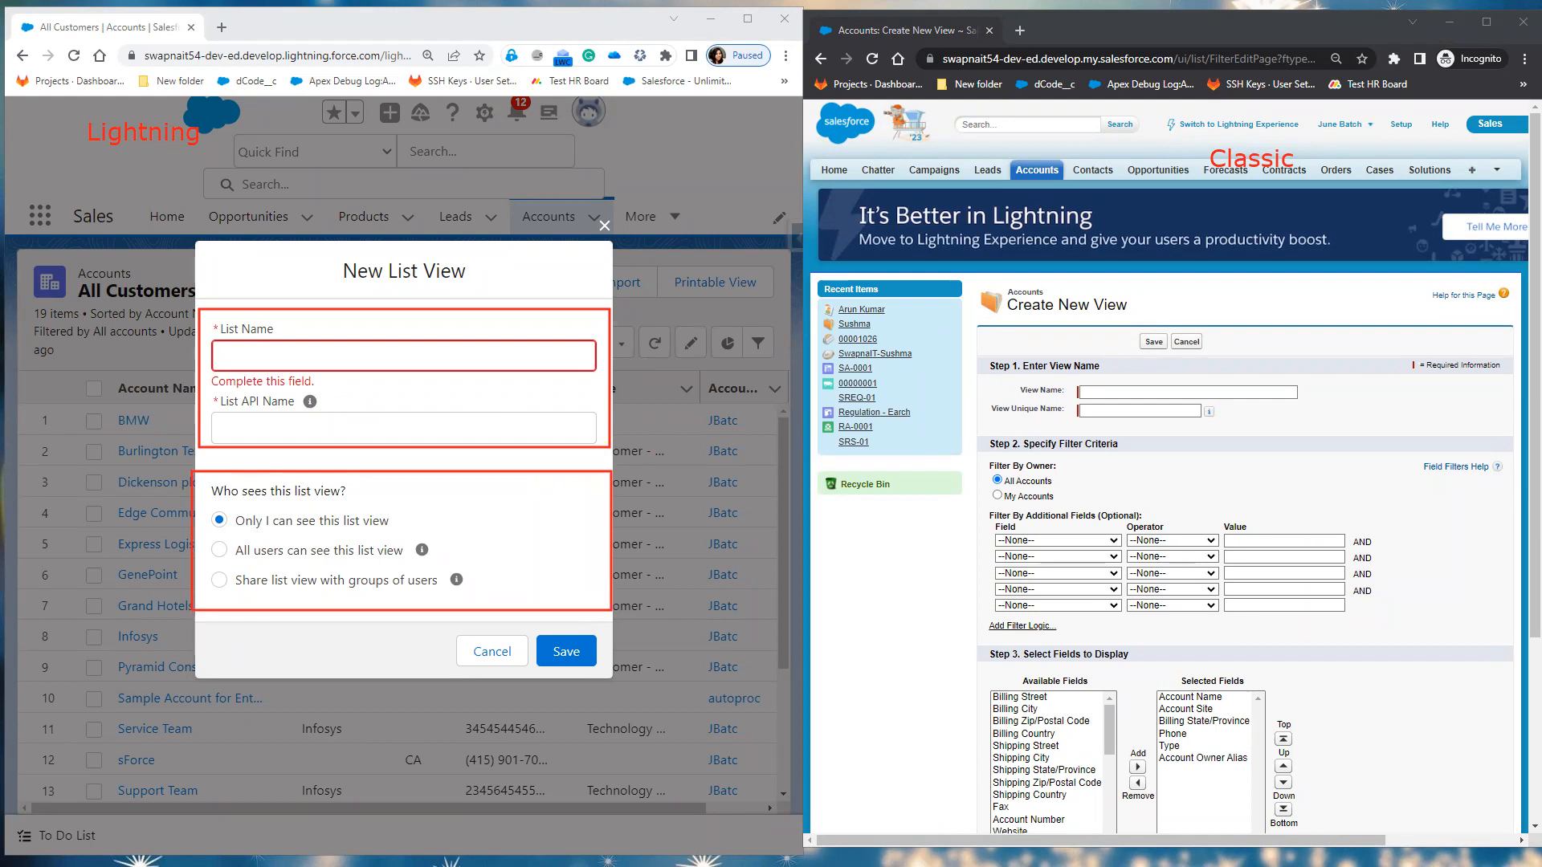
{"action": "mouse_move", "coordinate": [563, 320]}
{"action": "left_mouse_down"}
{"action": "mouse_move", "coordinate": [747, 326]}
{"action": "mouse_move", "coordinate": [996, 375]}
{"action": "mouse_move", "coordinate": [996, 361]}
{"action": "mouse_move", "coordinate": [1016, 376]}
{"action": "mouse_move", "coordinate": [987, 397]}
{"action": "mouse_move", "coordinate": [1066, 384]}
{"action": "mouse_move", "coordinate": [1084, 363]}
{"action": "left_mouse_up"}
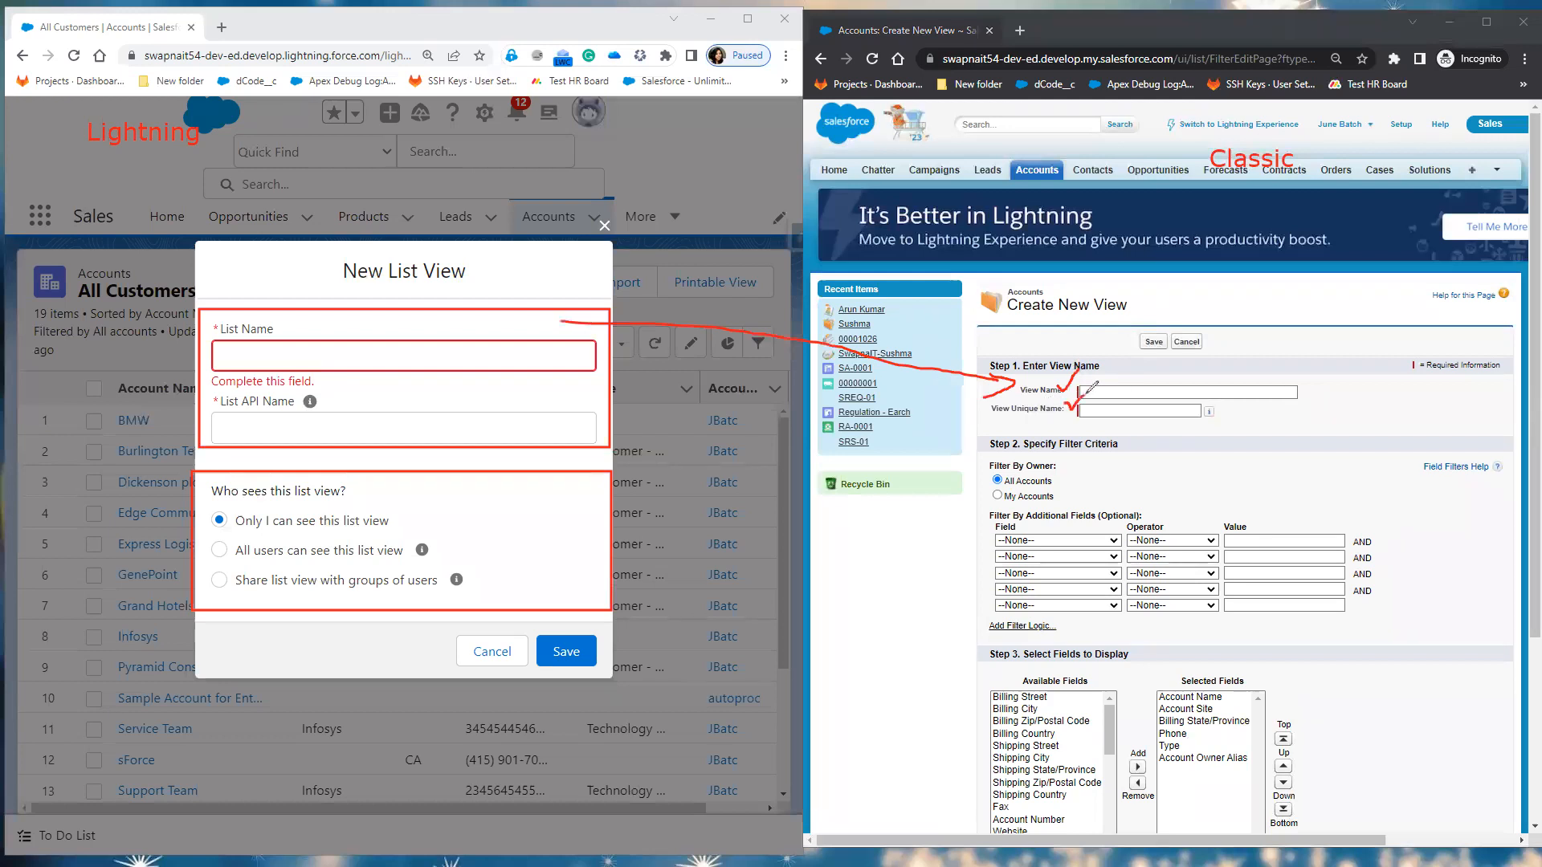
{"action": "left_click_drag", "start_coordinate": [1064, 402], "coordinate": [1082, 397]}
{"action": "scroll", "coordinate": [1173, 514], "scroll_direction": "down", "scroll_amount": 3}
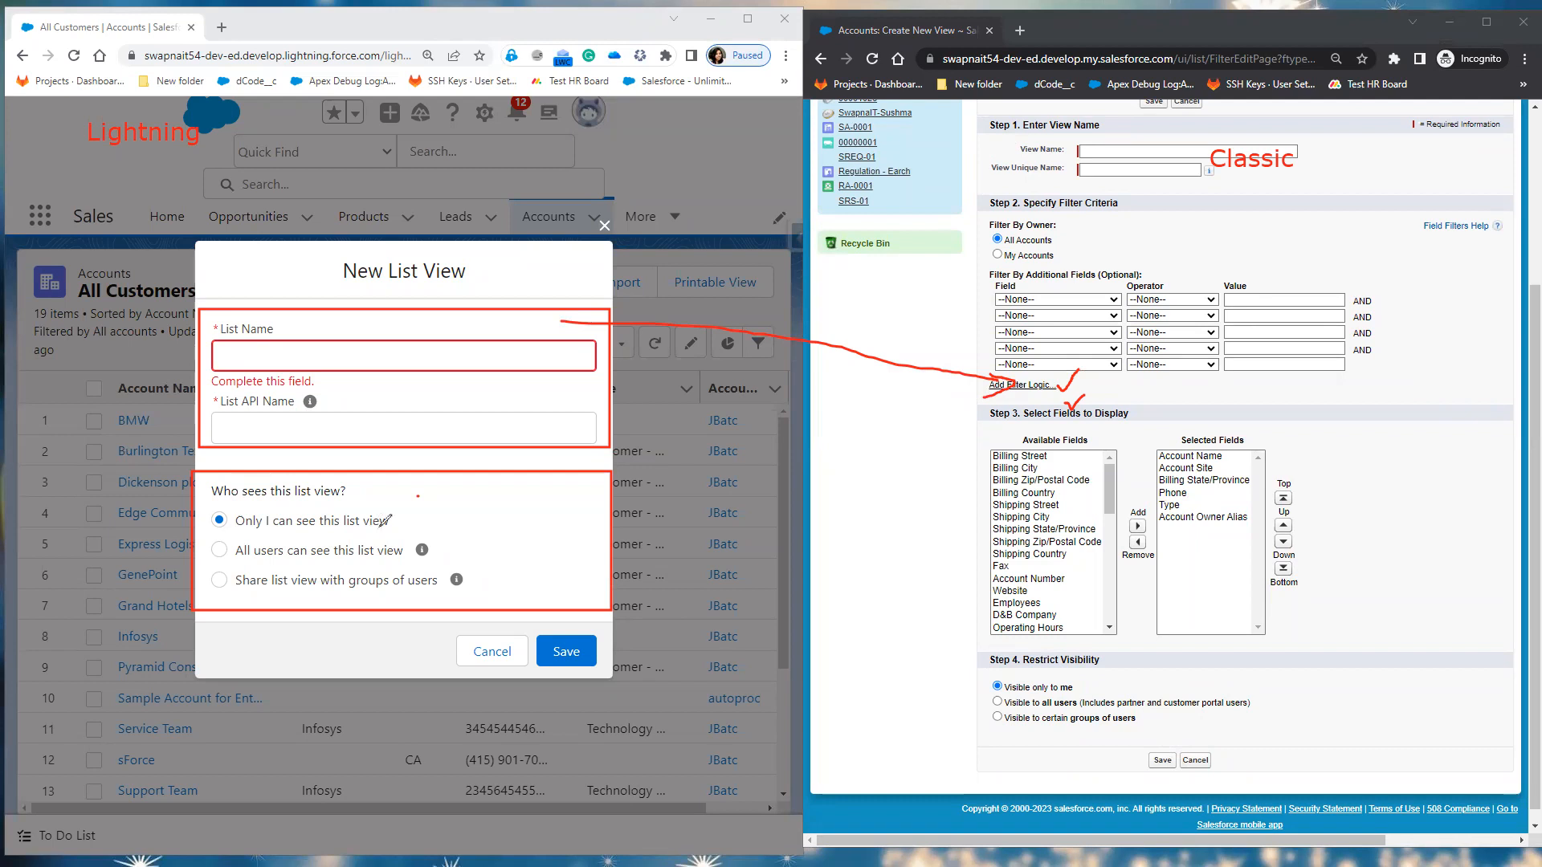
{"action": "mouse_move", "coordinate": [411, 513]}
{"action": "left_mouse_down"}
{"action": "mouse_move", "coordinate": [638, 601]}
{"action": "mouse_move", "coordinate": [1000, 674]}
{"action": "left_mouse_up"}
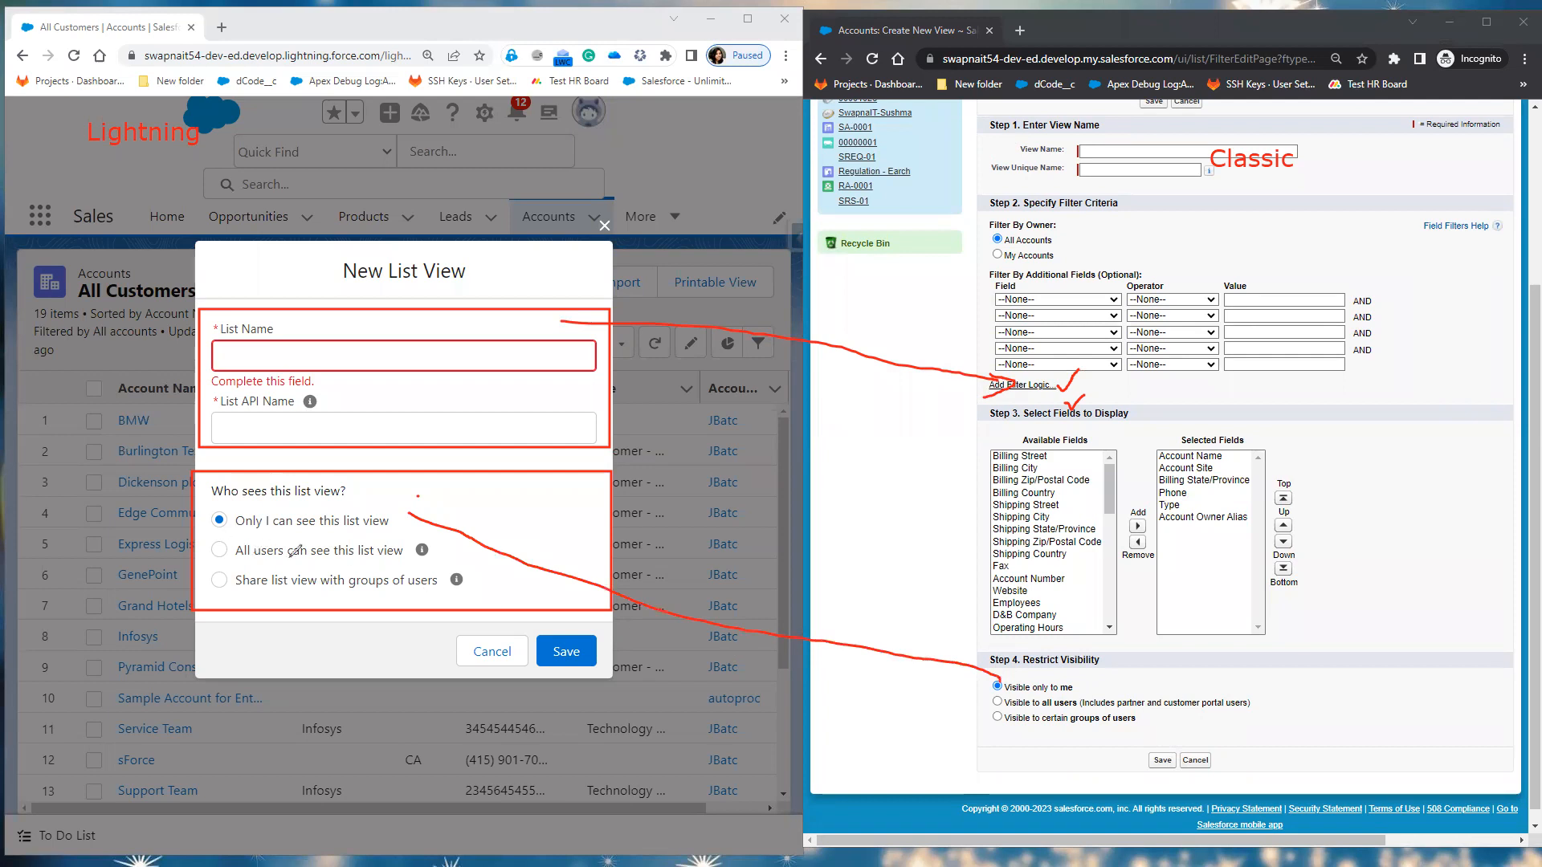
{"action": "left_click_drag", "start_coordinate": [428, 554], "coordinate": [994, 692]}
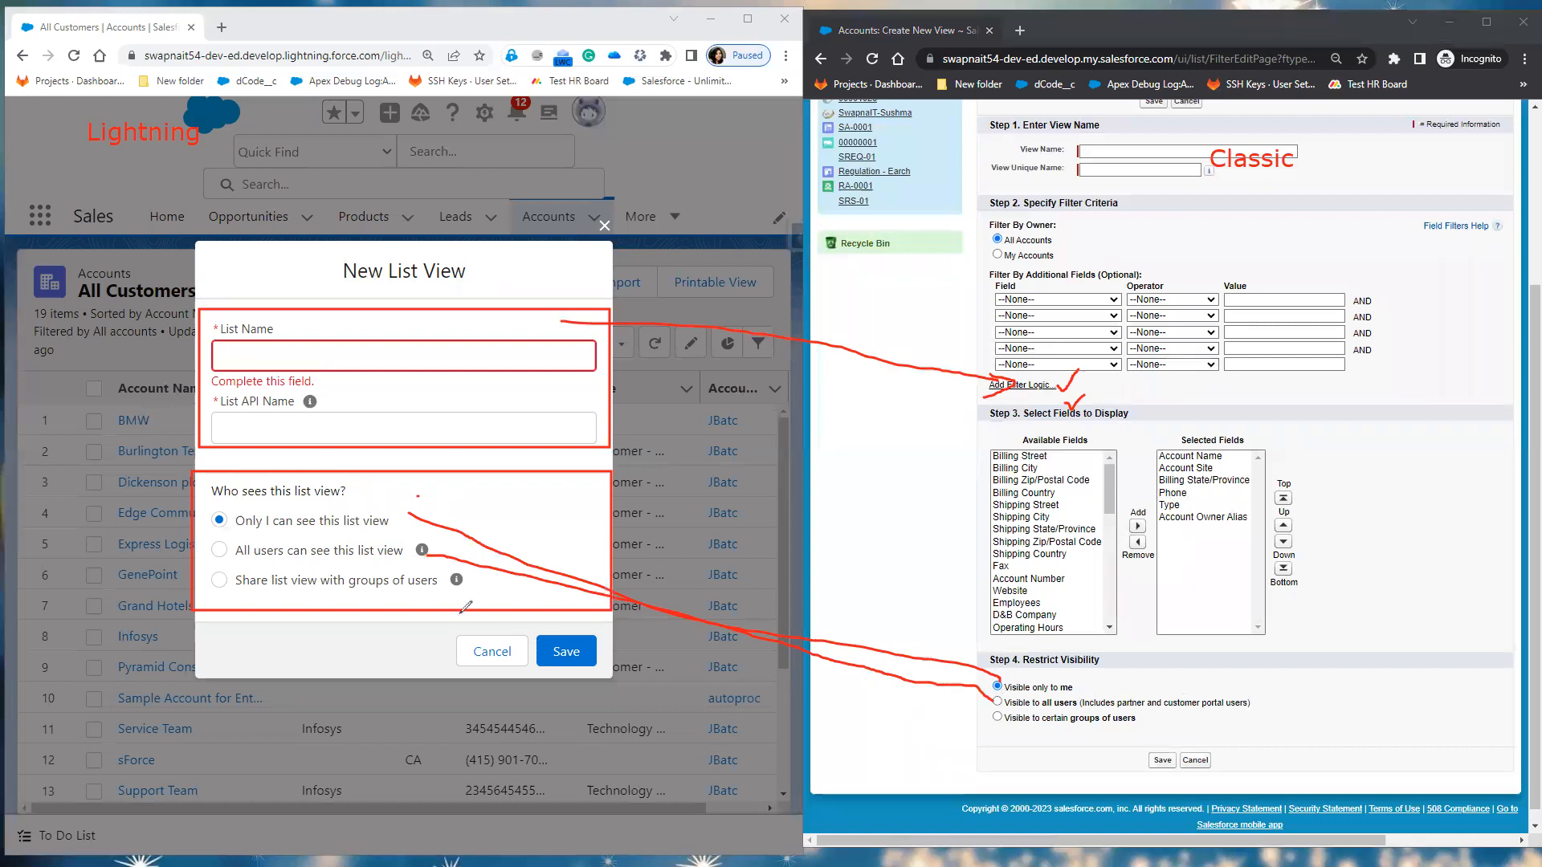
{"action": "mouse_move", "coordinate": [236, 589]}
{"action": "left_mouse_down"}
{"action": "mouse_move", "coordinate": [440, 593]}
{"action": "mouse_move", "coordinate": [923, 715]}
{"action": "mouse_move", "coordinate": [997, 717]}
{"action": "left_mouse_up"}
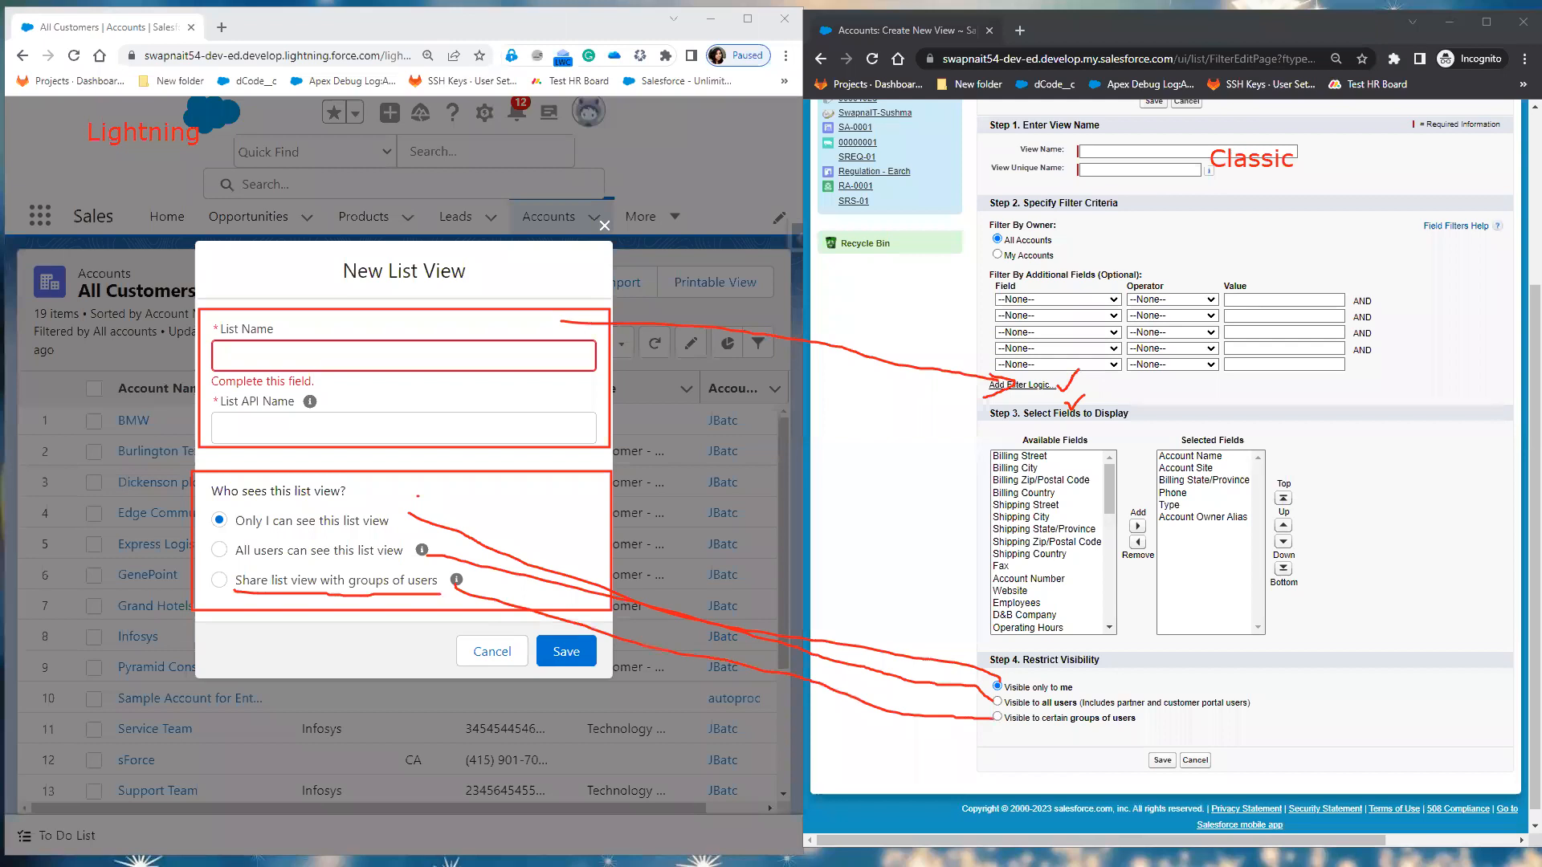
{"action": "left_click", "coordinate": [1191, 530]}
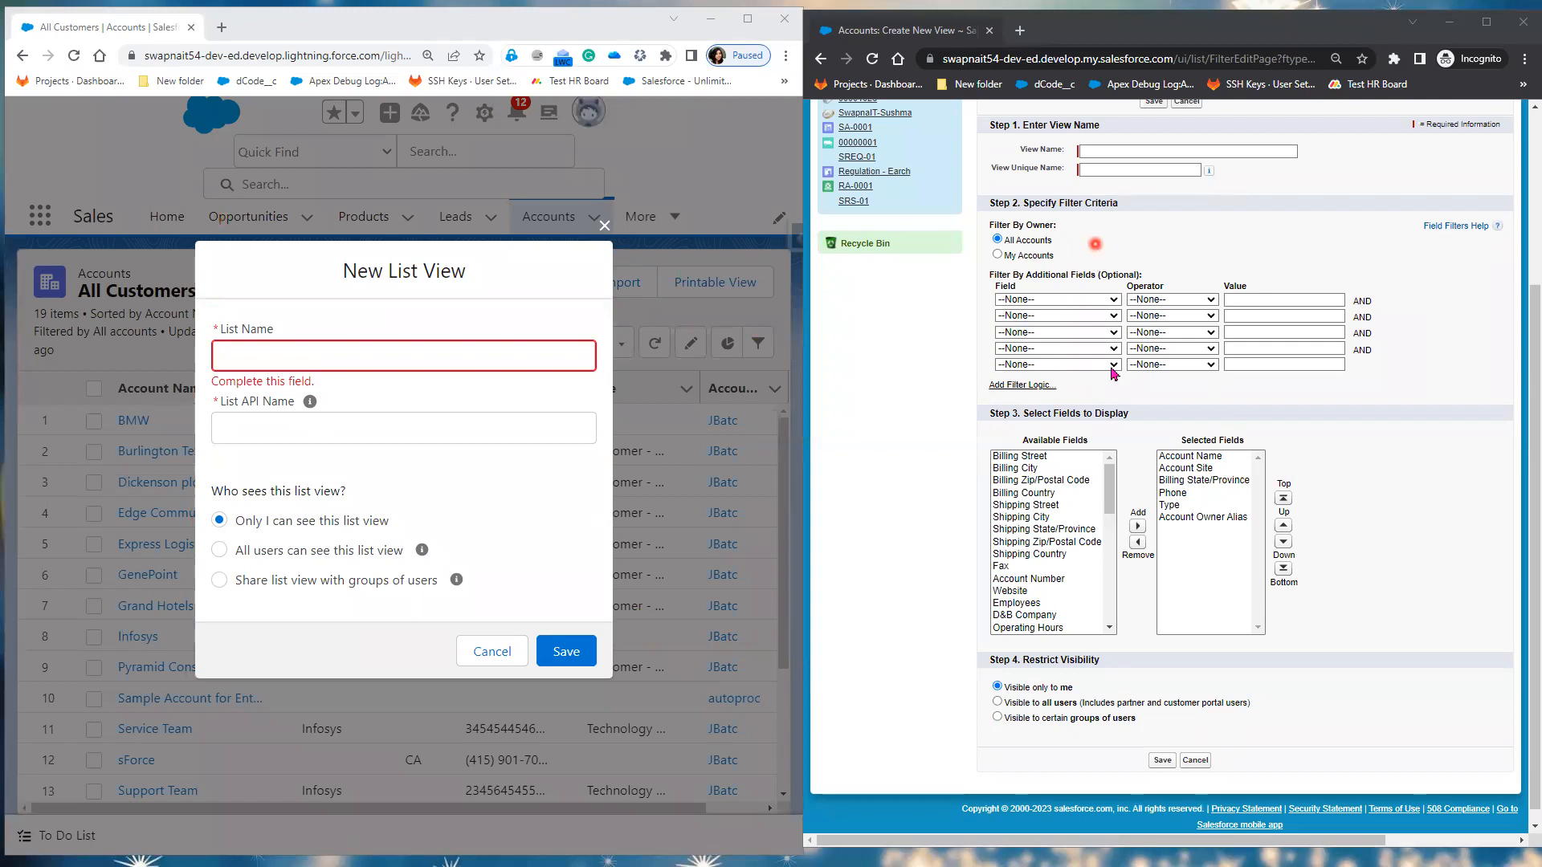
Step: Name the new list view 'Infosys List view', share it with all users, and save it
{"action": "scroll", "coordinate": [1125, 470], "scroll_direction": "up", "scroll_amount": 2}
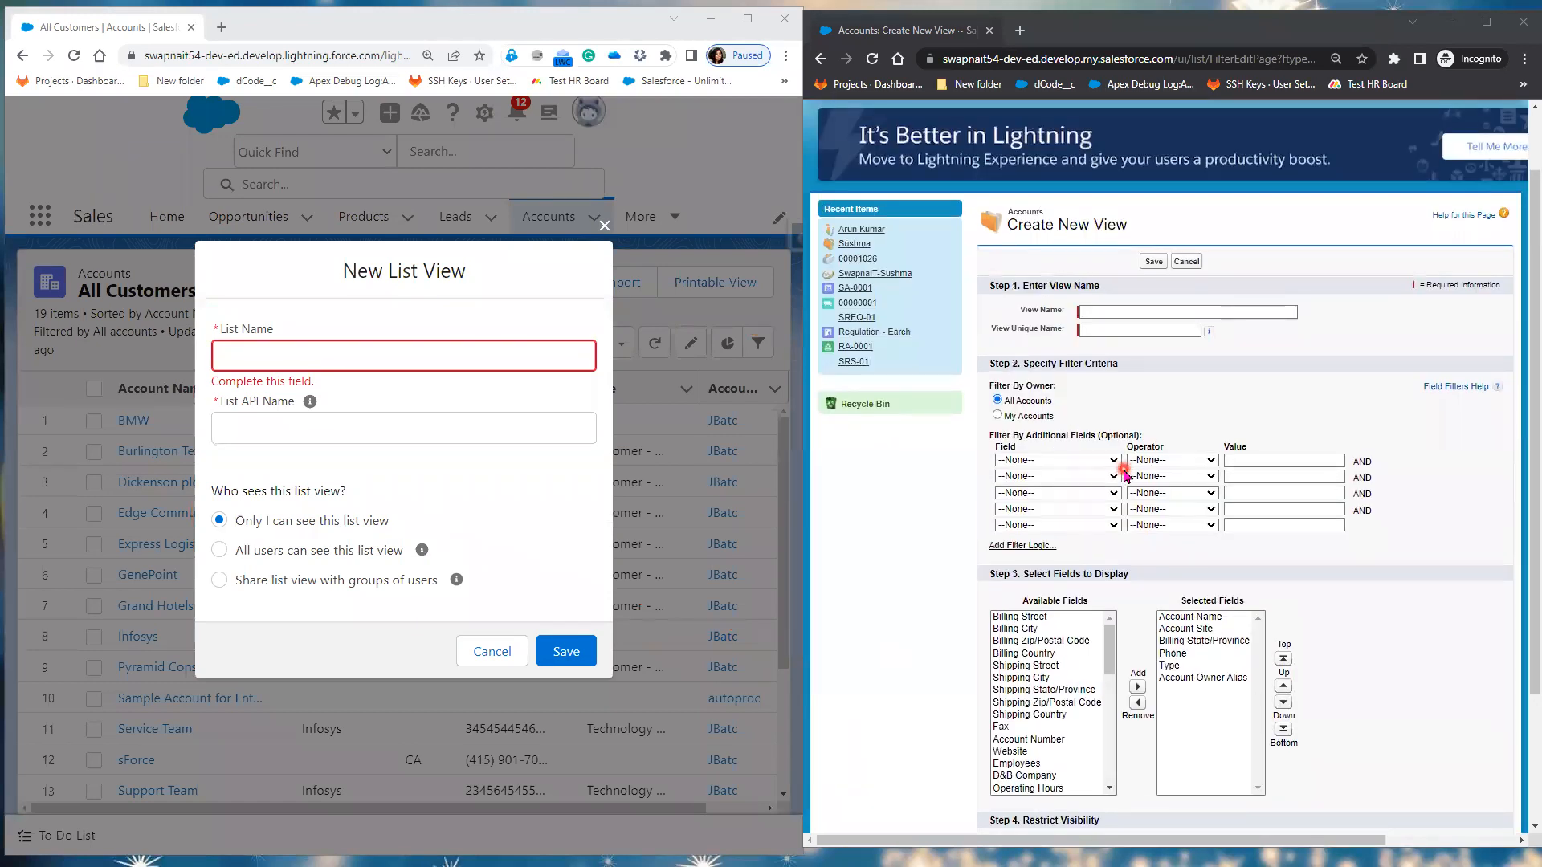
{"action": "left_click", "coordinate": [280, 349]}
{"action": "type", "text": "Infosys "}
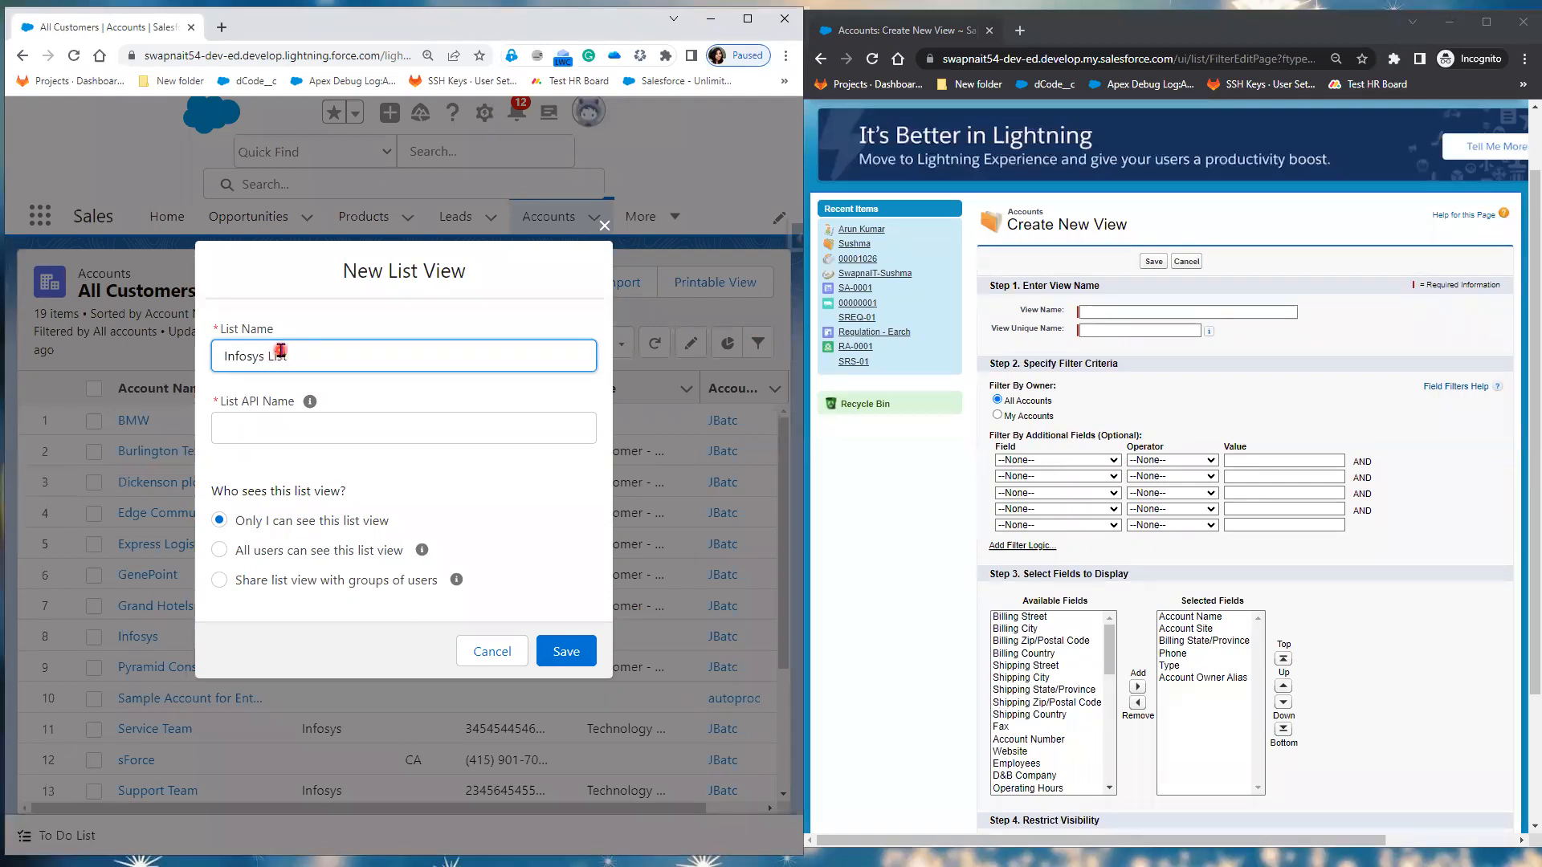
{"action": "type", "text": "List view"}
{"action": "left_click", "coordinate": [437, 432]}
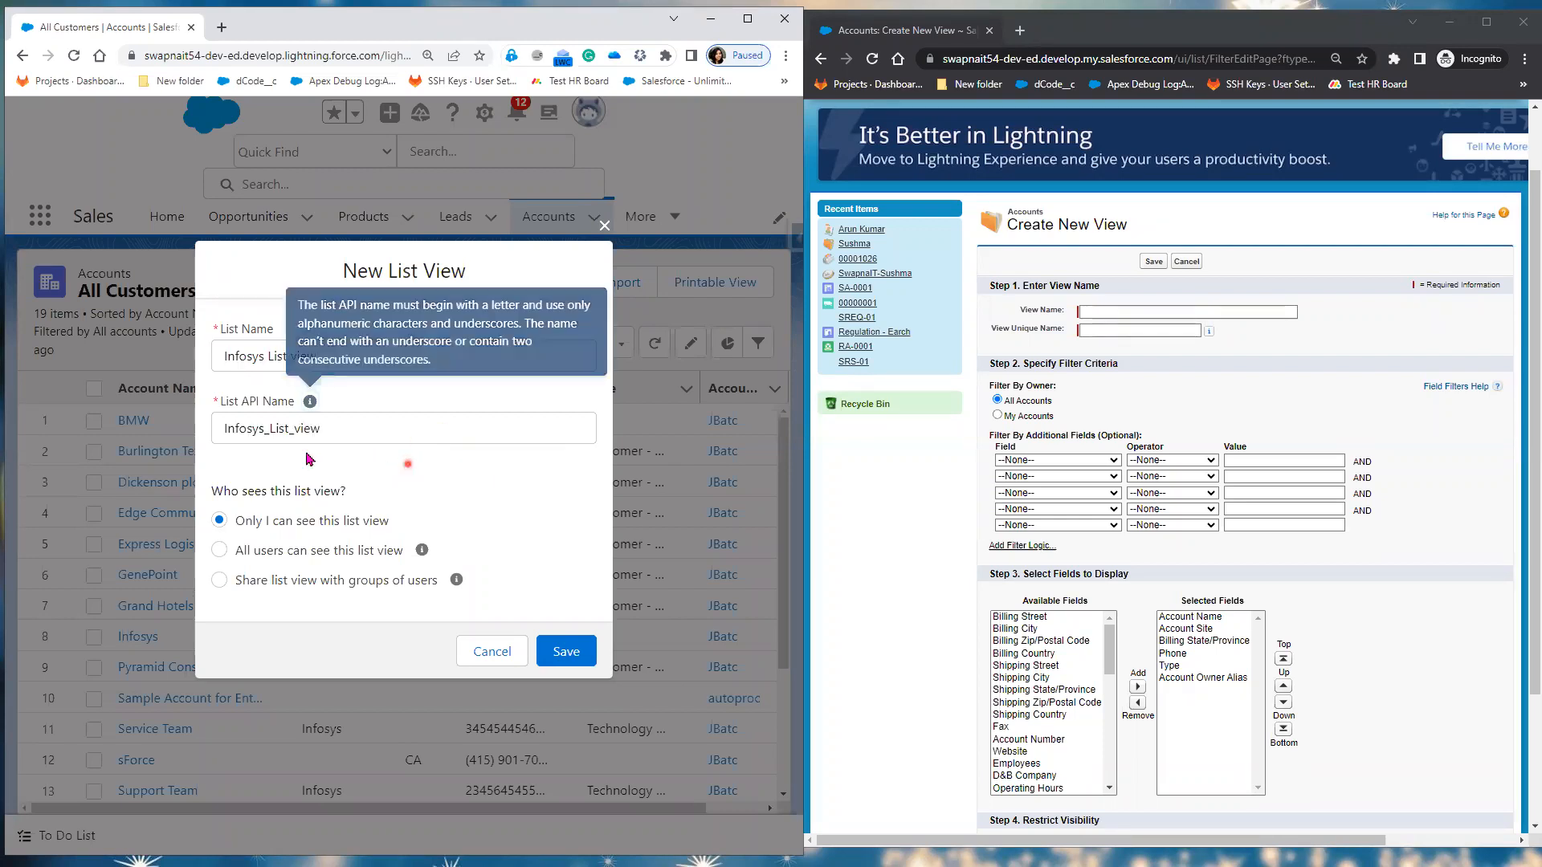
{"action": "left_click", "coordinate": [311, 549]}
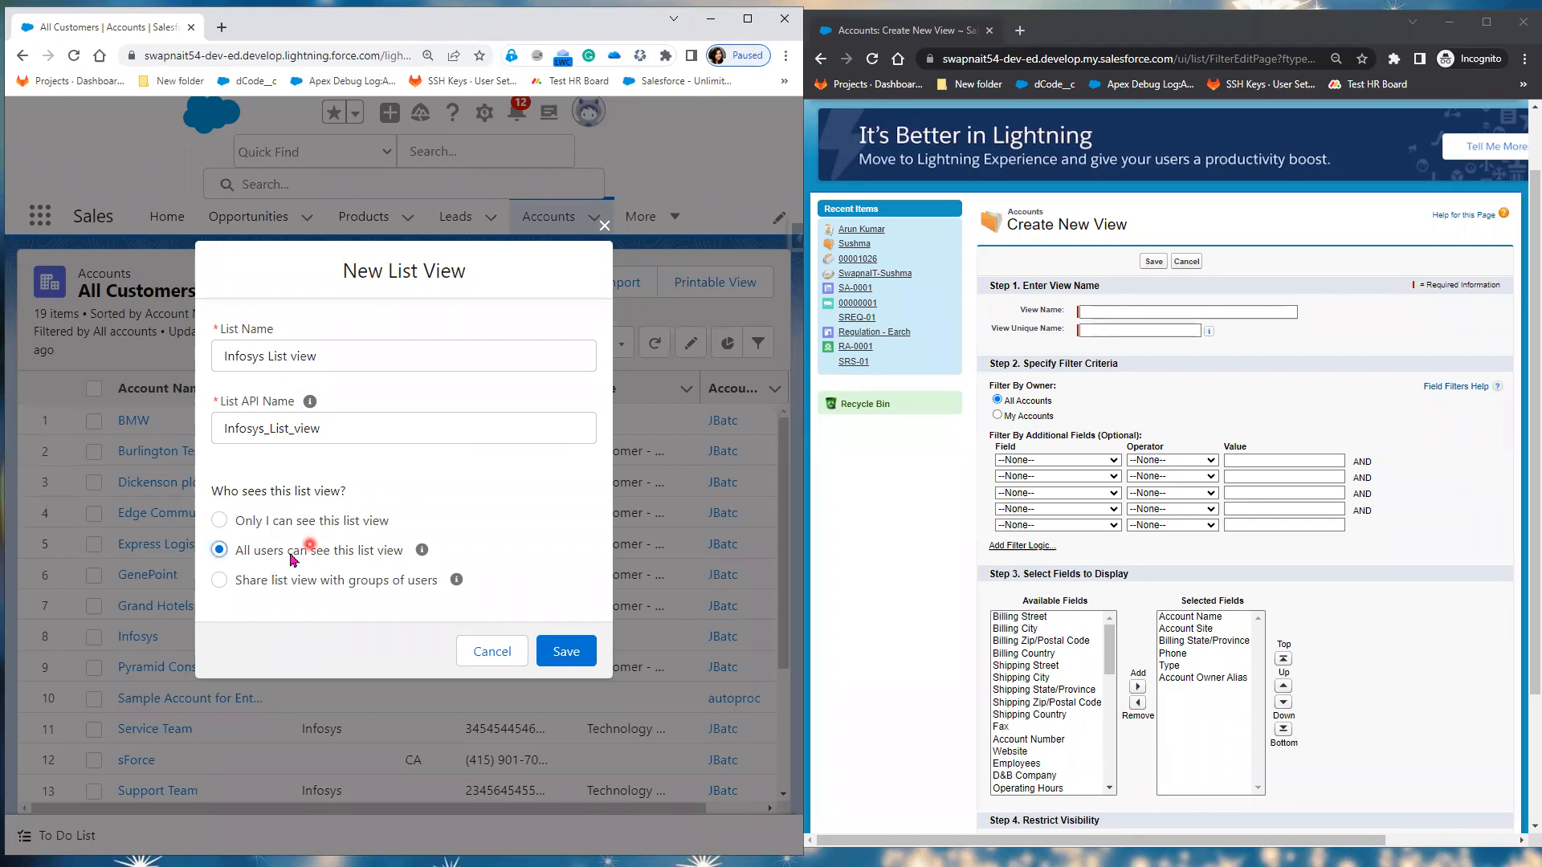
{"action": "left_click", "coordinate": [572, 653]}
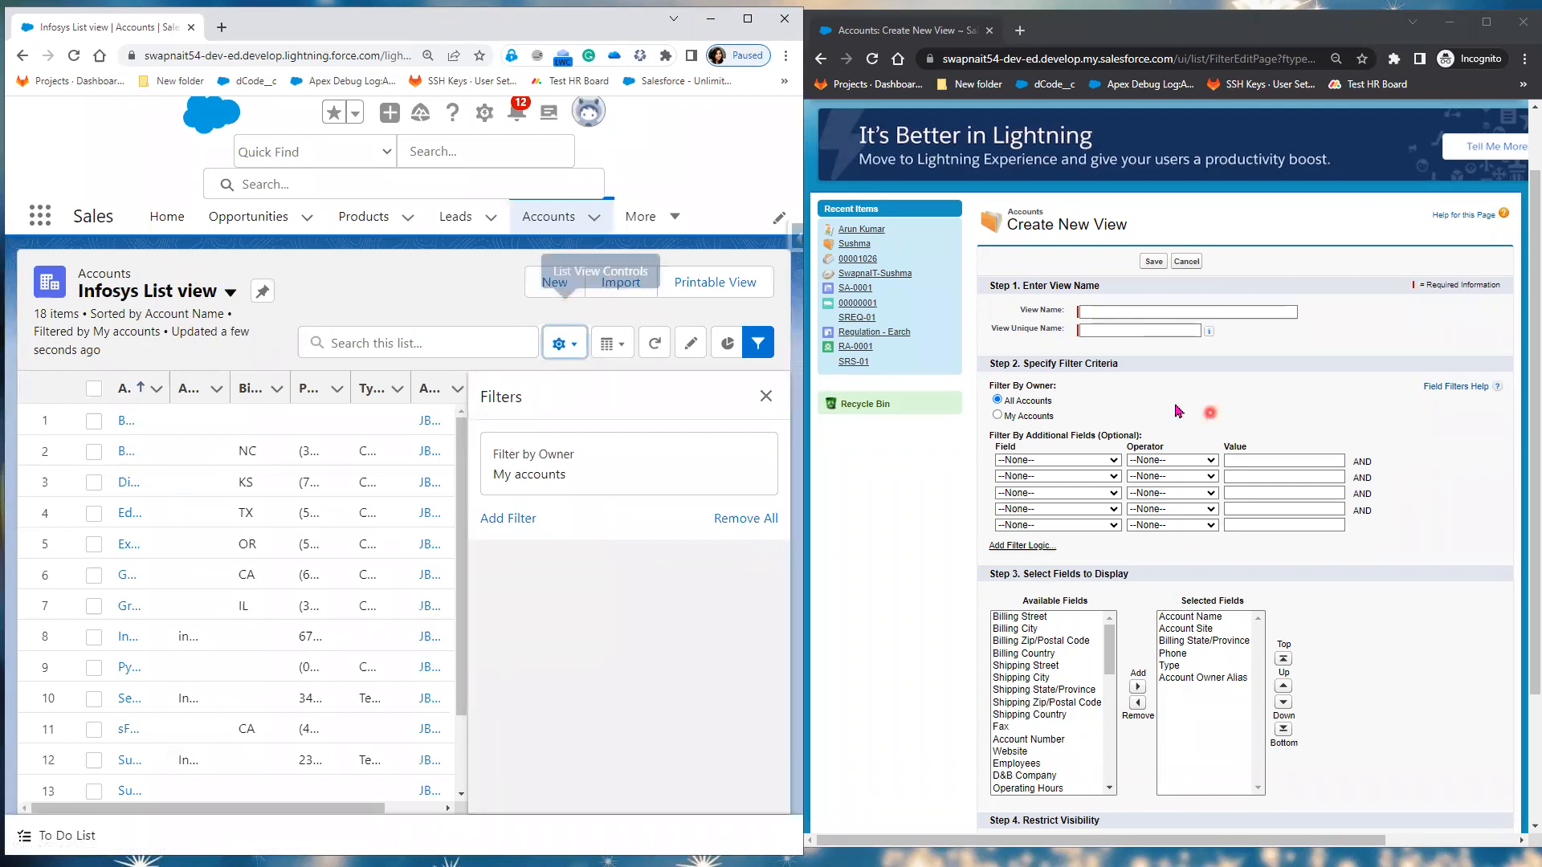
Step: Highlight Classic's Enter View Name, Specify Filter Criteria and Select Fields to Display steps
{"action": "left_click_drag", "start_coordinate": [1016, 363], "coordinate": [1164, 361]}
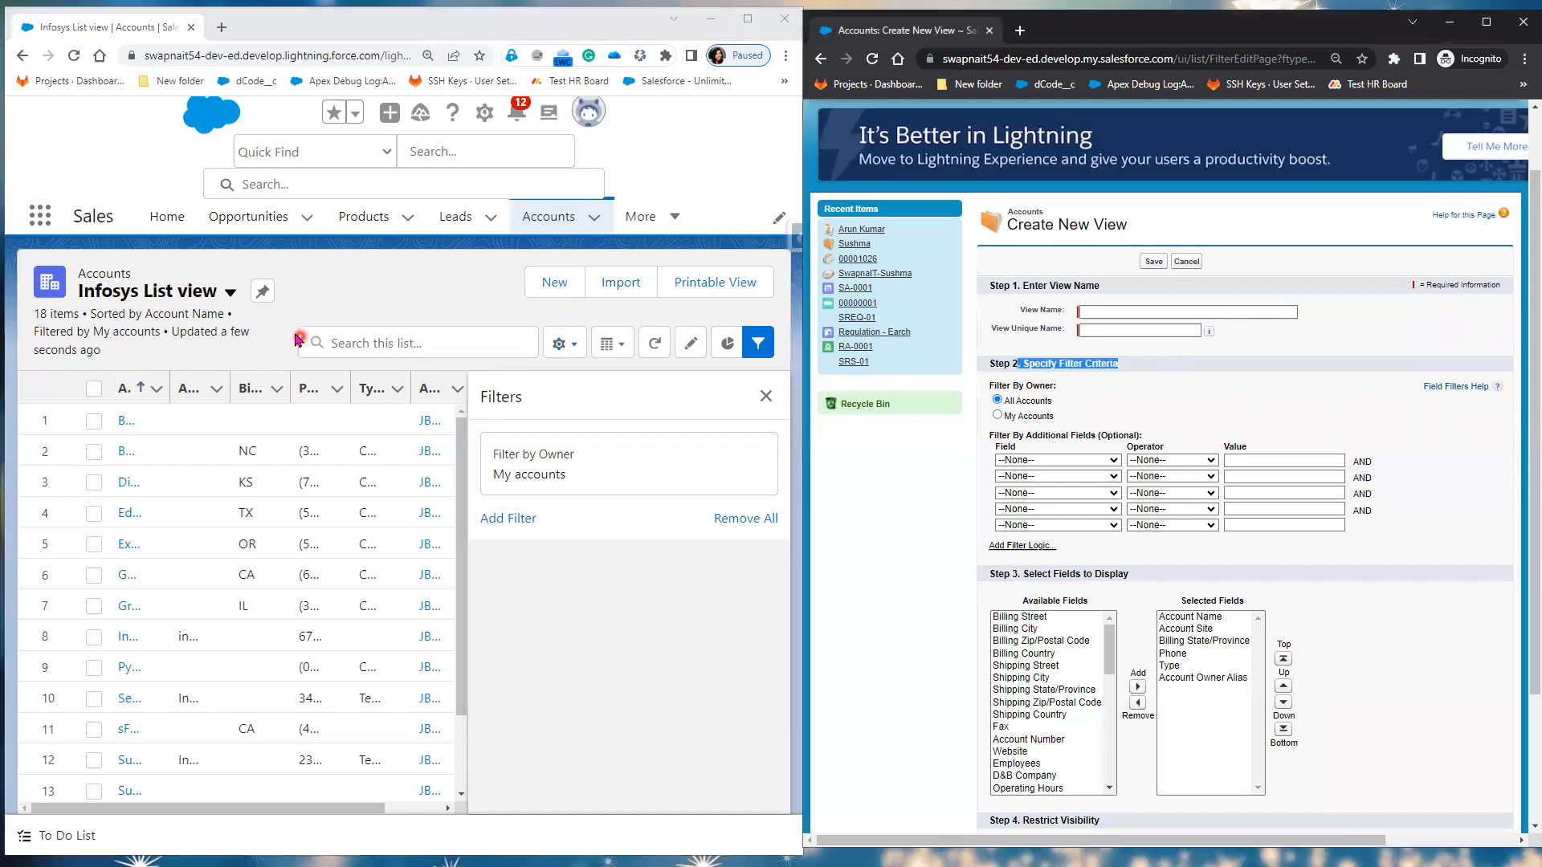
{"action": "left_click_drag", "start_coordinate": [1016, 572], "coordinate": [1130, 573]}
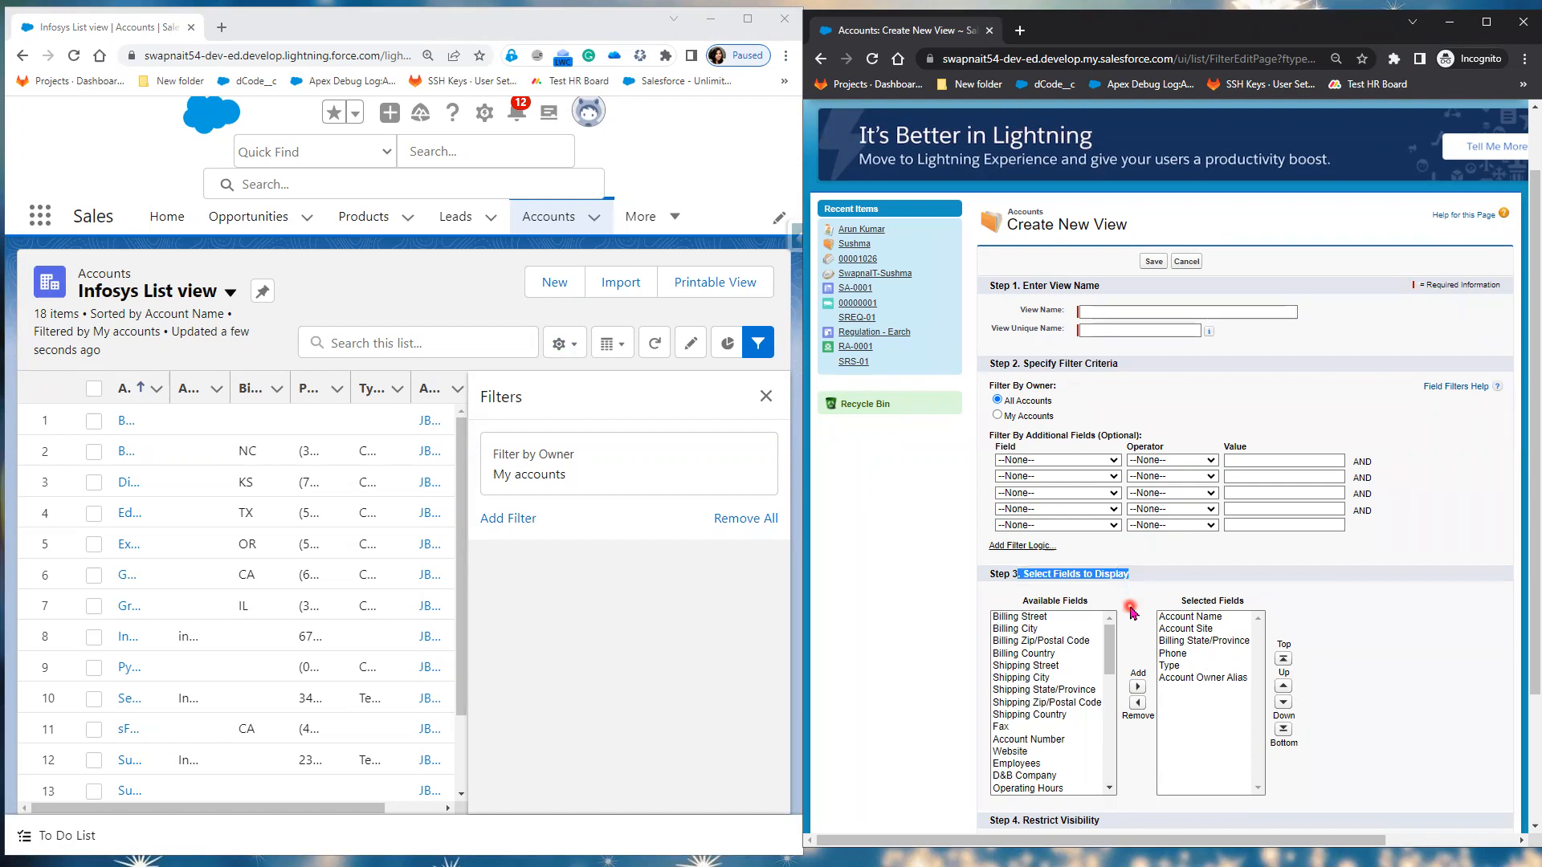
{"action": "triple_click", "coordinate": [1020, 285]}
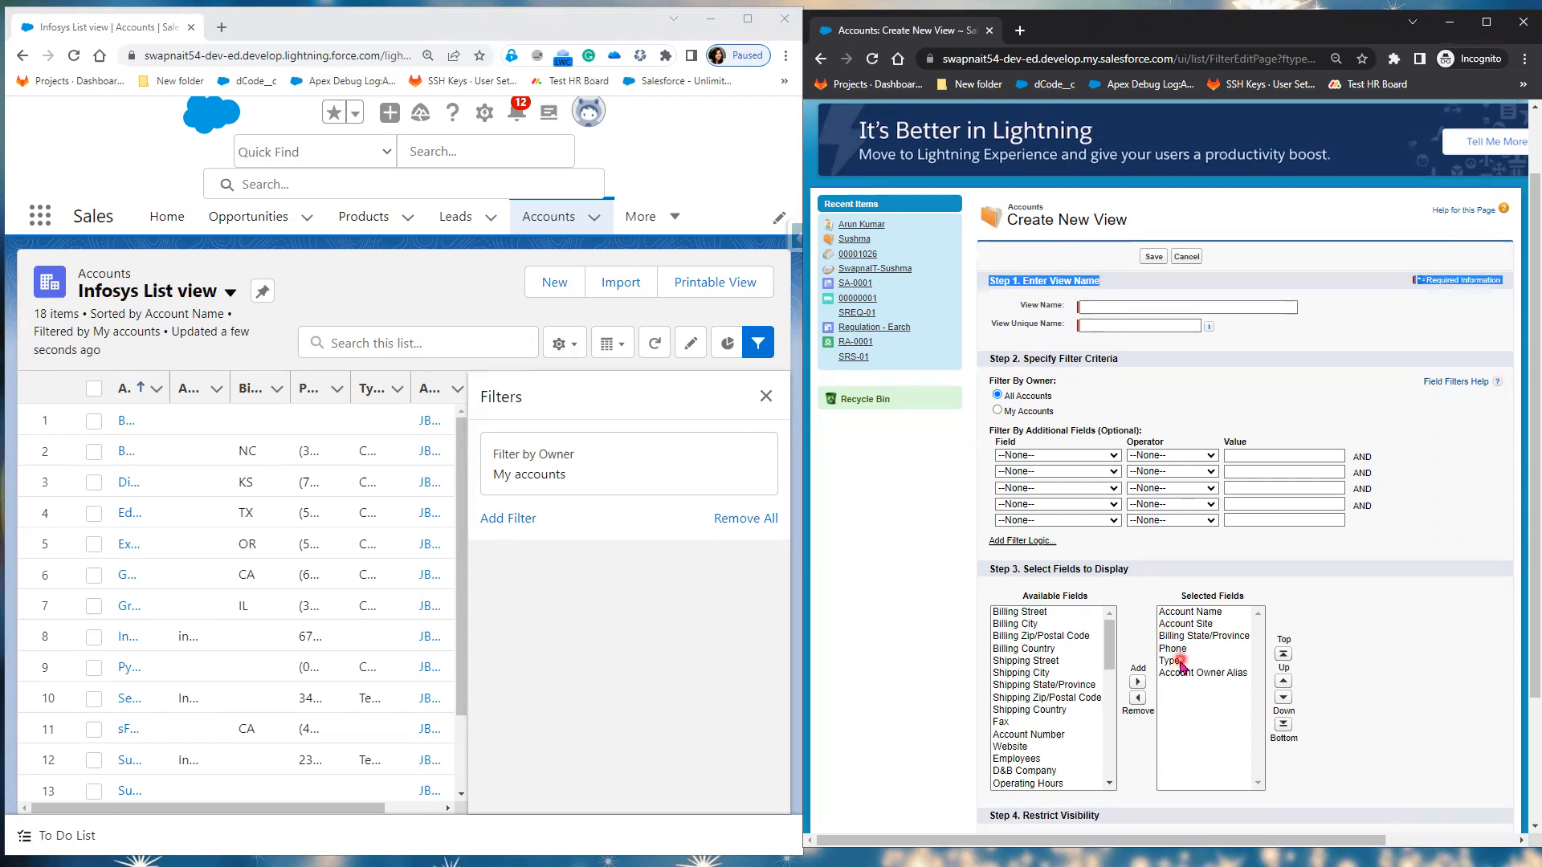
{"action": "scroll", "coordinate": [1165, 560], "scroll_direction": "down", "scroll_amount": 3}
{"action": "left_click_drag", "start_coordinate": [1032, 689], "coordinate": [1119, 739]}
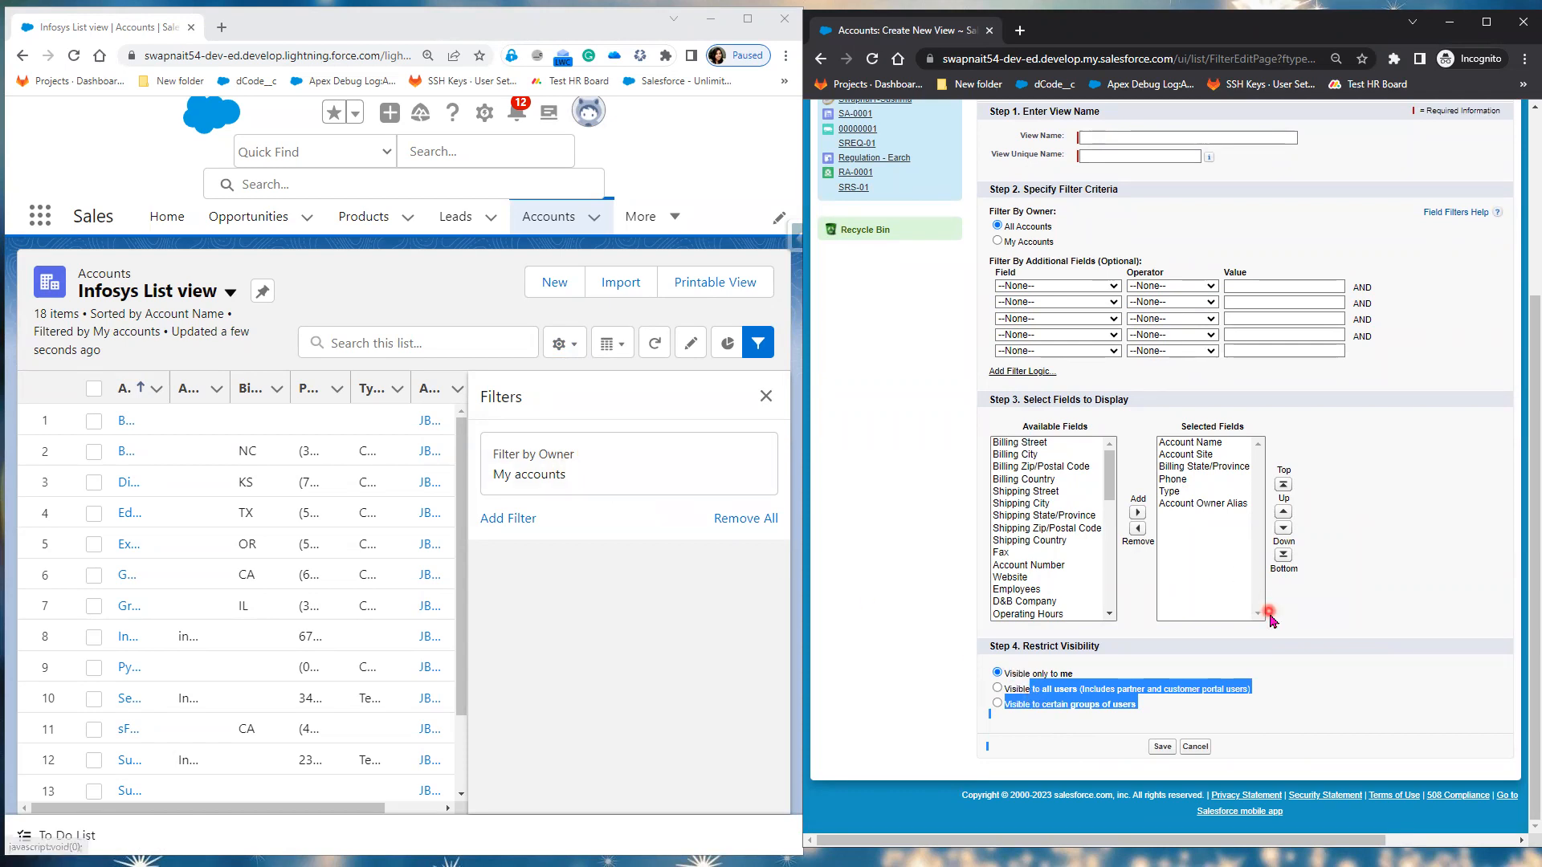
{"action": "scroll", "coordinate": [1269, 618], "scroll_direction": "up", "scroll_amount": 2}
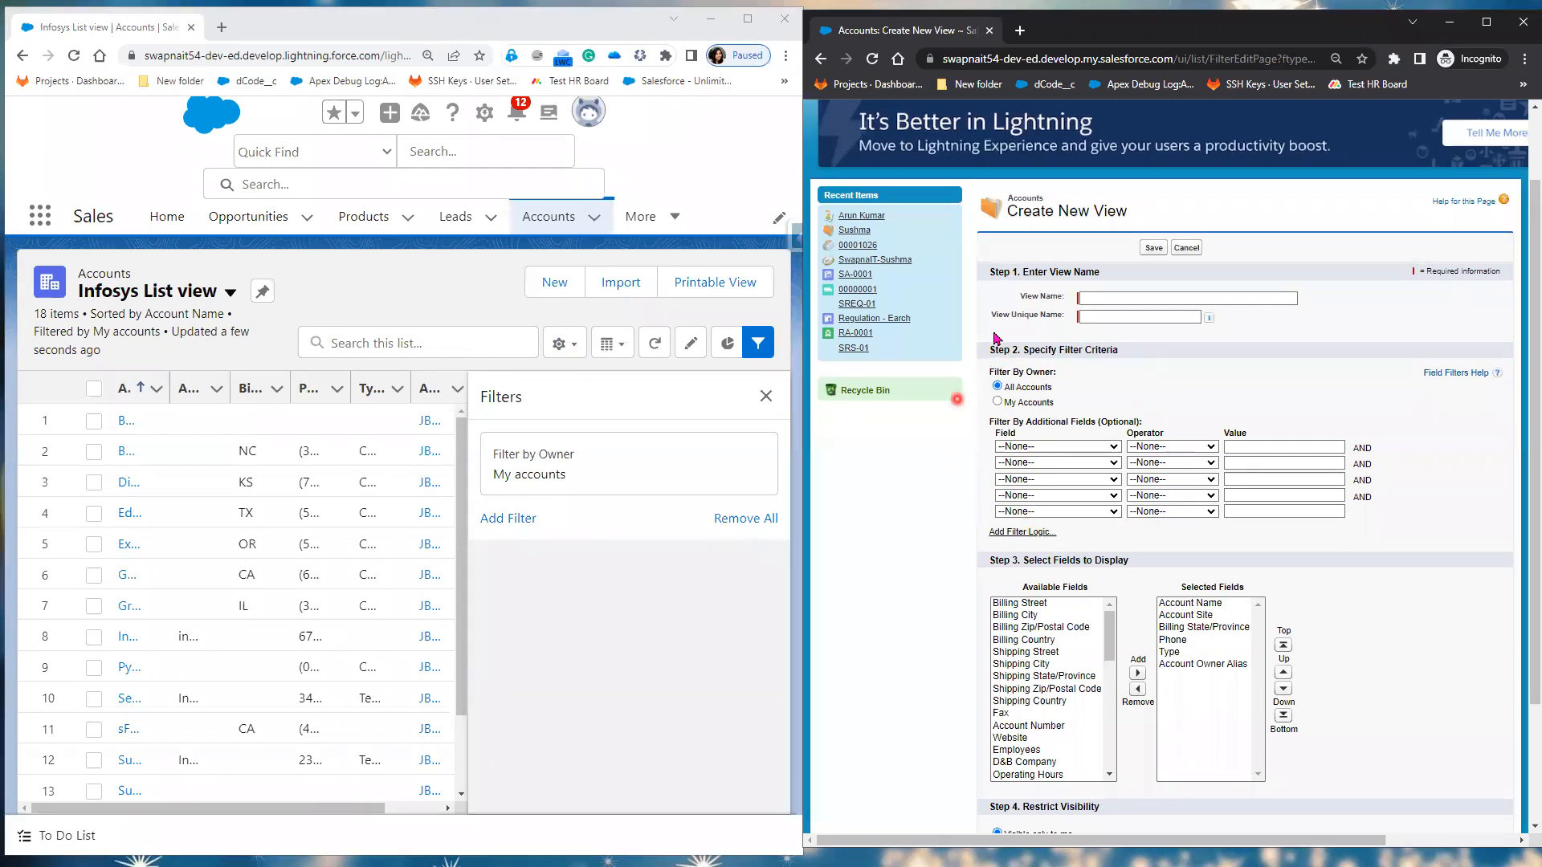
Step: Edit the list filters and set Filter by Owner to All accounts
{"action": "left_click", "coordinate": [562, 344]}
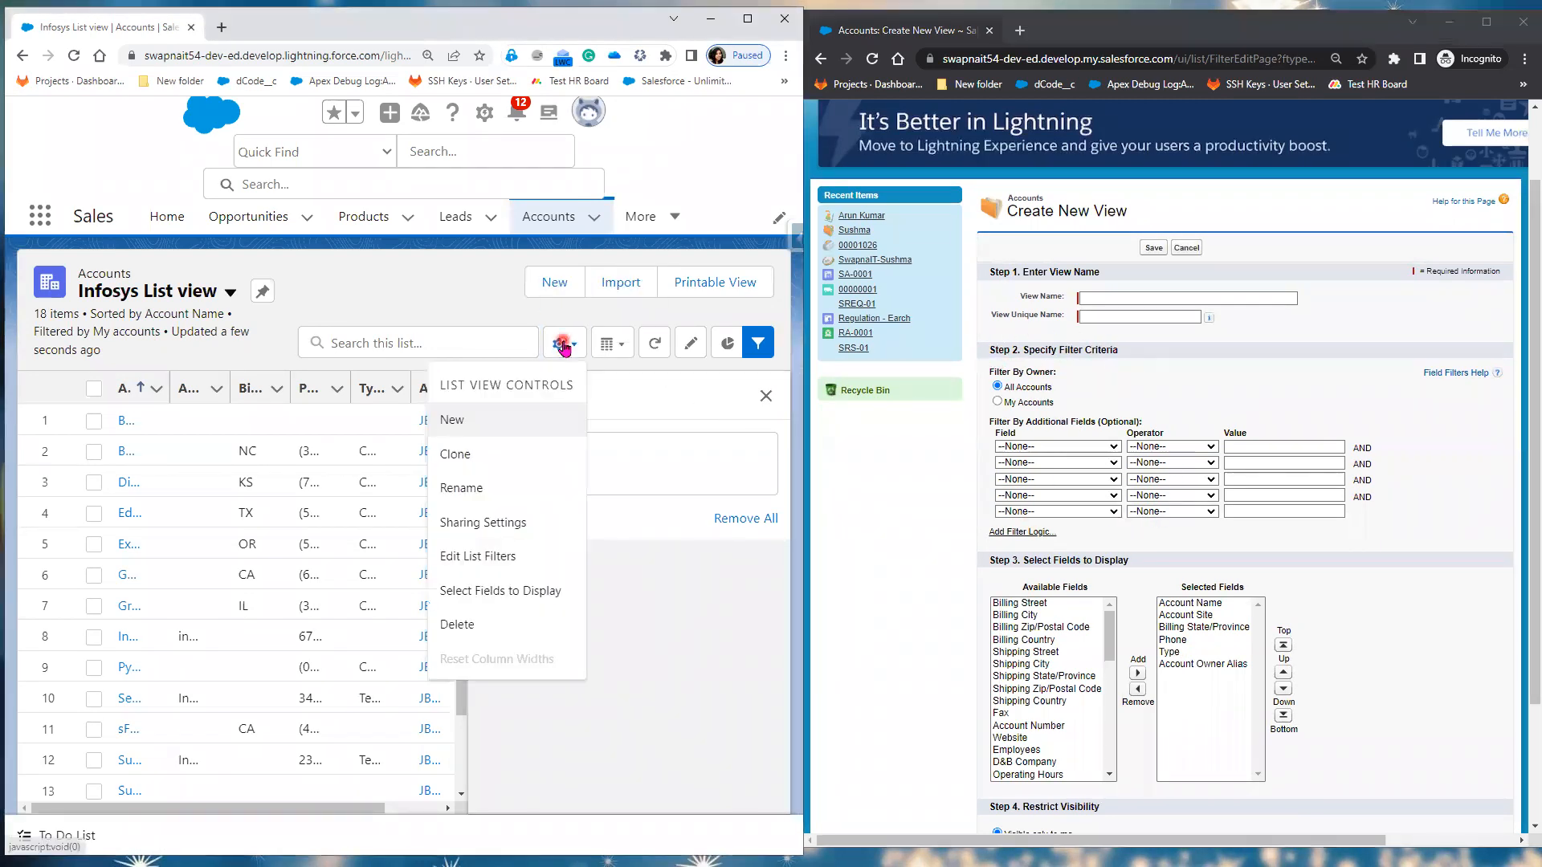
{"action": "left_click", "coordinate": [531, 562]}
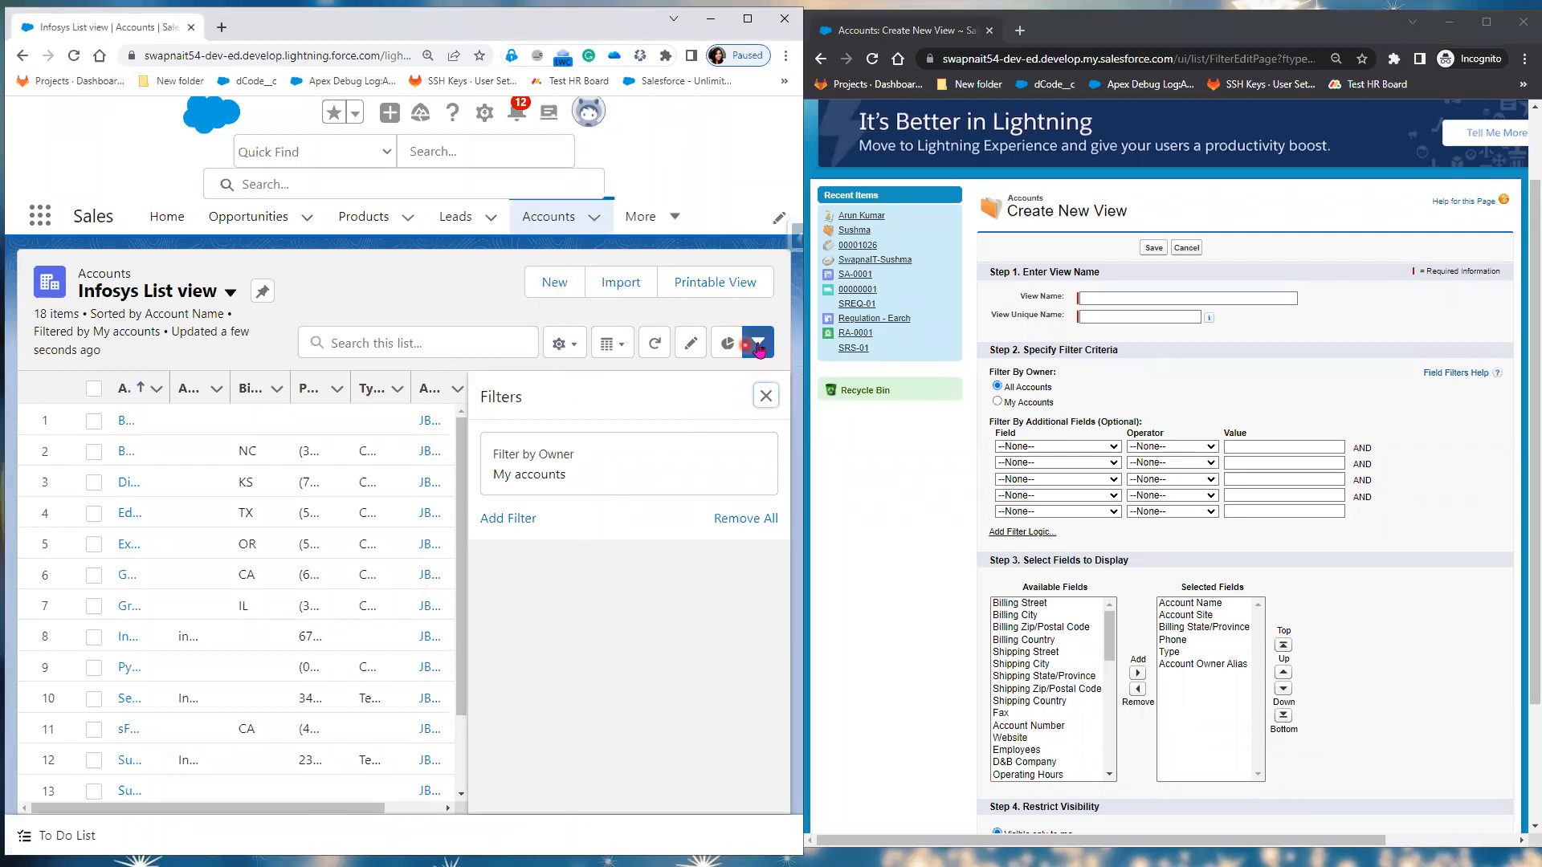
{"action": "left_click", "coordinate": [638, 468]}
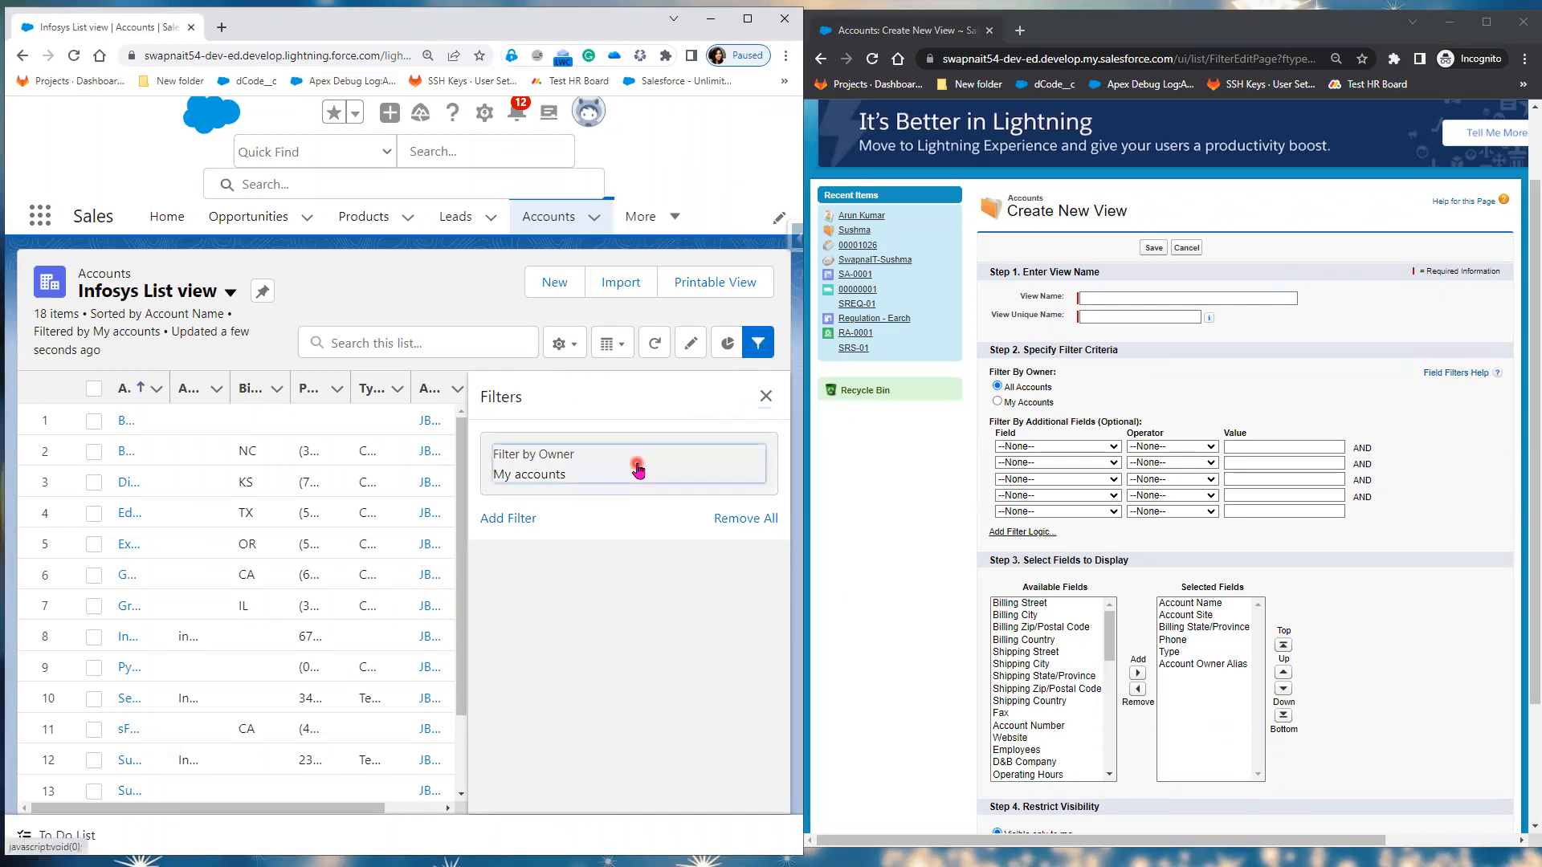
{"action": "left_click", "coordinate": [124, 413]}
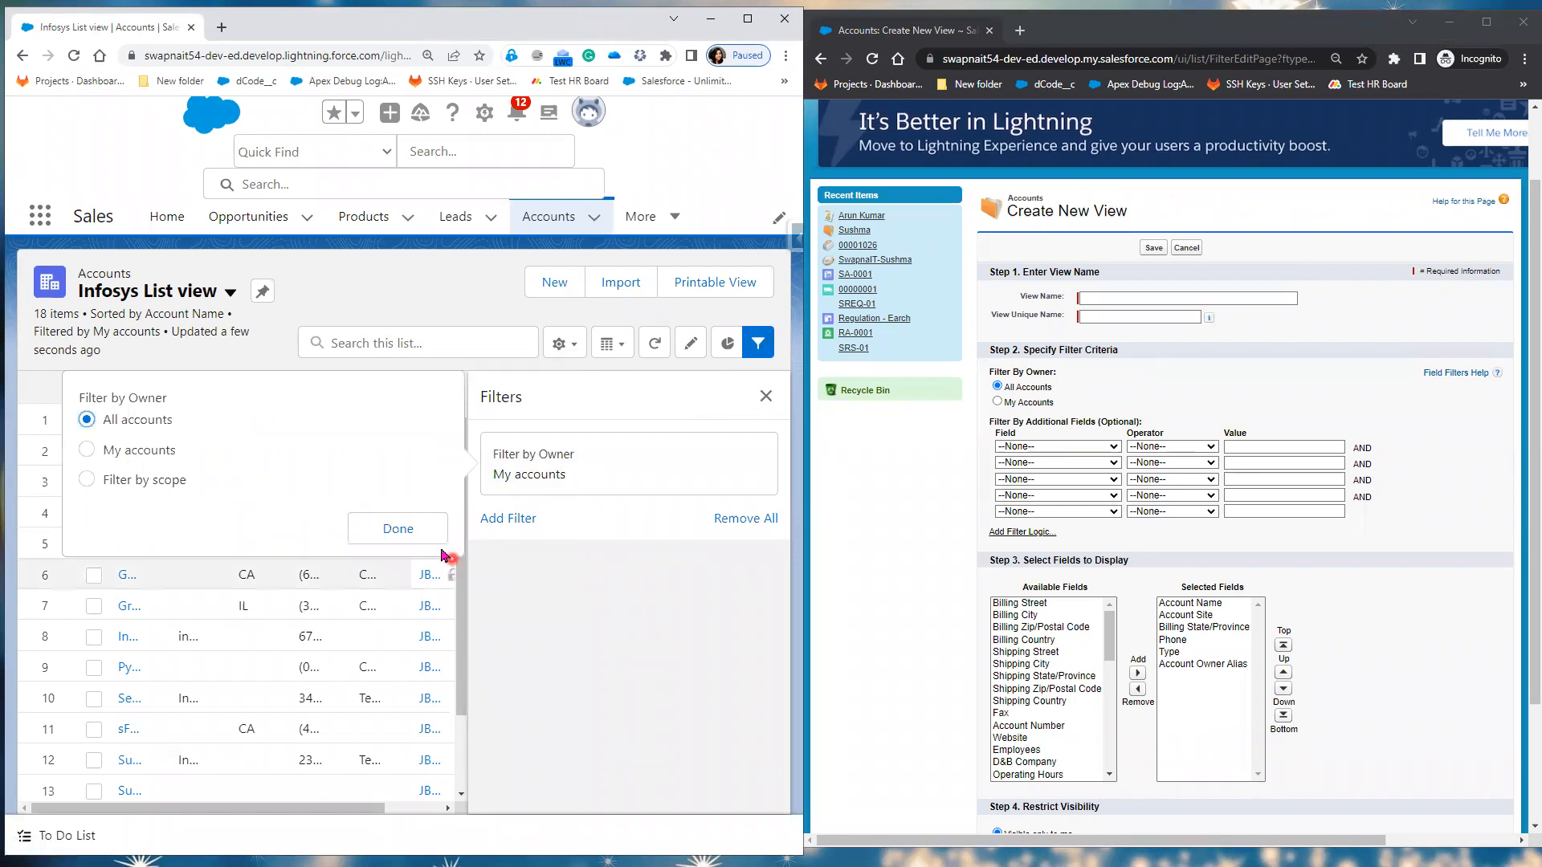
{"action": "left_click", "coordinate": [427, 530]}
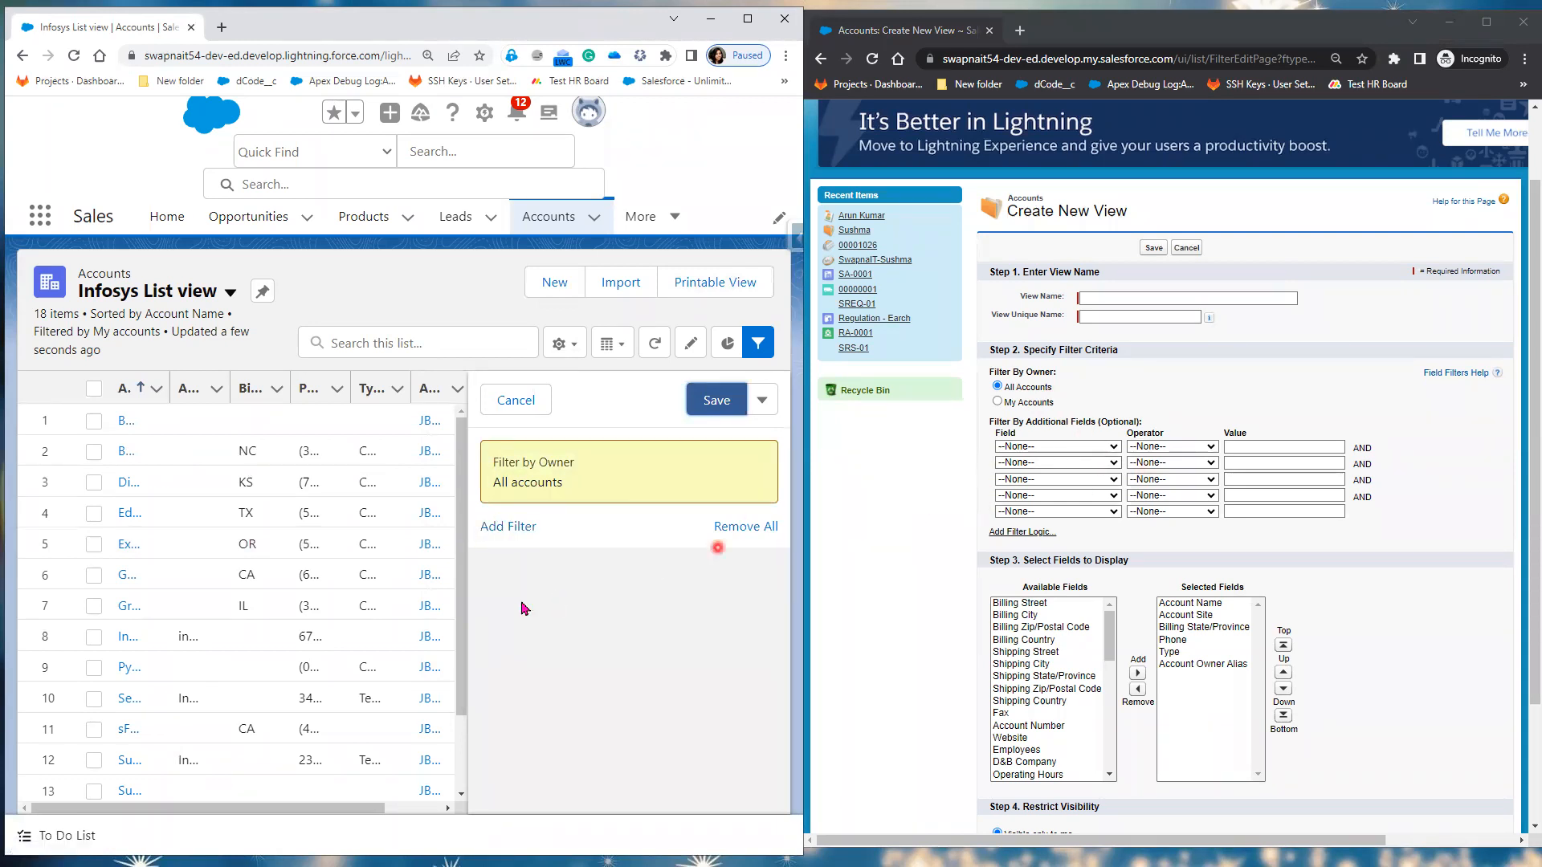
Step: Add and save an 'Account Name starts with Infosys' filter, leaving one account listed
{"action": "left_click", "coordinate": [509, 531]}
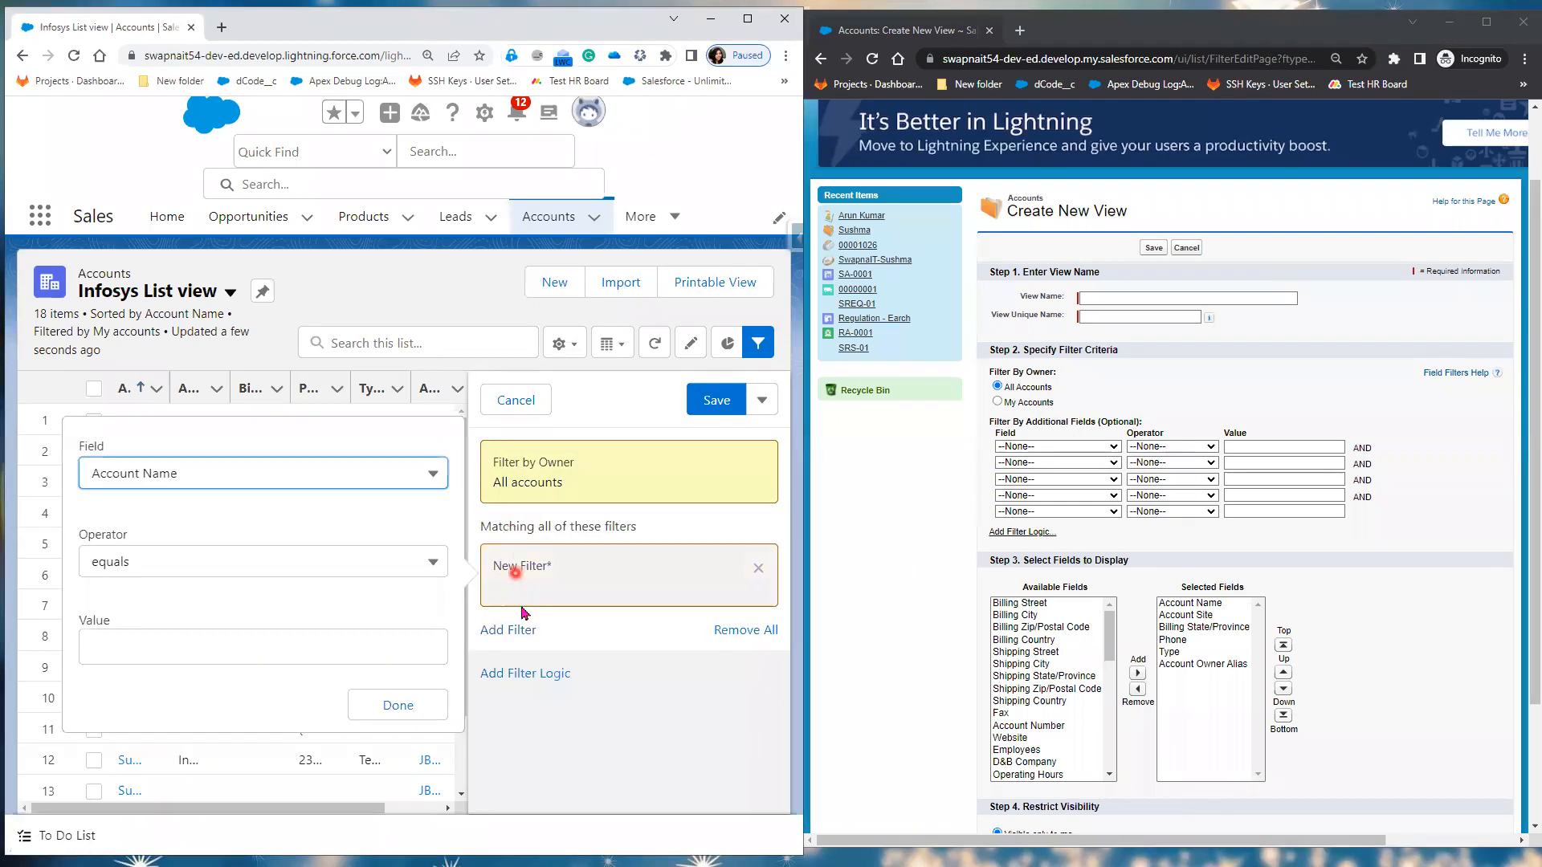
{"action": "left_click", "coordinate": [250, 566]}
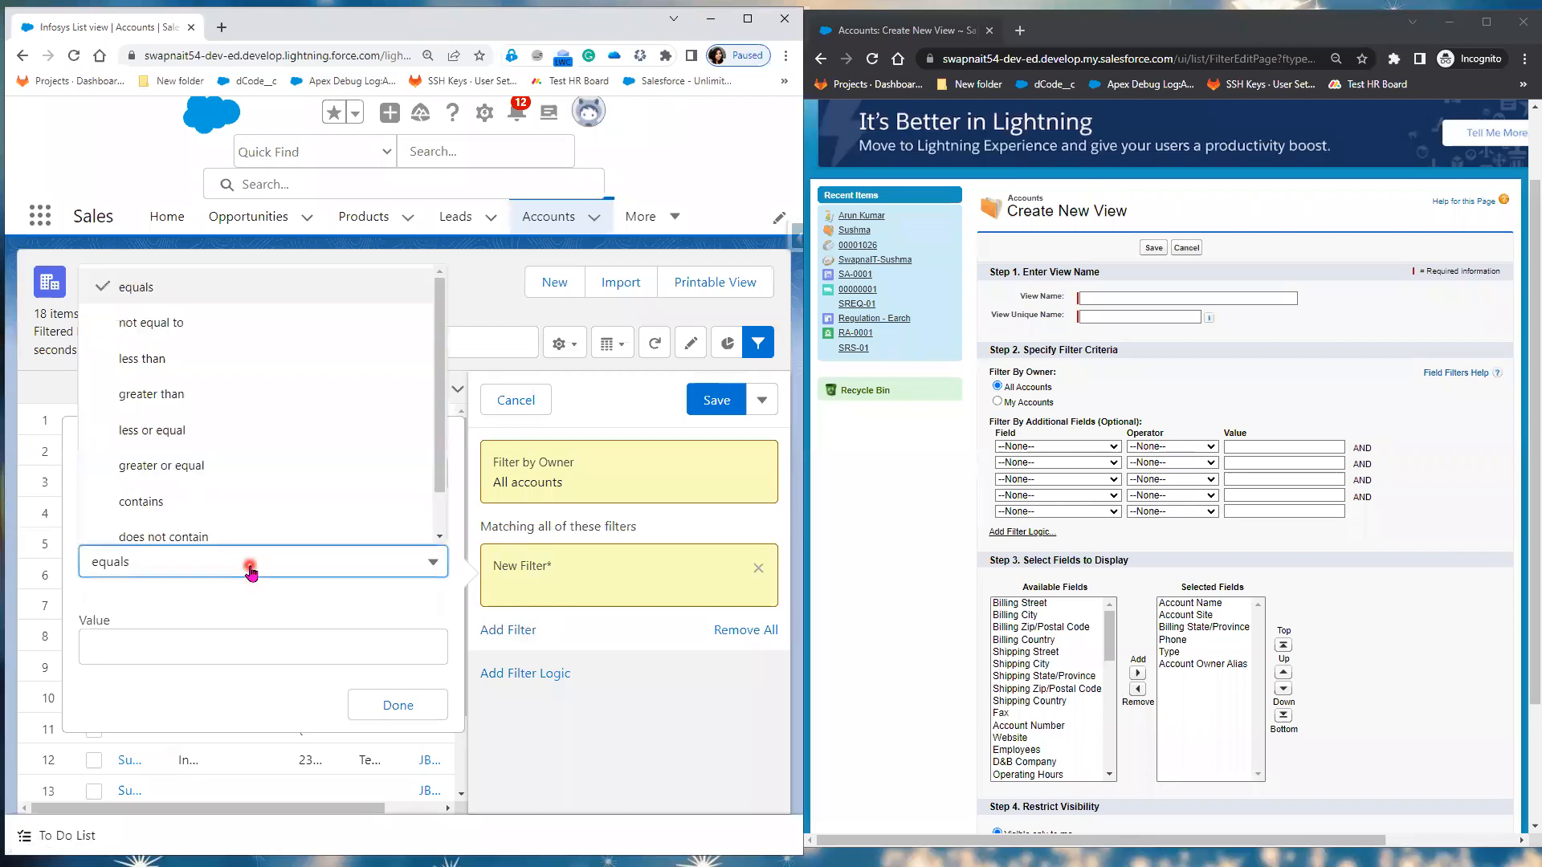
{"action": "scroll", "coordinate": [285, 512], "scroll_direction": "down", "scroll_amount": 1}
{"action": "left_click", "coordinate": [284, 522]}
{"action": "left_click", "coordinate": [211, 645]}
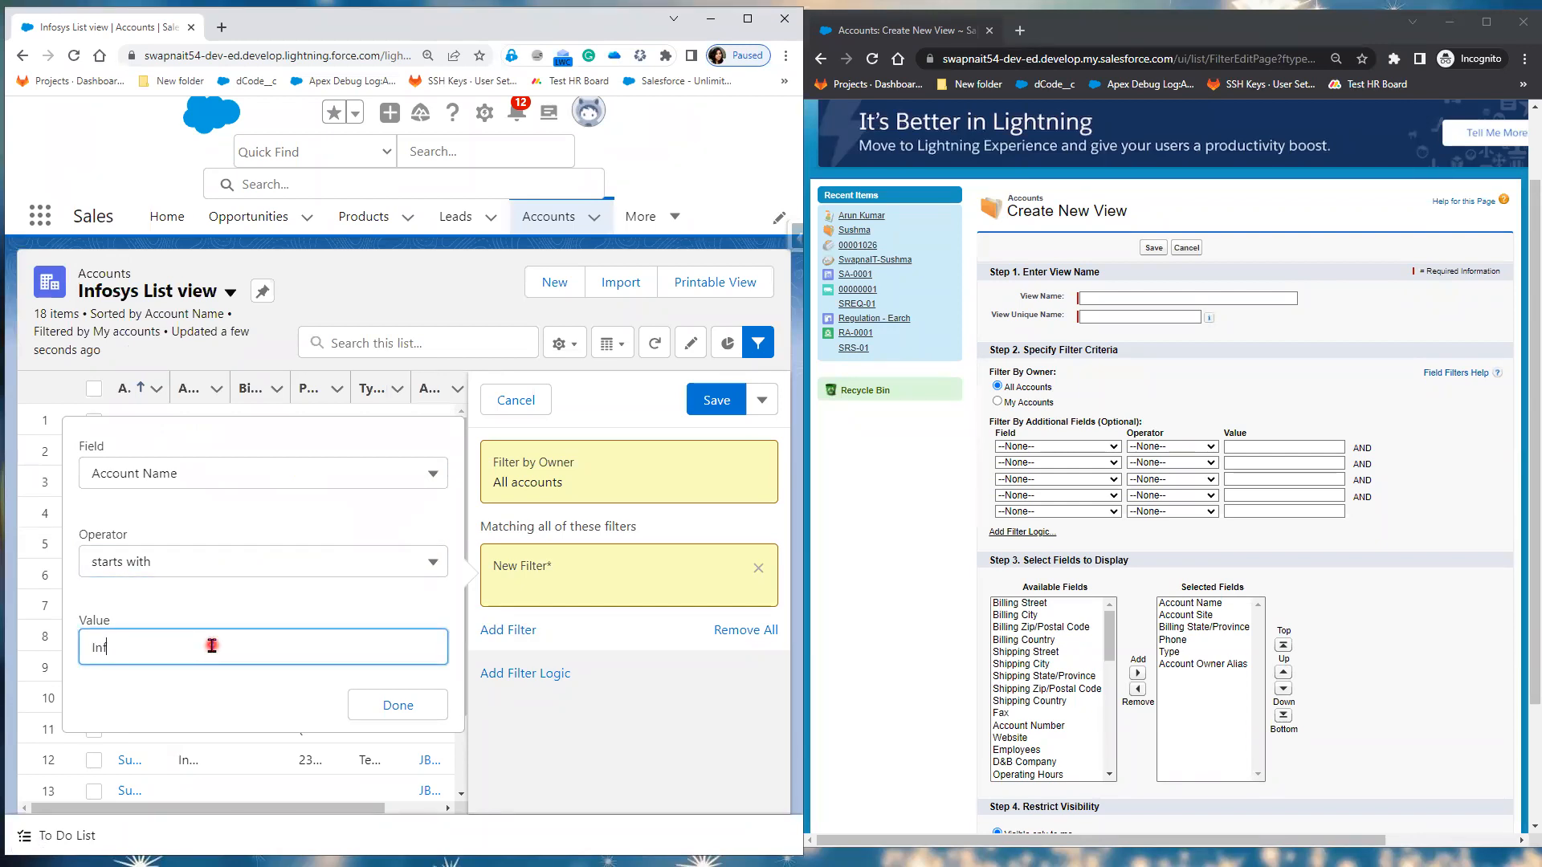
{"action": "left_click", "coordinate": [396, 706]}
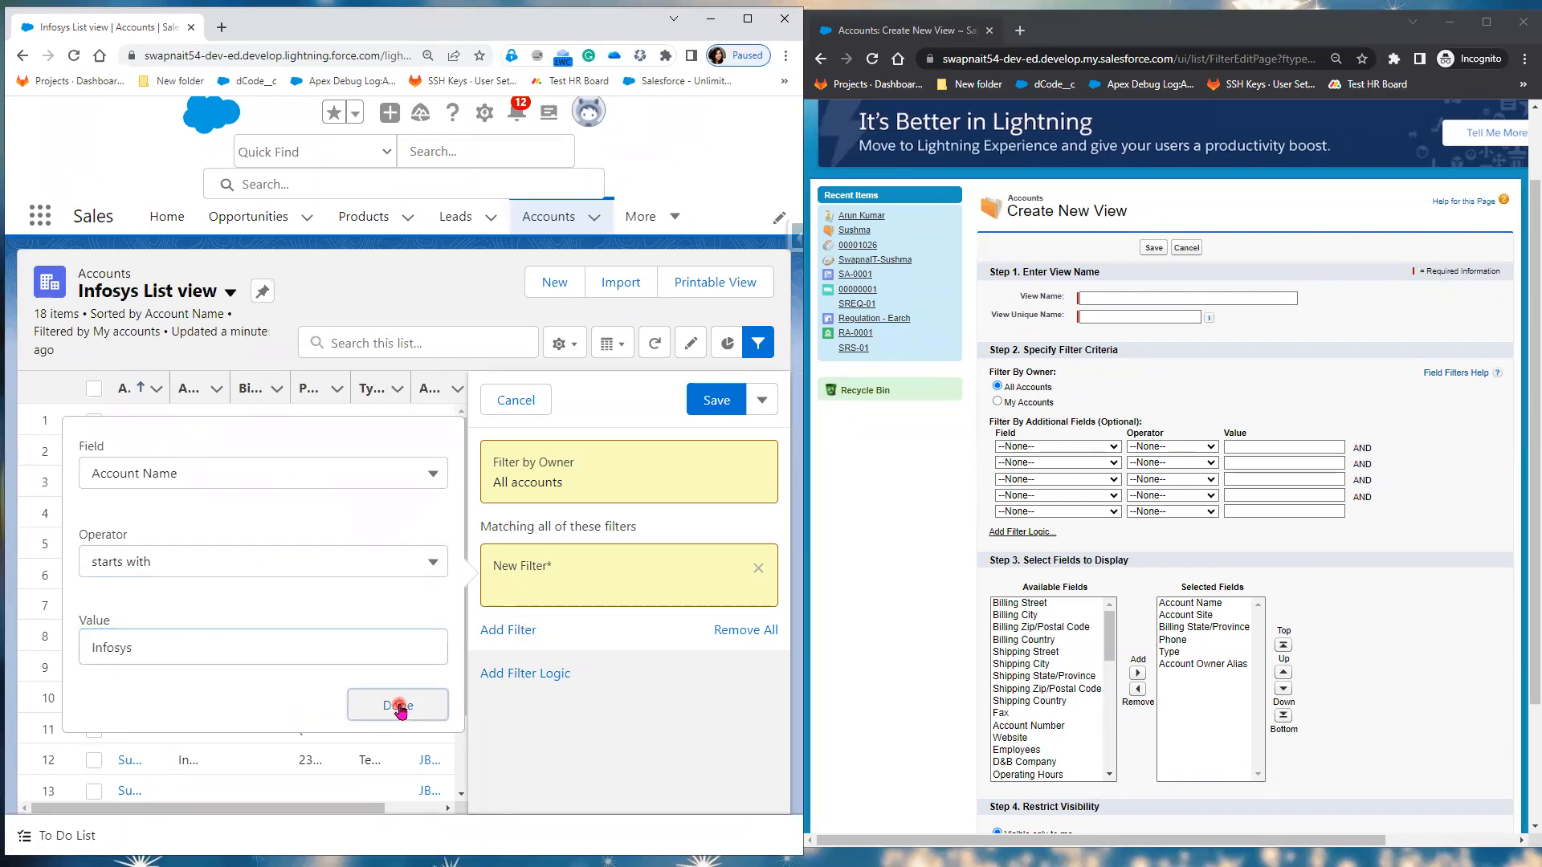
{"action": "left_click", "coordinate": [709, 404]}
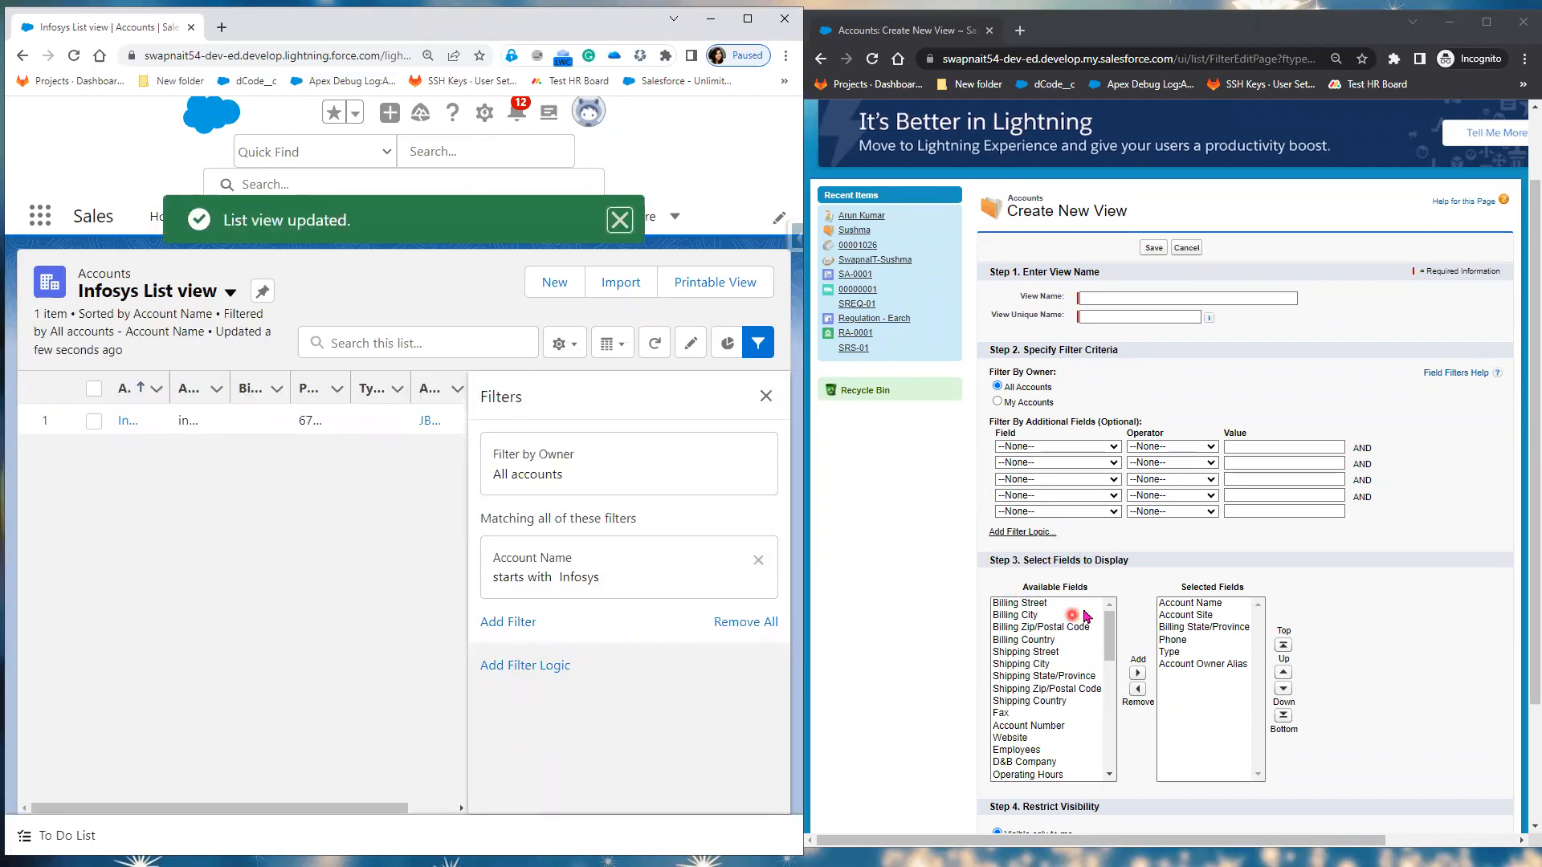
{"action": "left_click", "coordinate": [765, 396]}
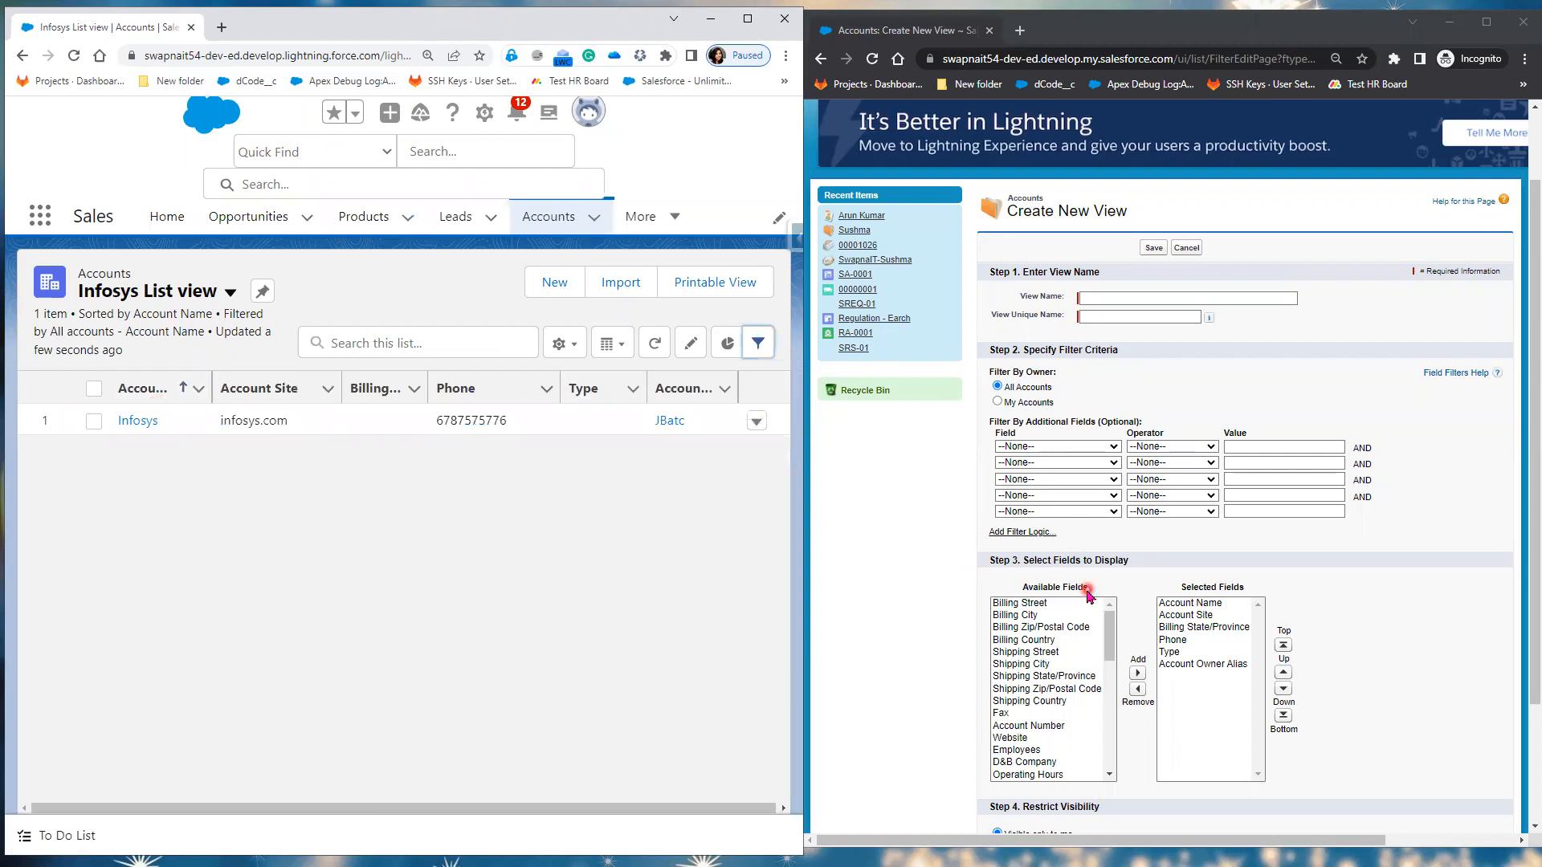
Step: In Select Fields to Display, remove Billing State/Province from the visible columns
{"action": "left_click", "coordinate": [560, 344]}
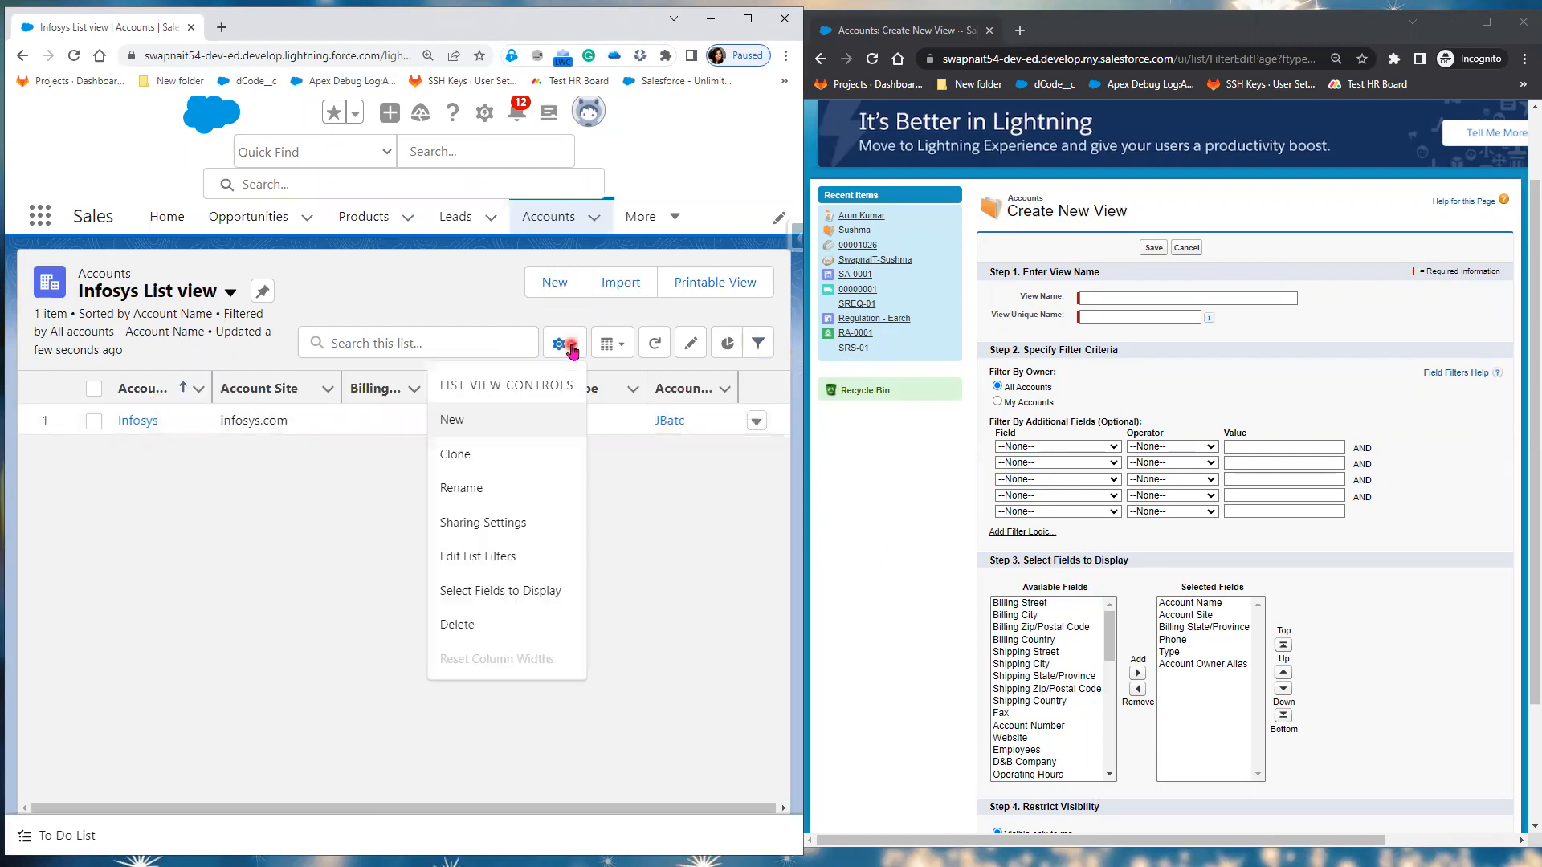
{"action": "left_click", "coordinate": [521, 595]}
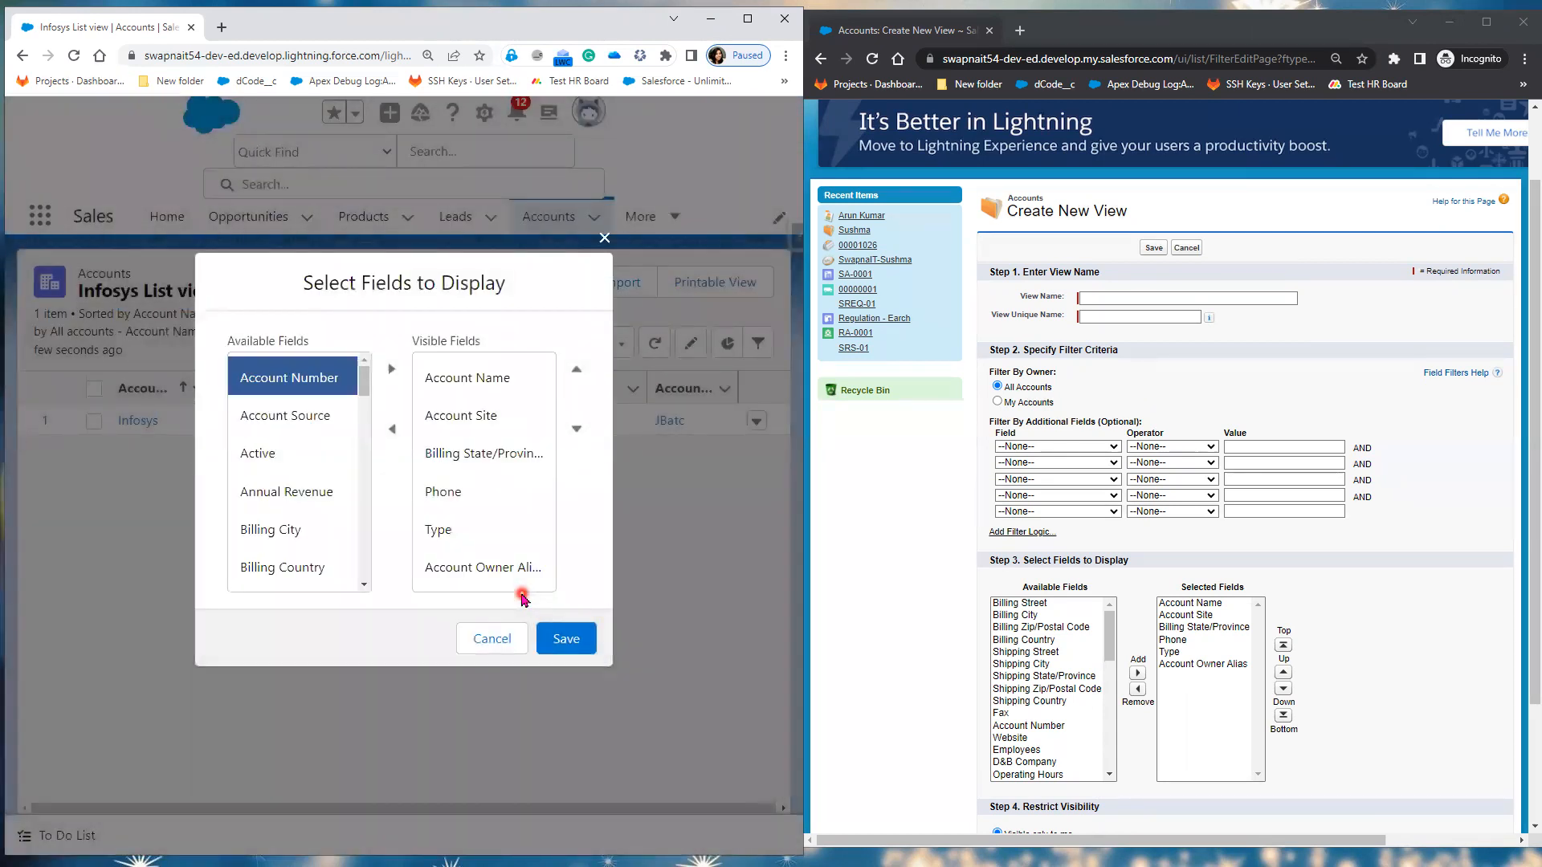
{"action": "left_click", "coordinate": [500, 384]}
{"action": "left_click", "coordinate": [484, 415]}
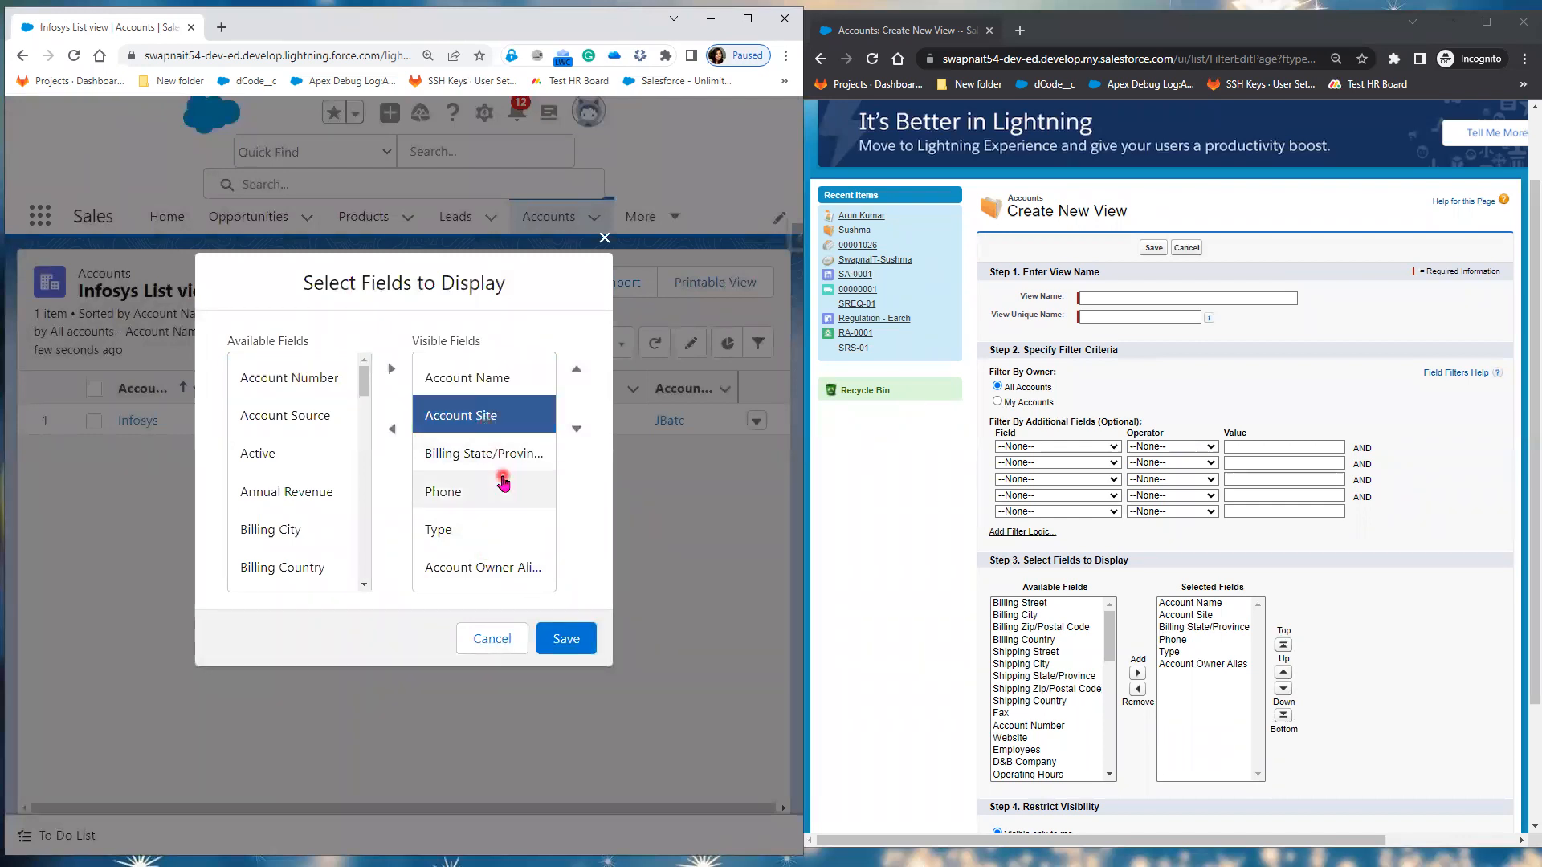
{"action": "left_click", "coordinate": [504, 482]}
{"action": "left_click", "coordinate": [506, 455]}
{"action": "left_click", "coordinate": [480, 488]}
{"action": "left_click", "coordinate": [471, 522]}
{"action": "left_click", "coordinate": [476, 569]}
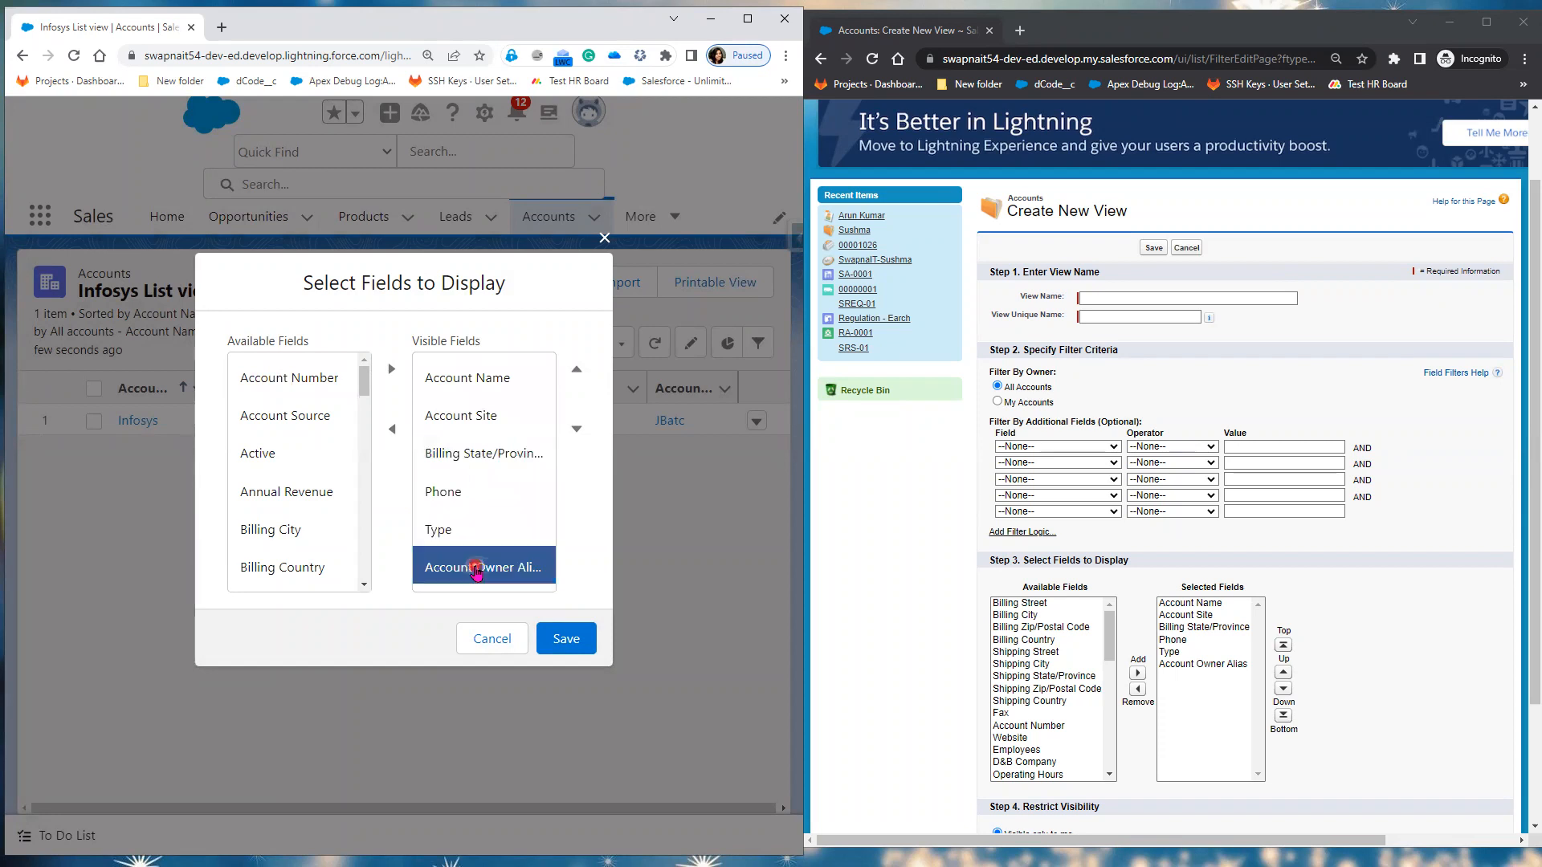
{"action": "left_click", "coordinate": [490, 464]}
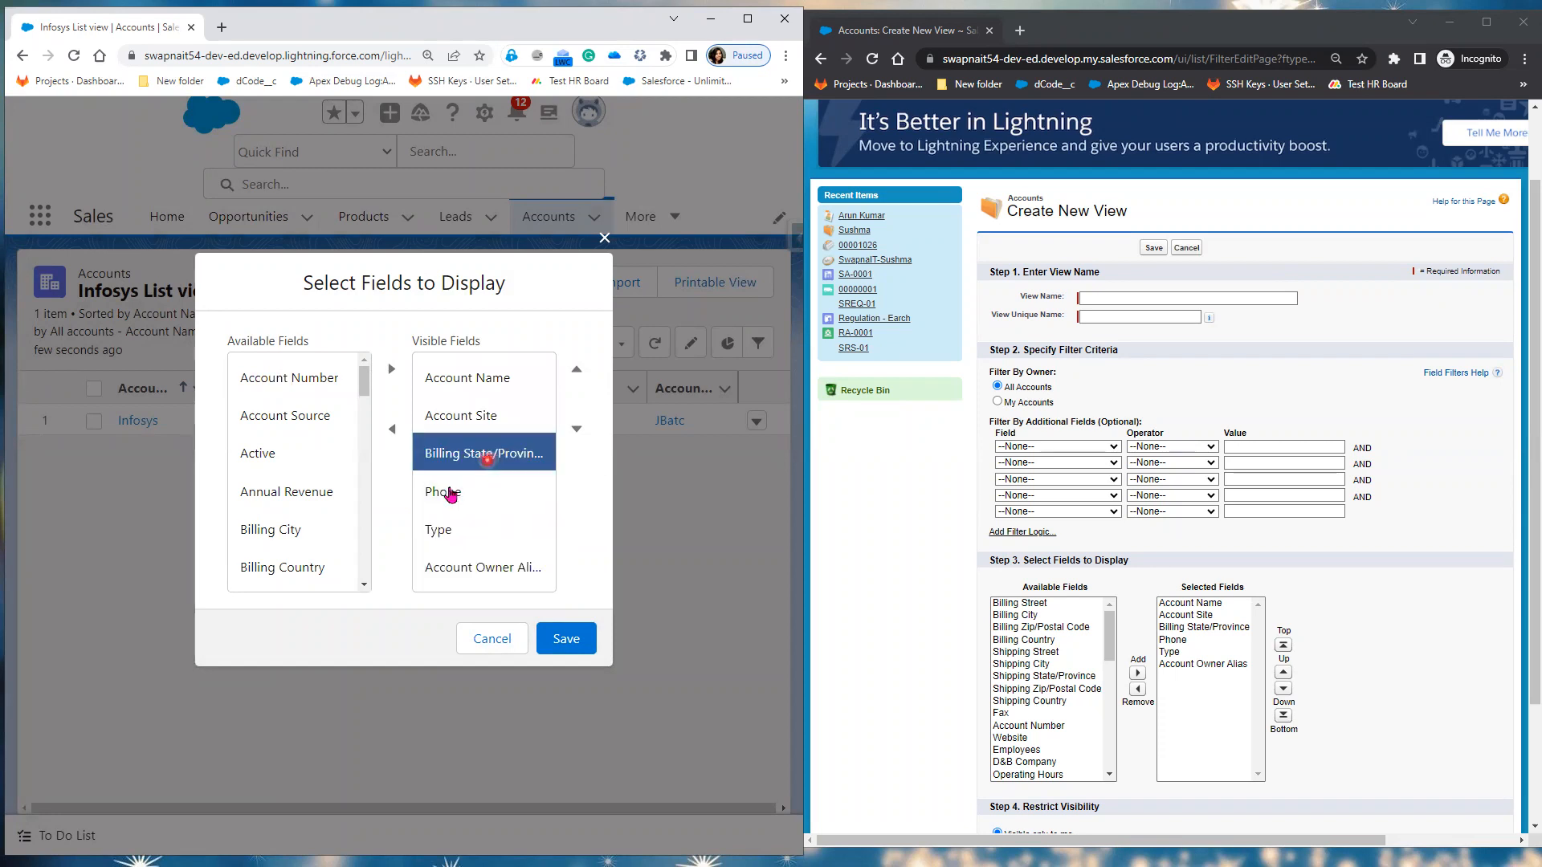
{"action": "left_click", "coordinate": [394, 431]}
Step: Add Active and move it up, remove Account Owner Alias and Type, then save
{"action": "left_click", "coordinate": [297, 454]}
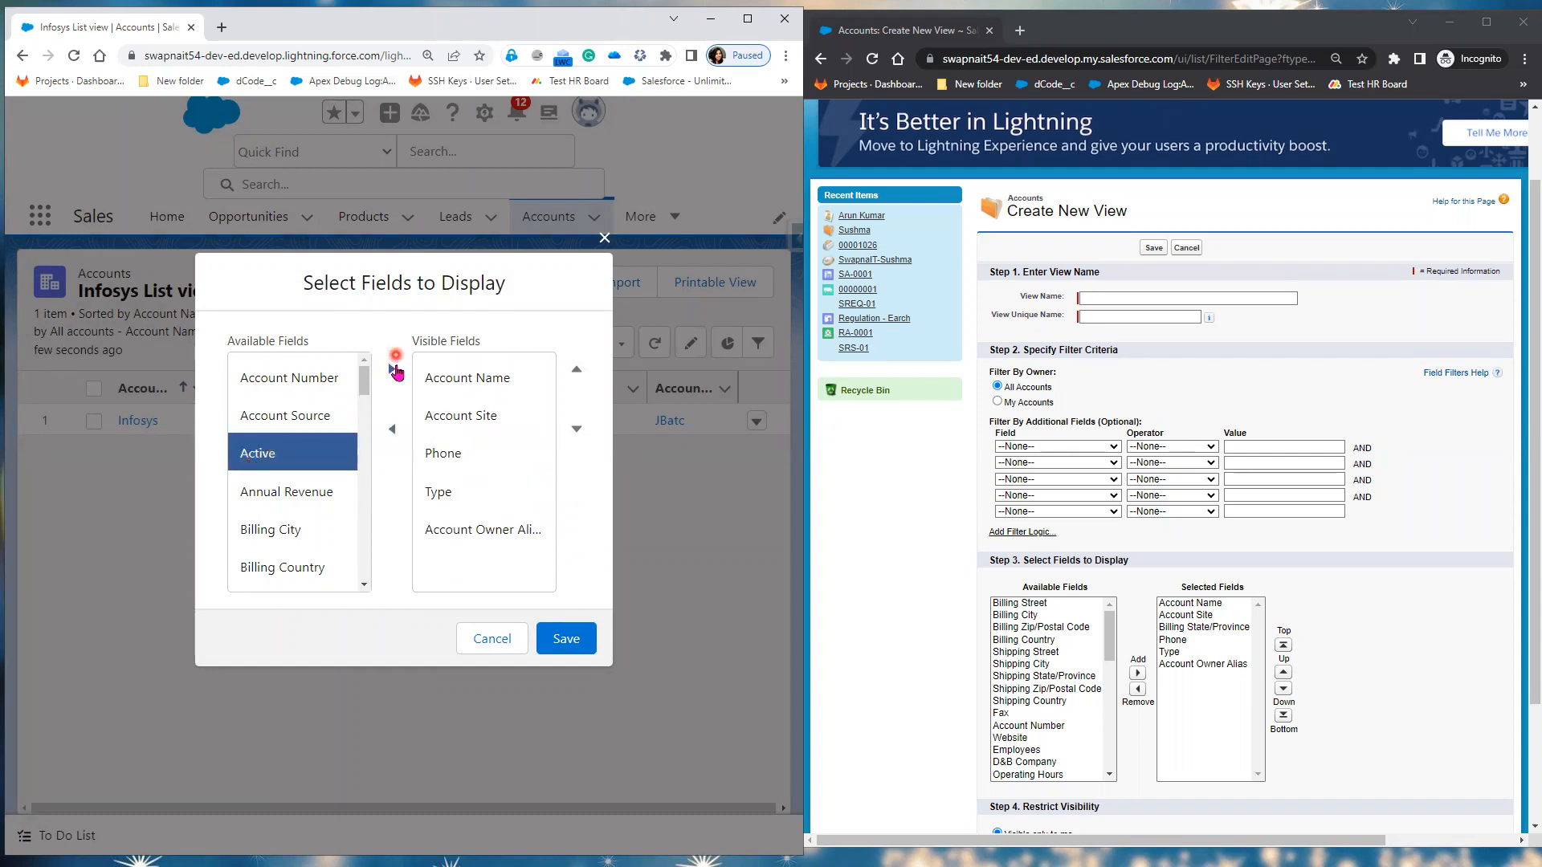
{"action": "left_click", "coordinate": [394, 369]}
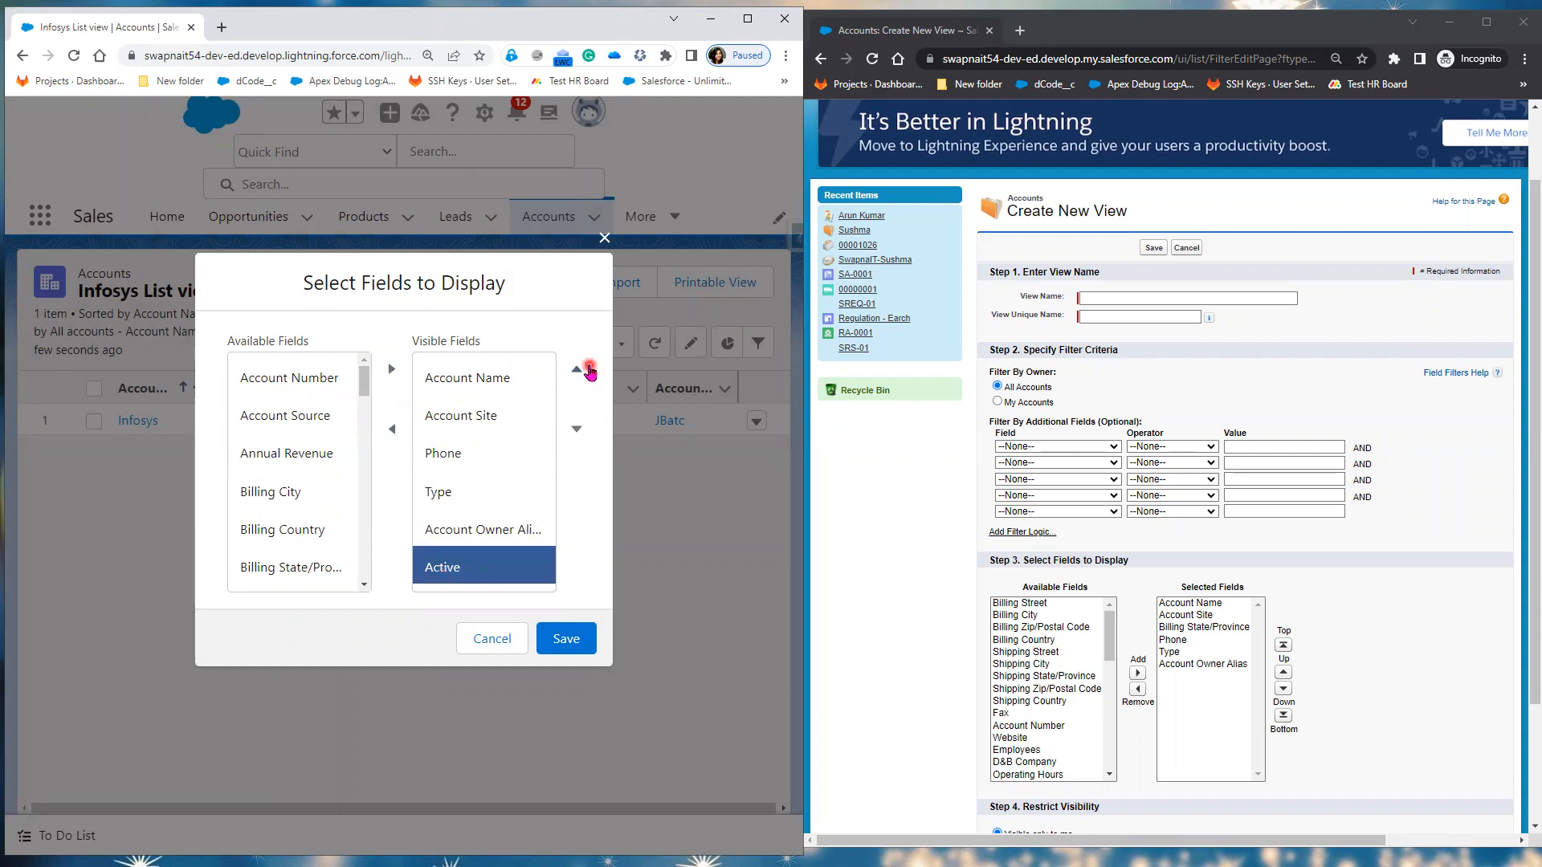
{"action": "left_click", "coordinate": [589, 370]}
{"action": "left_click", "coordinate": [589, 370]}
{"action": "left_click", "coordinate": [588, 371]}
{"action": "left_click", "coordinate": [461, 572]}
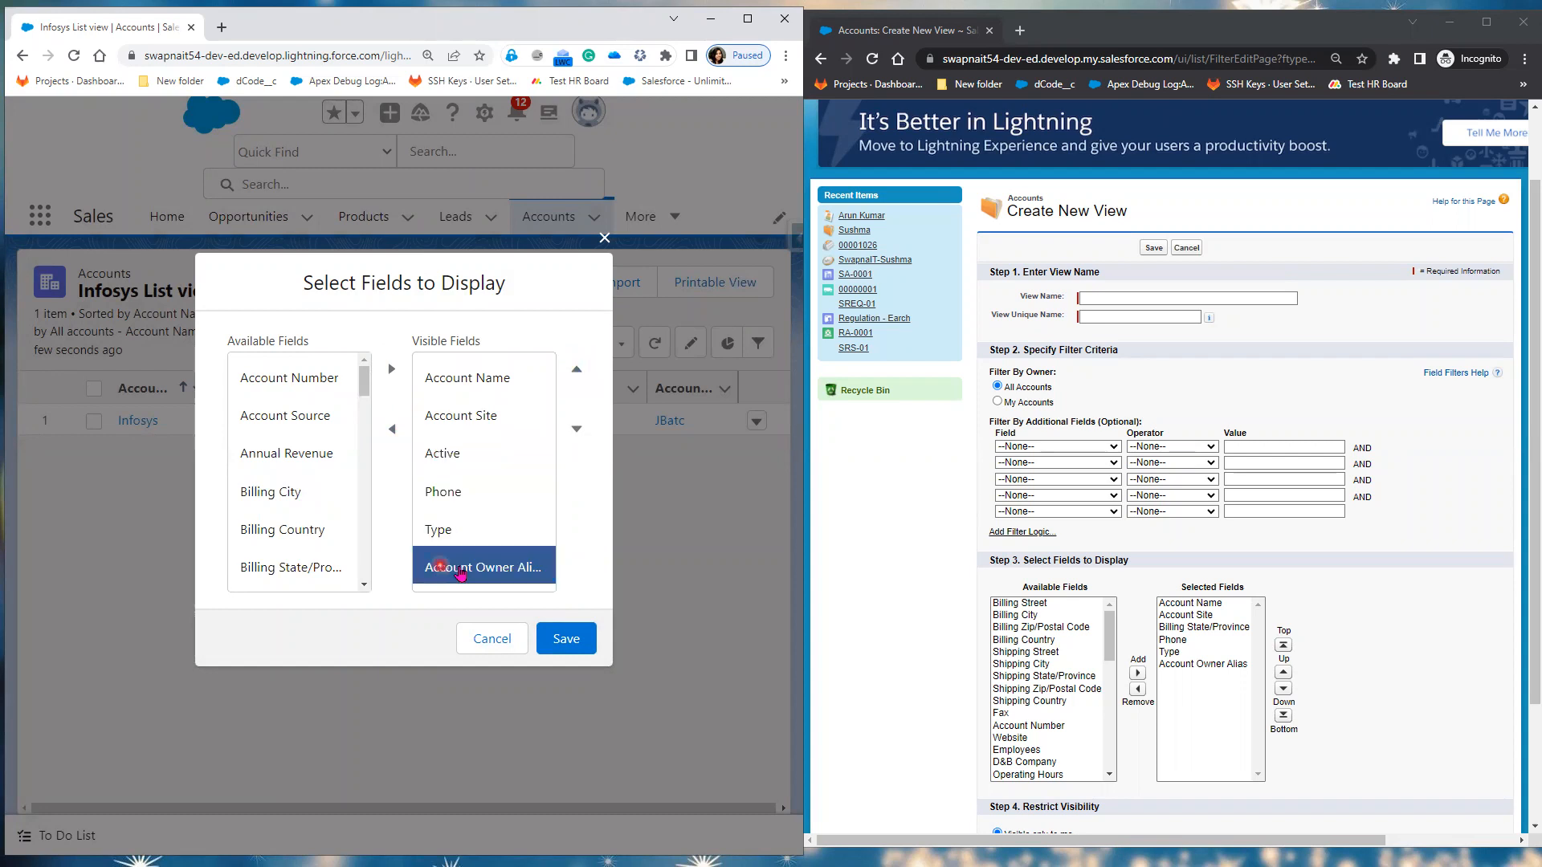
{"action": "left_click", "coordinate": [392, 429]}
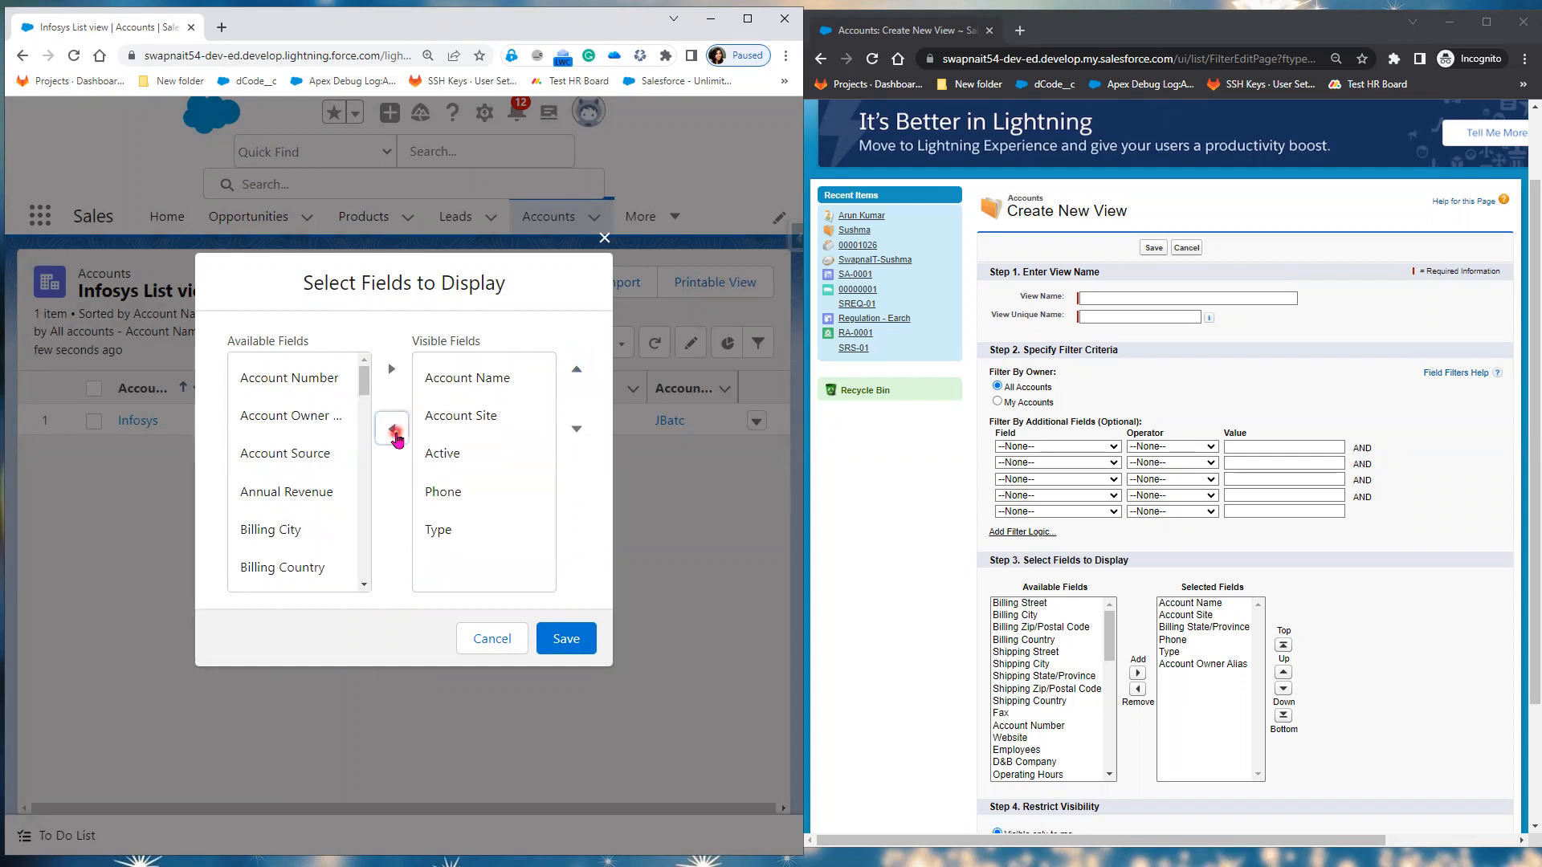
{"action": "left_click", "coordinate": [445, 545]}
{"action": "left_click", "coordinate": [392, 430]}
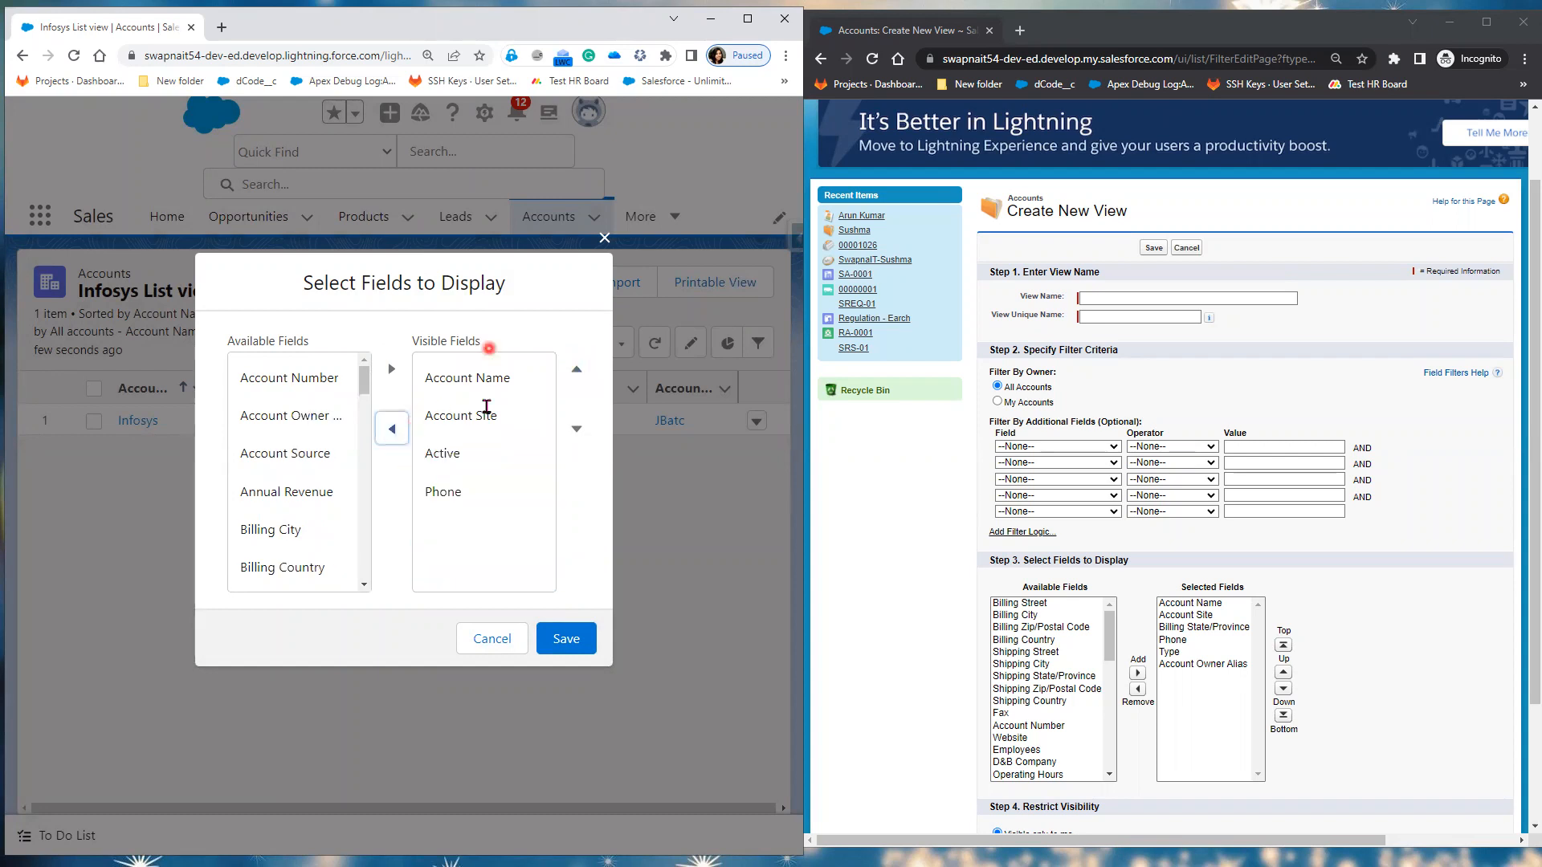
{"action": "left_click", "coordinate": [567, 641]}
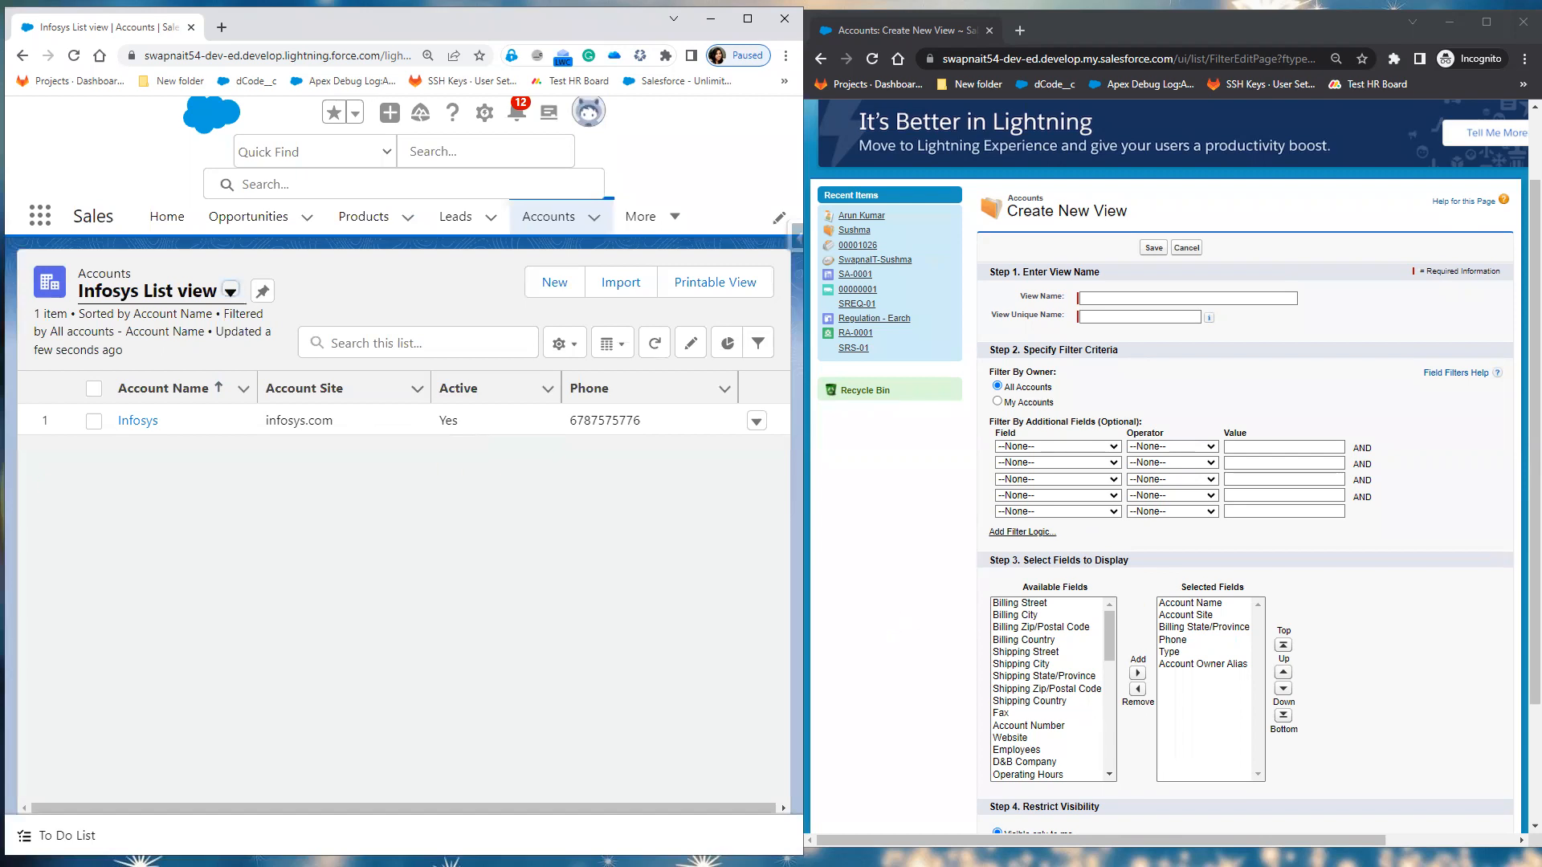
Step: Advance the slide show to slide 7, 'Lightning List View vs Classic List View', revealing its outlined screenshot
{"action": "key", "text": "alt+Tab"}
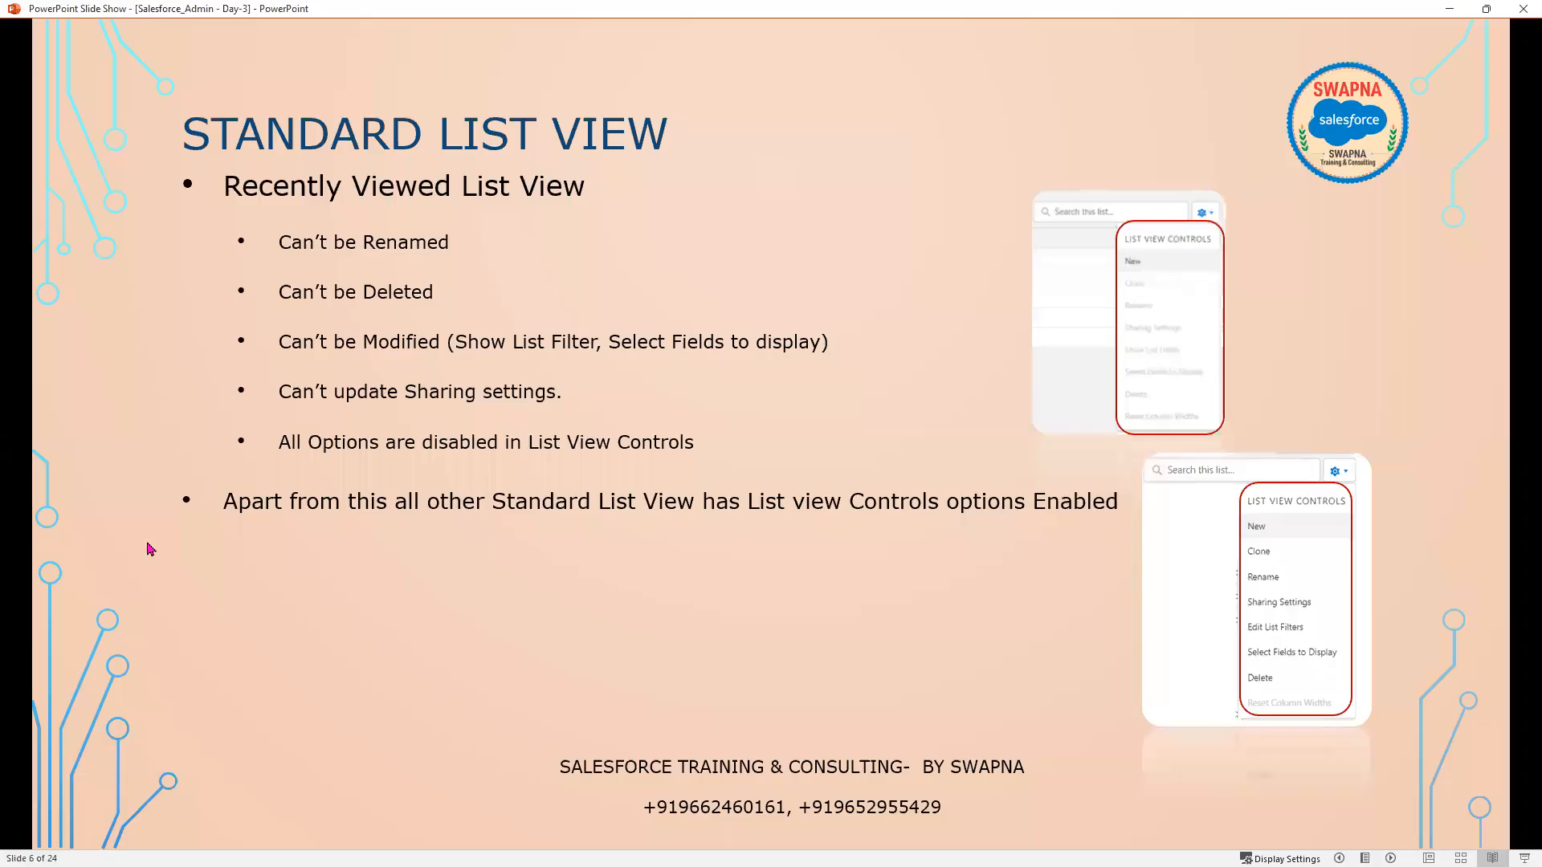
{"action": "left_click", "coordinate": [897, 585]}
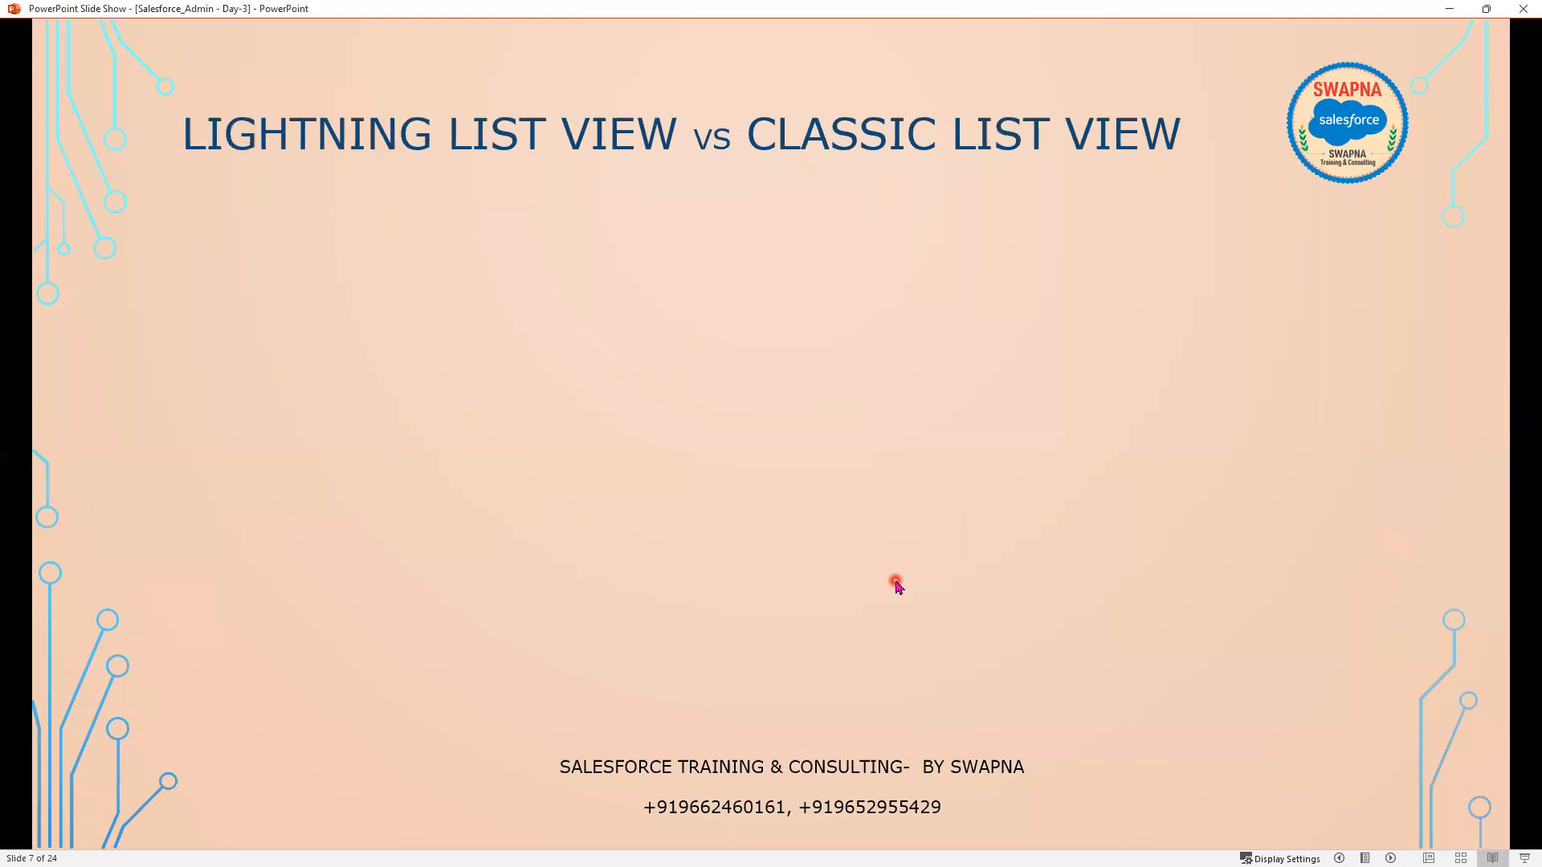
{"action": "left_click", "coordinate": [895, 579]}
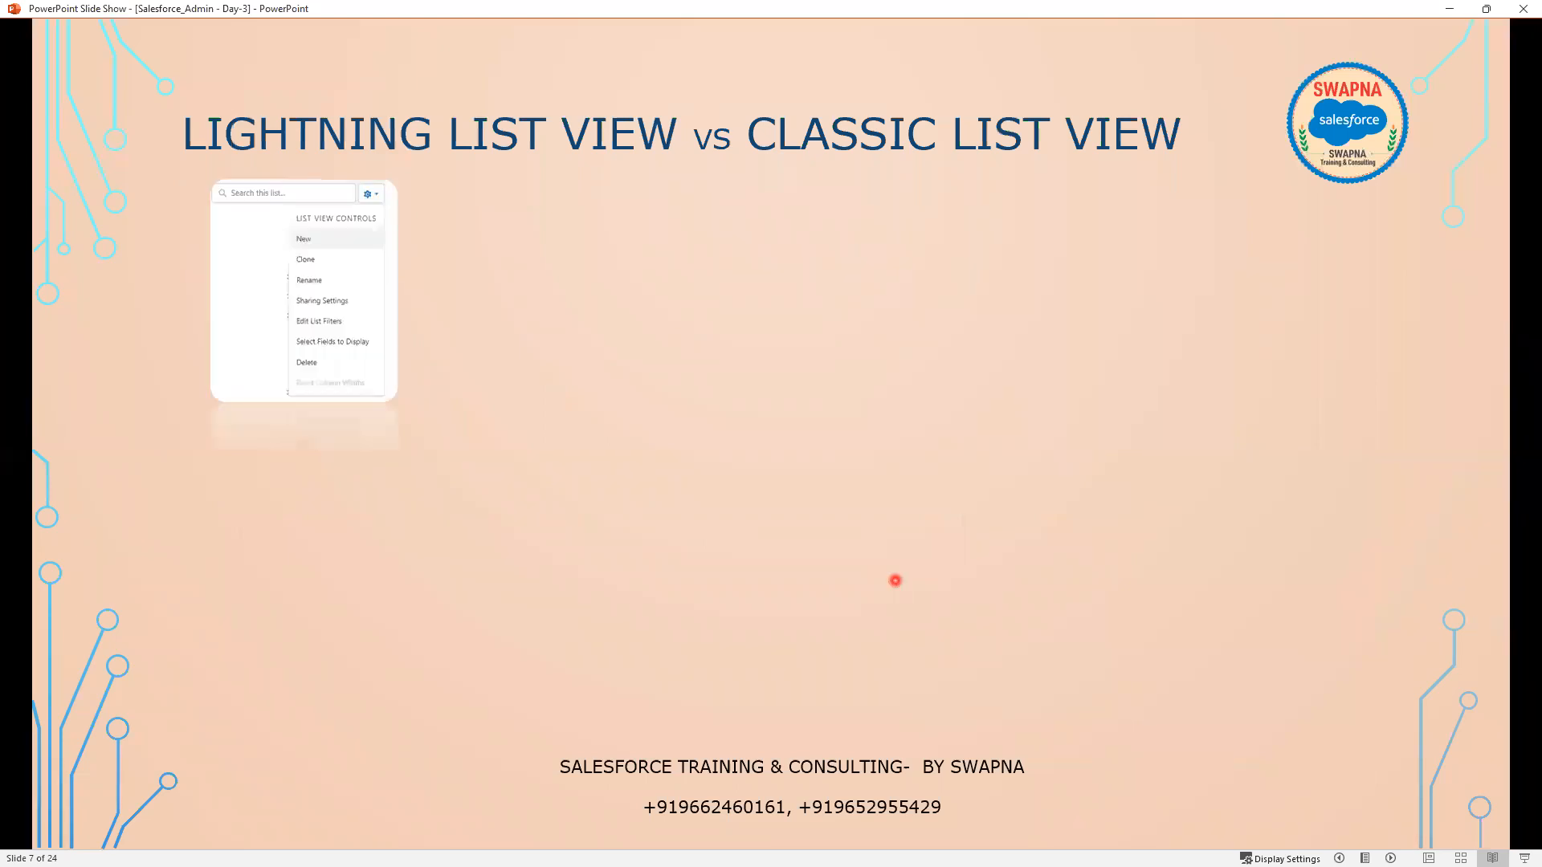
{"action": "left_click", "coordinate": [279, 351]}
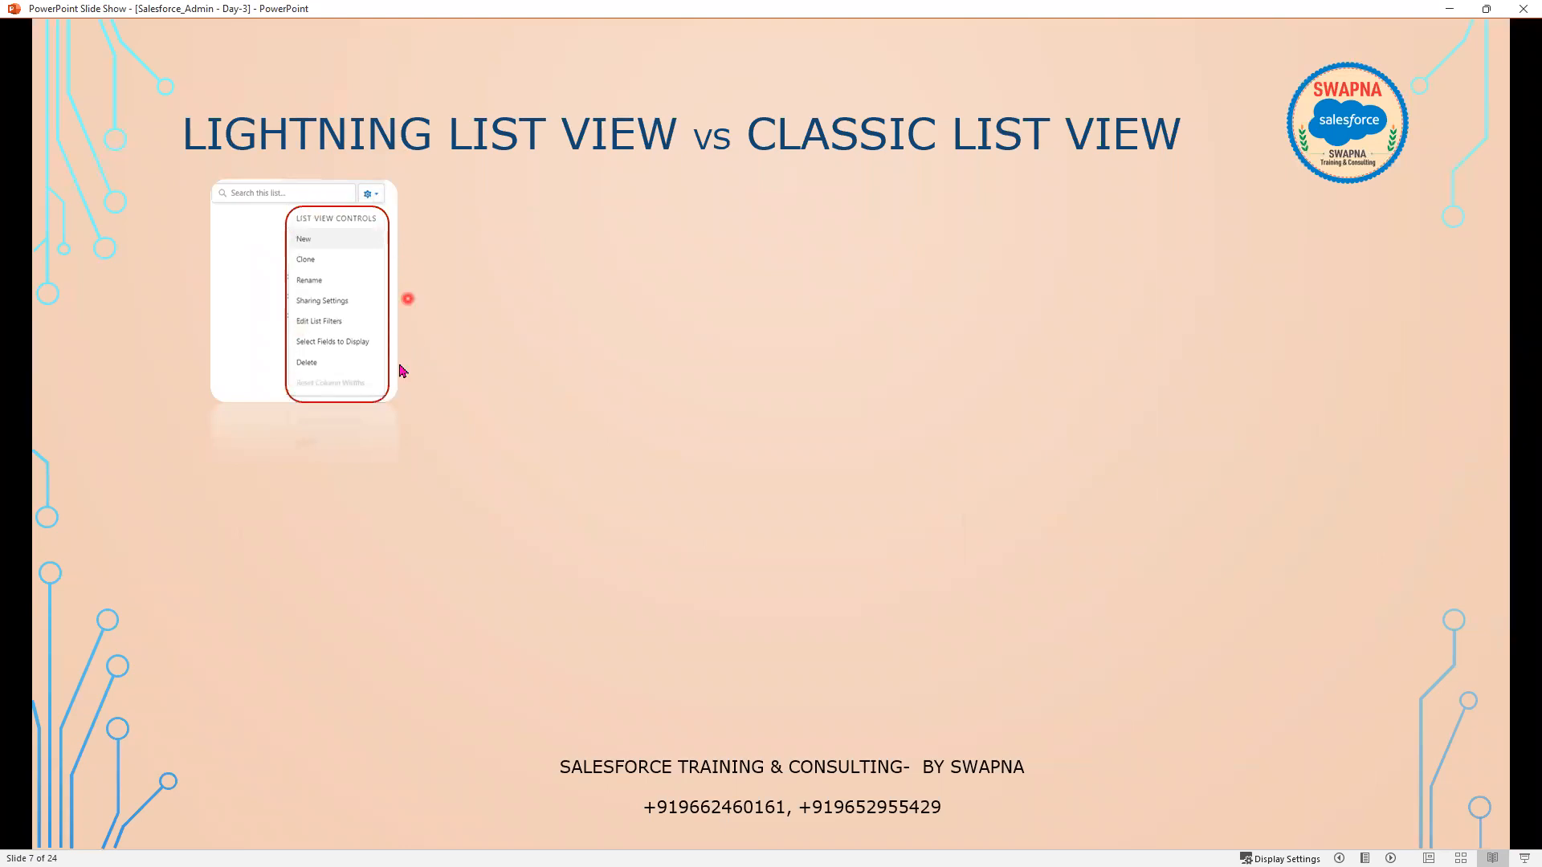
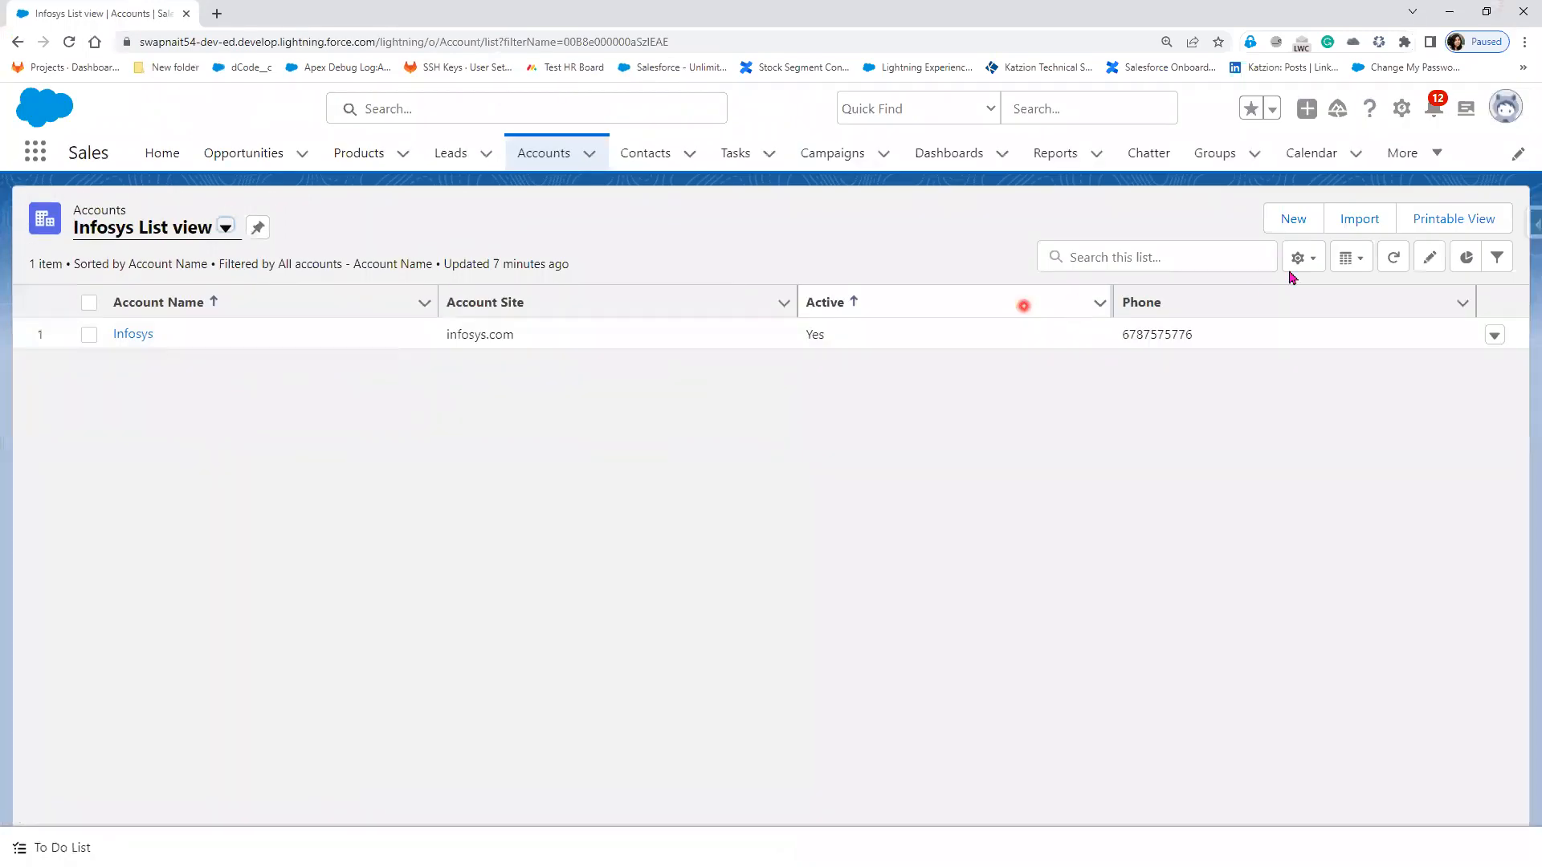
Step: Open the Infosys accounts list view's controls menu, then go to the Contacts tab
{"action": "left_click", "coordinate": [1306, 260]}
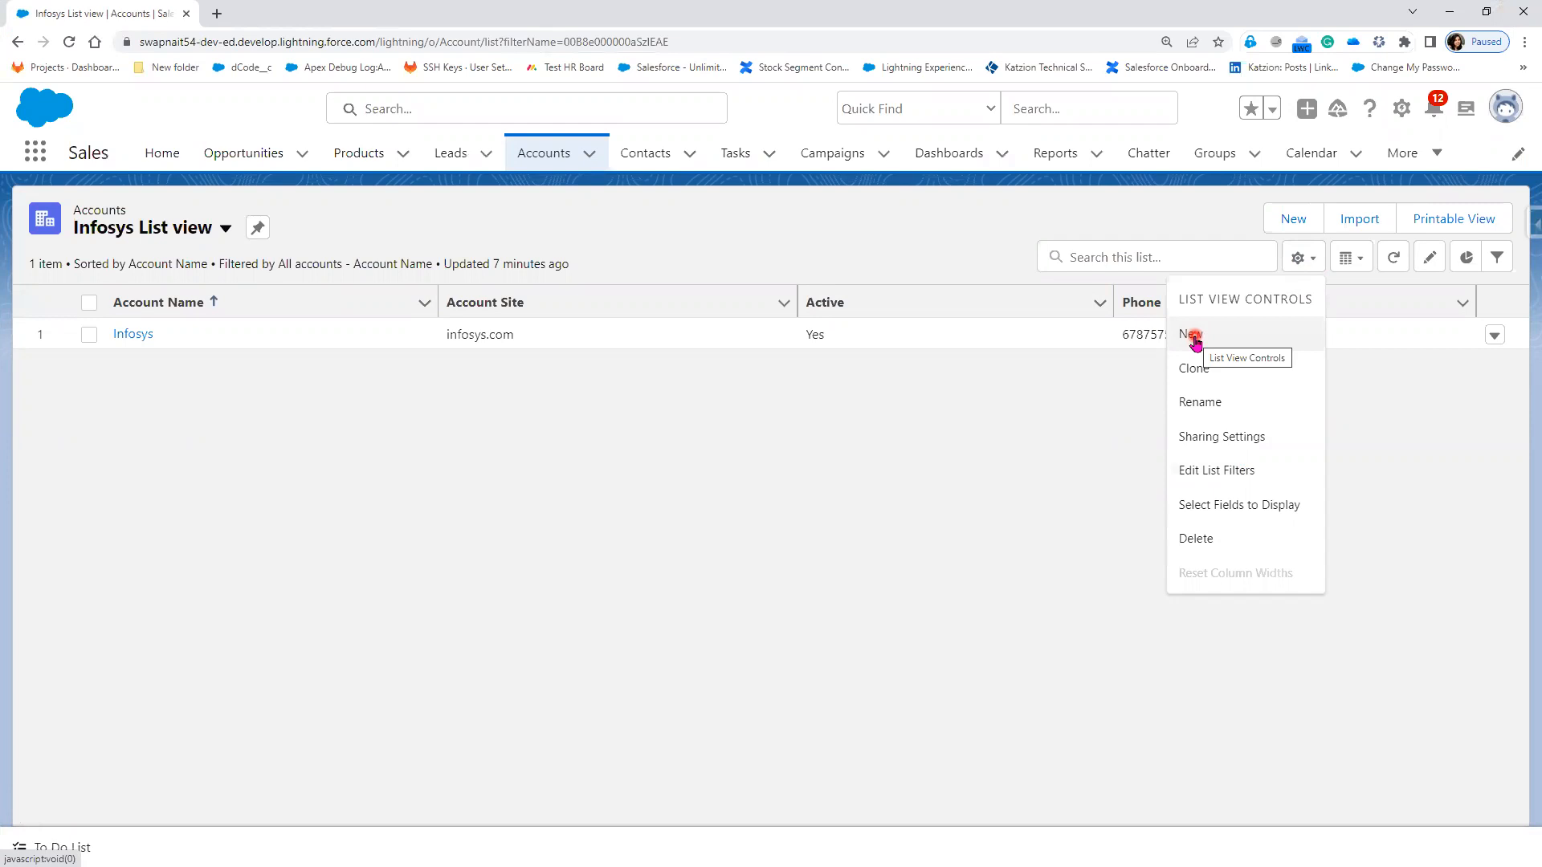
{"action": "left_click", "coordinate": [642, 161]}
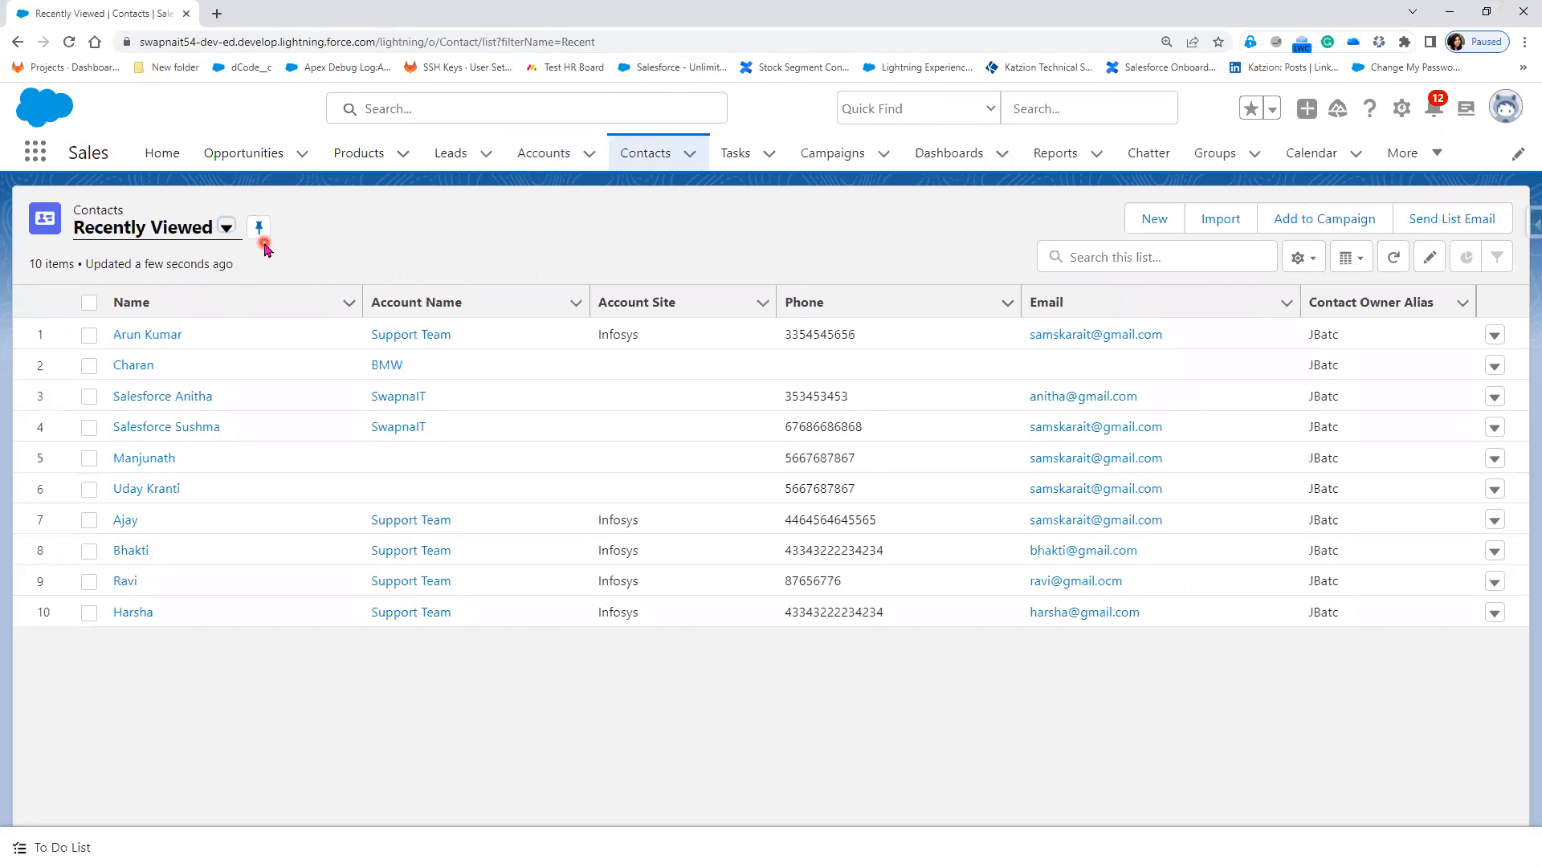
Step: Switch to the Birthdays This Month contacts view and look over its list view controls
{"action": "left_click", "coordinate": [225, 239]}
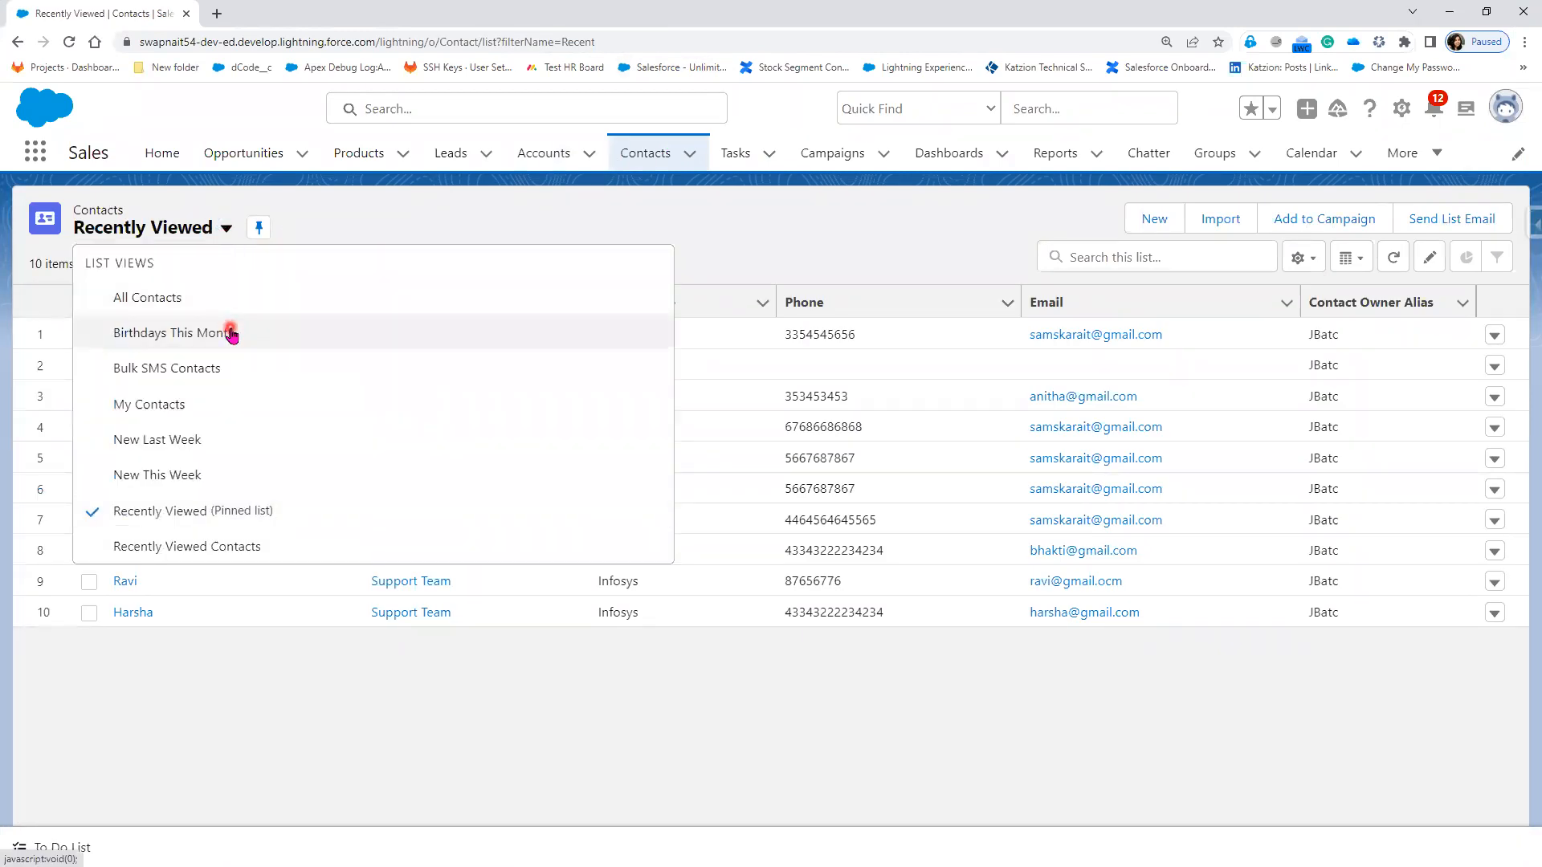
{"action": "left_click", "coordinate": [231, 334]}
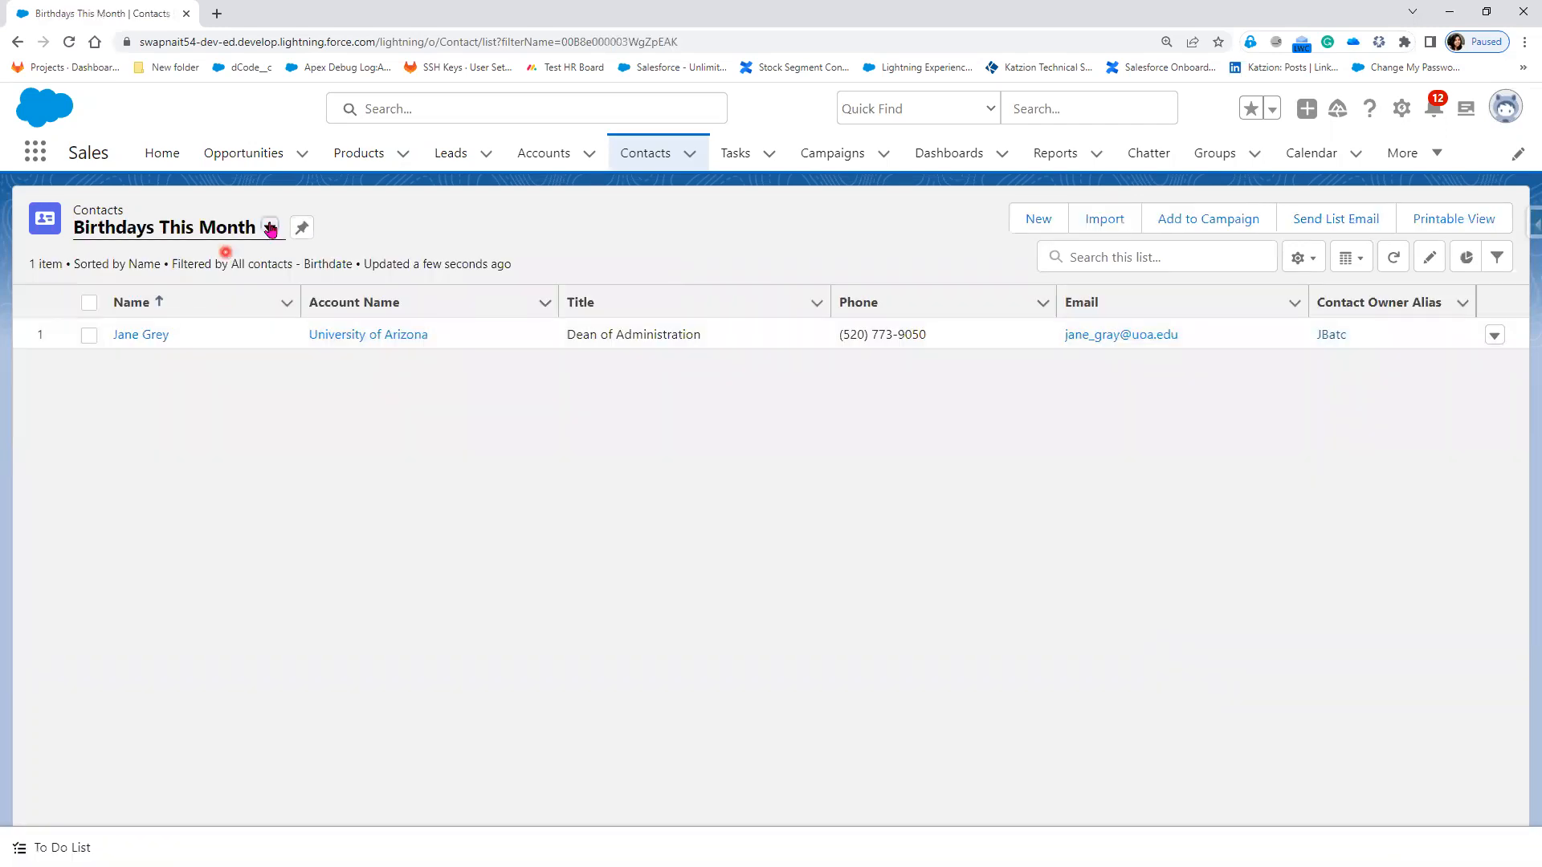
{"action": "left_click", "coordinate": [1312, 261]}
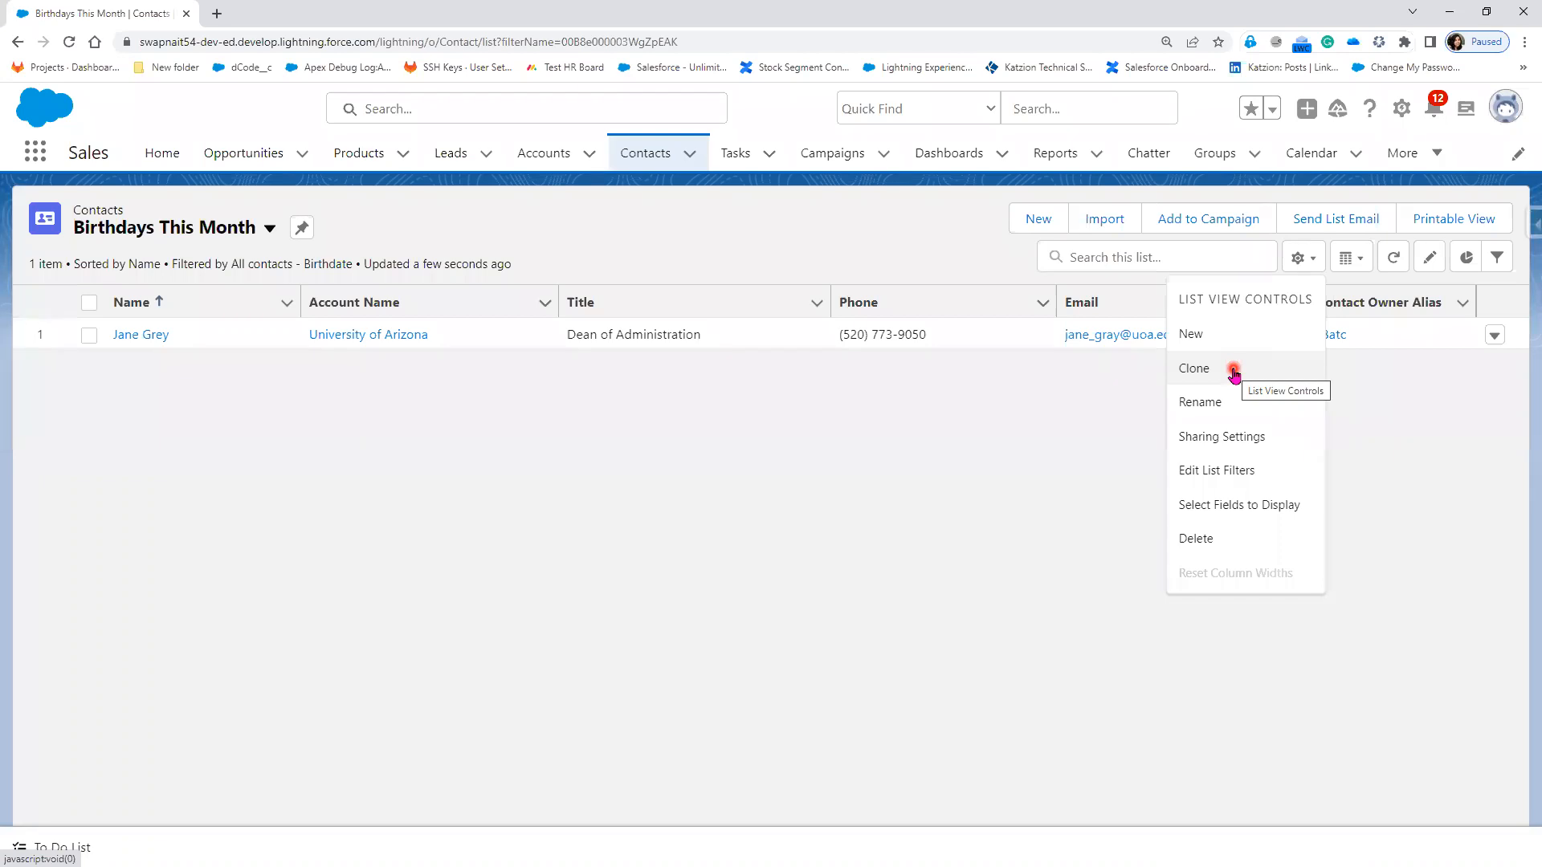
{"action": "left_click", "coordinate": [803, 377]}
Step: Switch to All Contacts, start cloning it, then cancel the clone
{"action": "left_click", "coordinate": [269, 229]}
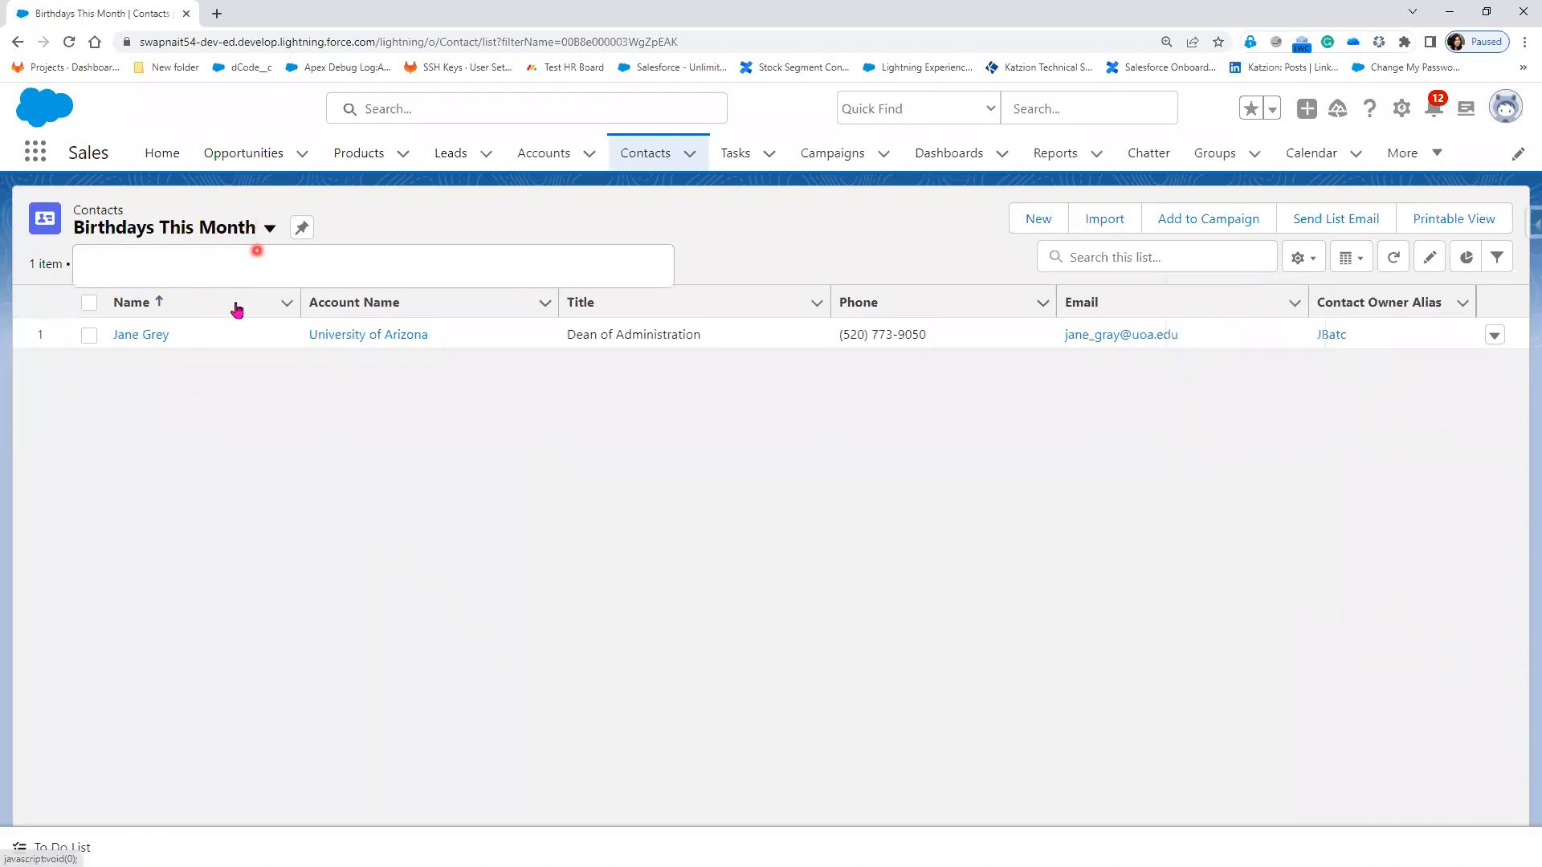
{"action": "left_click", "coordinate": [207, 297]}
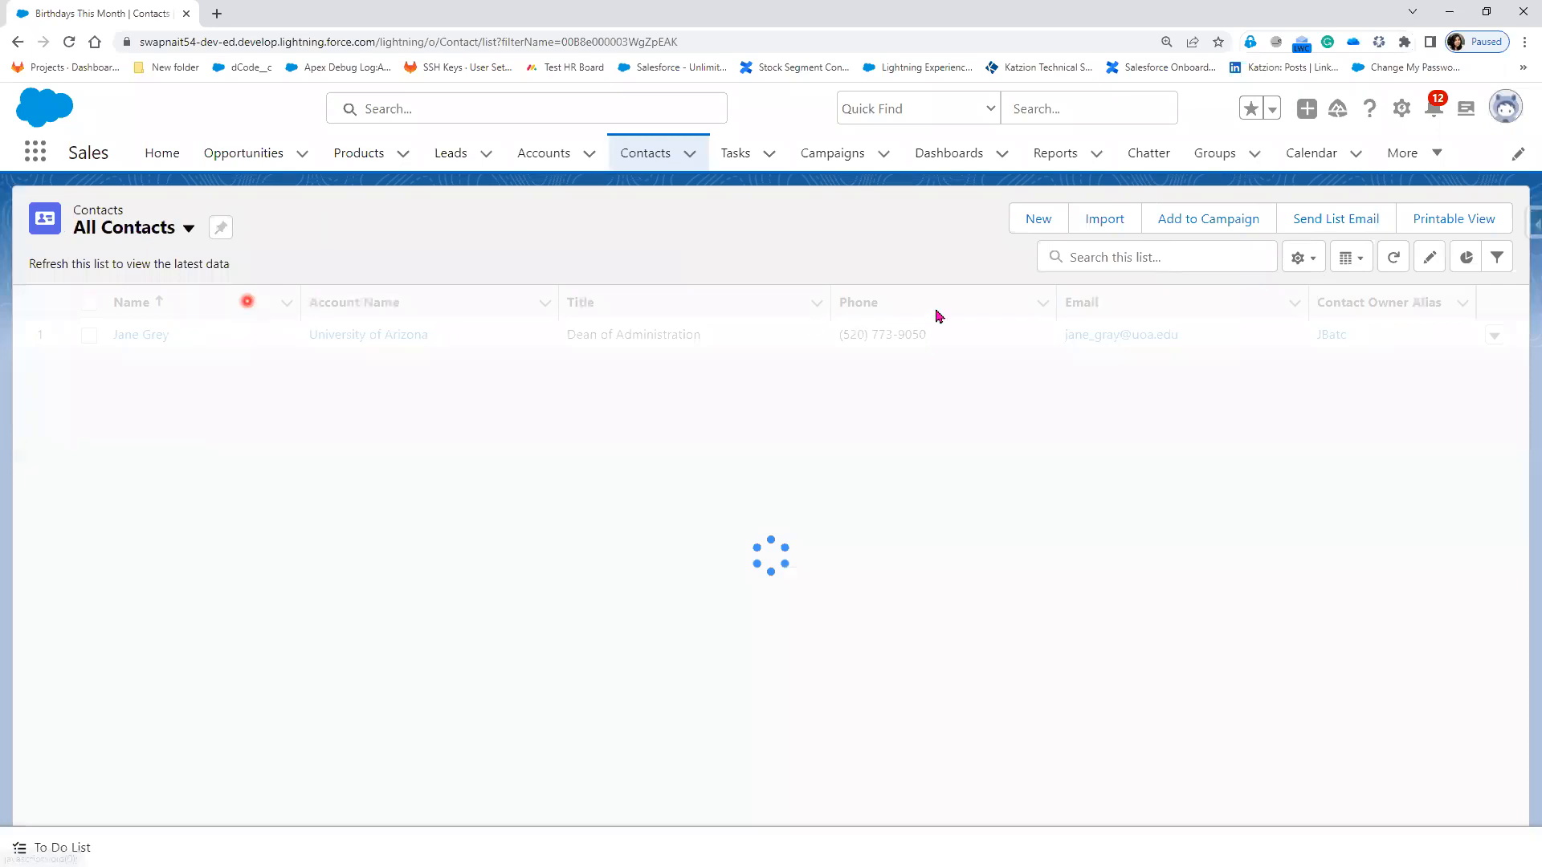
{"action": "left_click", "coordinate": [1302, 257]}
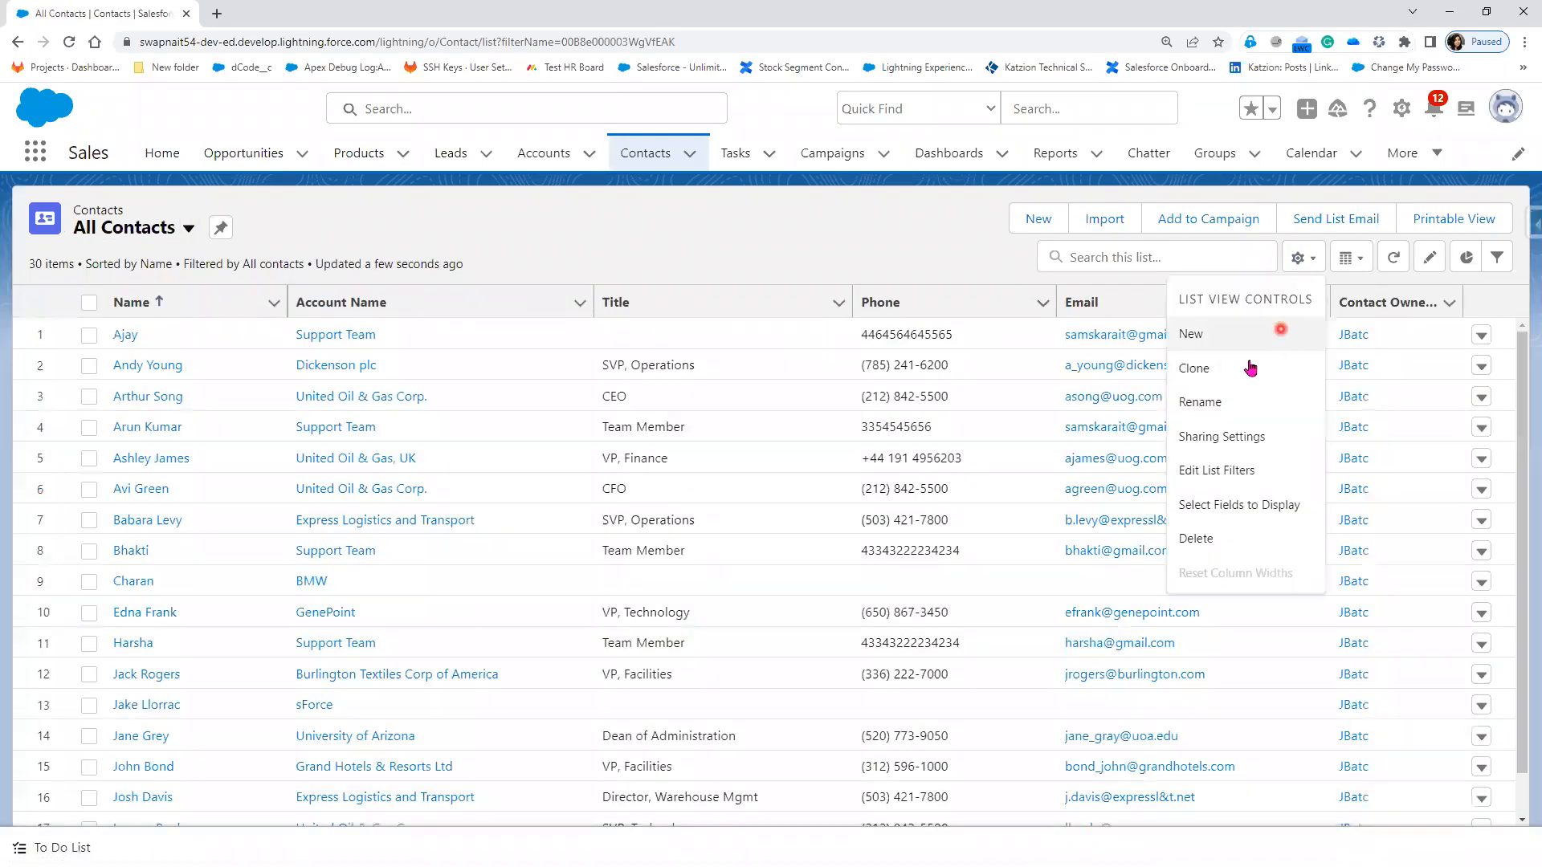
{"action": "left_click", "coordinate": [1244, 369]}
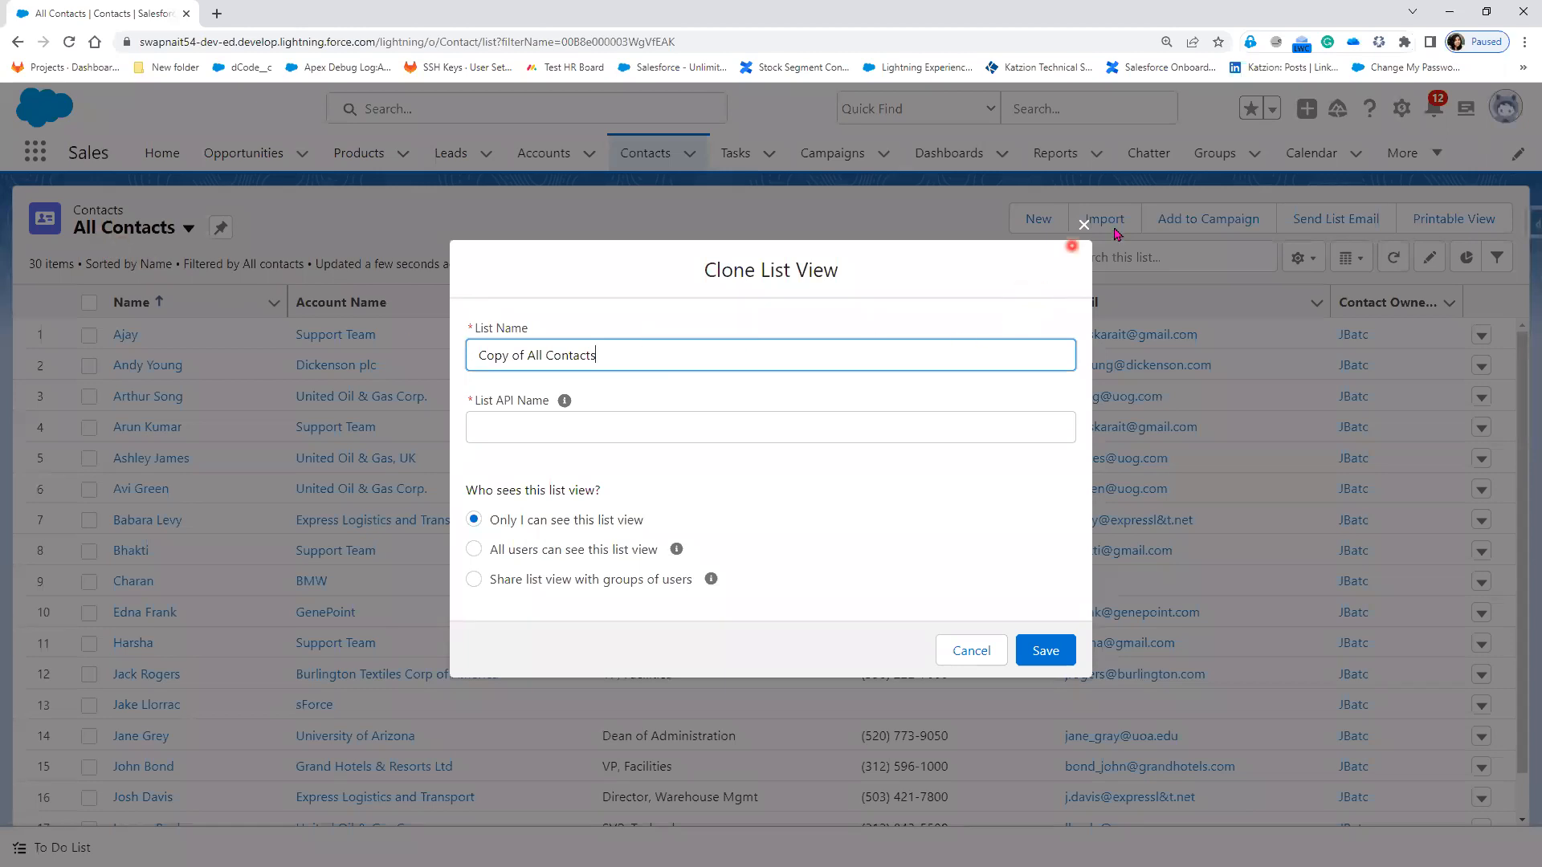
{"action": "left_click", "coordinate": [1082, 233]}
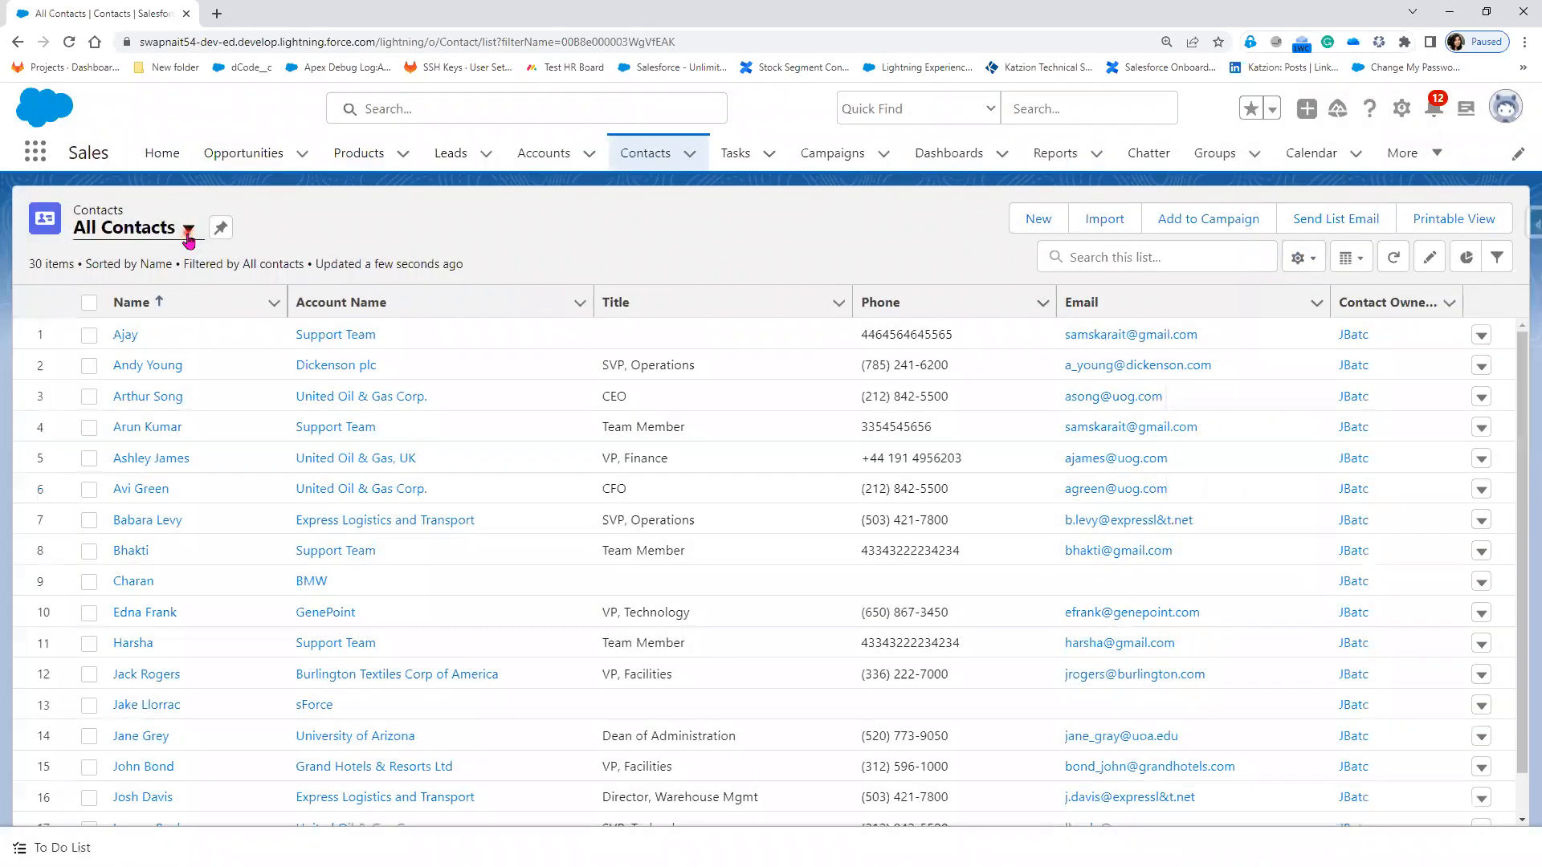
Step: Return to the Birthdays This Month view and open its list view controls
{"action": "left_click", "coordinate": [187, 229]}
{"action": "left_click", "coordinate": [187, 332]}
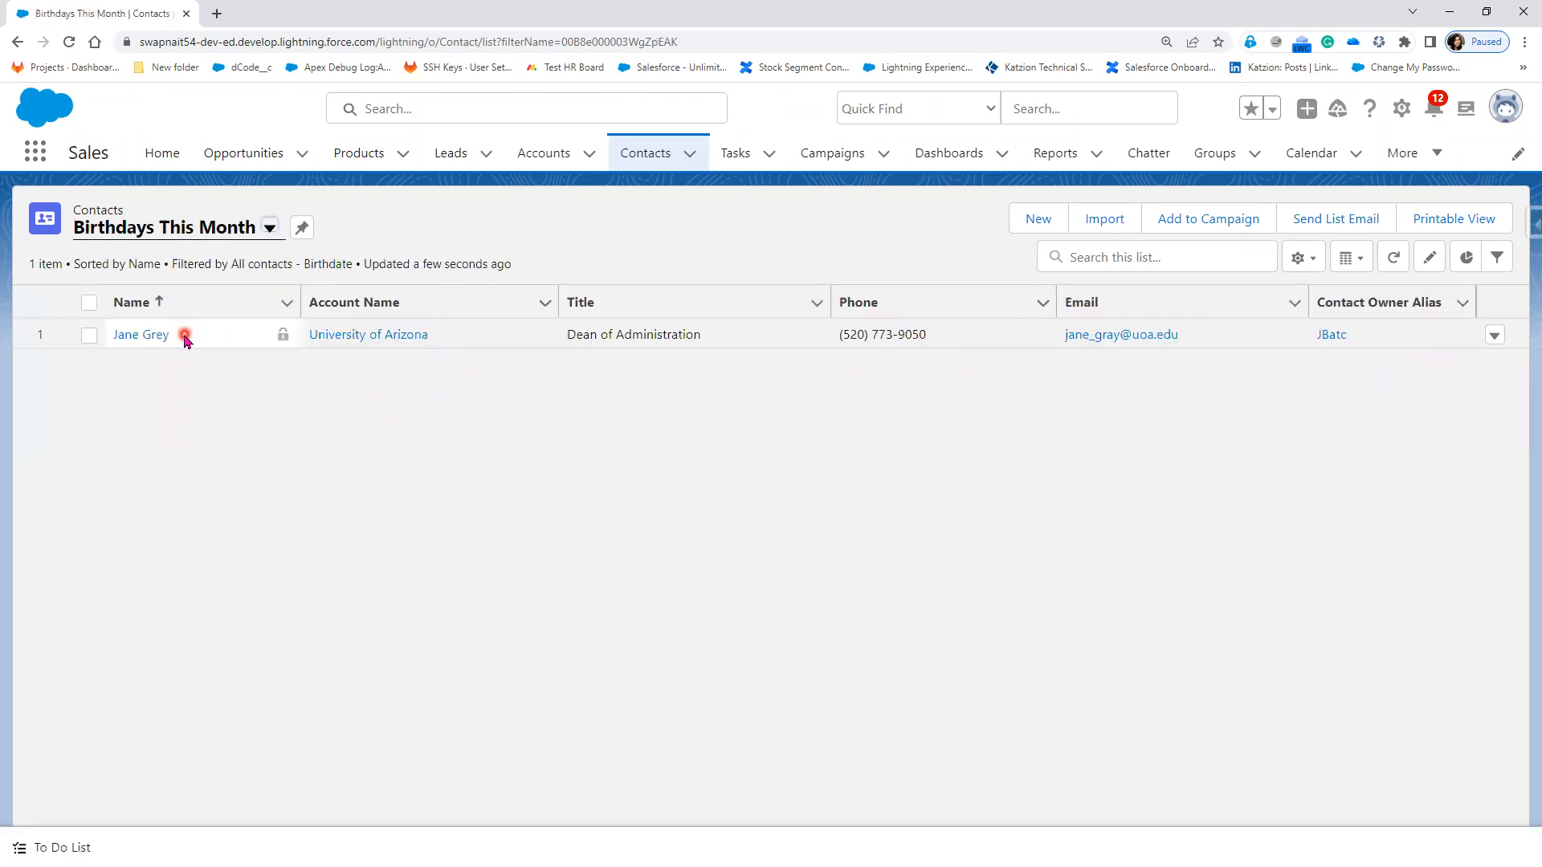
{"action": "left_click", "coordinate": [1303, 258]}
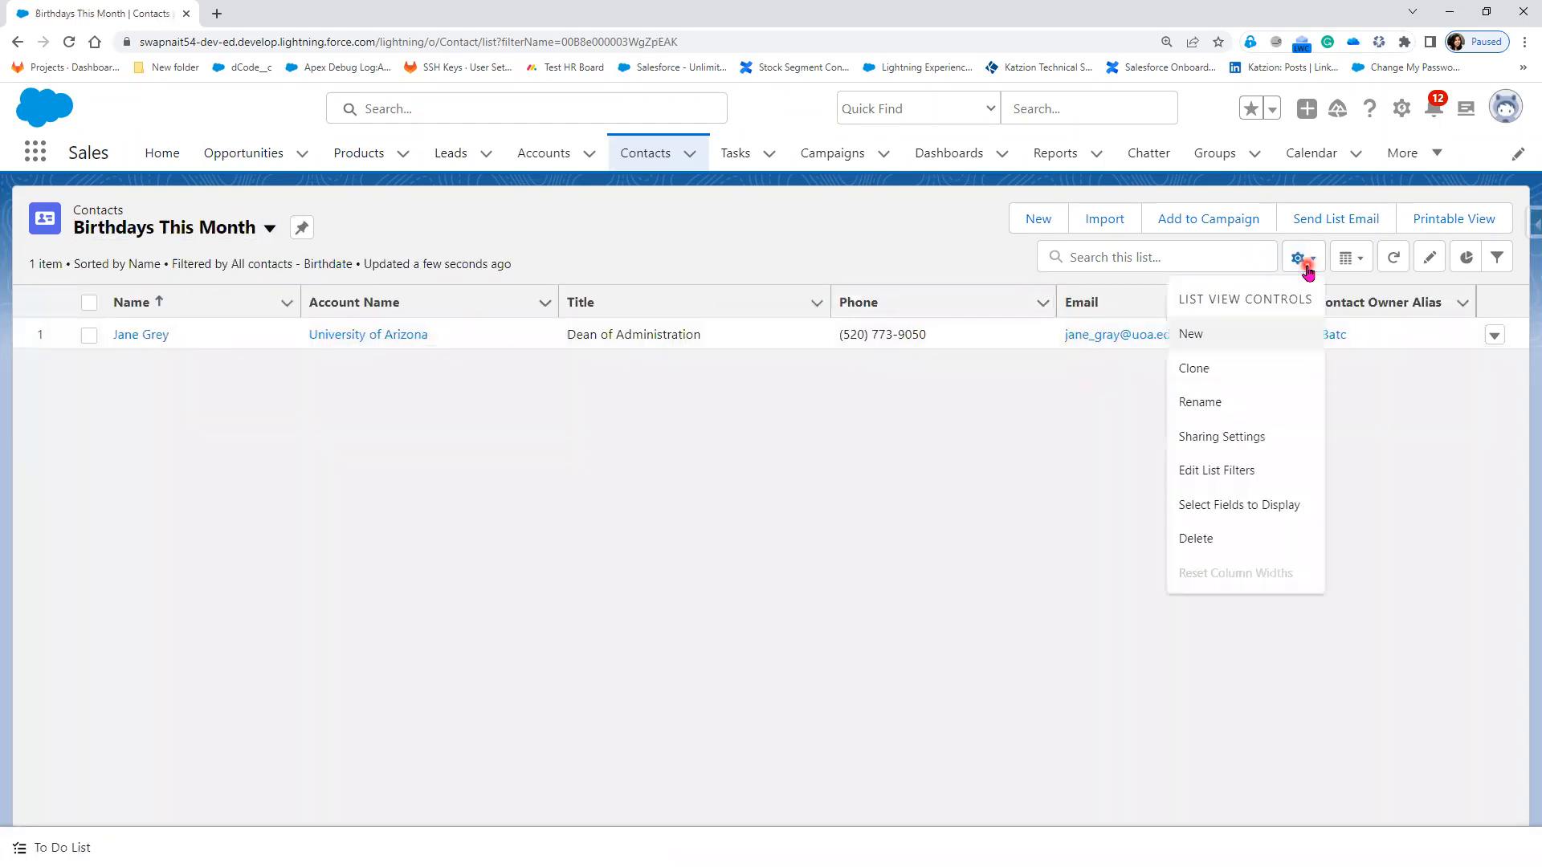
Step: Clone Birthdays This Month and rename the copy to 'Today's Birthday'
{"action": "left_click", "coordinate": [1227, 371]}
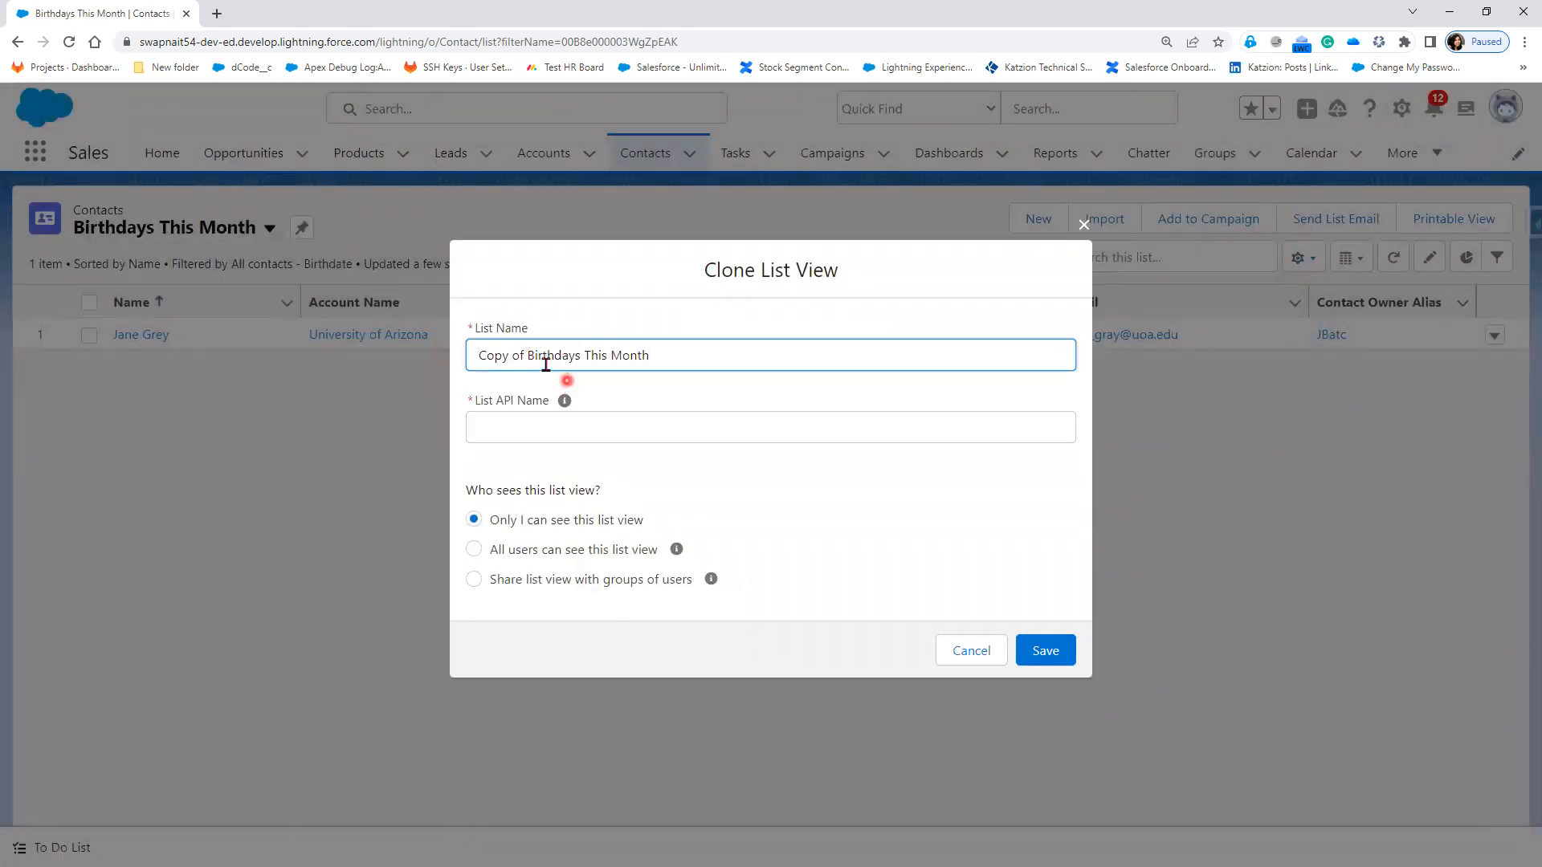
{"action": "left_click_drag", "start_coordinate": [528, 355], "coordinate": [452, 361]}
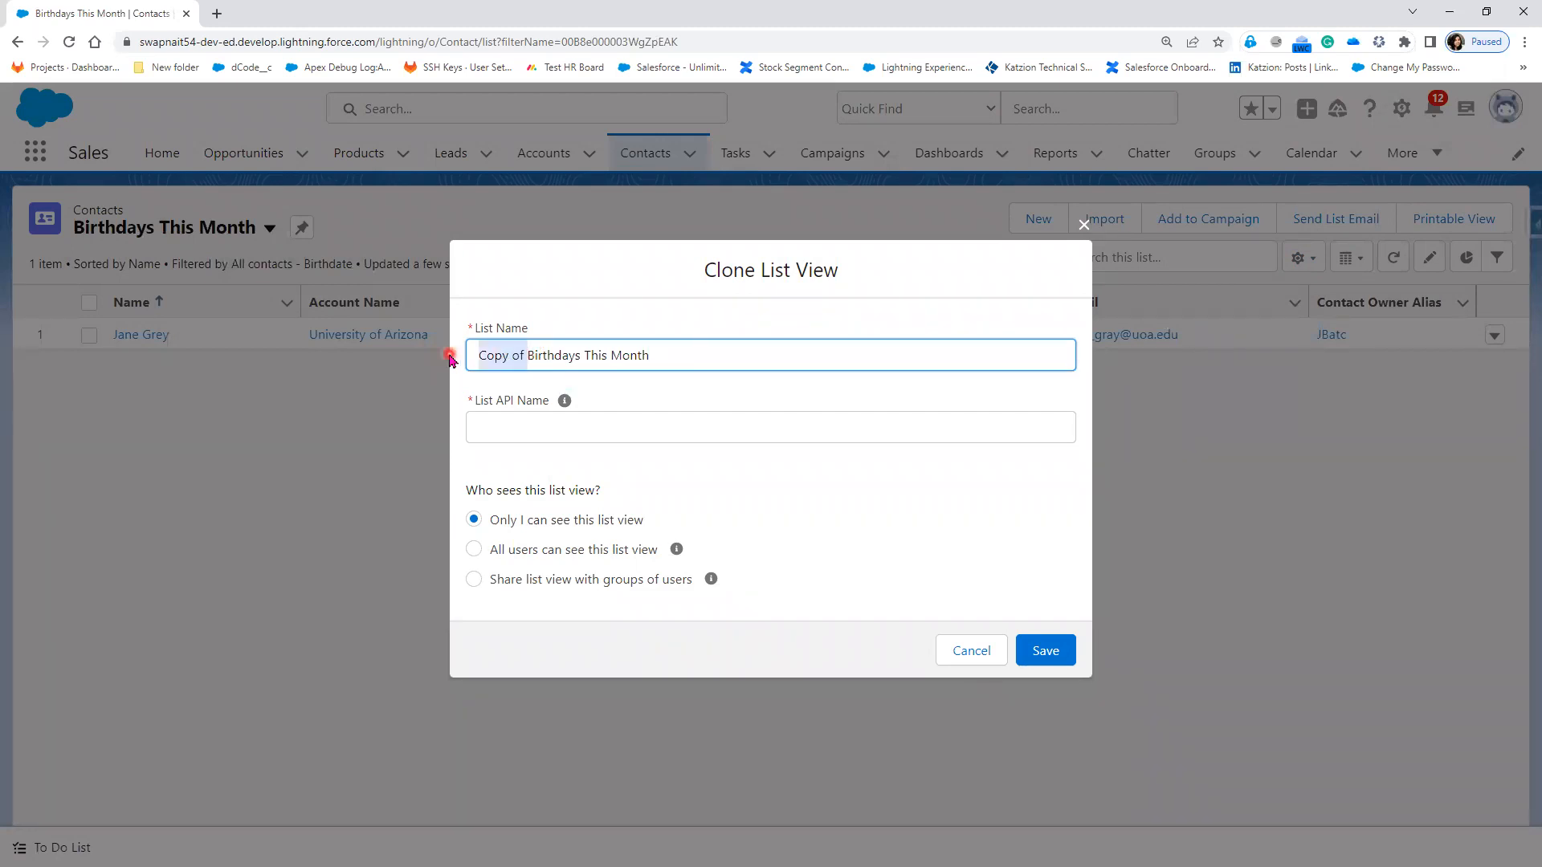
{"action": "key", "text": "BackSpace"}
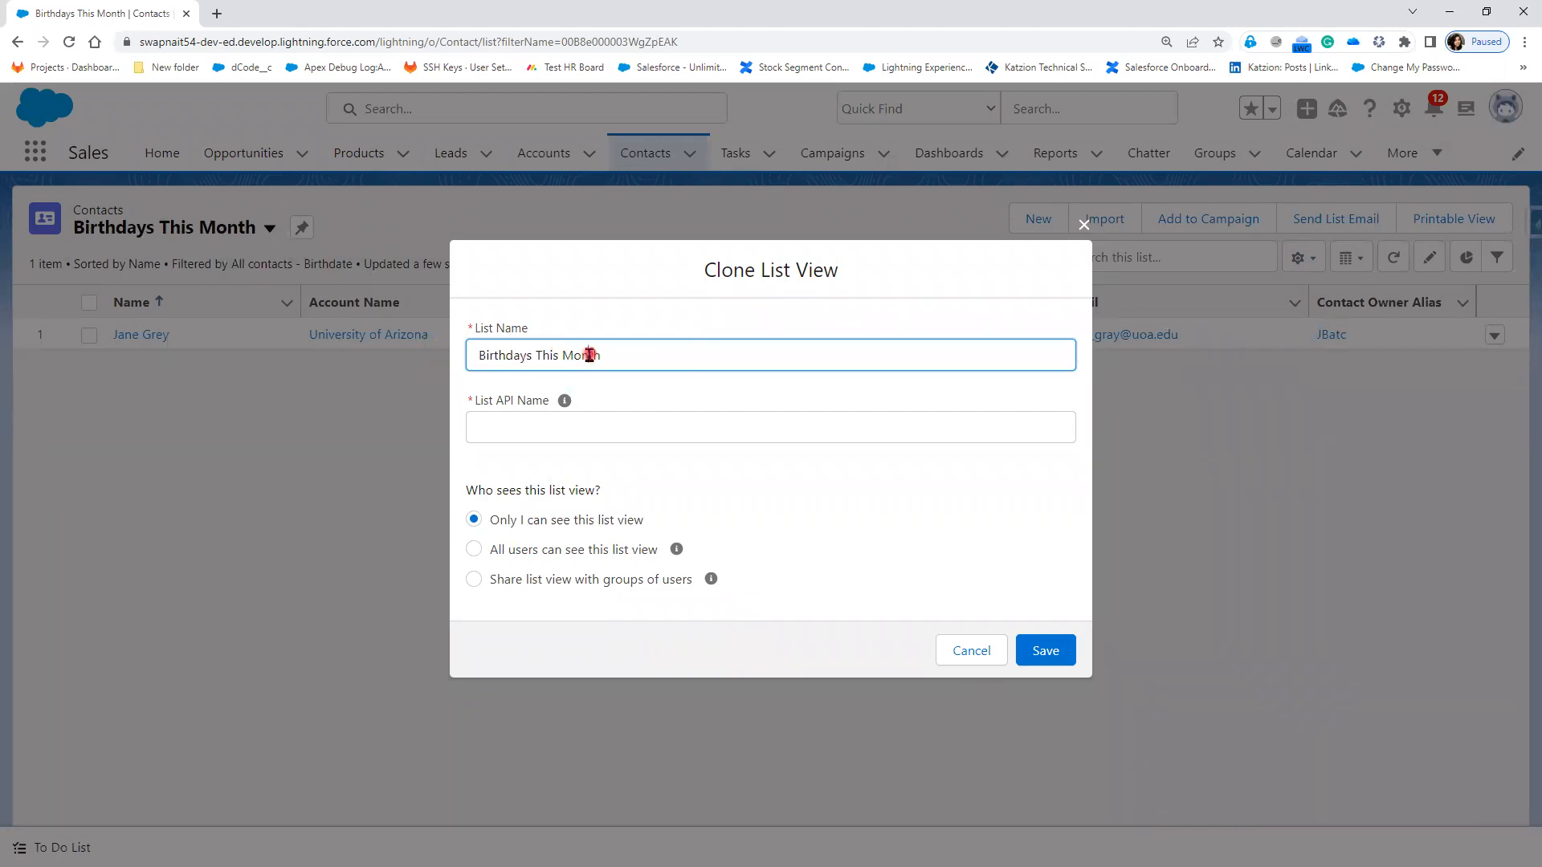
{"action": "left_click_drag", "start_coordinate": [623, 355], "coordinate": [530, 356]}
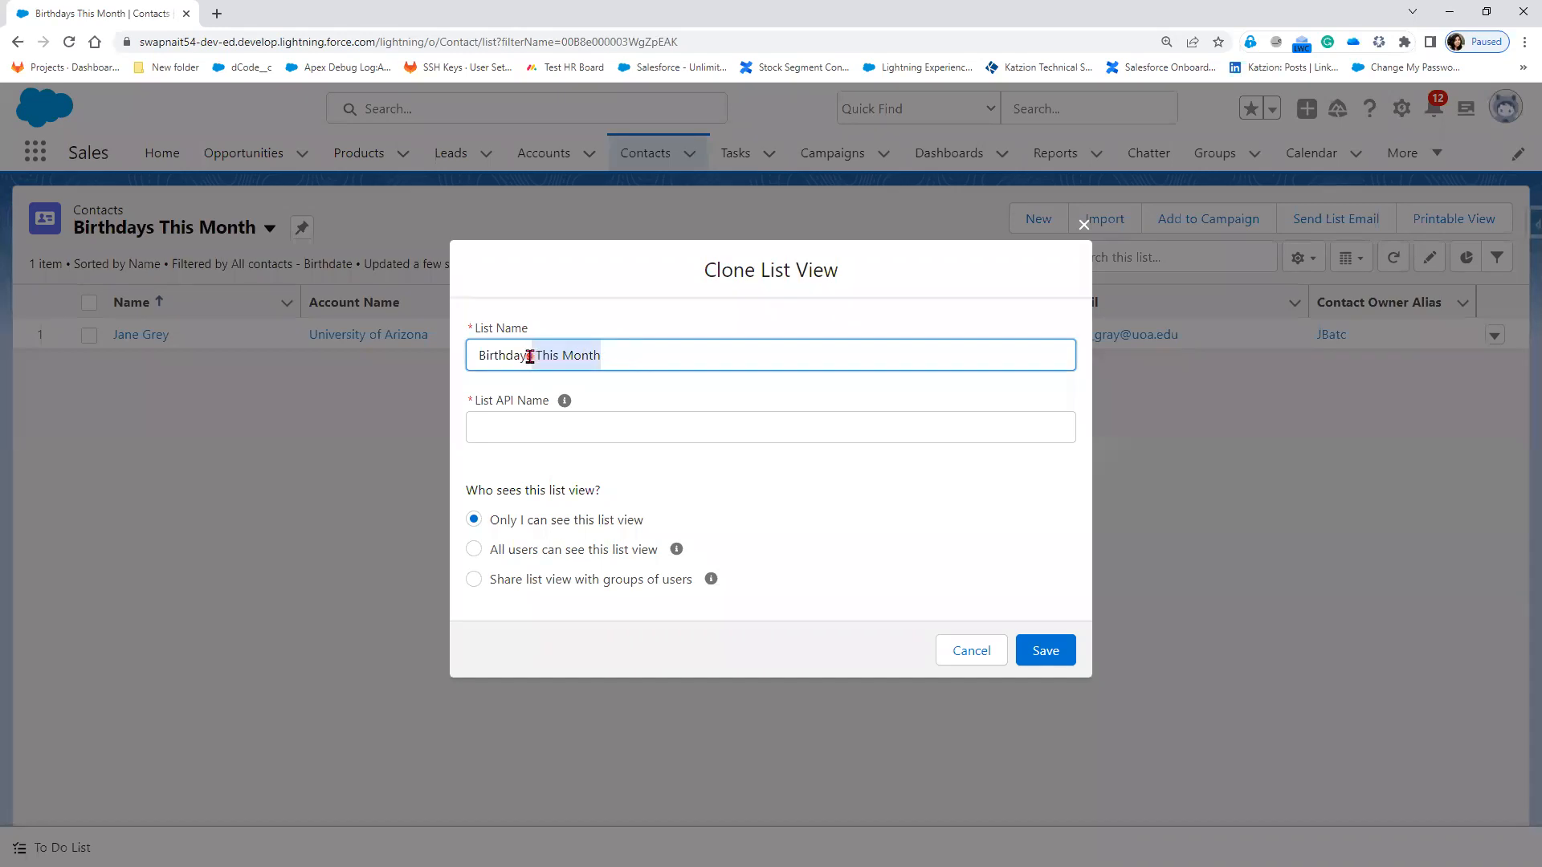
{"action": "key", "text": "BackSpace"}
{"action": "key", "text": "BackSpace"}
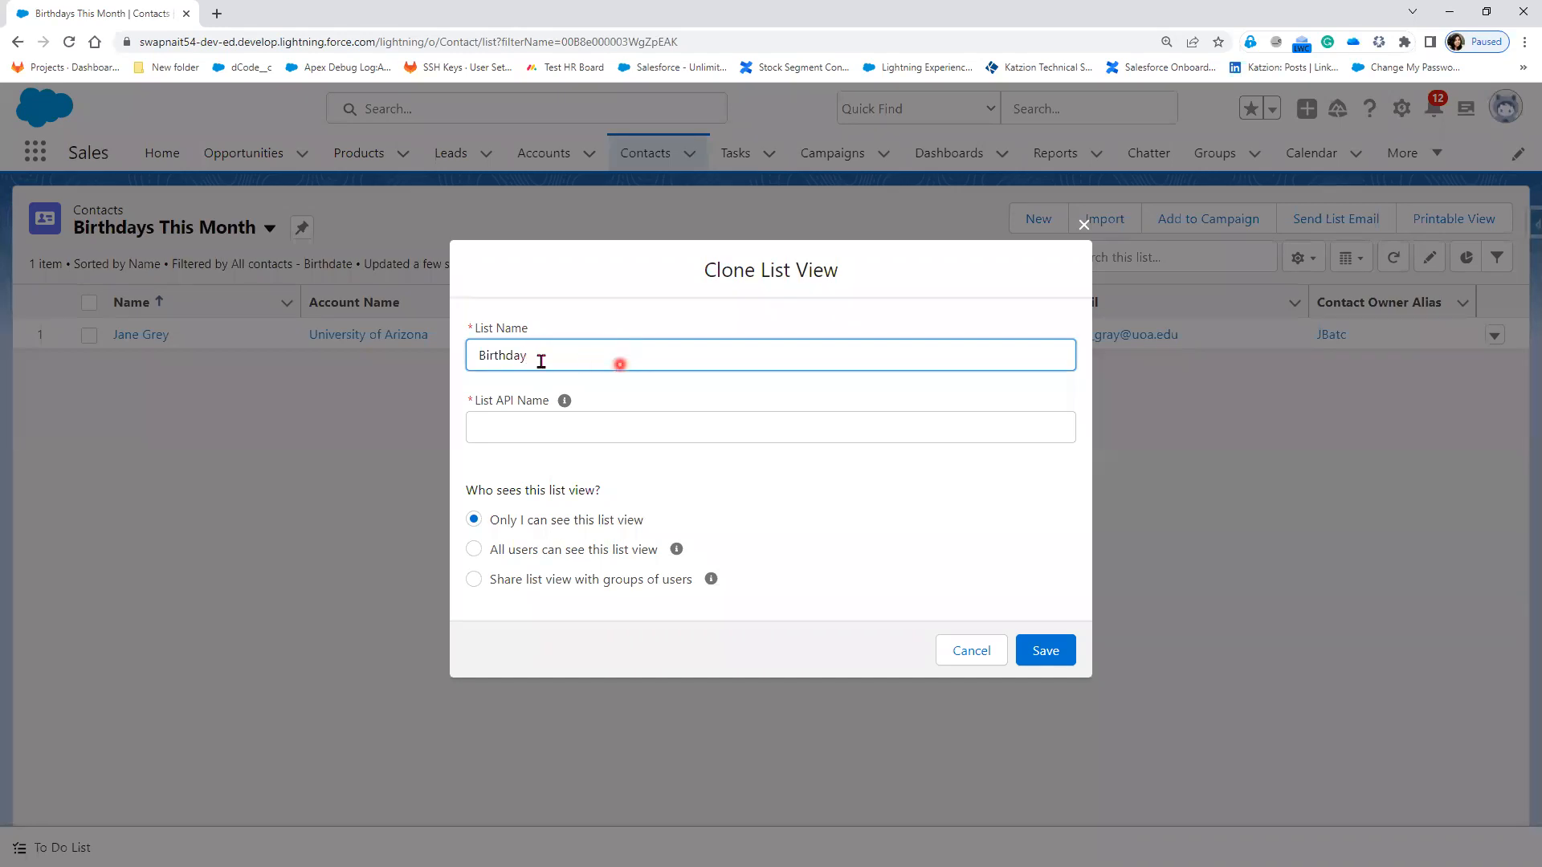
{"action": "left_click", "coordinate": [475, 355]}
{"action": "type", "text": "Today"}
{"action": "key", "text": "Left"}
{"action": "type", "text": "'s"}
{"action": "left_click", "coordinate": [791, 515]}
Step: Check the generated API name, make the view visible to all users, and save
{"action": "left_click", "coordinate": [516, 355]}
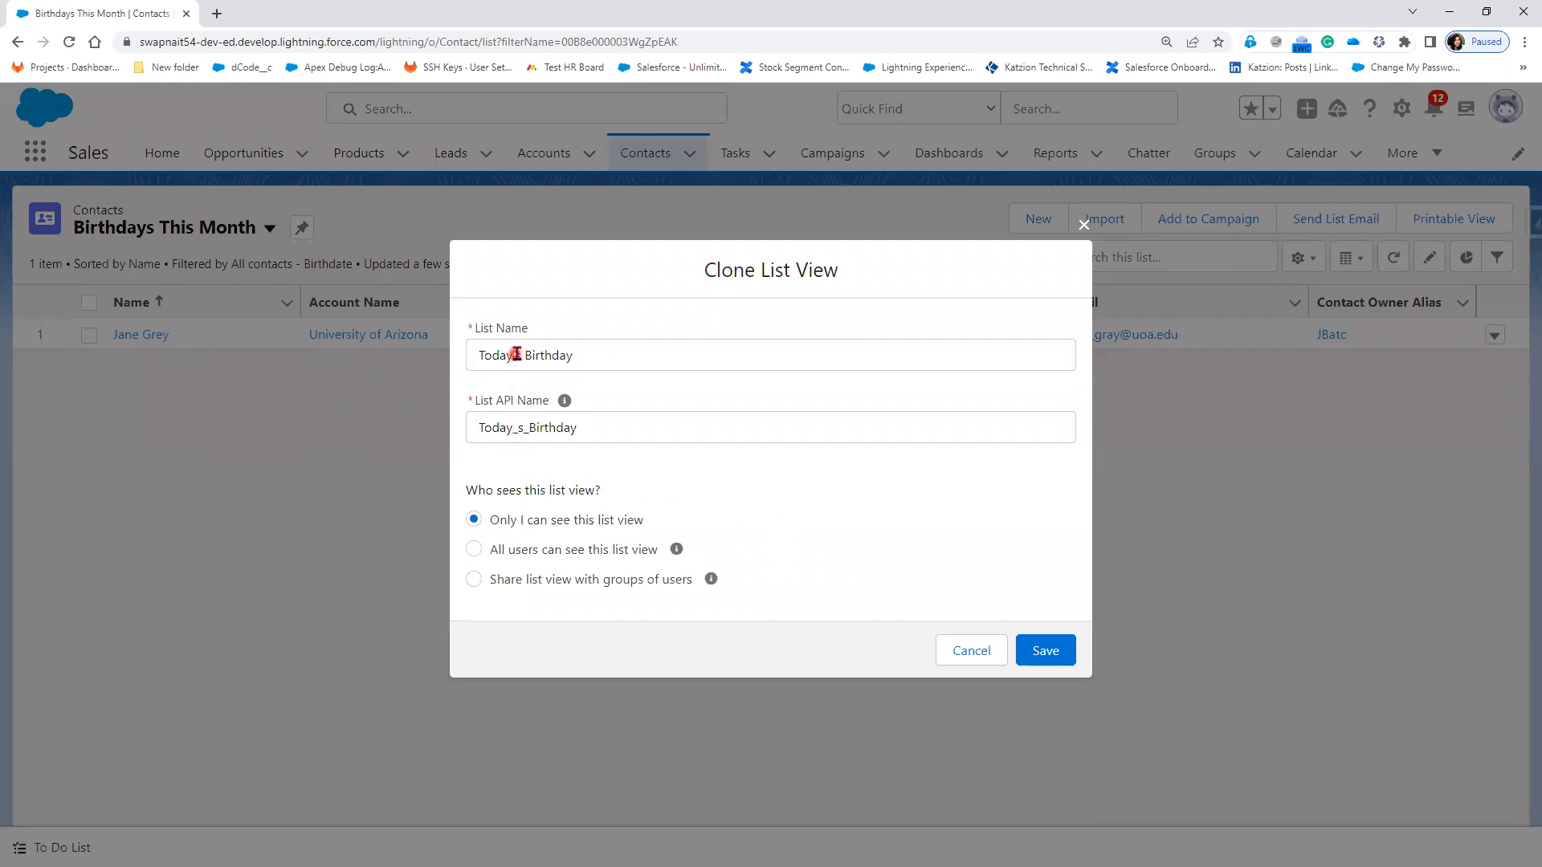
{"action": "left_click", "coordinate": [517, 434]}
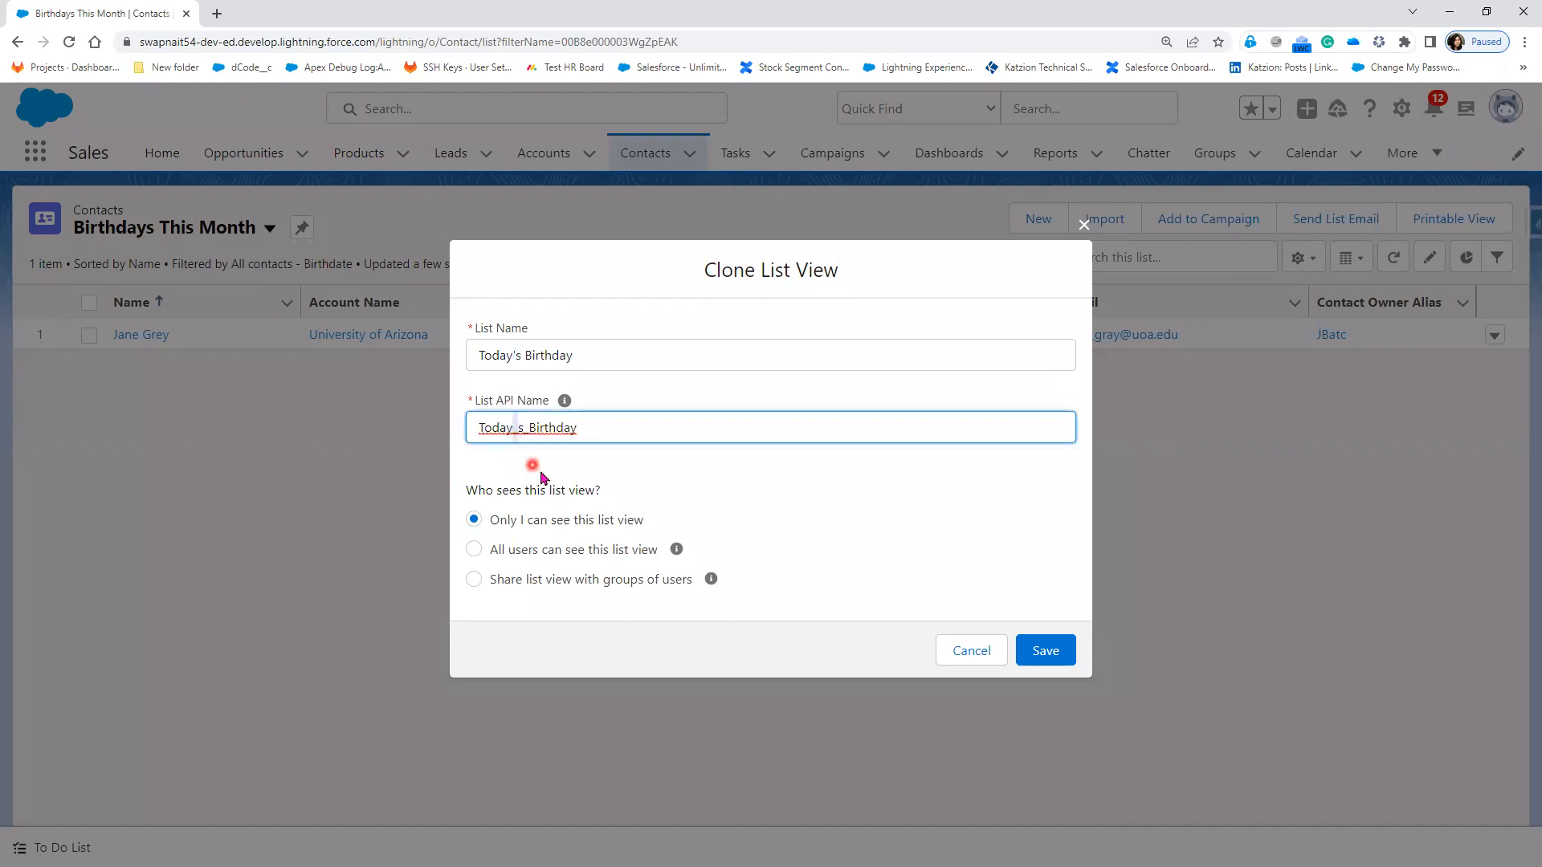
{"action": "left_click", "coordinate": [529, 431]}
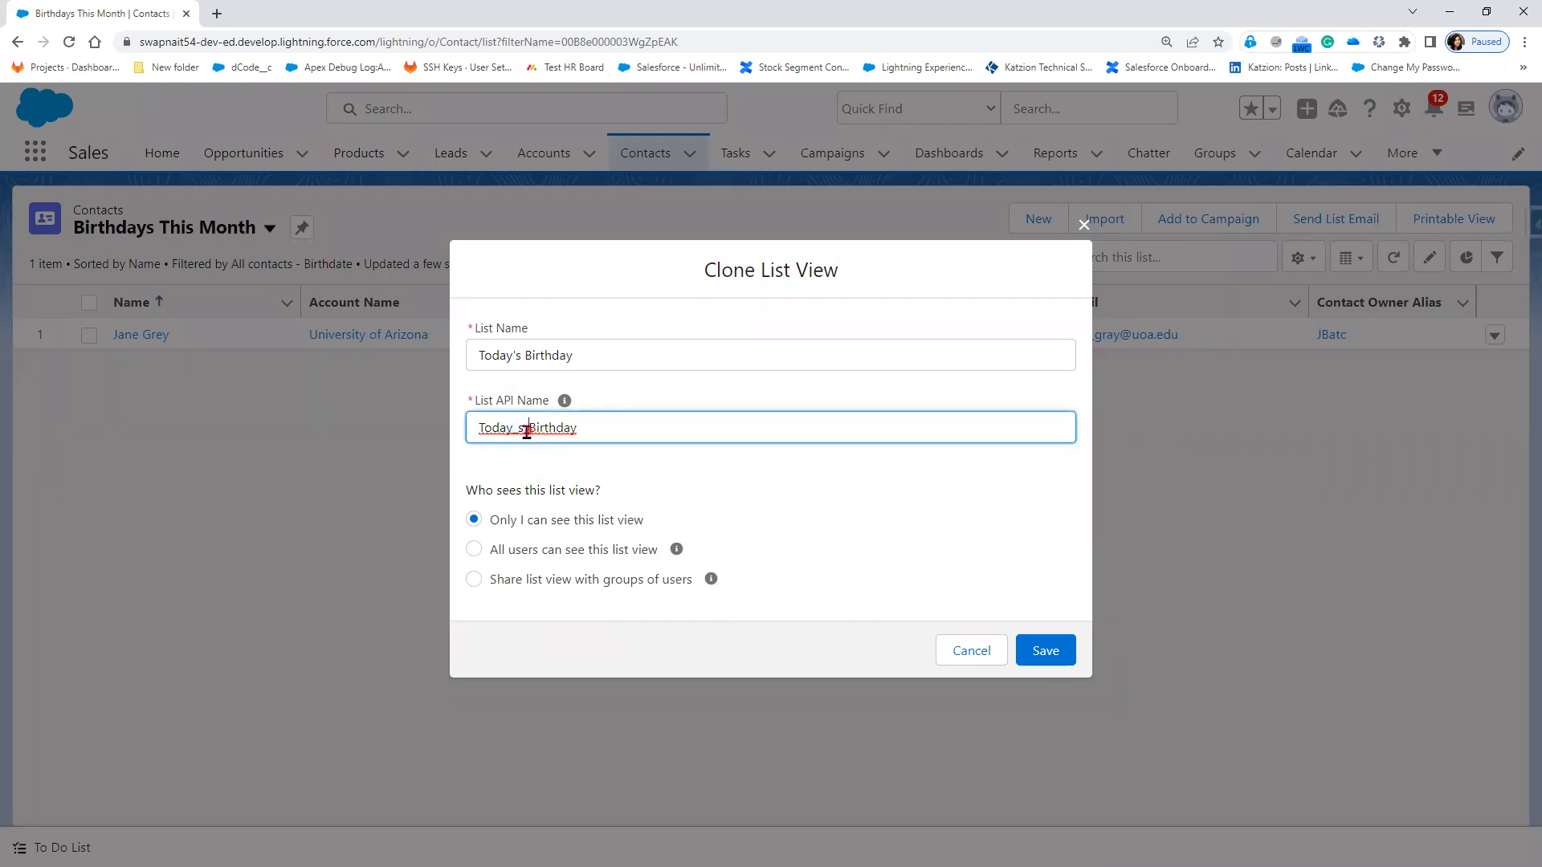
{"action": "left_click", "coordinate": [535, 549]}
{"action": "left_click", "coordinate": [1046, 657]}
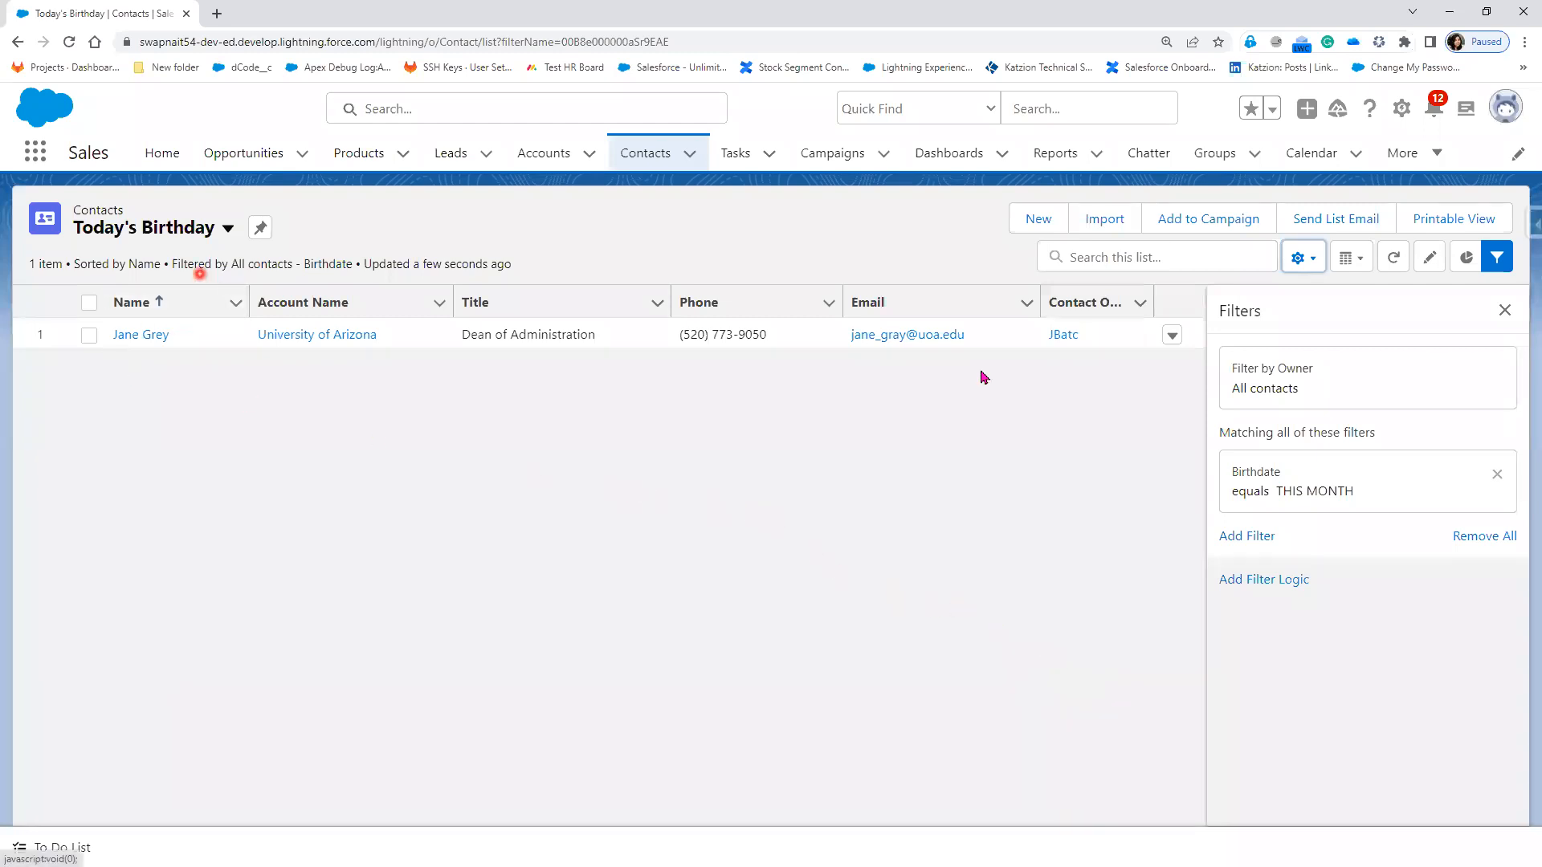
Step: Change the Birthdate filter value from THIS MONTH to TODAY
{"action": "left_click", "coordinate": [1361, 464]}
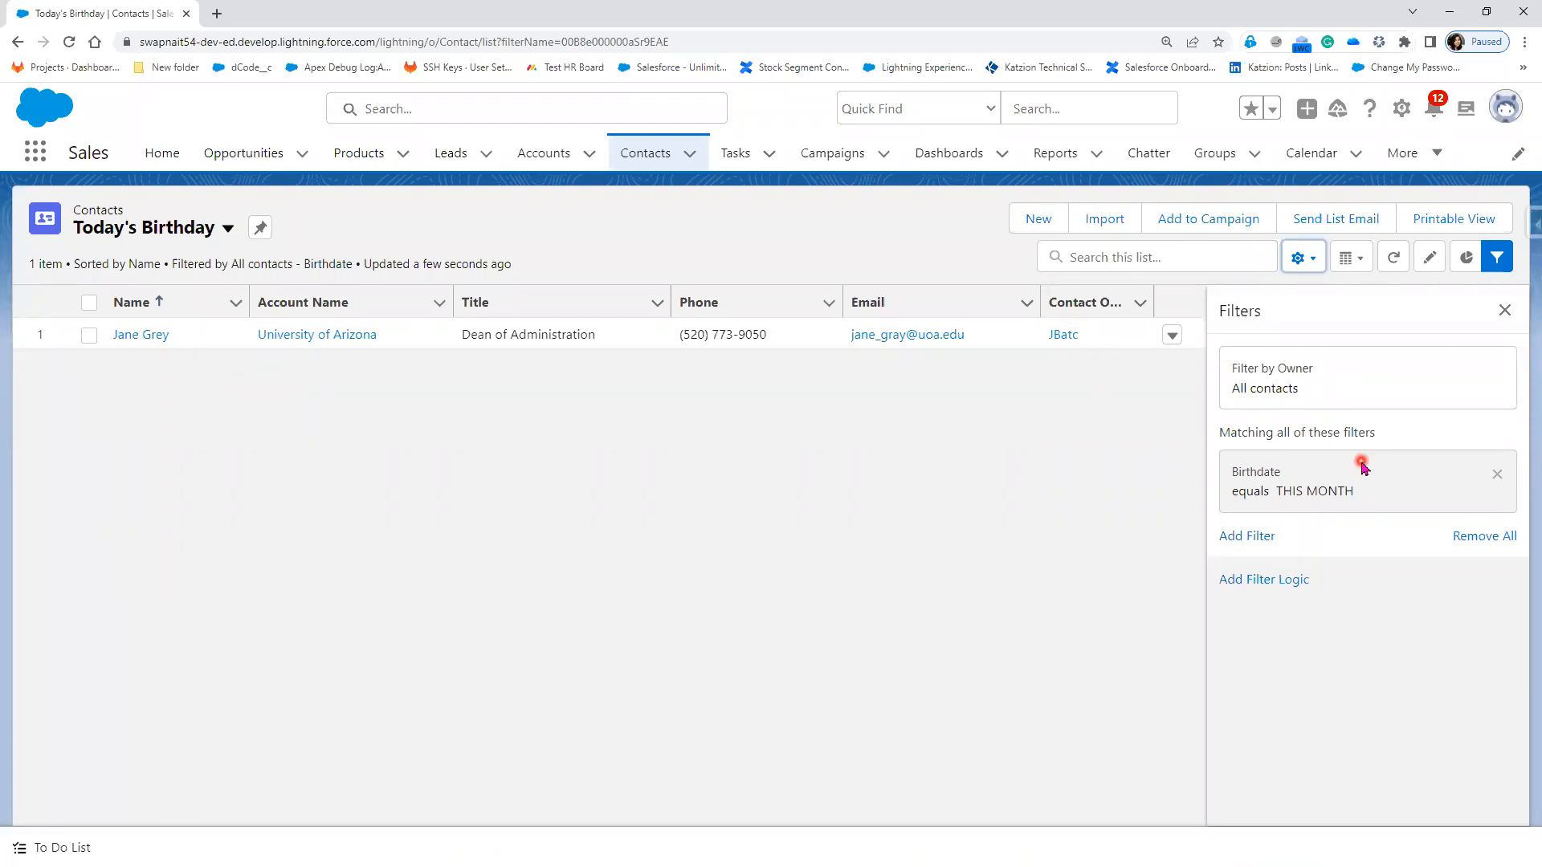
{"action": "left_click", "coordinate": [1356, 471]}
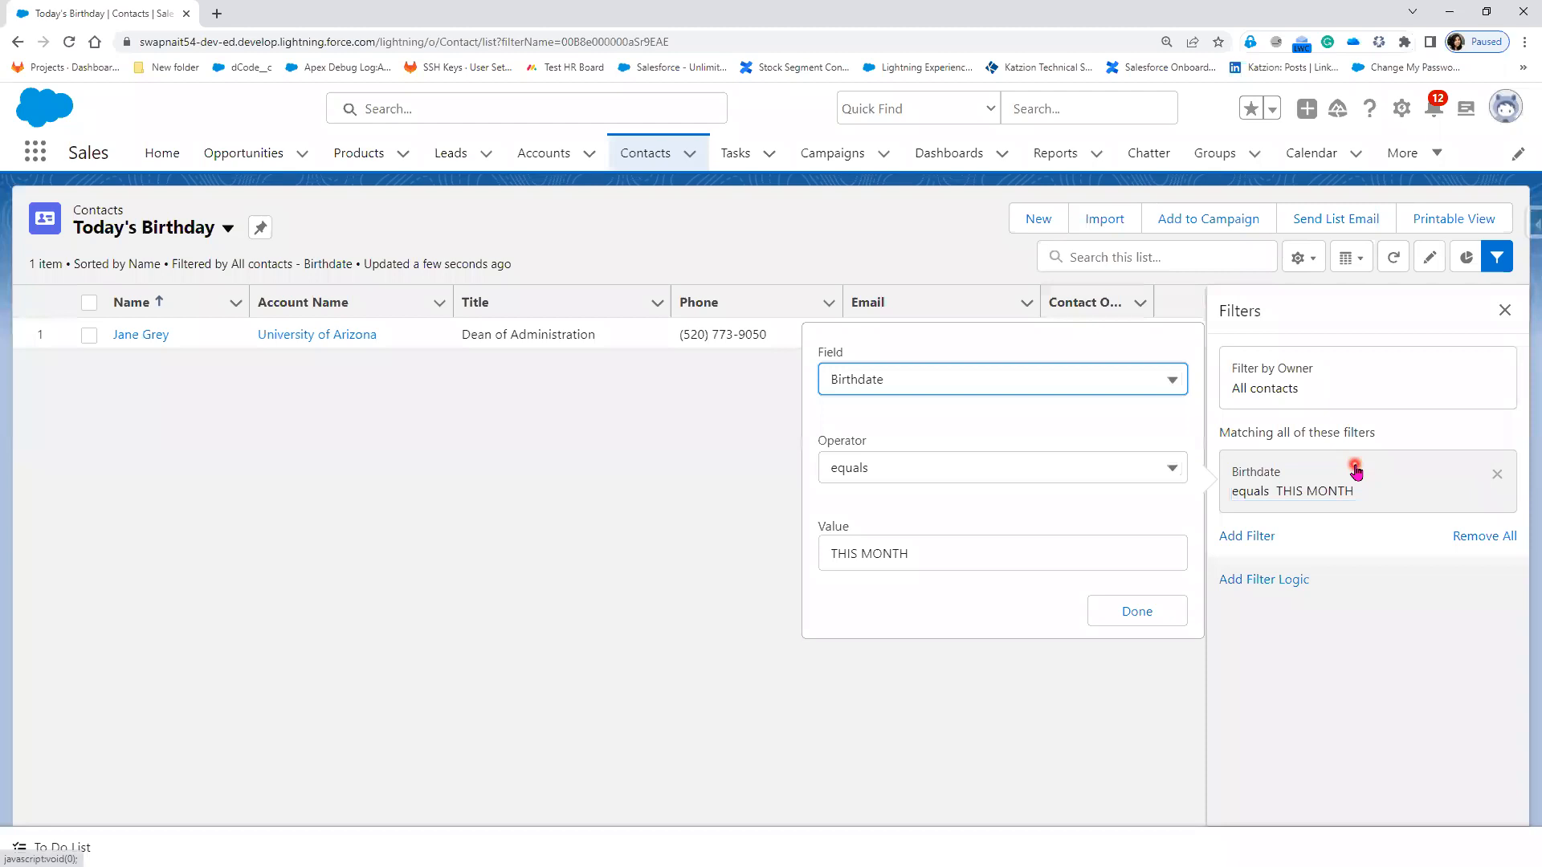
{"action": "left_click_drag", "start_coordinate": [974, 554], "coordinate": [792, 542]}
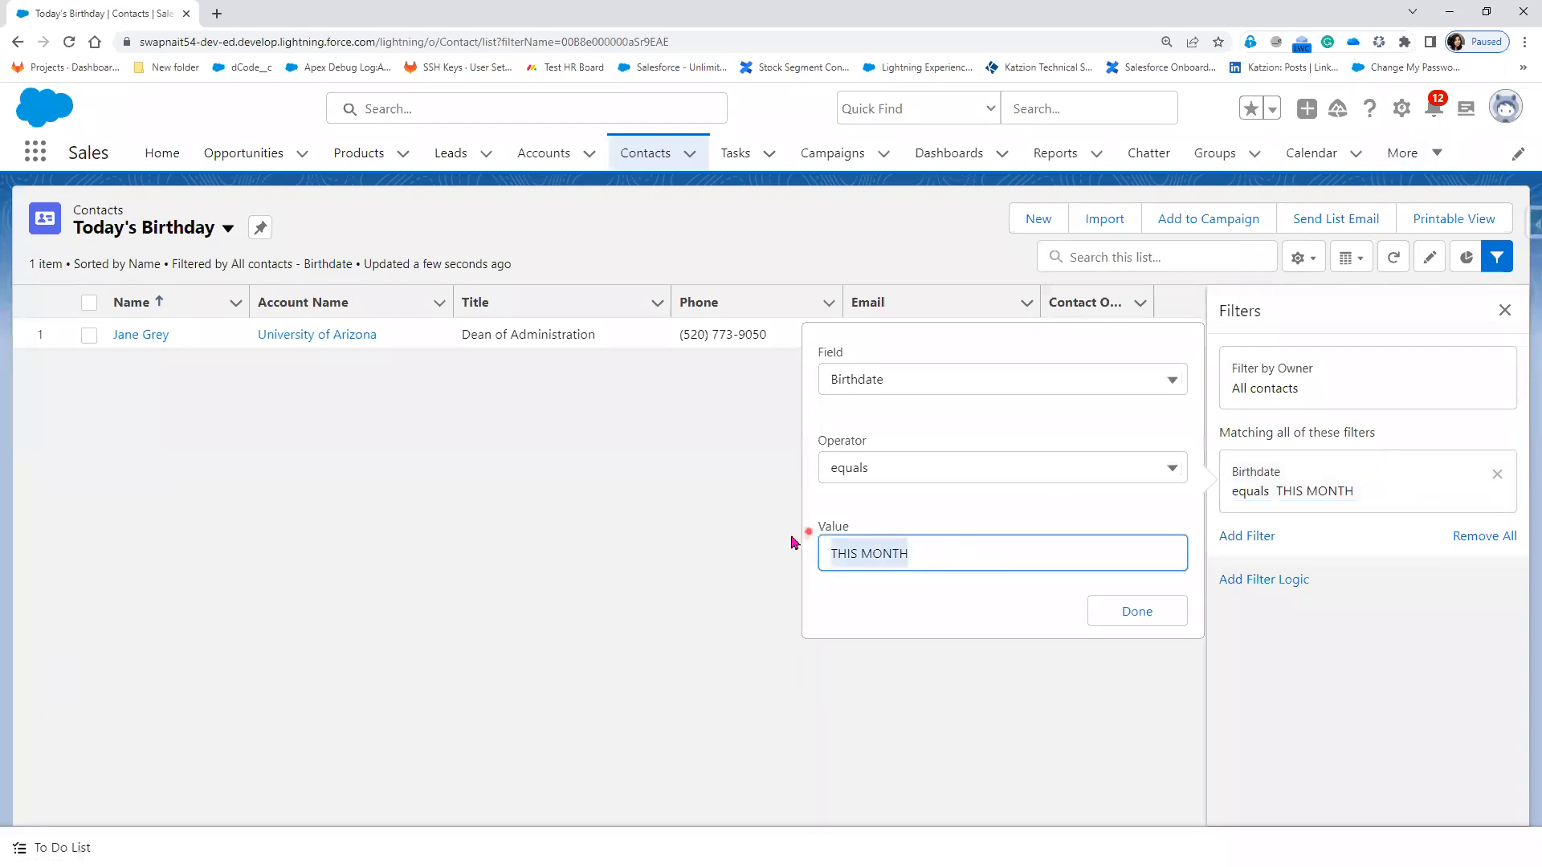
{"action": "type", "text": "To"}
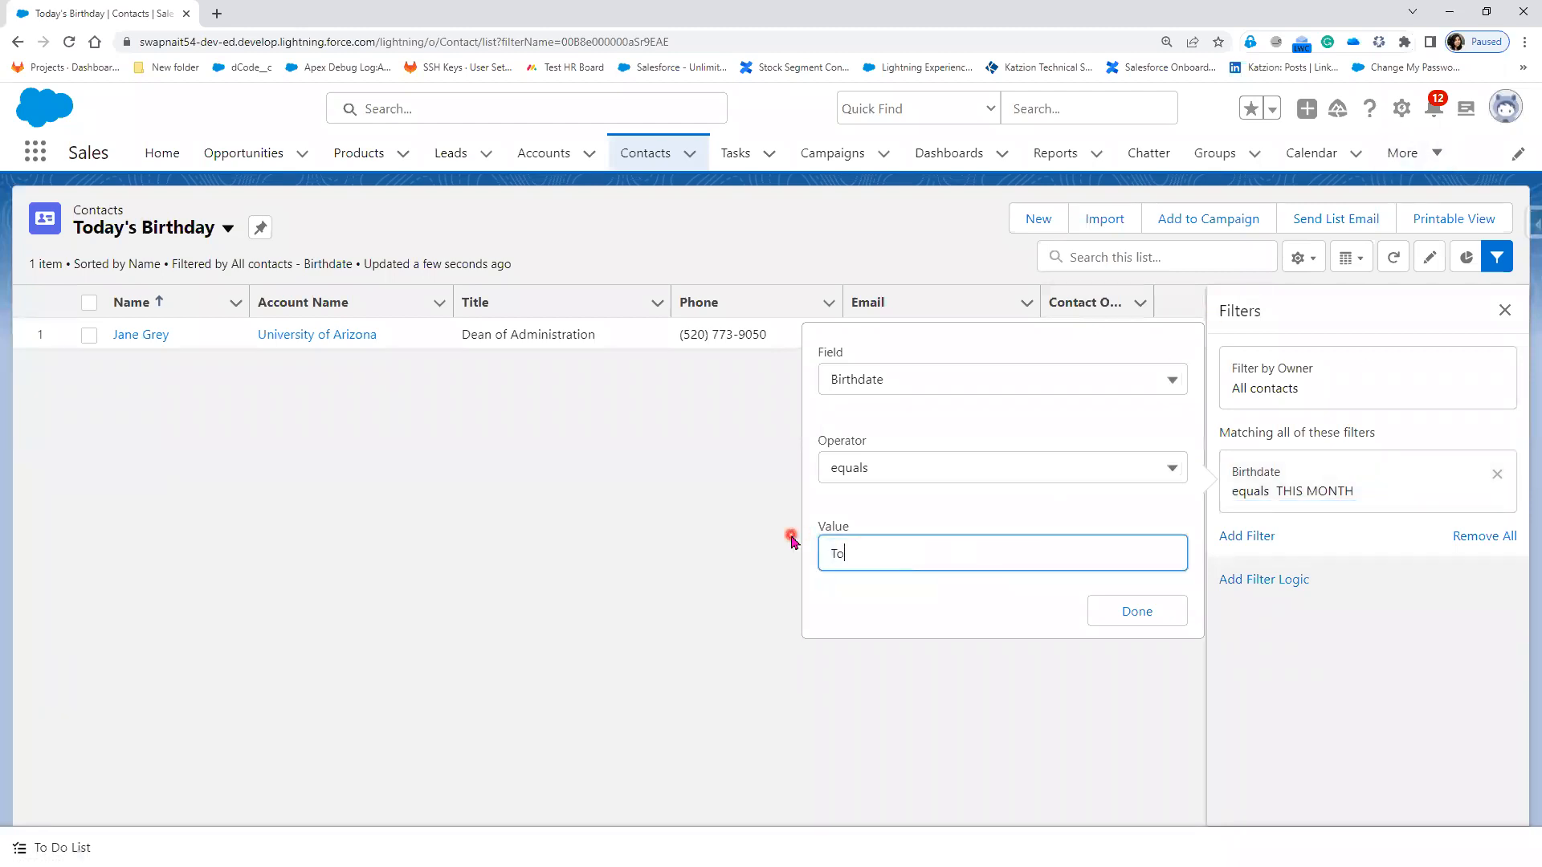
{"action": "type", "text": "day"}
{"action": "left_click_drag", "start_coordinate": [929, 561], "coordinate": [800, 565]}
{"action": "type", "text": "T"}
{"action": "left_click", "coordinate": [1132, 613]}
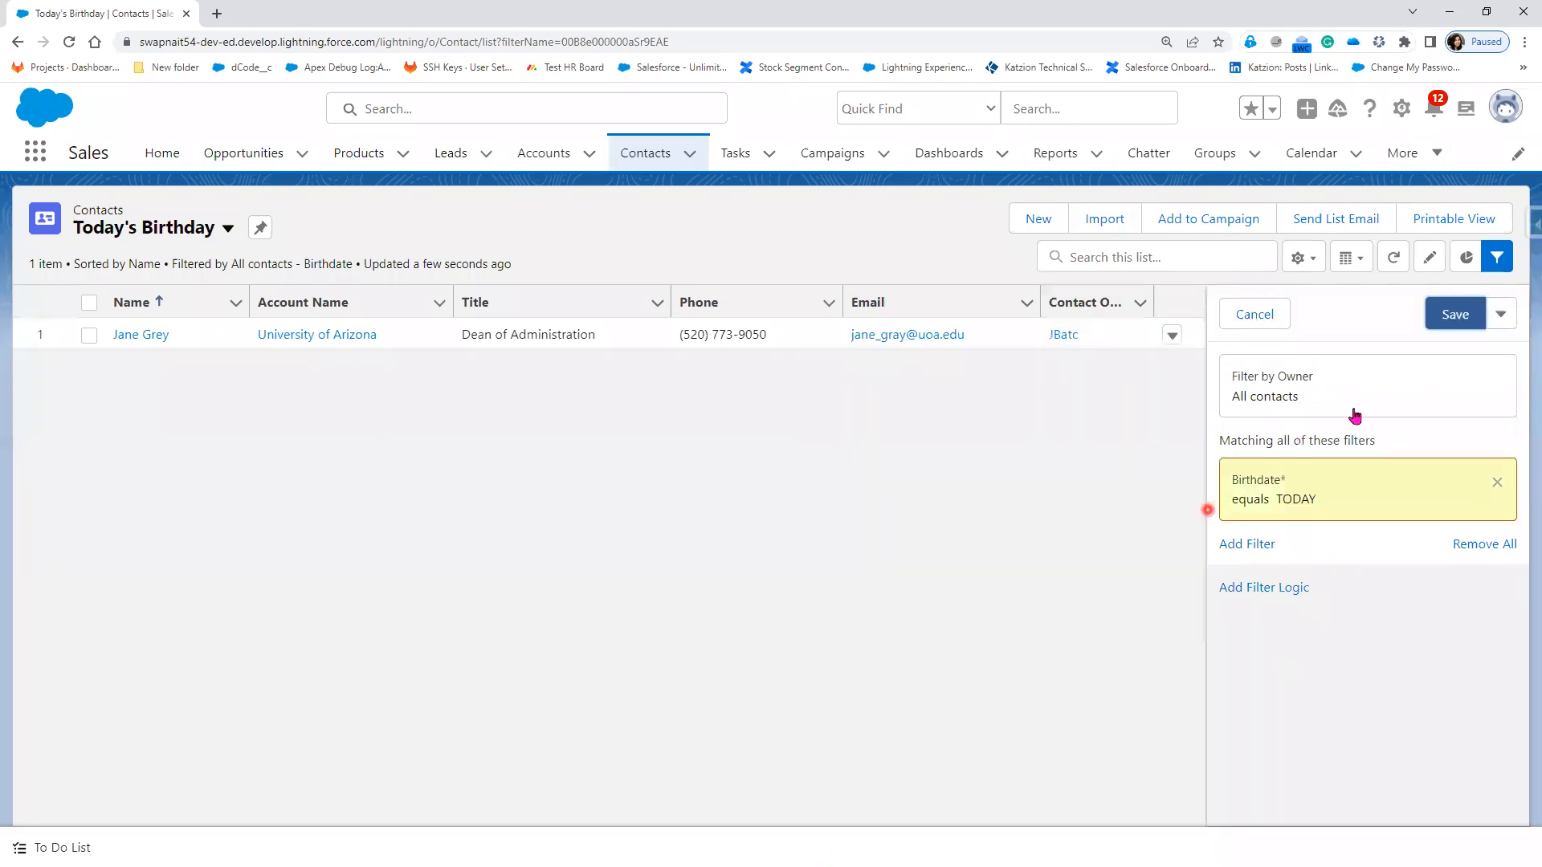
Step: Save the updated filter and switch to the All Contacts list view
{"action": "left_click", "coordinate": [1453, 316]}
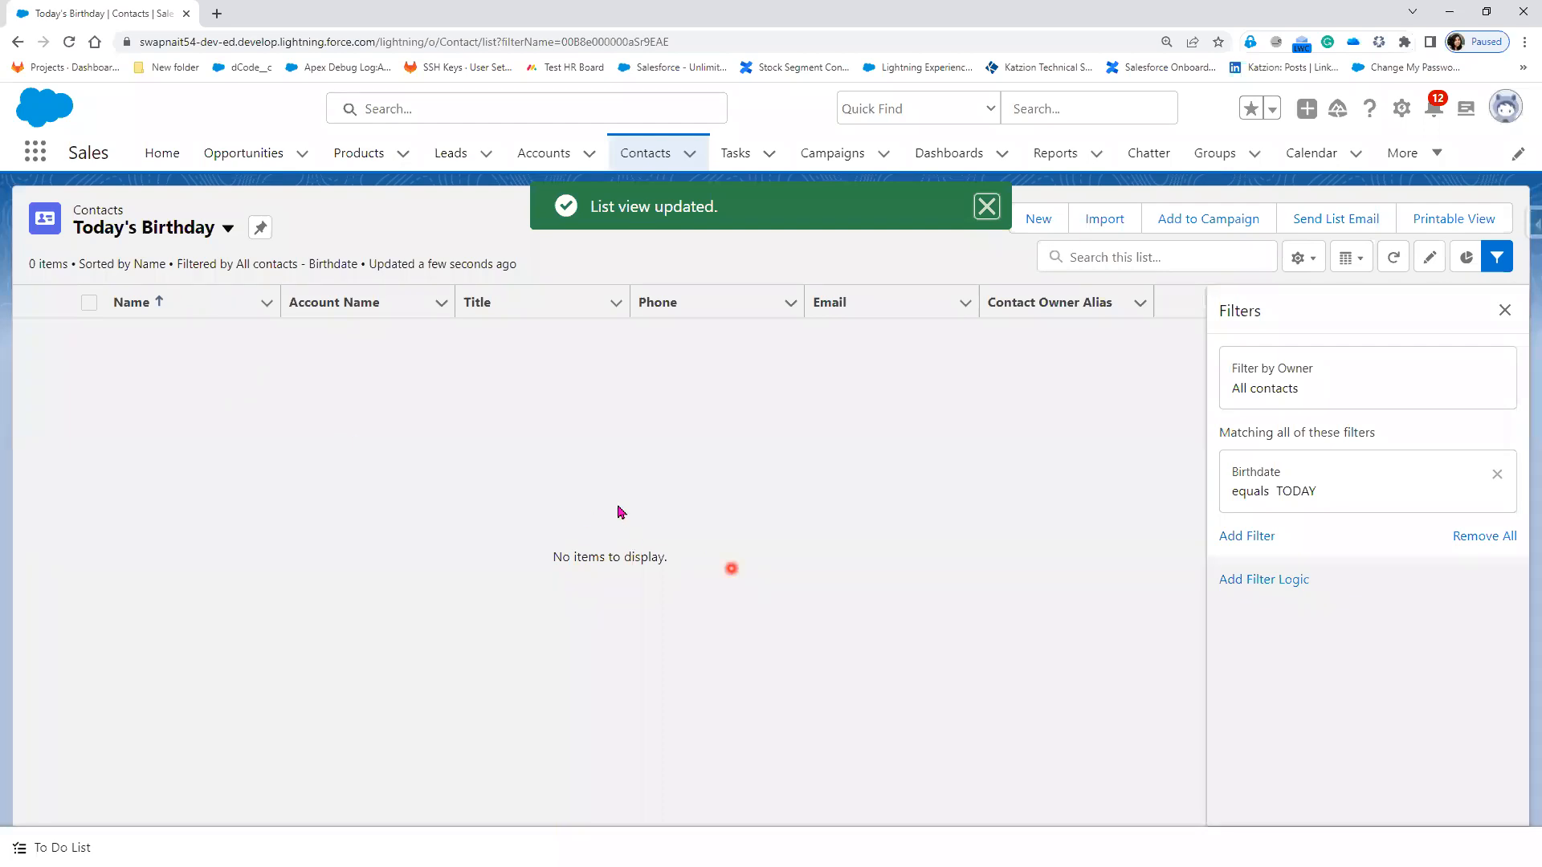
{"action": "left_click", "coordinate": [228, 228]}
{"action": "left_click", "coordinate": [200, 294]}
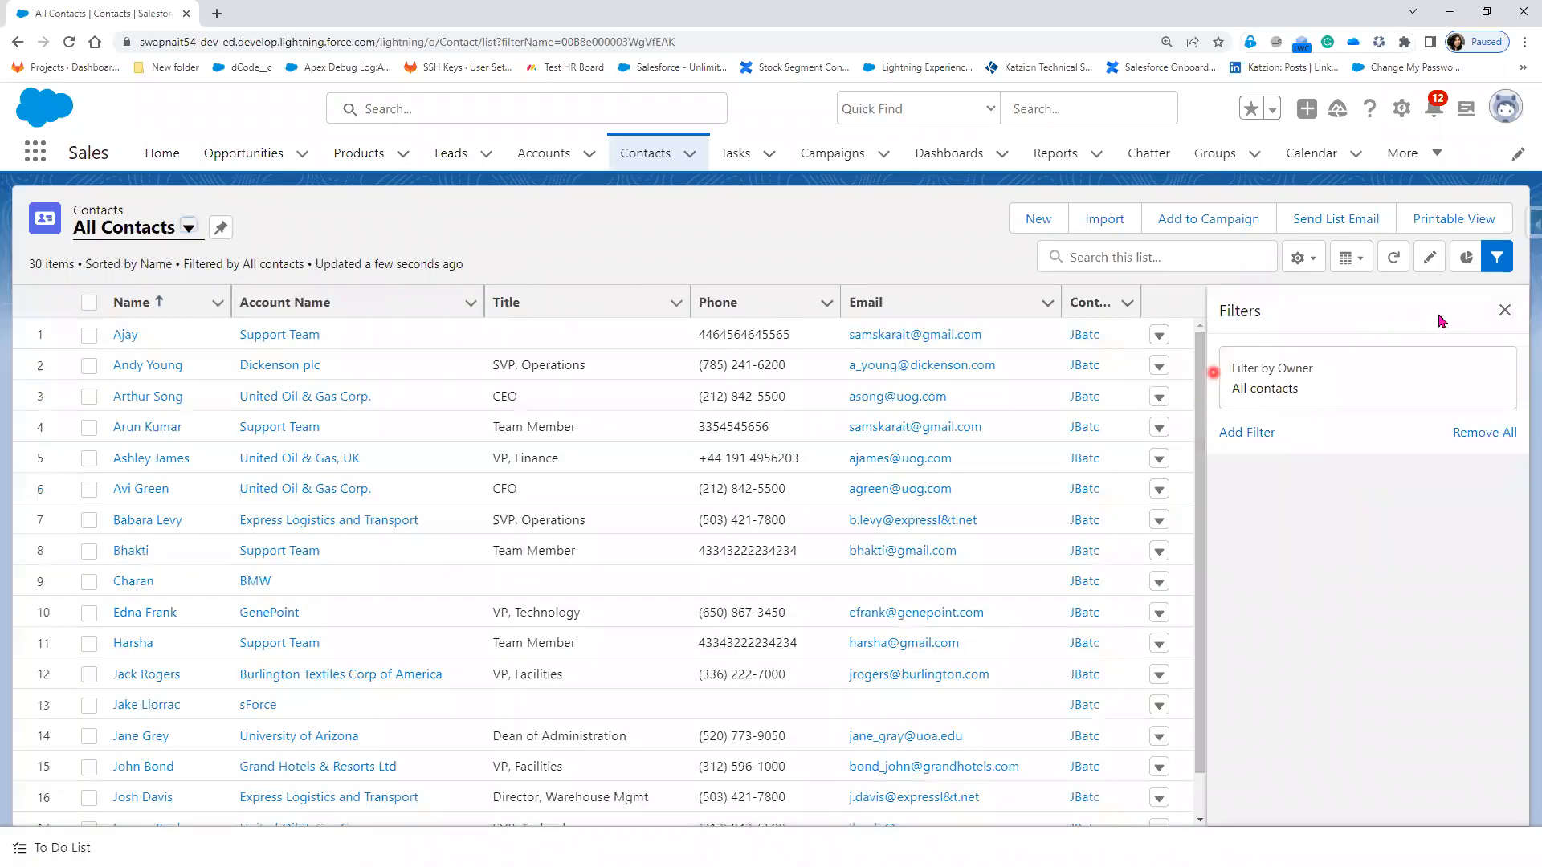
Step: Open the contact from All Contacts and save their Birthdate as 06/07/2023
{"action": "left_click", "coordinate": [1504, 310]}
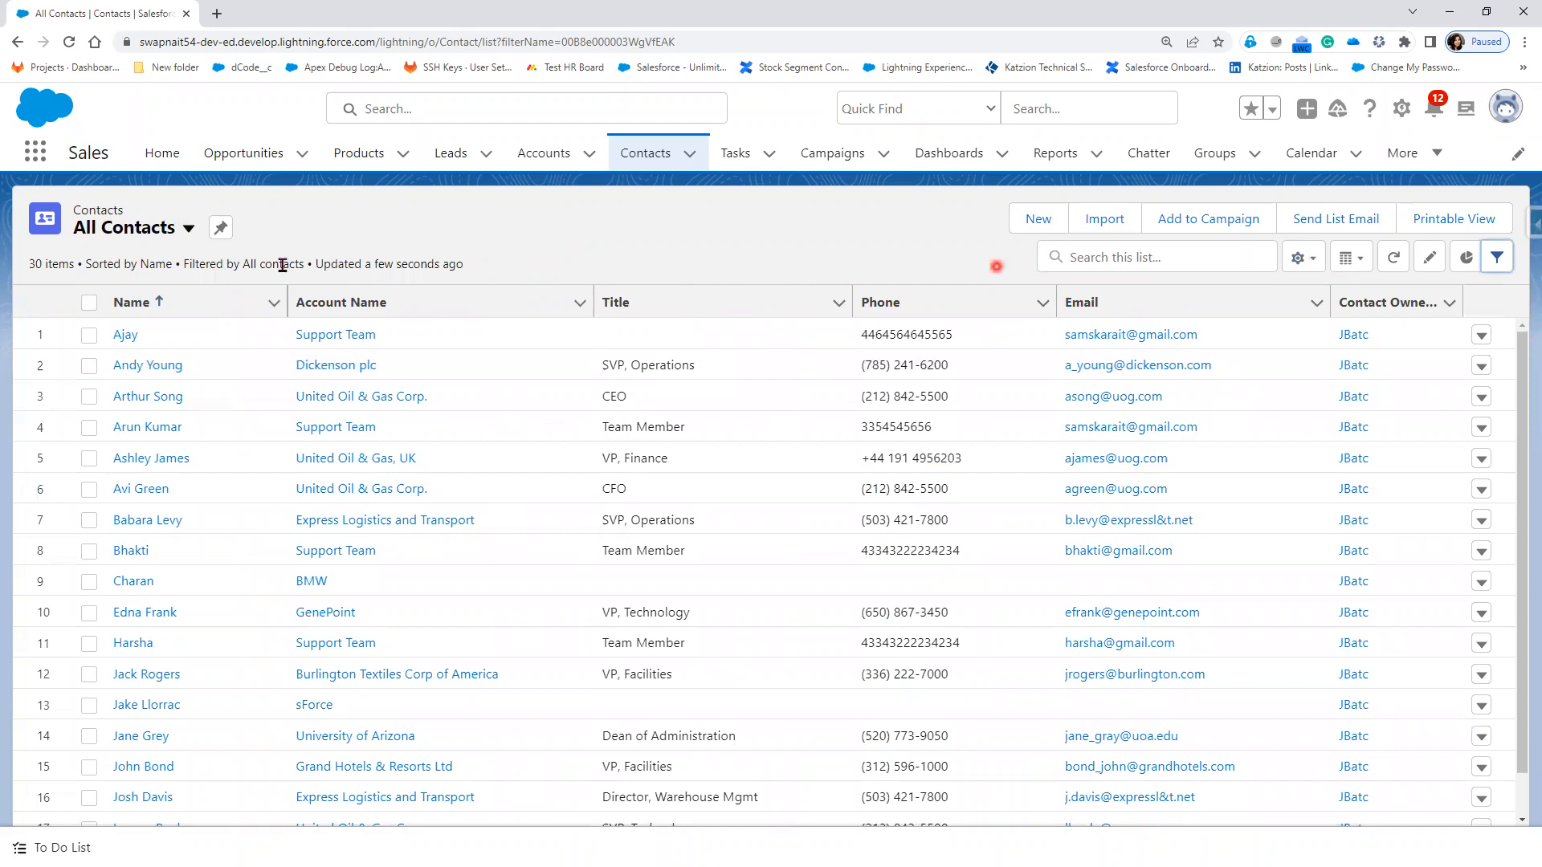
{"action": "left_click", "coordinate": [121, 337]}
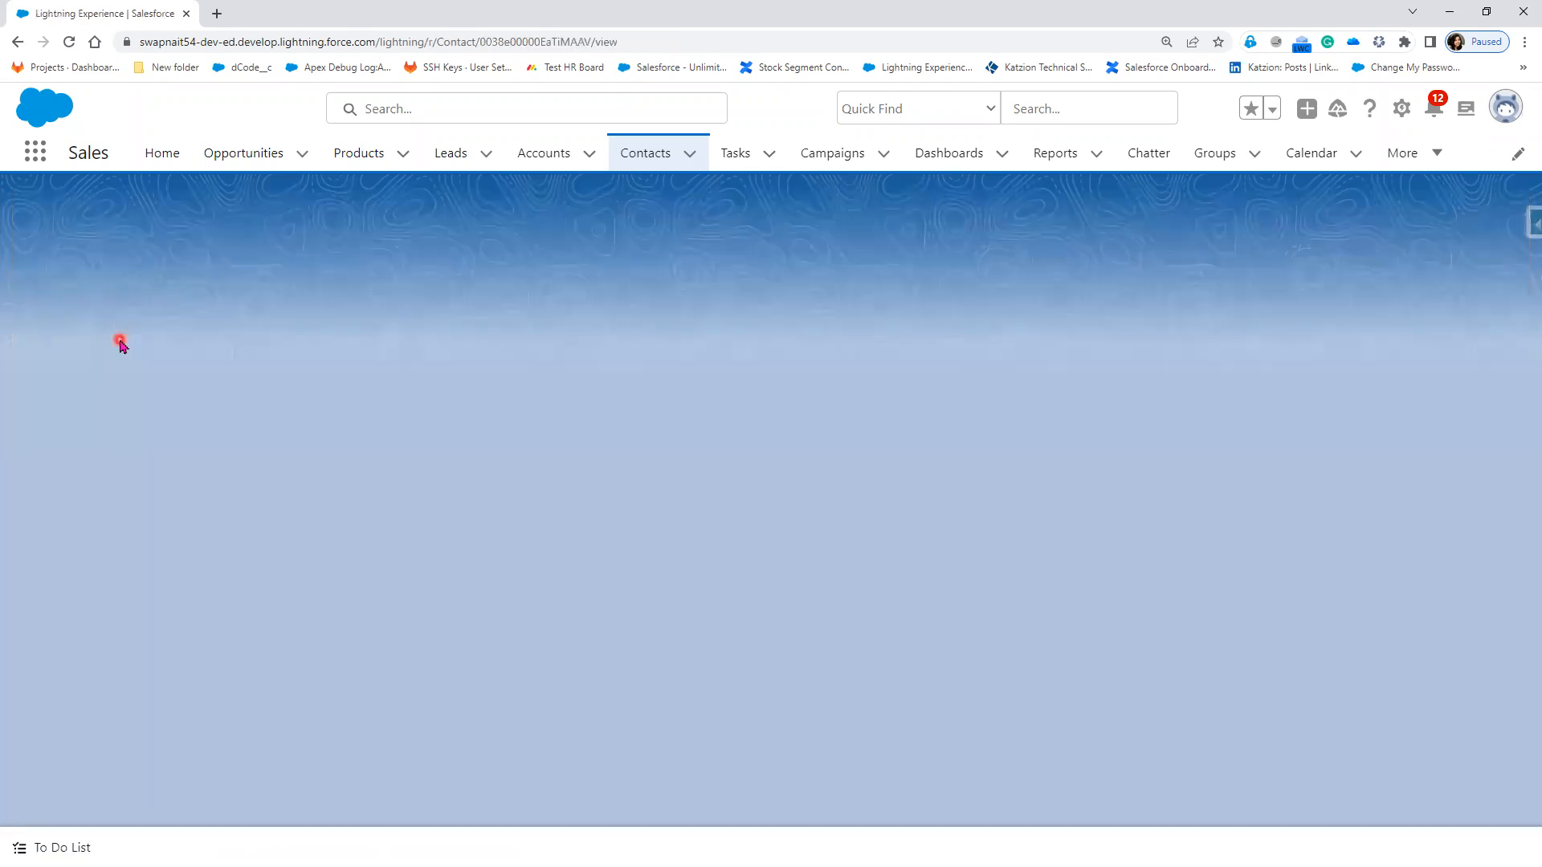
{"action": "left_click", "coordinate": [174, 376]}
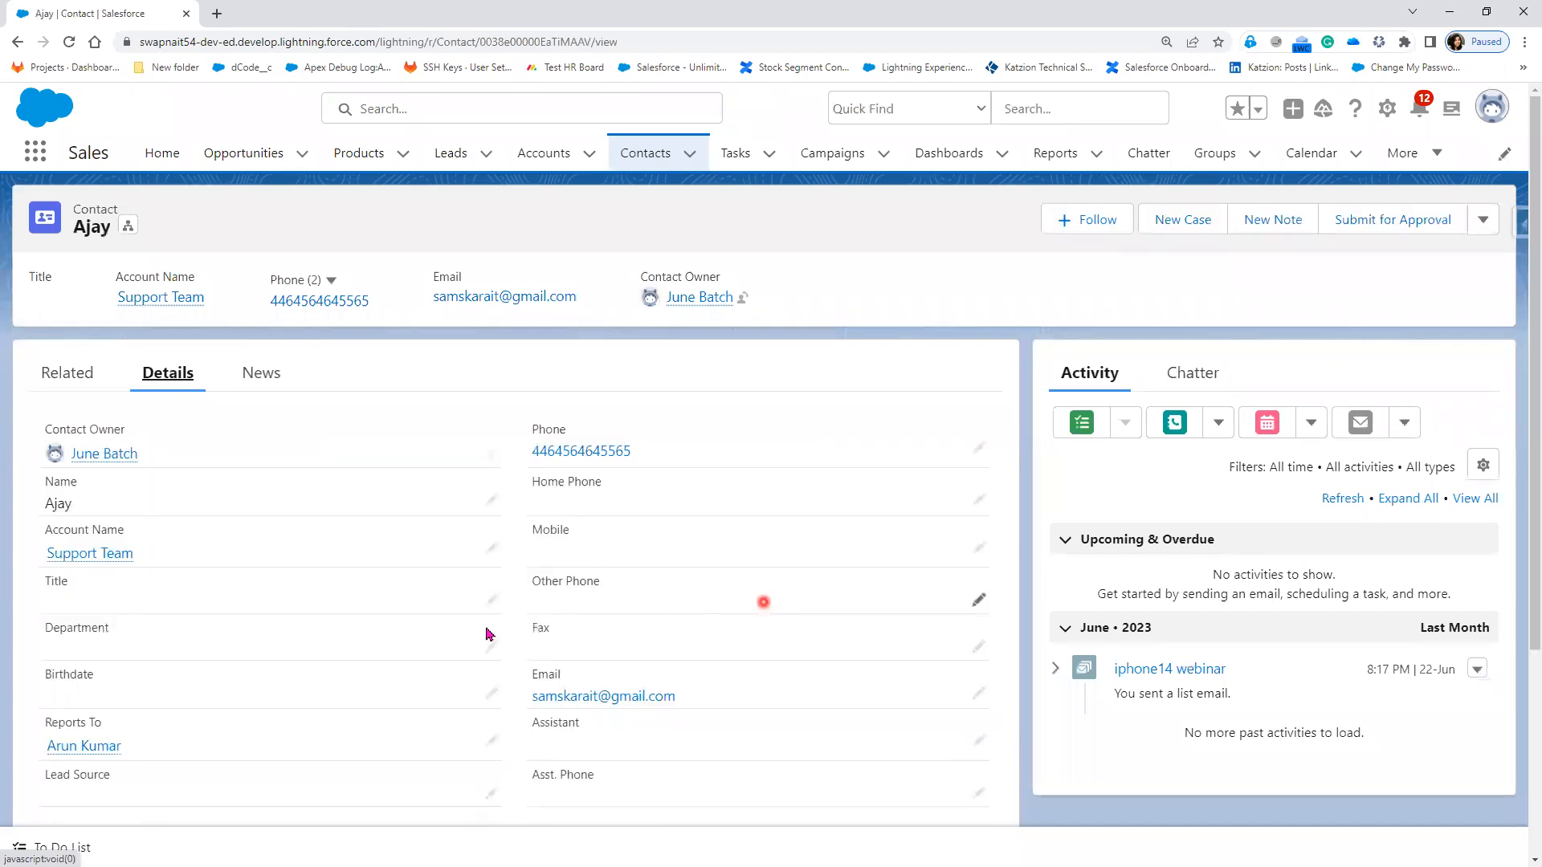
{"action": "left_click", "coordinate": [488, 692]}
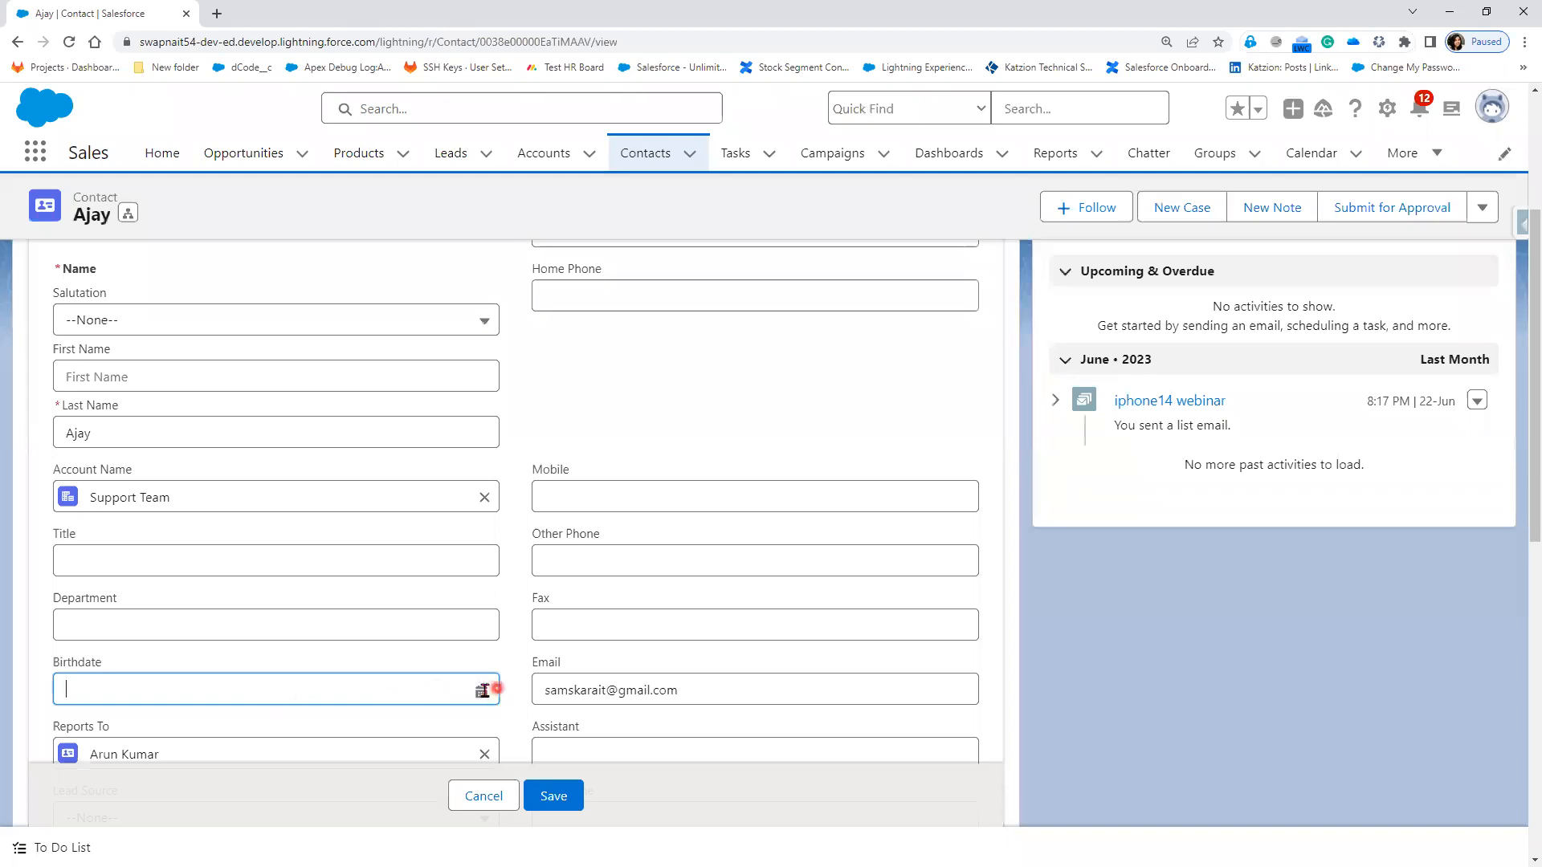
{"action": "left_click", "coordinate": [480, 692]}
{"action": "left_click", "coordinate": [399, 453]}
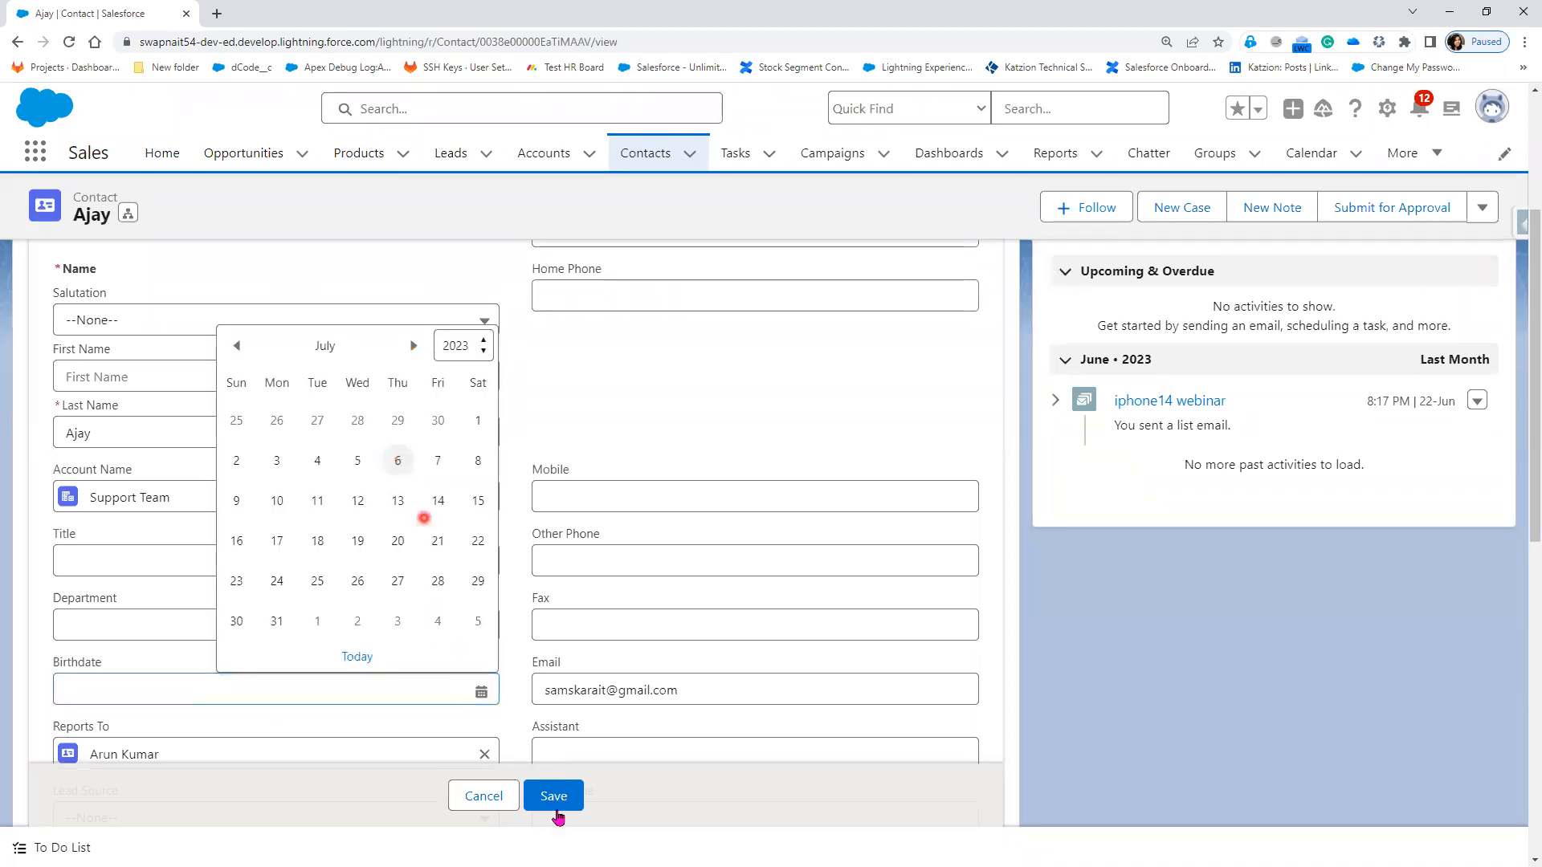
{"action": "left_click", "coordinate": [552, 804]}
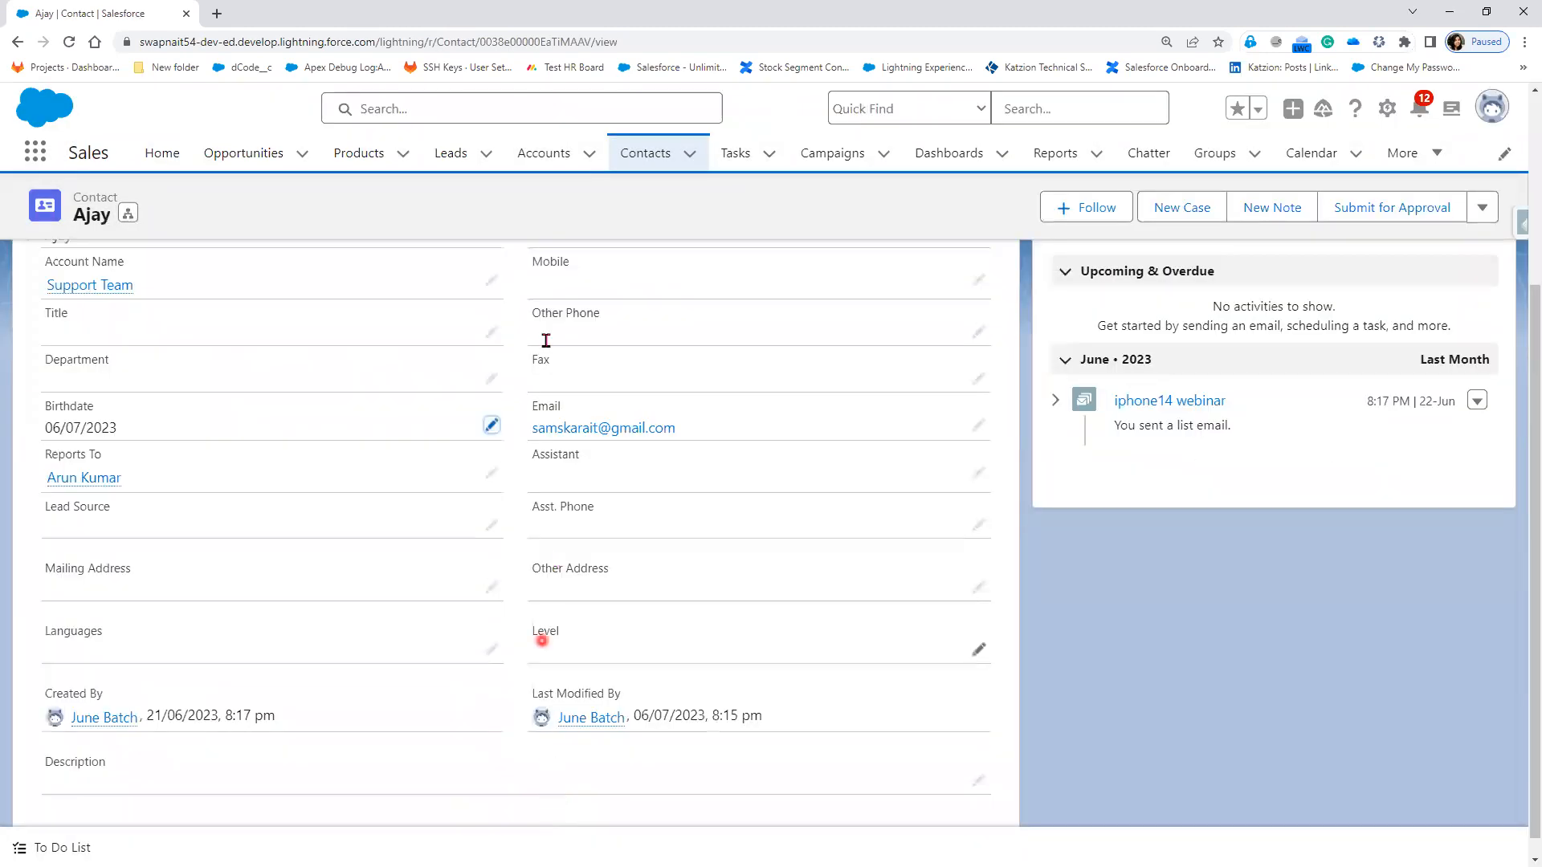
{"action": "left_click", "coordinate": [647, 160]}
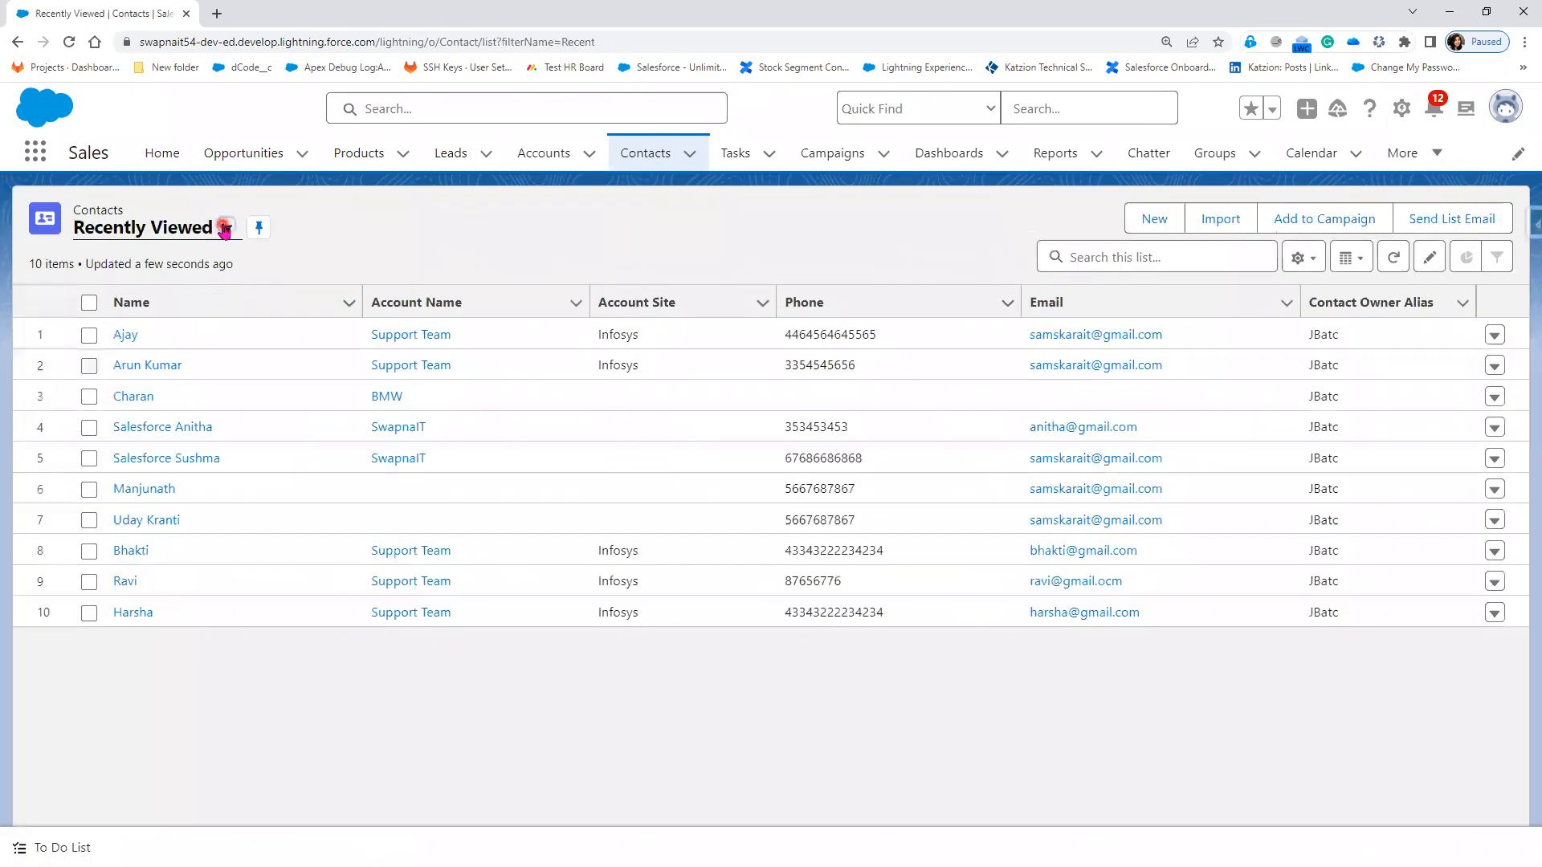
Step: View Today's Birthday listing the one contact, then return to PowerPoint's cloning bullet
{"action": "left_click", "coordinate": [224, 229]}
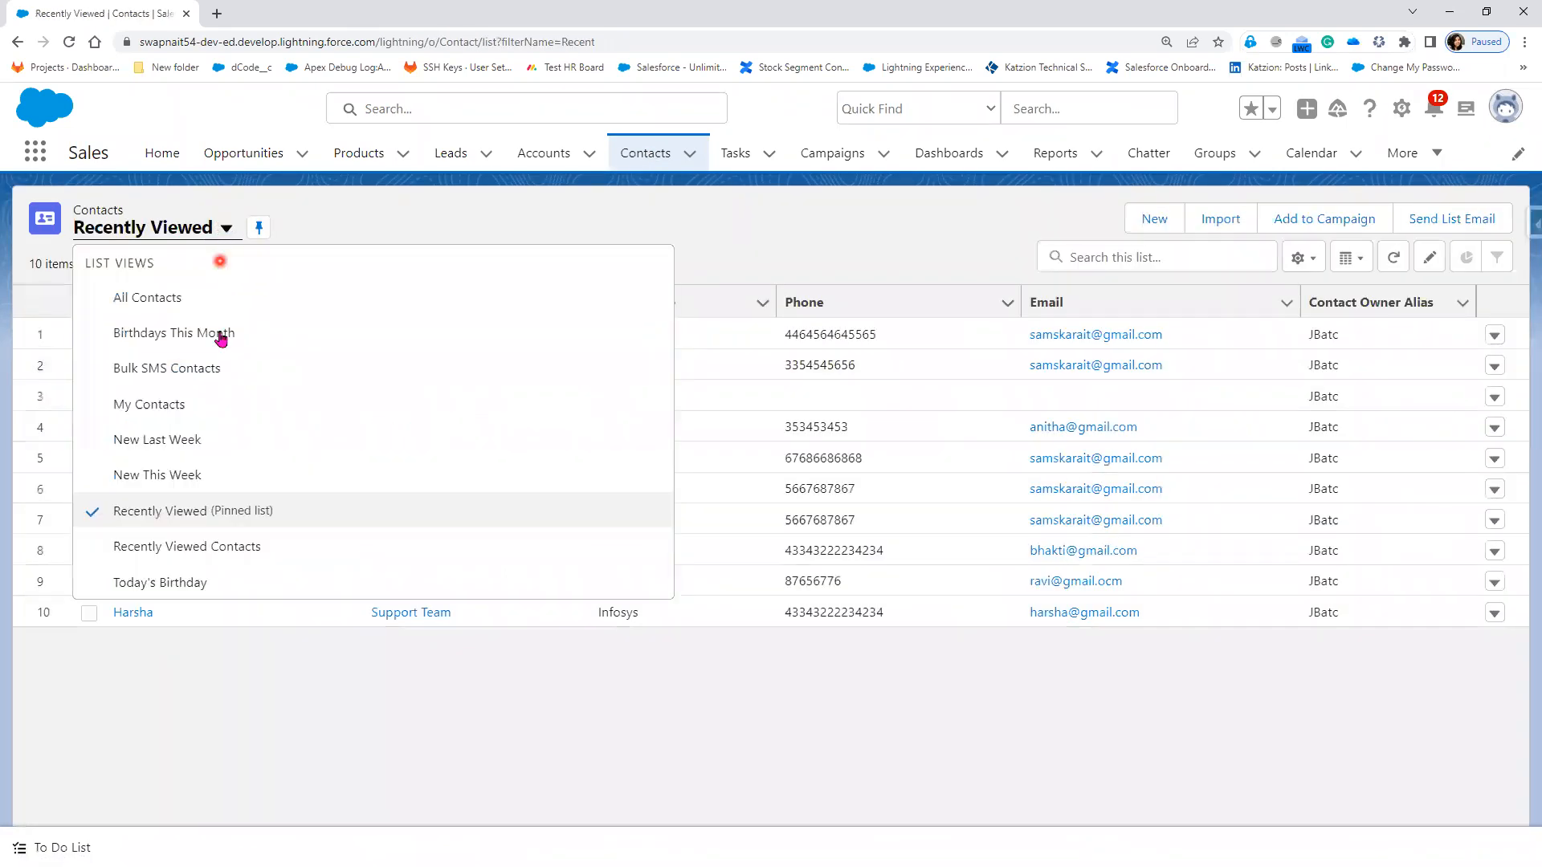
{"action": "left_click", "coordinate": [208, 581]}
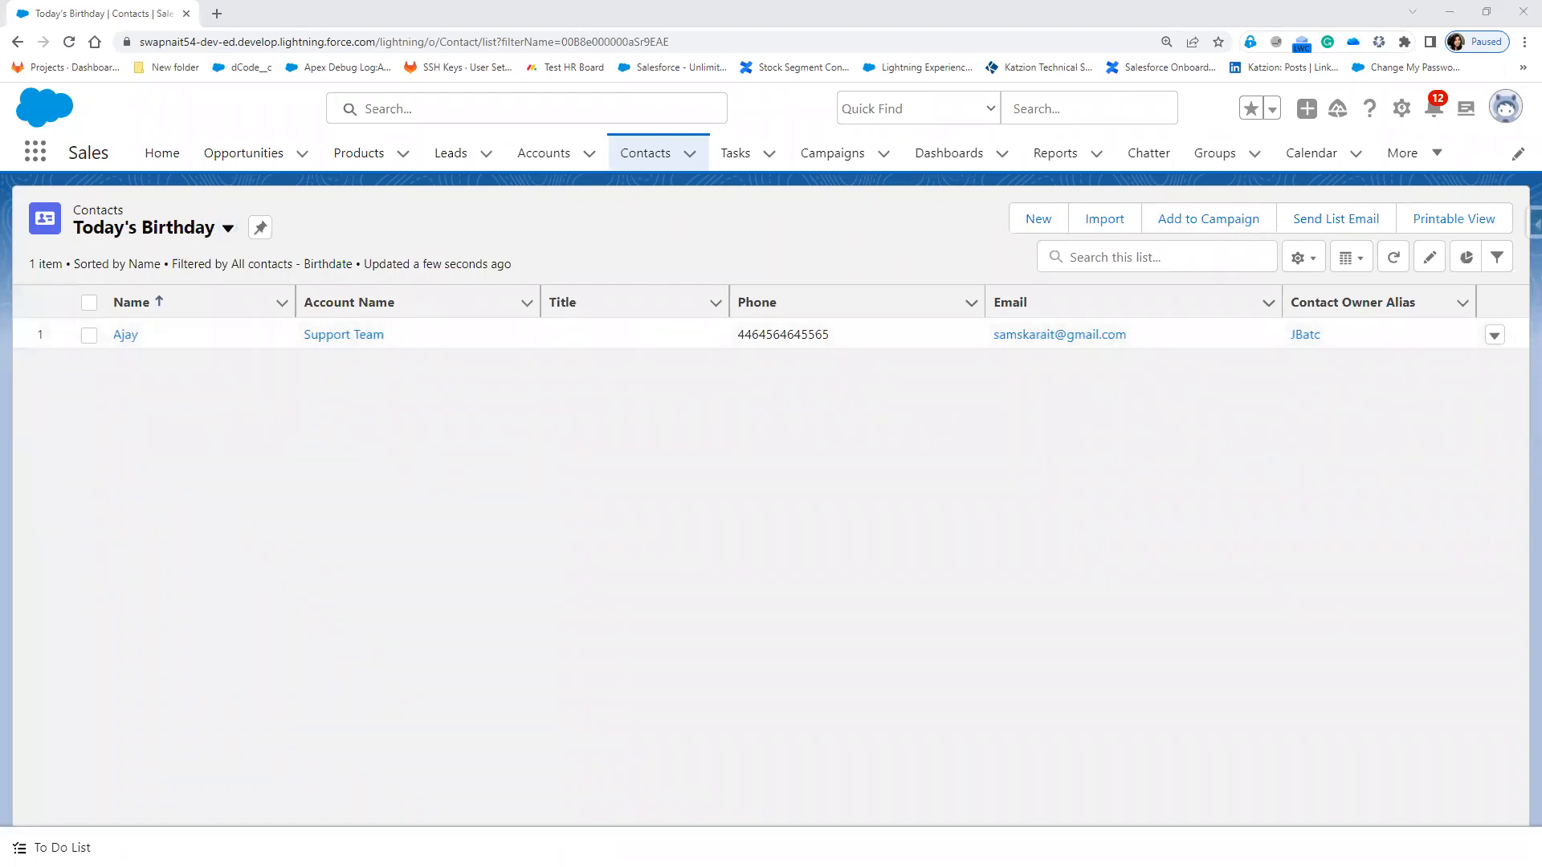
{"action": "key", "text": "alt+Tab"}
{"action": "left_click", "coordinate": [556, 523]}
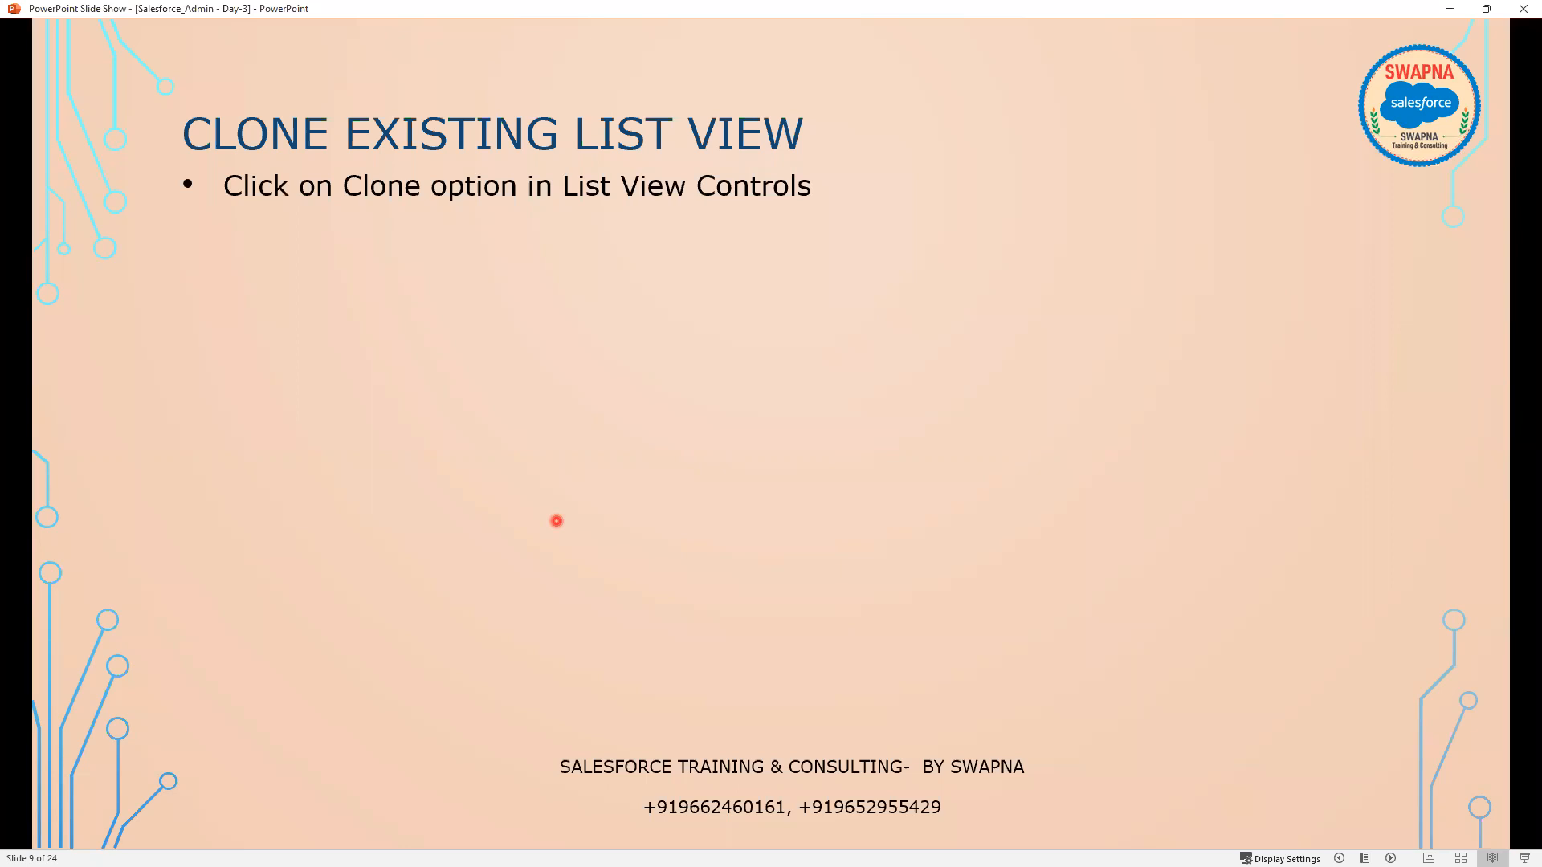
Step: On slide 9, show the List View Controls image, Clone highlight, and Clone List View dialog
{"action": "left_click", "coordinate": [556, 522]}
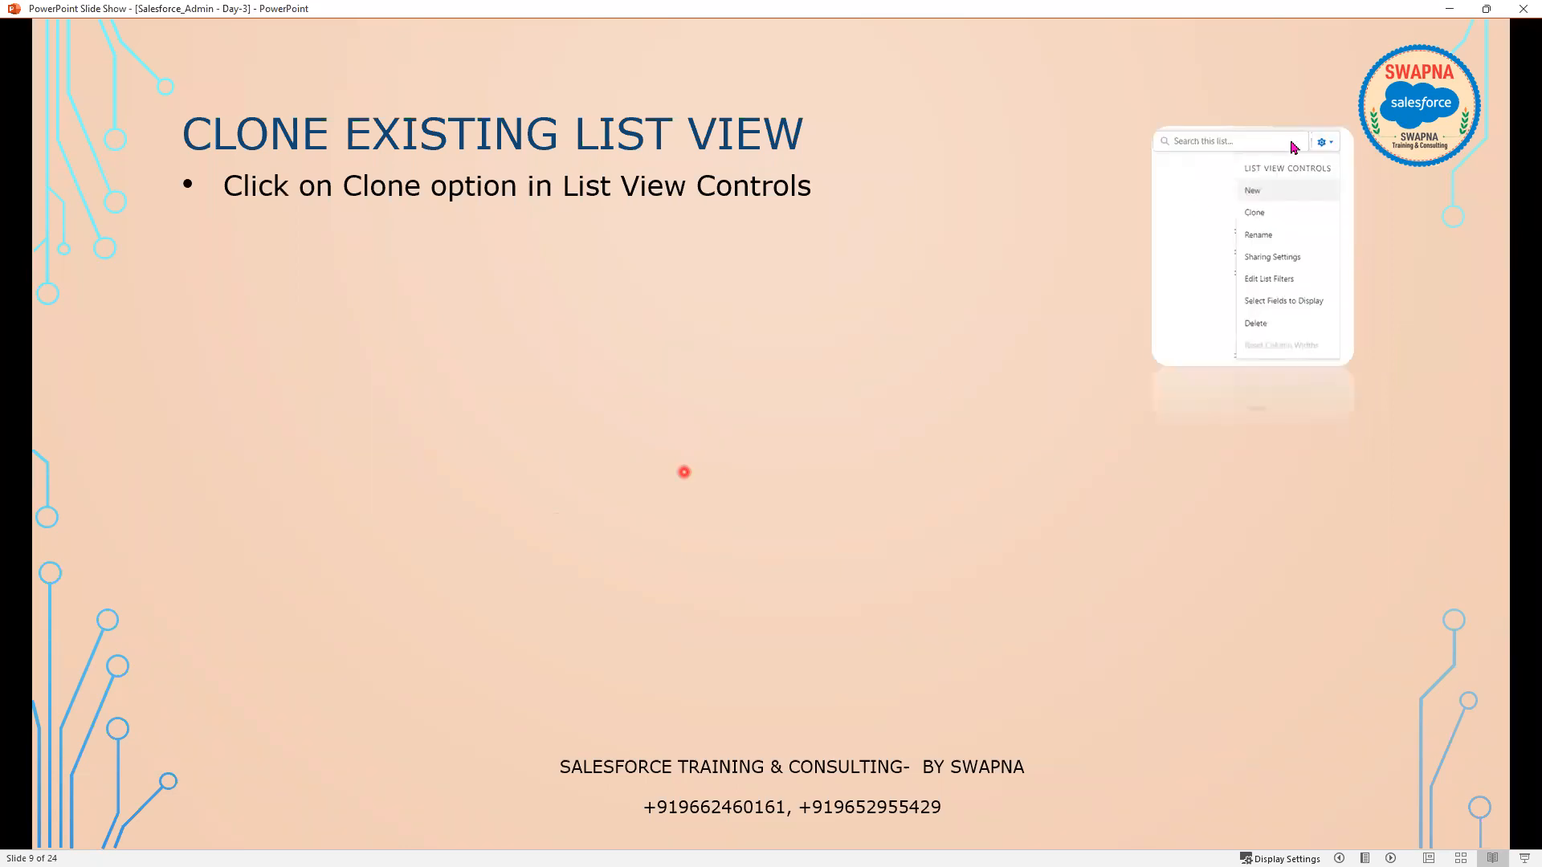
{"action": "left_click", "coordinate": [1290, 213]}
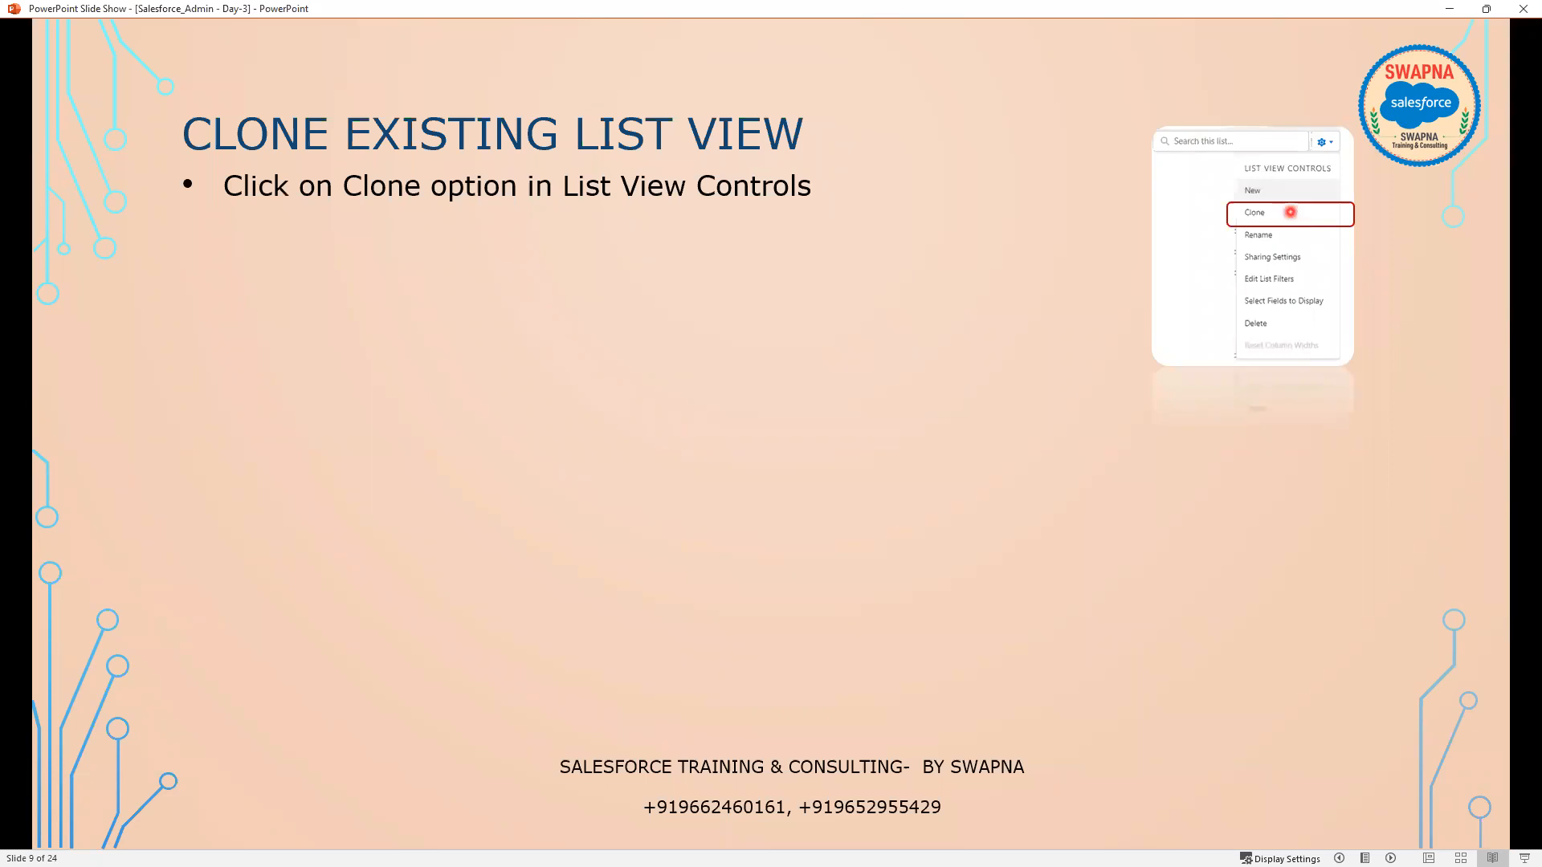
{"action": "left_click", "coordinate": [1290, 212]}
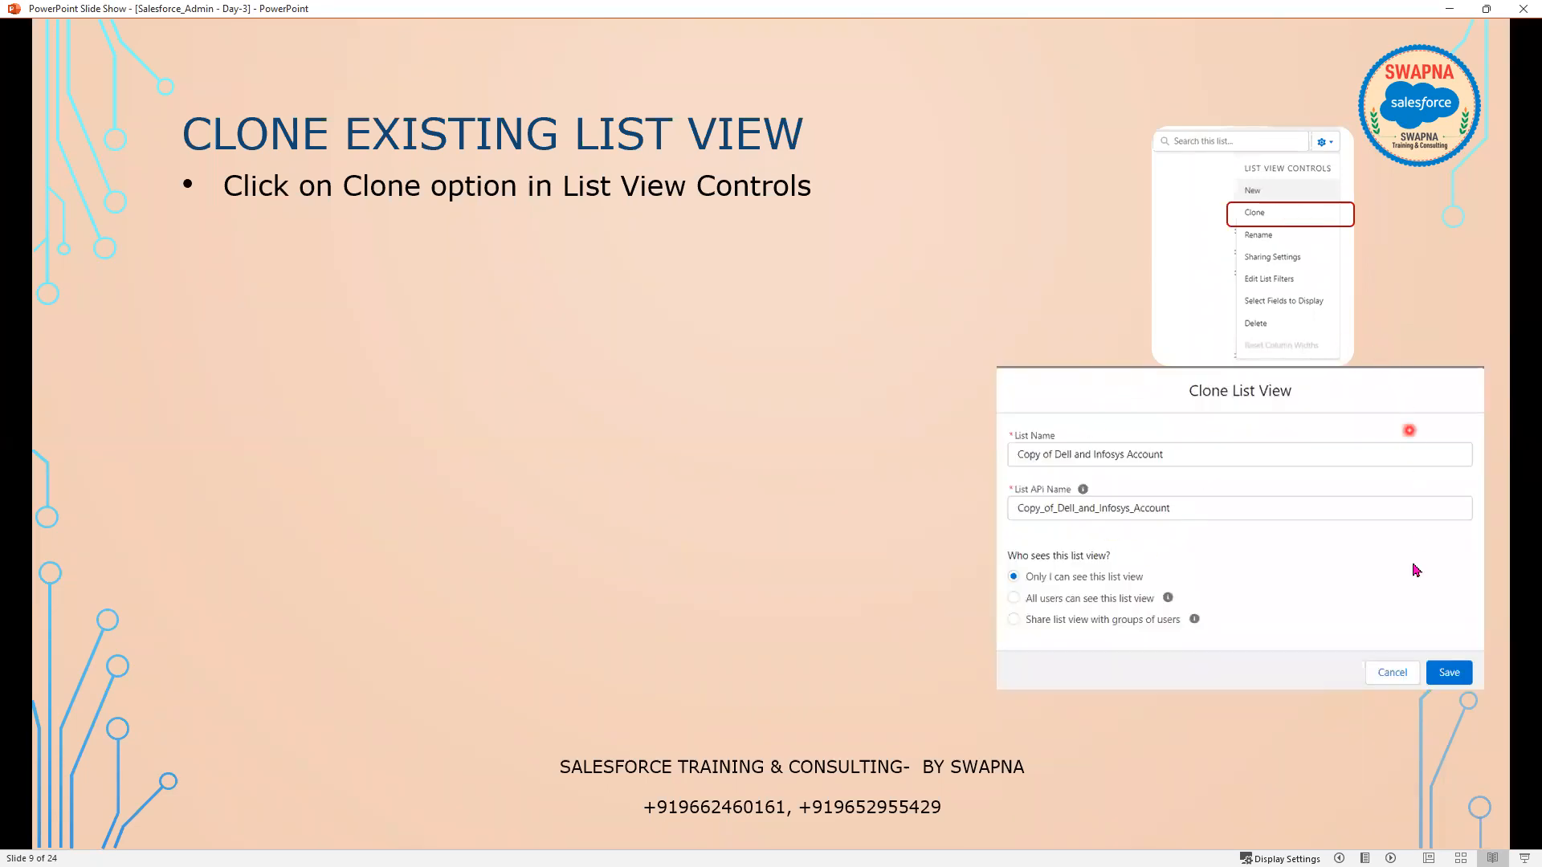
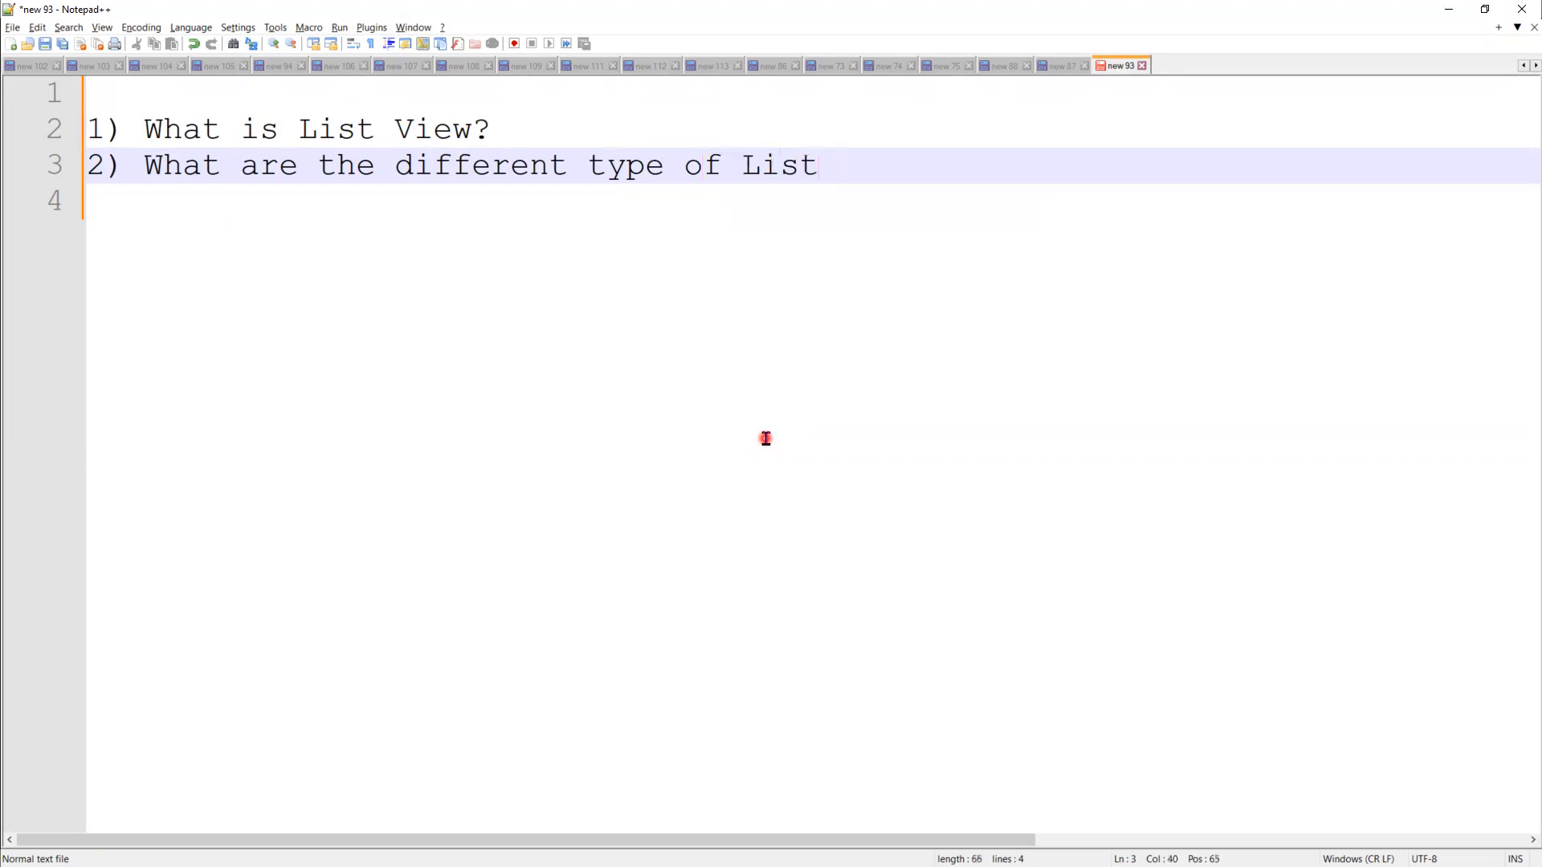
Step: Finish the List Views question, then add 'What is Standard List View?' and 'What is Custom List View?'
{"action": "type", "text": "ew"}
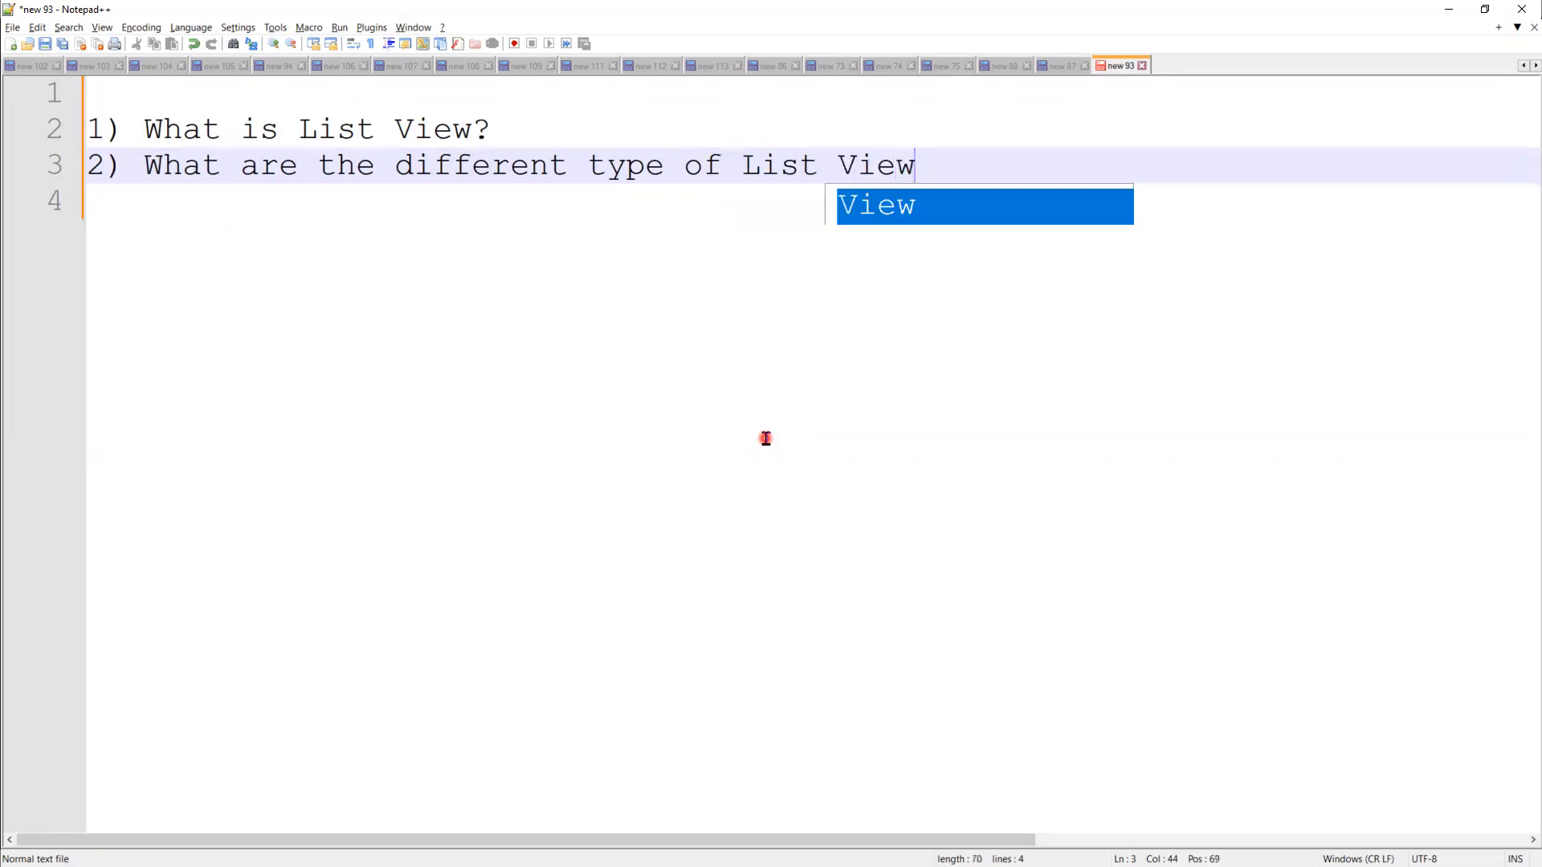
{"action": "type", "text": "s>"}
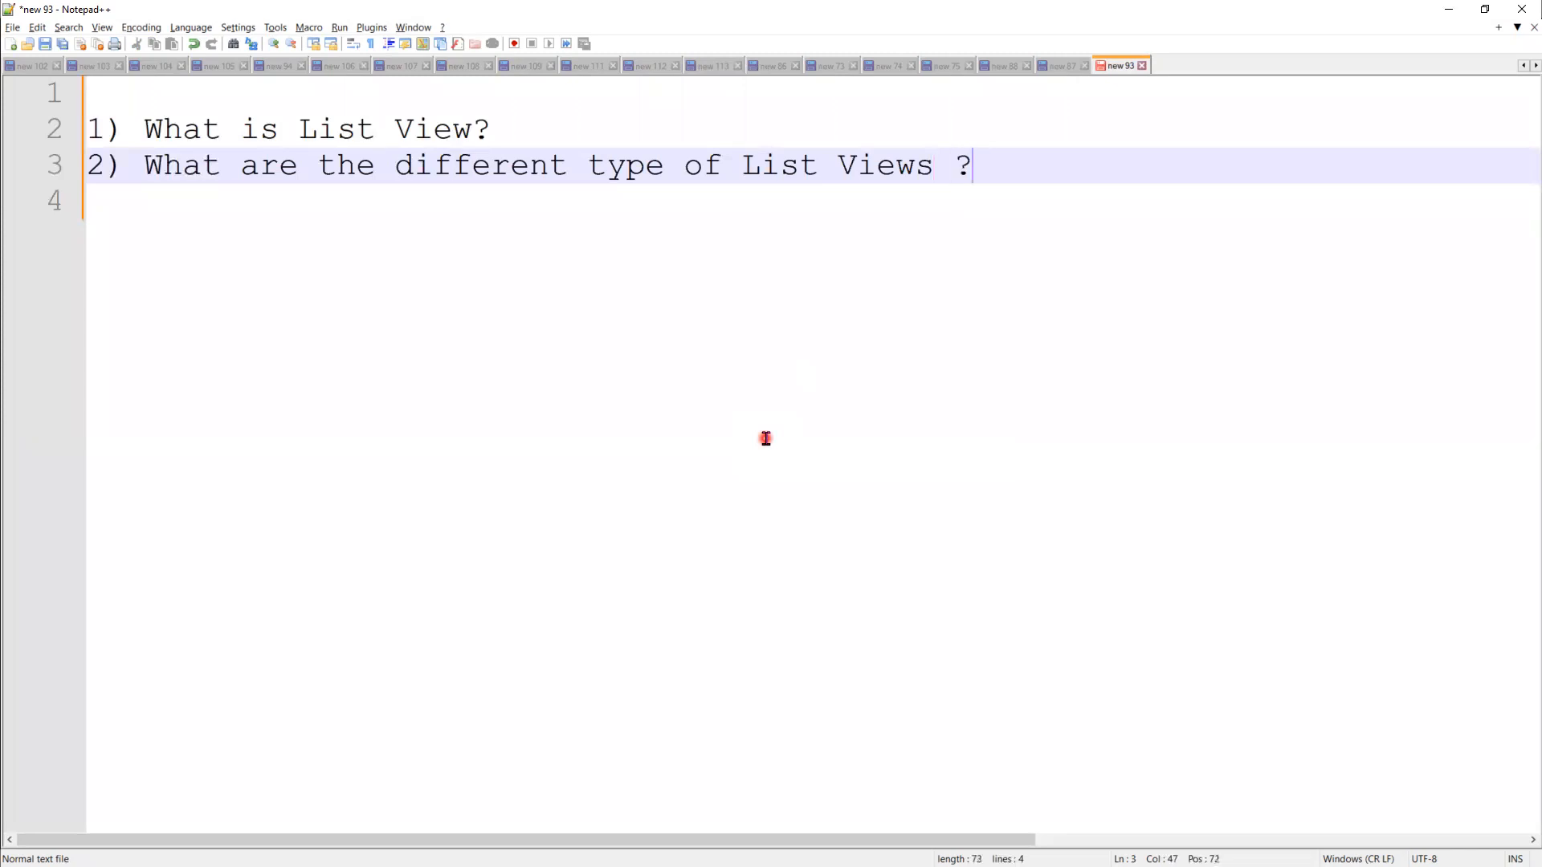
{"action": "type", "text": "?"}
{"action": "key", "text": "Return"}
{"action": "type", "text": "What is"}
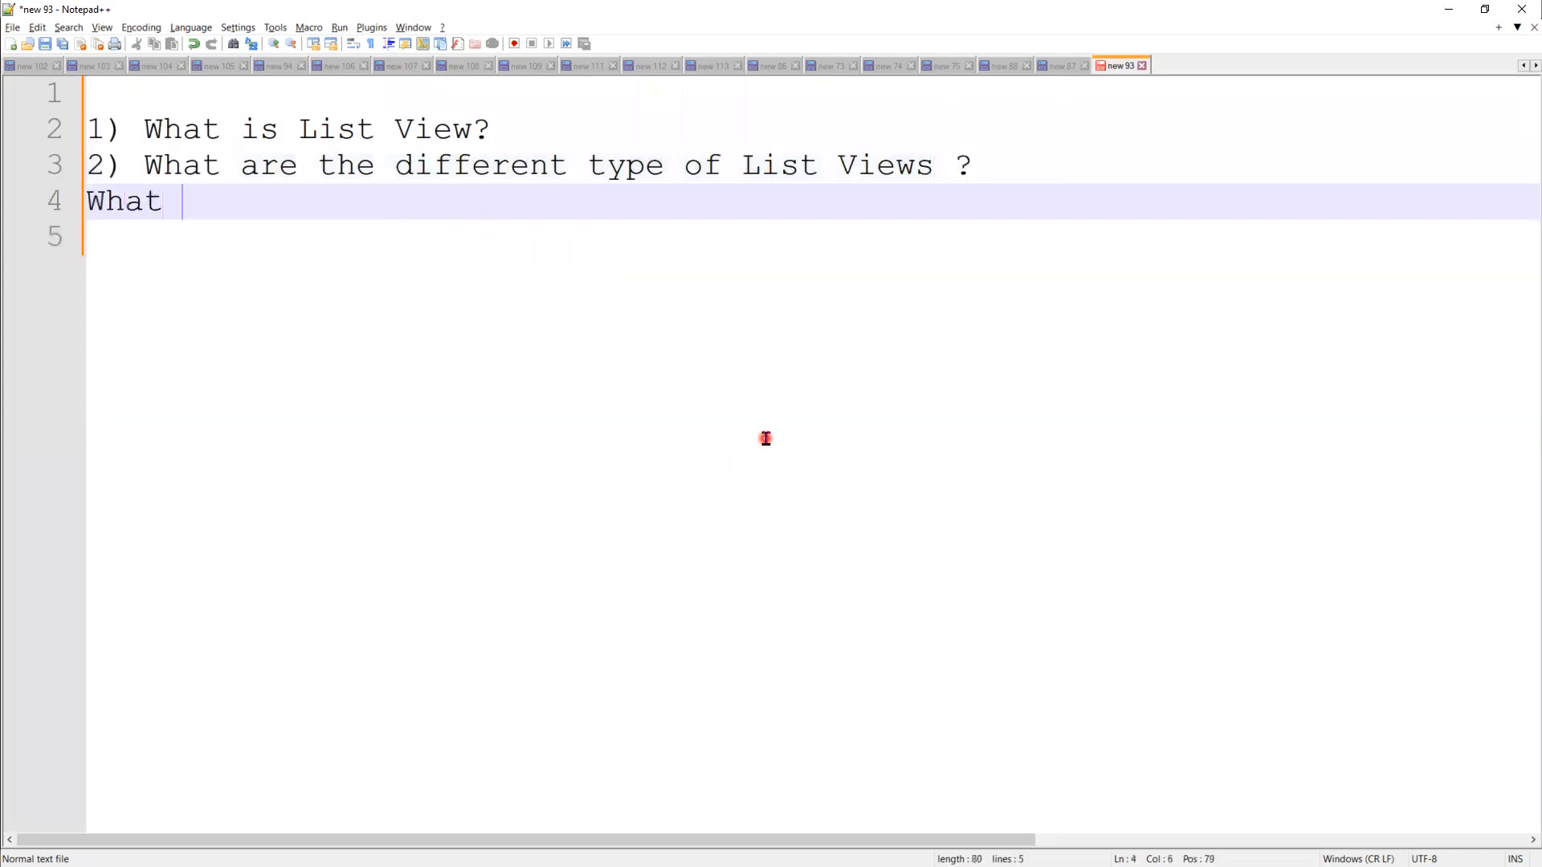
{"action": "key", "text": "BackSpace"}
{"action": "key", "text": "BackSpace"}
{"action": "key", "text": "BackSpace"}
{"action": "key", "text": "BackSpace"}
{"action": "key", "text": "BackSpace"}
{"action": "key", "text": "BackSpace"}
{"action": "key", "text": "BackSpace"}
{"action": "type", "text": "W"}
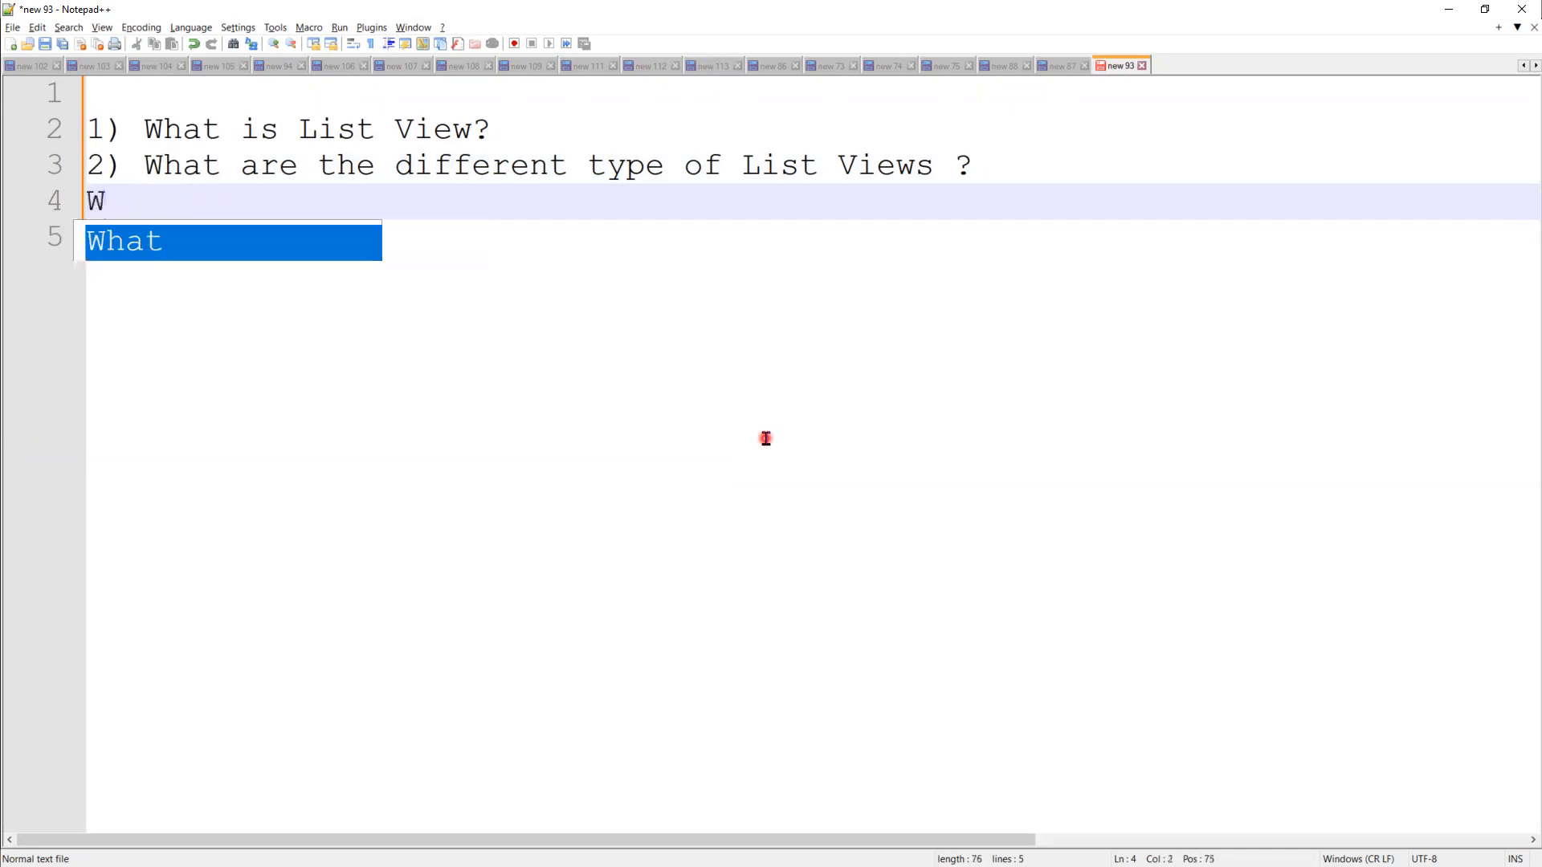
{"action": "type", "text": "hat is "}
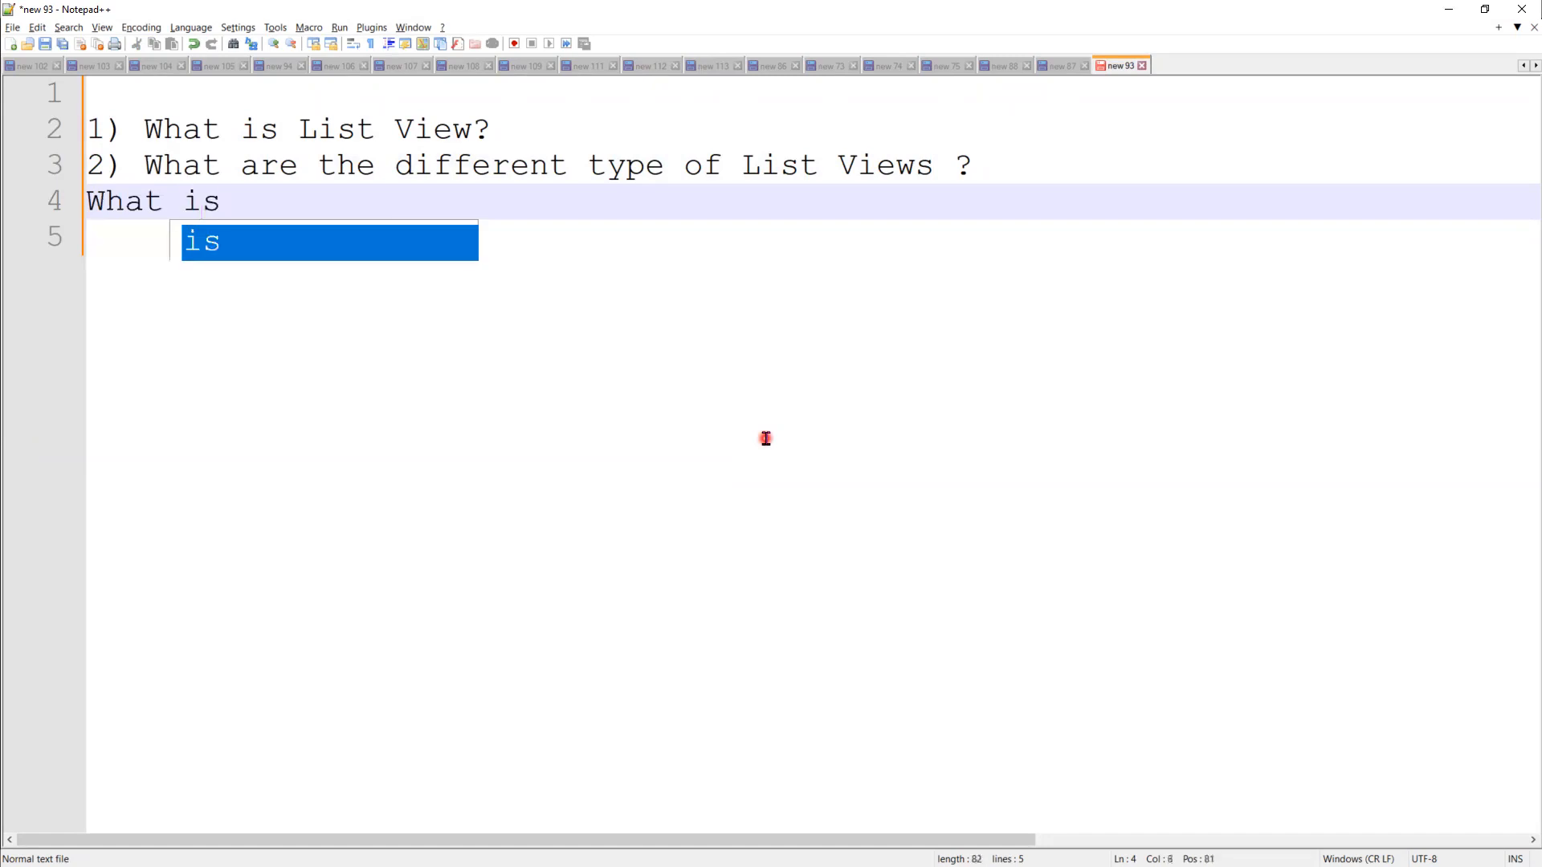
{"action": "type", "text": "Stand"}
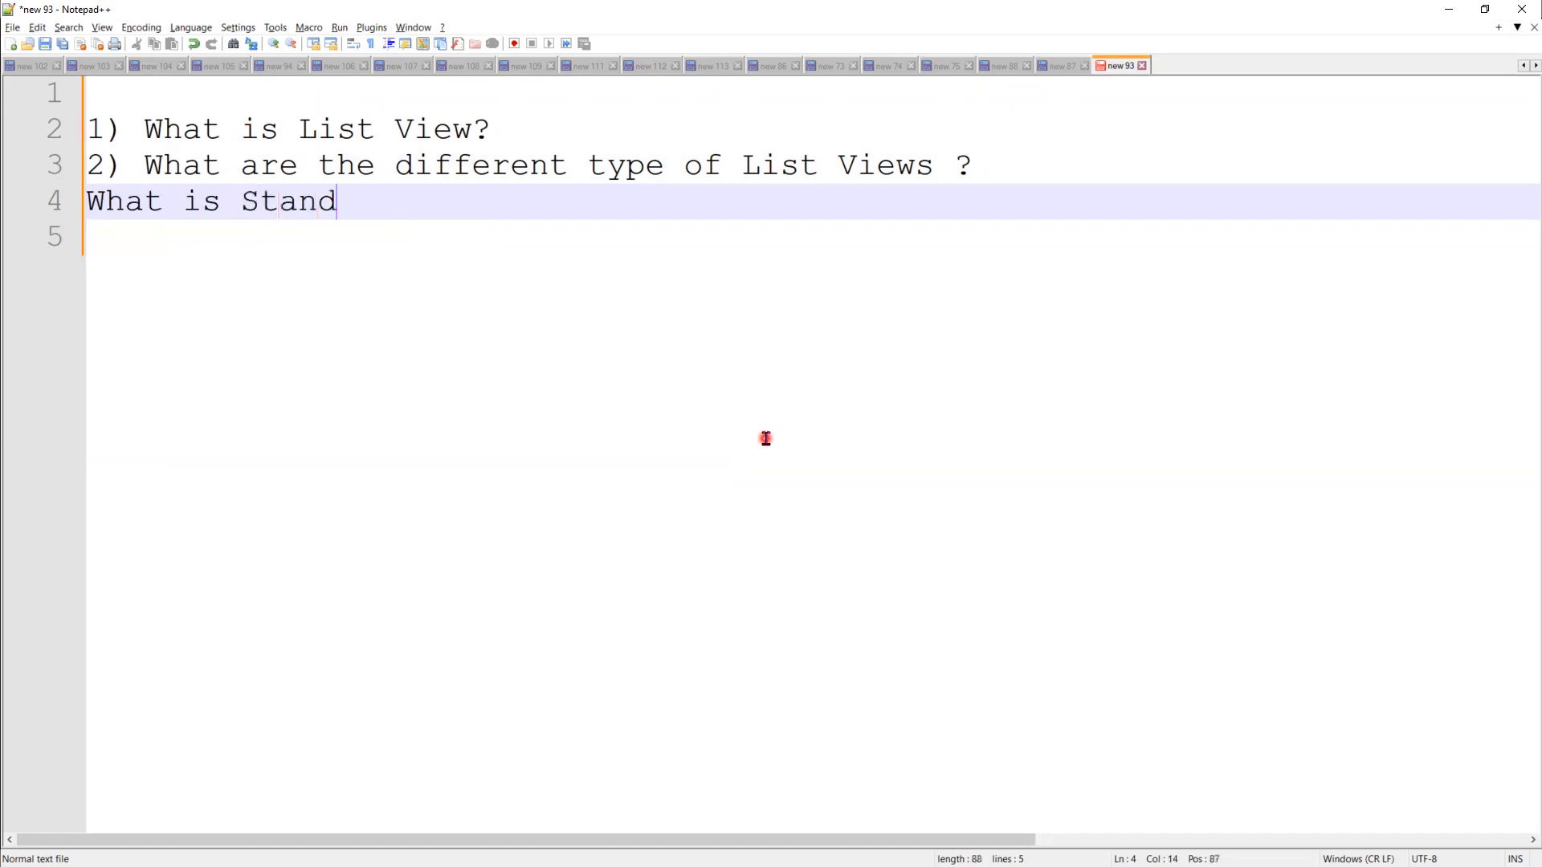
{"action": "type", "text": "ard List "}
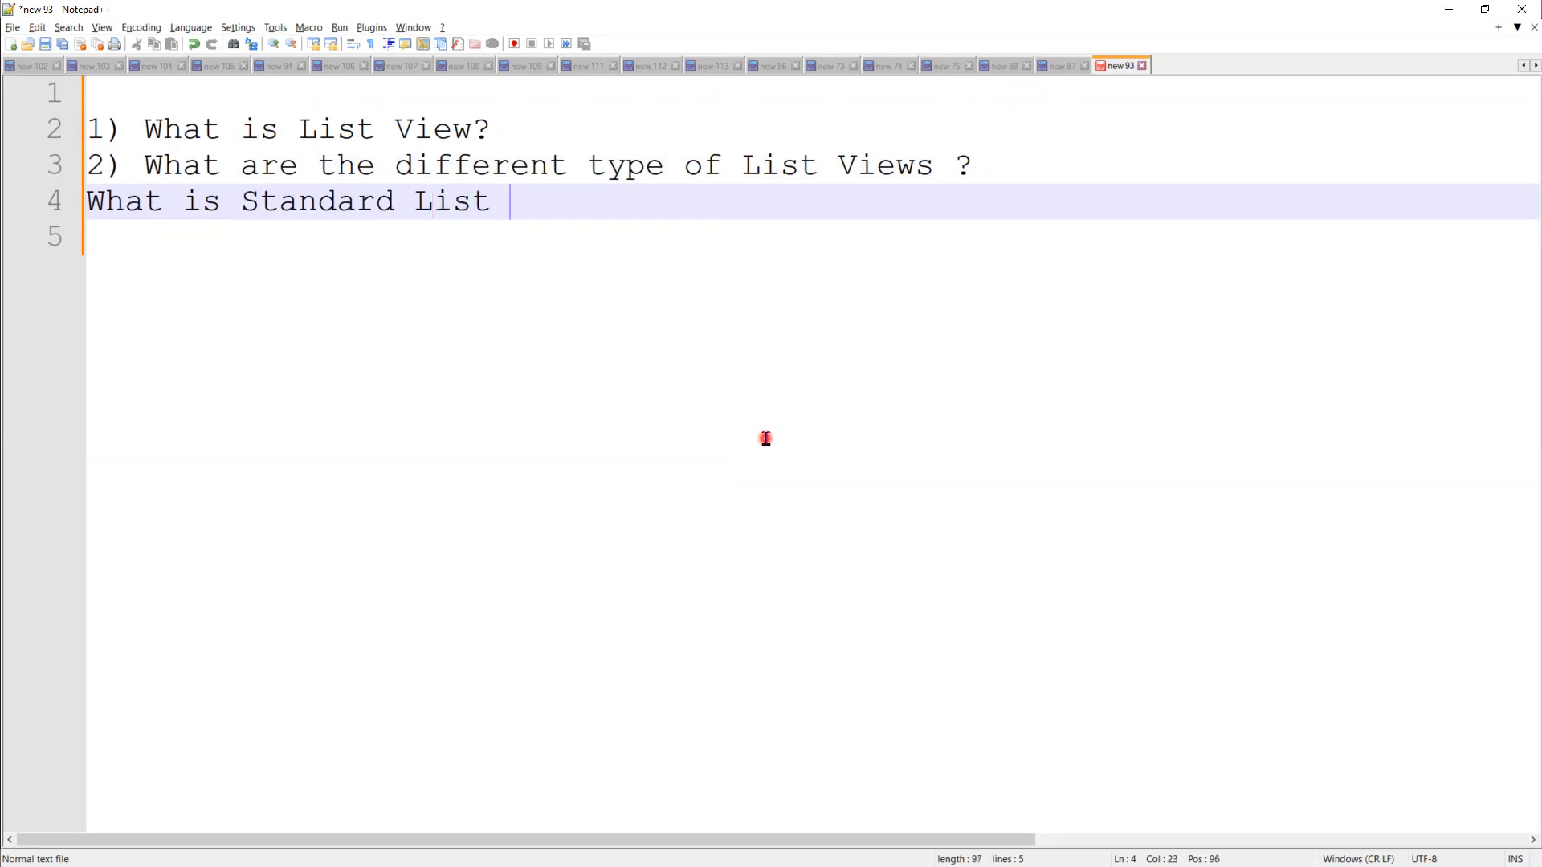
{"action": "type", "text": "View?"}
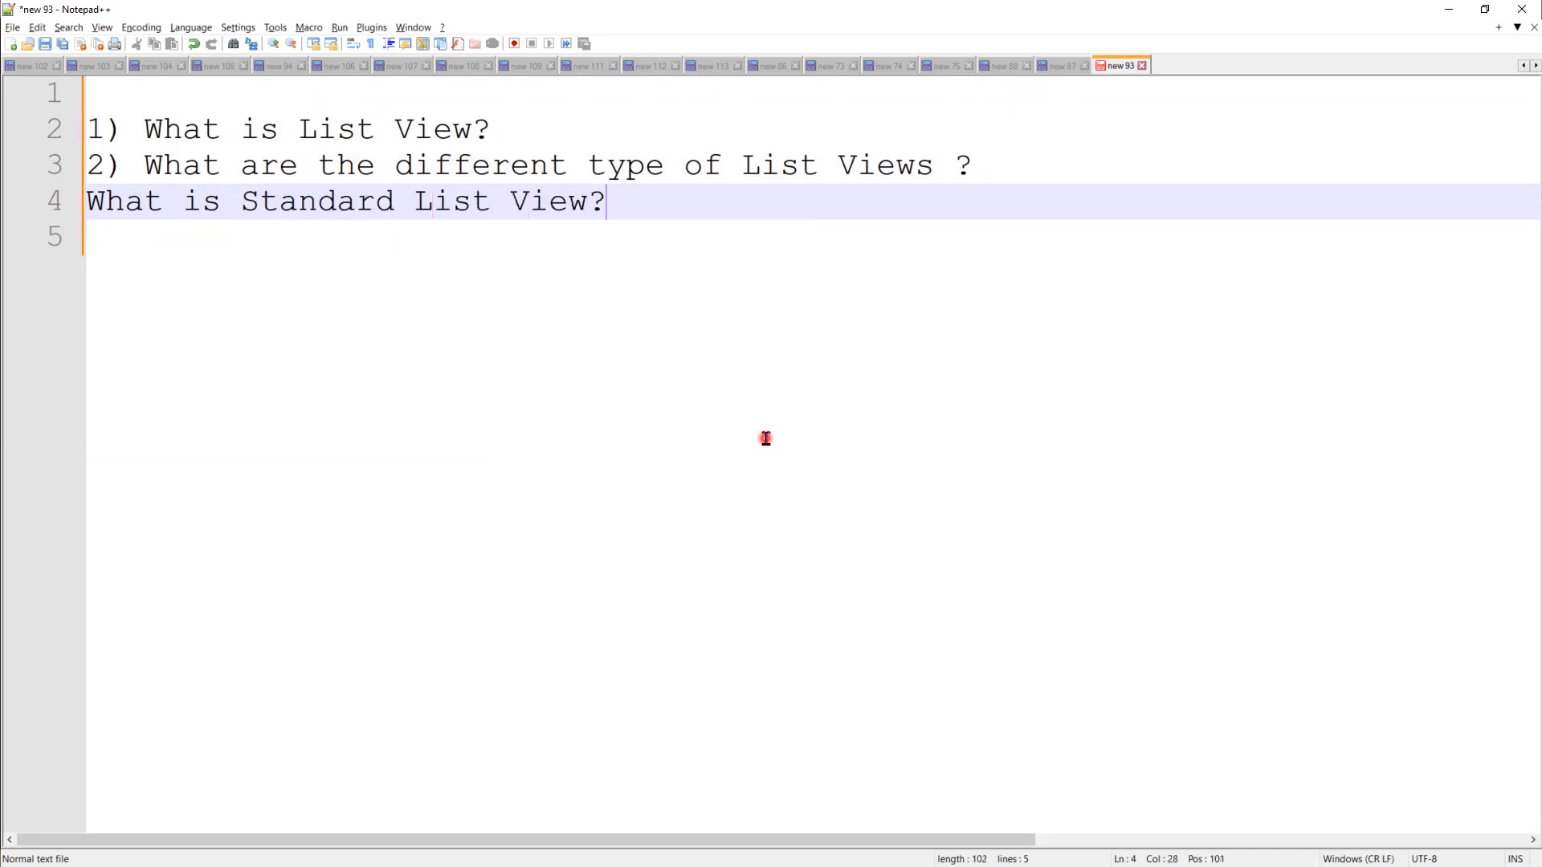
{"action": "key", "text": "Return"}
{"action": "type", "text": "What "}
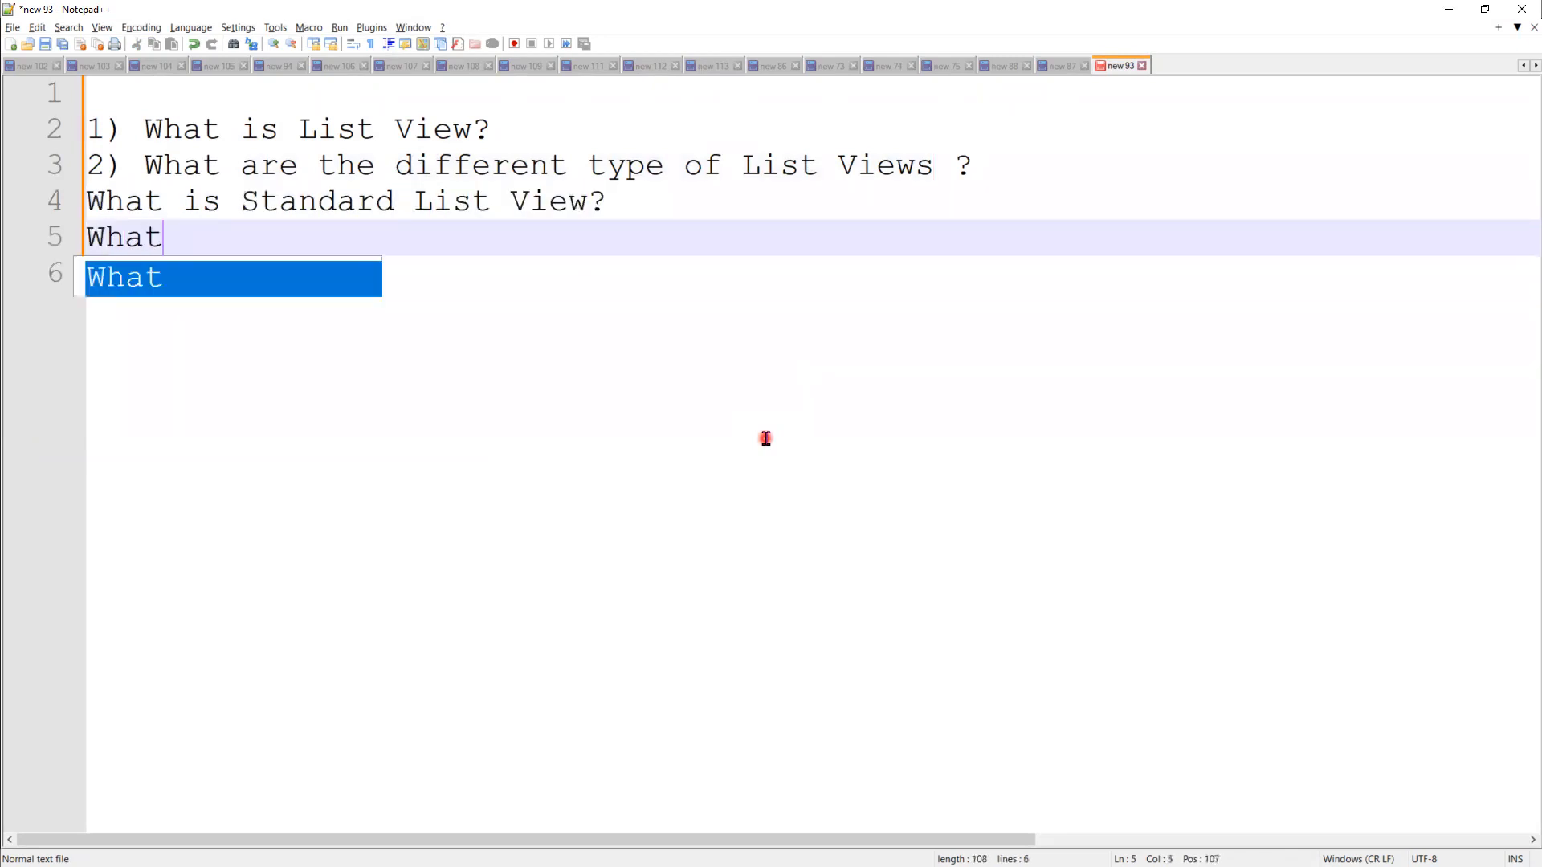
{"action": "type", "text": "is Custom"}
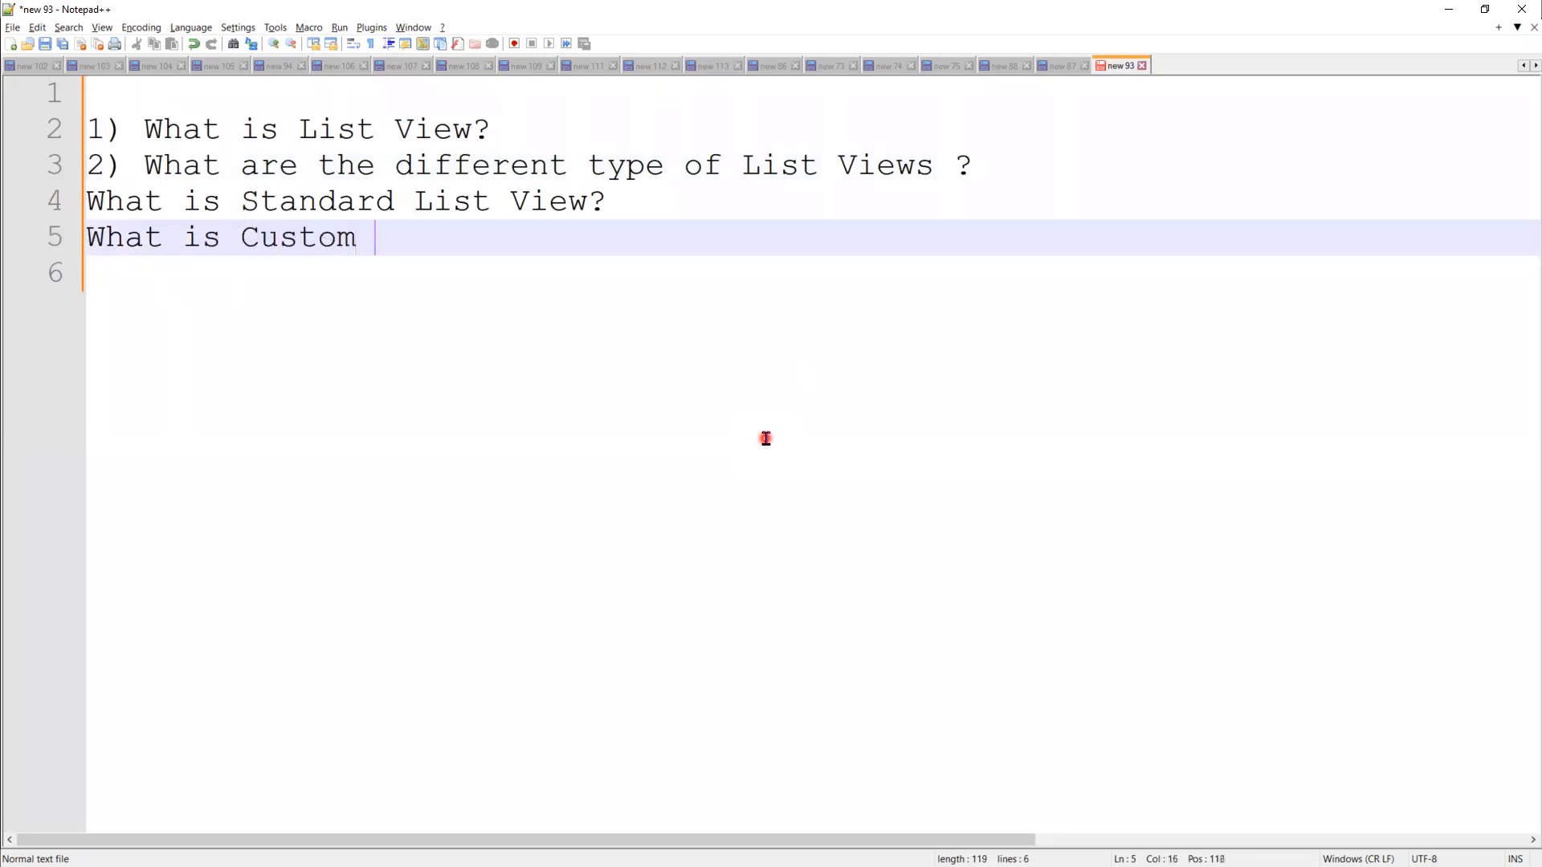
{"action": "type", "text": " List View?"}
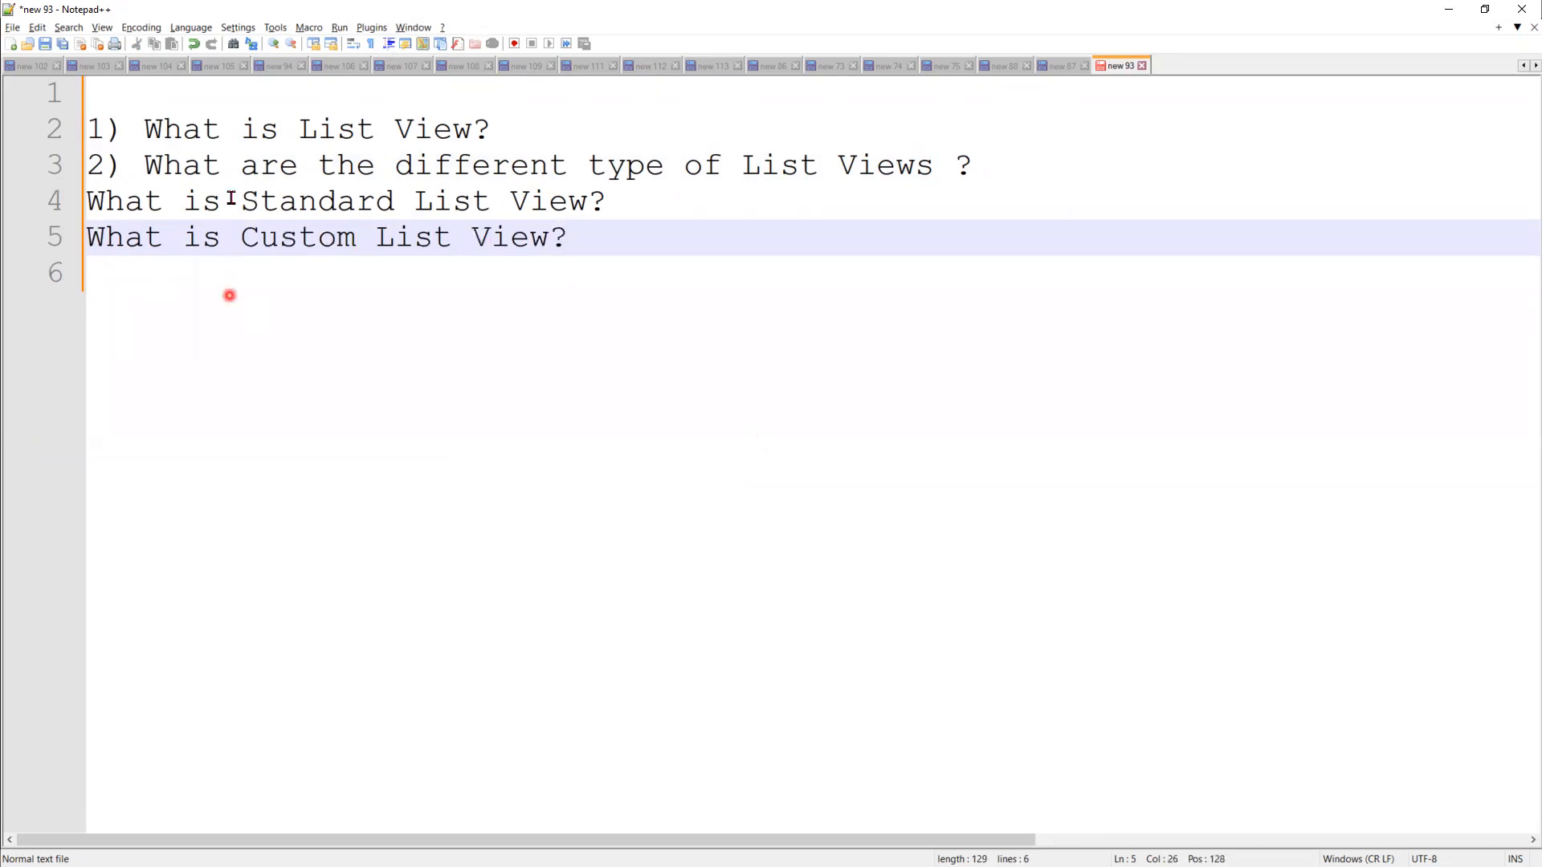
Step: Remove the '1) ' and '2) ' numbering and the empty first line, then start a new line
{"action": "left_click_drag", "start_coordinate": [145, 166], "coordinate": [78, 173]}
{"action": "key", "text": "Delete"}
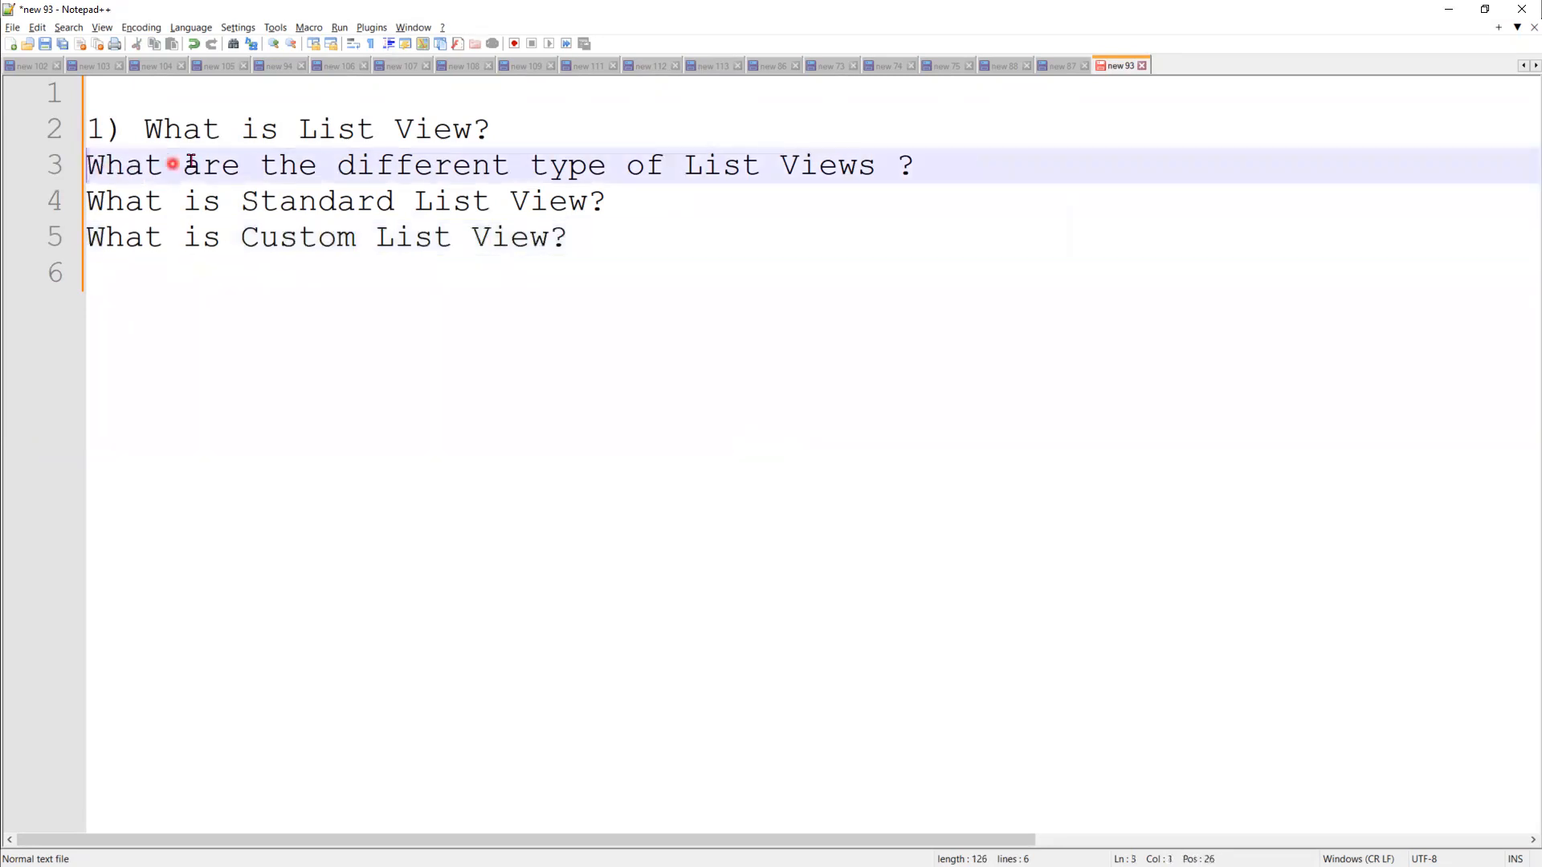
{"action": "left_click", "coordinate": [146, 129]}
{"action": "left_click_drag", "start_coordinate": [146, 129], "coordinate": [86, 130]}
{"action": "key", "text": "Delete"}
{"action": "key", "text": "BackSpace"}
{"action": "left_click", "coordinate": [645, 207]}
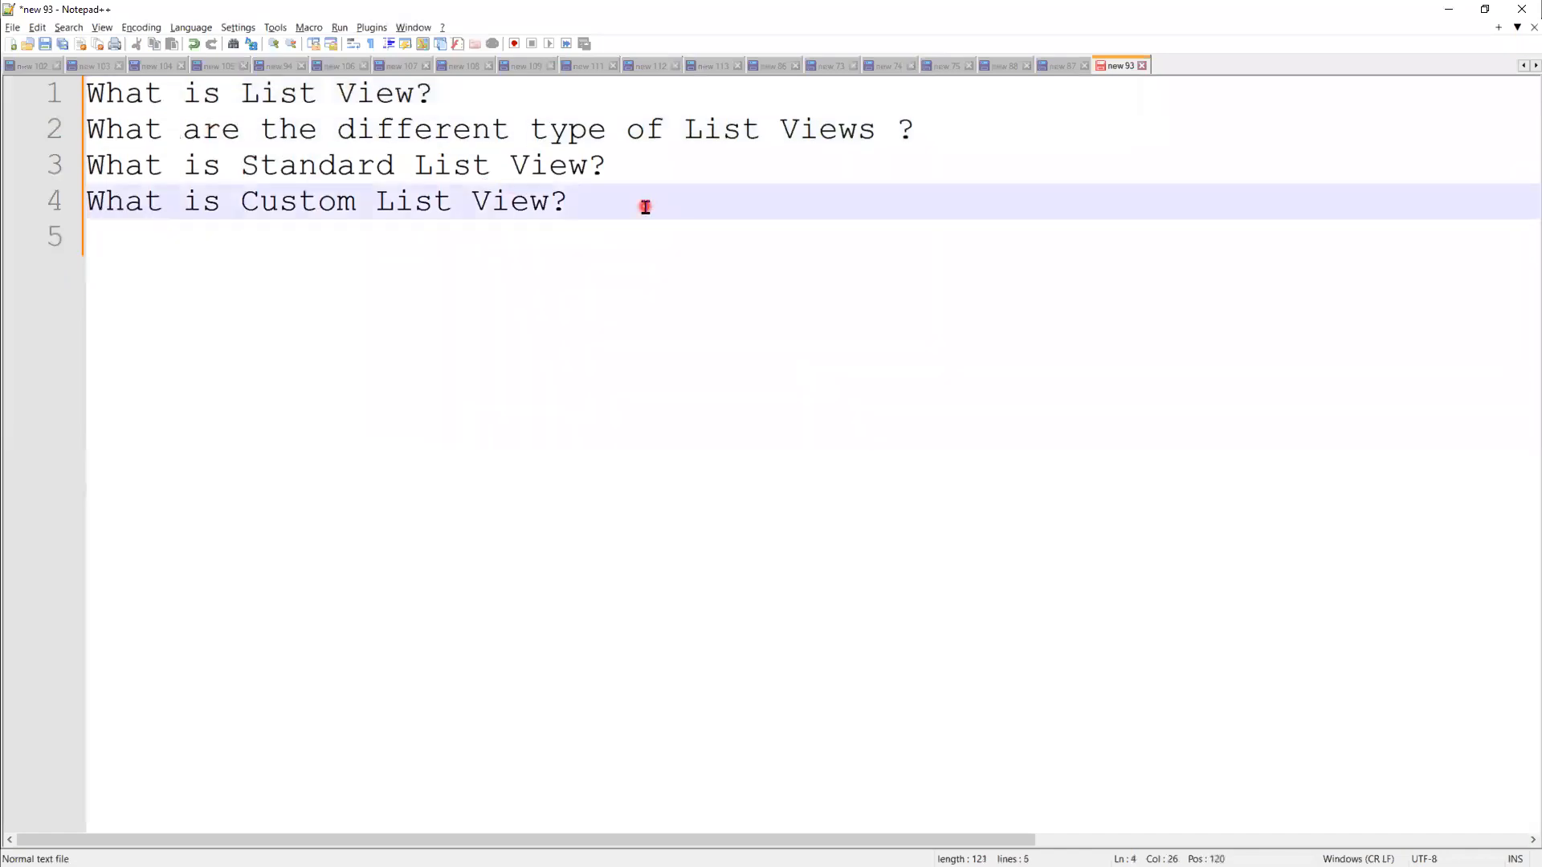
{"action": "key", "text": "alt+Tab"}
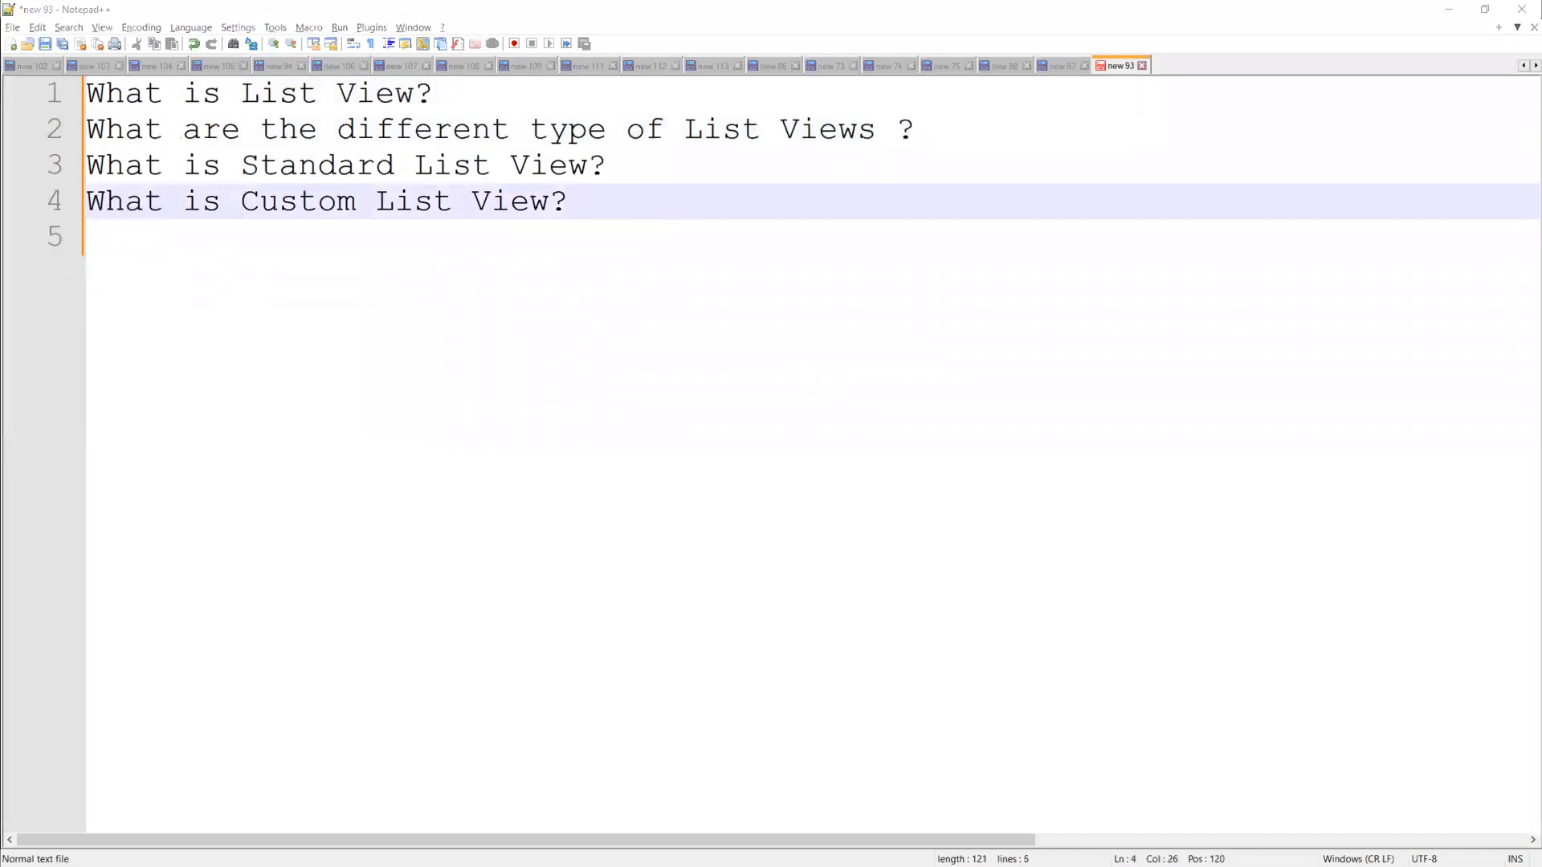
{"action": "left_click", "coordinate": [607, 199]}
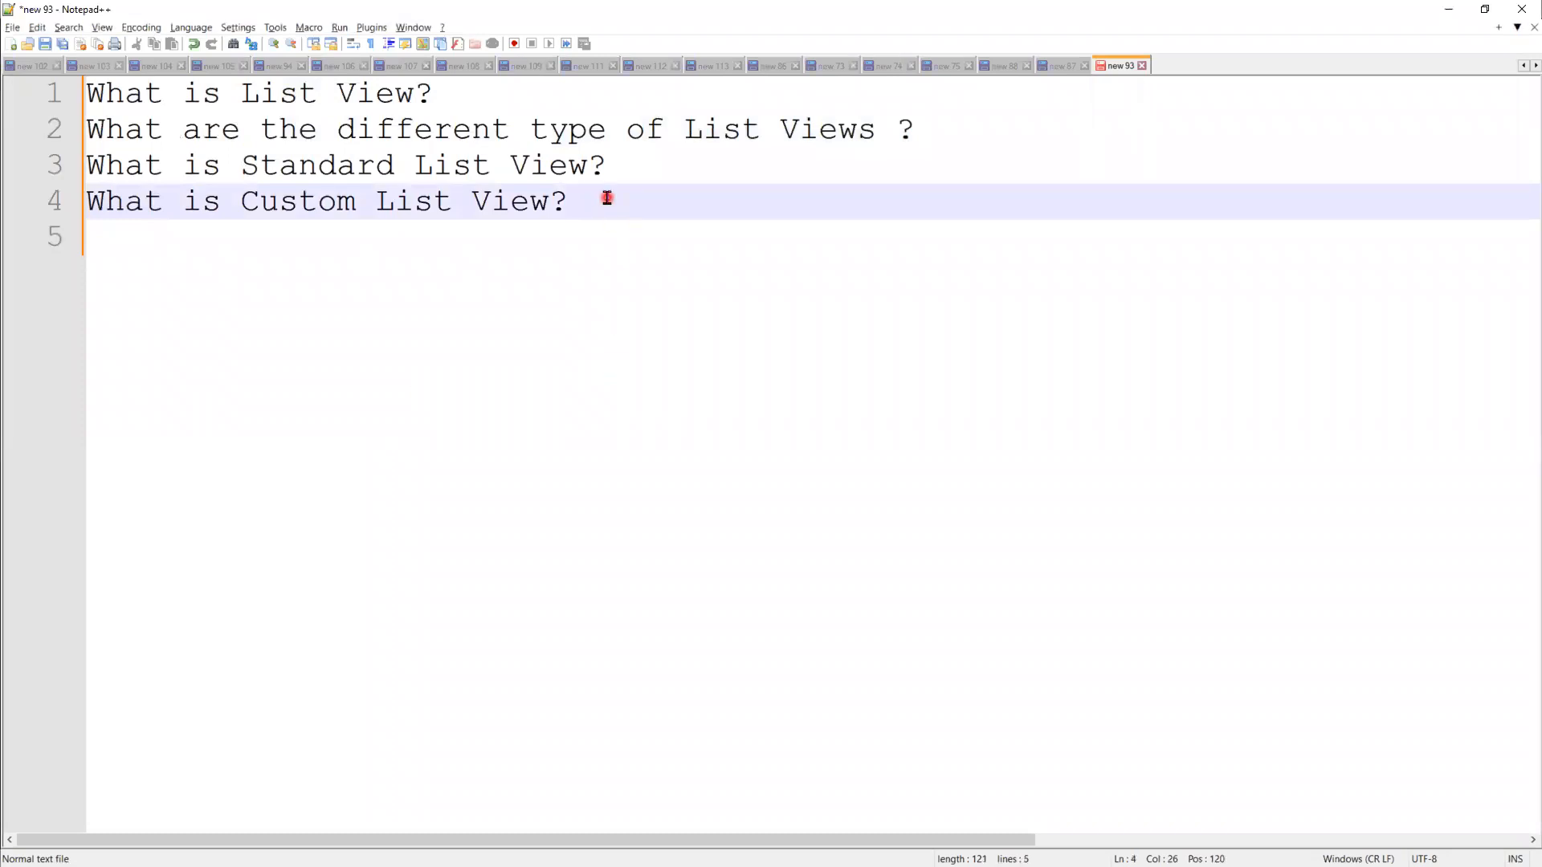
{"action": "key", "text": "Return"}
Step: Add questions on who creates Standard List Views and who creates Custom List Views
{"action": "type", "text": "Who "}
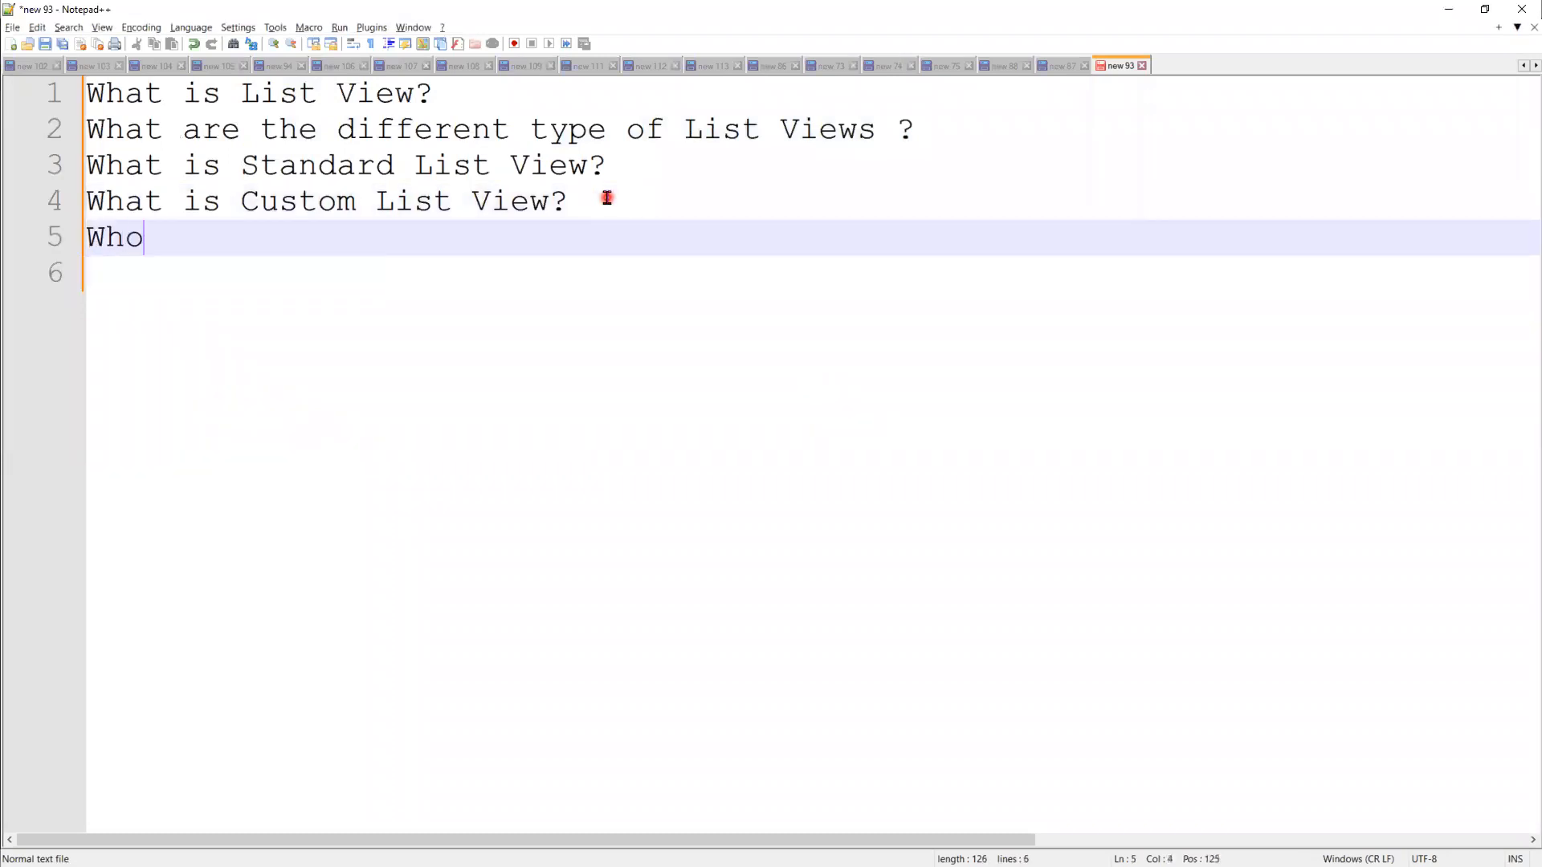
{"action": "type", "text": "will be creating Standa"}
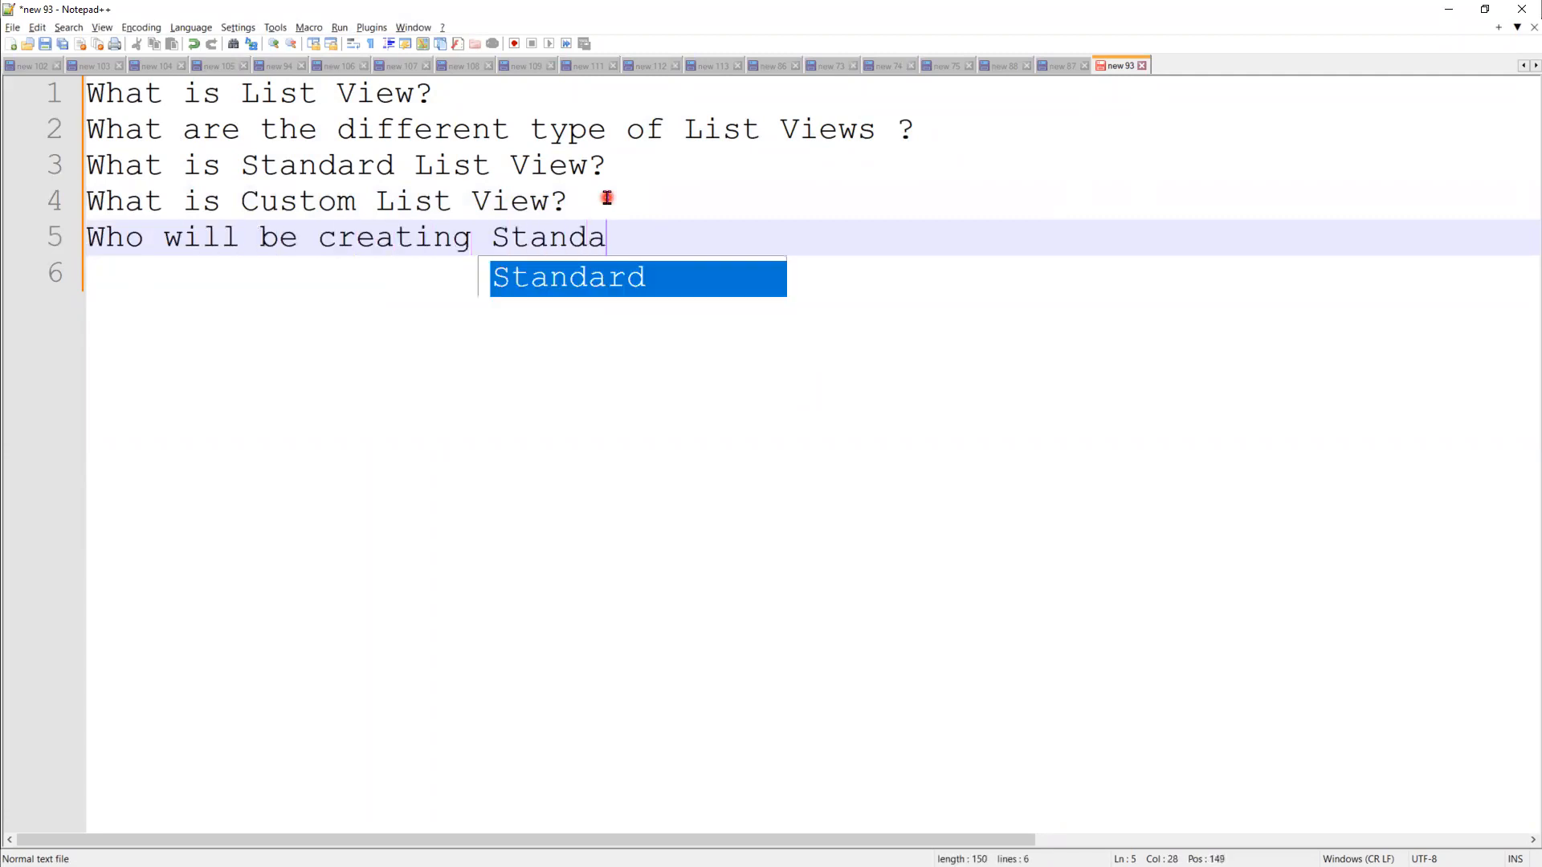
{"action": "type", "text": "rd List "}
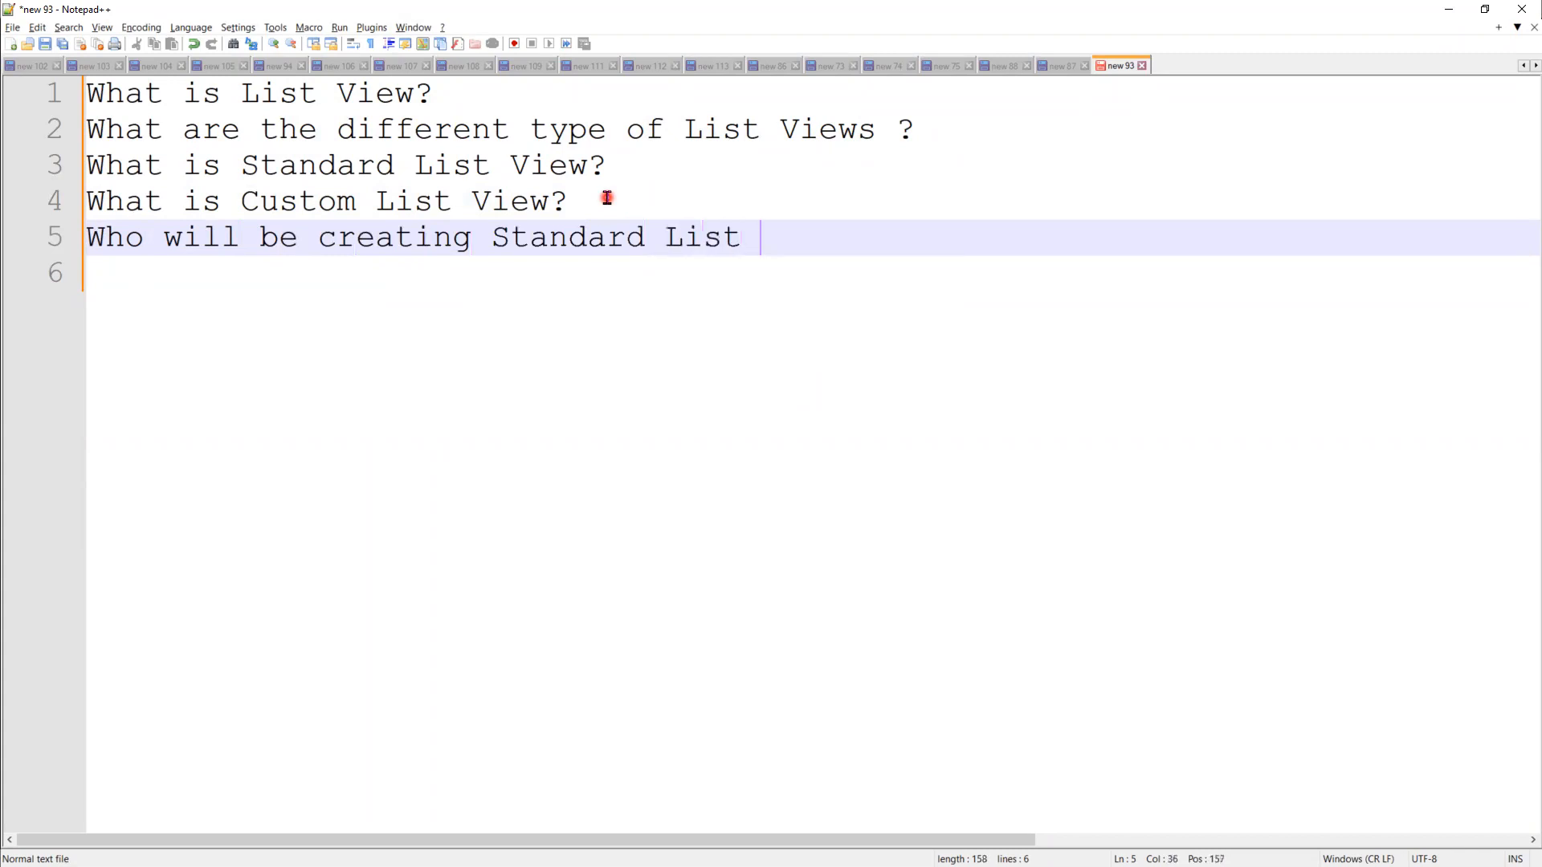
{"action": "type", "text": "VIew ?"}
{"action": "key", "text": "Return"}
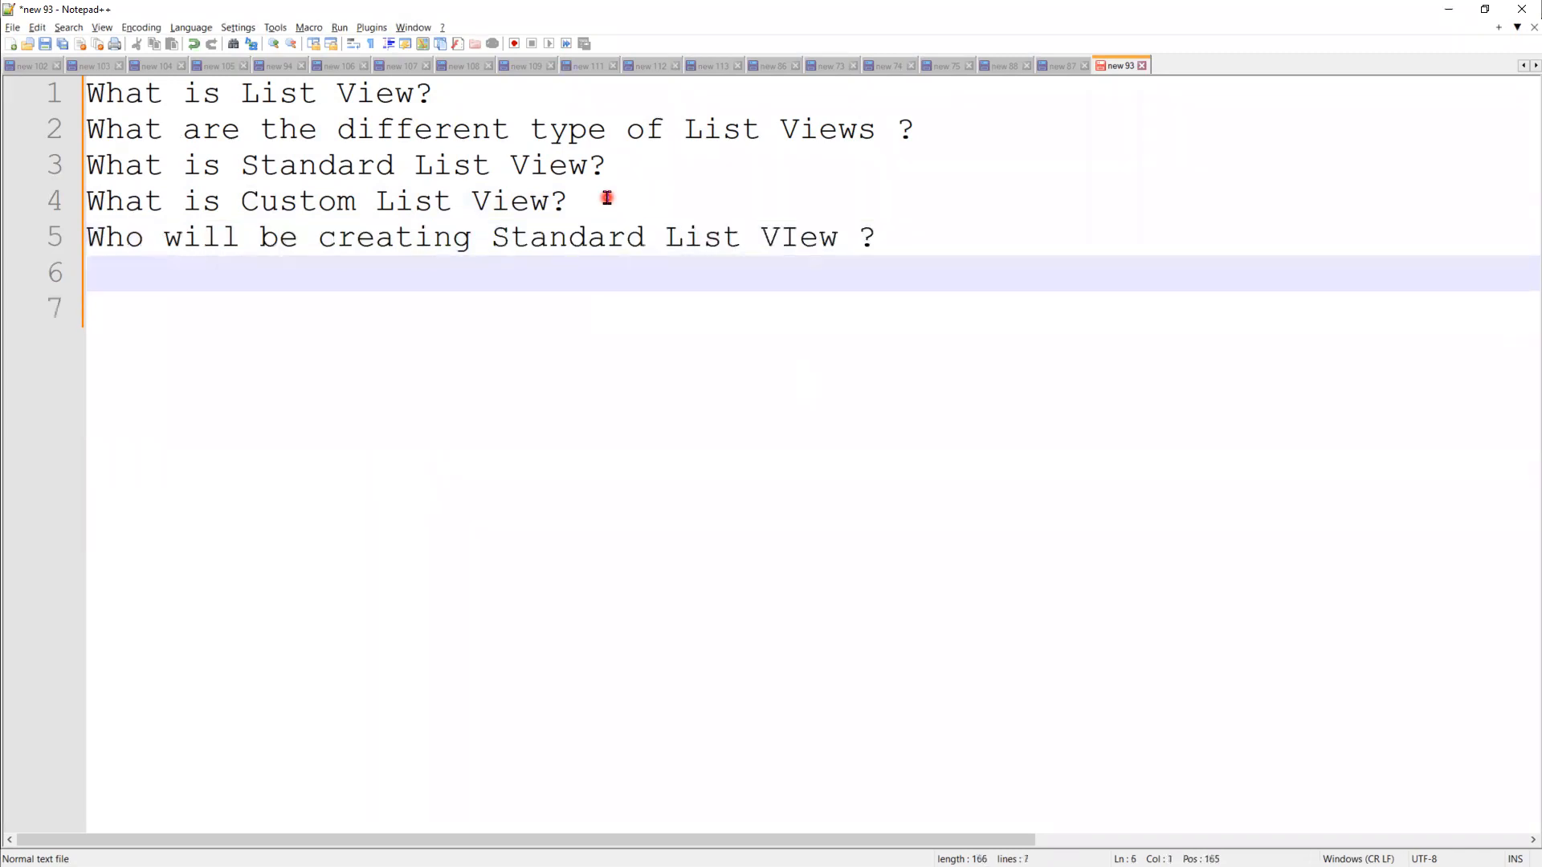
{"action": "type", "text": "Whowill"}
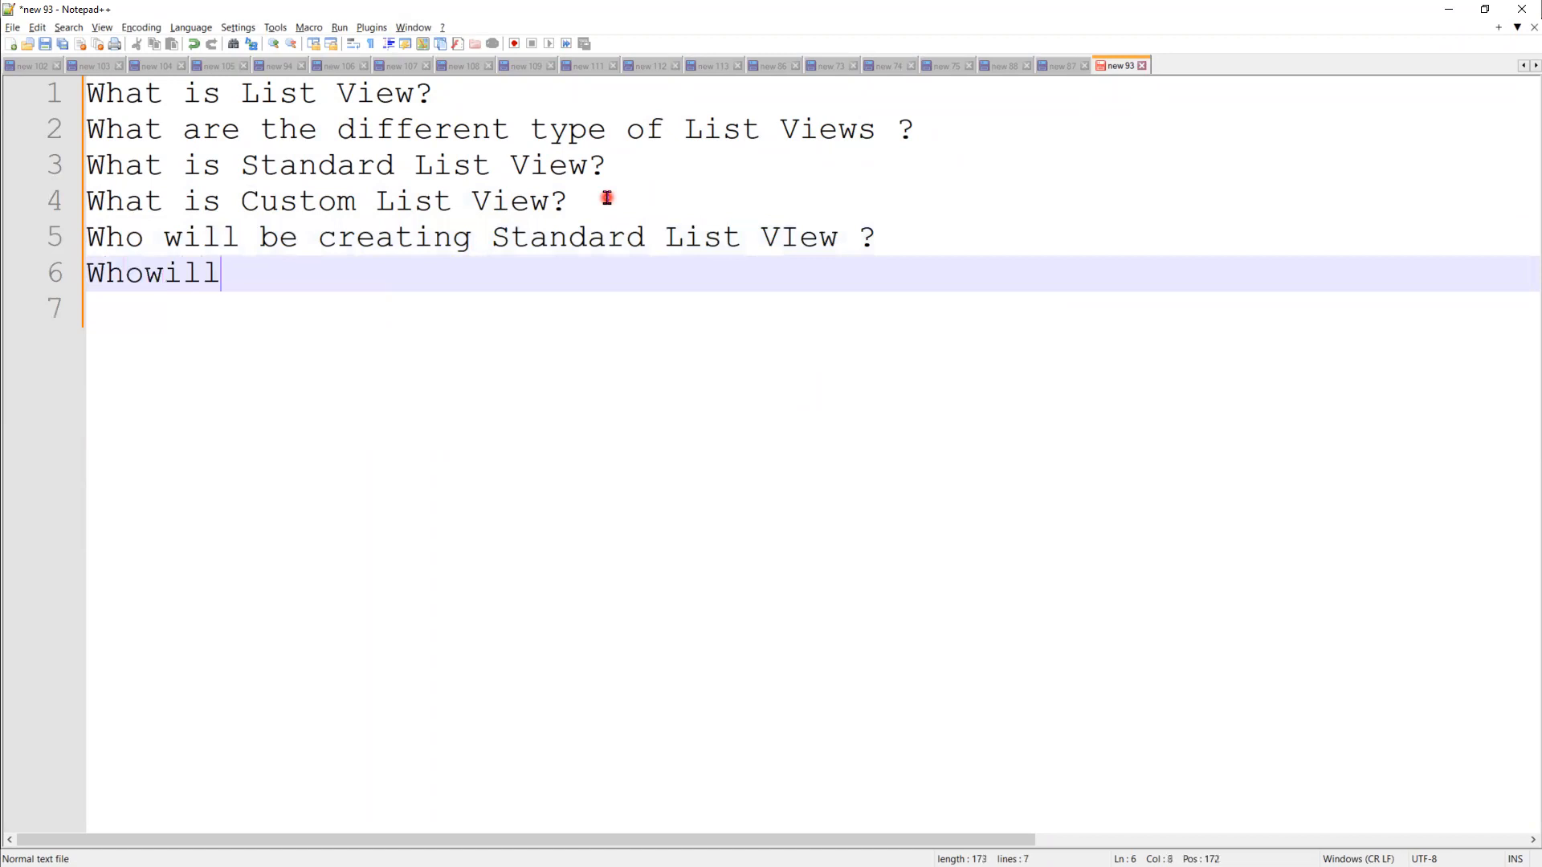
{"action": "type", "text": " be cre"}
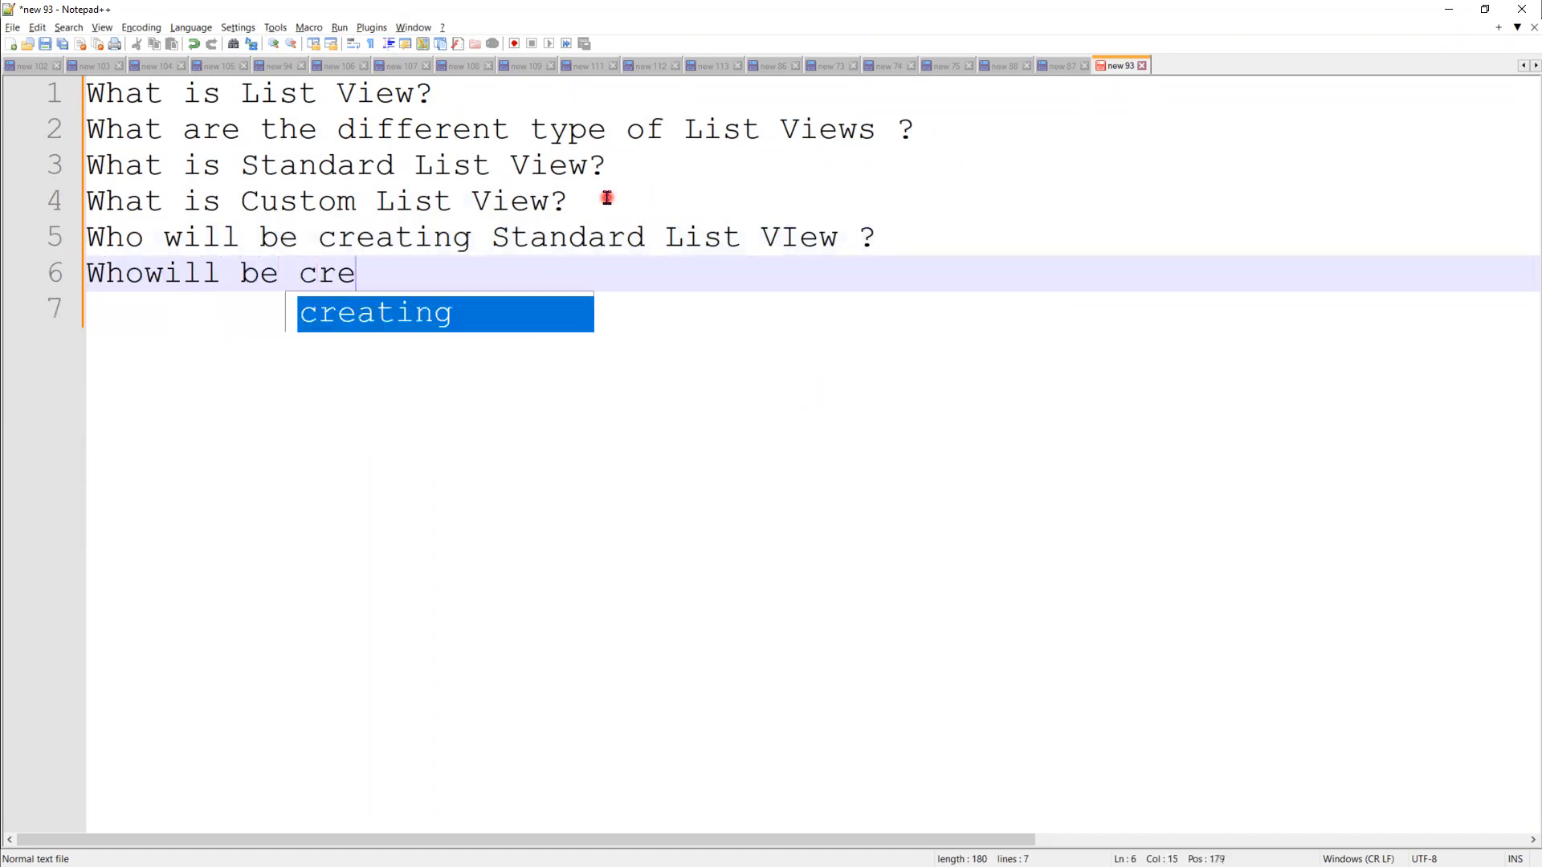
{"action": "type", "text": "ating "}
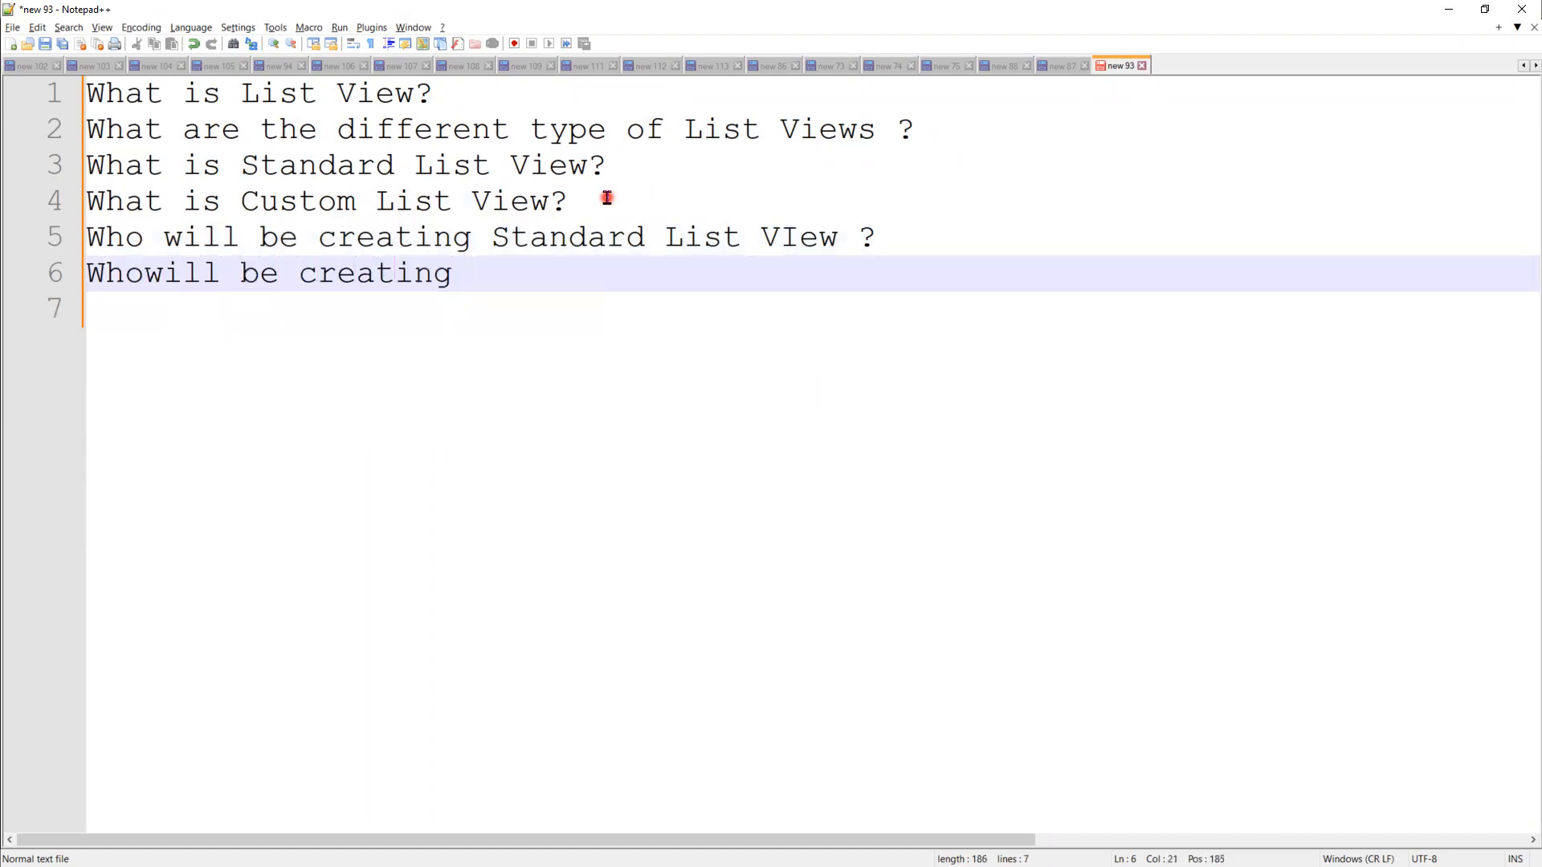
{"action": "type", "text": "Custom "}
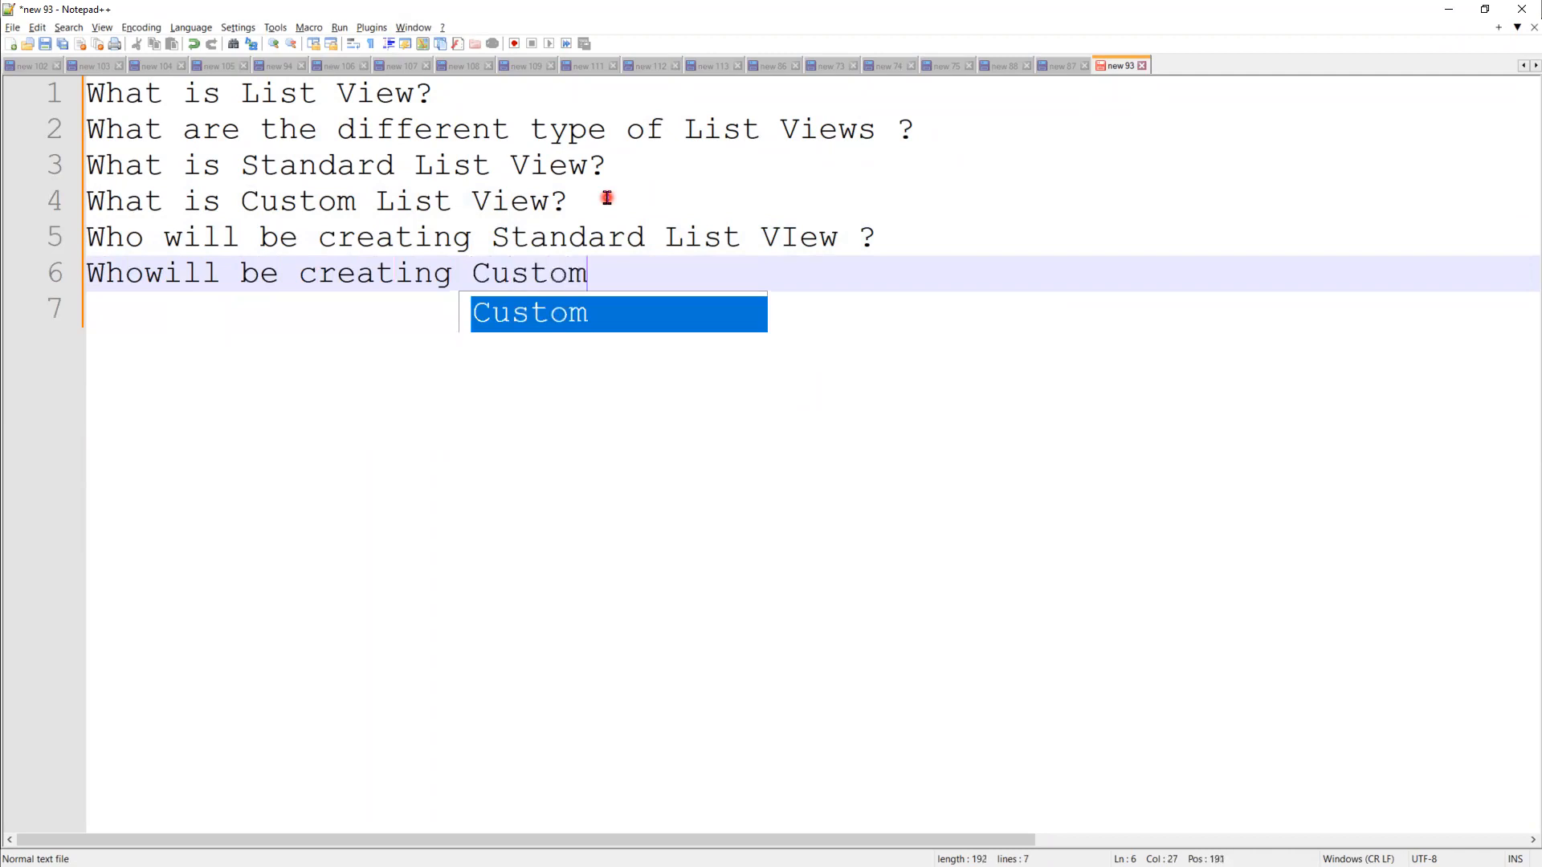
{"action": "type", "text": "List "}
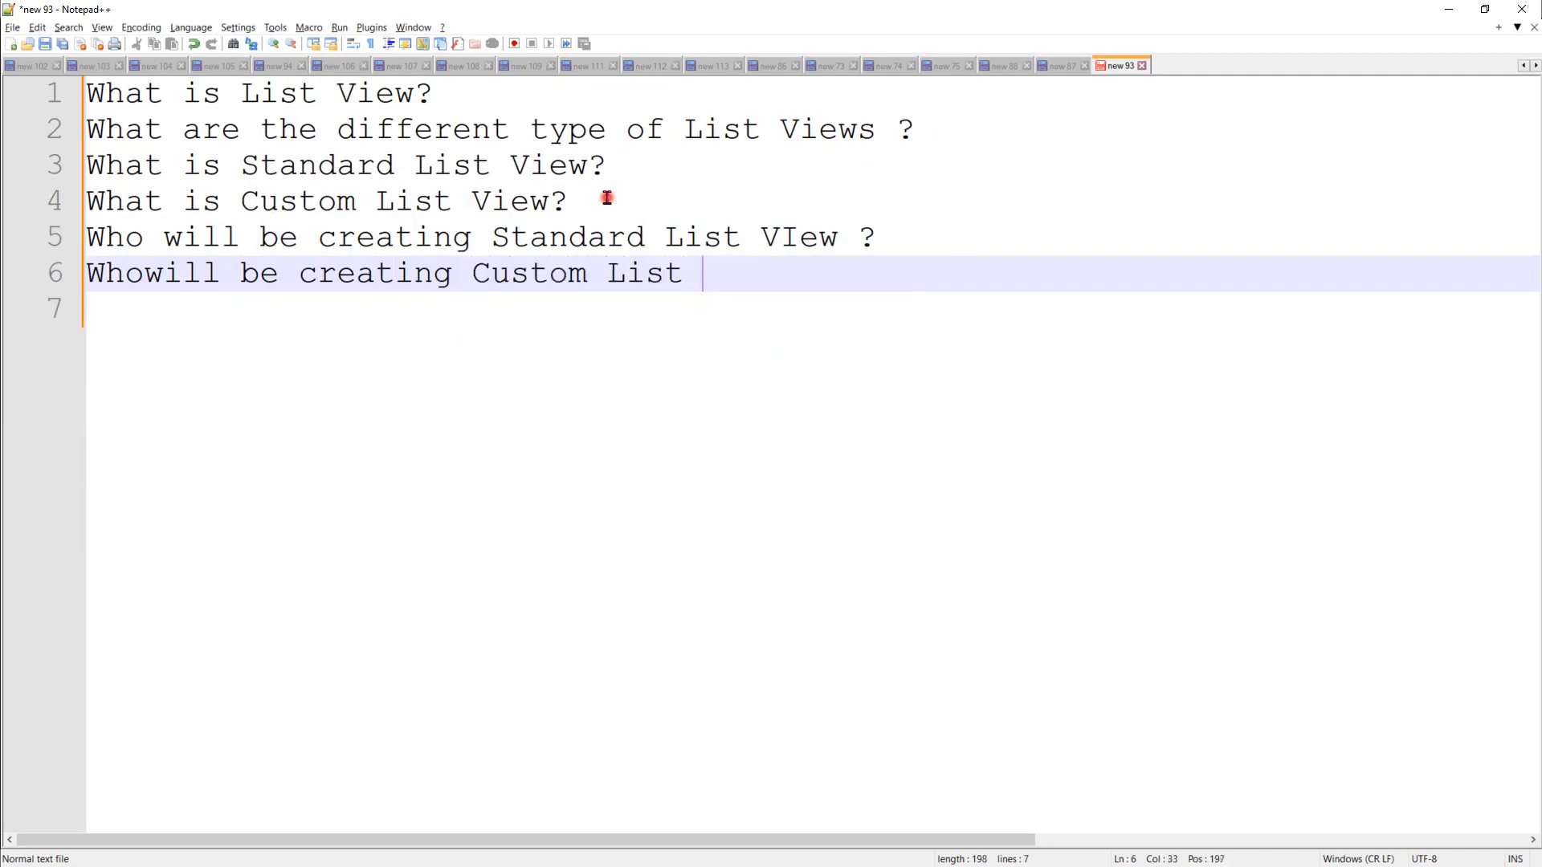
{"action": "type", "text": "View"}
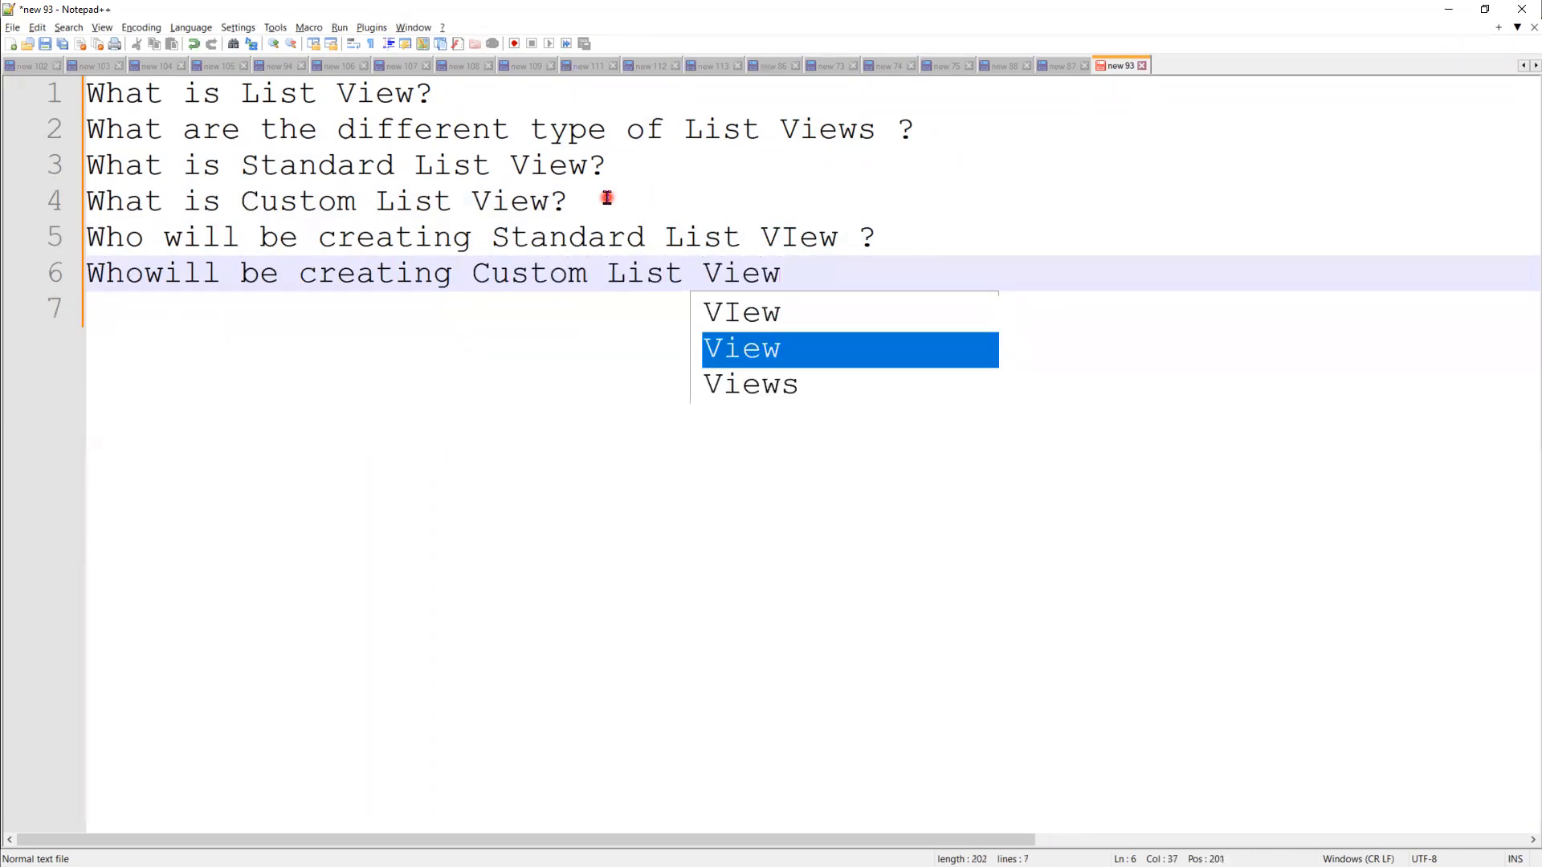
{"action": "type", "text": "?"}
{"action": "key", "text": "Return"}
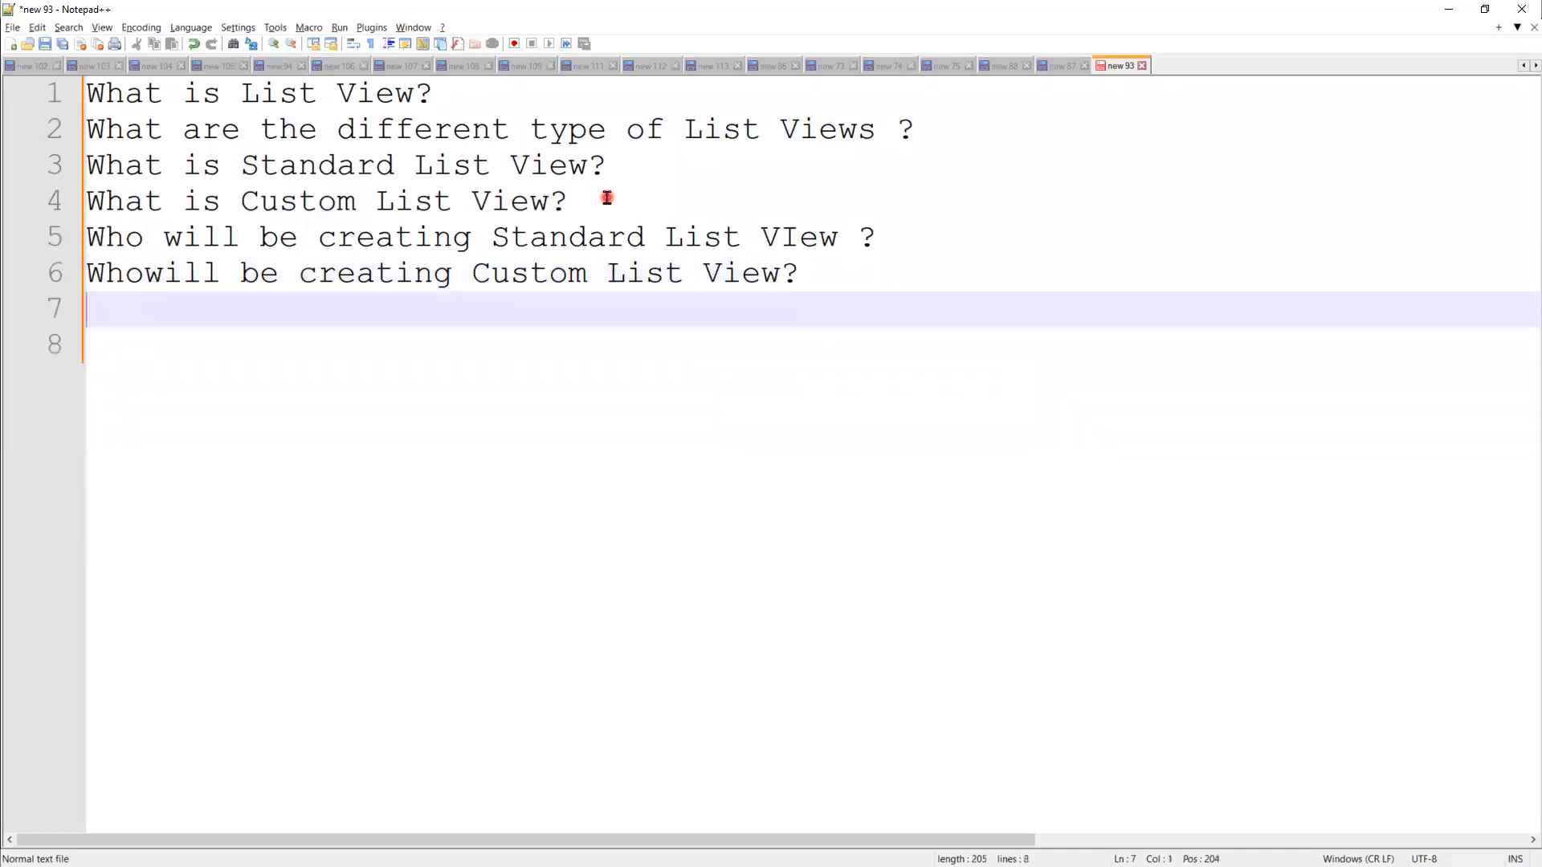
Step: Add 'Examples for Standard List View ?' and 'Examples for Custom List View ?' questions
{"action": "type", "text": "Exm"}
{"action": "type", "text": "mples "}
{"action": "type", "text": "for Standa"}
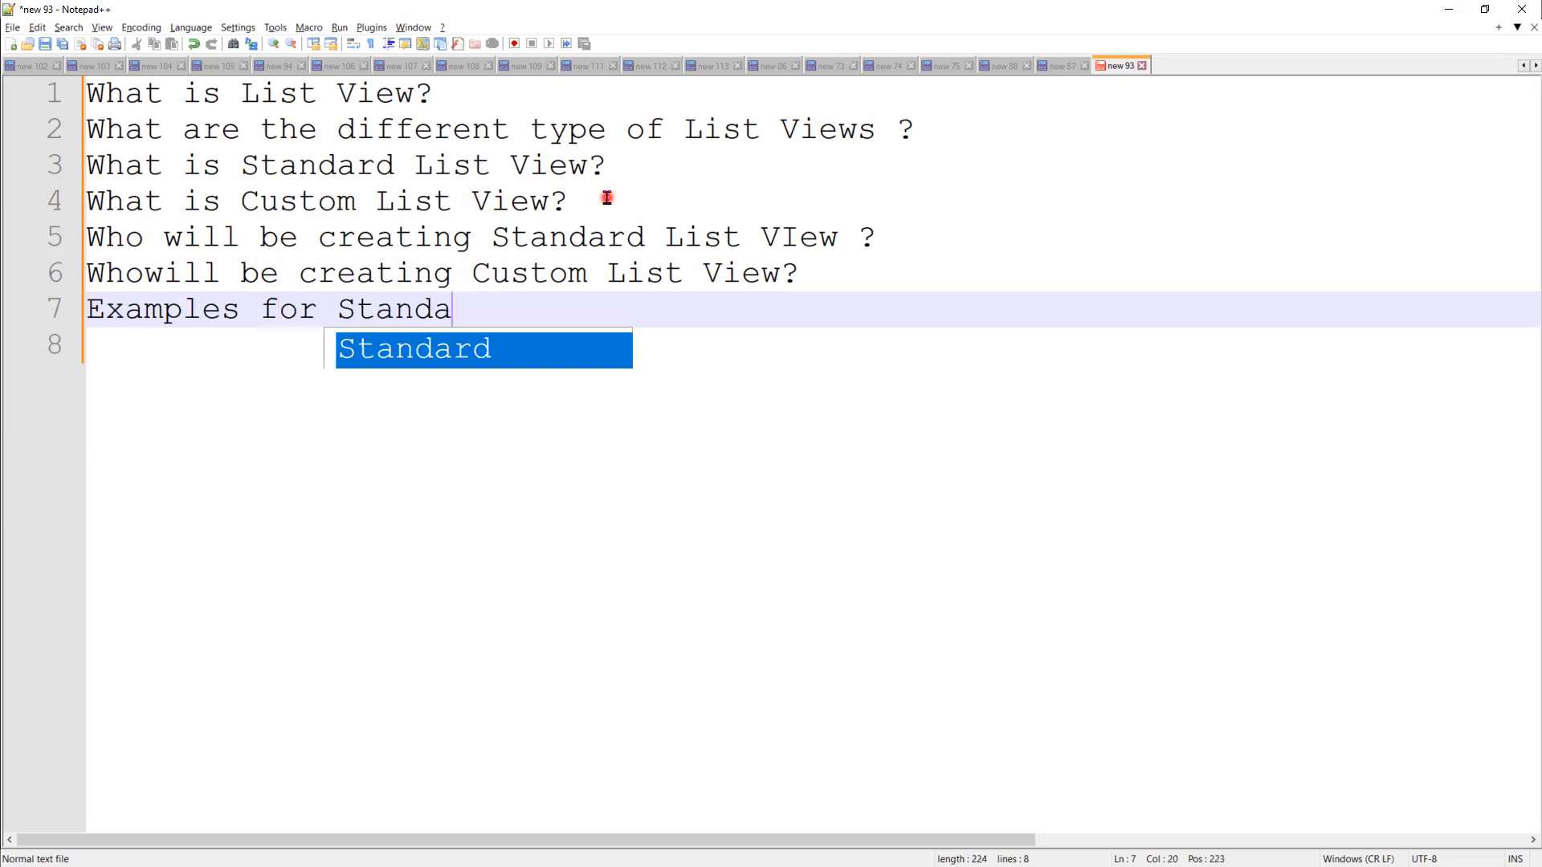
{"action": "key", "text": "Return"}
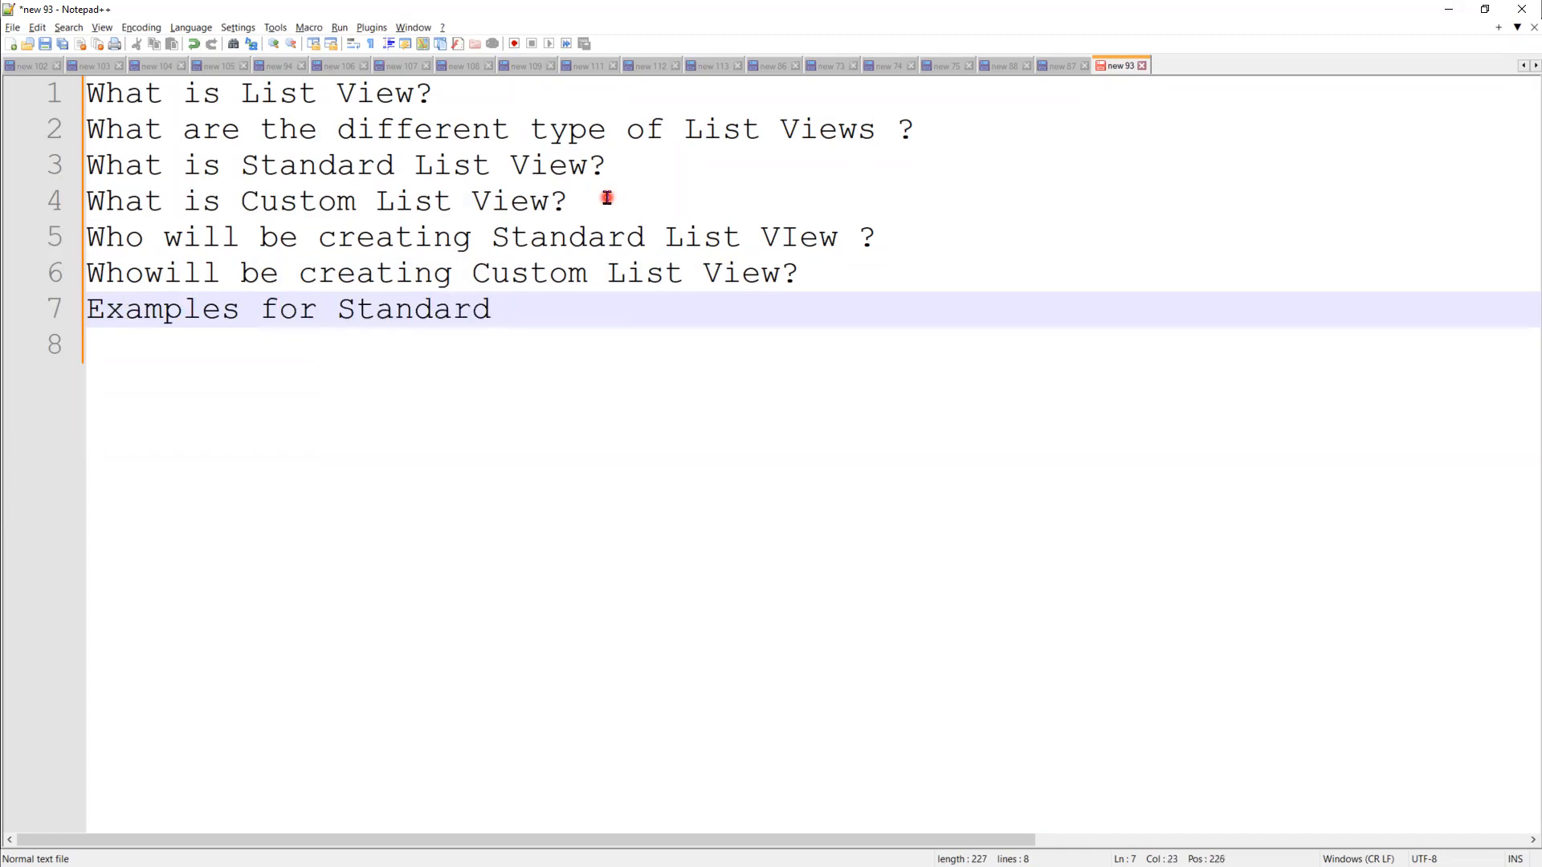
{"action": "type", "text": "Live"}
{"action": "type", "text": "st "}
{"action": "type", "text": "View "}
{"action": "type", "text": "?"}
{"action": "key", "text": "Return"}
{"action": "type", "text": "E"}
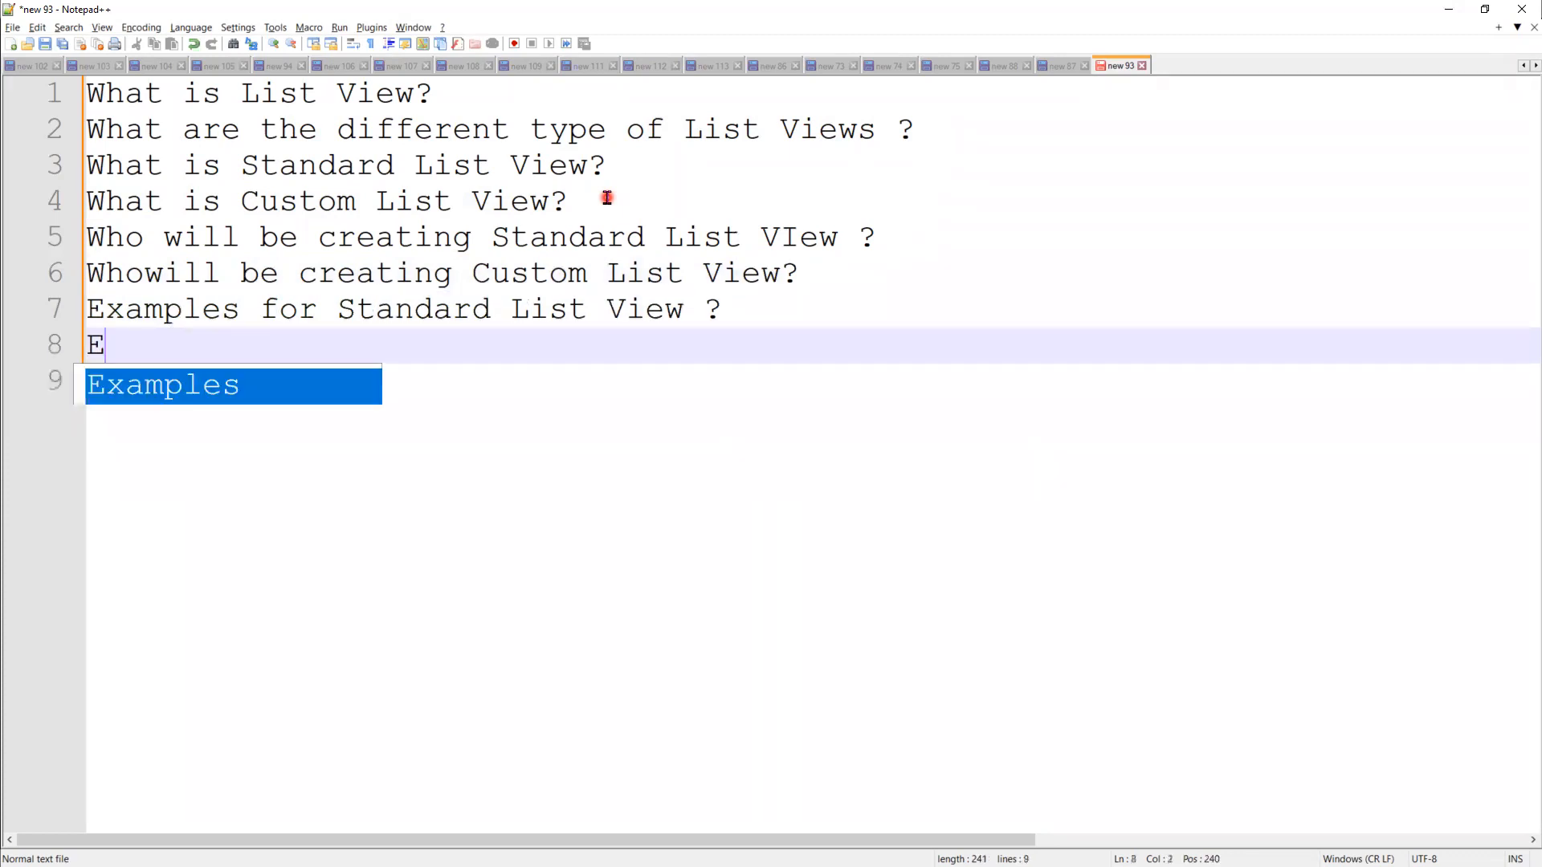
{"action": "type", "text": "xamples fo"}
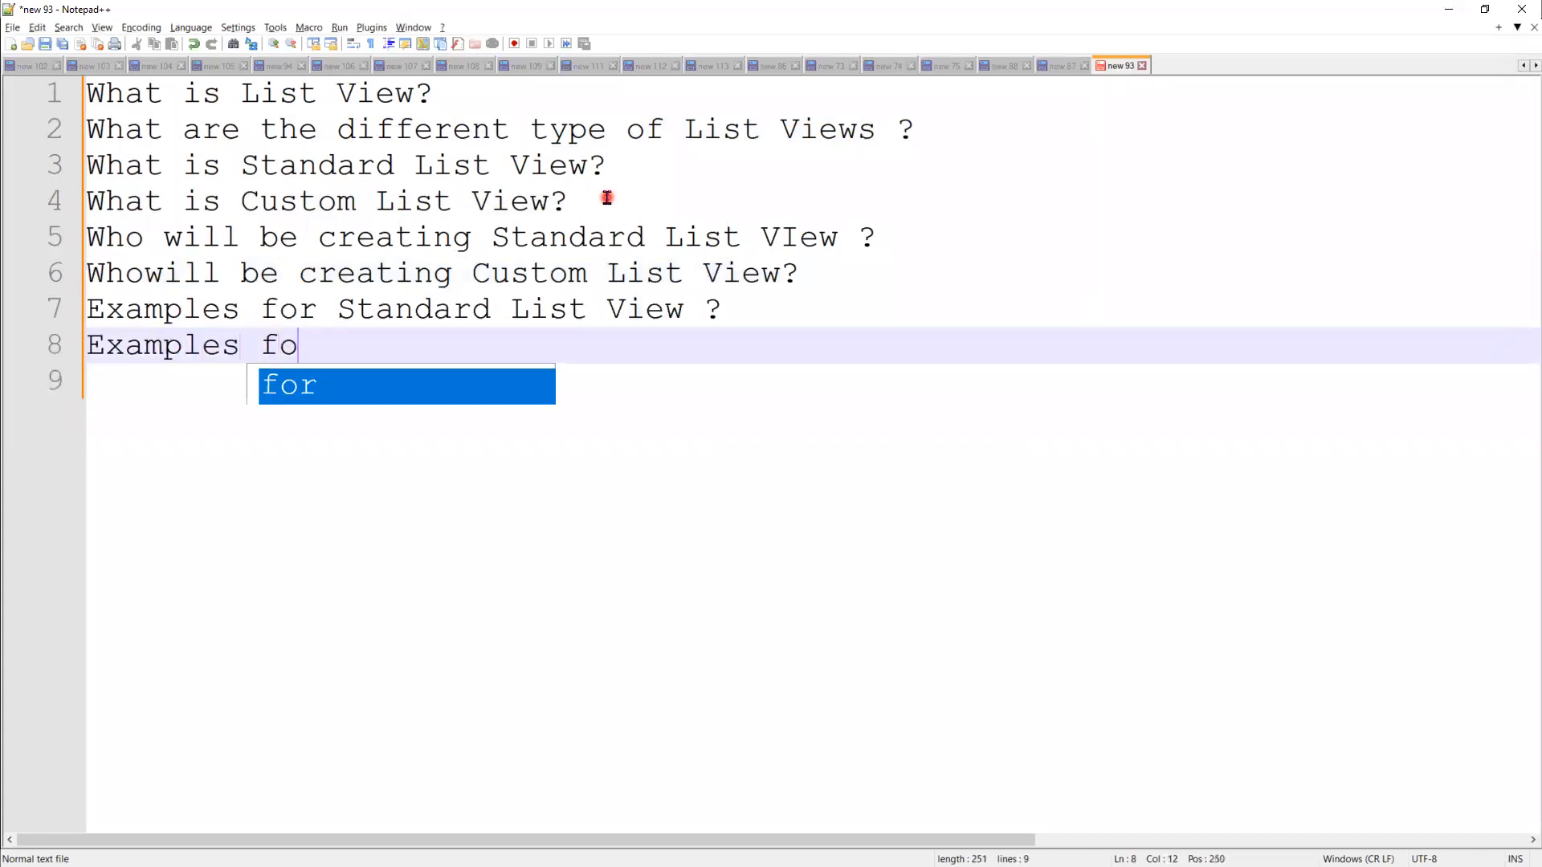
{"action": "type", "text": "r Custom L"}
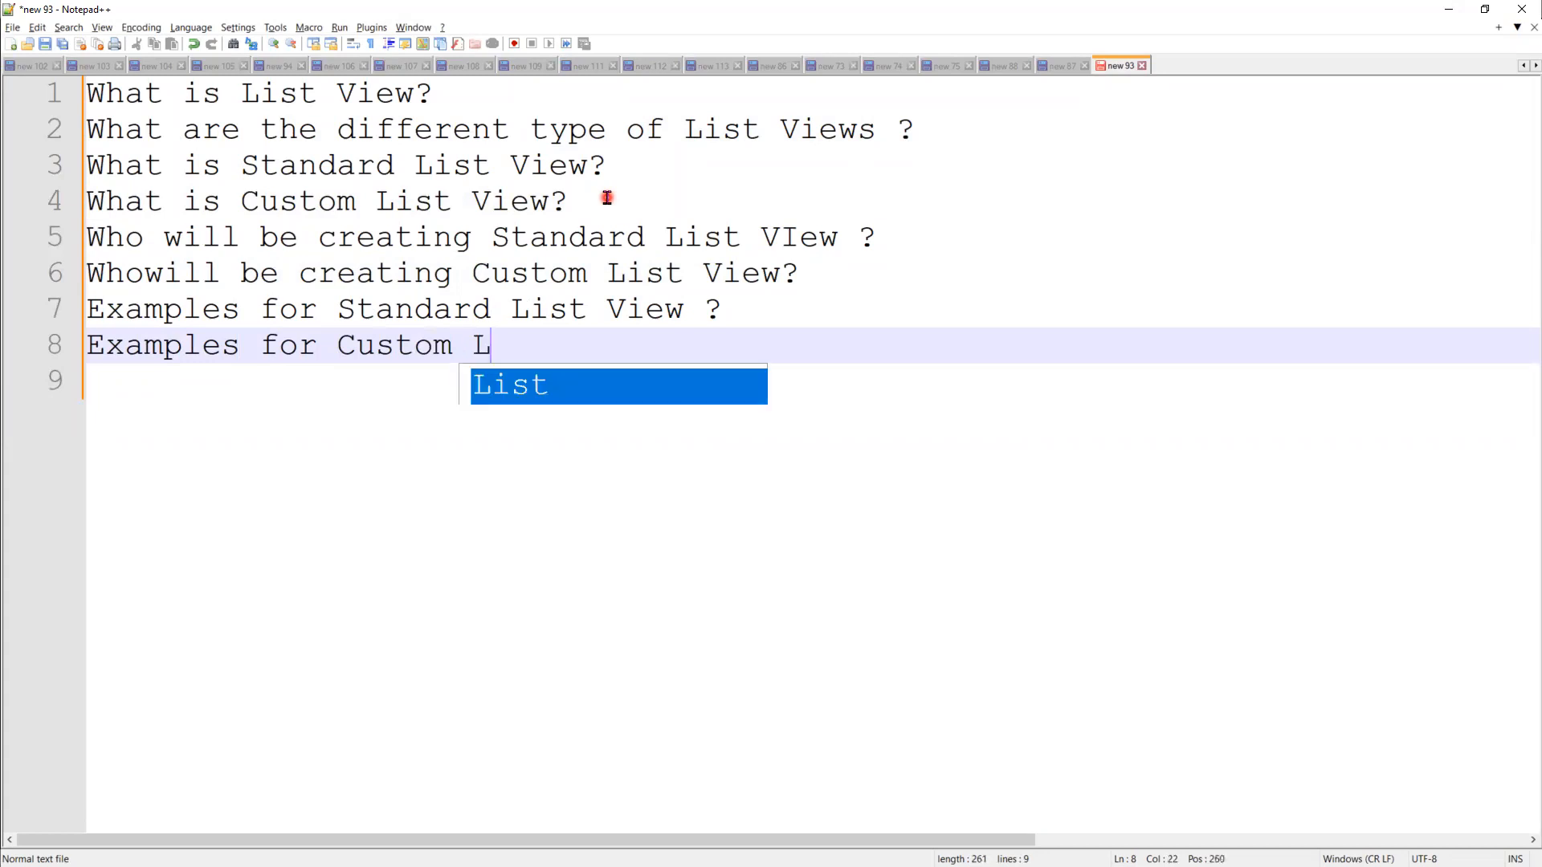
{"action": "type", "text": "ist View ?"}
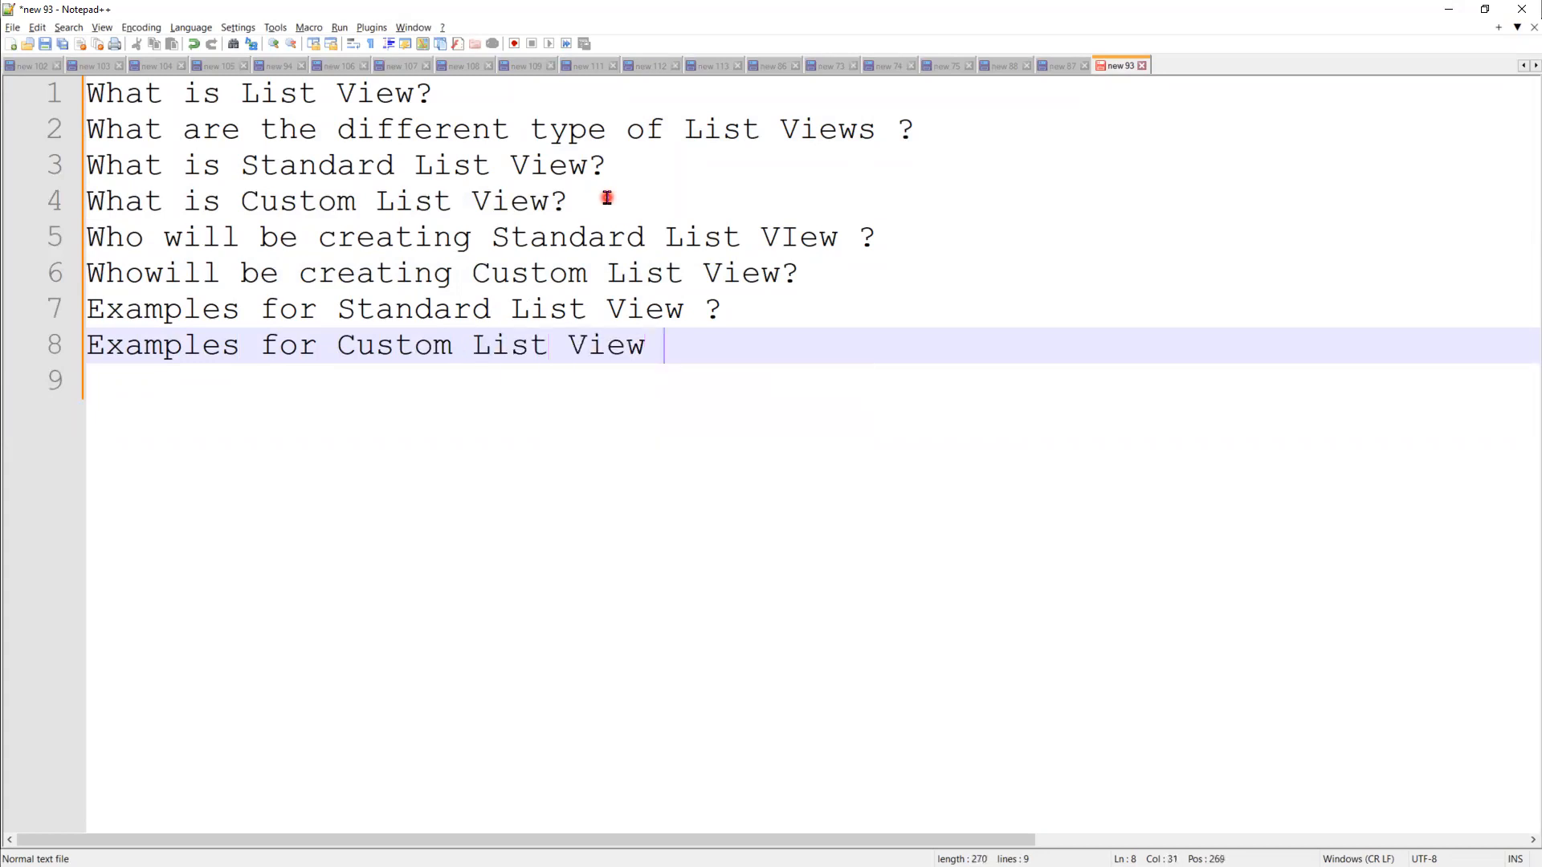
{"action": "key", "text": "Return"}
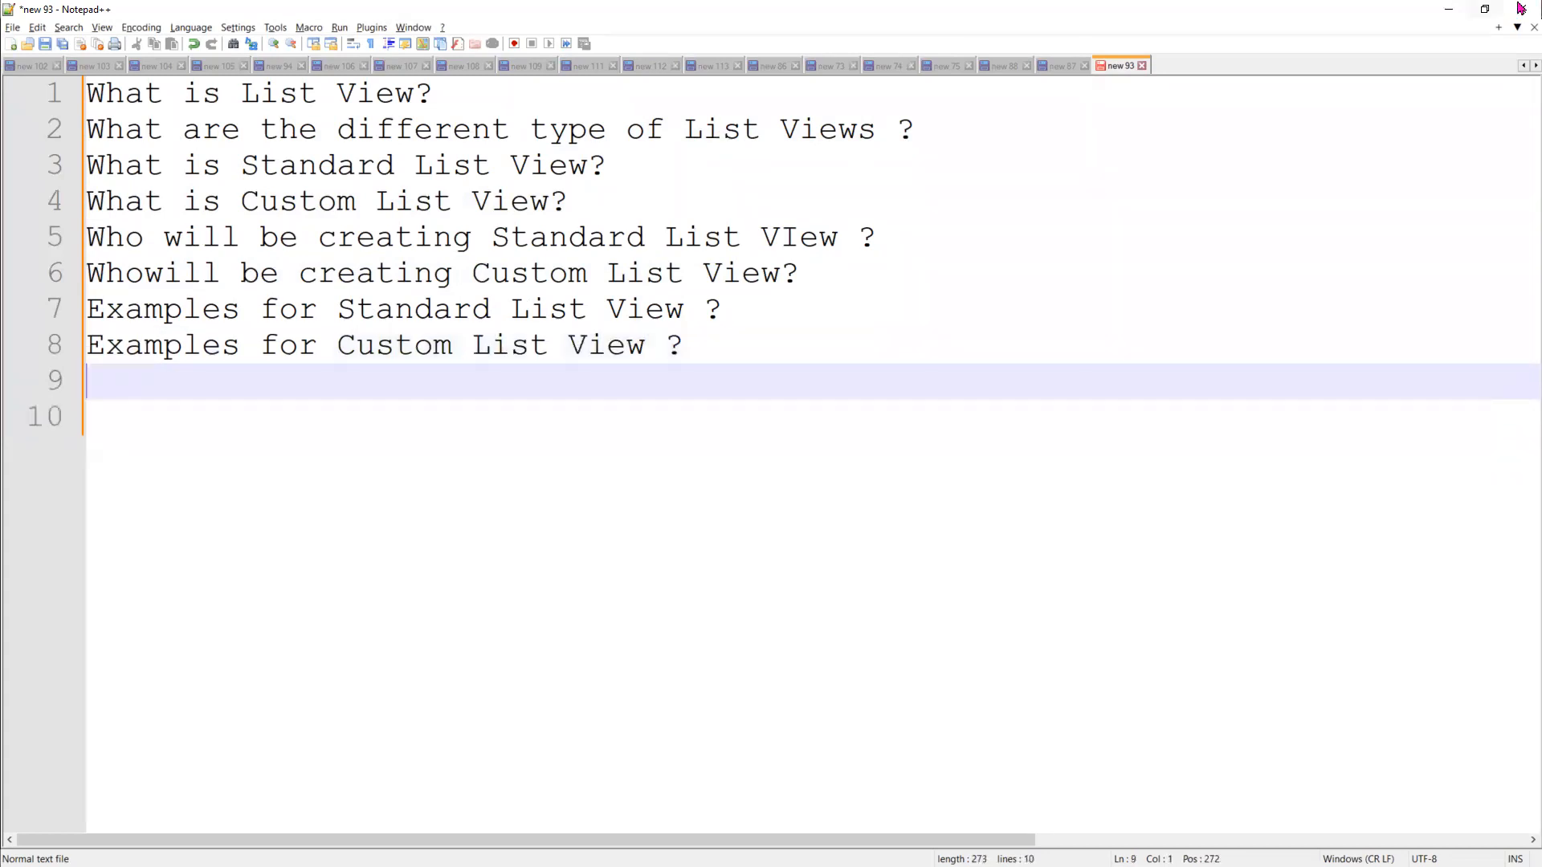
{"action": "left_click", "coordinate": [1455, 12]}
Step: In Salesforce, close the App Launcher and show the Opportunities list view options
{"action": "left_click", "coordinate": [1451, 10]}
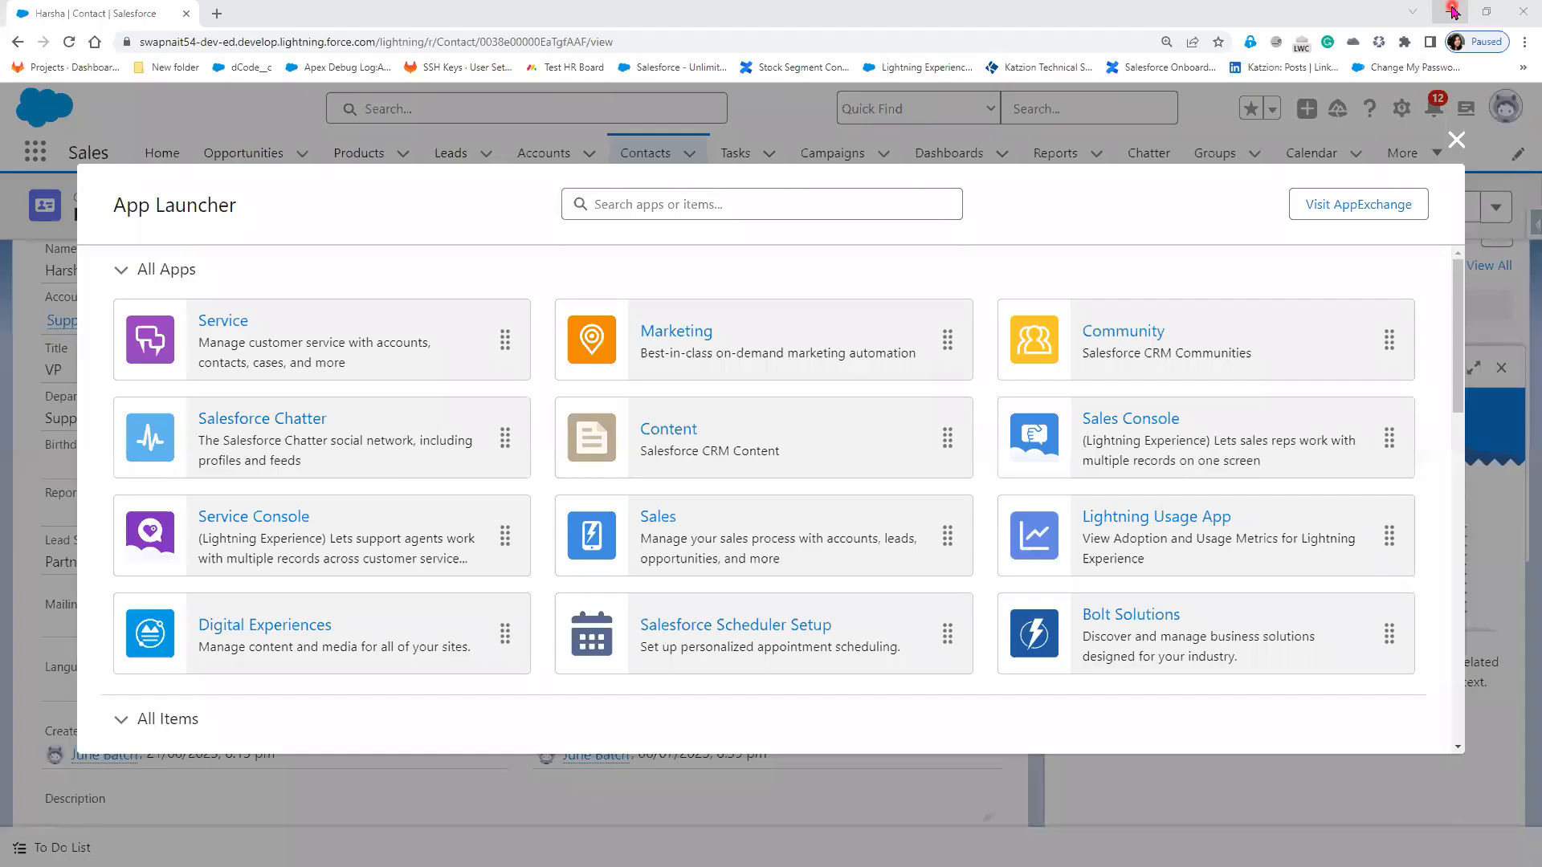
{"action": "left_click", "coordinate": [1455, 141]}
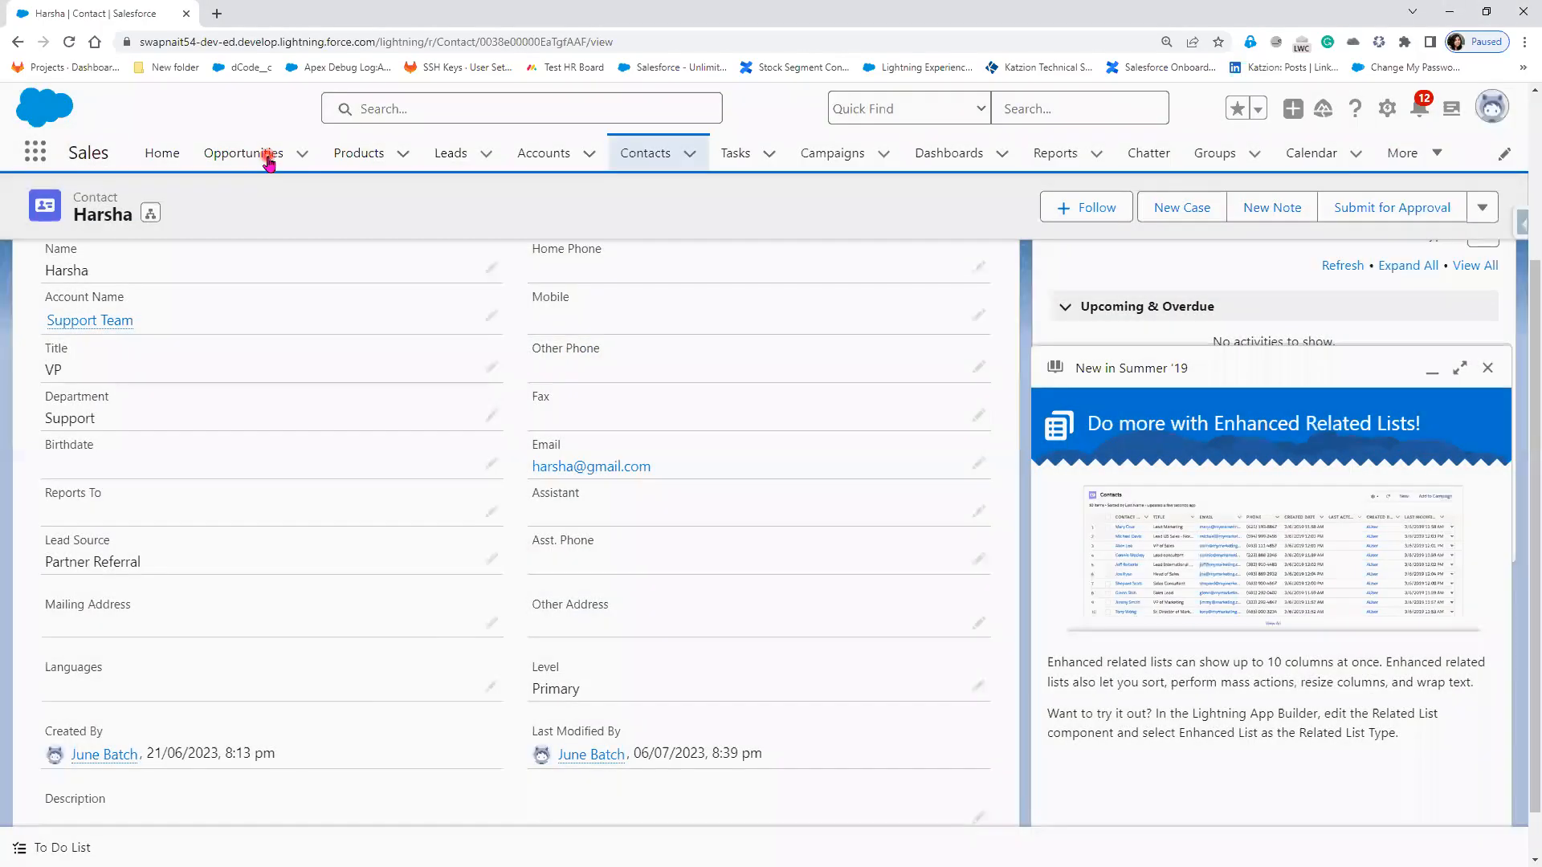
{"action": "left_click", "coordinate": [267, 157]}
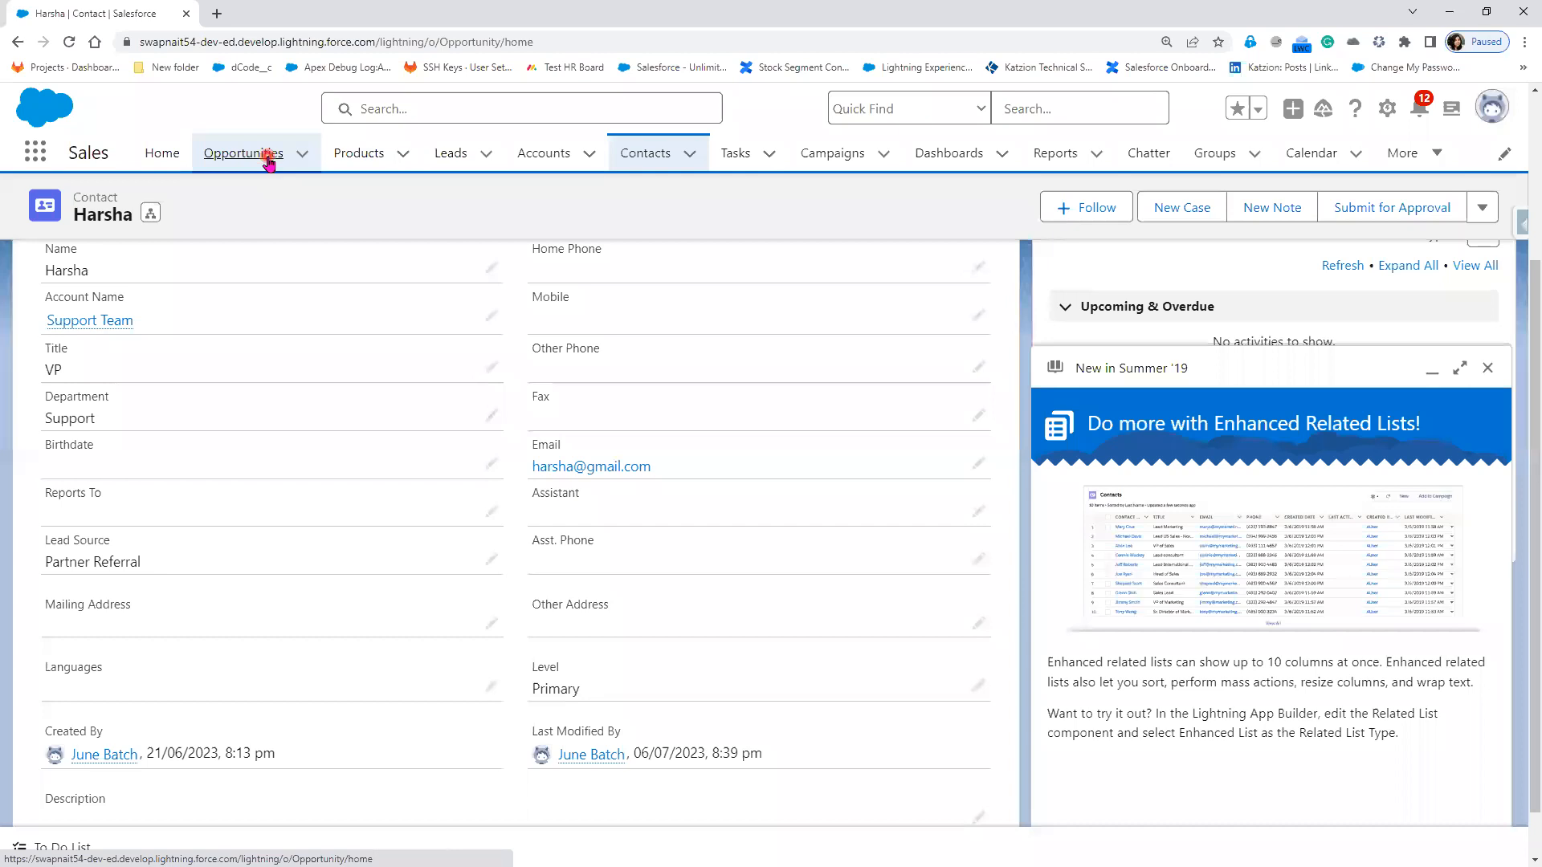
{"action": "left_click", "coordinate": [1500, 367]}
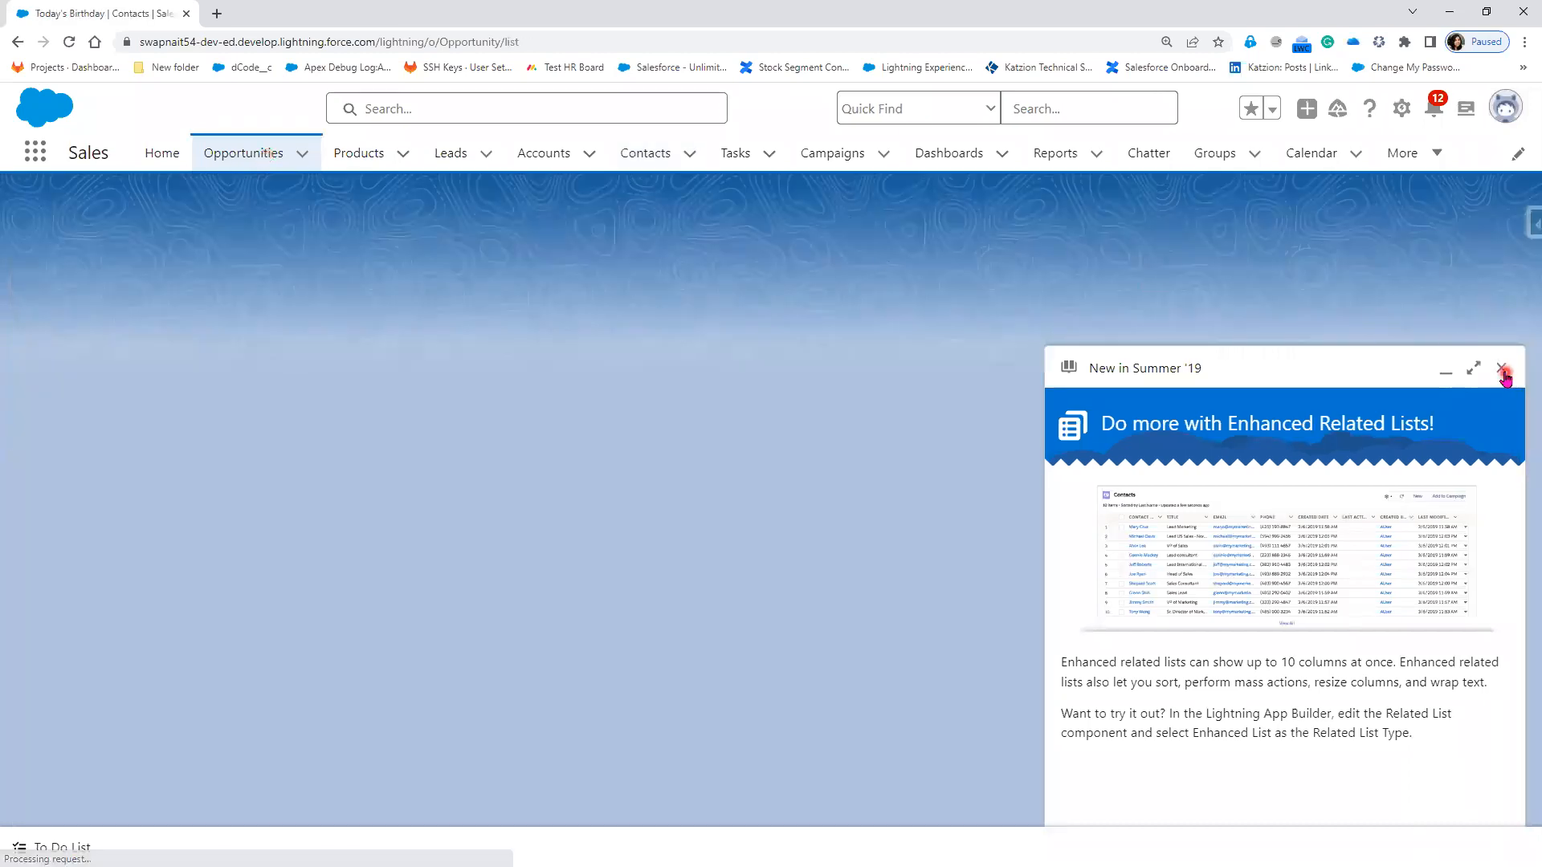
{"action": "left_click", "coordinate": [187, 219]}
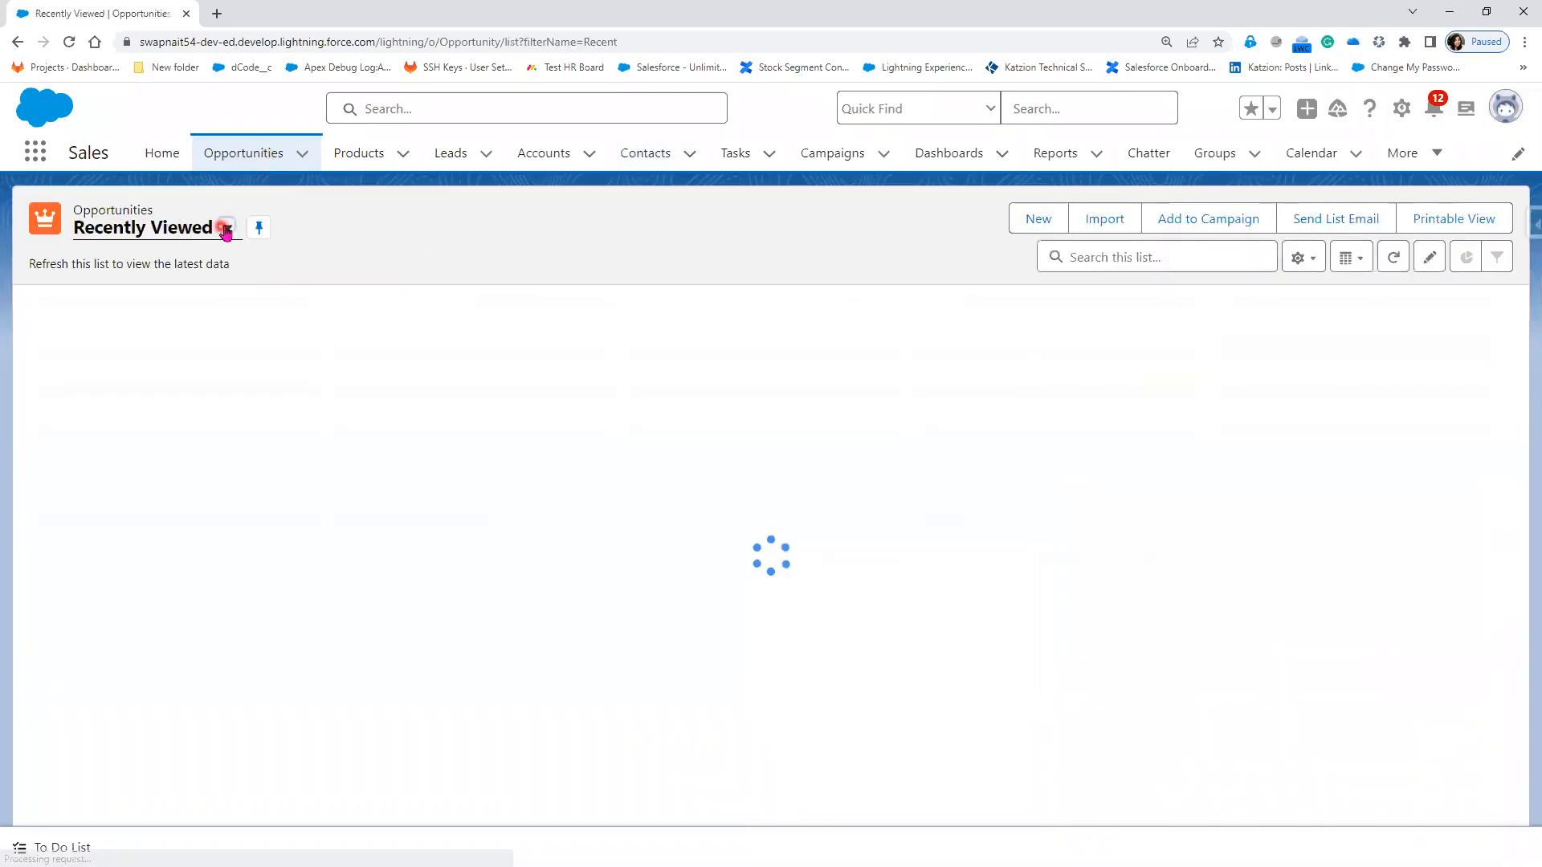
{"action": "left_click", "coordinate": [225, 228]}
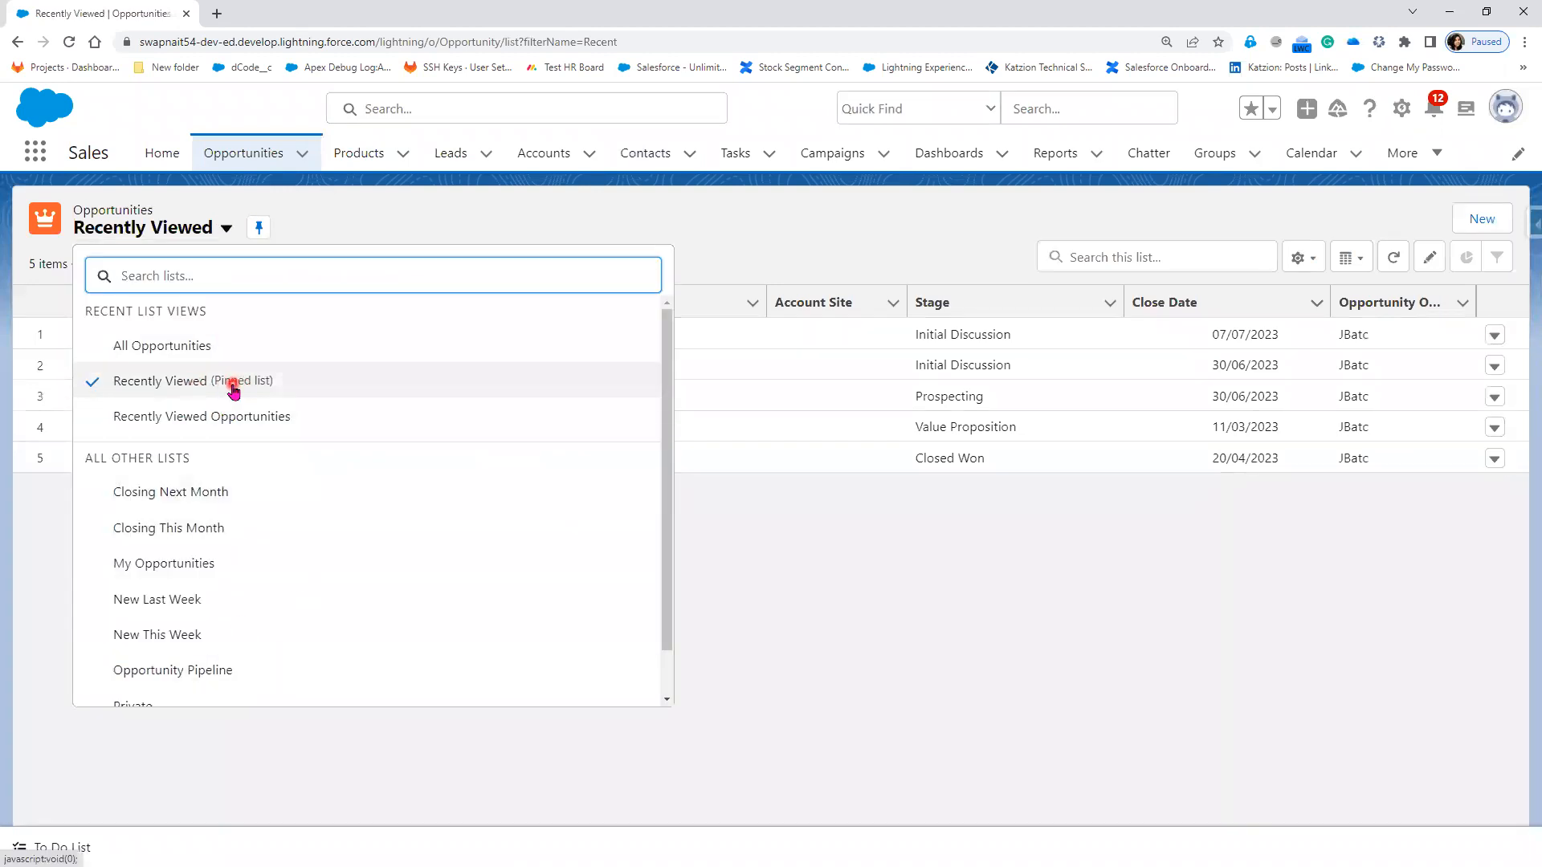
Step: Show the Products list views, then switch the org to Salesforce Classic
{"action": "left_click", "coordinate": [374, 159]}
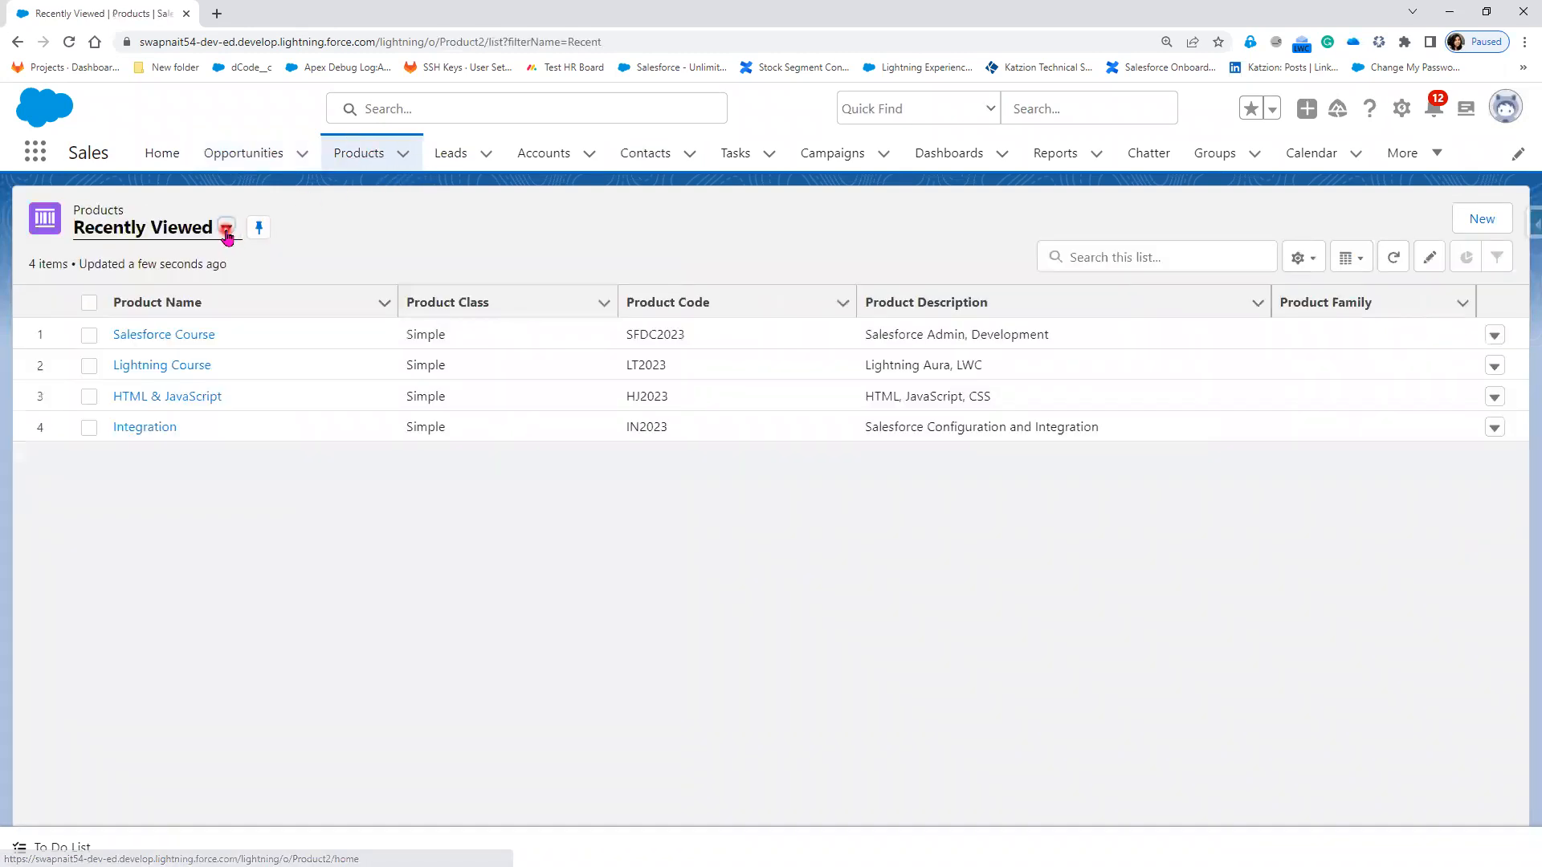
{"action": "left_click", "coordinate": [227, 230]}
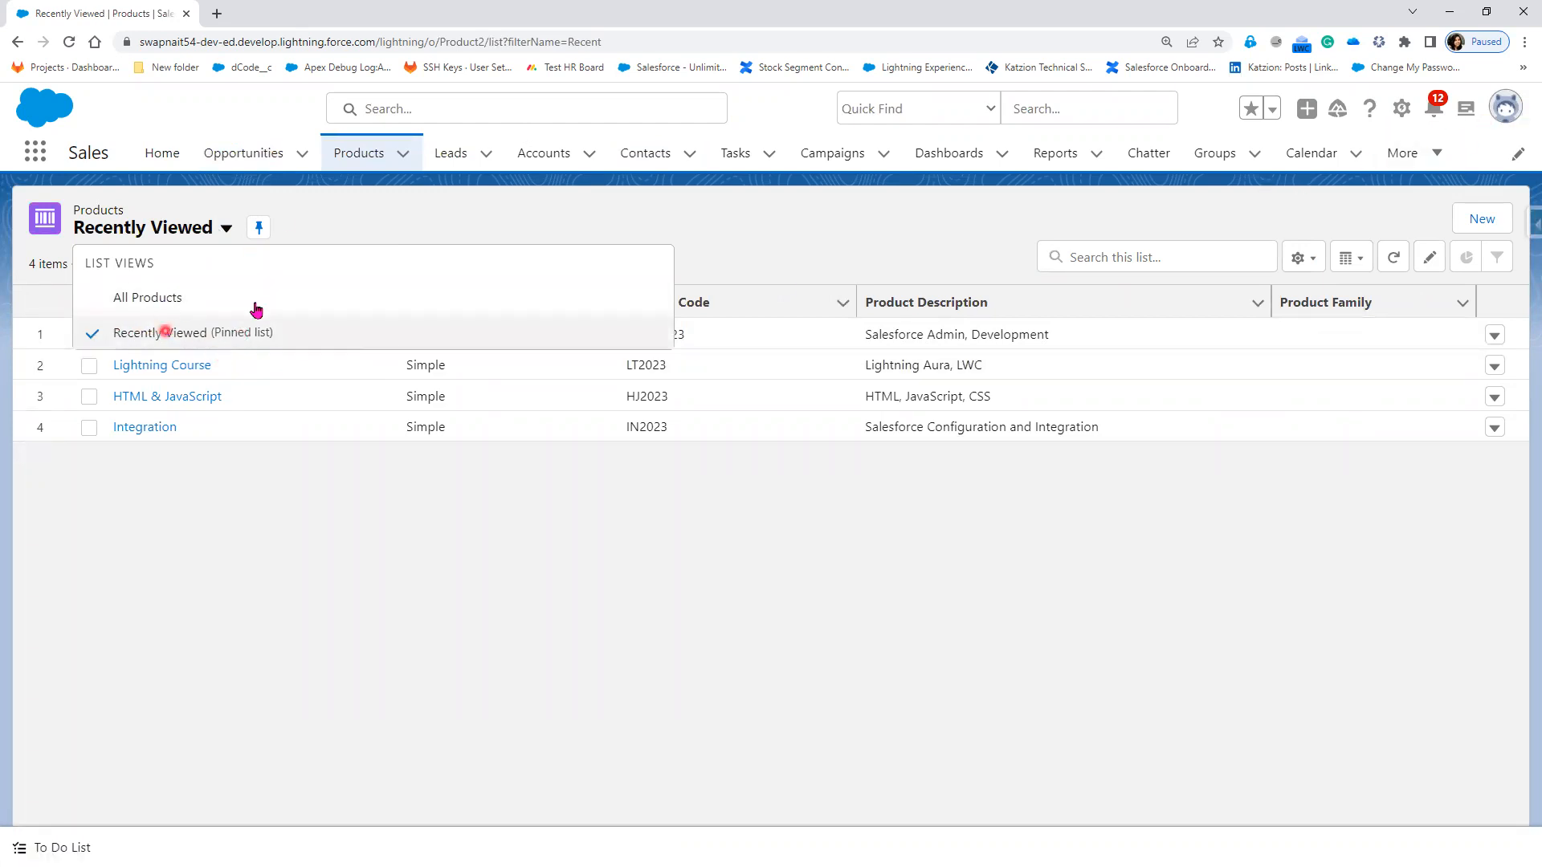
{"action": "left_click", "coordinate": [1508, 112]}
{"action": "left_click", "coordinate": [1282, 328]}
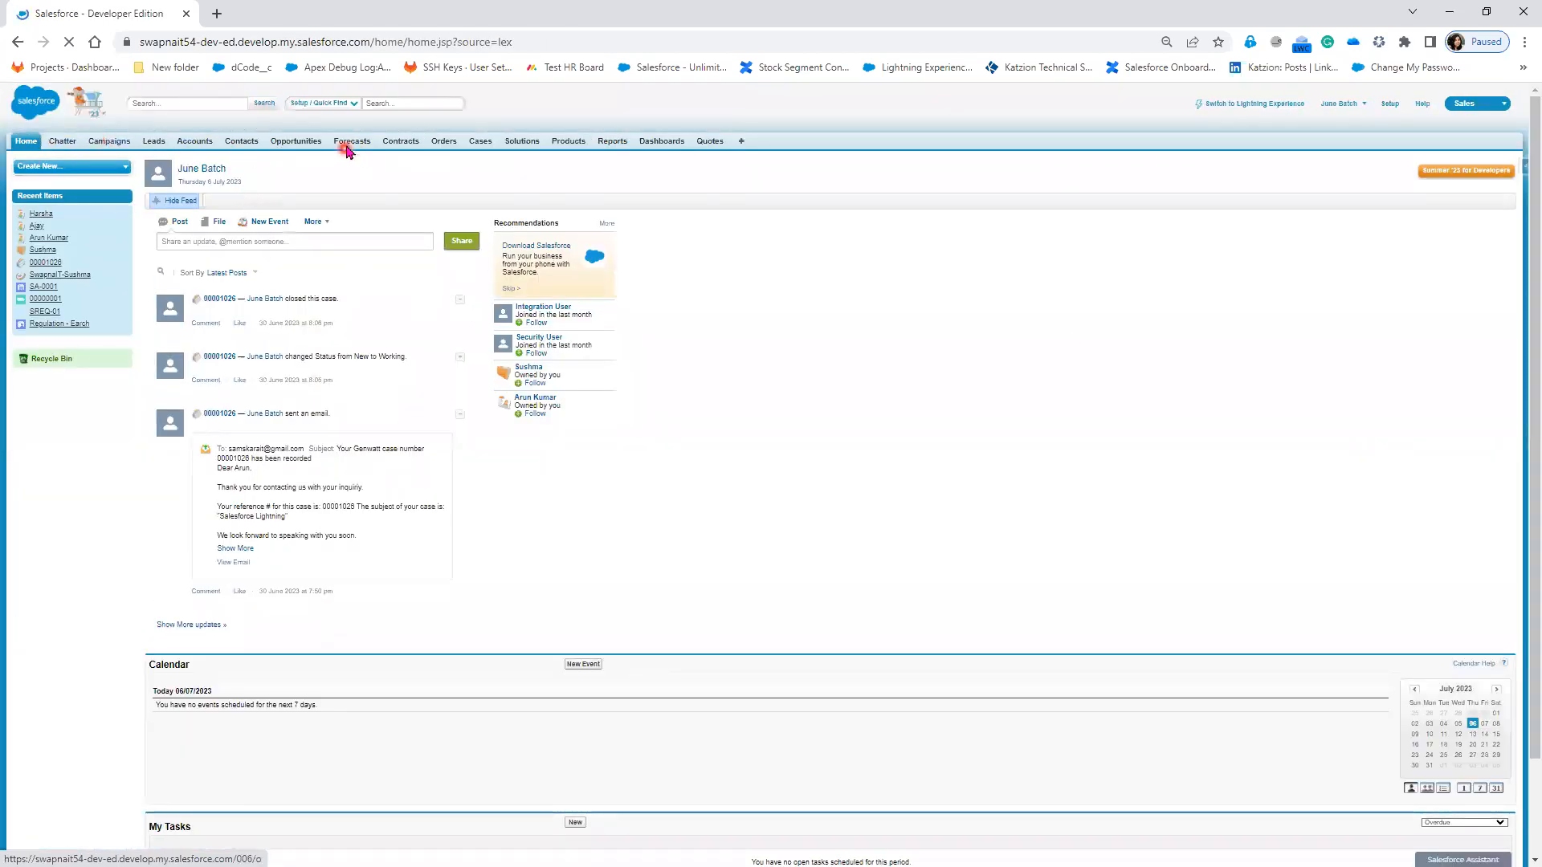
Step: Open the Classic Products home page at 100% zoom and browse the Product Views list
{"action": "left_click", "coordinate": [568, 141]}
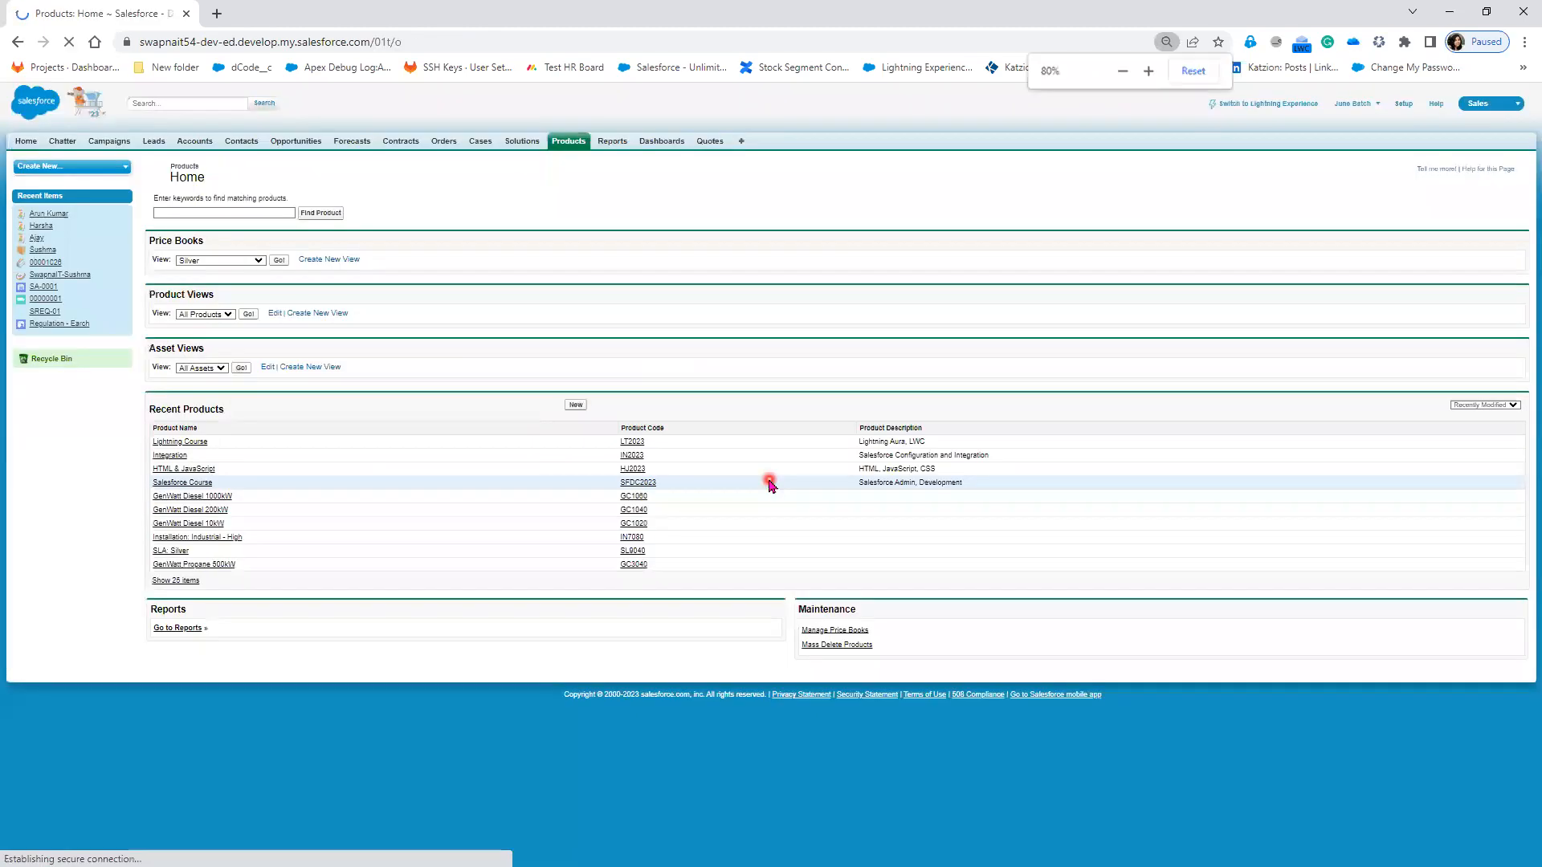
{"action": "key", "text": "ctrl+0"}
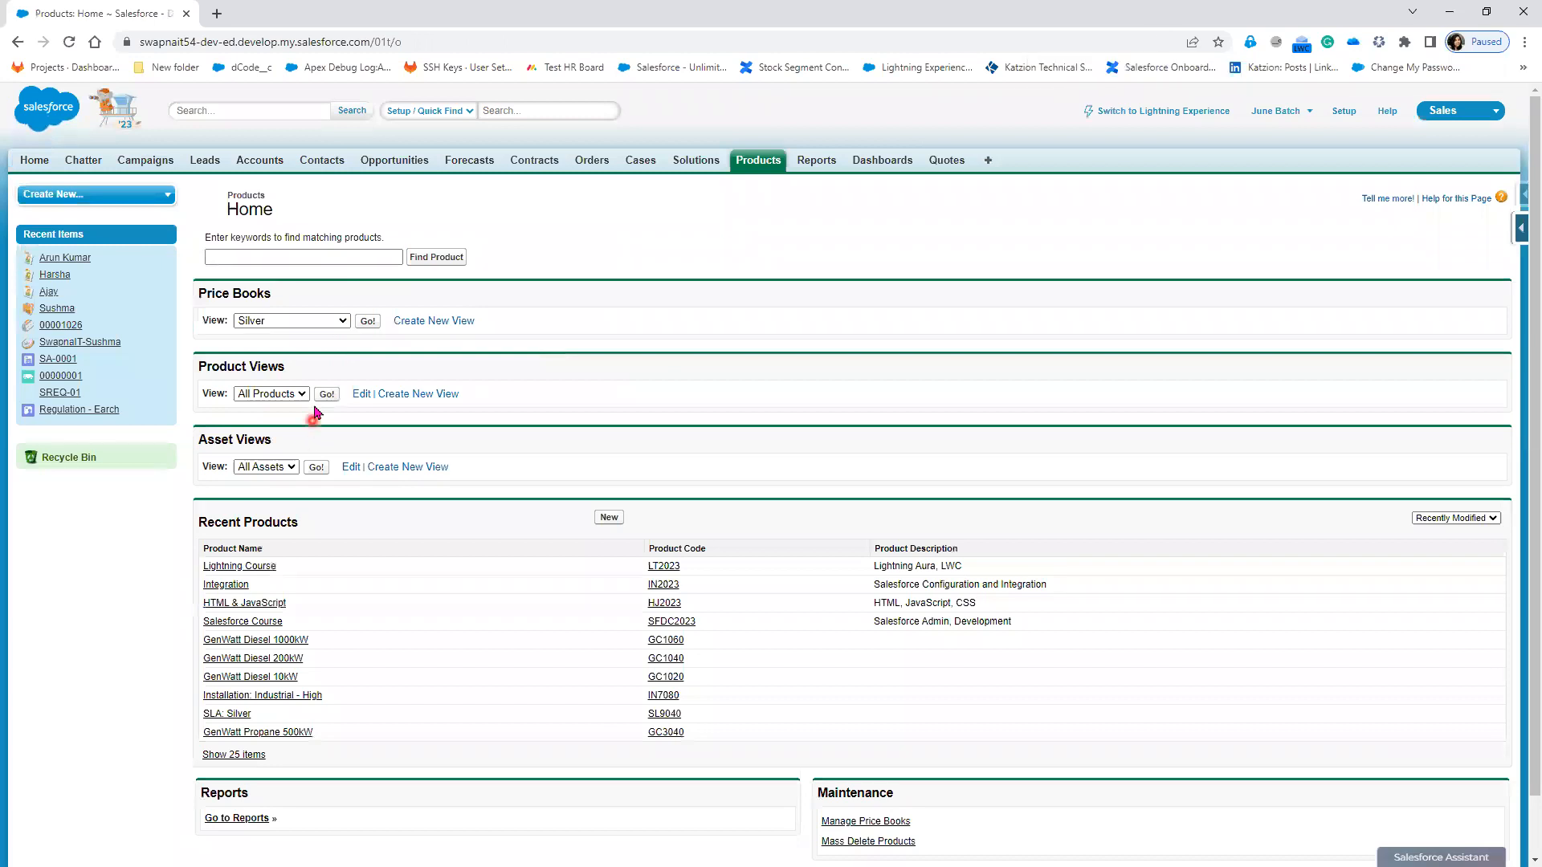
{"action": "left_click", "coordinate": [305, 394]}
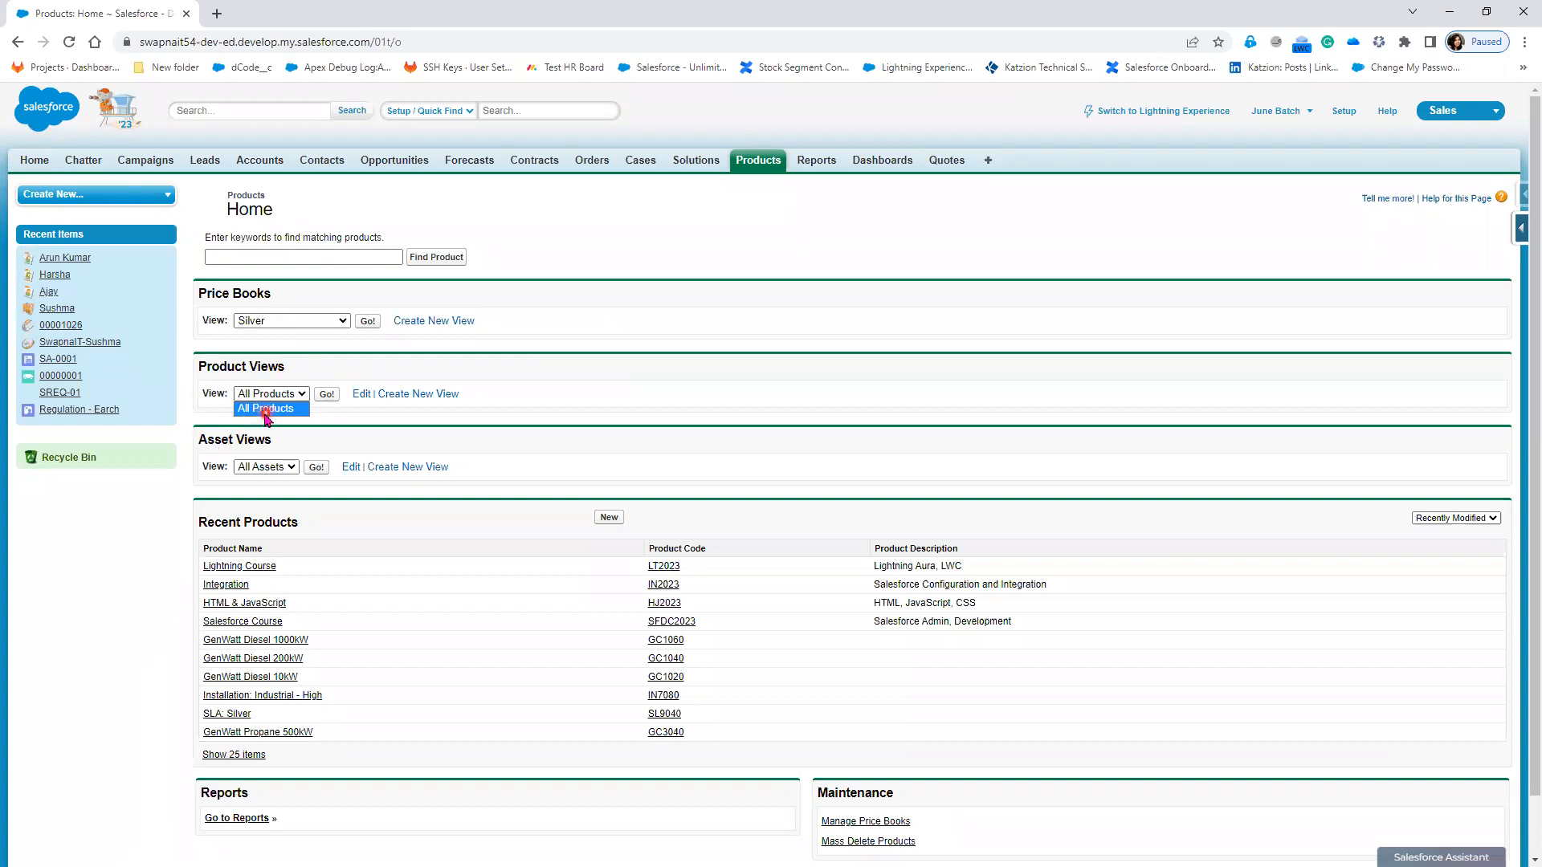
{"action": "left_click", "coordinate": [1458, 11]}
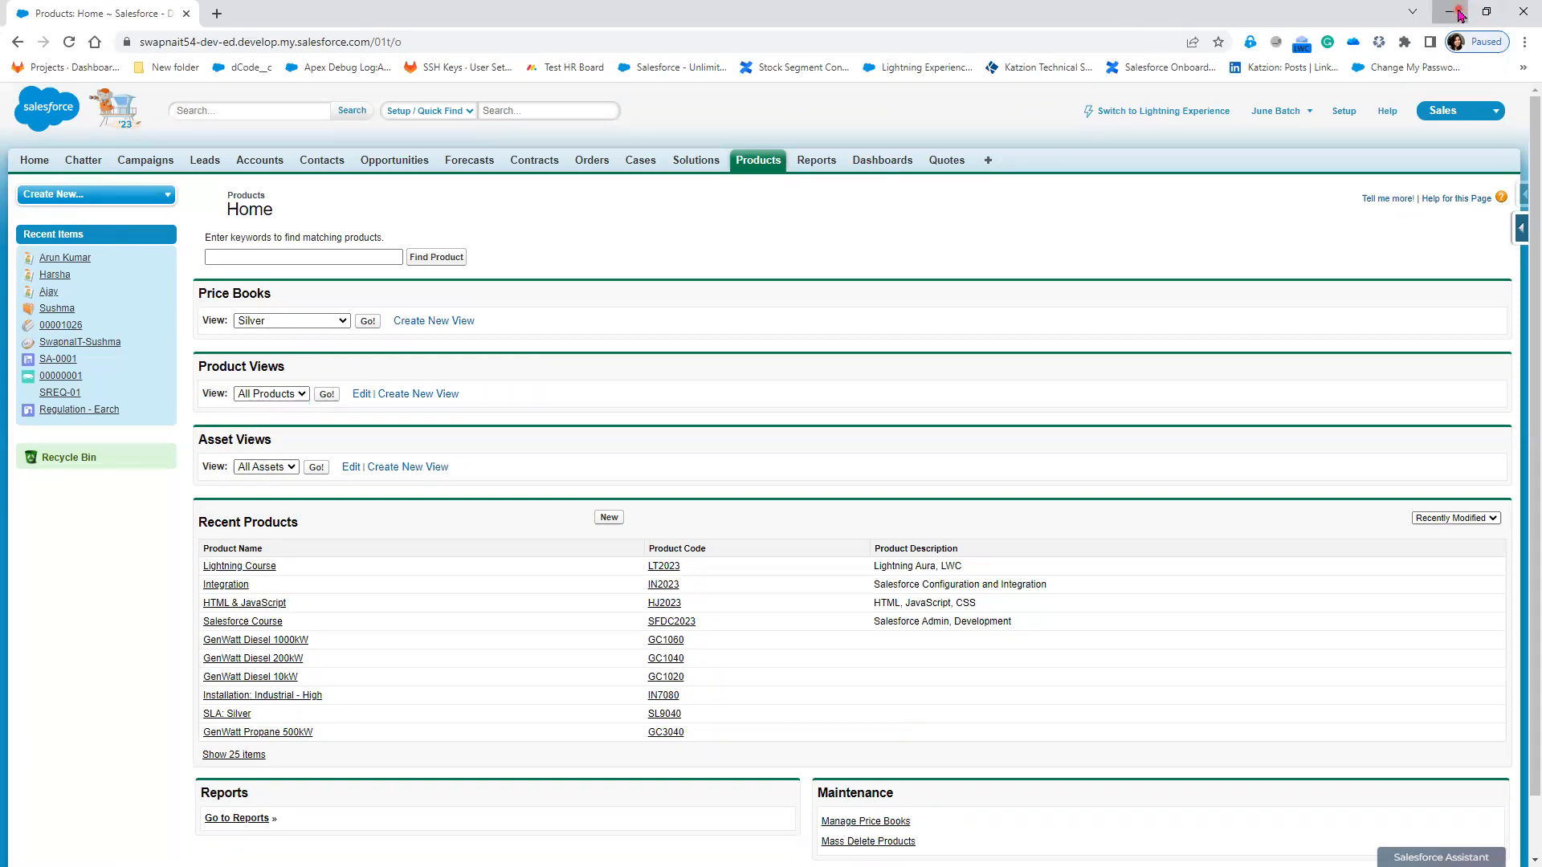
Step: Add line 9 'Can Client Delete the Recently Viewed List View ?' and start a new line
{"action": "left_click", "coordinate": [1458, 10]}
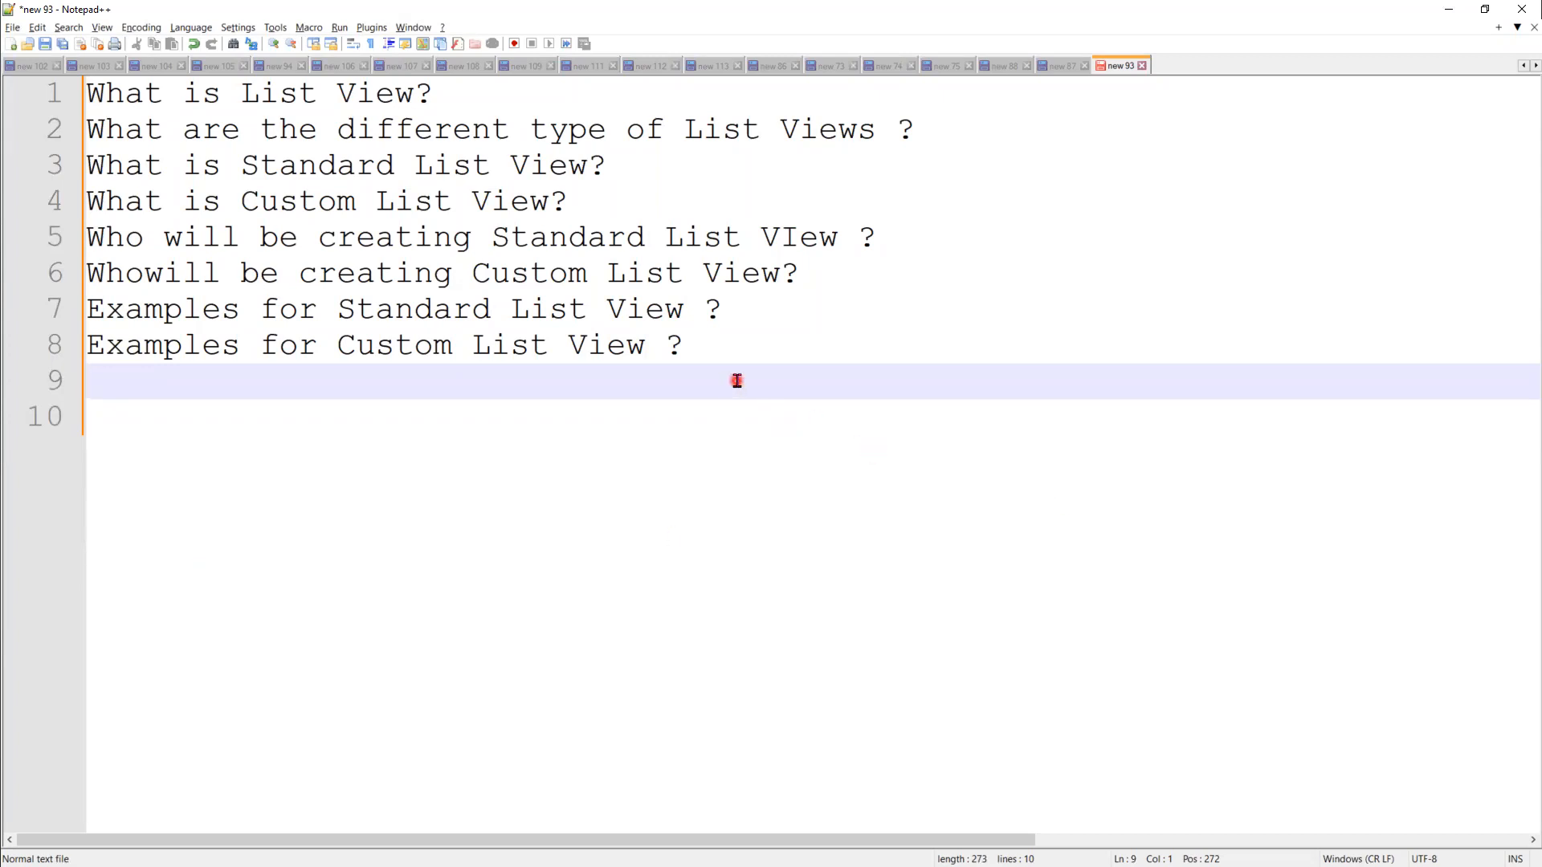
{"action": "type", "text": "Can Clie"}
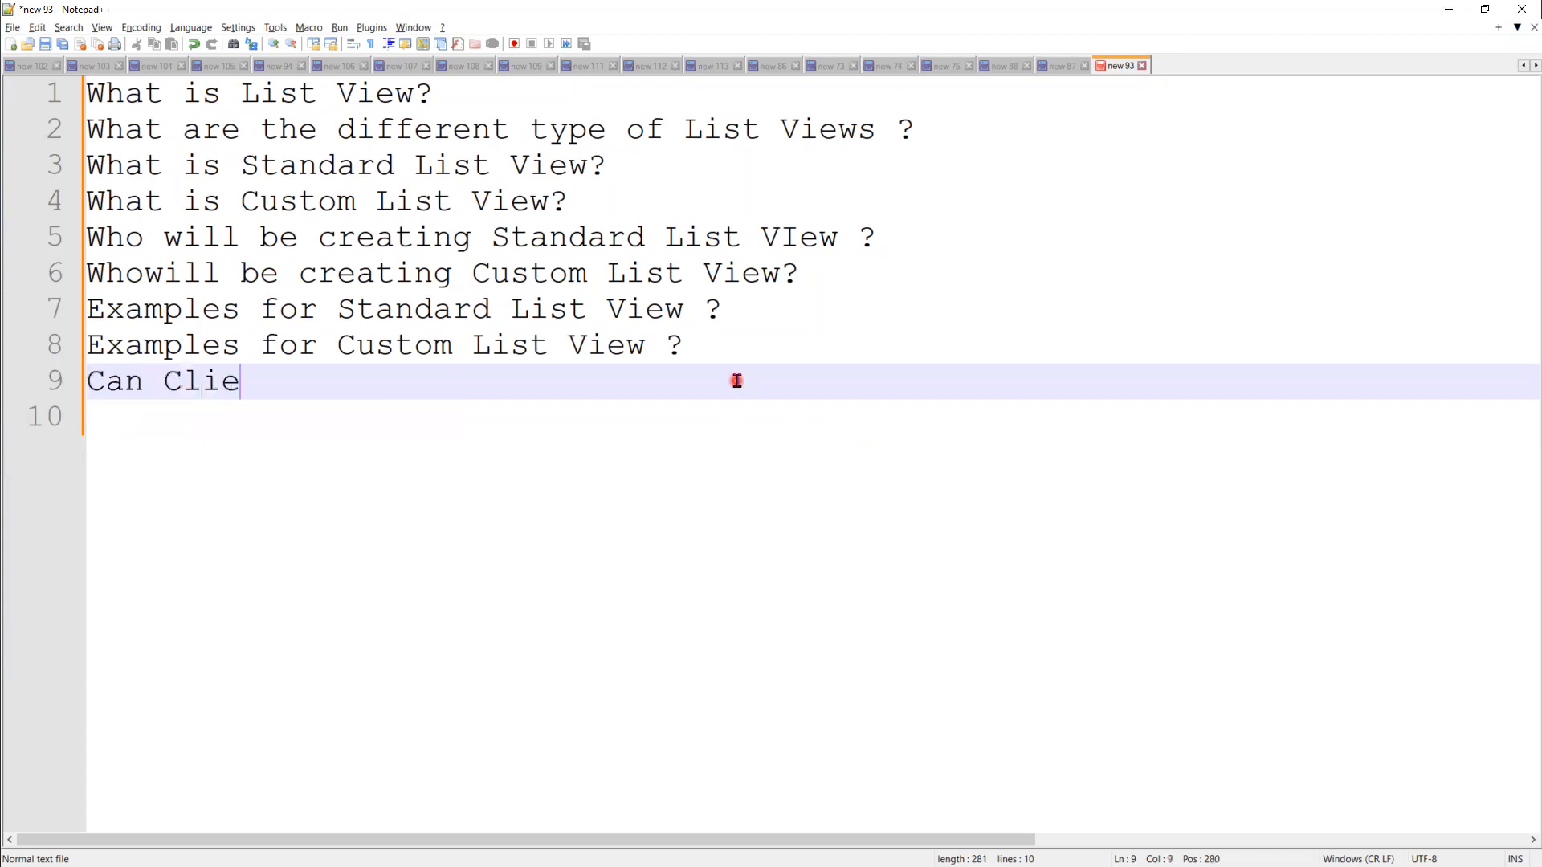
{"action": "type", "text": "nt Dele"}
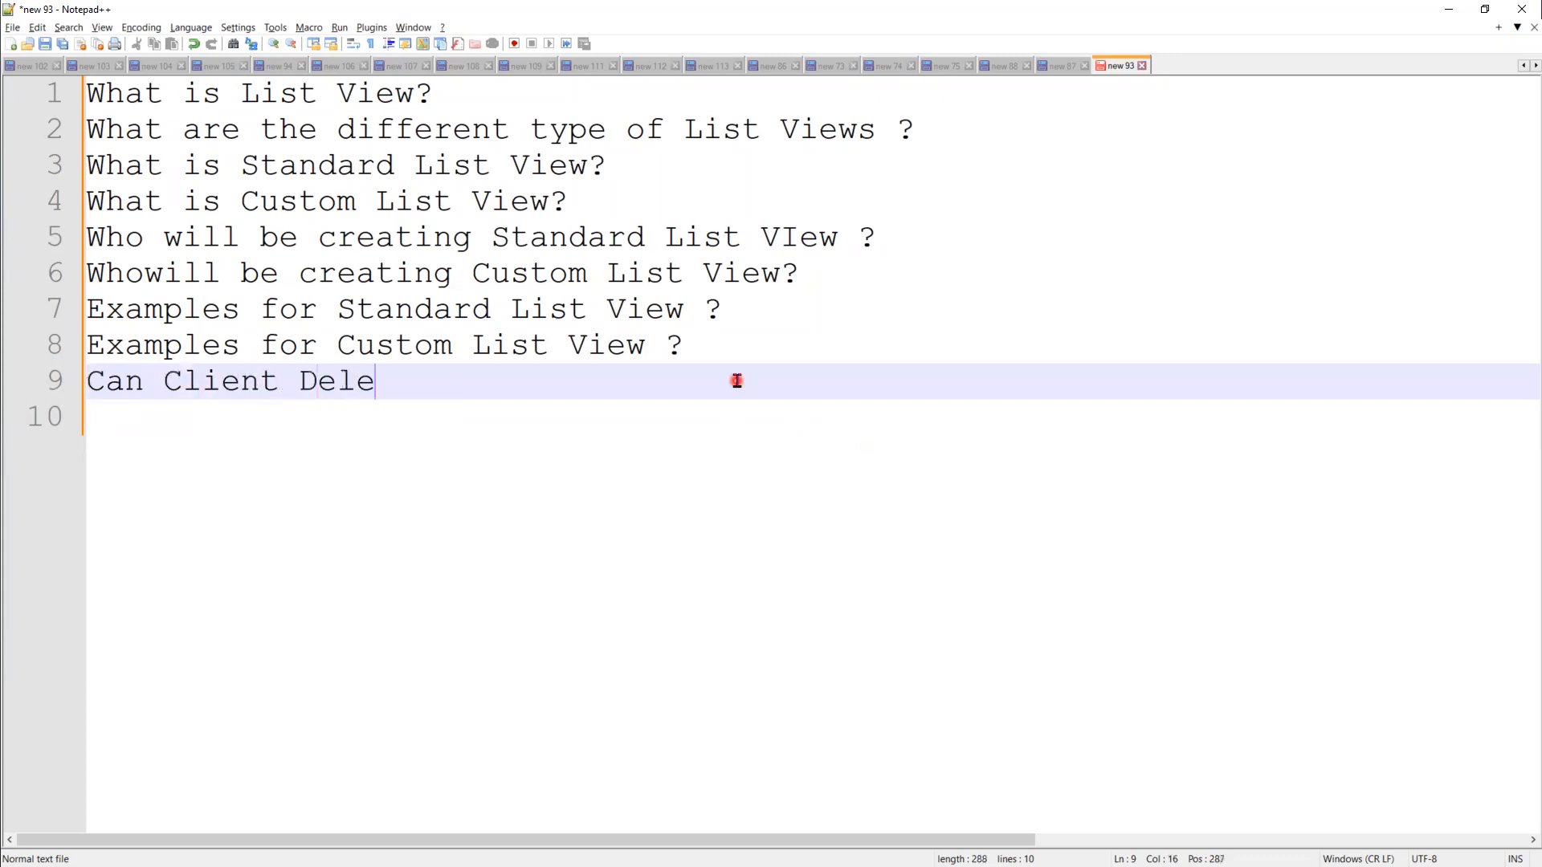
{"action": "type", "text": "te the "}
{"action": "type", "text": "Rev"}
{"action": "type", "text": "ently"}
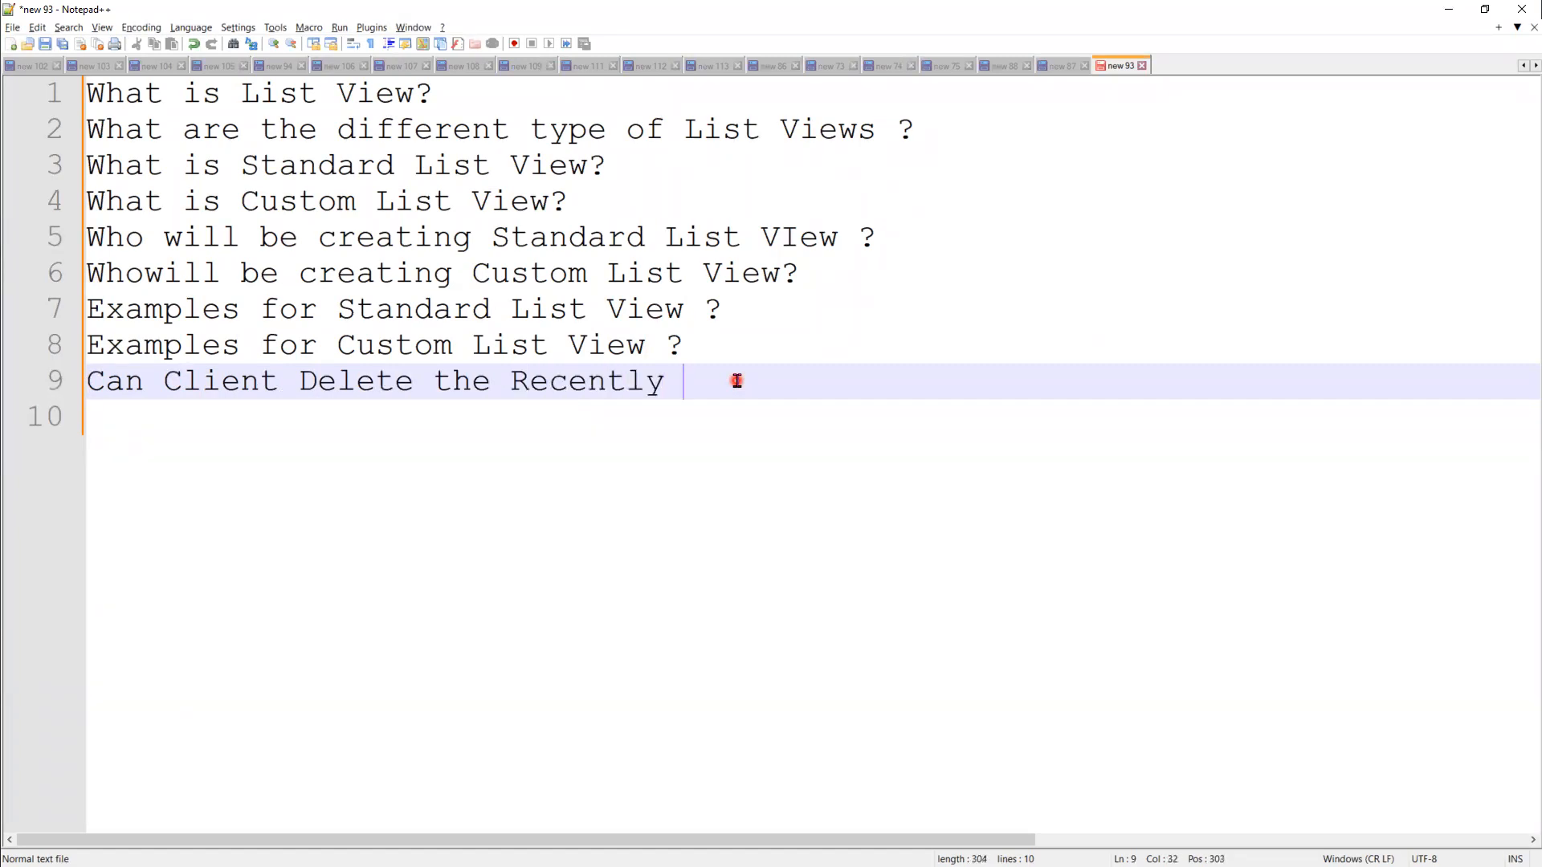
{"action": "type", "text": " Viewed List "}
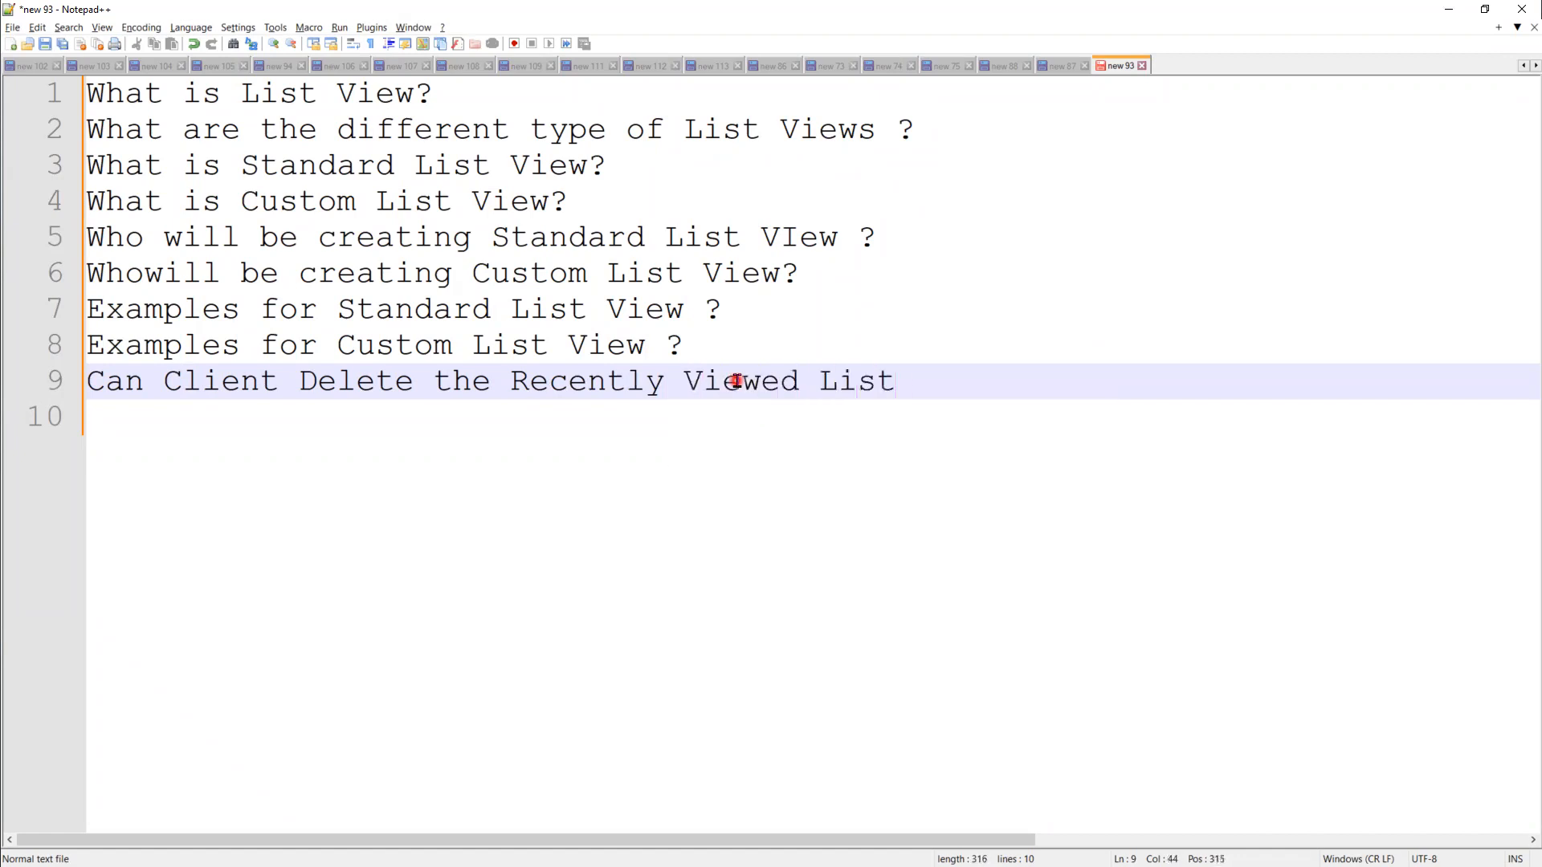
{"action": "type", "text": "View ?"}
{"action": "key", "text": "Return"}
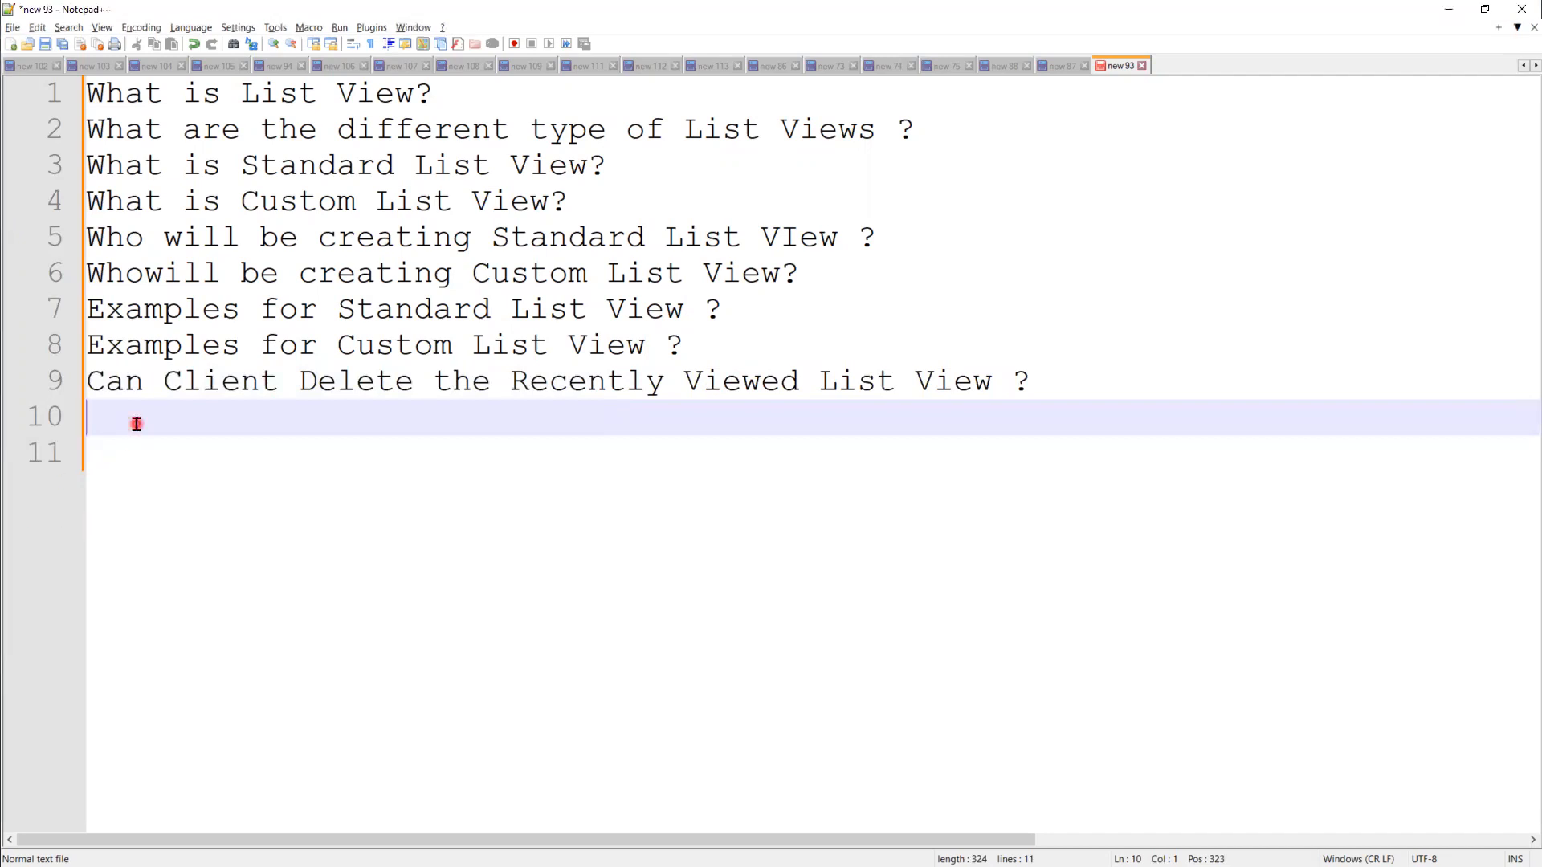
Step: Add line 10 'What are Navigation steps to create List View in Lightning ?'
{"action": "type", "text": "Wha"}
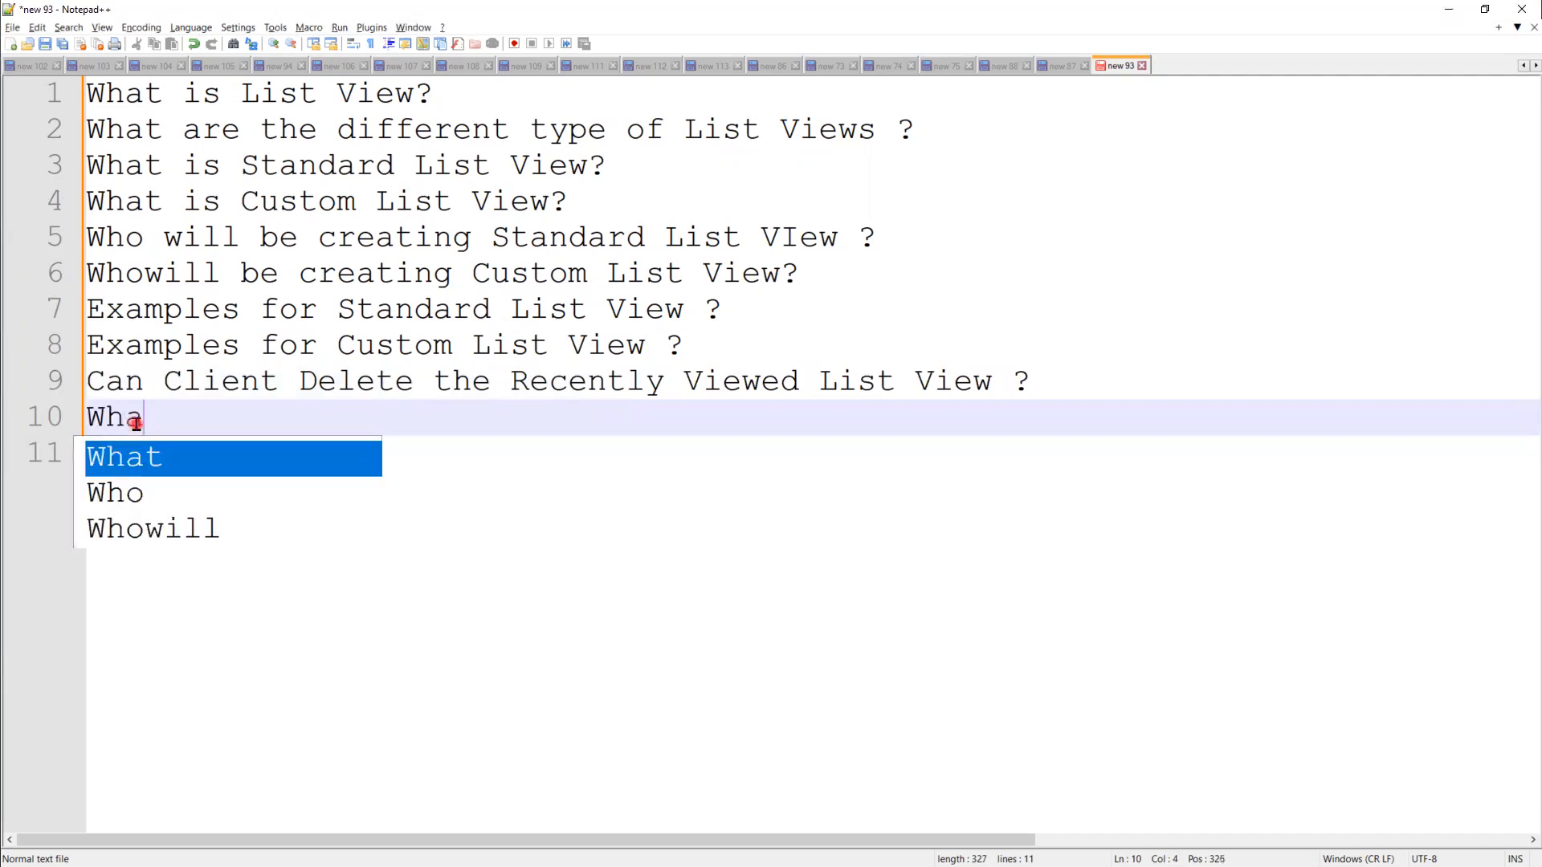
{"action": "type", "text": "t are th"}
{"action": "type", "text": "e "}
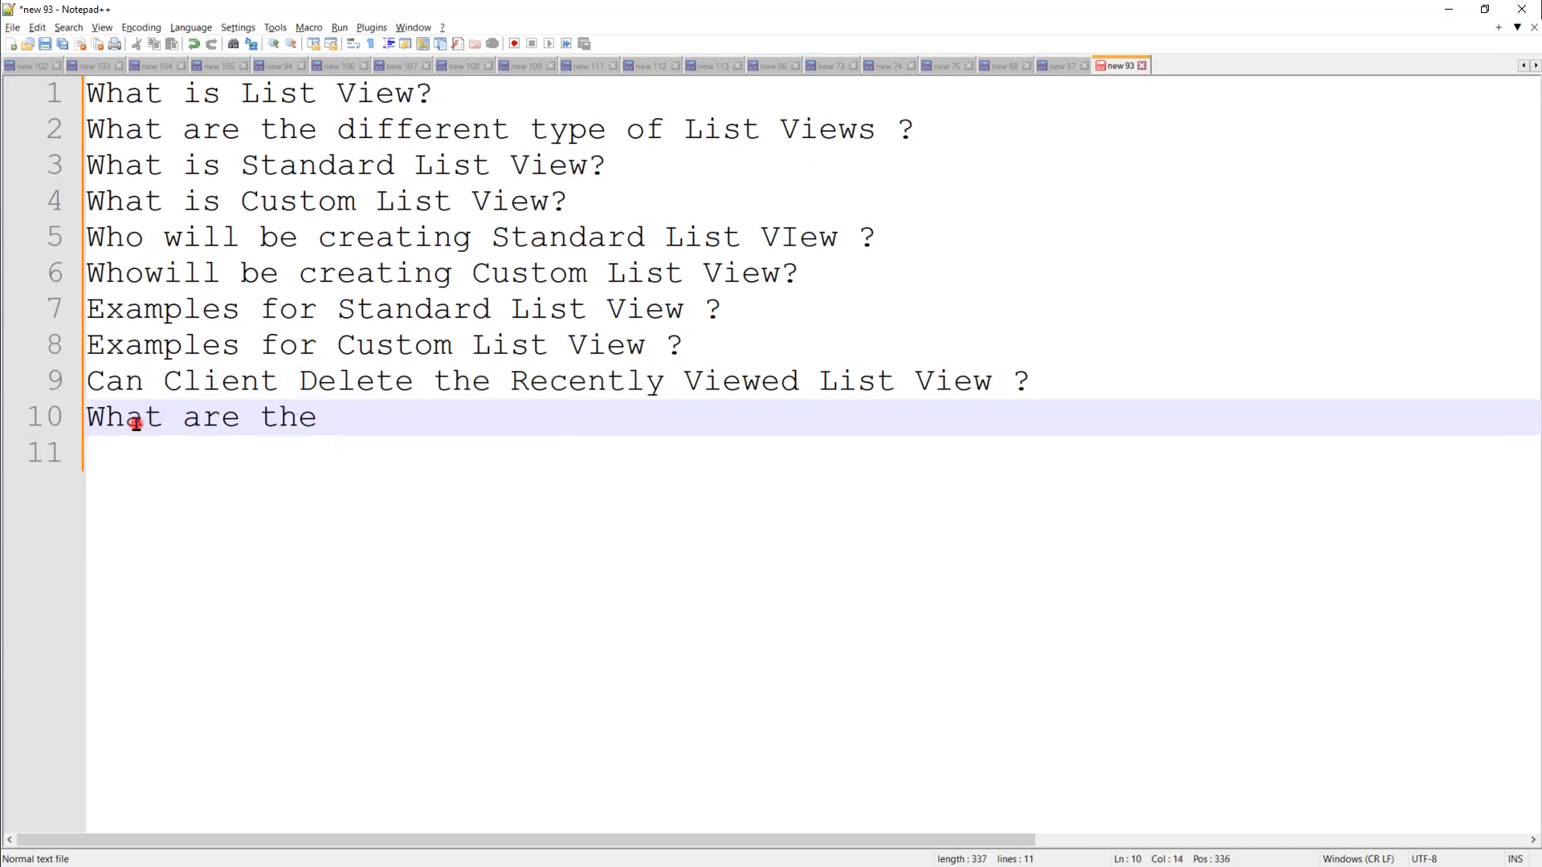
{"action": "type", "text": "Navigation"}
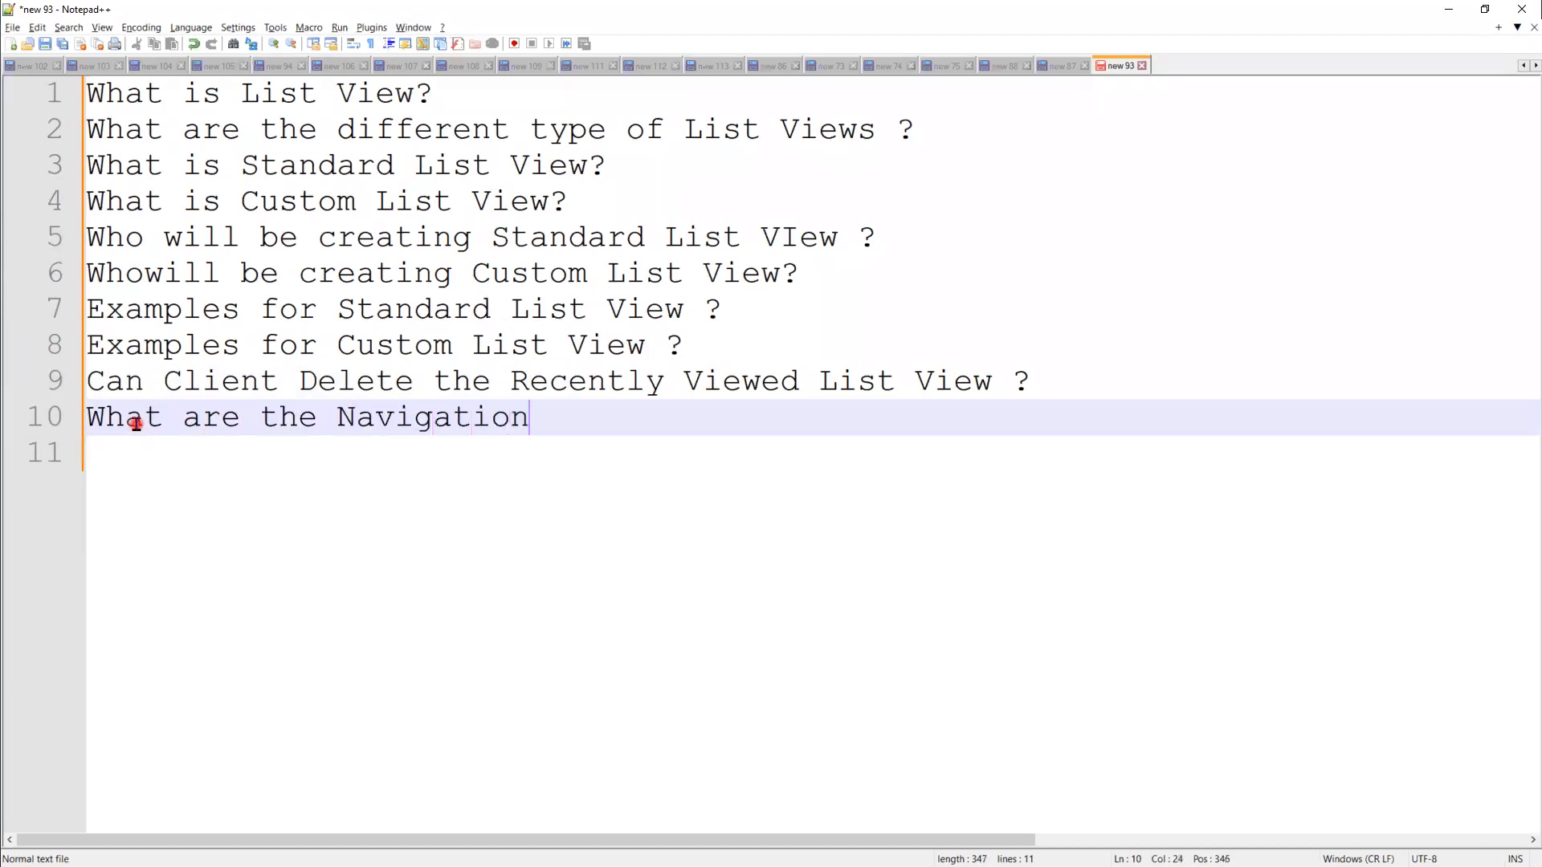
{"action": "type", "text": " steps to create"}
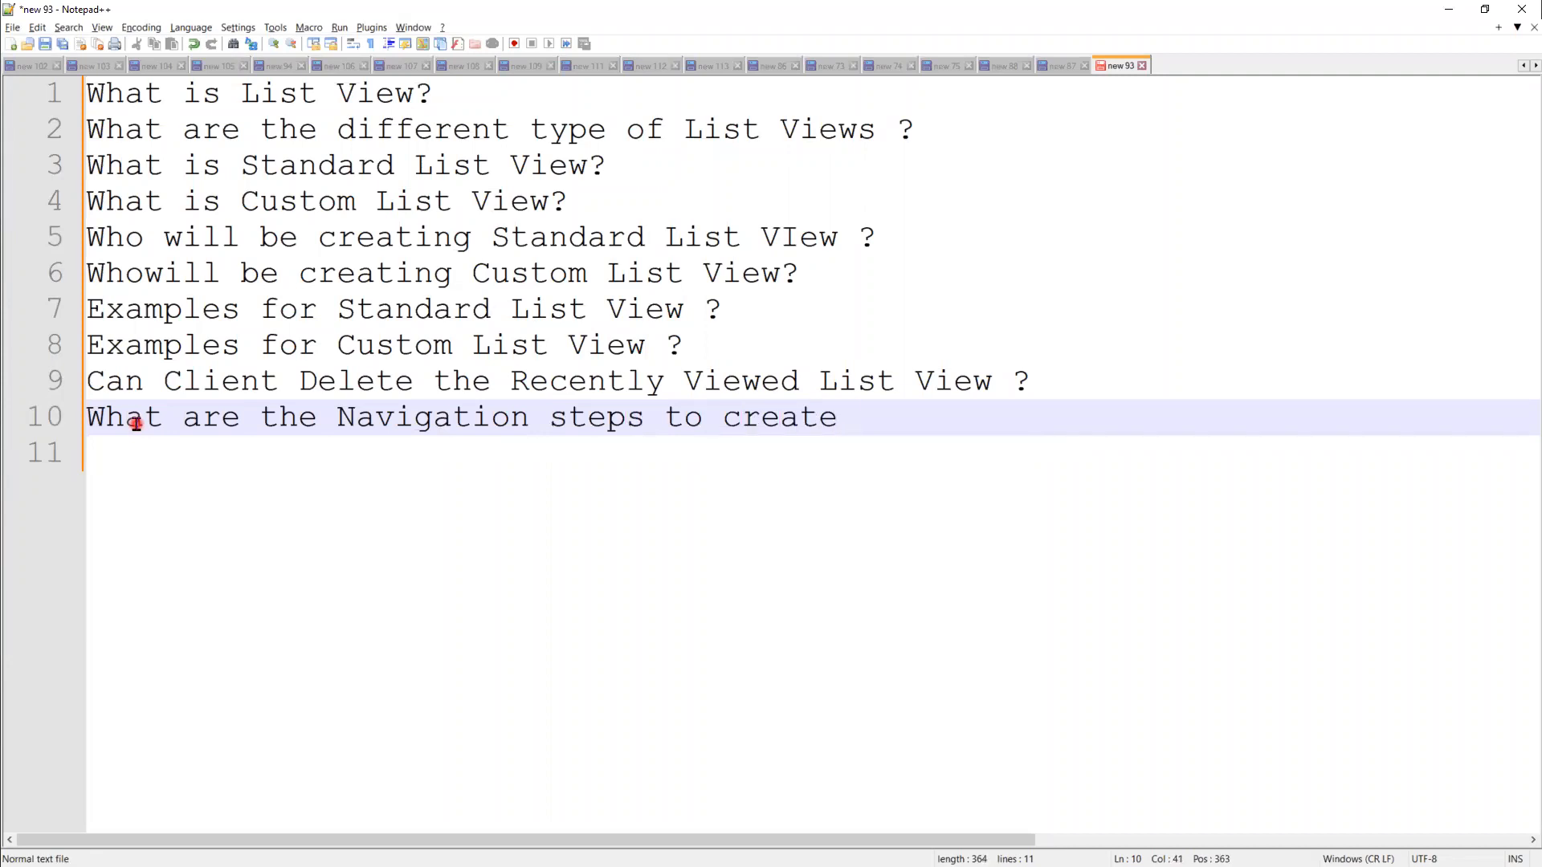
{"action": "type", "text": "Li"}
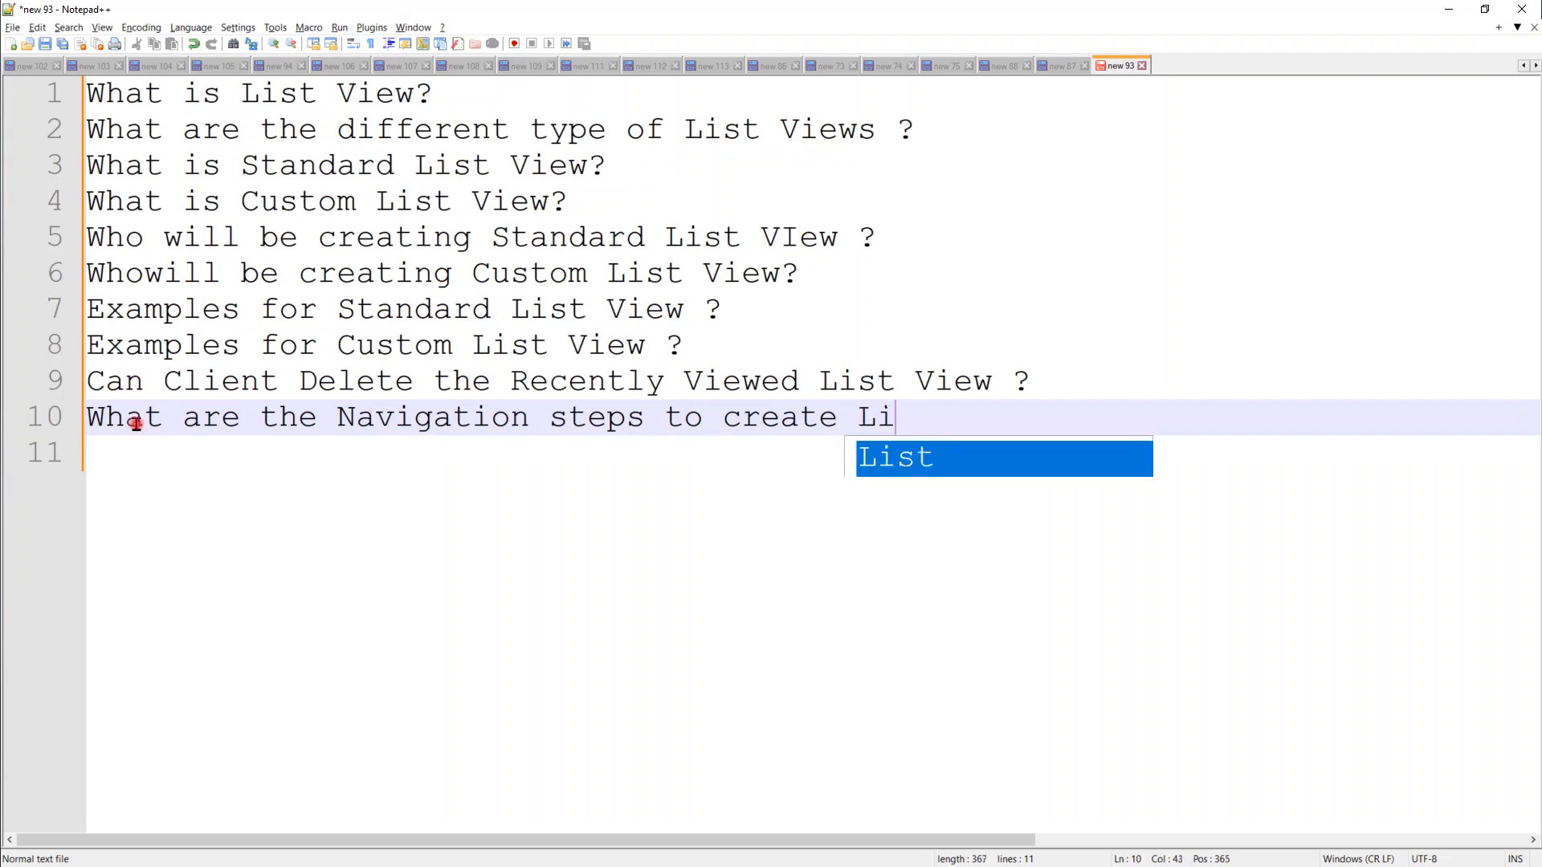
{"action": "type", "text": "st Vi"}
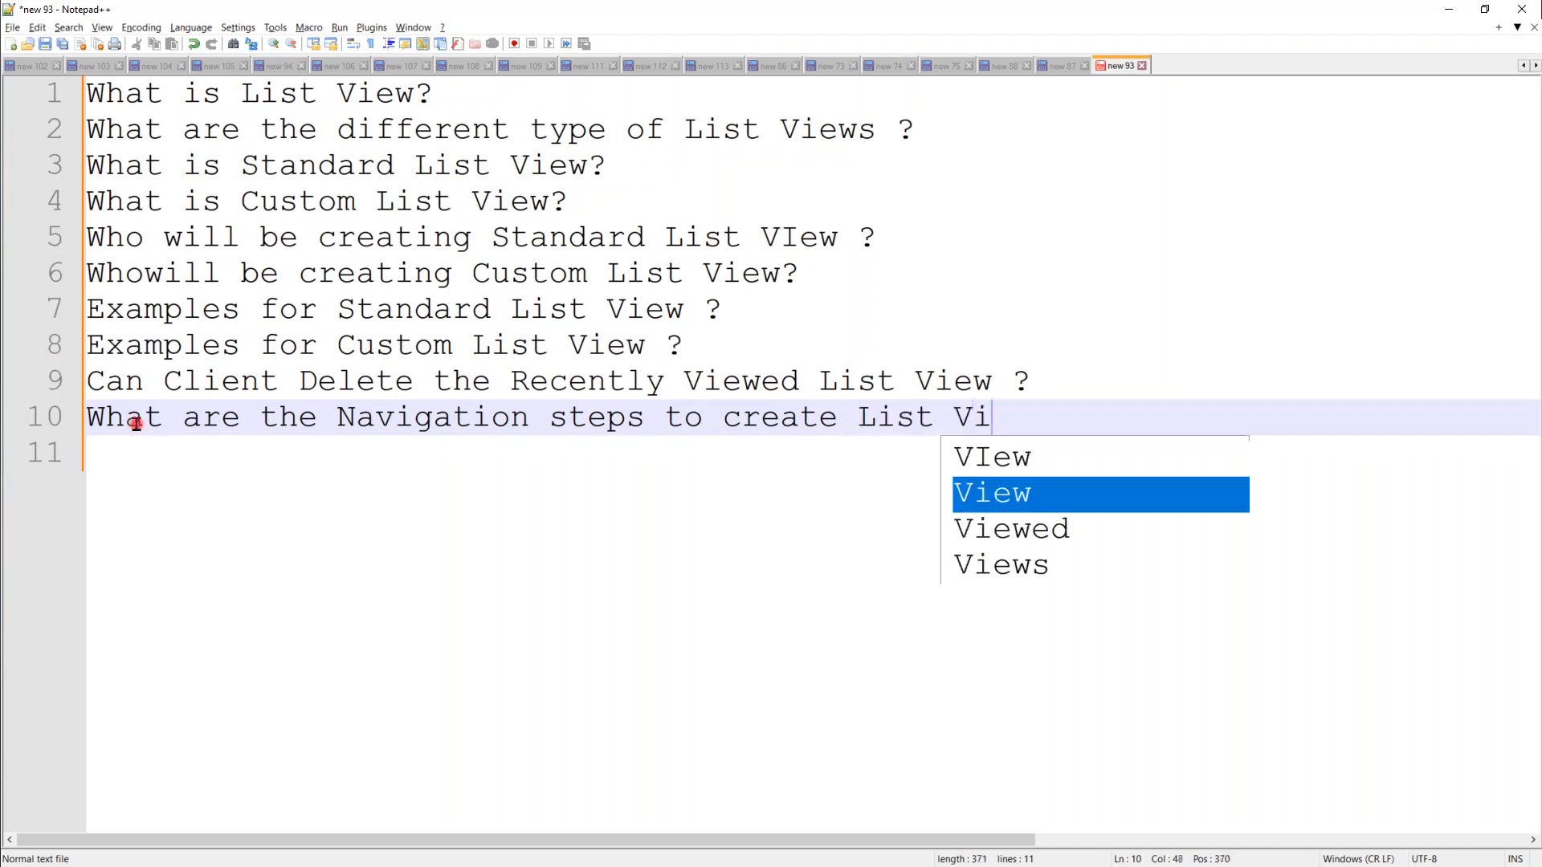
{"action": "type", "text": "ew ?"}
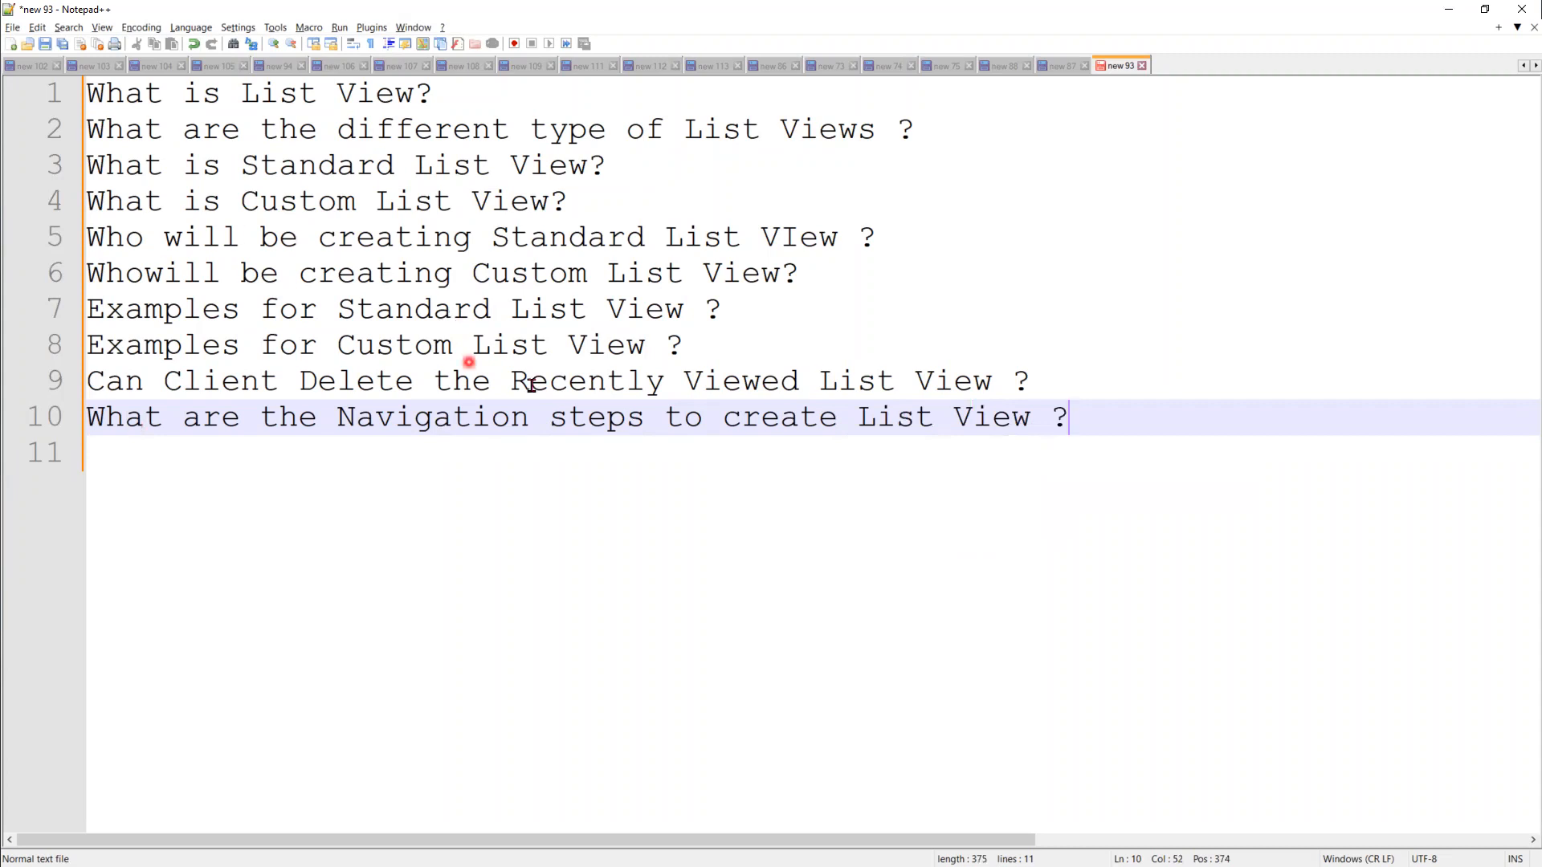
{"action": "key", "text": "Left"}
{"action": "type", "text": "o"}
{"action": "key", "text": "BackSpace"}
{"action": "type", "text": "in Lightning"}
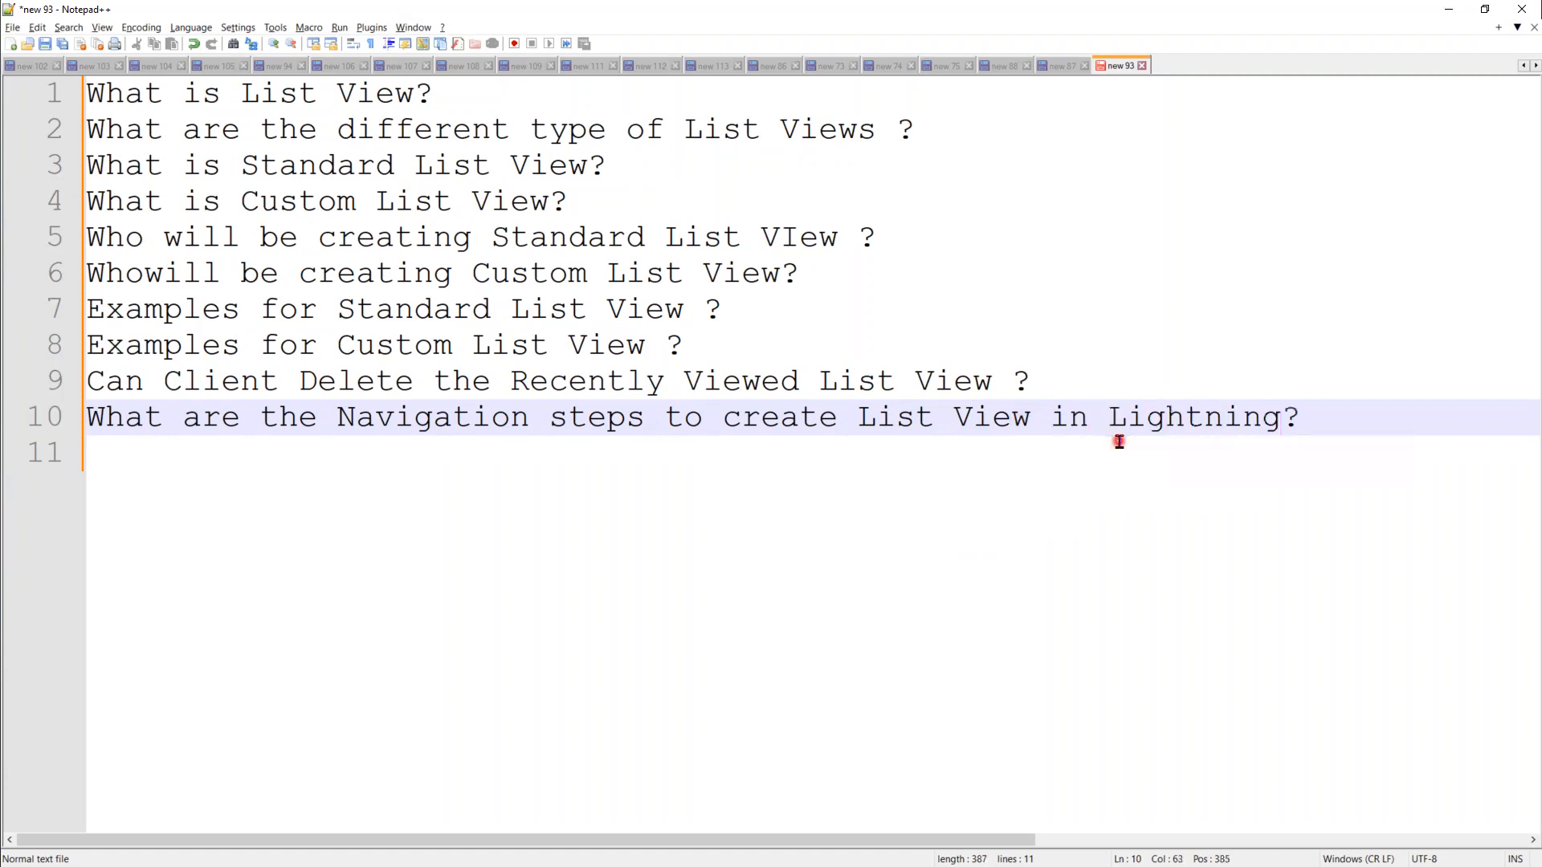
Step: Duplicate that question onto line 11 with Lightning replaced by Classic
{"action": "left_click_drag", "start_coordinate": [1309, 418], "coordinate": [71, 432]}
{"action": "key", "text": "ctrl+c"}
{"action": "left_click", "coordinate": [129, 464]}
{"action": "key", "text": "ctrl+v"}
{"action": "left_click", "coordinate": [1166, 452]}
{"action": "double_click", "coordinate": [1166, 452]}
{"action": "type", "text": "Classi"}
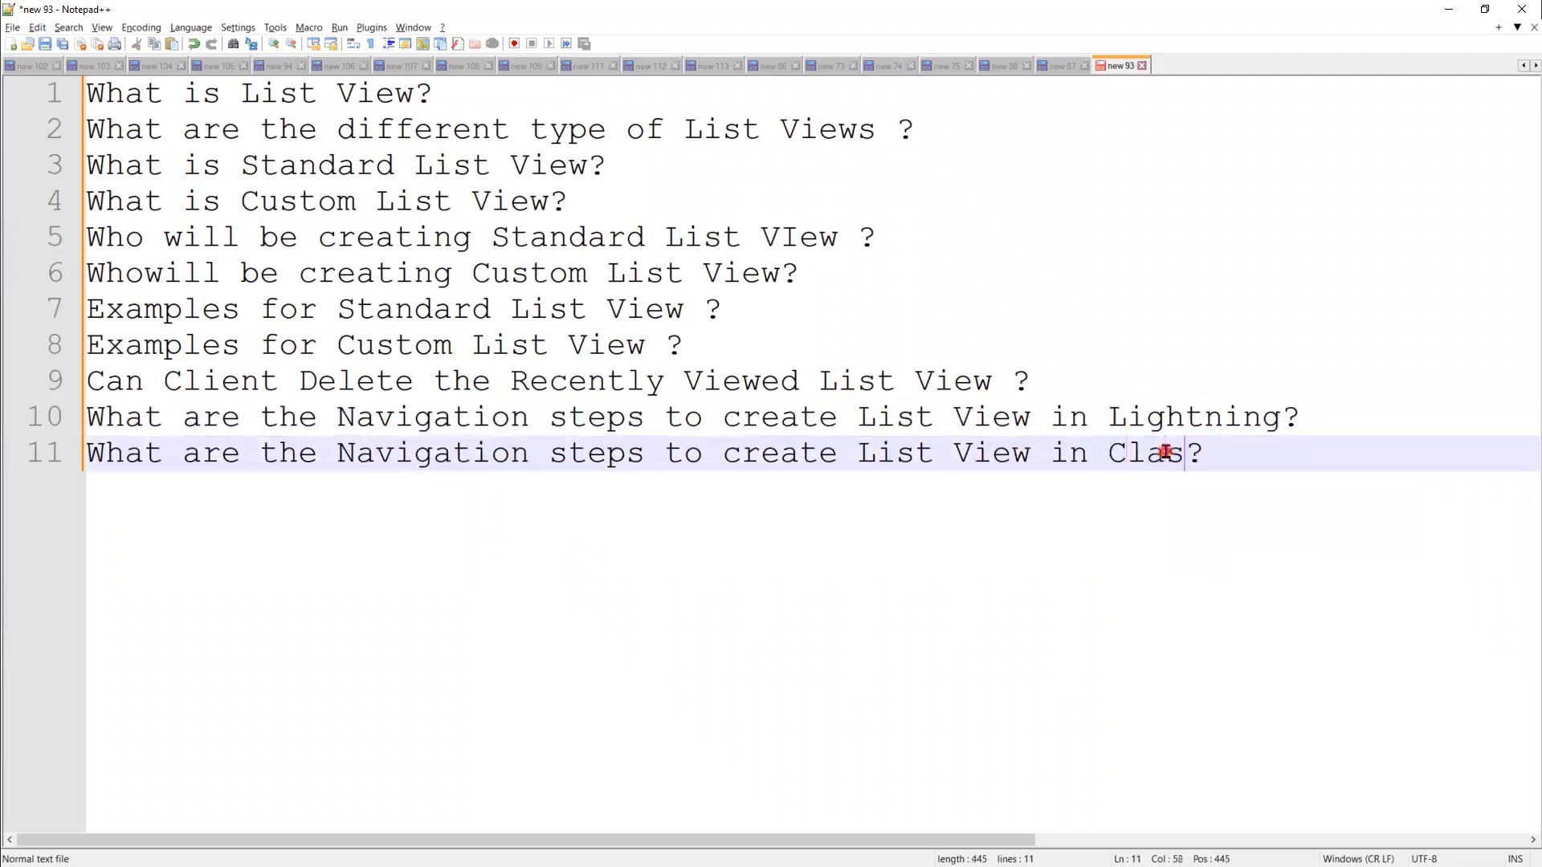
{"action": "type", "text": "c"}
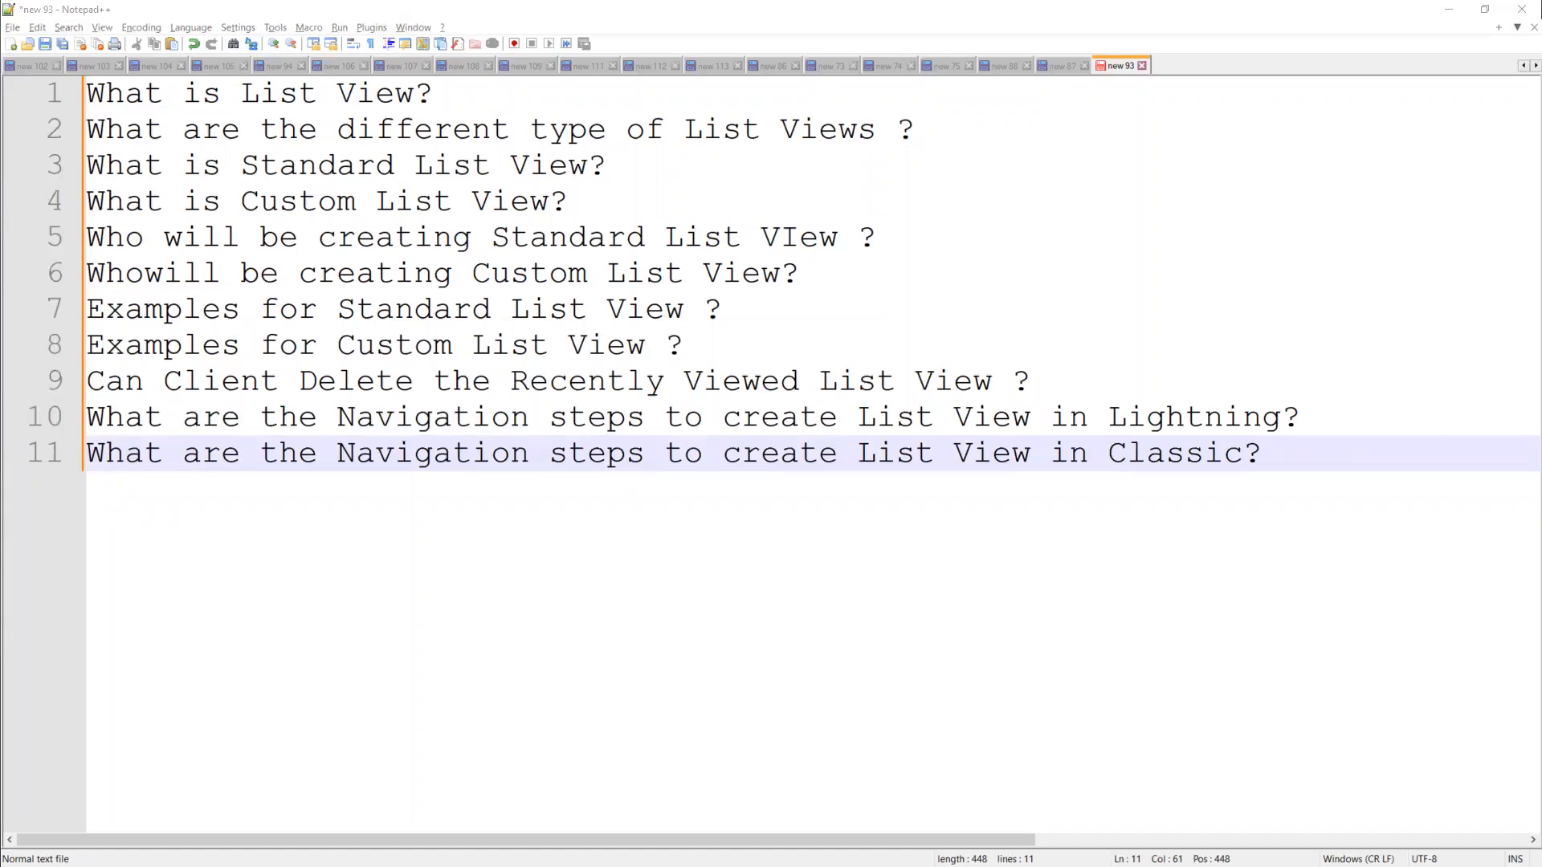
{"action": "left_click", "coordinate": [1311, 451]}
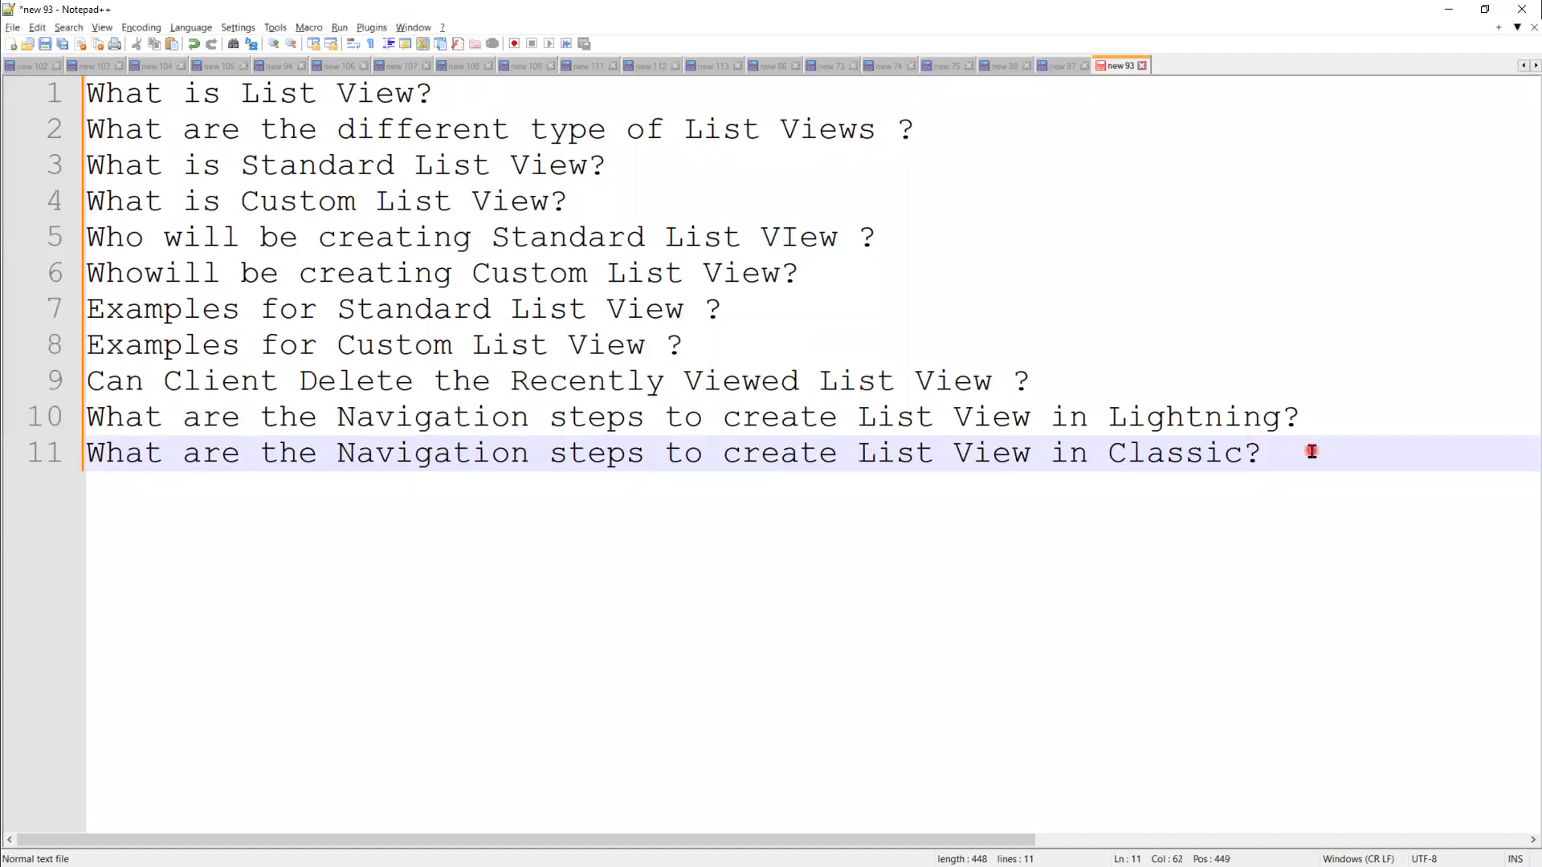
{"action": "key", "text": "Return"}
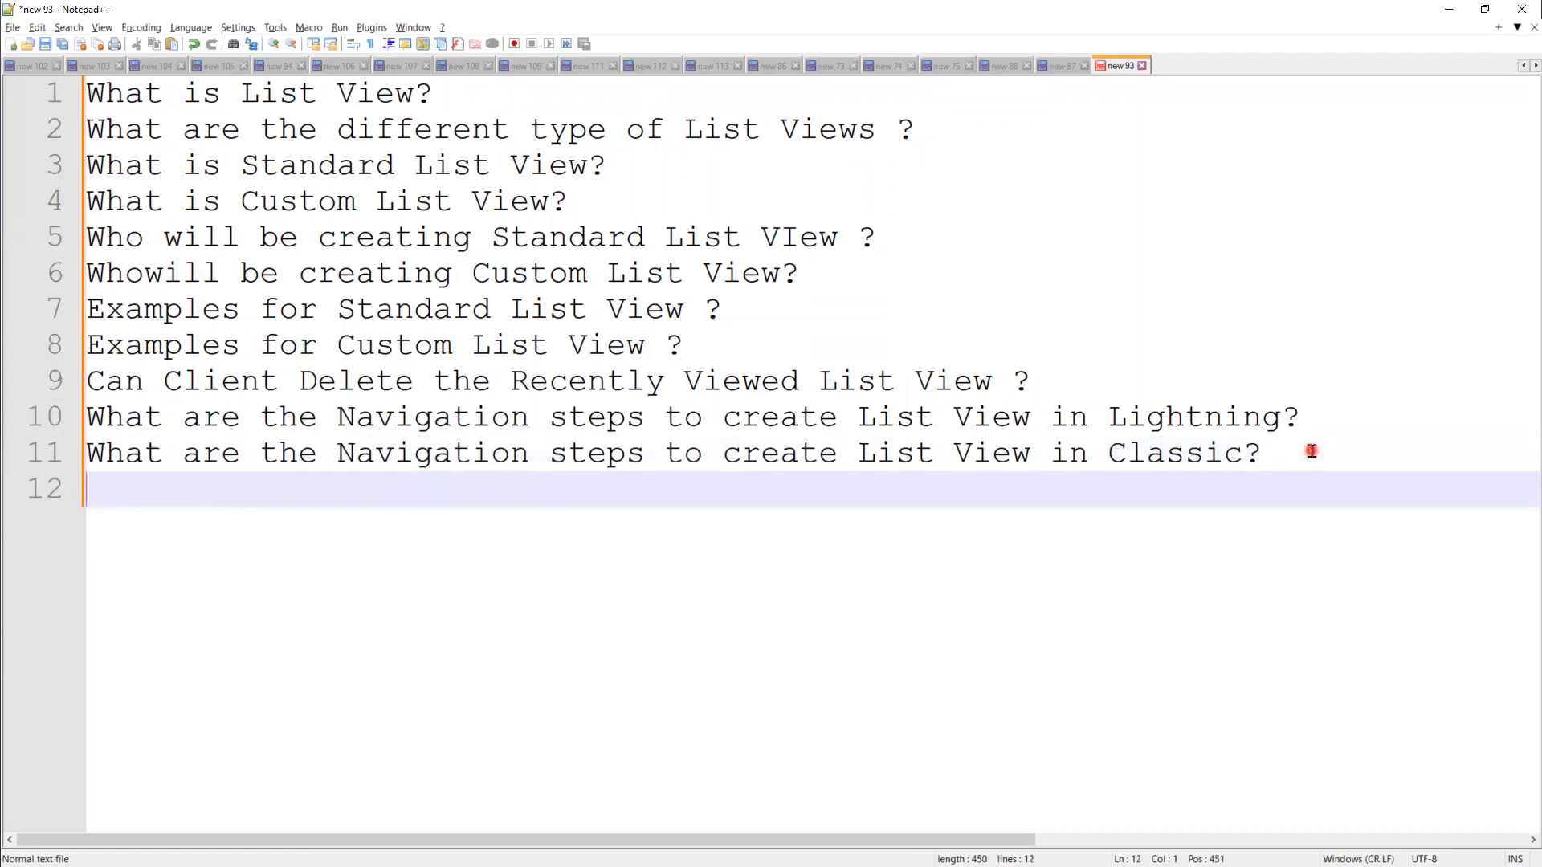
Step: Add questions on cloning an existing List View (with API Name) and renaming its name
{"action": "type", "text": "How to Clo"}
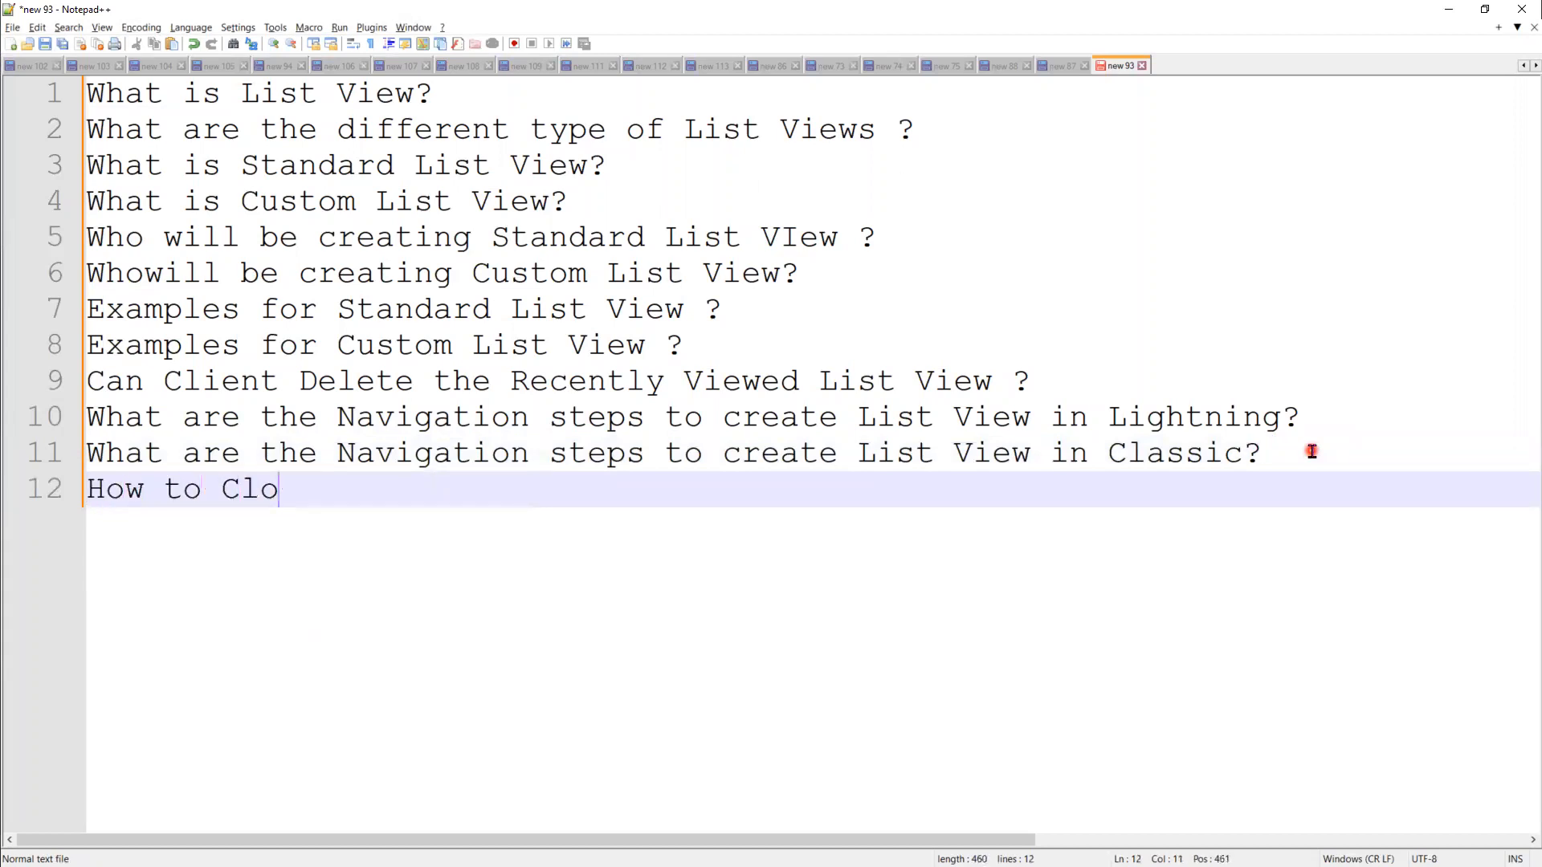
{"action": "type", "text": "ne the E"}
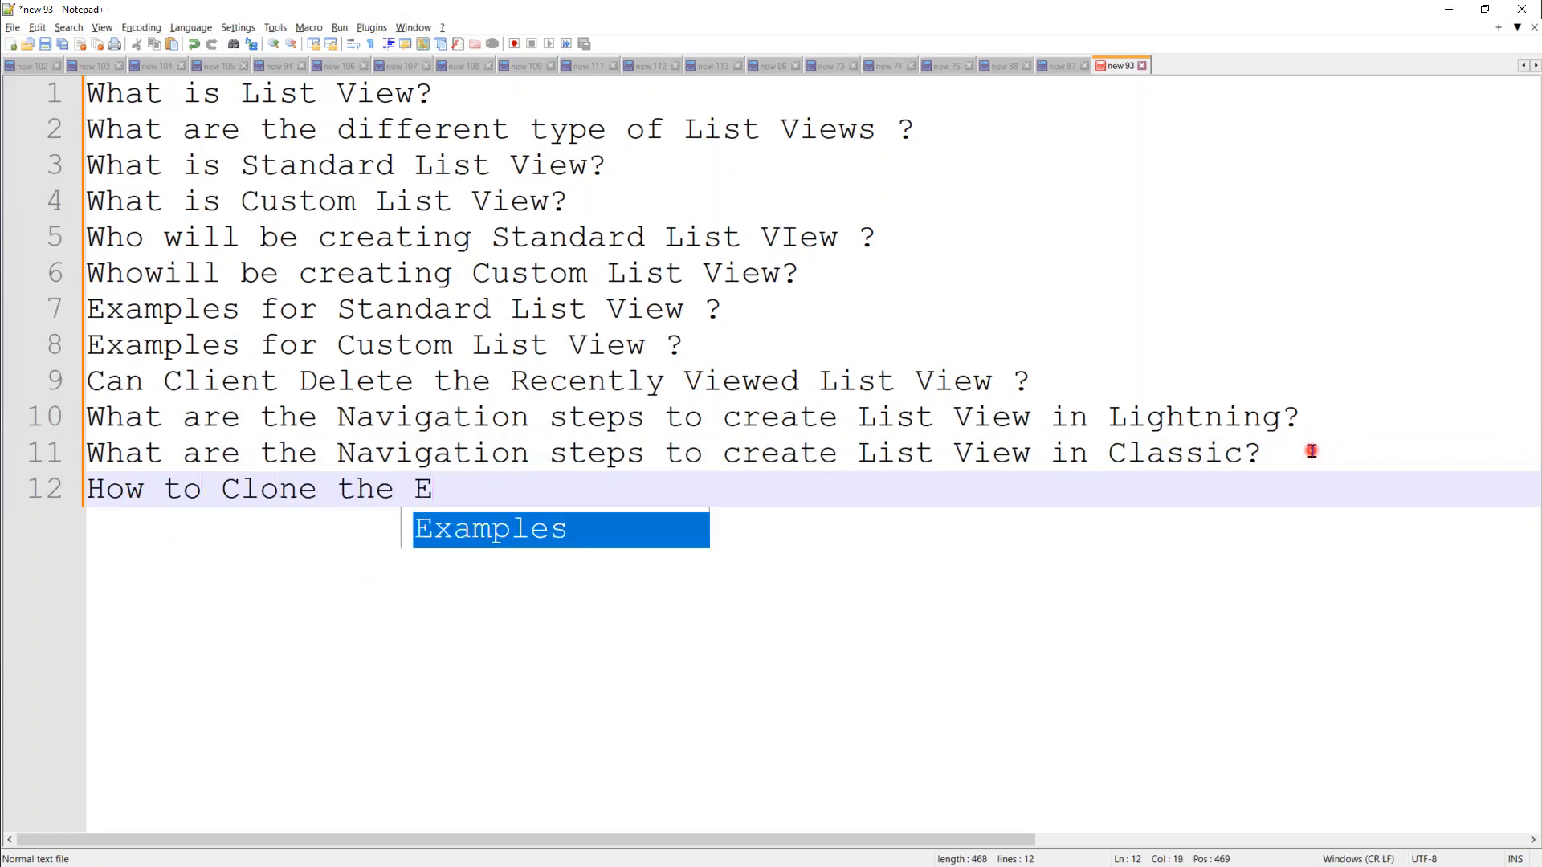
{"action": "type", "text": "xisting L"}
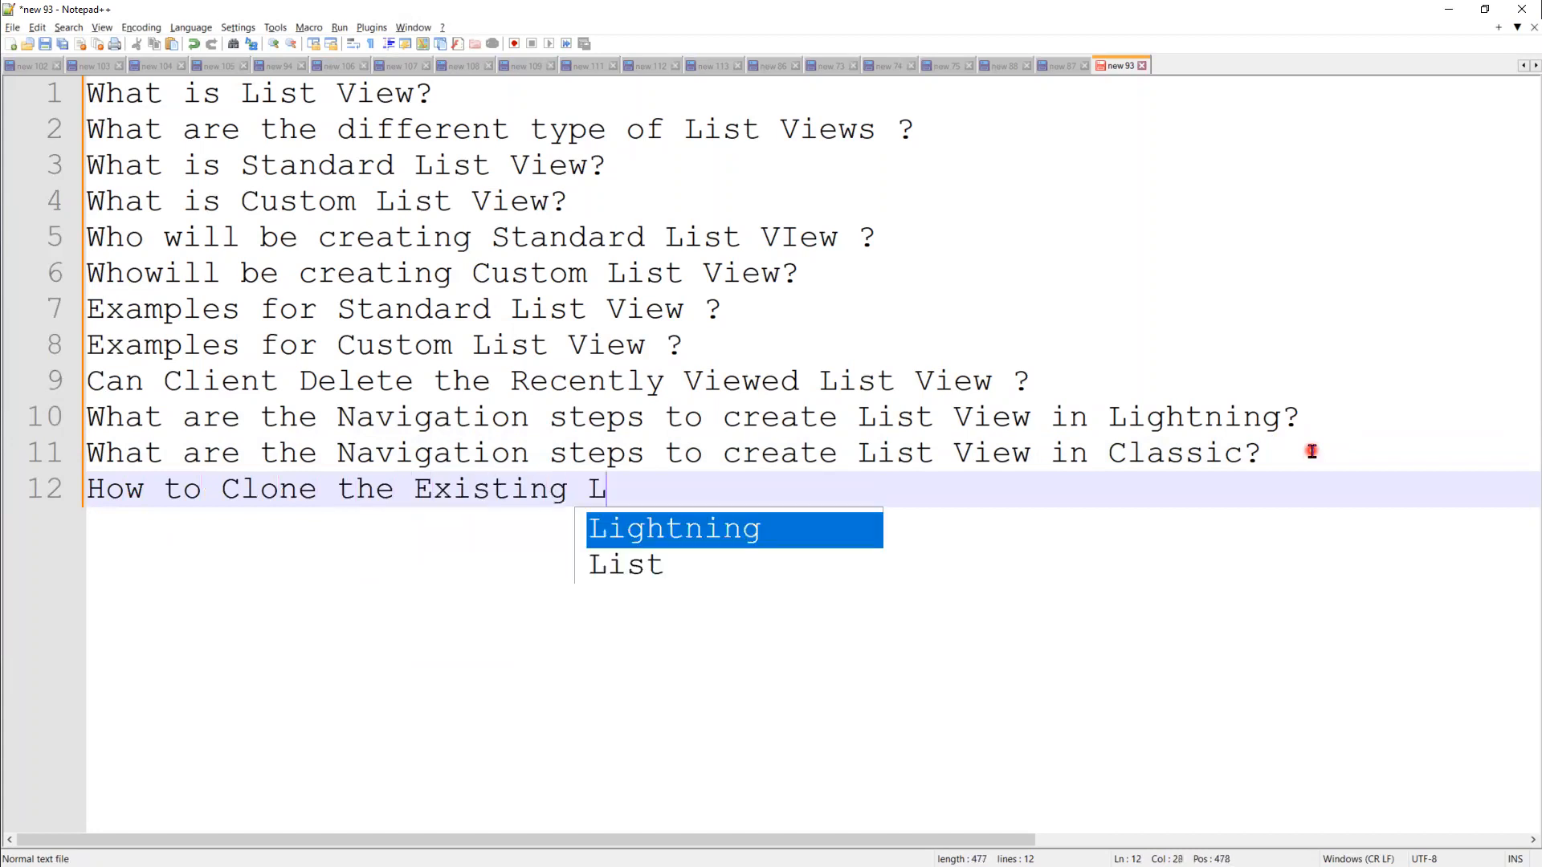
{"action": "type", "text": "ist V"}
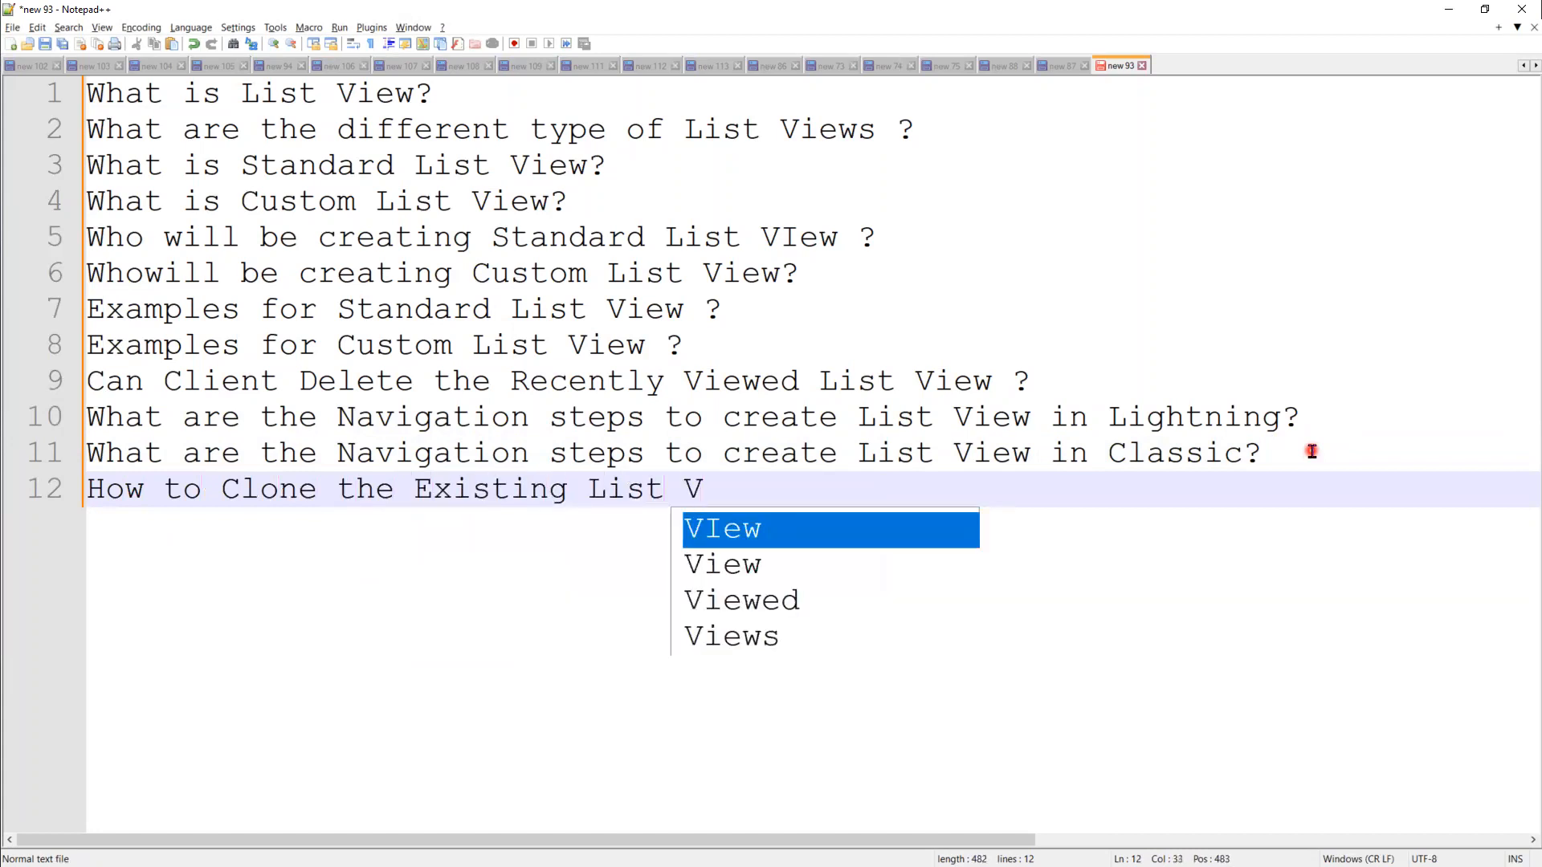
{"action": "type", "text": "iew ?"}
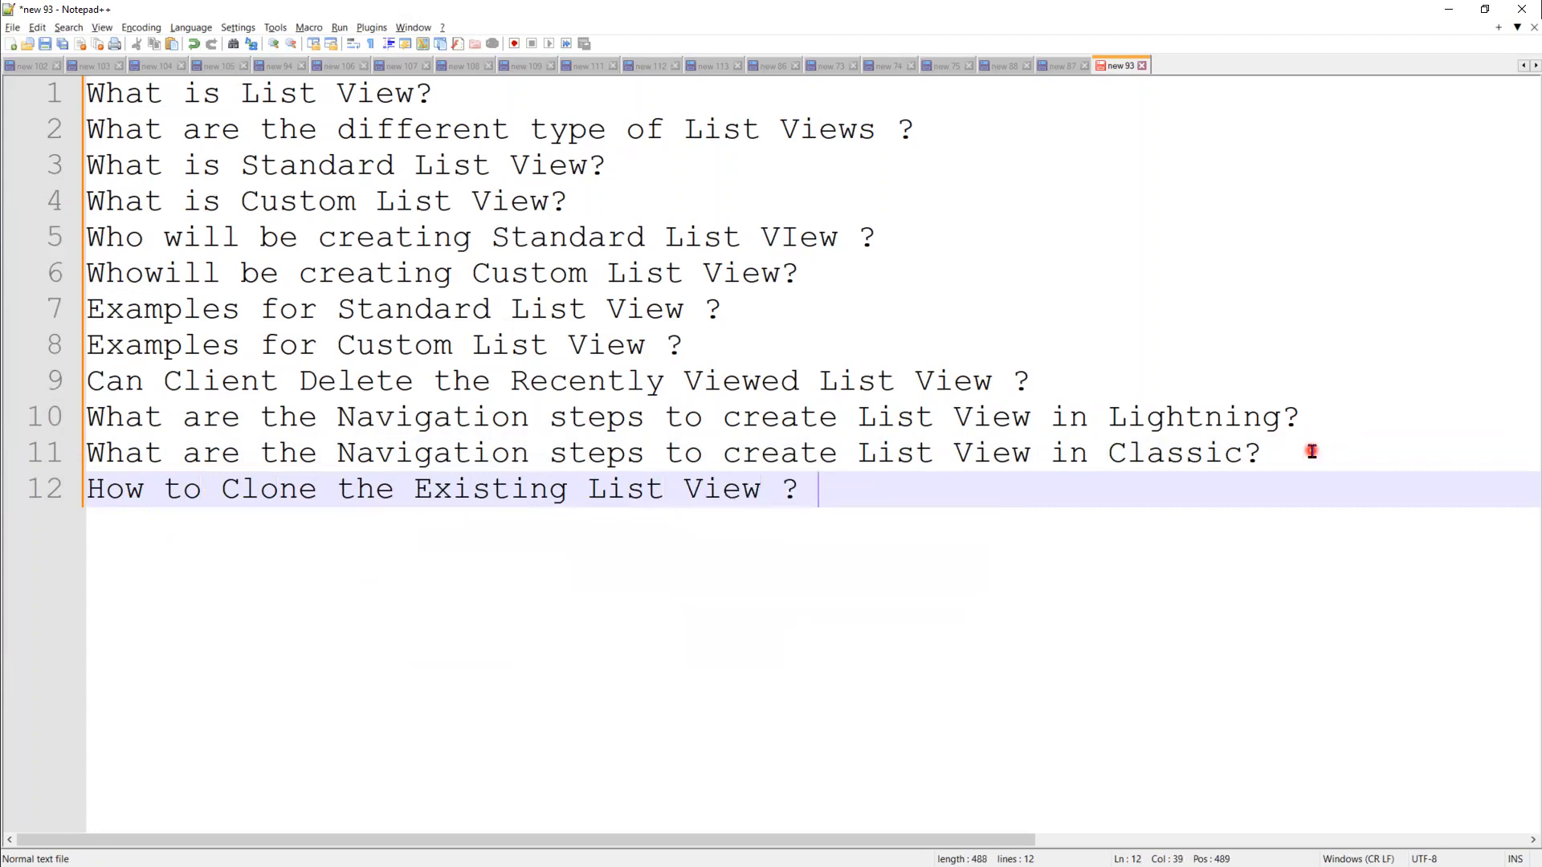
{"action": "type", "text": " Ca"}
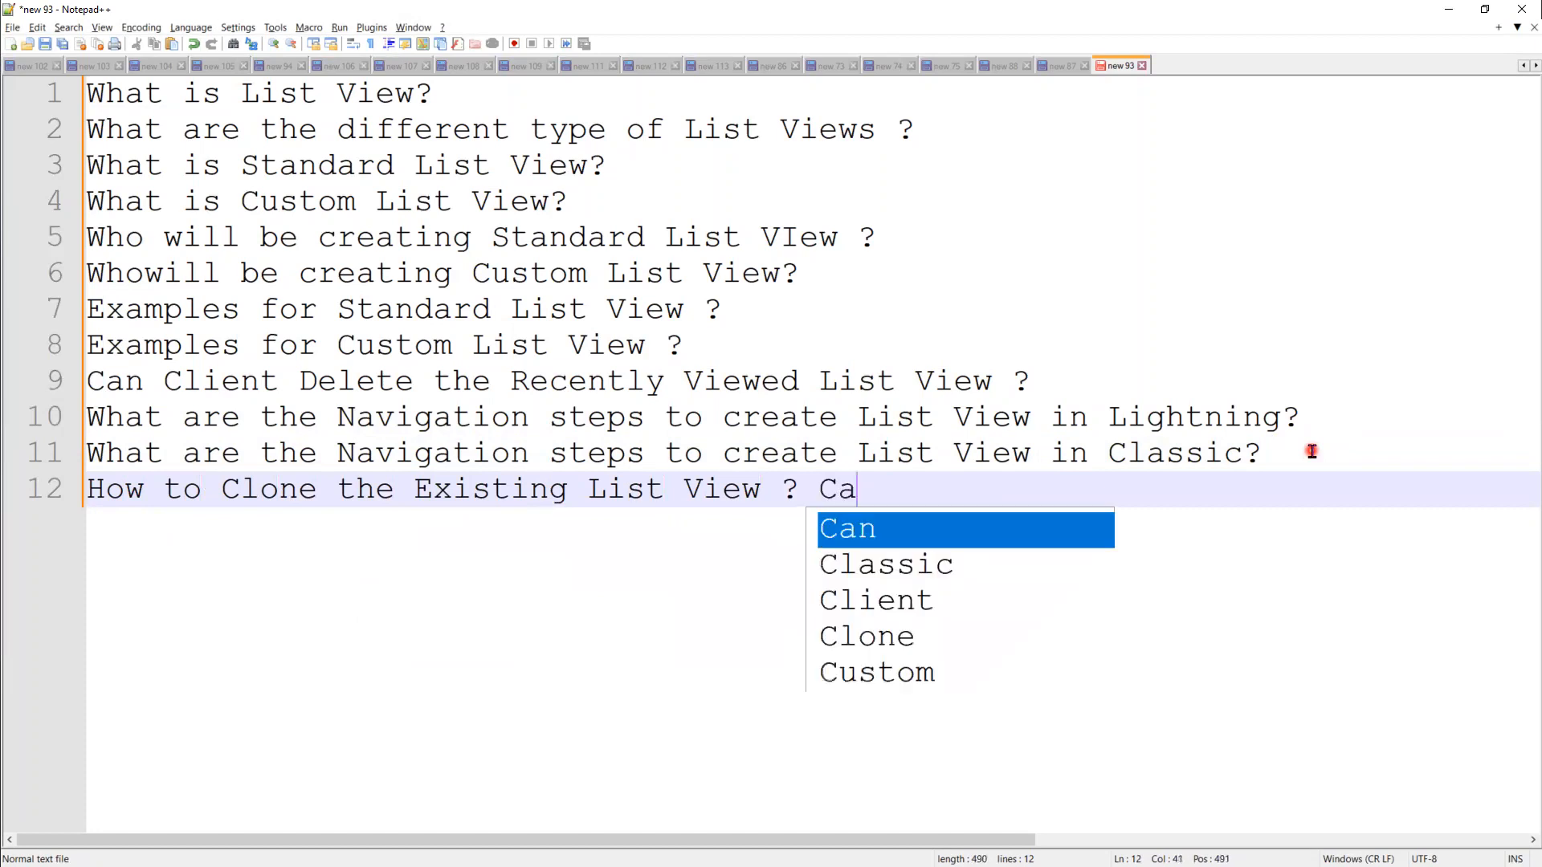
{"action": "type", "text": "n Cli"}
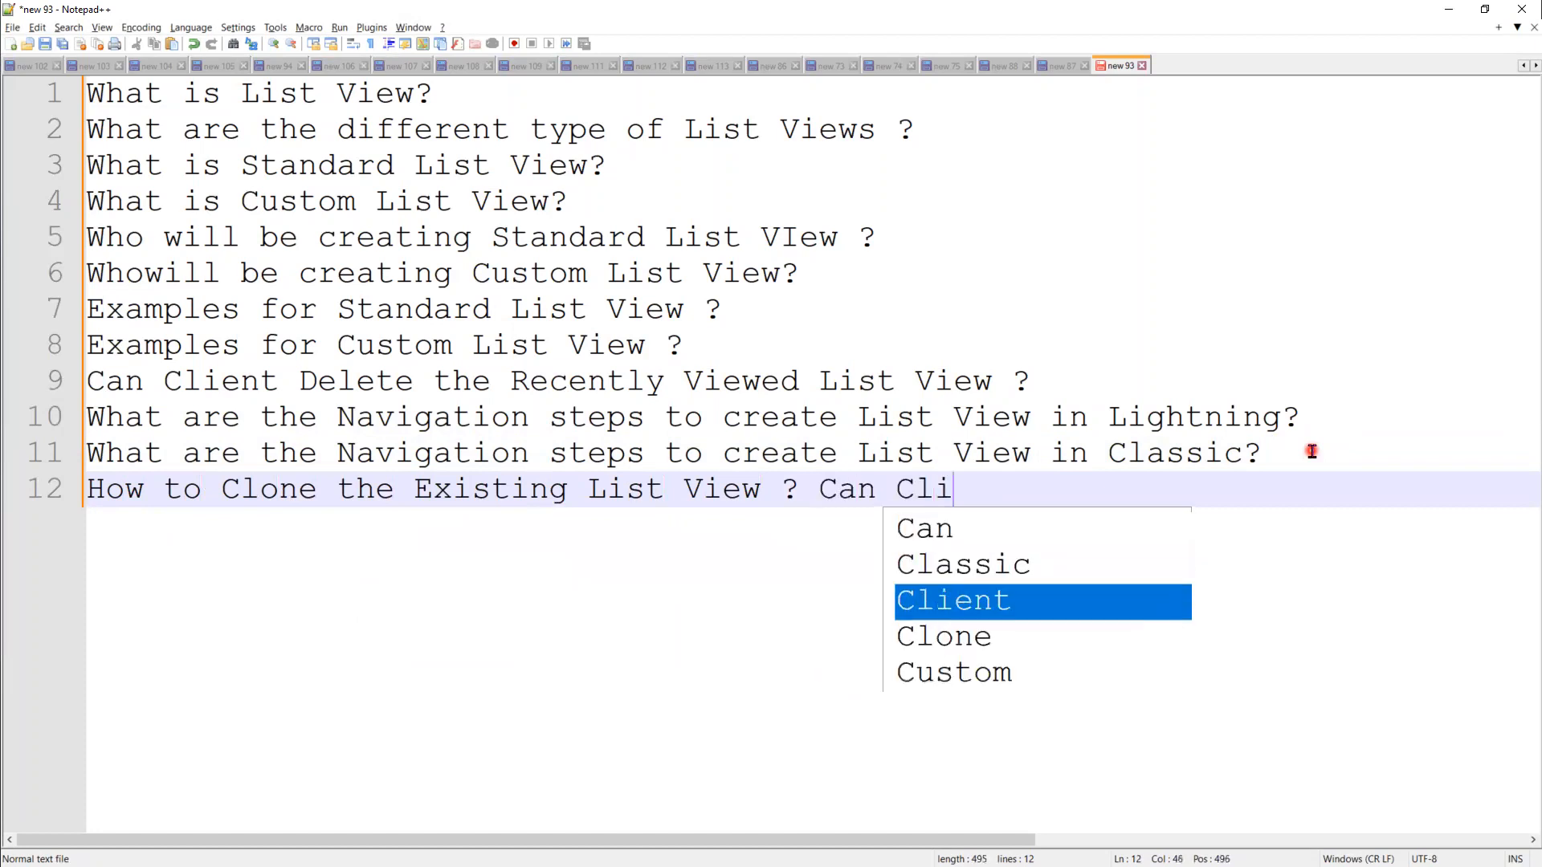
{"action": "type", "text": "ent Mo"}
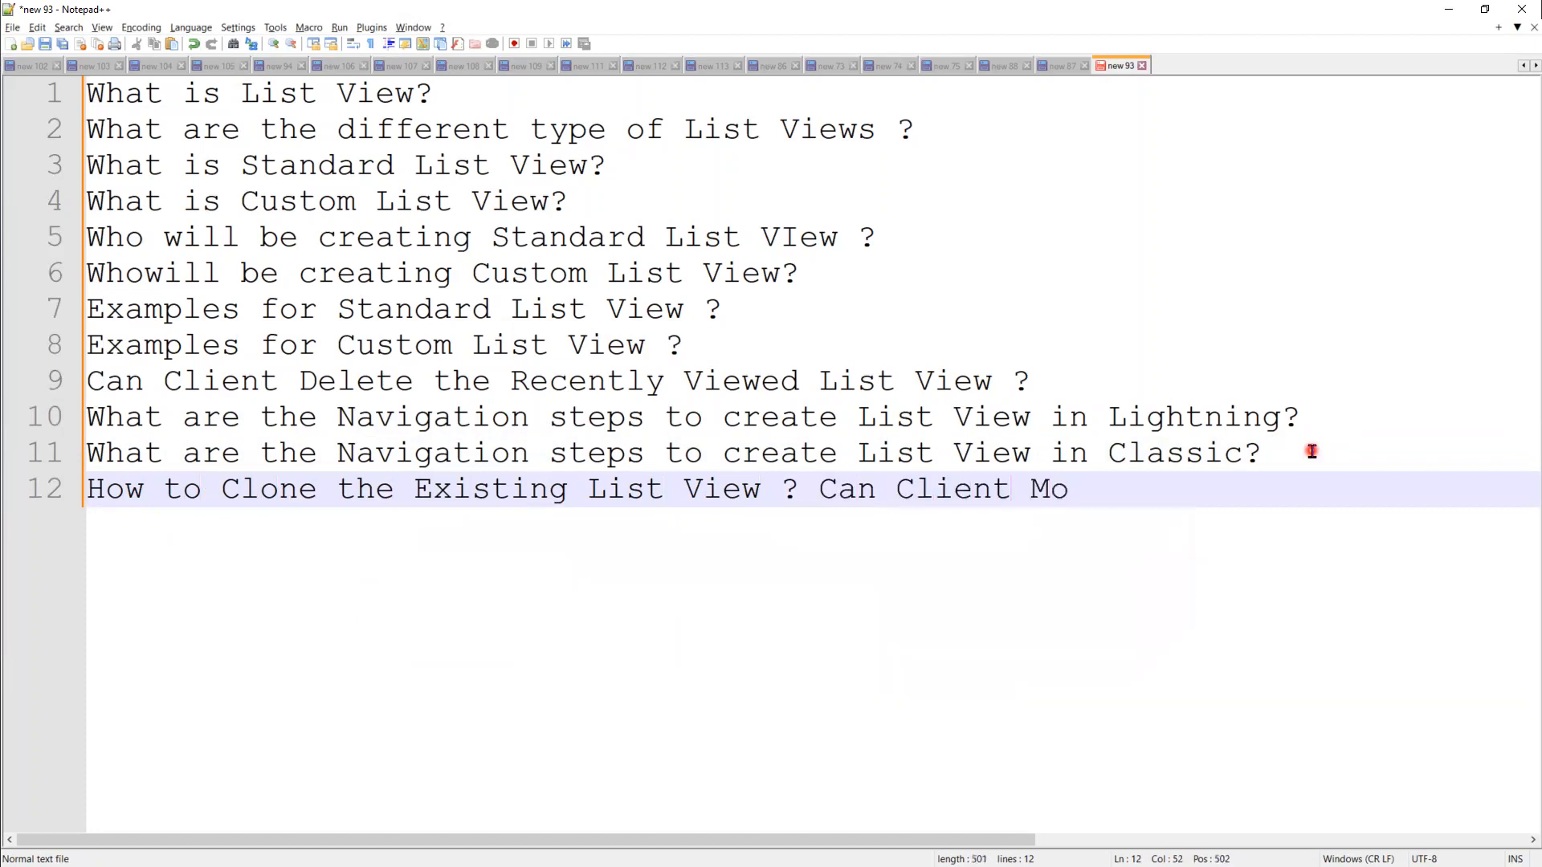
{"action": "type", "text": "dify the L"}
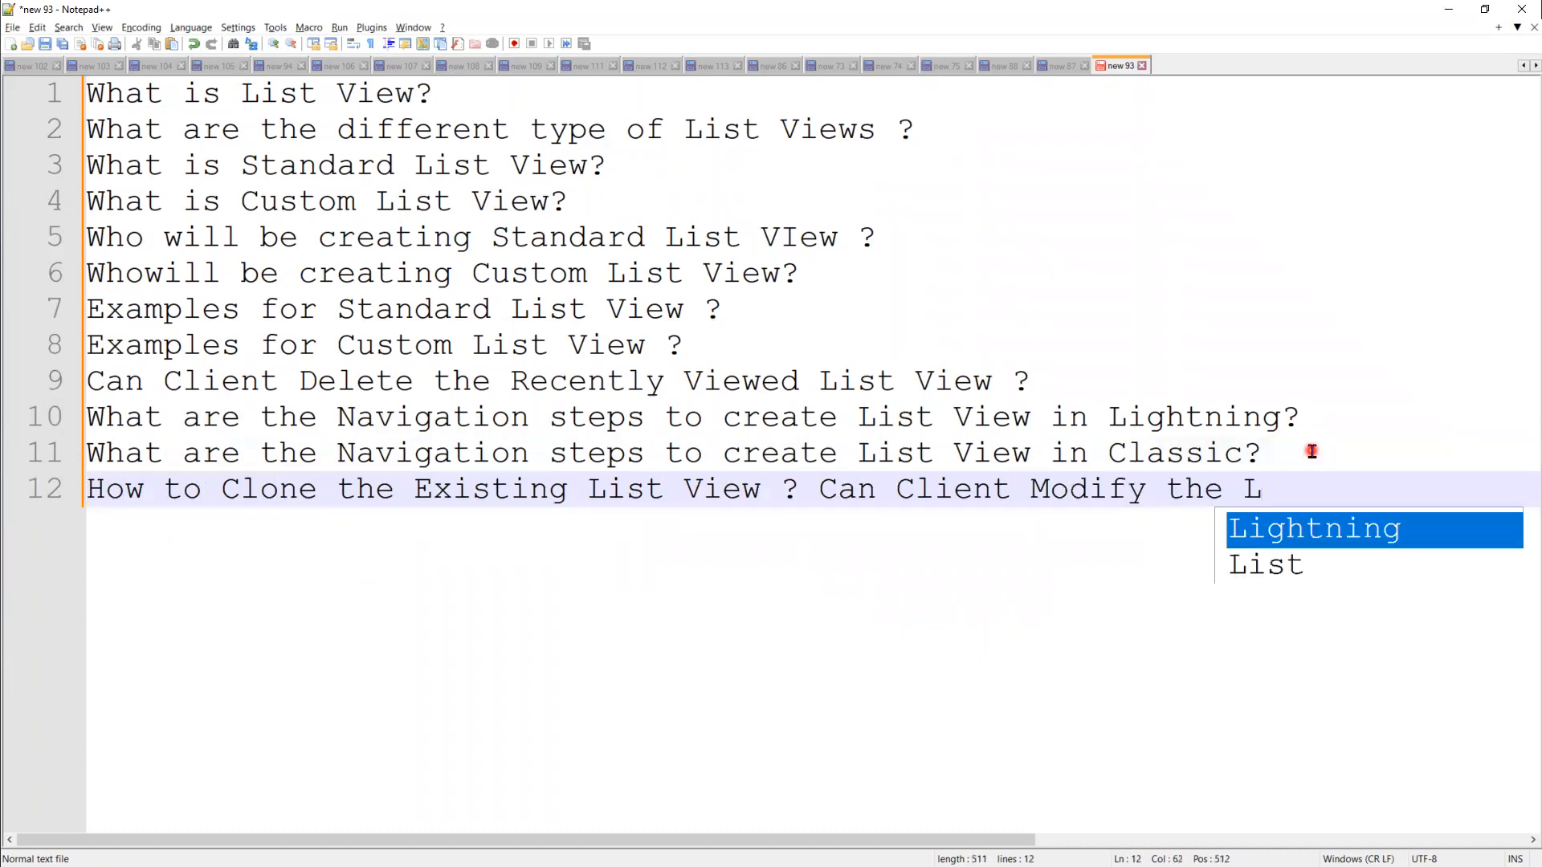
{"action": "type", "text": "ist AP"}
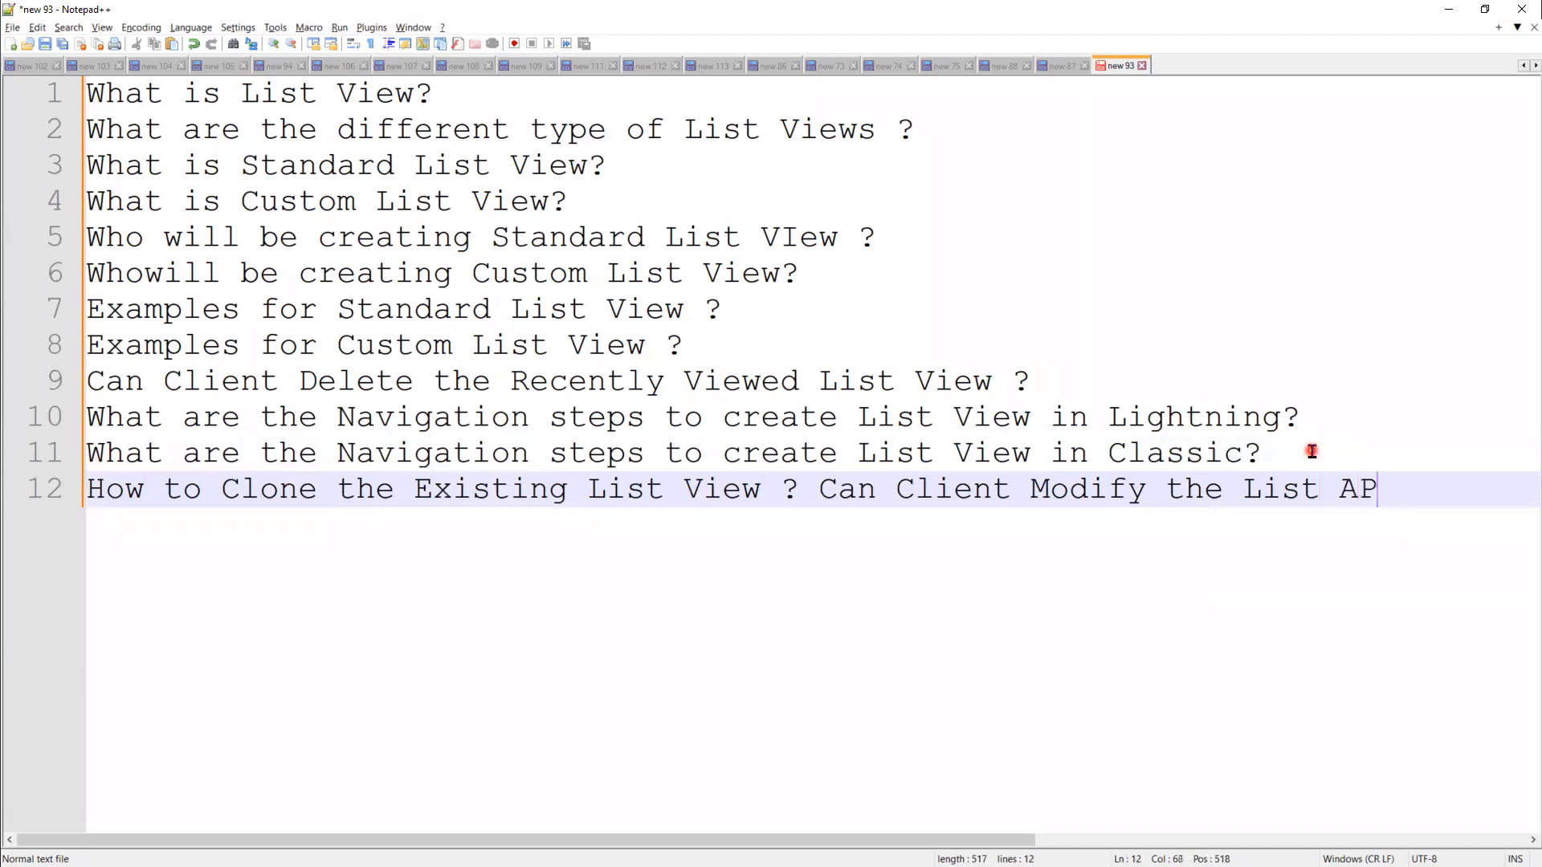
{"action": "type", "text": "I Name?"}
{"action": "key", "text": "Return"}
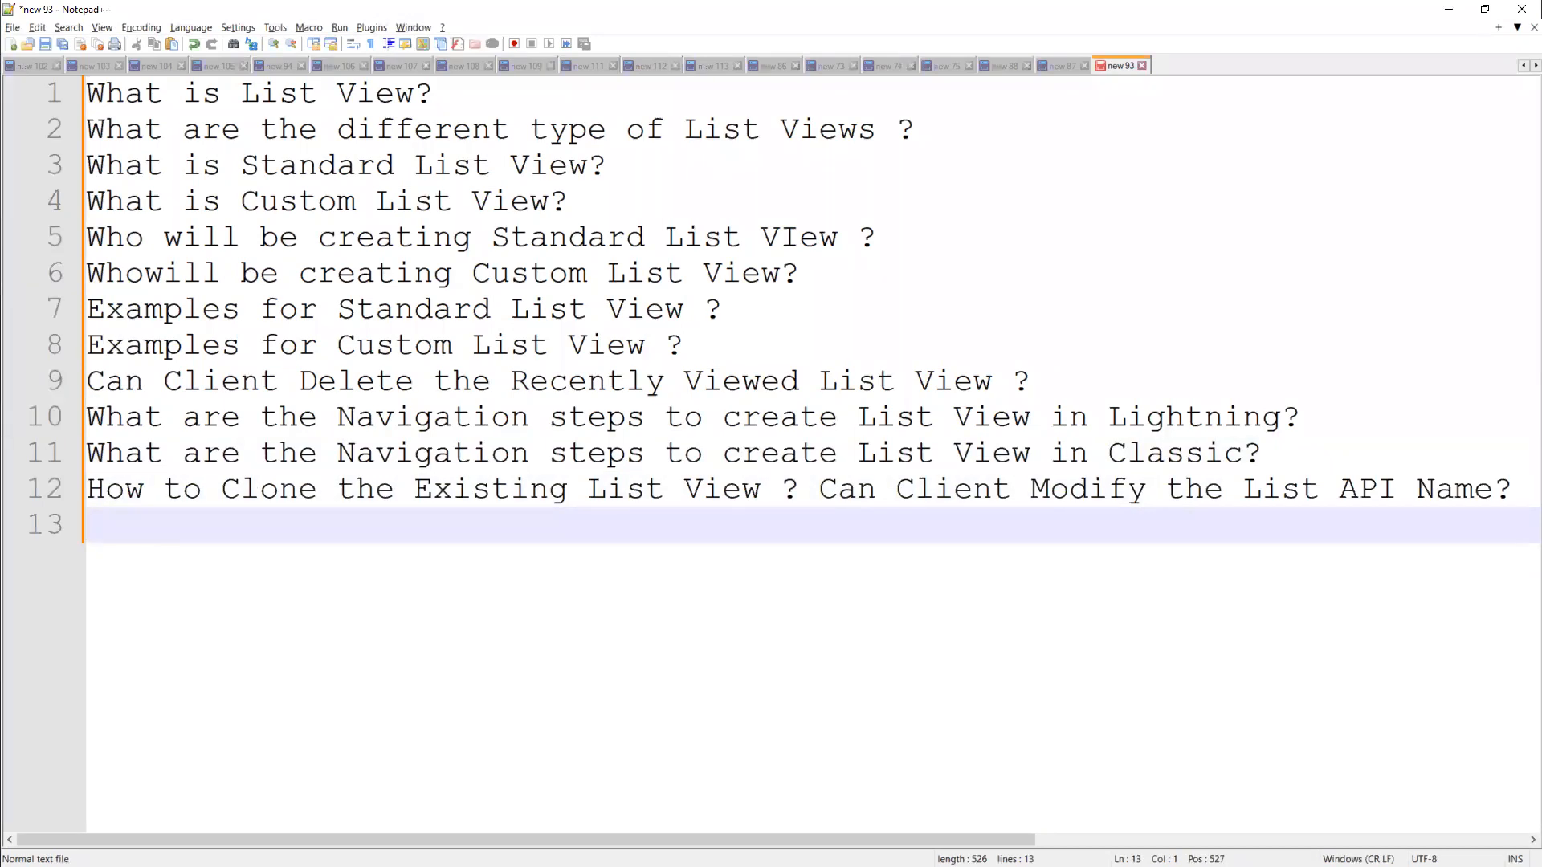
{"action": "left_click", "coordinate": [233, 541]}
{"action": "type", "text": "How to Rename the"}
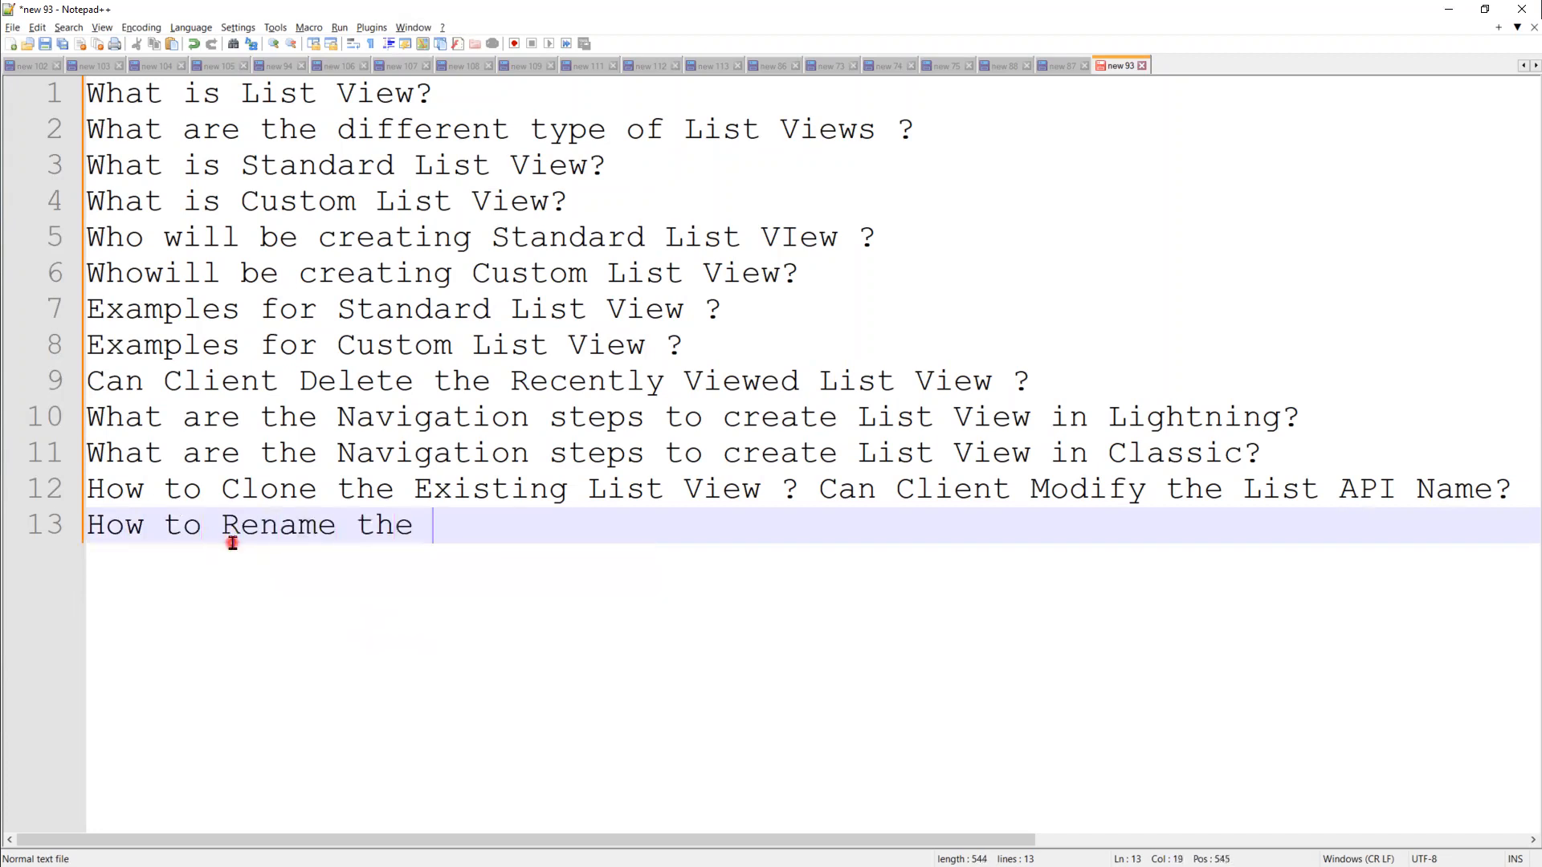
{"action": "type", "text": " Ex"}
{"action": "key", "text": "Down"}
{"action": "key", "text": "Return"}
{"action": "type", "text": "Lis"}
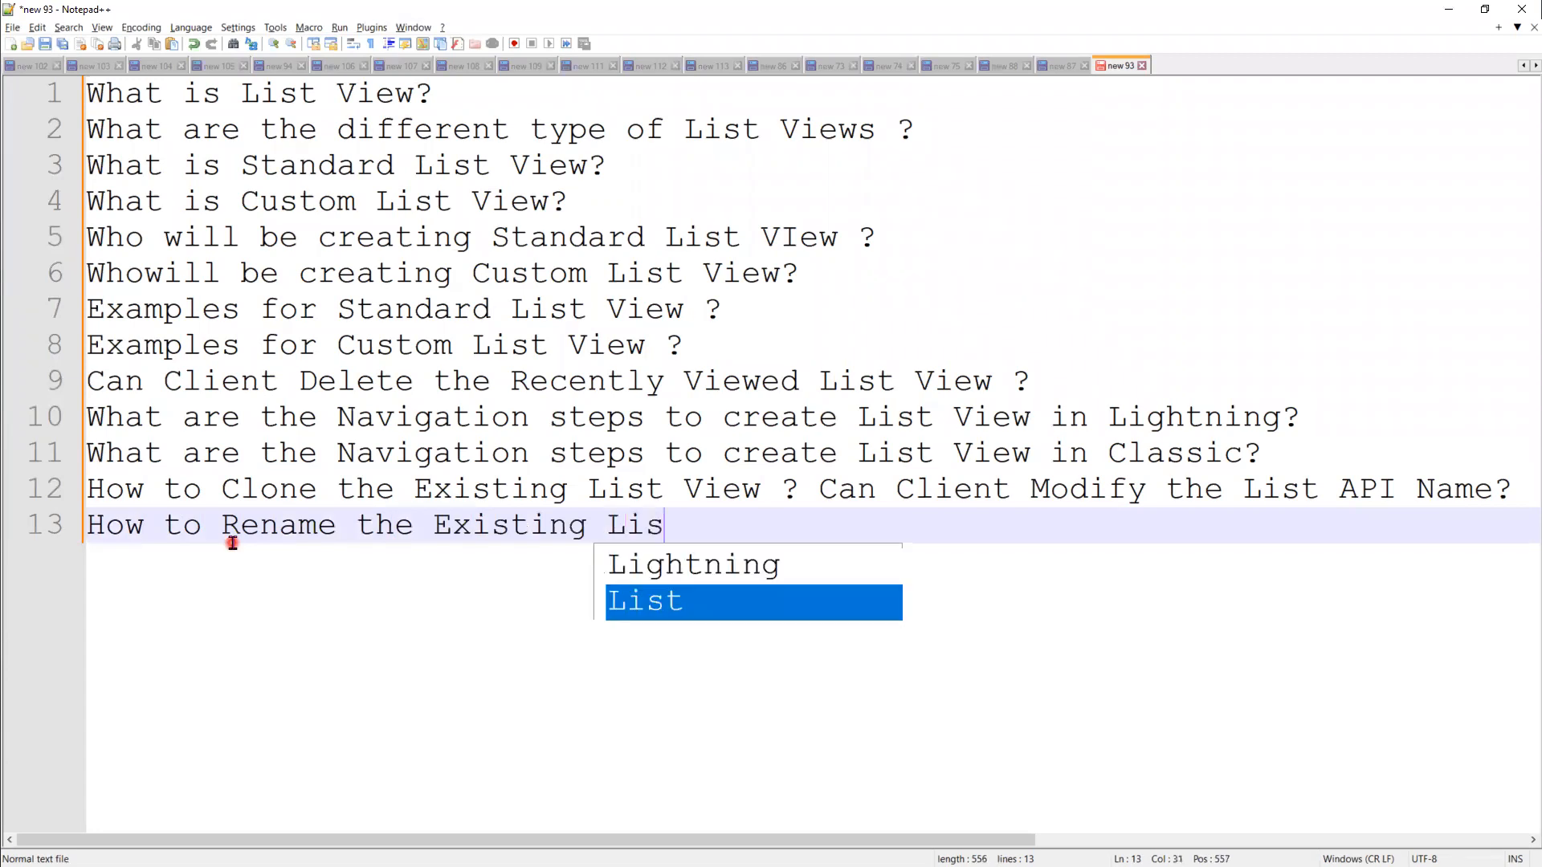
{"action": "type", "text": "t View Nam"}
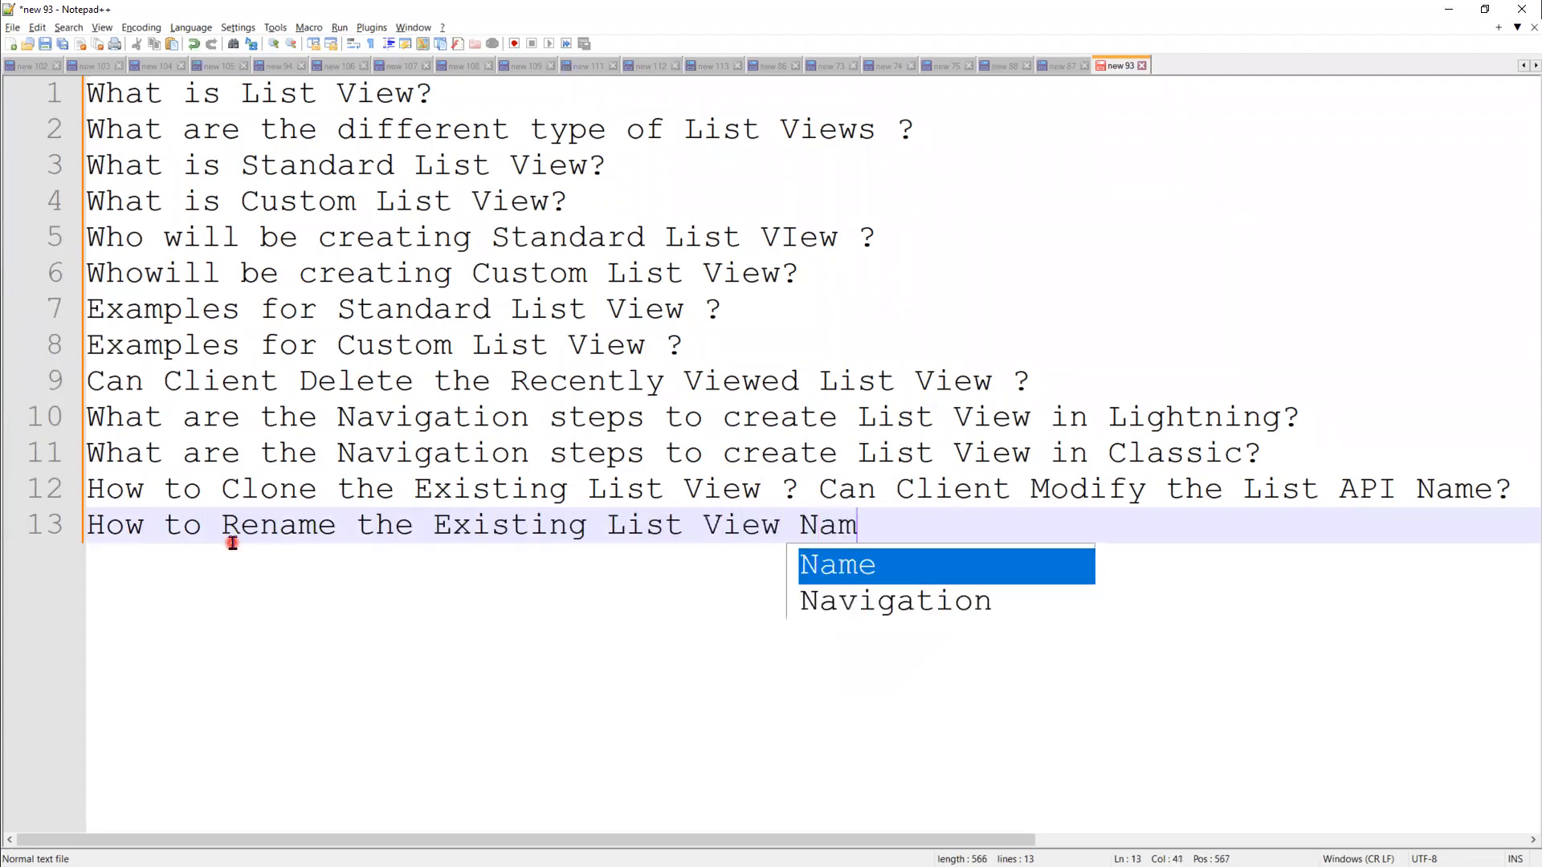
{"action": "type", "text": "e ?"}
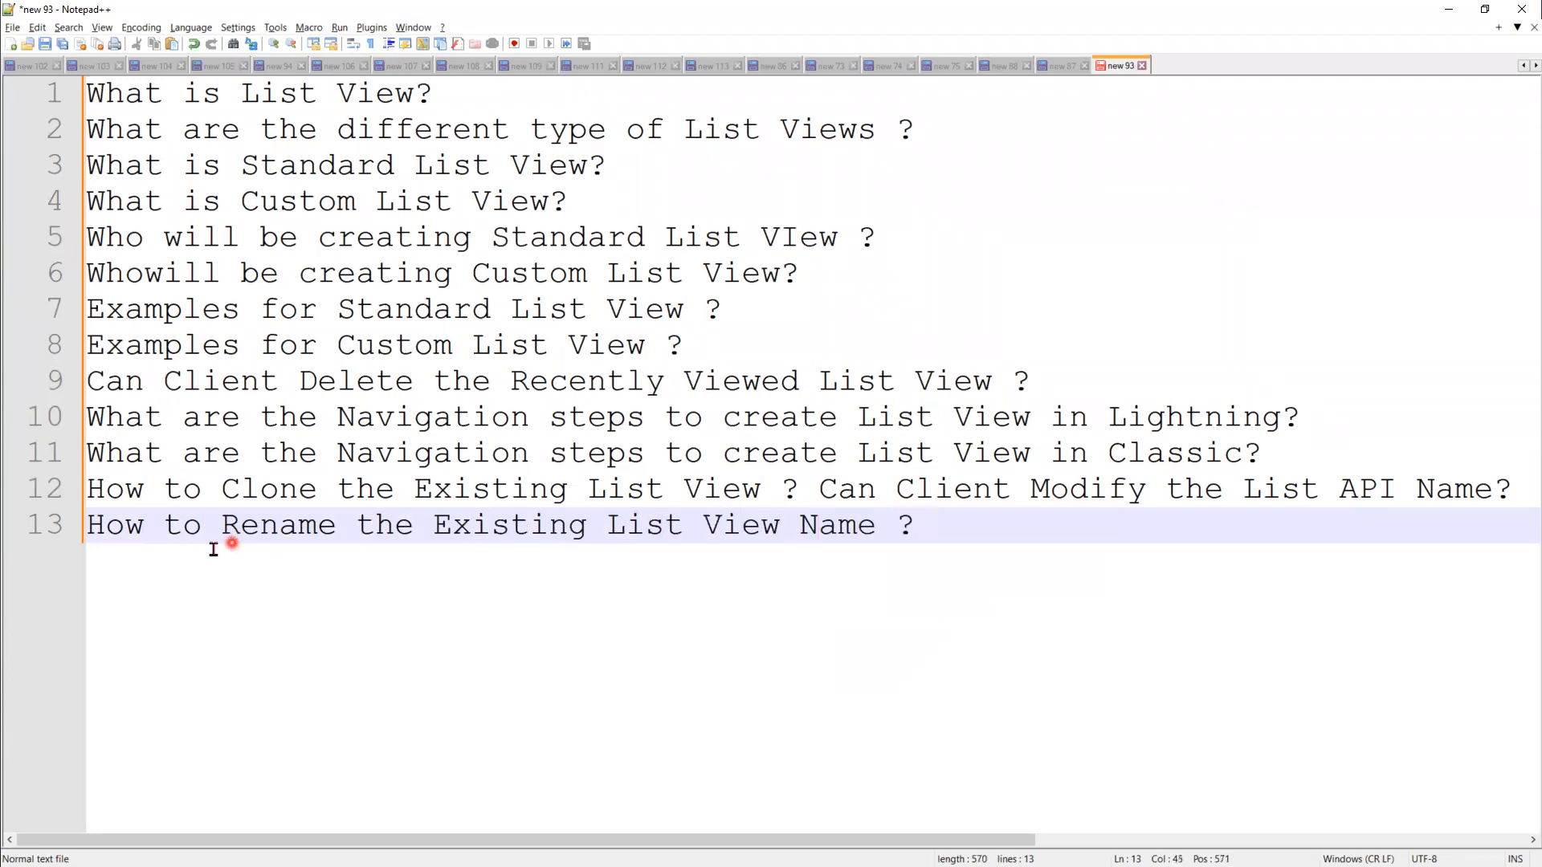
Step: Append 'Can Client Modify the List API Name?' to the rename question on line 13
{"action": "left_click_drag", "start_coordinate": [815, 489], "coordinate": [1513, 489]}
{"action": "left_click", "coordinate": [994, 523]}
{"action": "key", "text": "ctrl+v"}
{"action": "key", "text": "Return"}
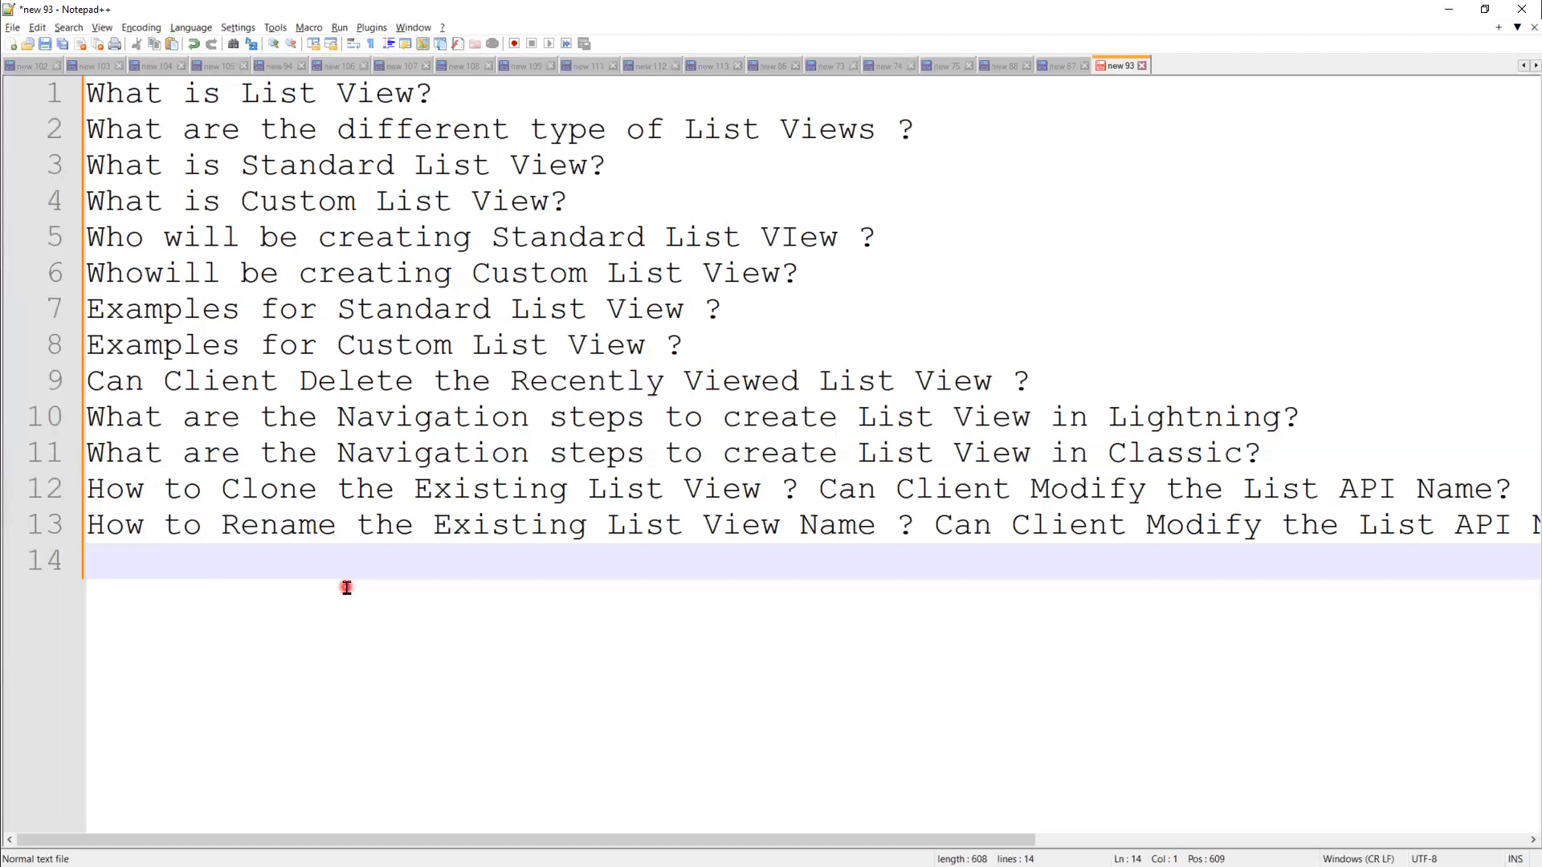
Step: Add 'How to Restrict Visibility of the List View ?' on line 15, wrapping line 13's 'Name?'
{"action": "type", "text": "How to "}
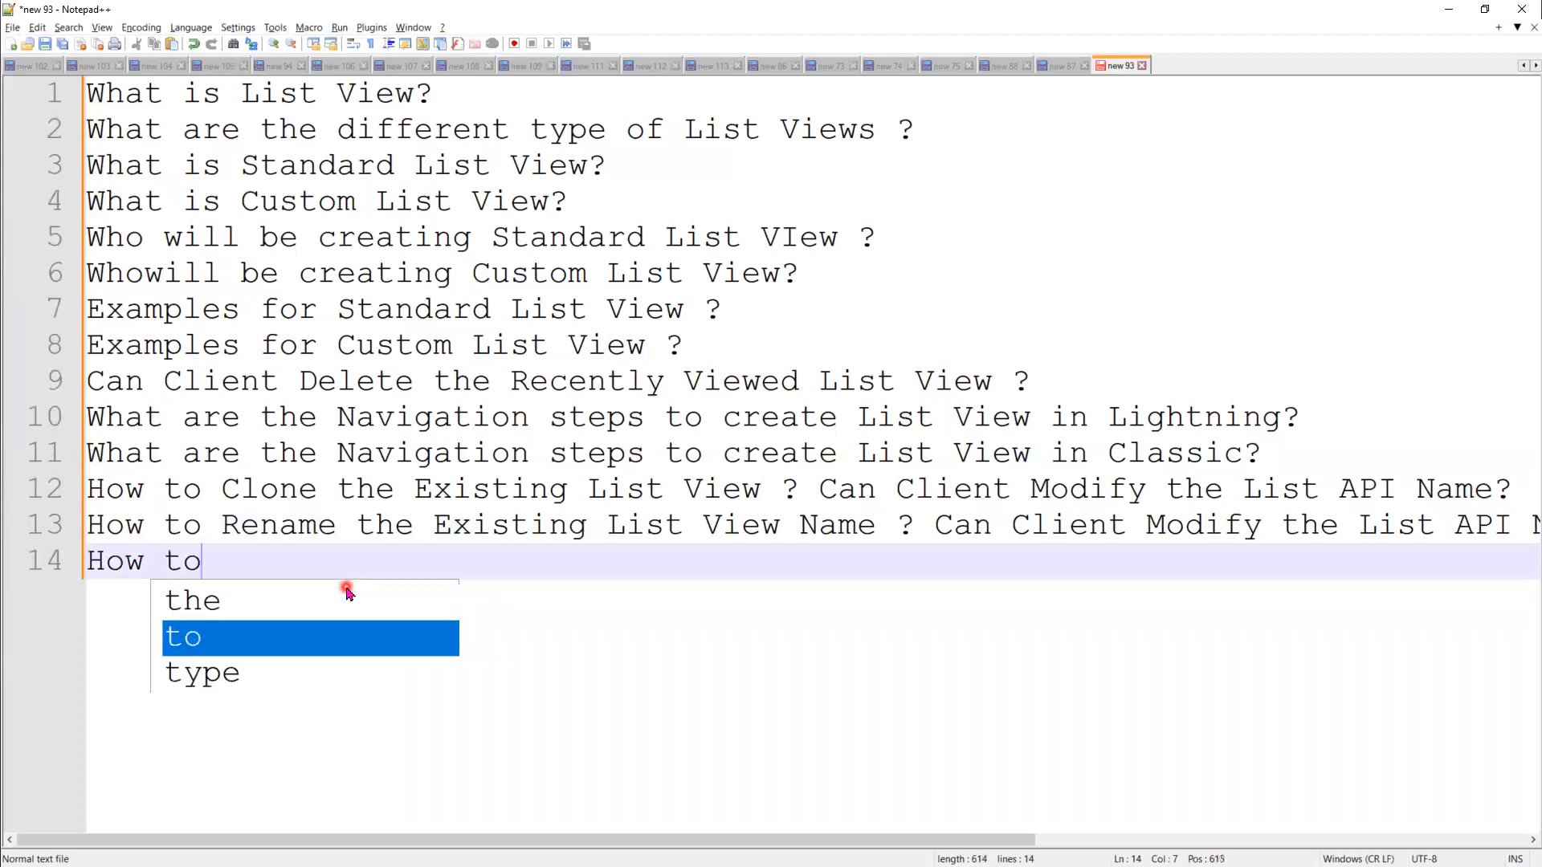
{"action": "type", "text": "Restriv"}
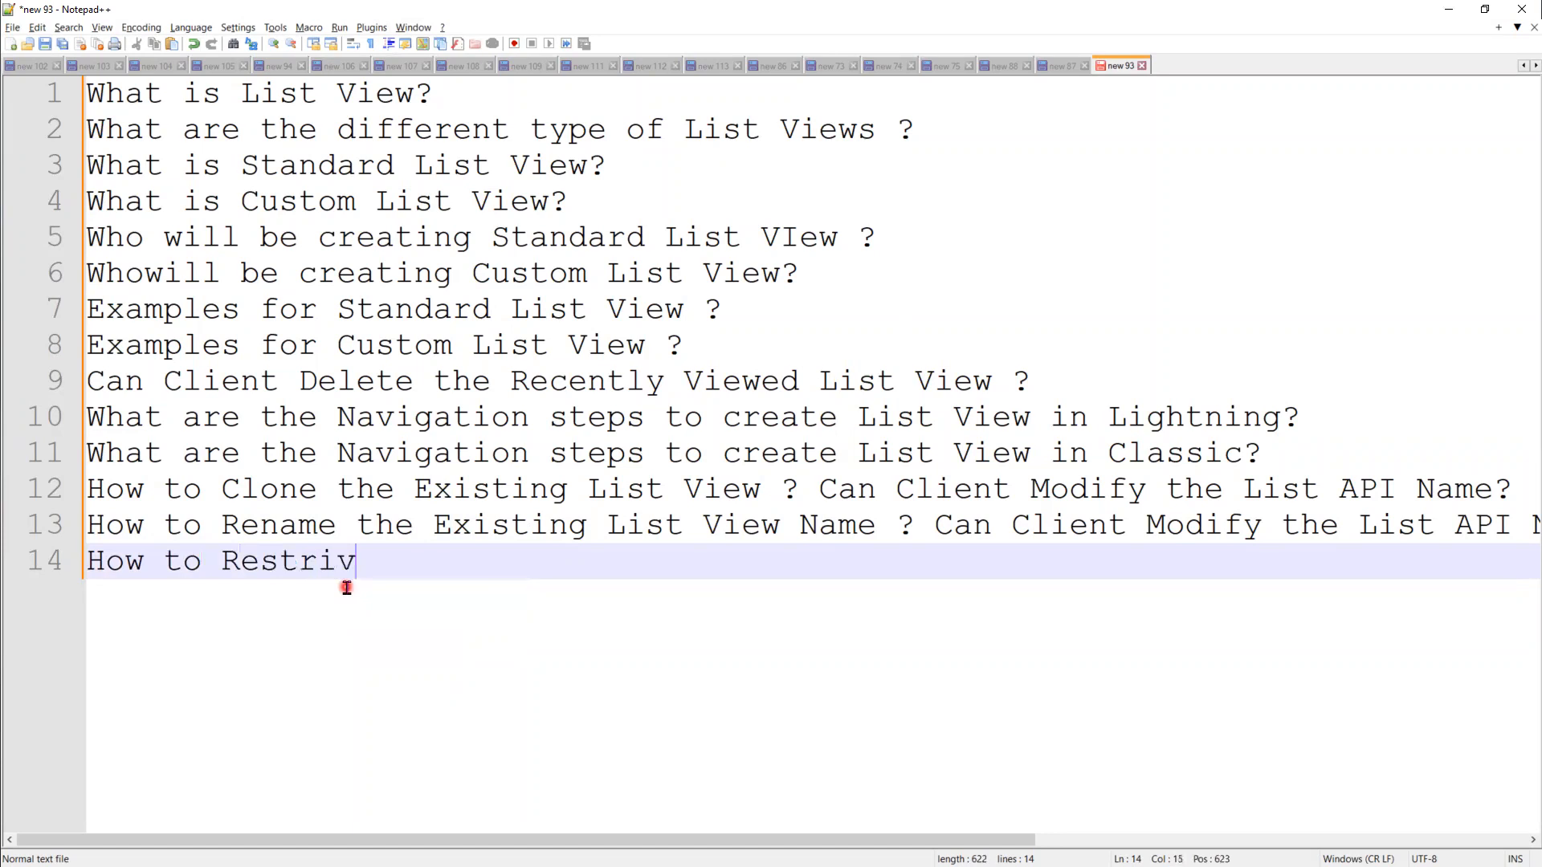
{"action": "key", "text": "BackSpace"}
{"action": "type", "text": "ct"}
{"action": "left_click", "coordinate": [1523, 522]}
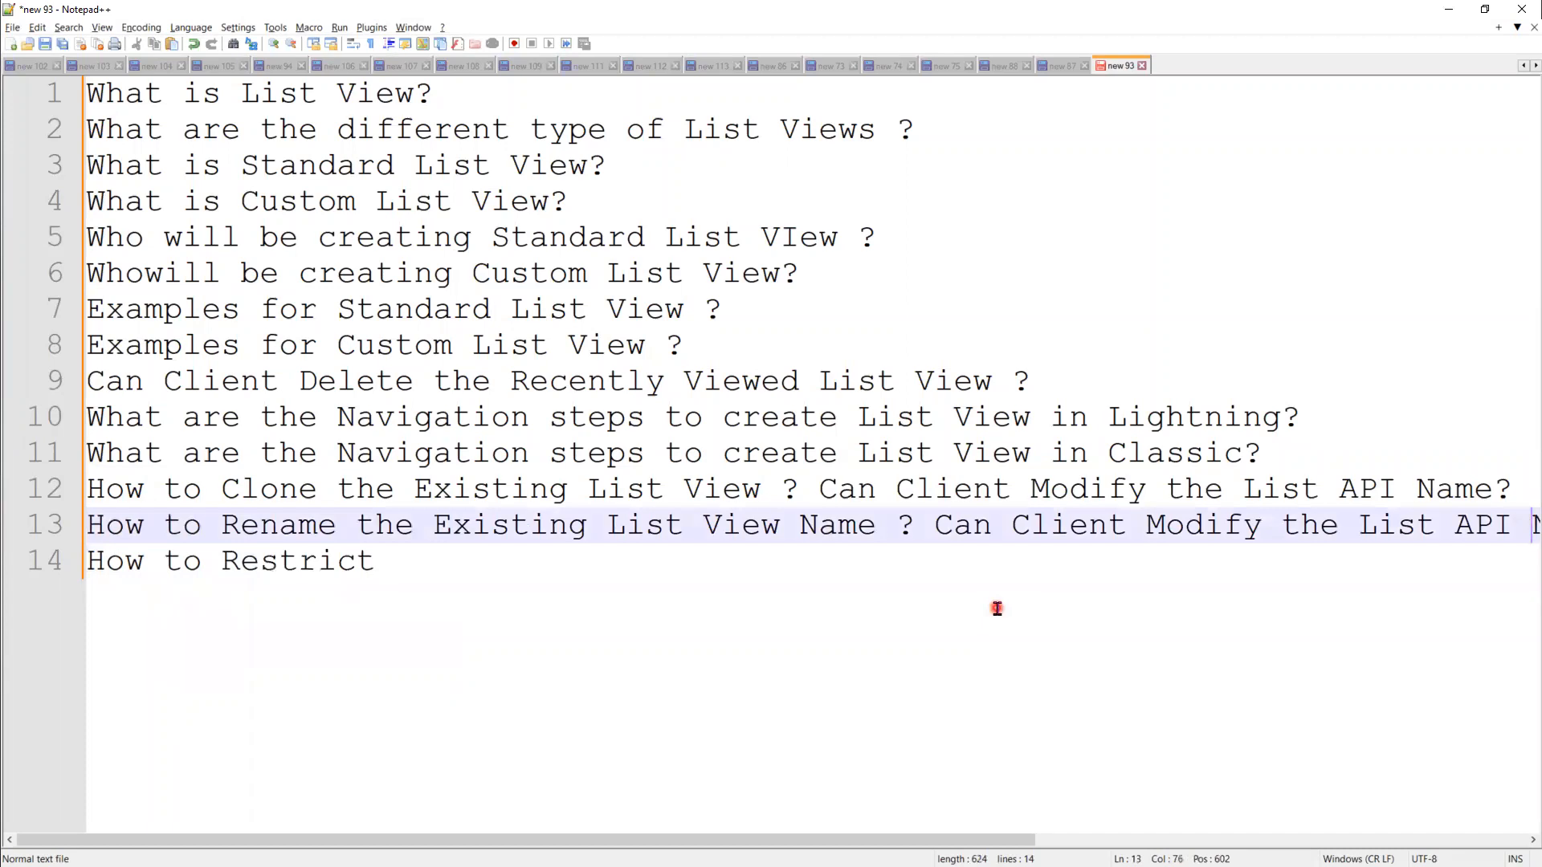
{"action": "key", "text": "Return"}
{"action": "left_click", "coordinate": [498, 596]}
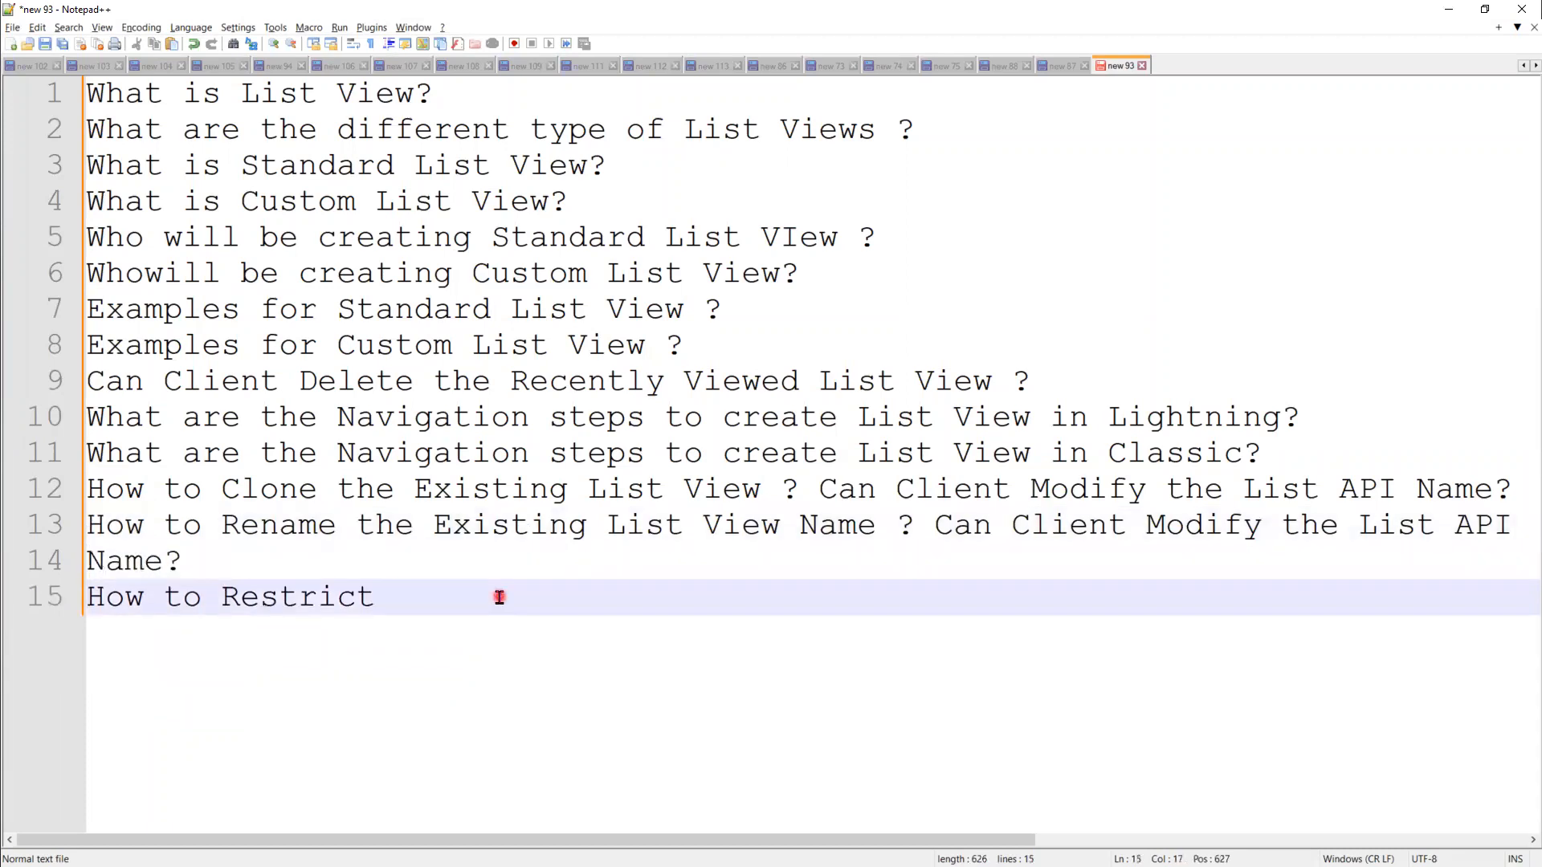
{"action": "type", "text": "Visibility of t"}
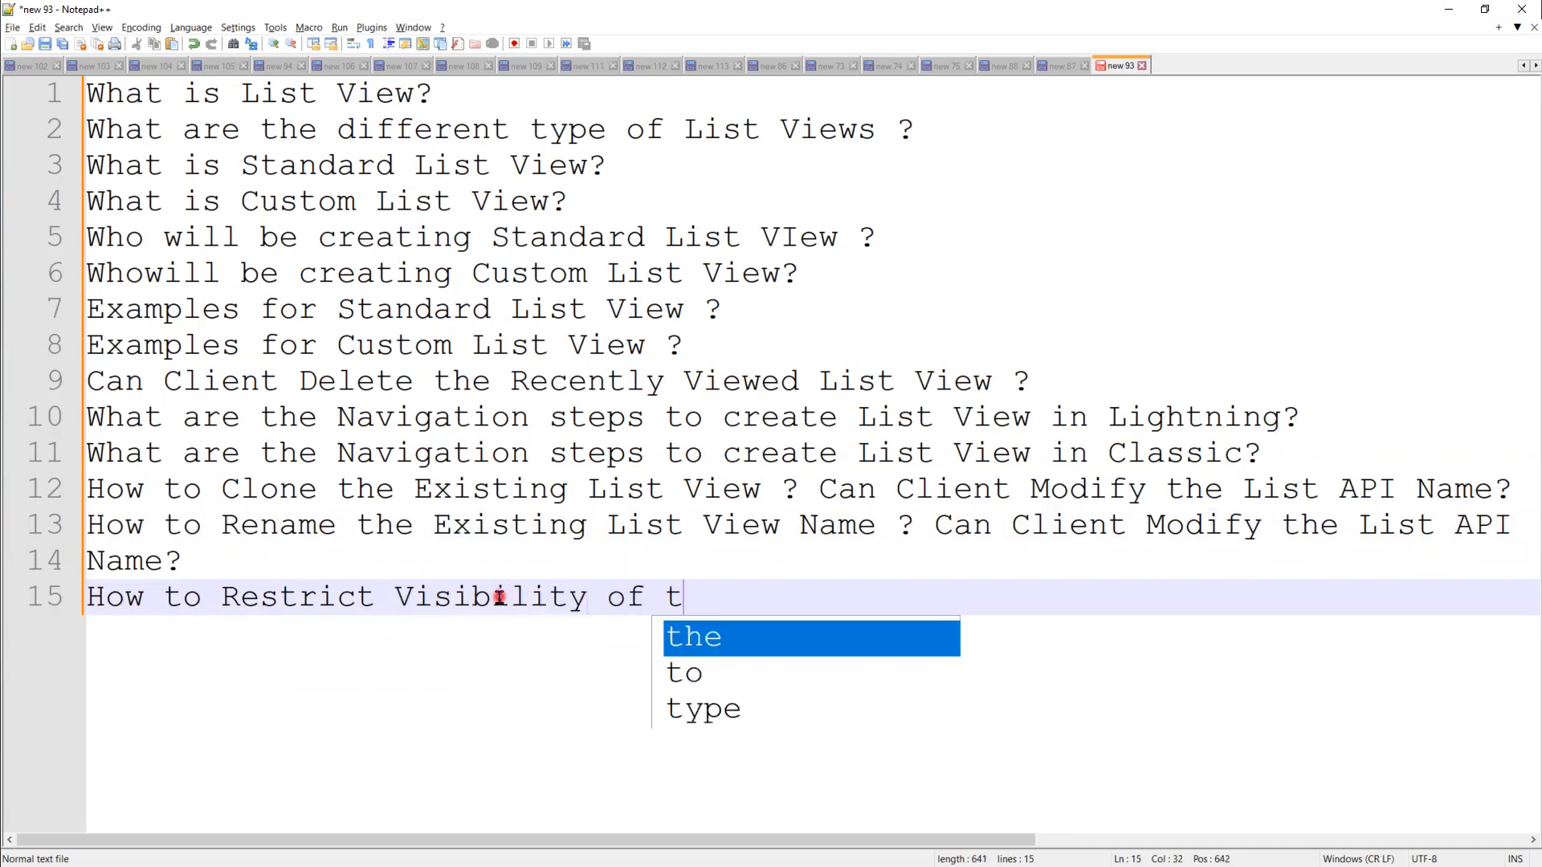
{"action": "type", "text": "he List "}
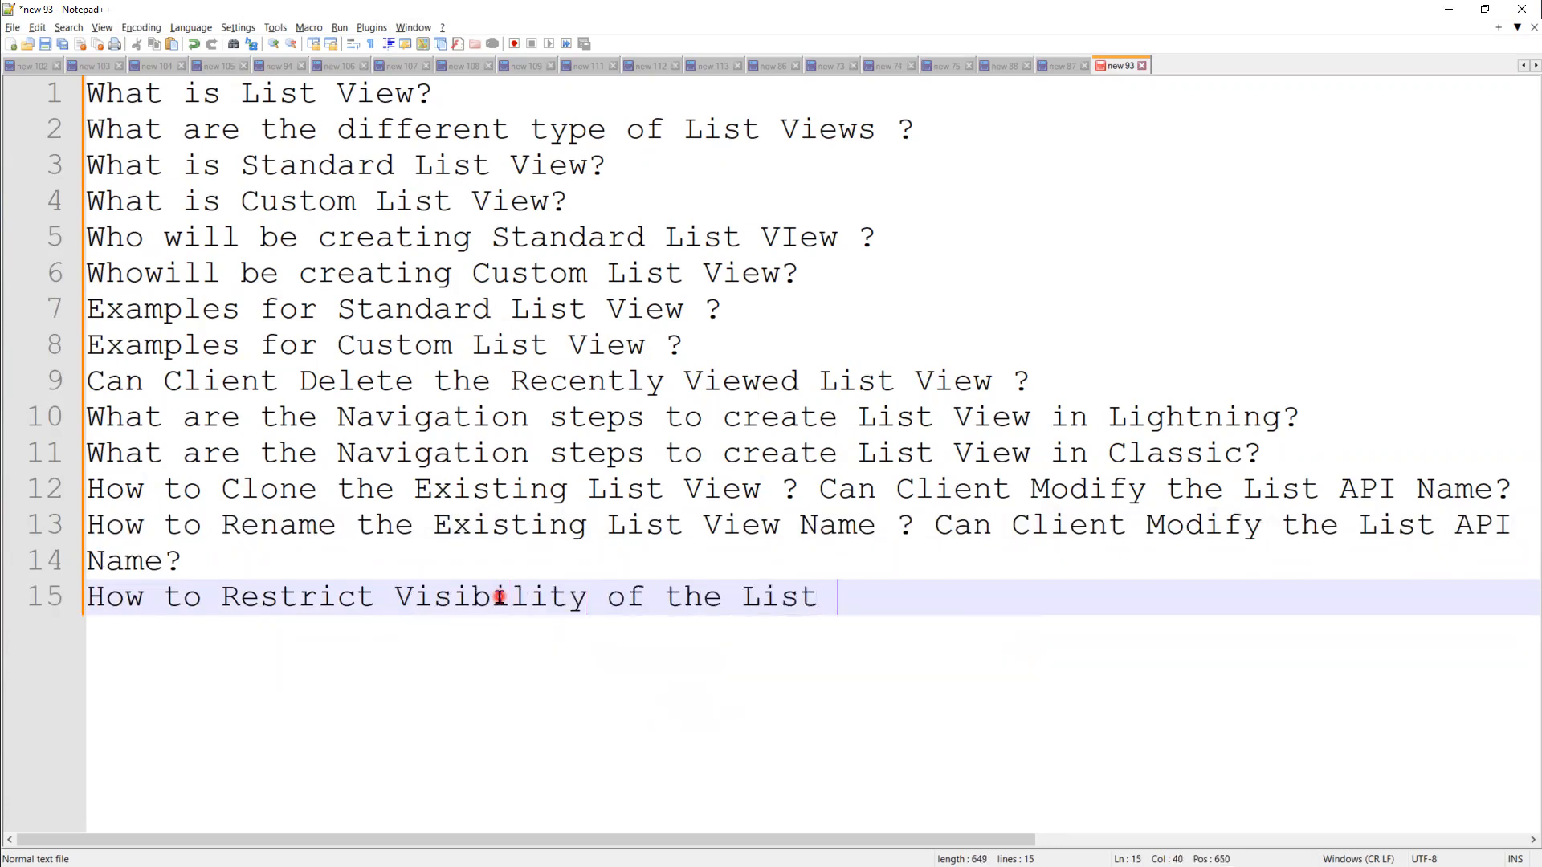
{"action": "type", "text": "View ?4"}
{"action": "key", "text": "BackSpace"}
{"action": "key", "text": "Return"}
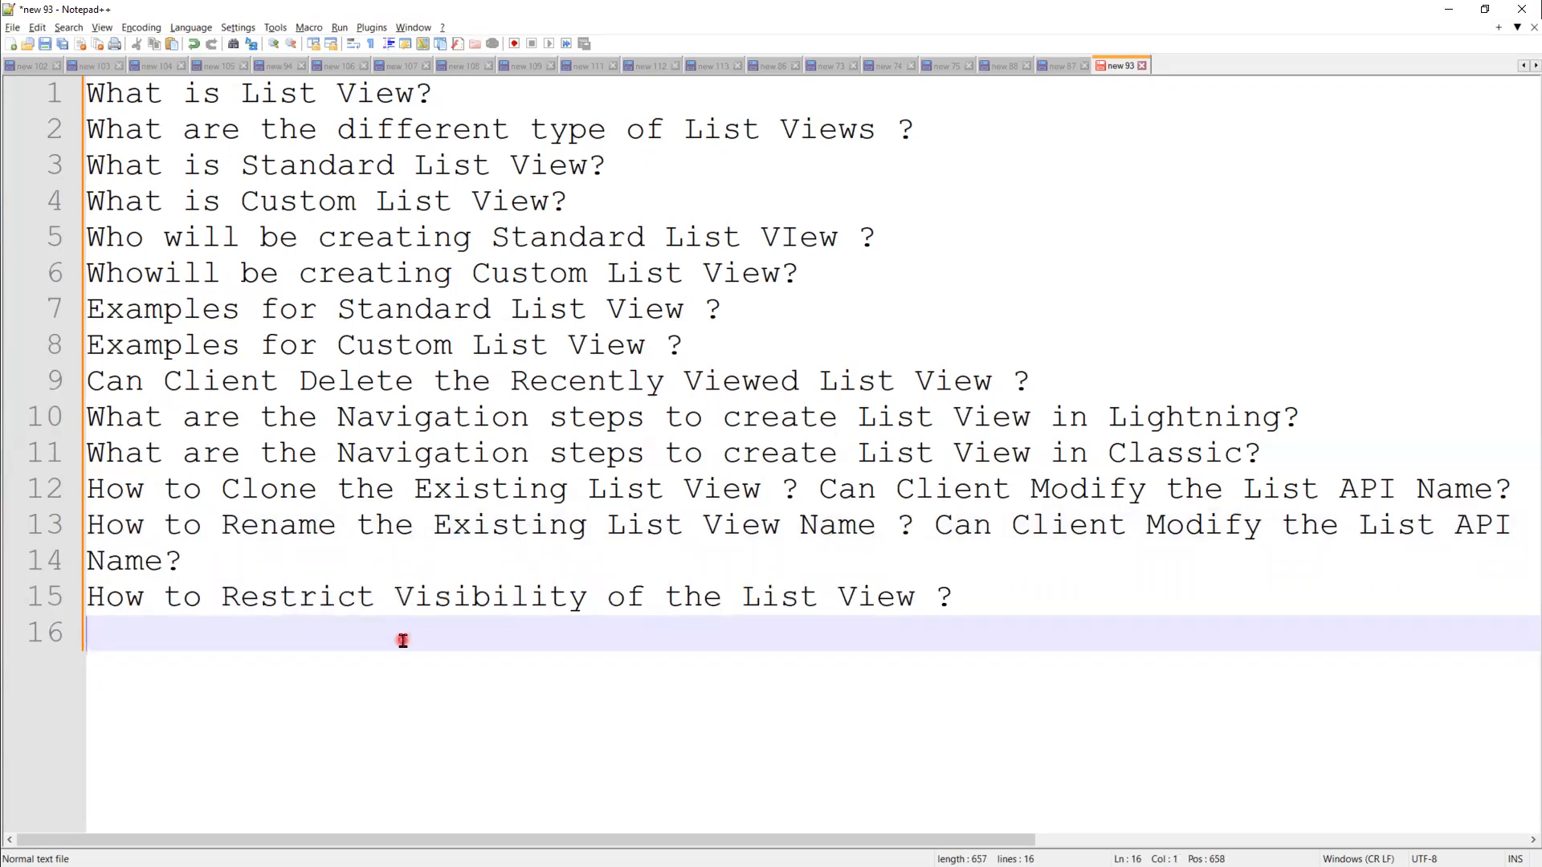
{"action": "type", "text": "What is "}
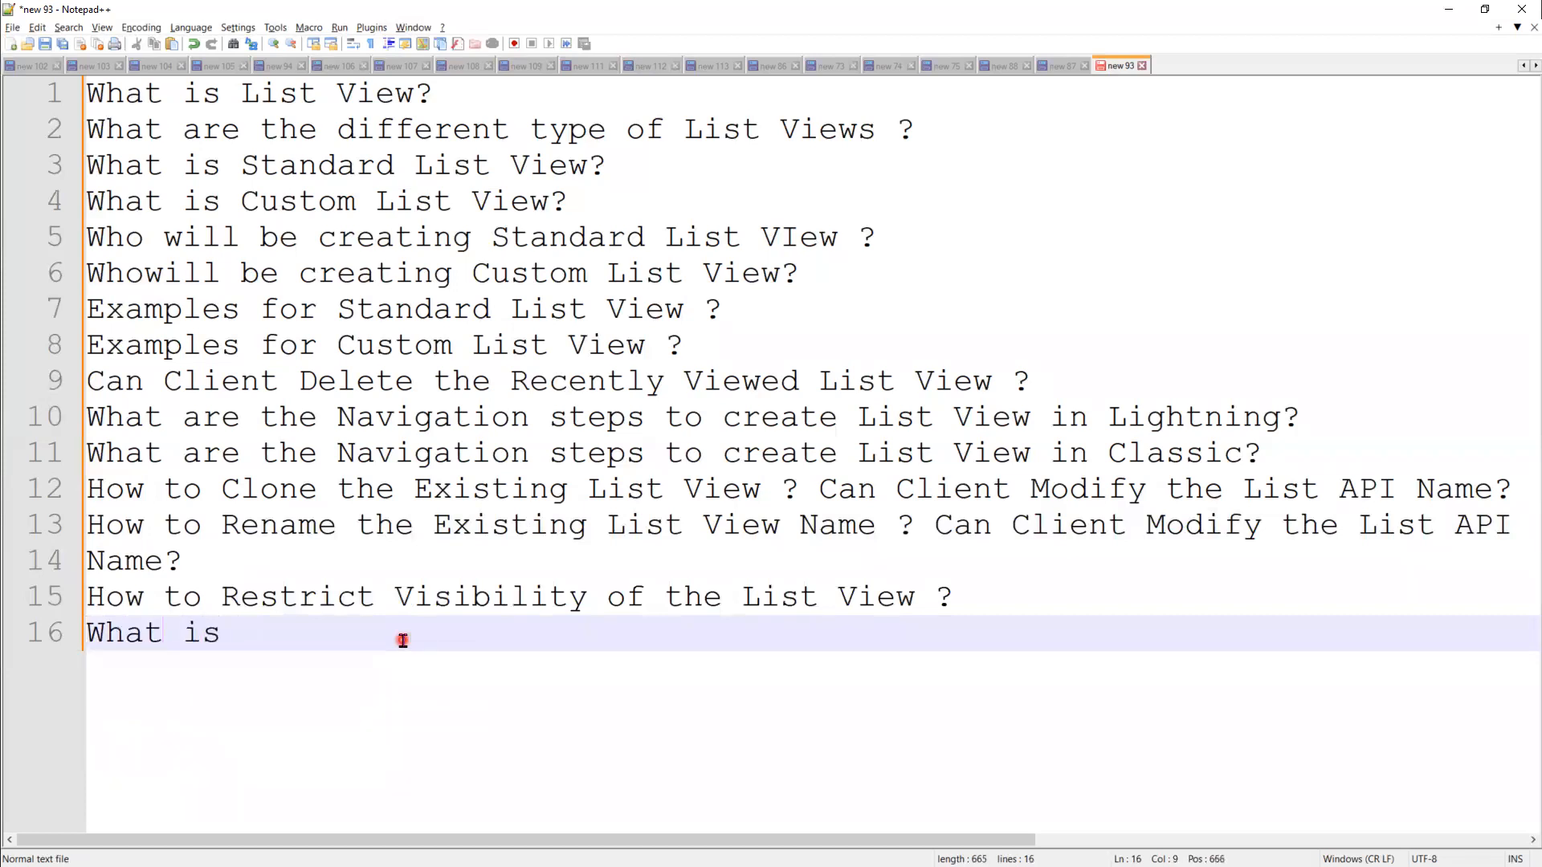
{"action": "type", "text": "Edit List Fl"}
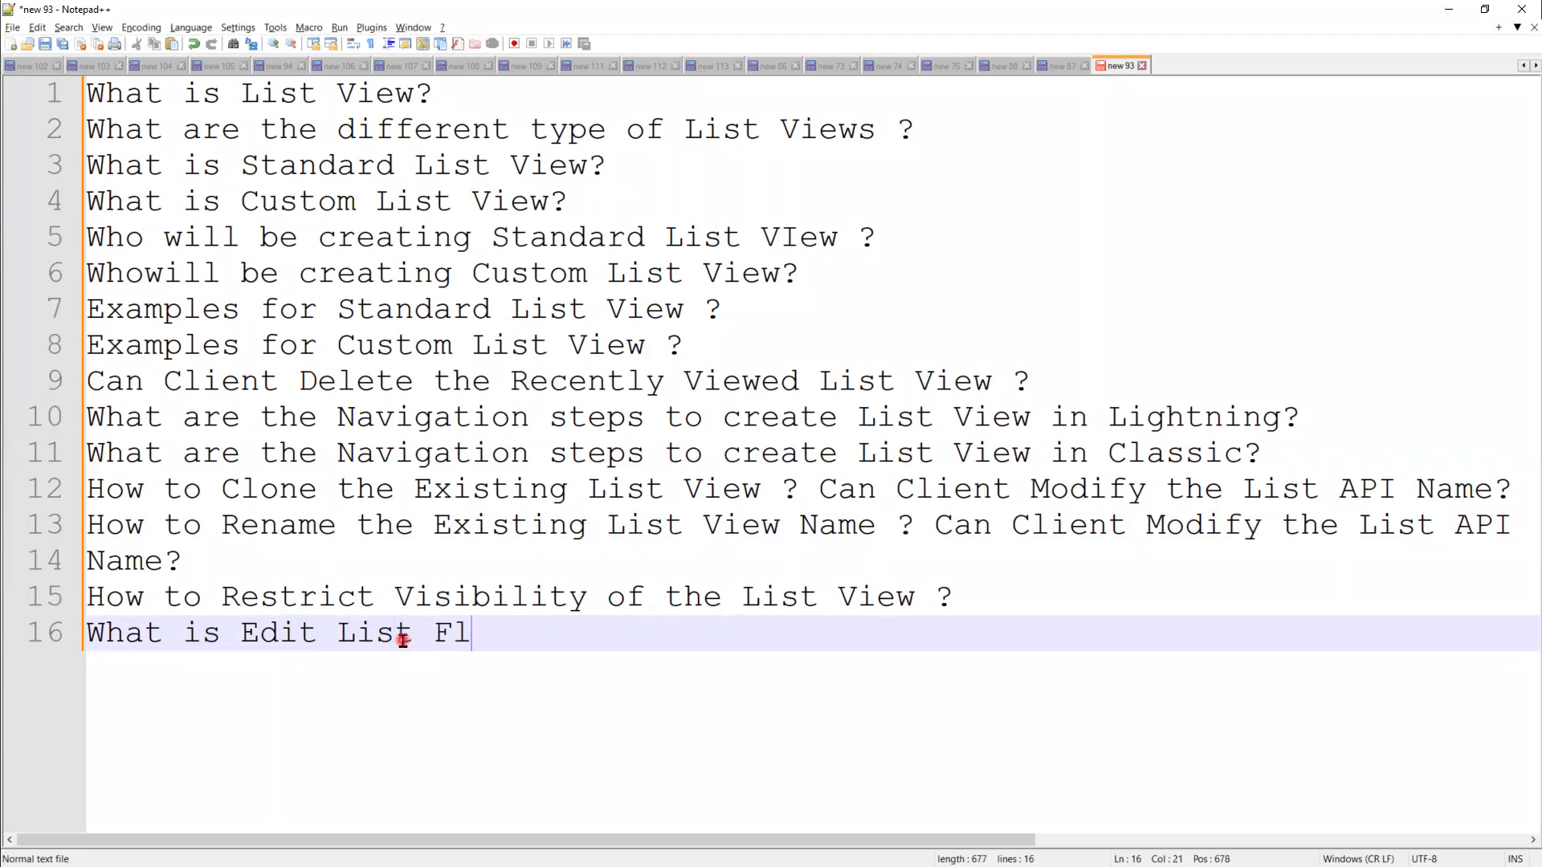
Step: Complete the Edit List Filter and add-new-Filter navigation question, wrapping 'Filter ?' onto line 17
{"action": "key", "text": "BackSpace"}
{"action": "type", "text": "ilter ? What"}
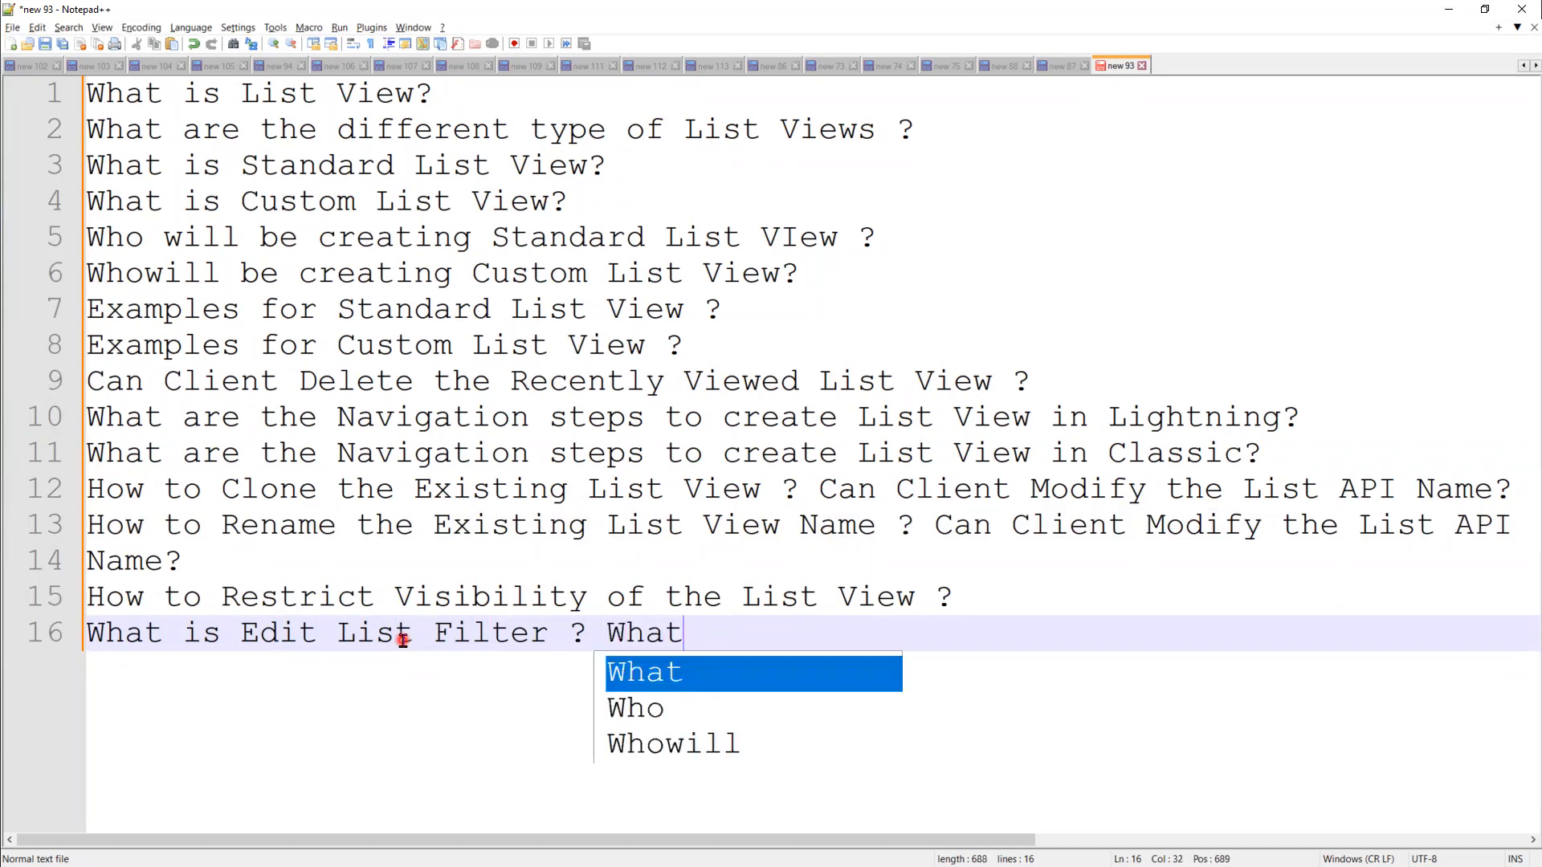
{"action": "type", "text": " is the "}
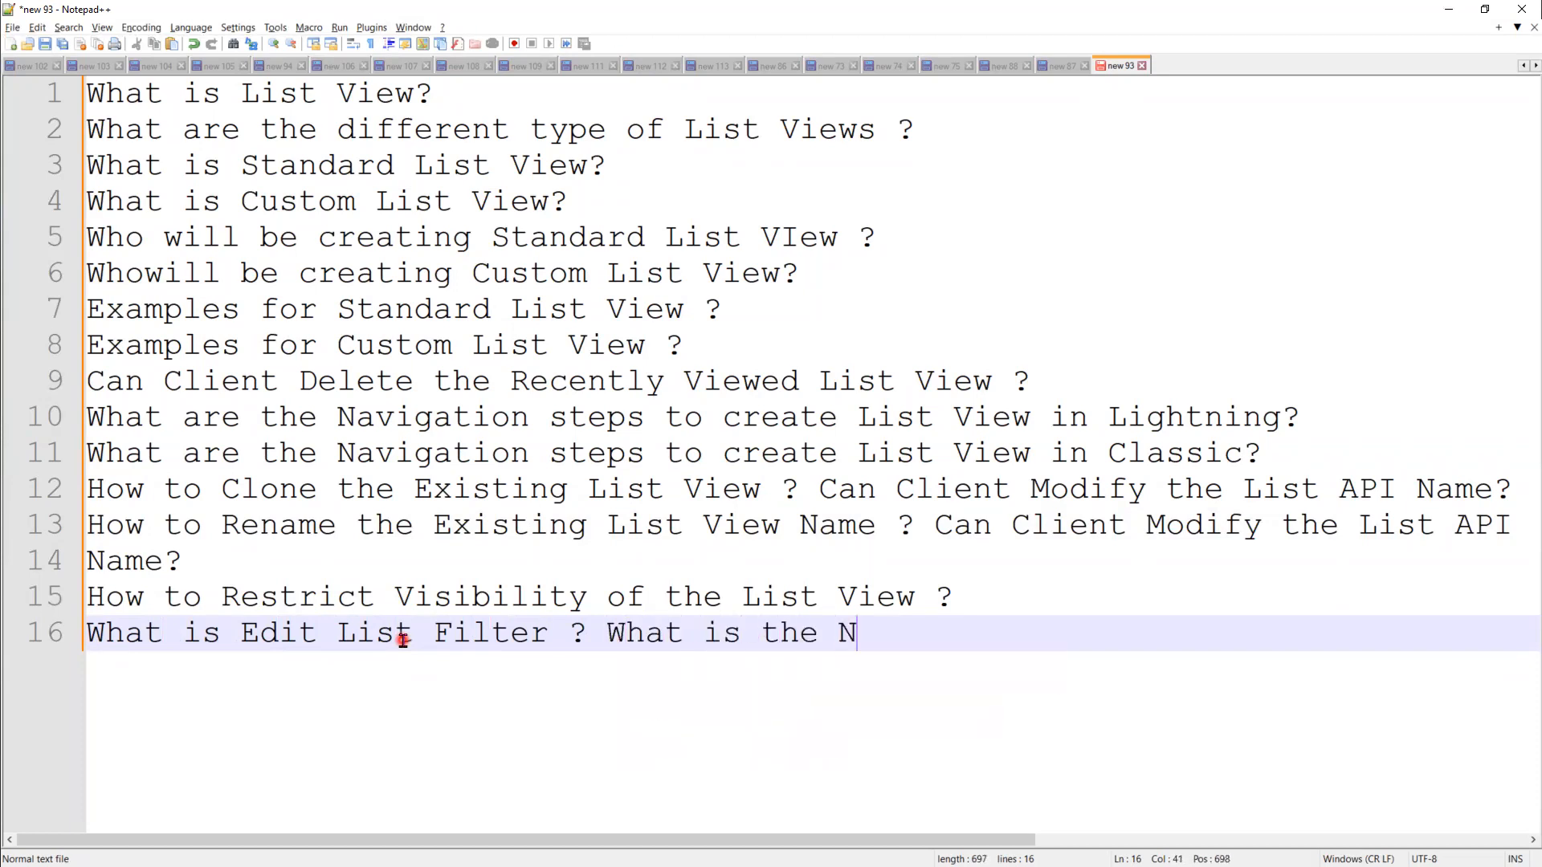
{"action": "type", "text": "Navigation steps"}
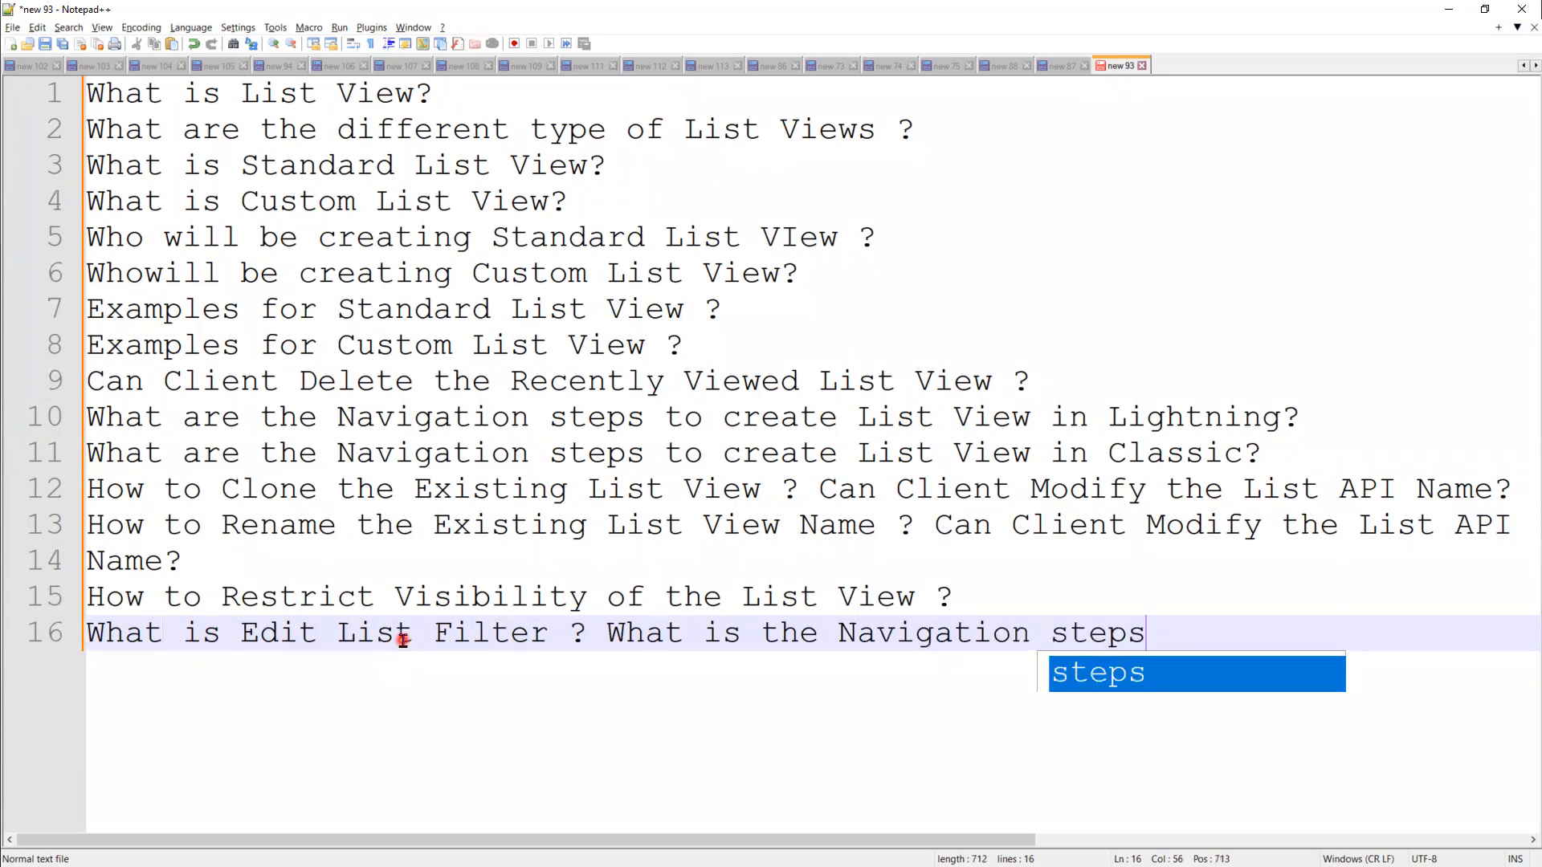
{"action": "type", "text": " to add t"}
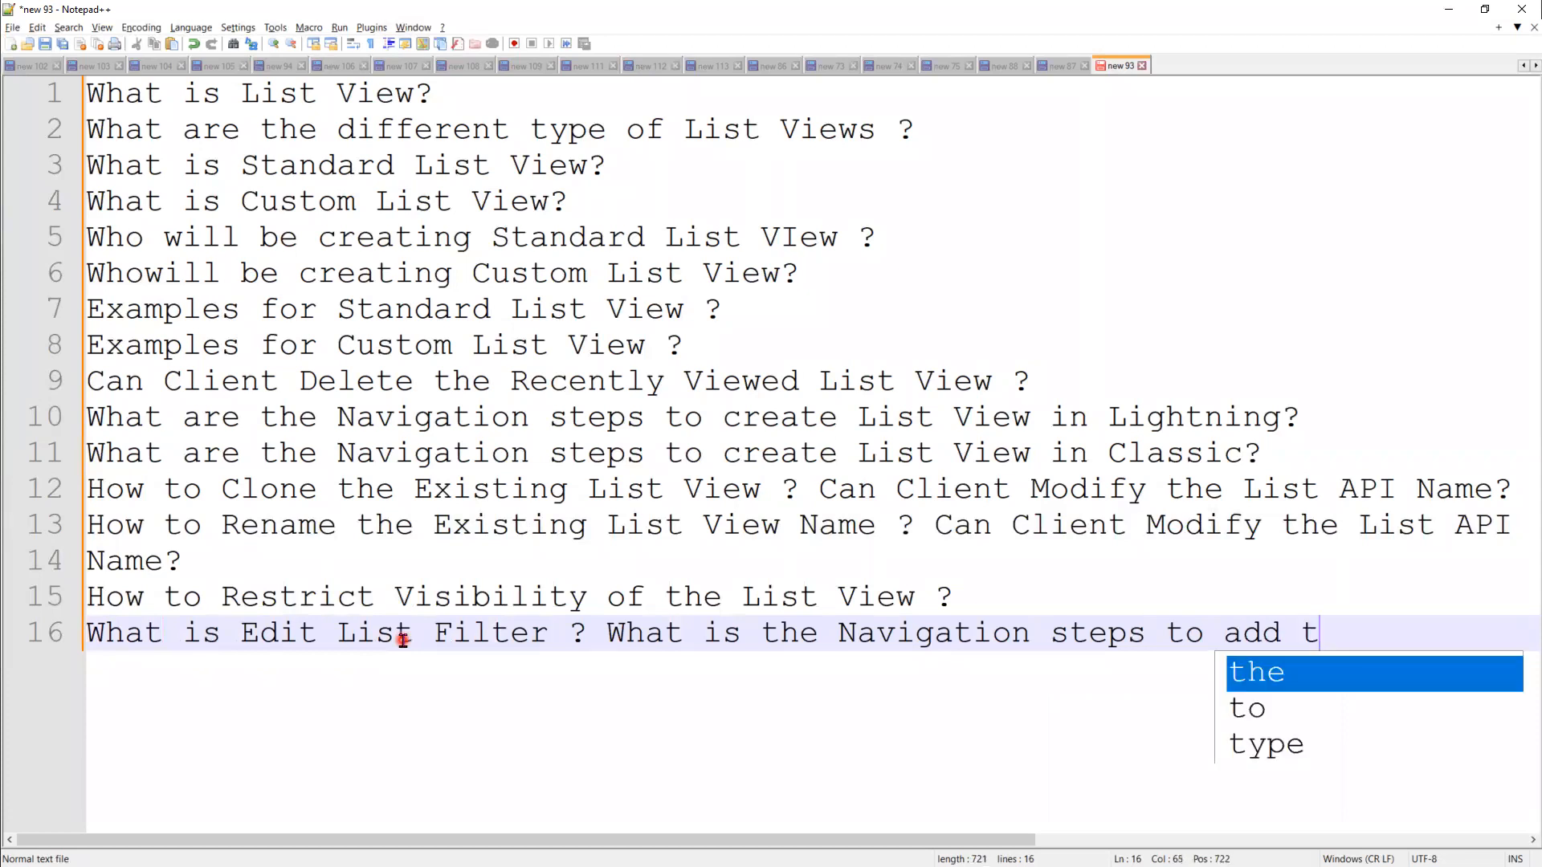
{"action": "type", "text": "he new List "}
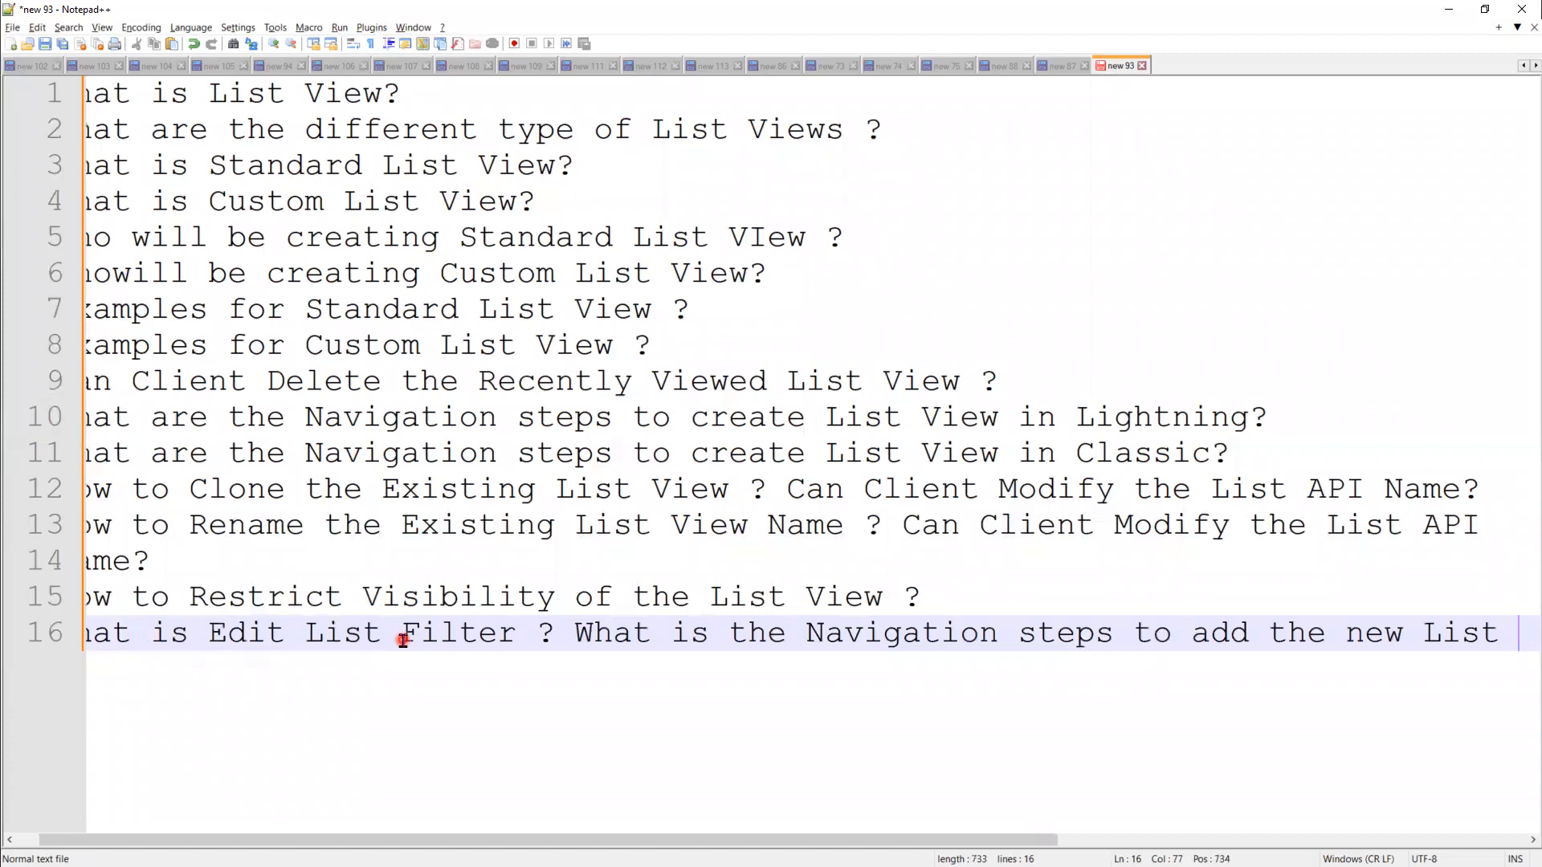
{"action": "type", "text": "V"}
{"action": "key", "text": "BackSpace"}
{"action": "key", "text": "BackSpace"}
{"action": "key", "text": "BackSpace"}
{"action": "key", "text": "BackSpace"}
{"action": "key", "text": "BackSpace"}
{"action": "key", "text": "BackSpace"}
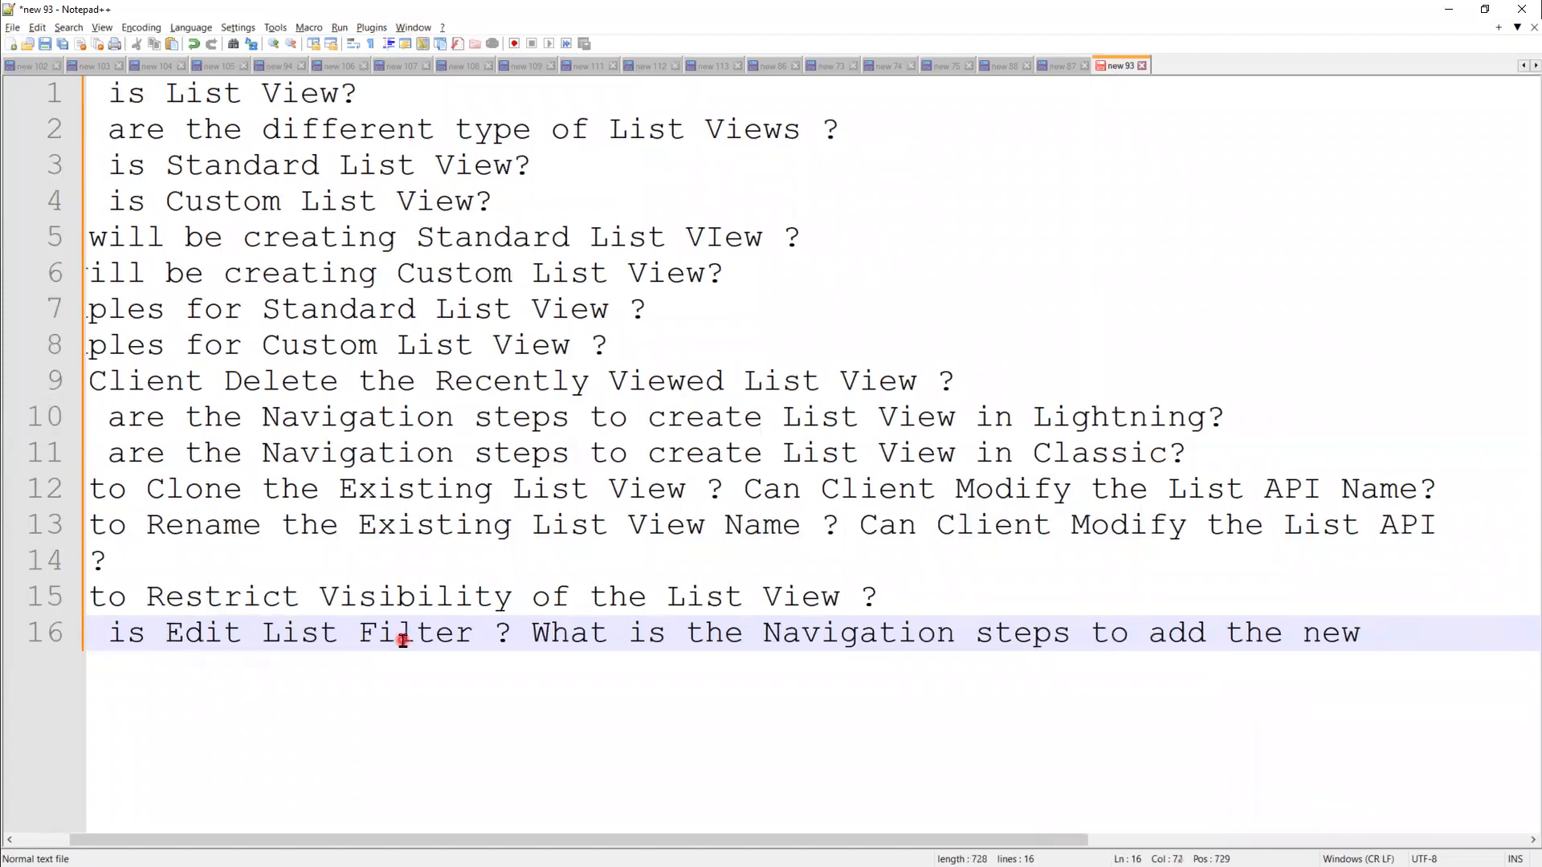
{"action": "type", "text": "Filter ?"}
{"action": "key", "text": "Return"}
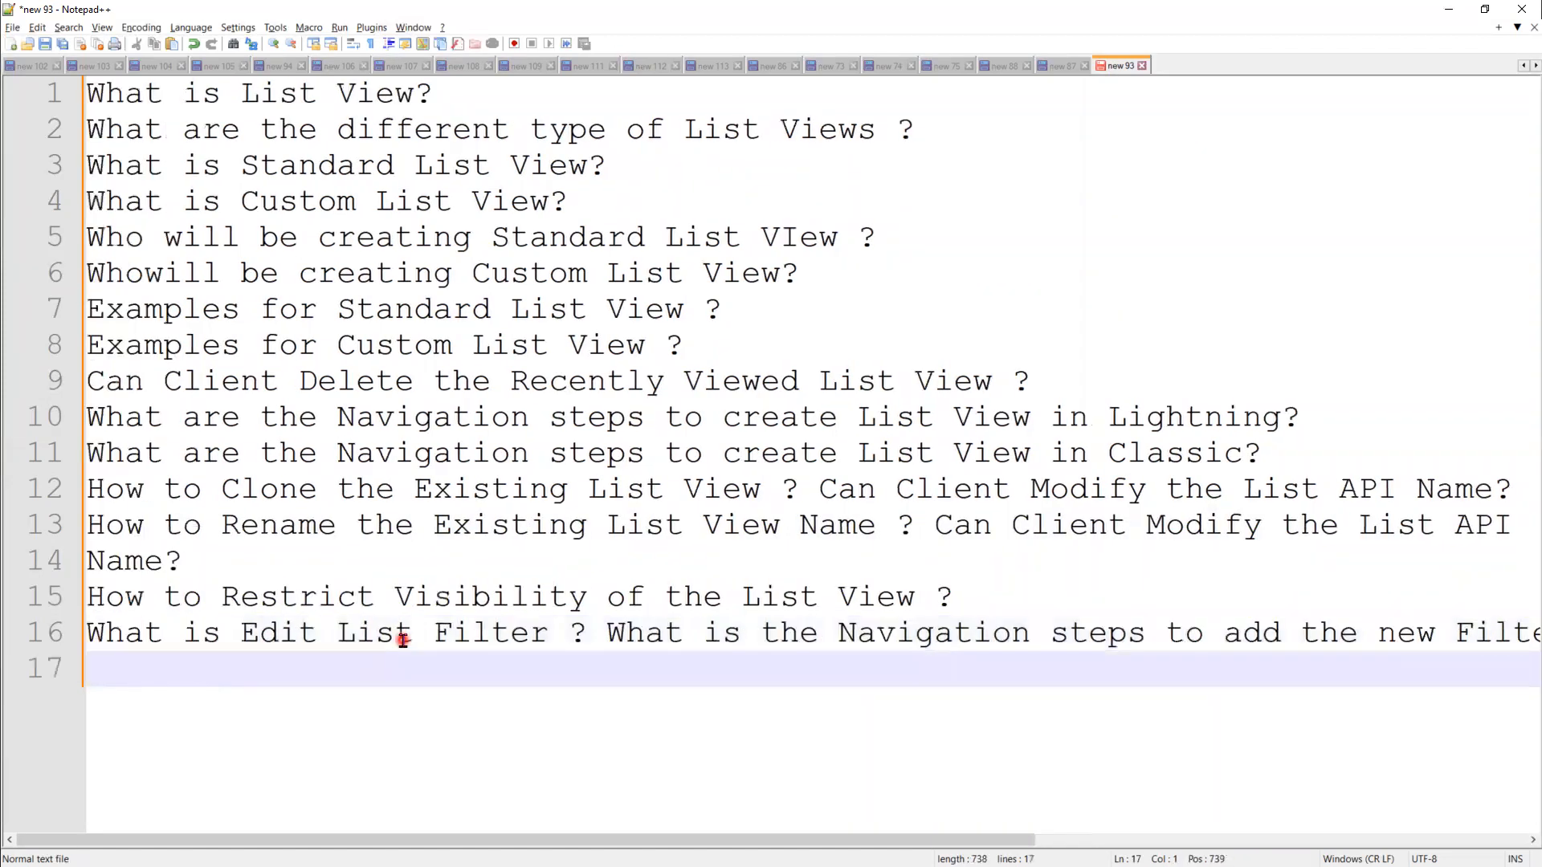
{"action": "left_click", "coordinate": [1457, 632]}
{"action": "key", "text": "Return"}
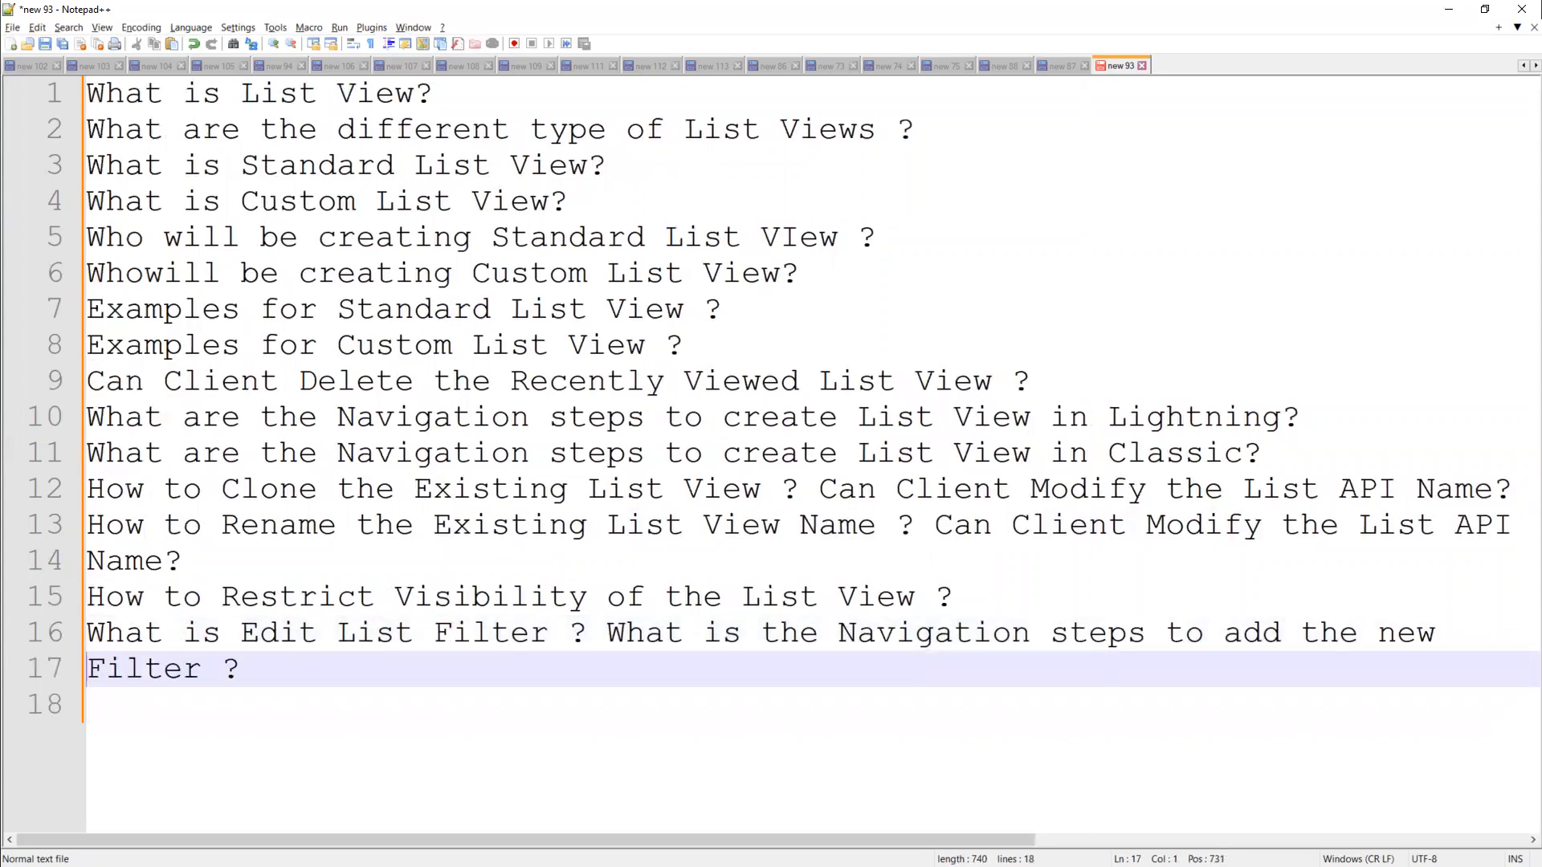
{"action": "key", "text": "alt+Tab"}
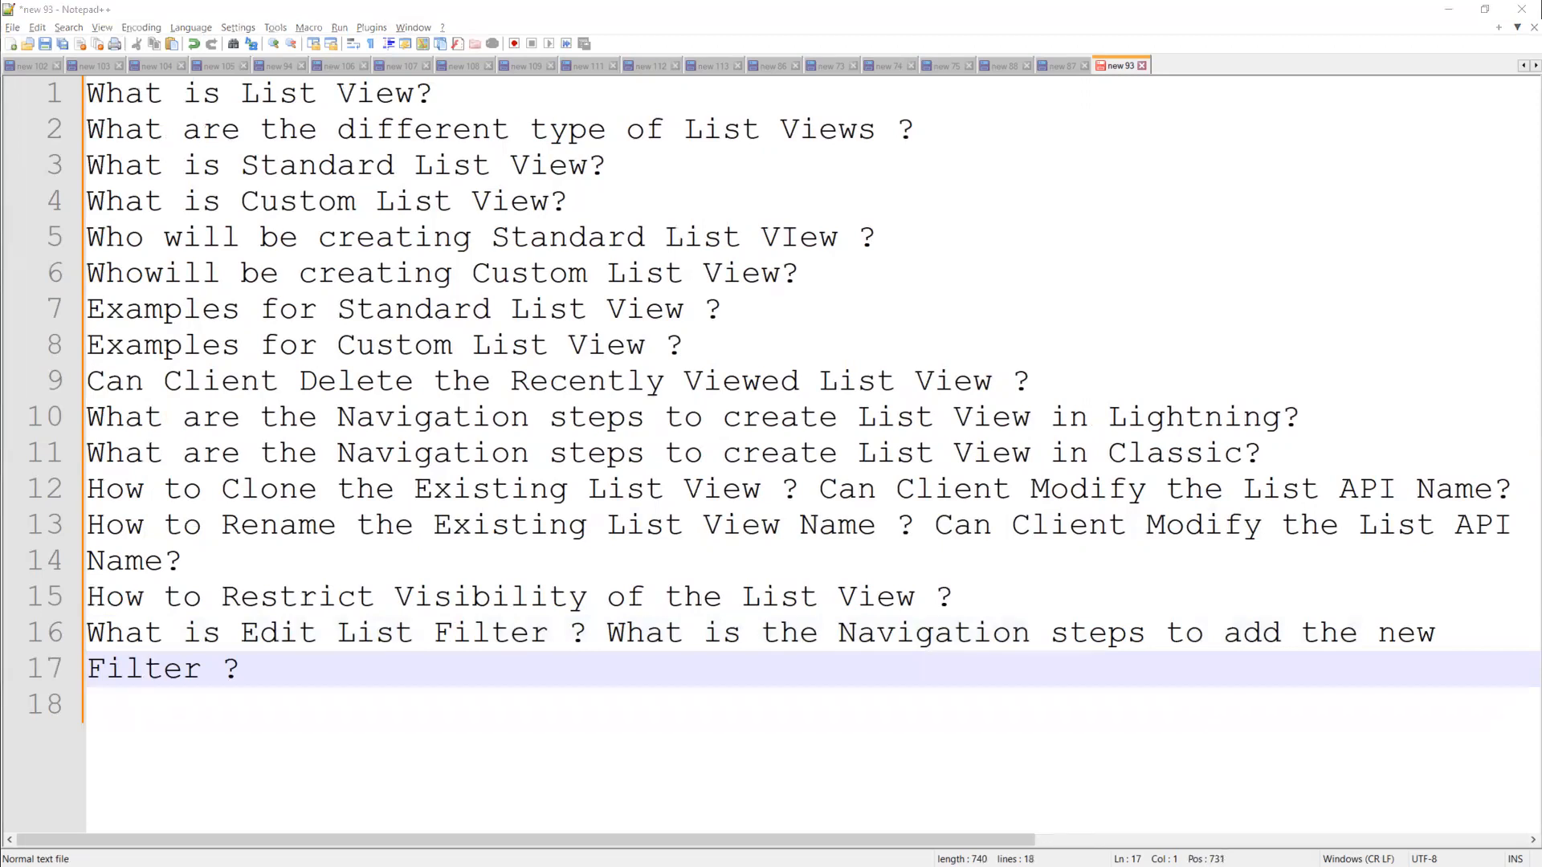
{"action": "left_click", "coordinate": [462, 684]}
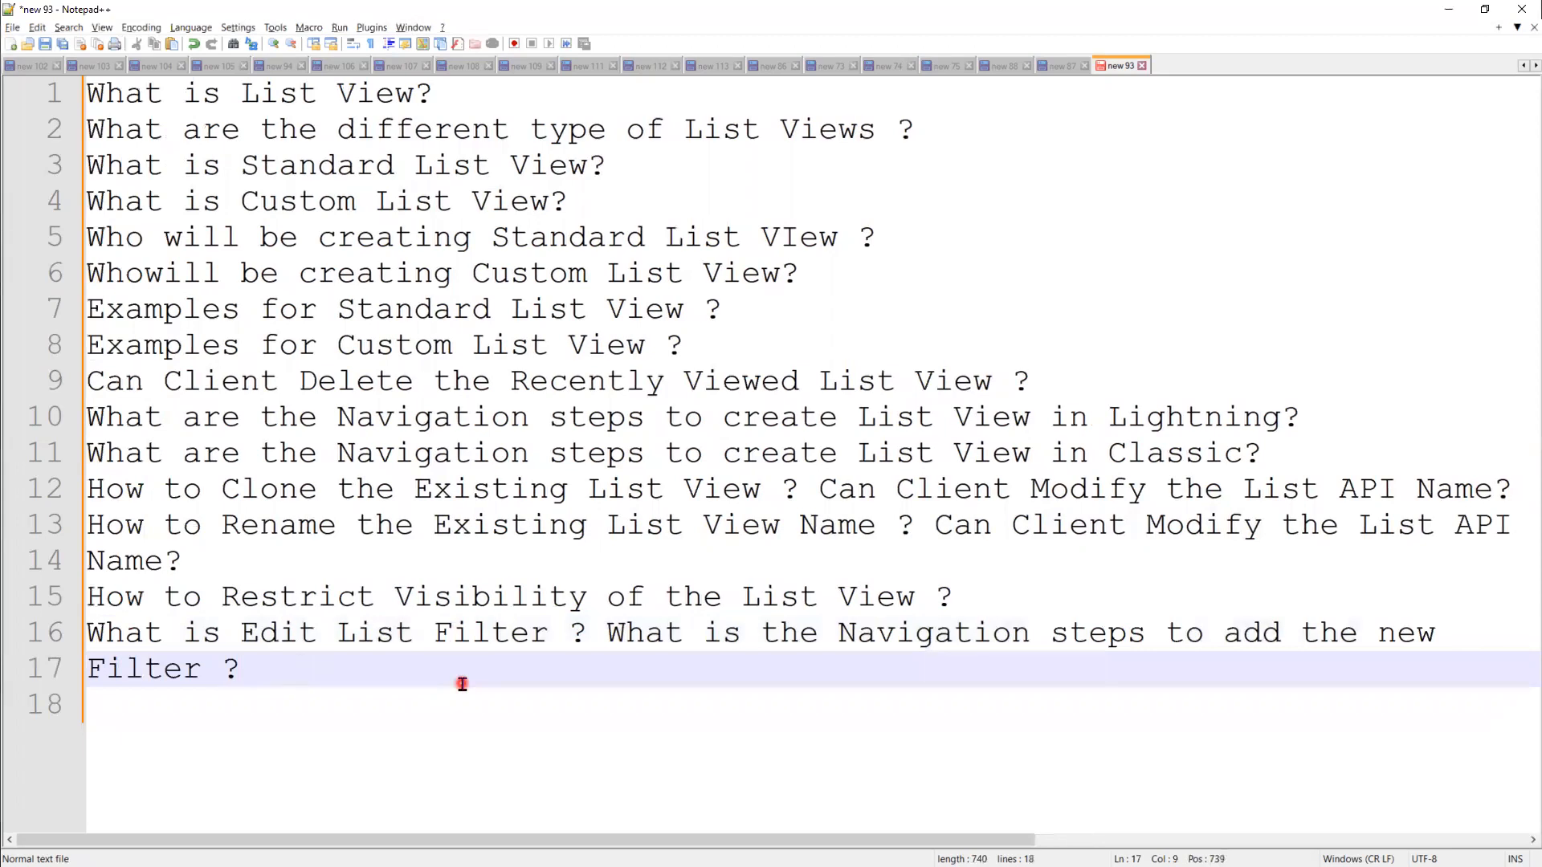
Step: Write line 18: 'What is Filter Logic ? Where can Admin See the Filter Logic ?'
{"action": "key", "text": "Return"}
{"action": "type", "text": "What is Filter Logic "}
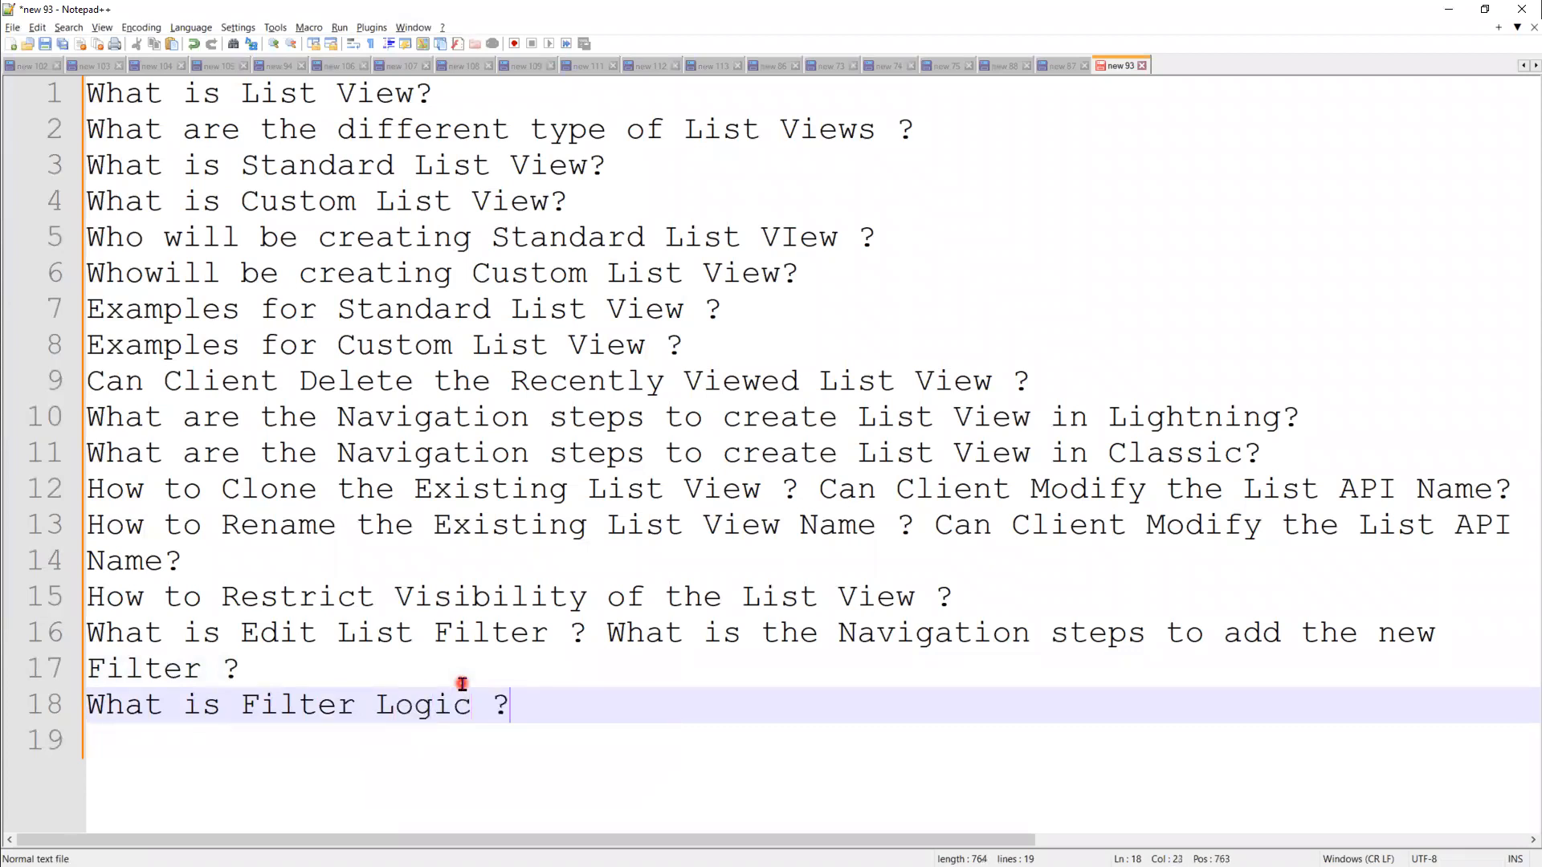
{"action": "type", "text": "?"}
{"action": "key", "text": "Return"}
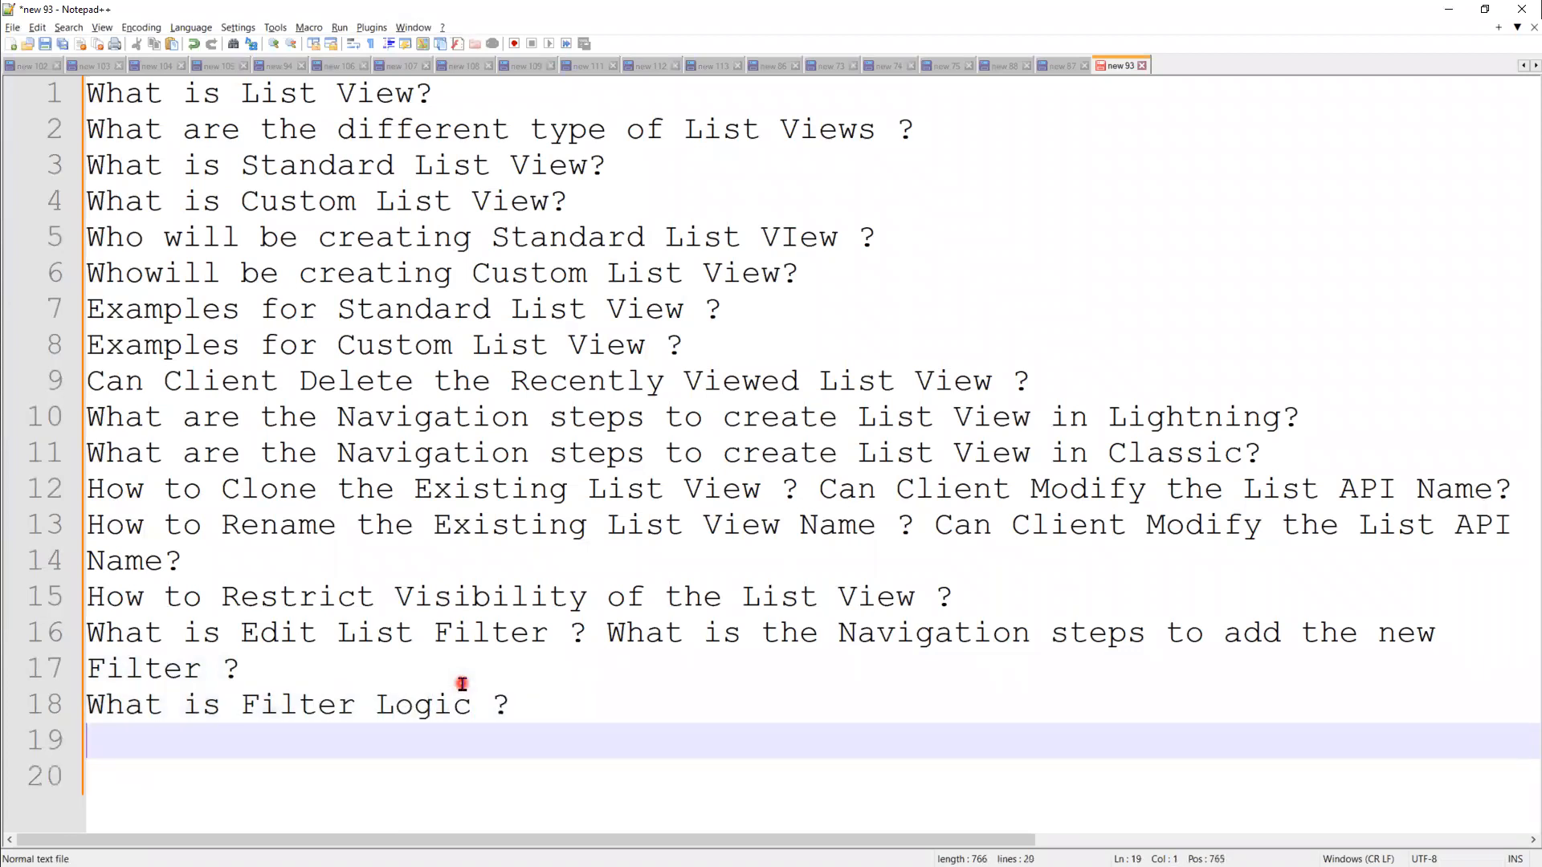
{"action": "left_click", "coordinate": [586, 697]}
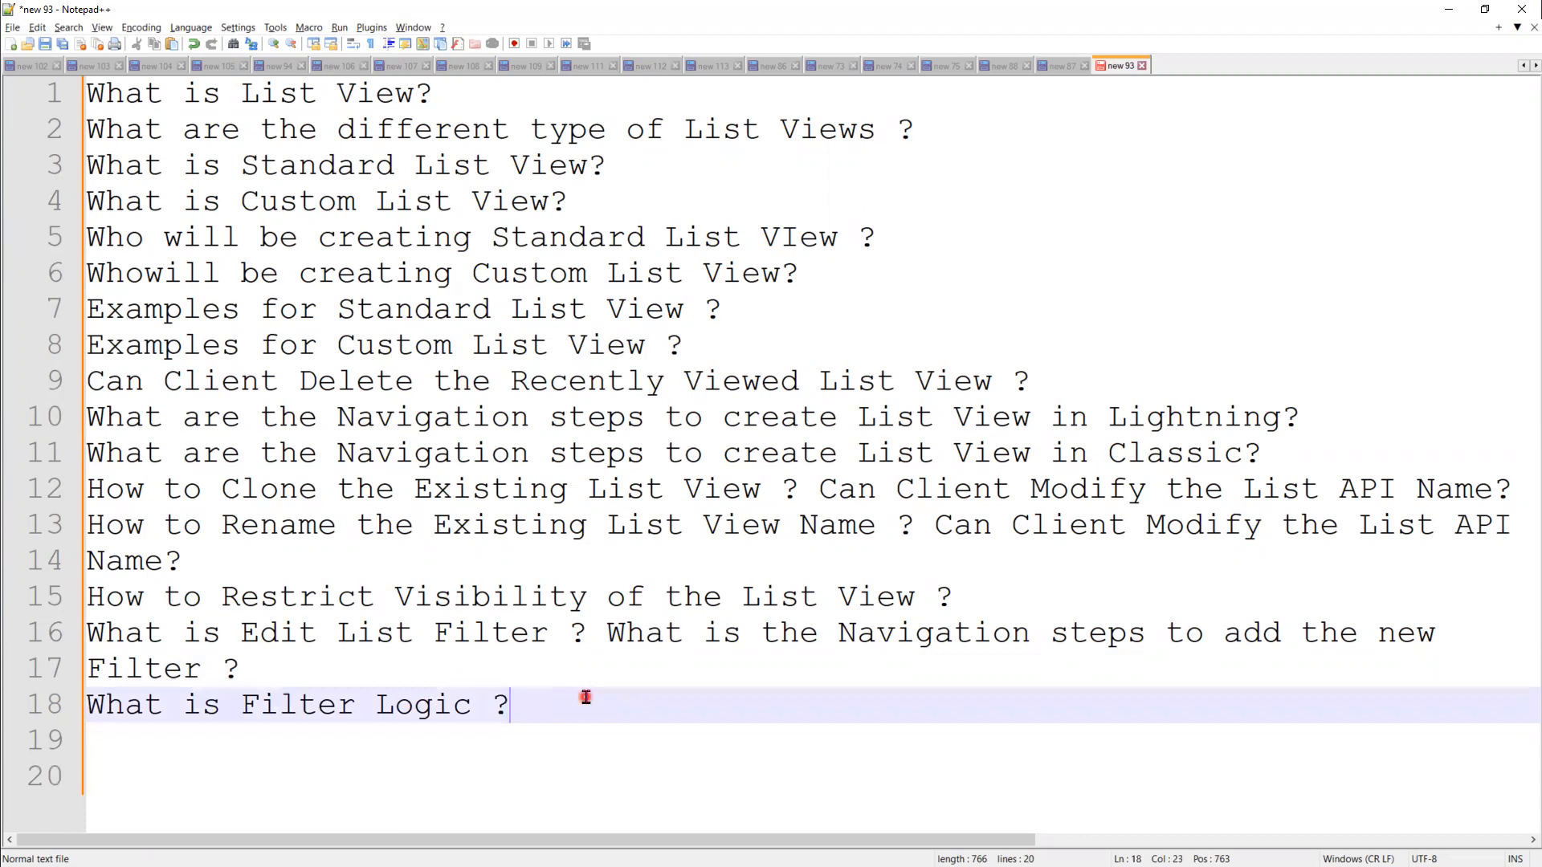
{"action": "type", "text": "Where can "}
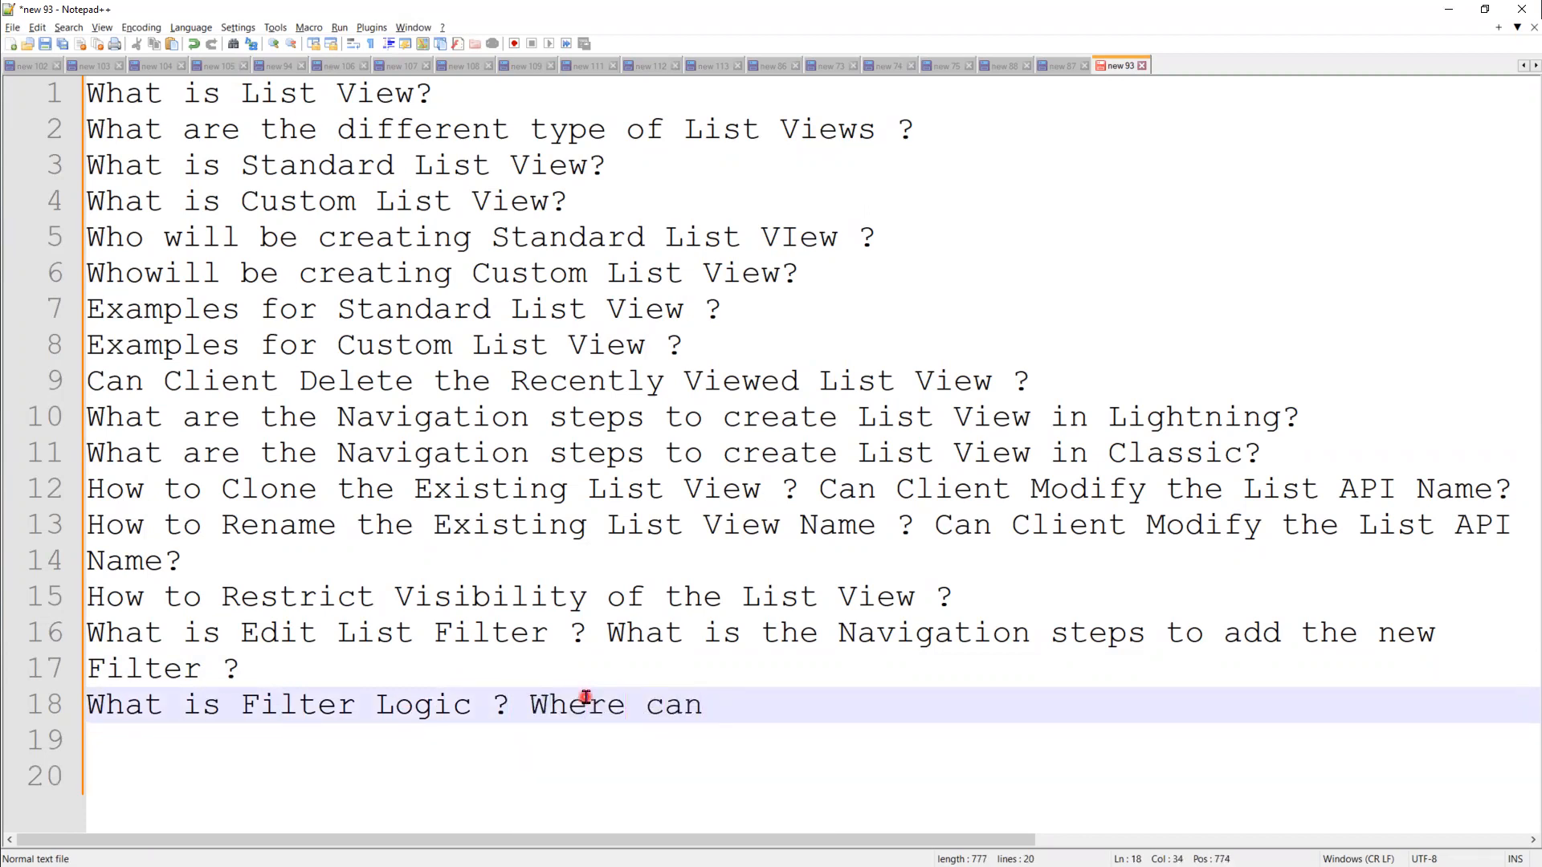
{"action": "type", "text": "Admin See the Filter Logi"}
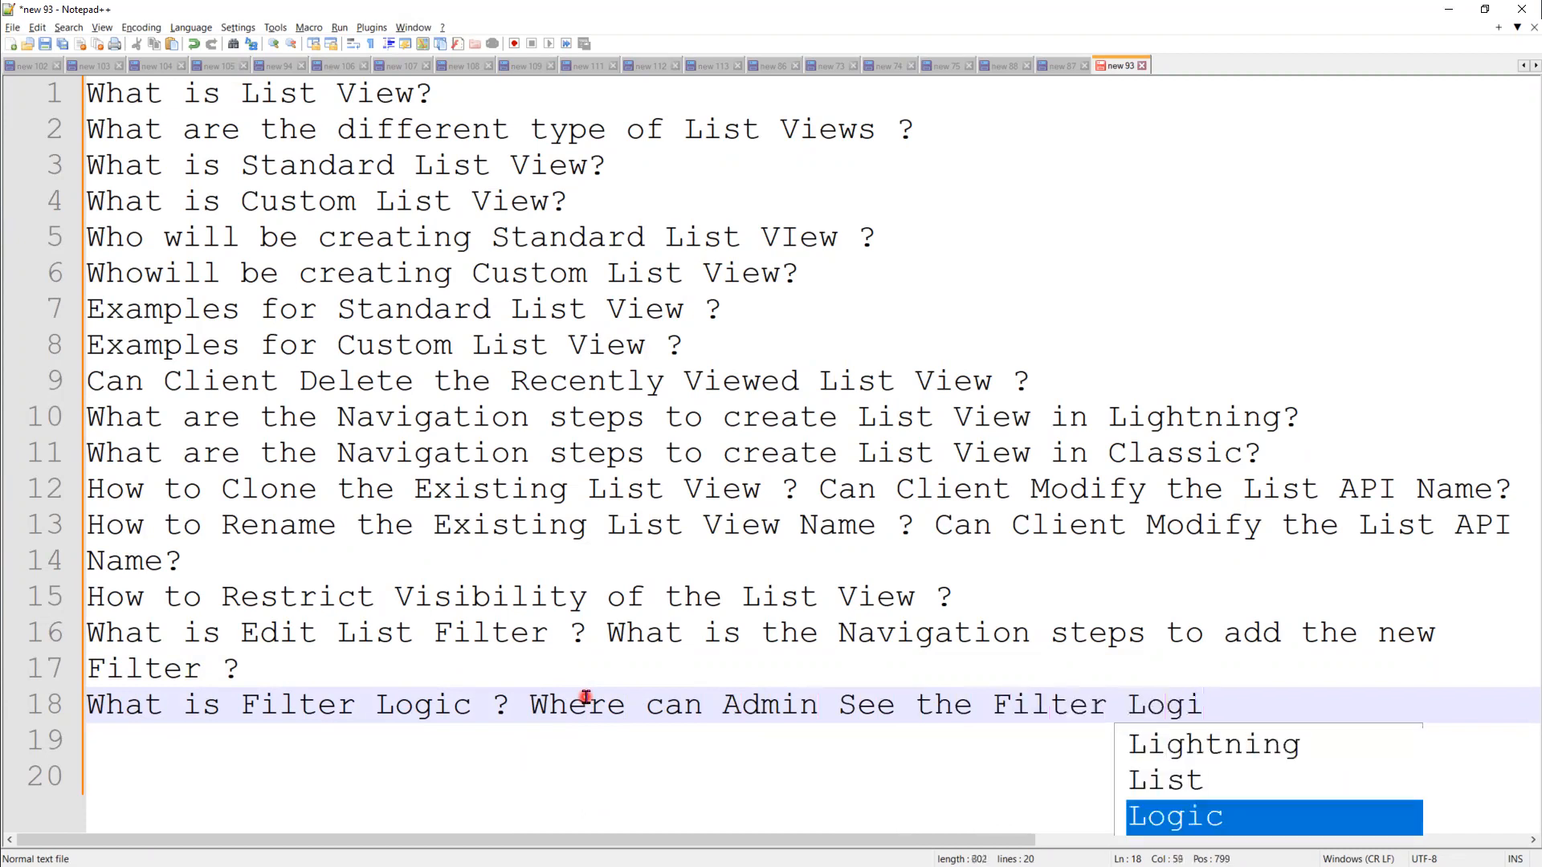
{"action": "type", "text": "c ?"}
{"action": "key", "text": "Return"}
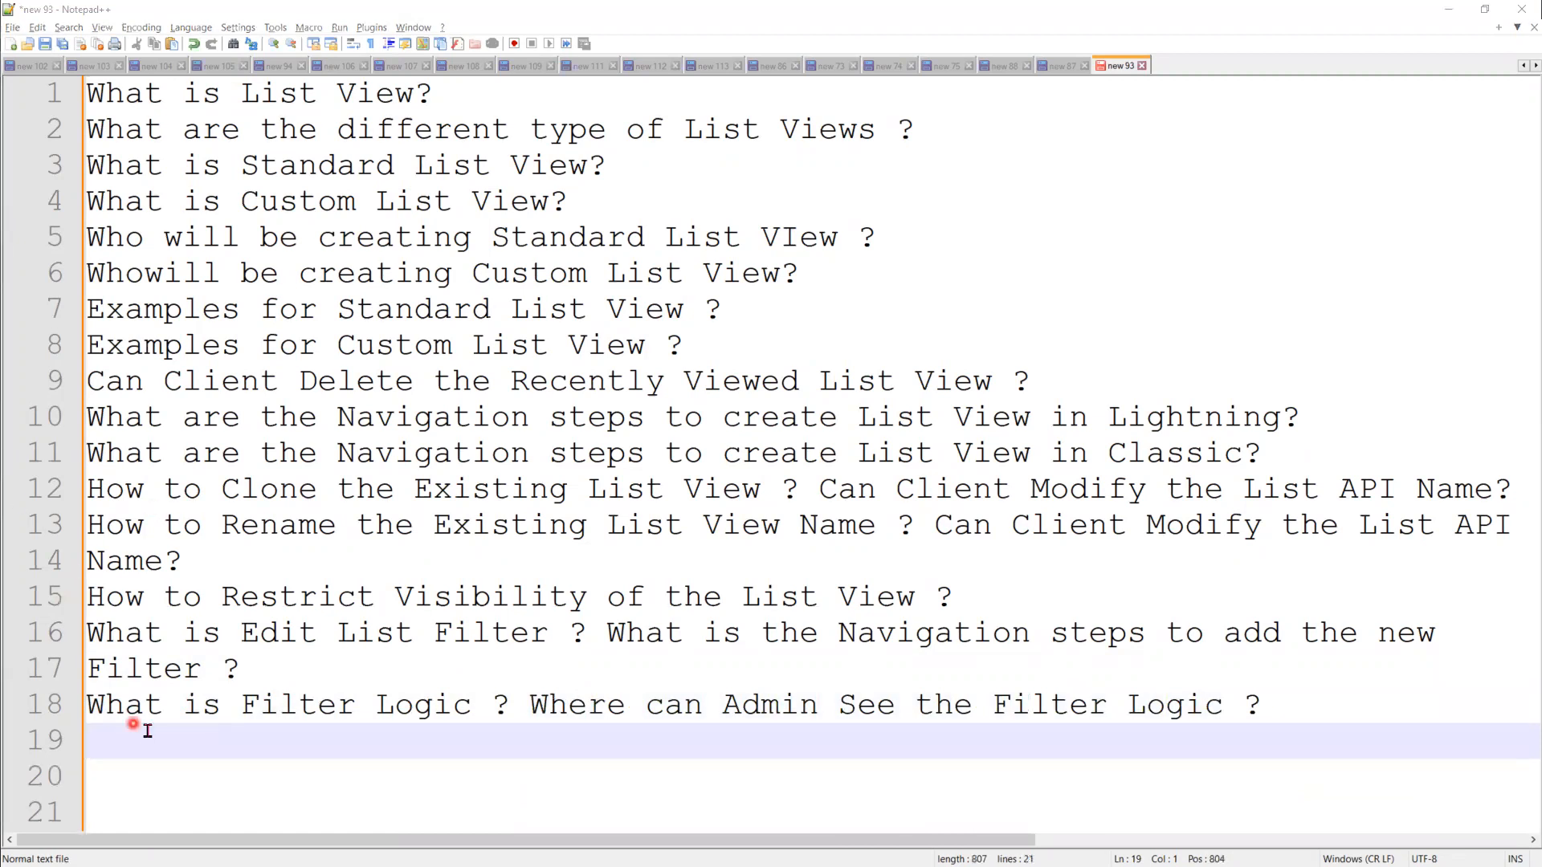
Step: Write line 19 as 'How to select the Fields that Client want to see on the Table?'
{"action": "left_click", "coordinate": [169, 752]}
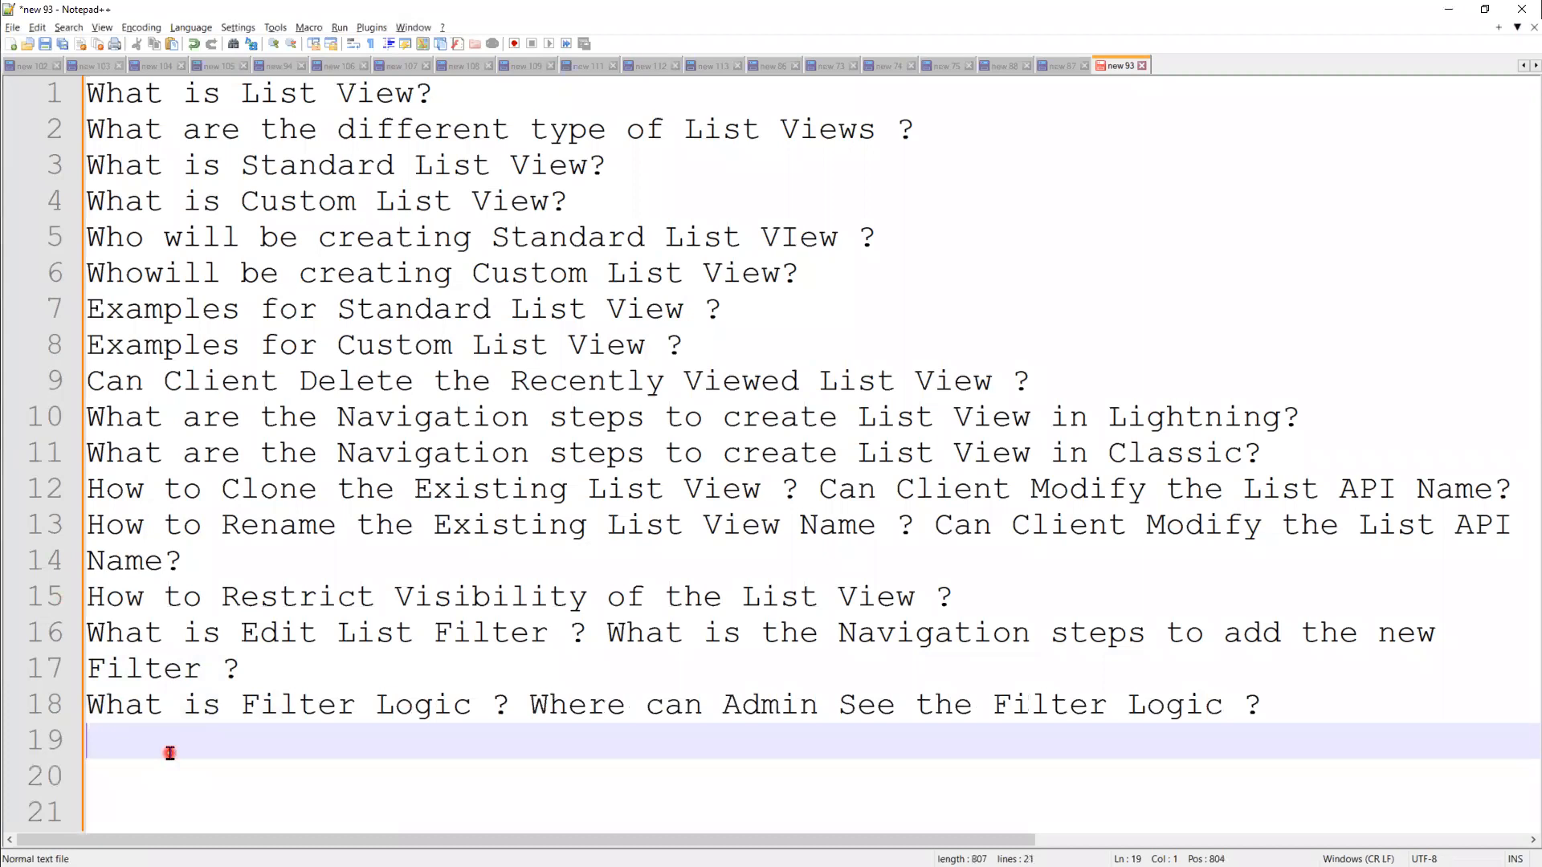
{"action": "type", "text": "How to select the "}
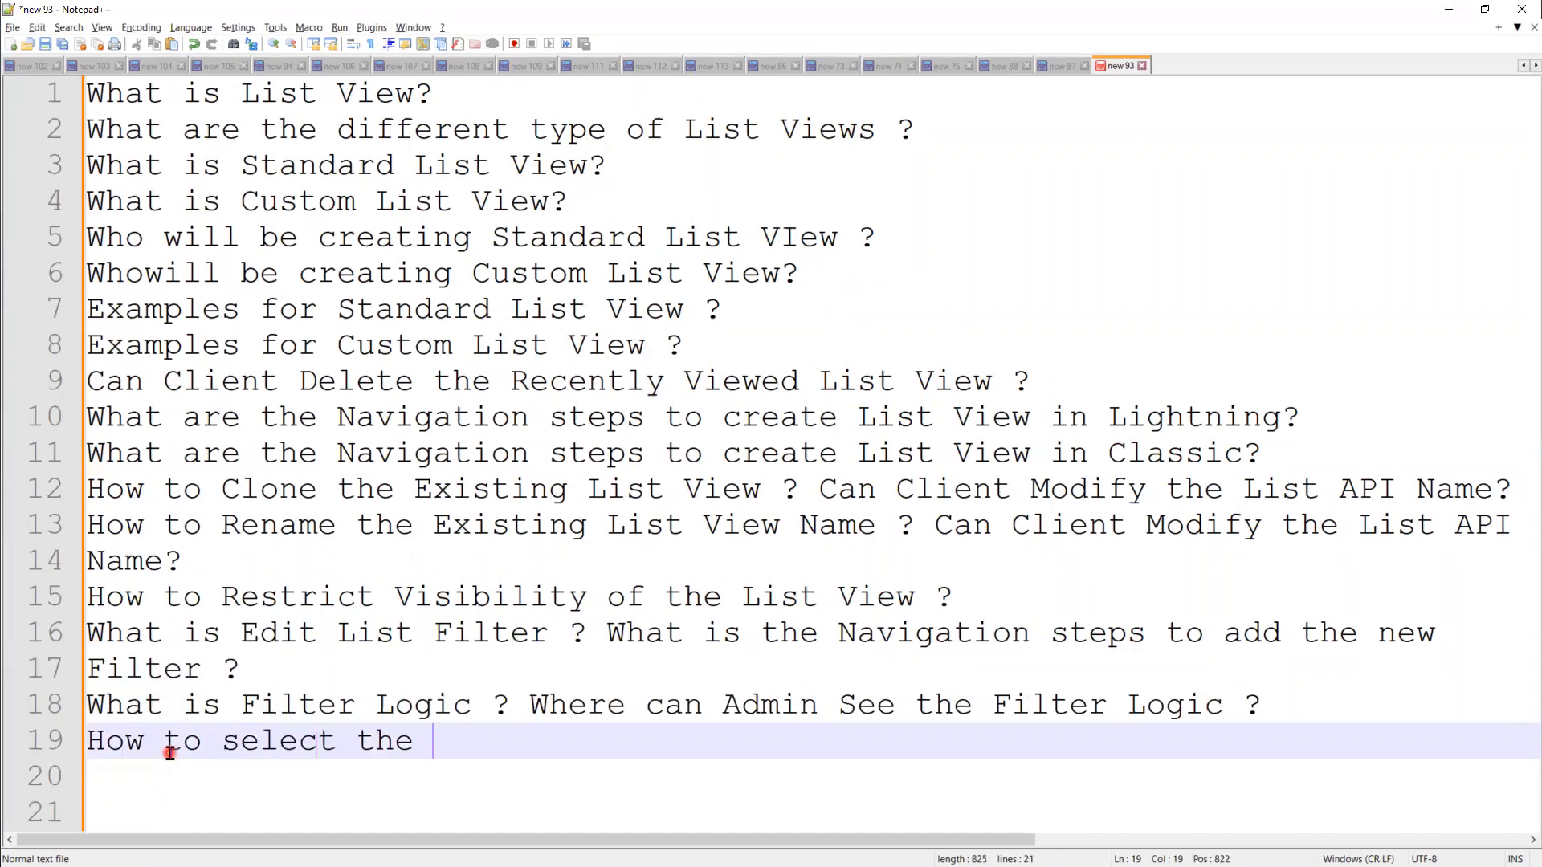
{"action": "type", "text": "Fields tha"}
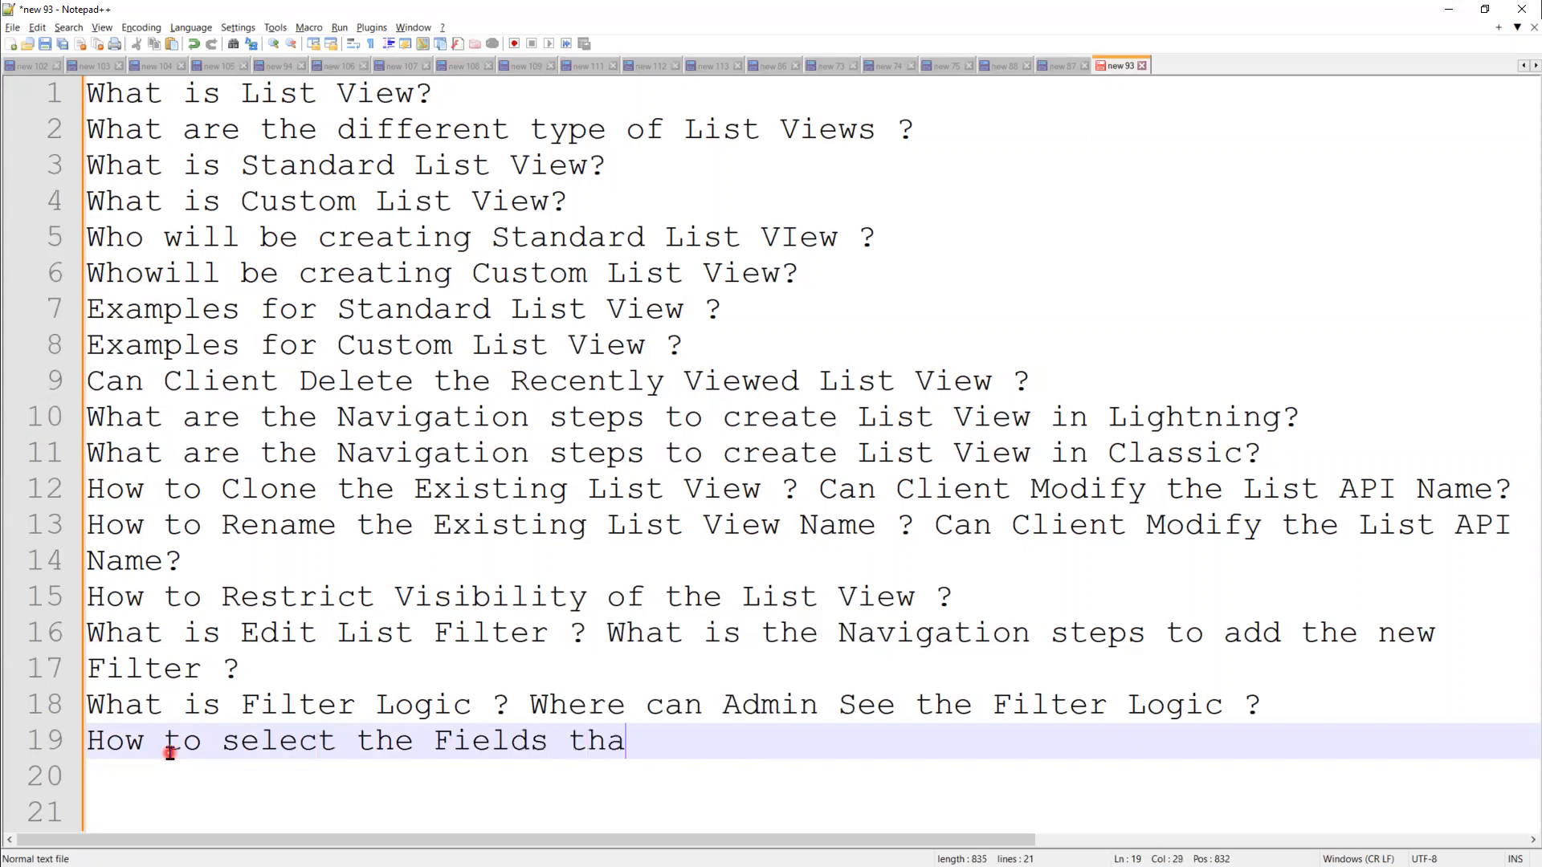
{"action": "type", "text": "t Client "}
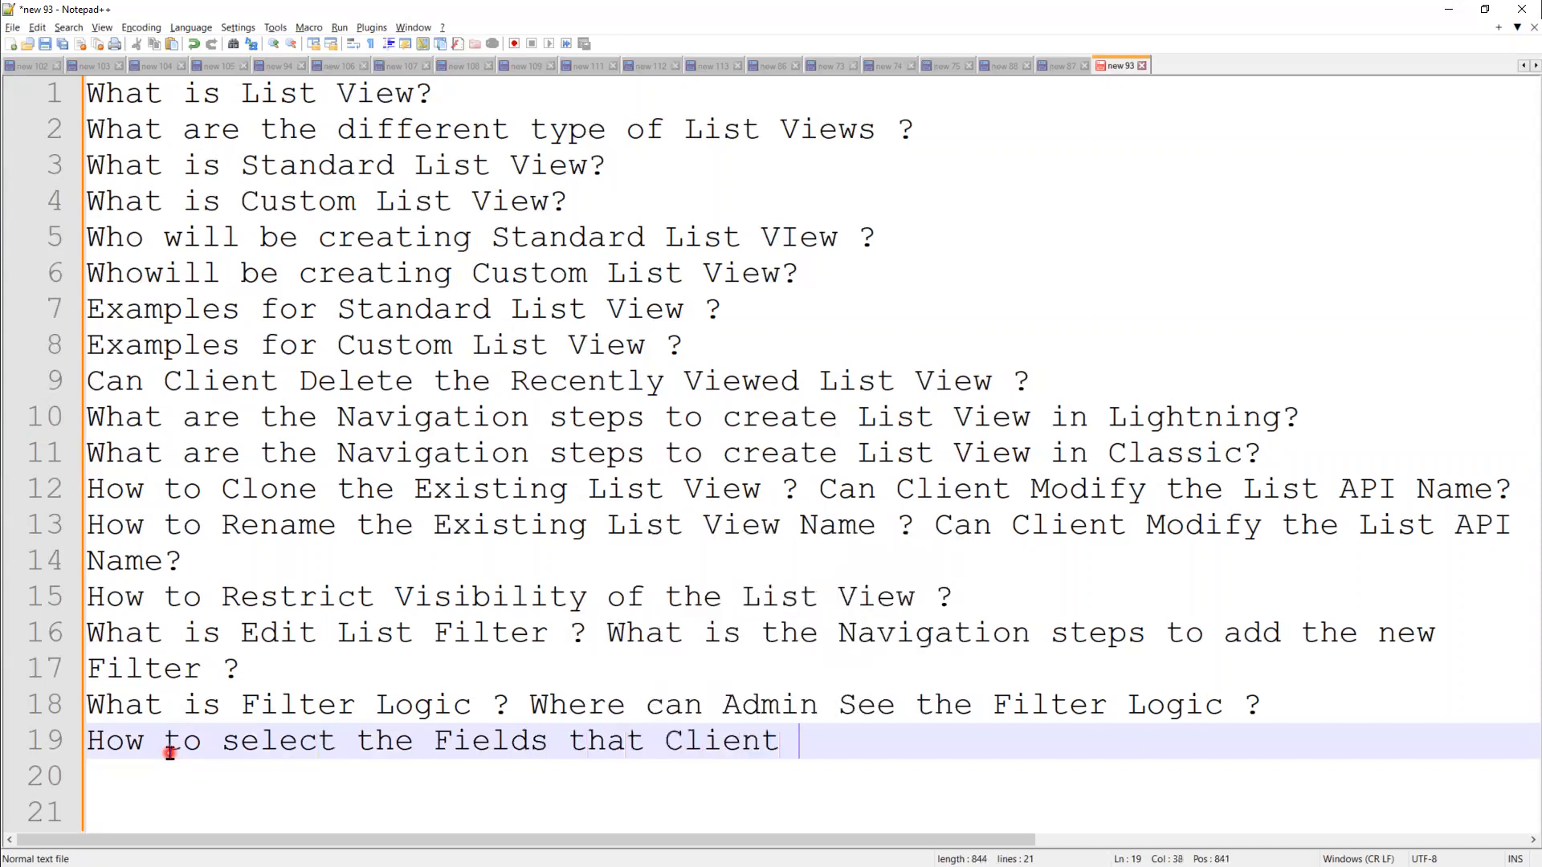
{"action": "type", "text": "want to see"}
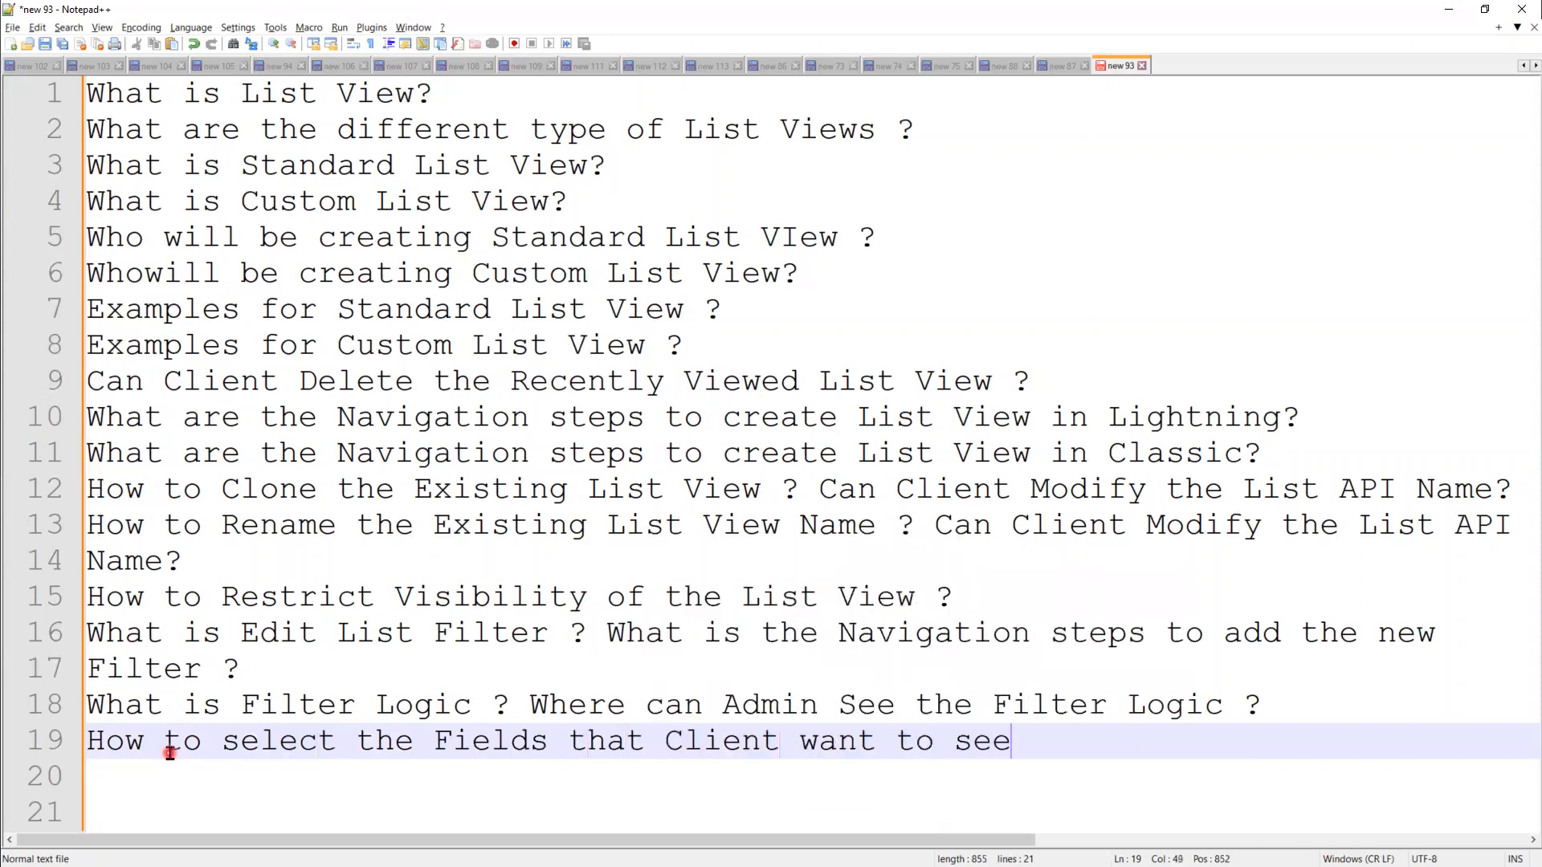
{"action": "type", "text": " on the Reco"}
{"action": "key", "text": "BackSpace"}
{"action": "key", "text": "BackSpace"}
{"action": "key", "text": "BackSpace"}
{"action": "key", "text": "BackSpace"}
{"action": "type", "text": "Lis"}
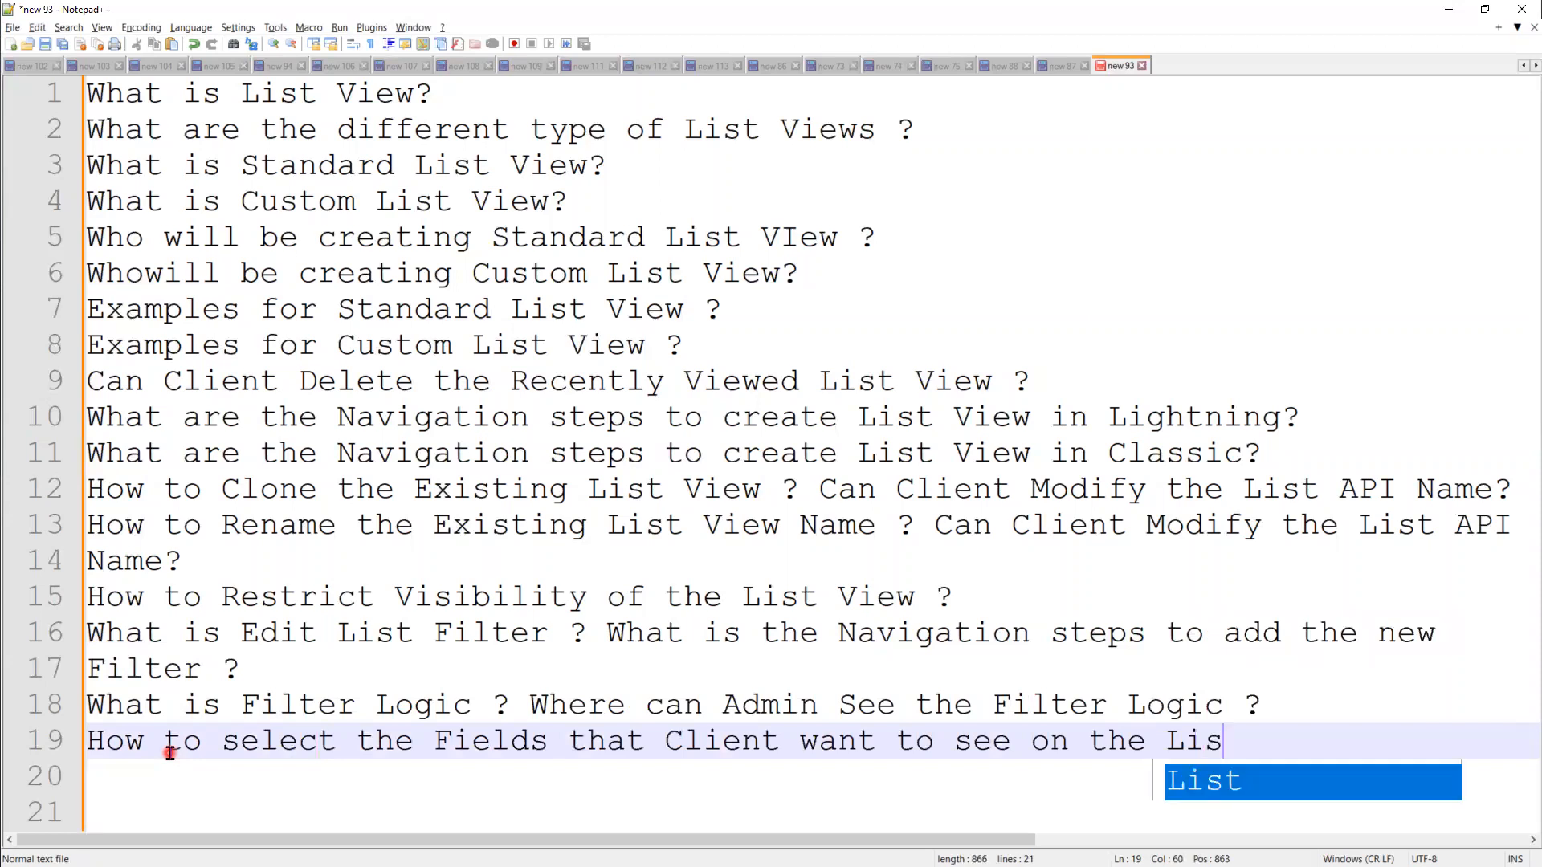
{"action": "type", "text": "t of the"}
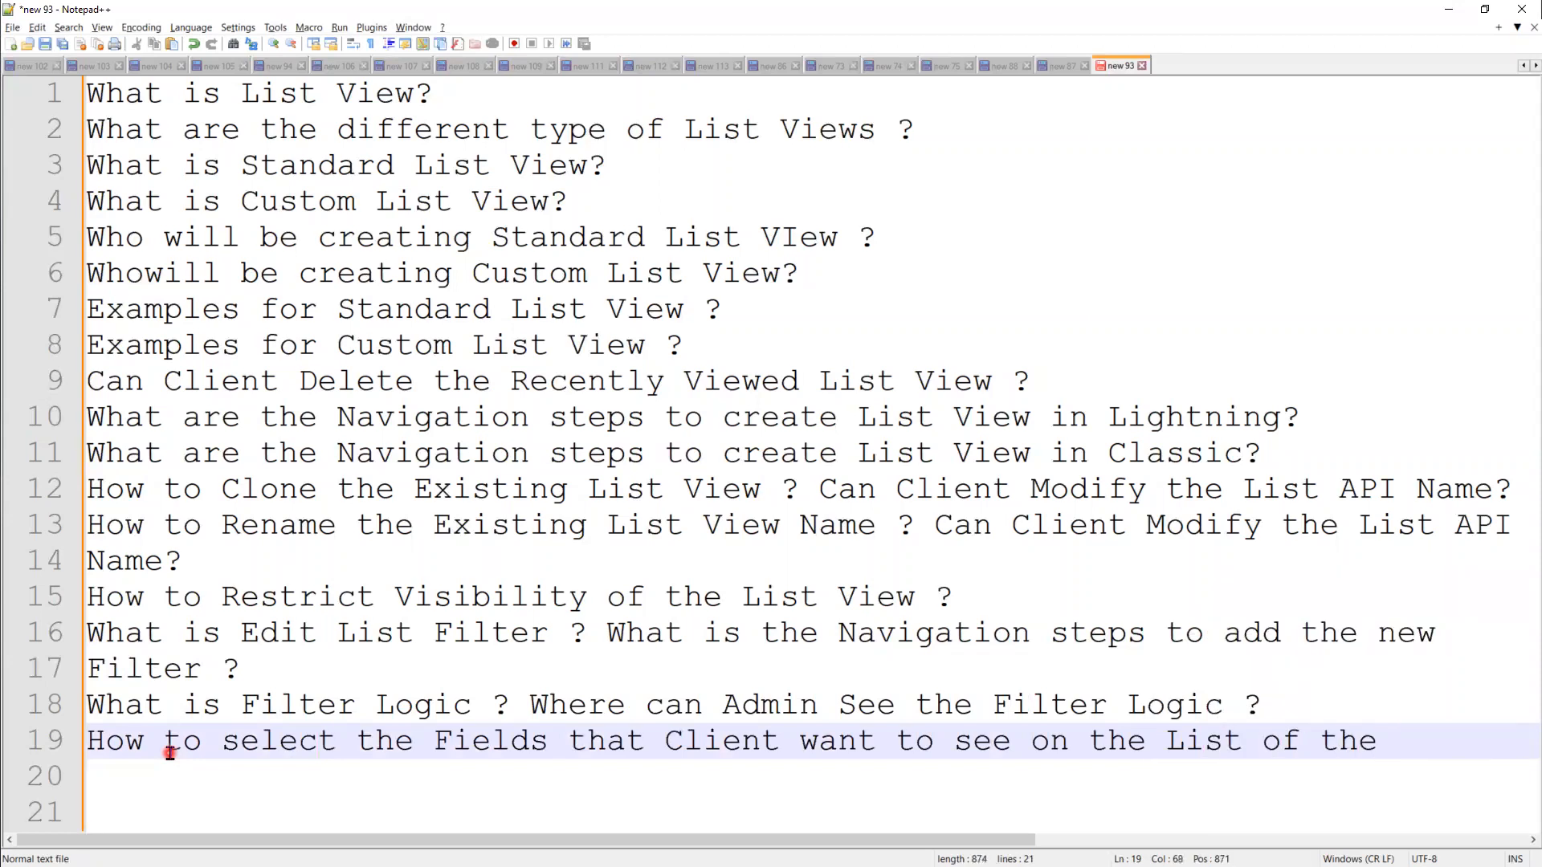
{"action": "key", "text": "BackSpace"}
{"action": "key", "text": "BackSpace"}
{"action": "key", "text": "BackSpace"}
{"action": "key", "text": "BackSpace"}
{"action": "key", "text": "BackSpace"}
{"action": "key", "text": "BackSpace"}
{"action": "key", "text": "BackSpace"}
{"action": "key", "text": "BackSpace"}
{"action": "key", "text": "BackSpace"}
{"action": "key", "text": "BackSpace"}
{"action": "key", "text": "BackSpace"}
{"action": "type", "text": "Table?"}
{"action": "key", "text": "Return"}
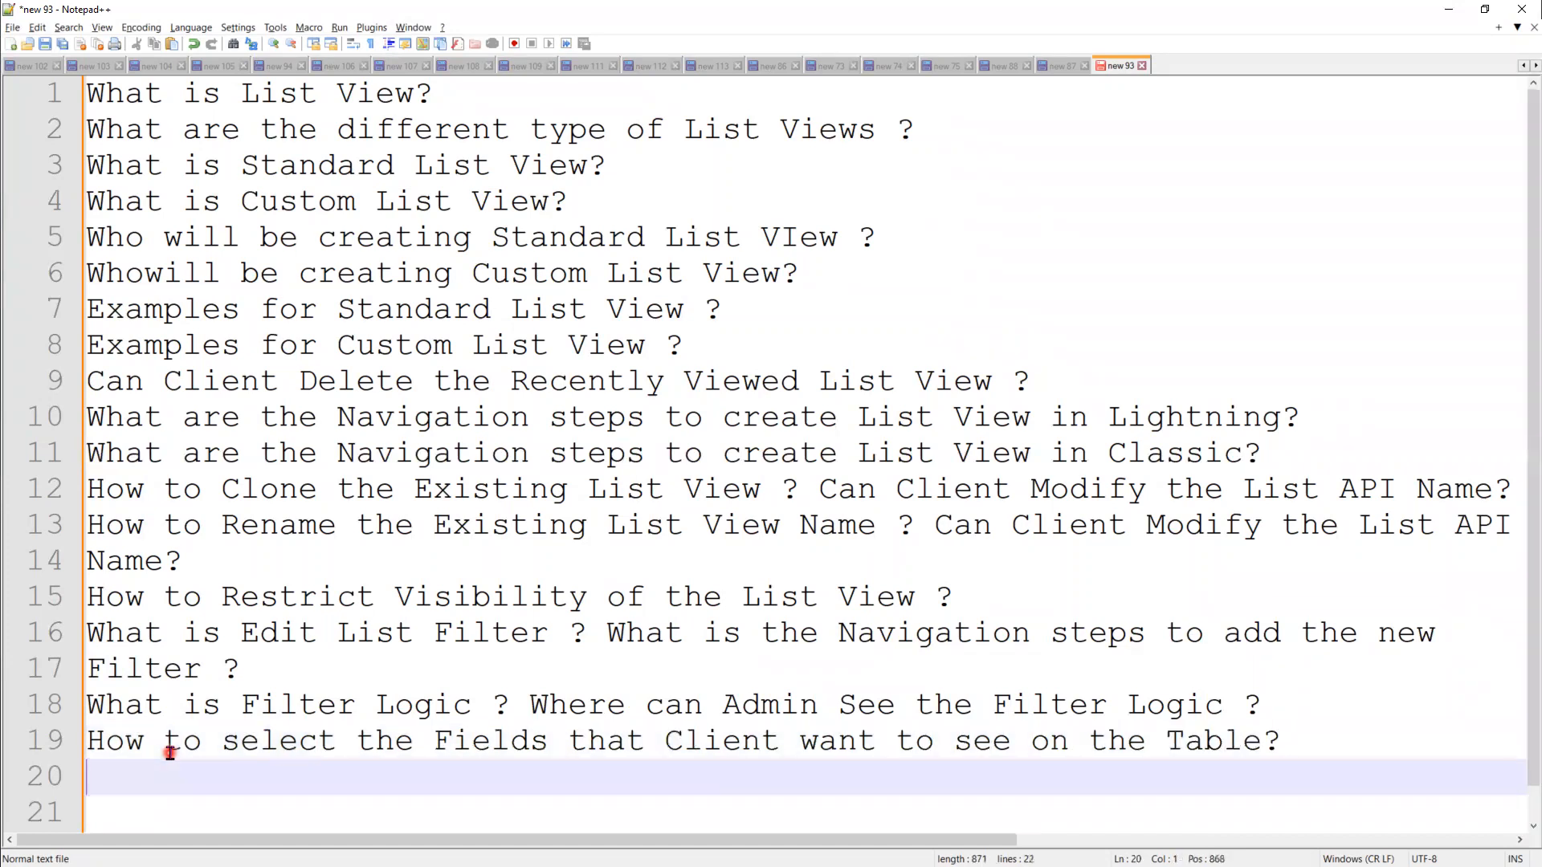
{"action": "left_click", "coordinate": [433, 743]}
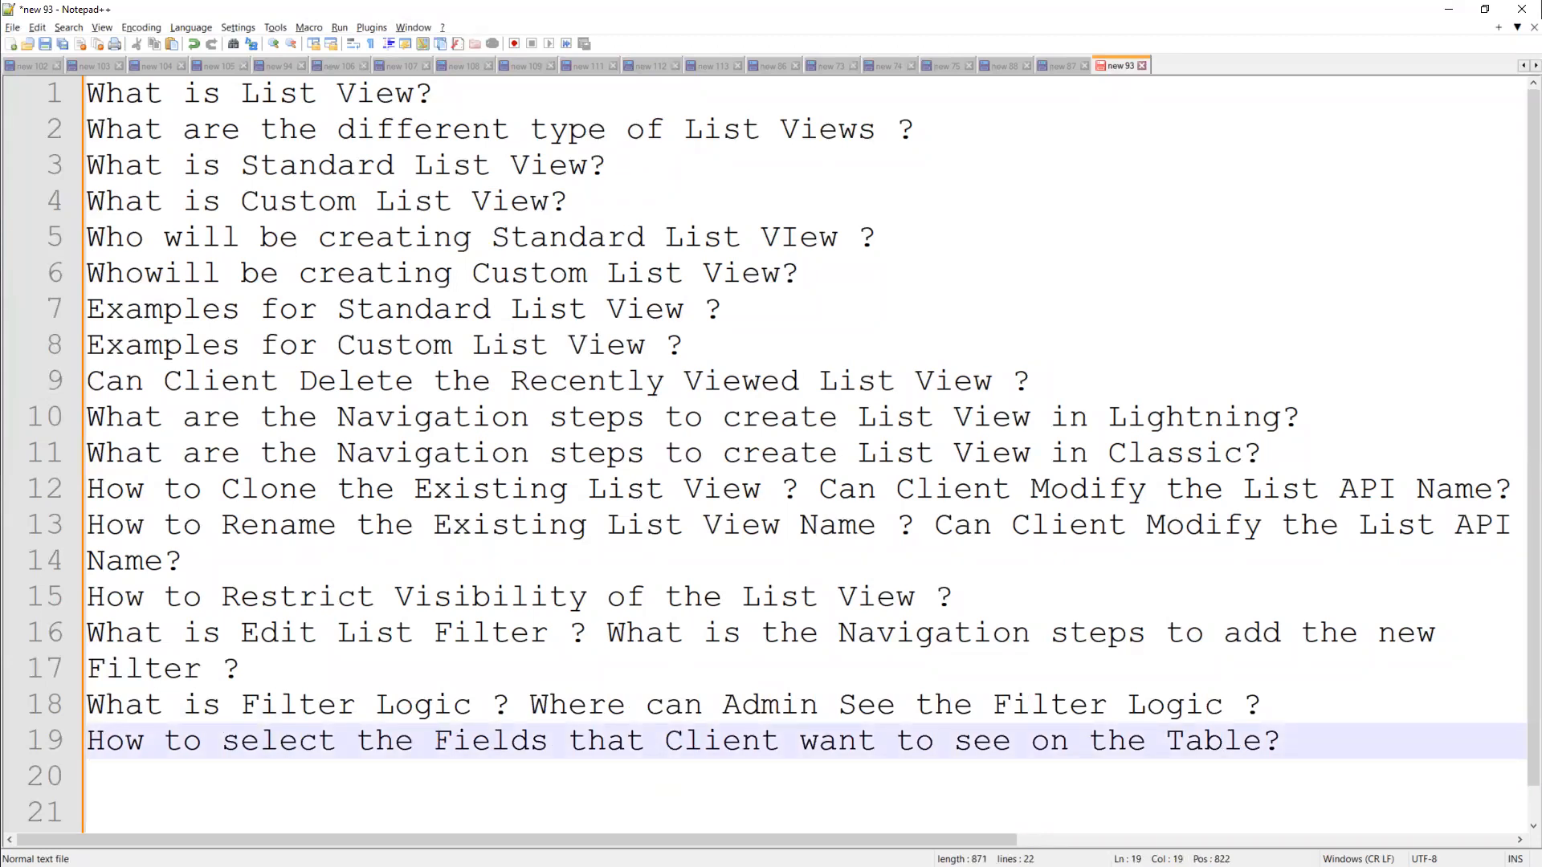
Step: Add line 20: 'Can Admin Team Delete the List View for Recently Viewed List View ?'
{"action": "left_click", "coordinate": [237, 788]}
{"action": "type", "text": "Ca"}
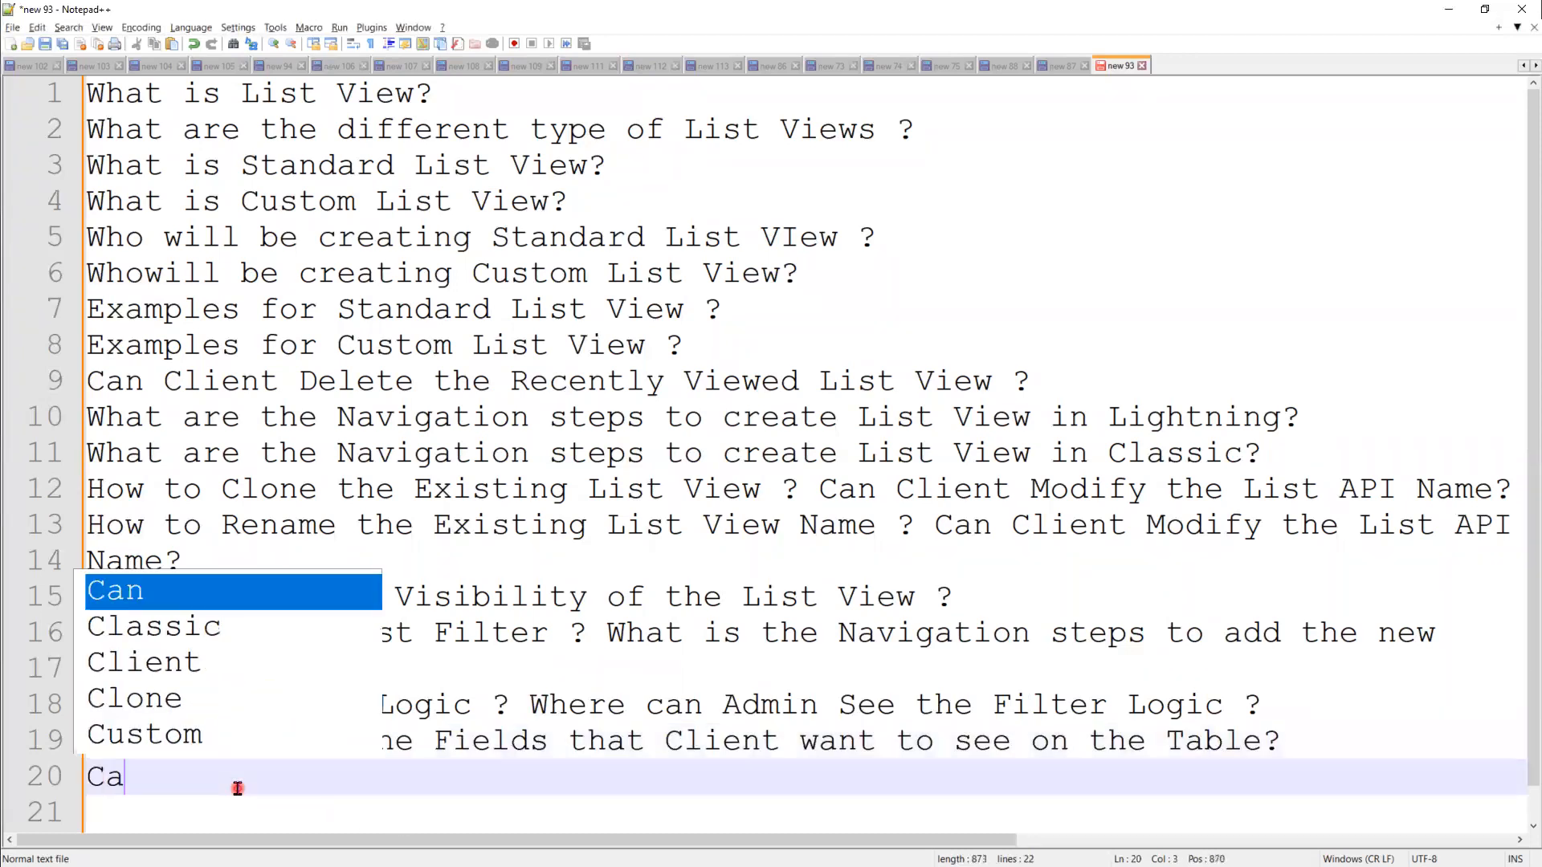
{"action": "type", "text": "n we"}
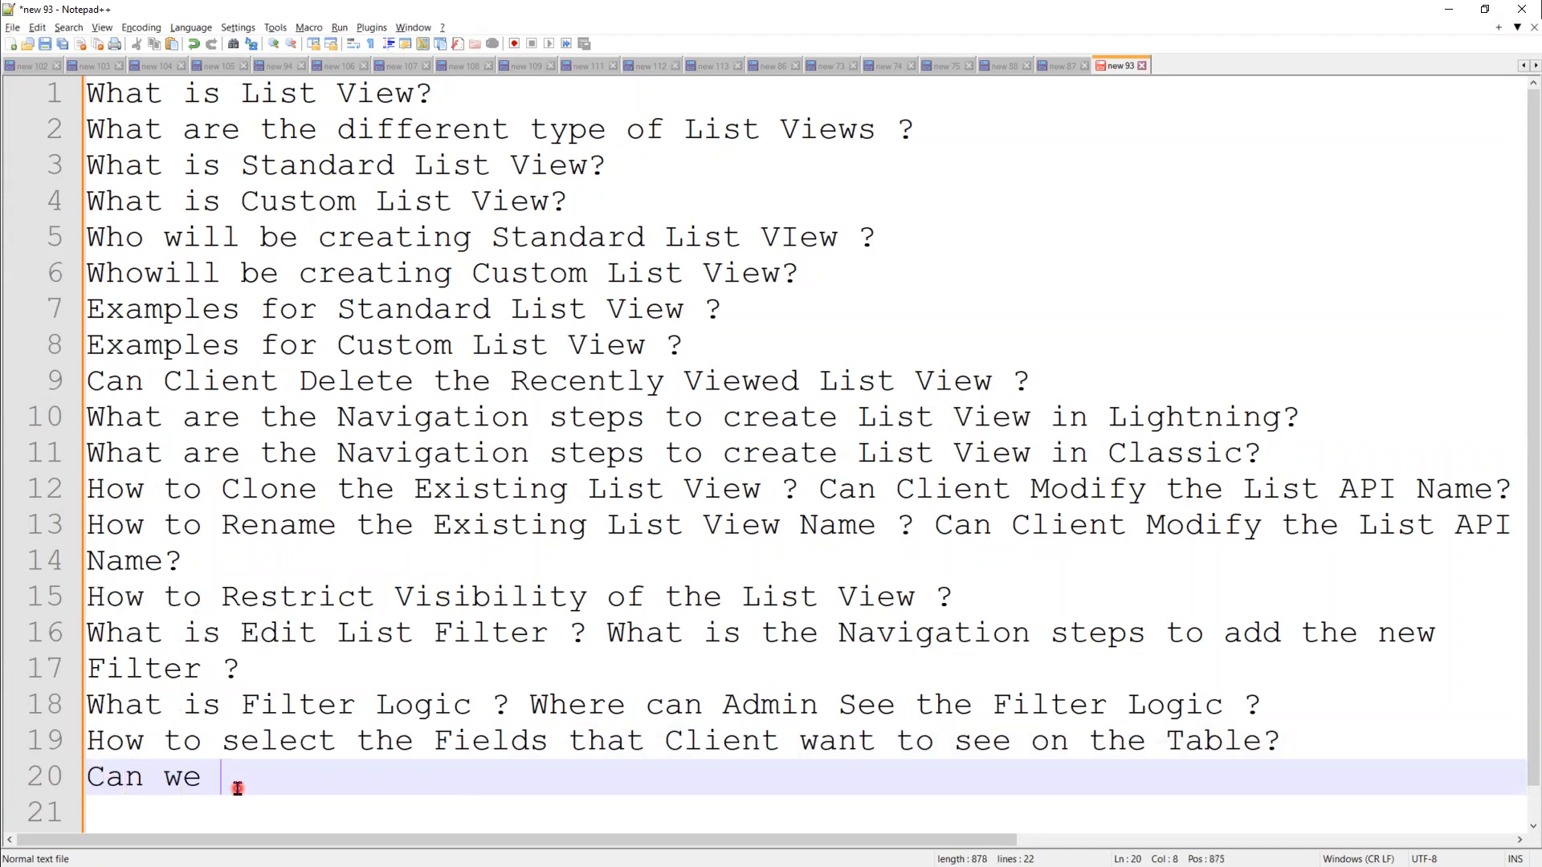
{"action": "key", "text": "BackSpace"}
{"action": "key", "text": "BackSpace"}
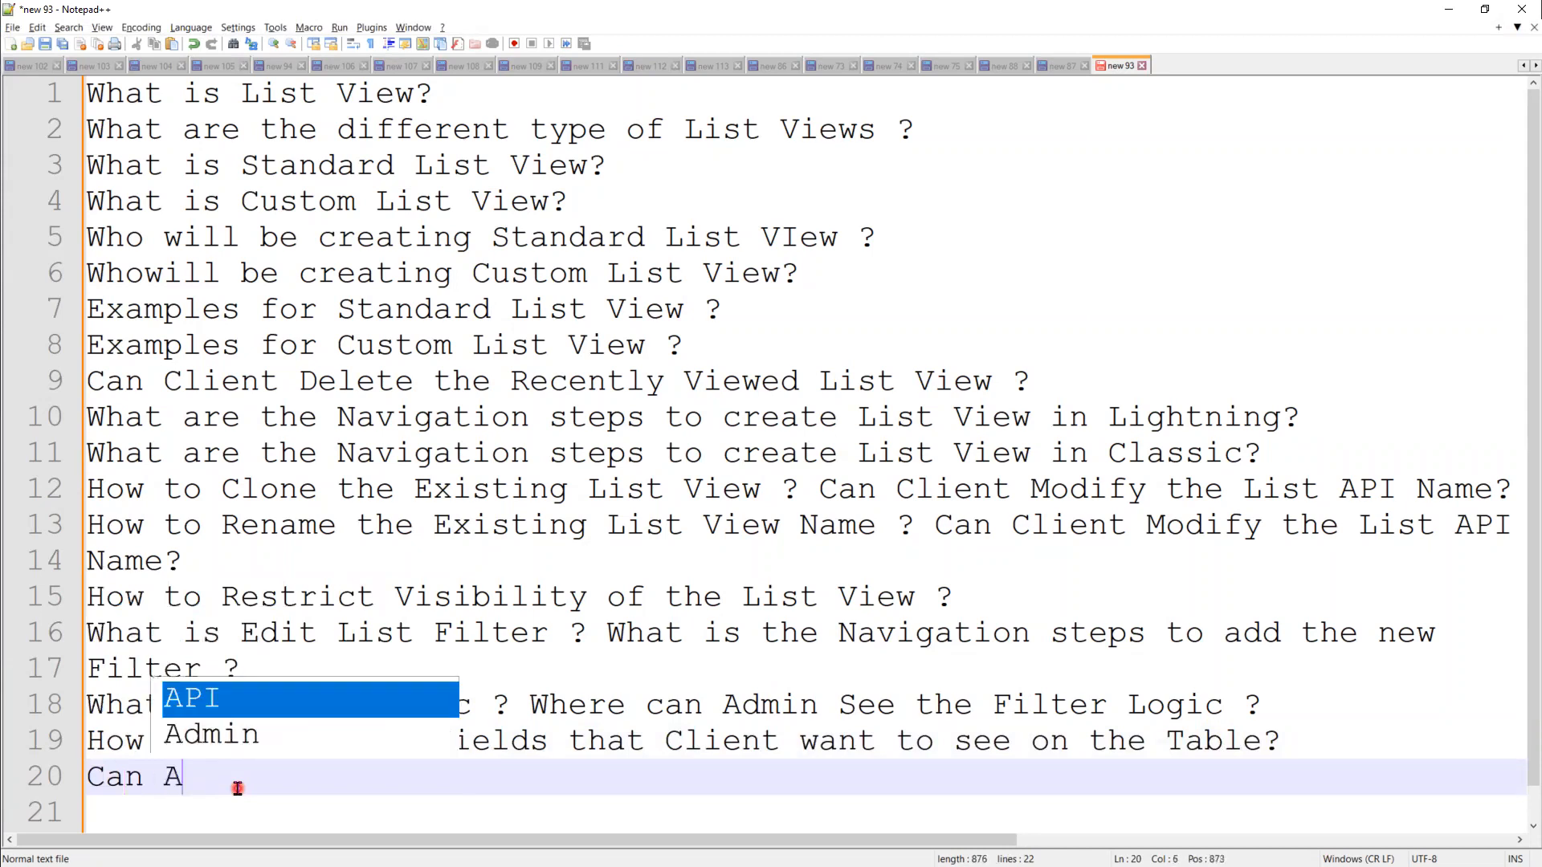
{"action": "type", "text": "Admin Team Delete the List View for Recen"}
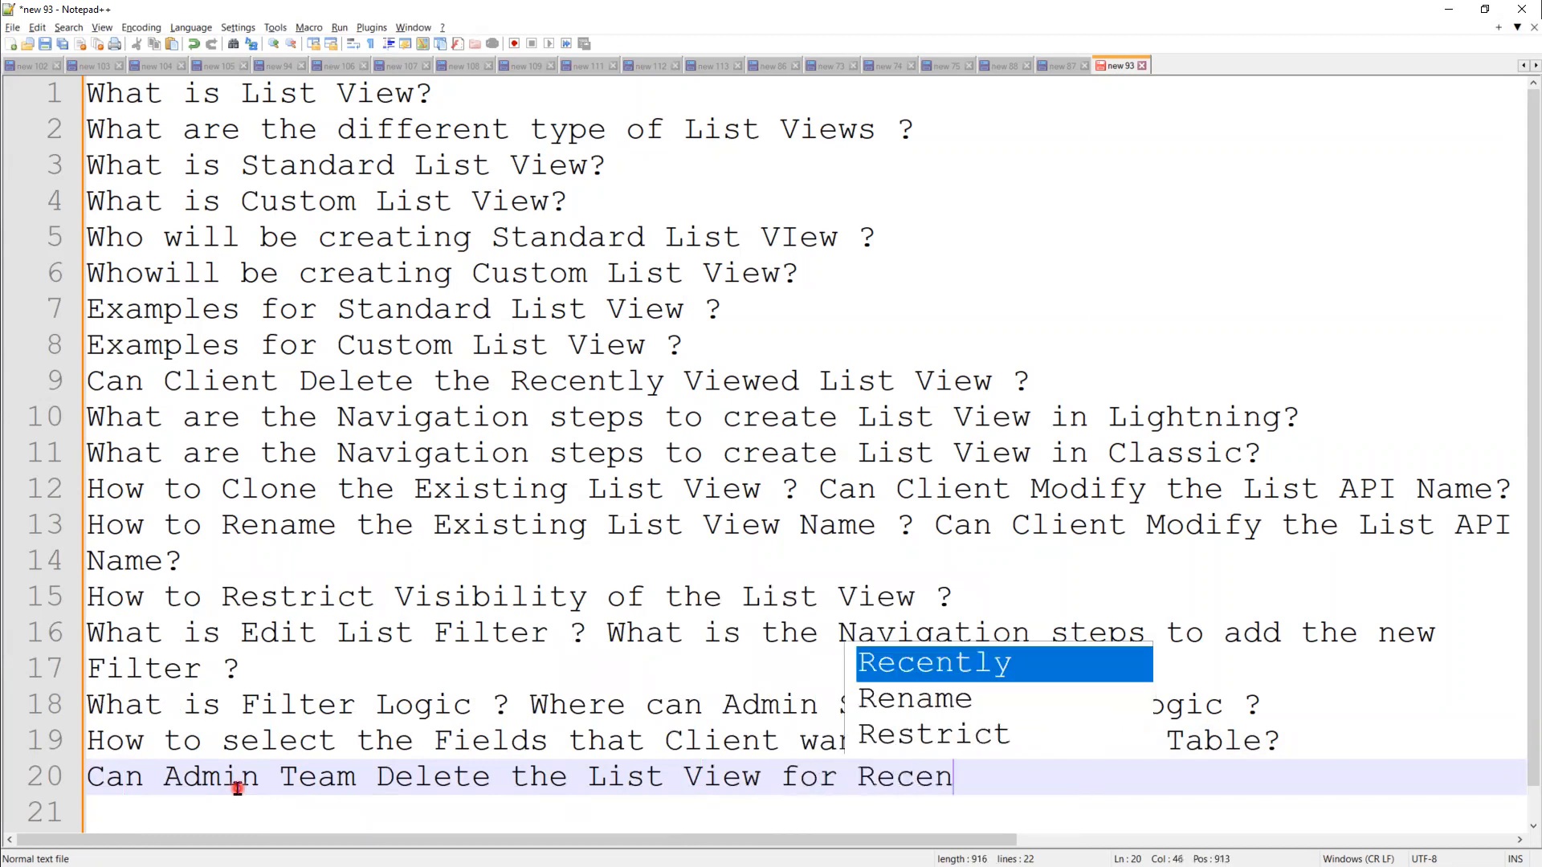
{"action": "type", "text": "tly Viewed"}
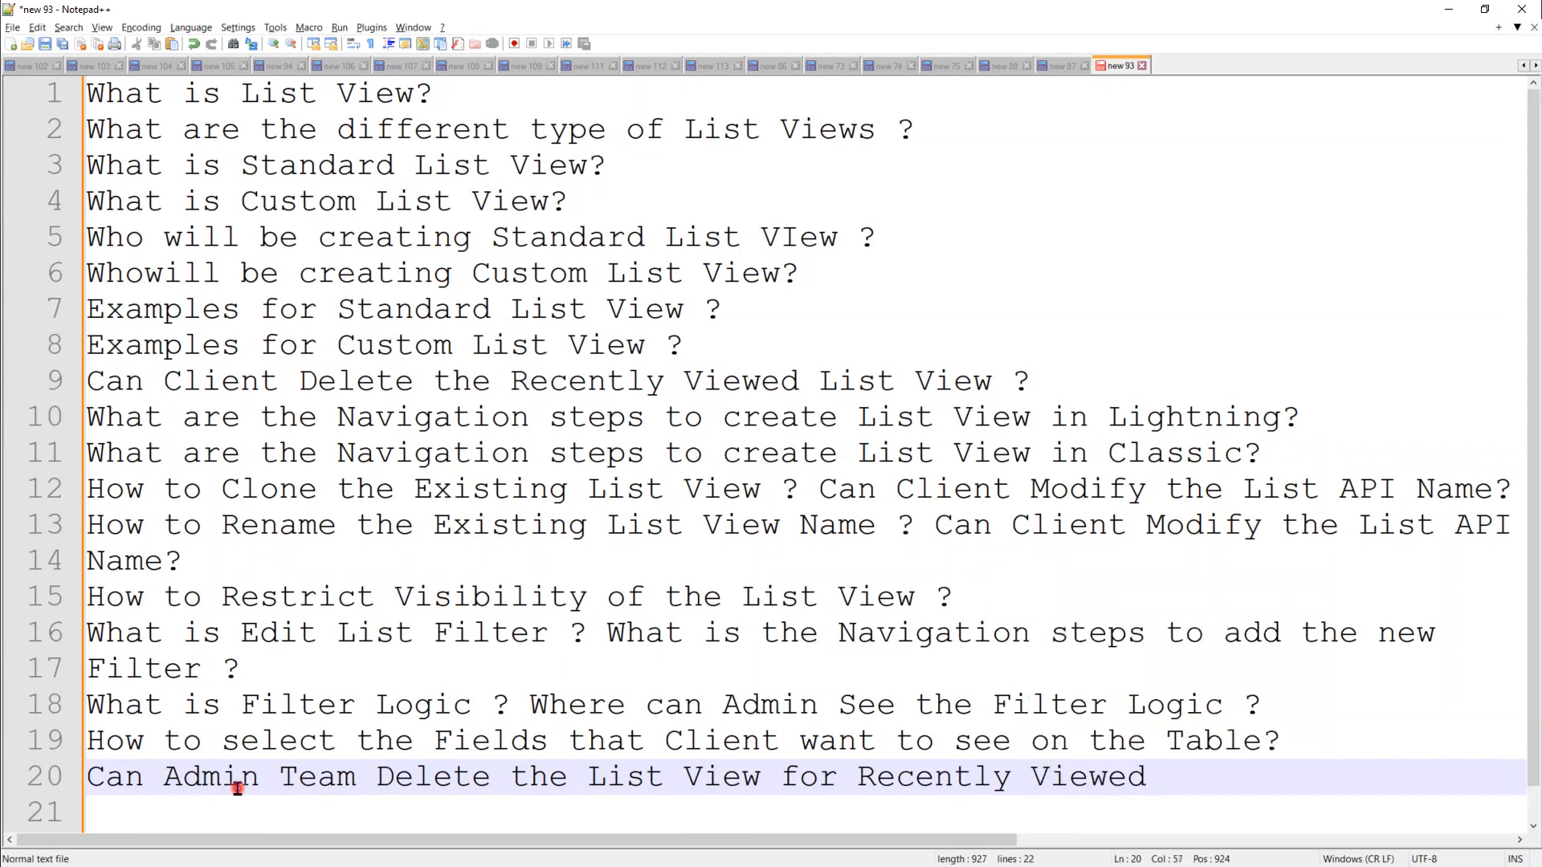
{"action": "type", "text": " List View "}
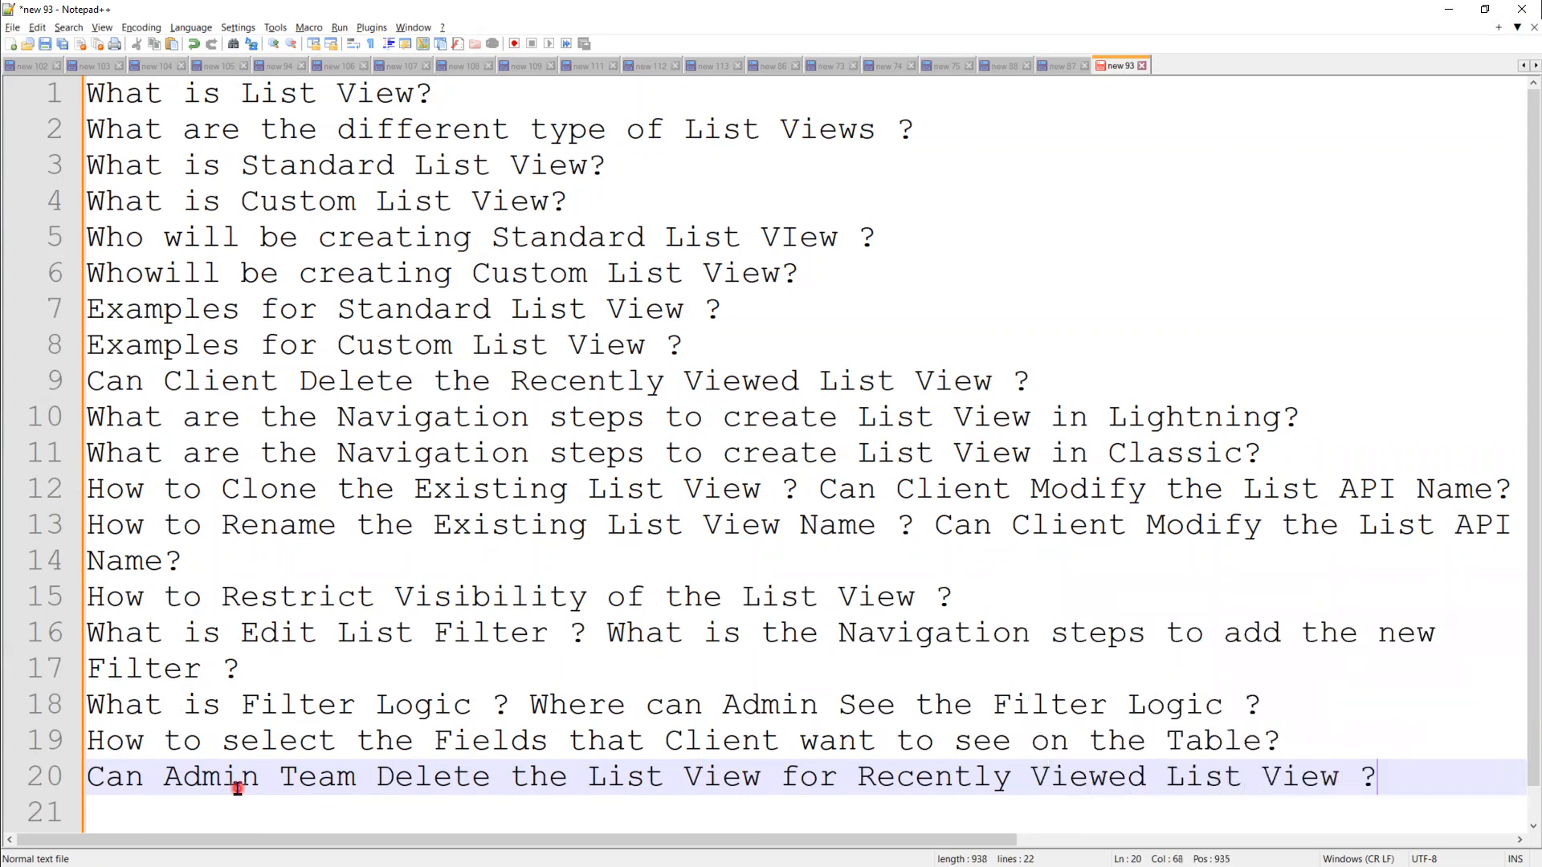
{"action": "type", "text": "?"}
{"action": "key", "text": "Return"}
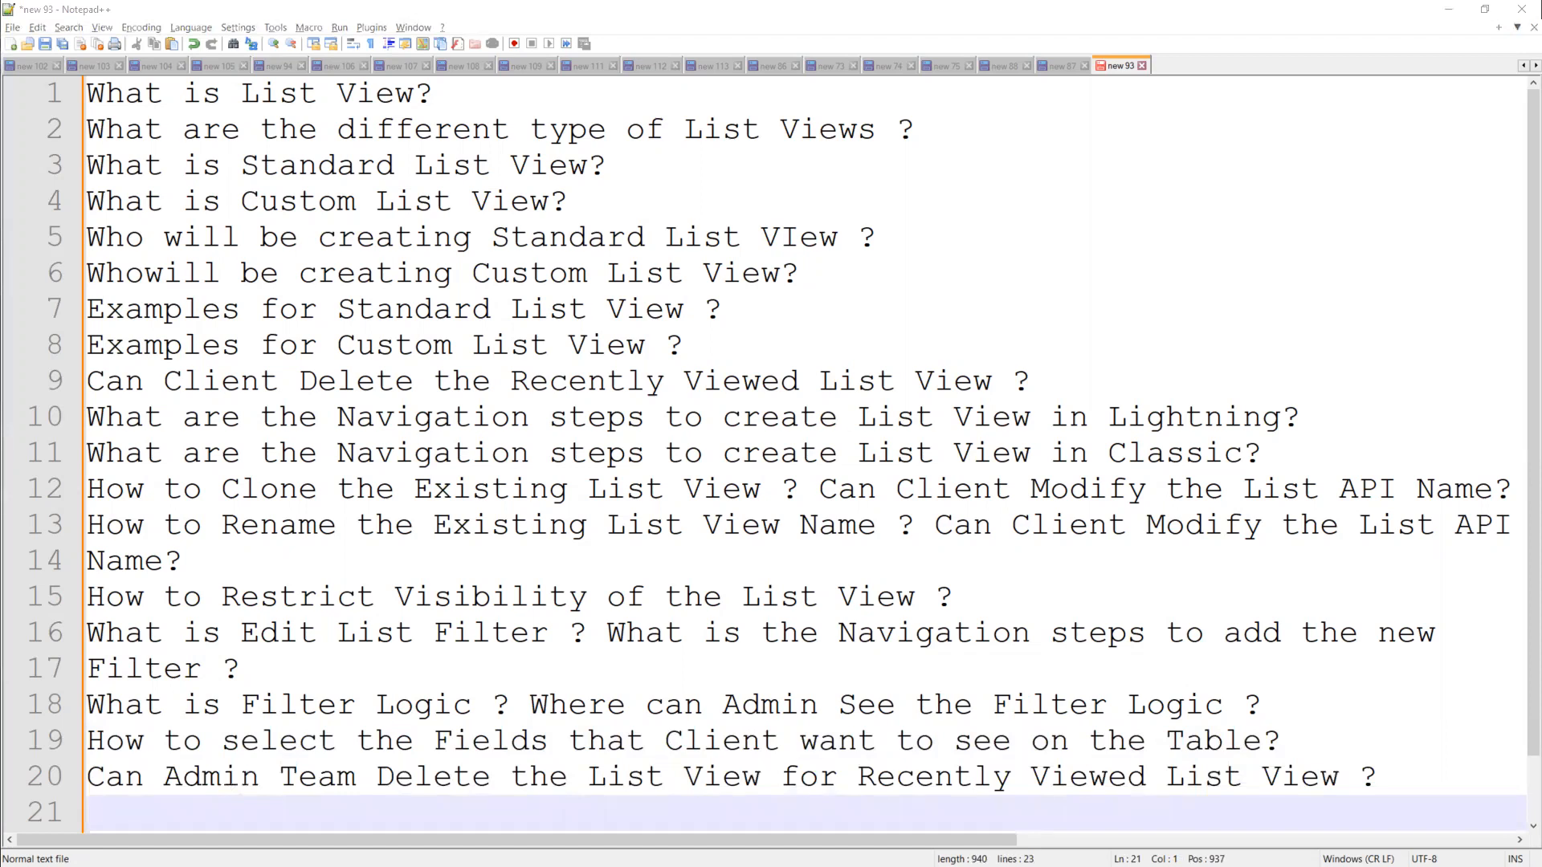
Step: Add line 21 asking 'What is Application?'
{"action": "left_click", "coordinate": [139, 814]}
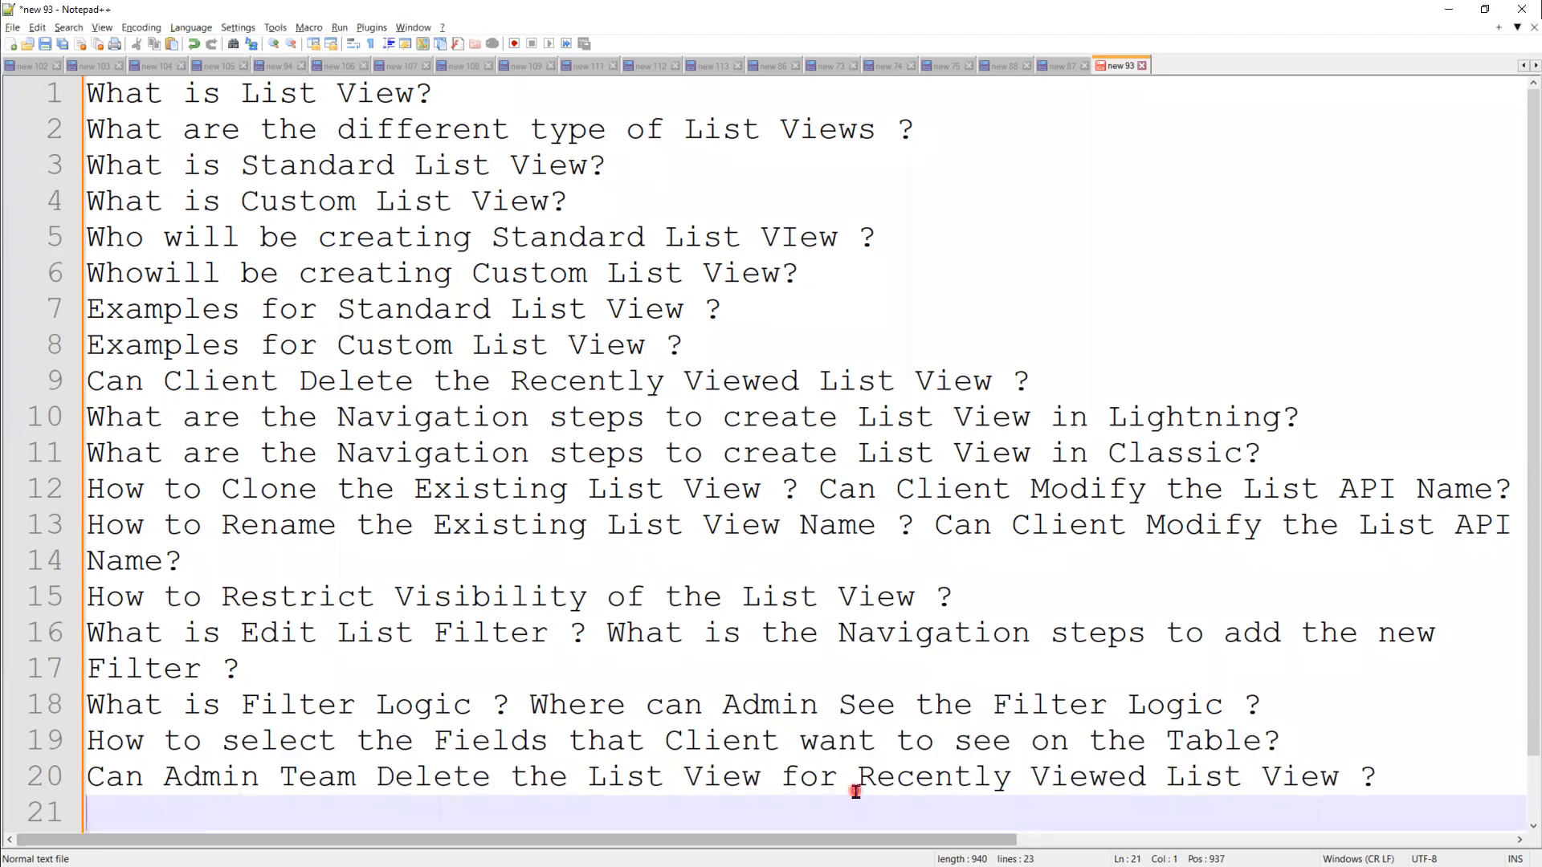
{"action": "type", "text": "What is"}
{"action": "key", "text": "BackSpace"}
{"action": "type", "text": "is "}
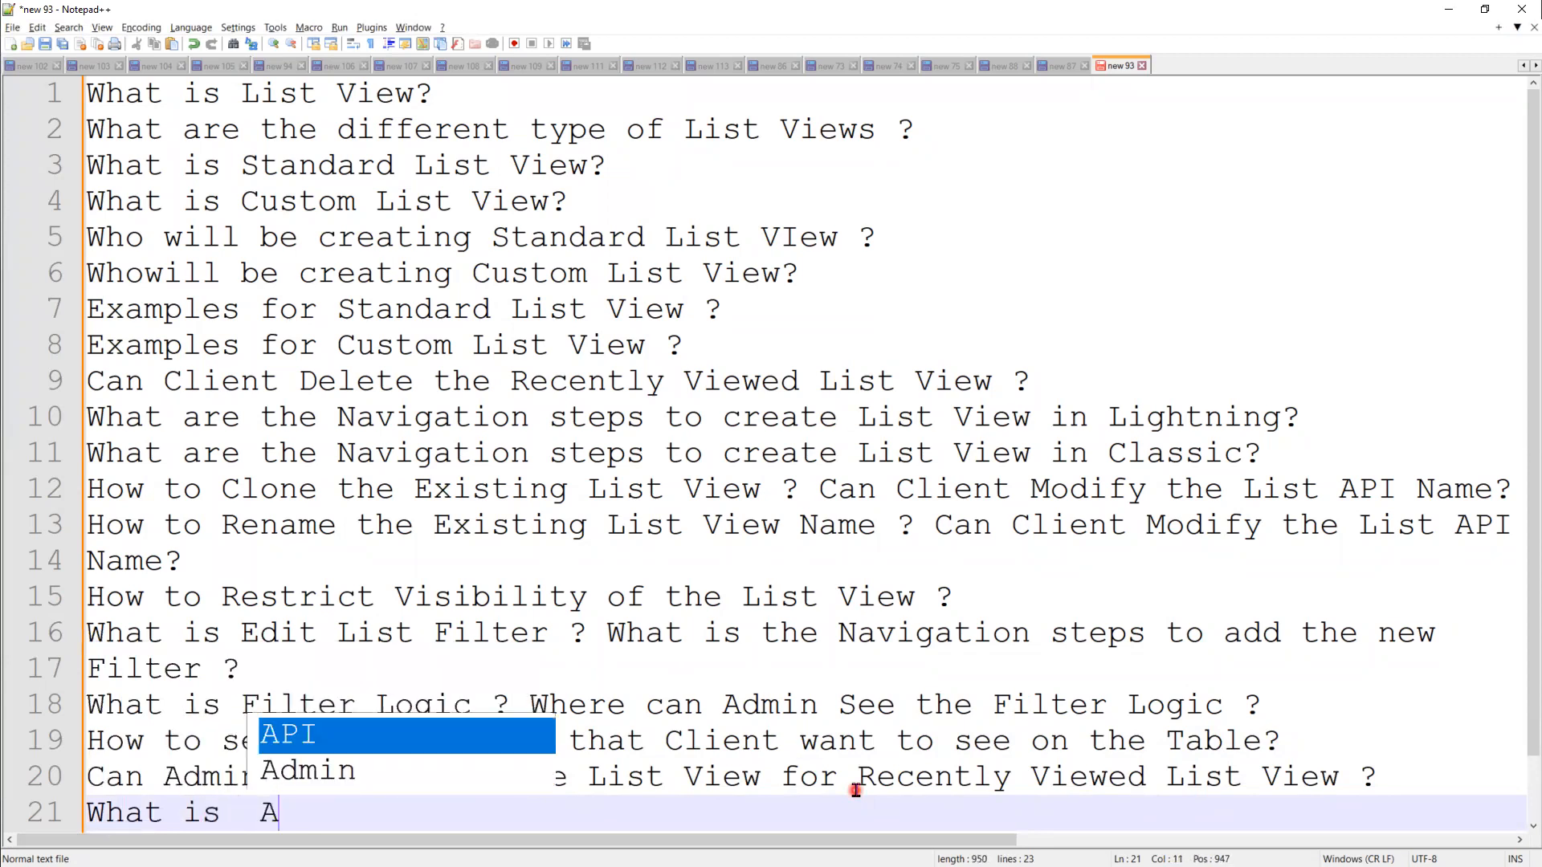
{"action": "type", "text": "AppliCation"}
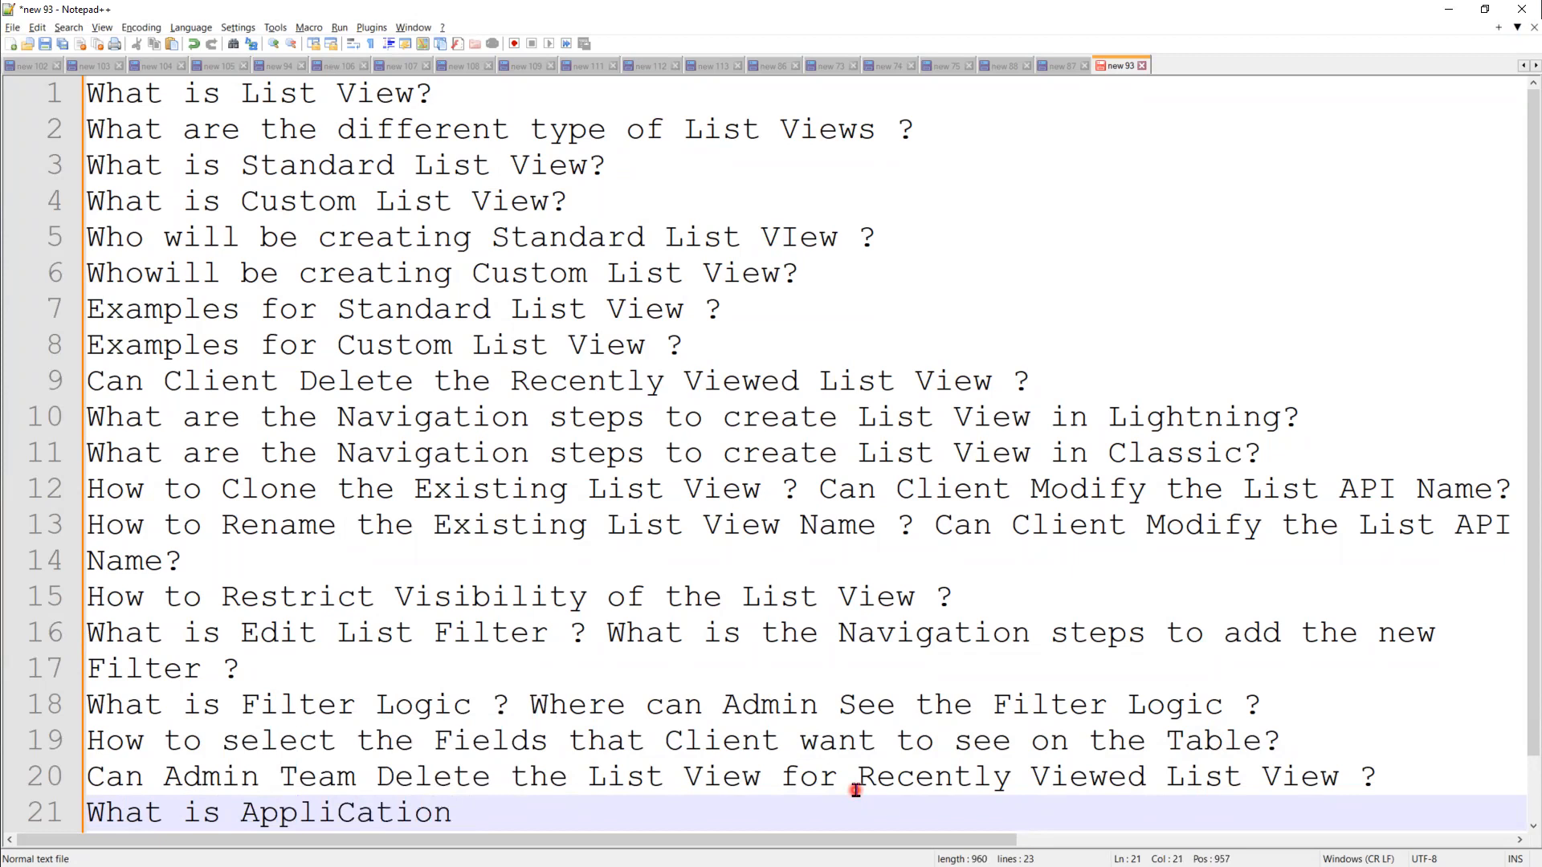
{"action": "key", "text": "BackSpace"}
{"action": "key", "text": "BackSpace"}
{"action": "key", "text": "BackSpace"}
{"action": "key", "text": "BackSpace"}
{"action": "key", "text": "BackSpace"}
{"action": "type", "text": "cation?"}
{"action": "key", "text": "Return"}
Step: Add line 22 asking 'What are the different type of Applications?'
{"action": "type", "text": "What"}
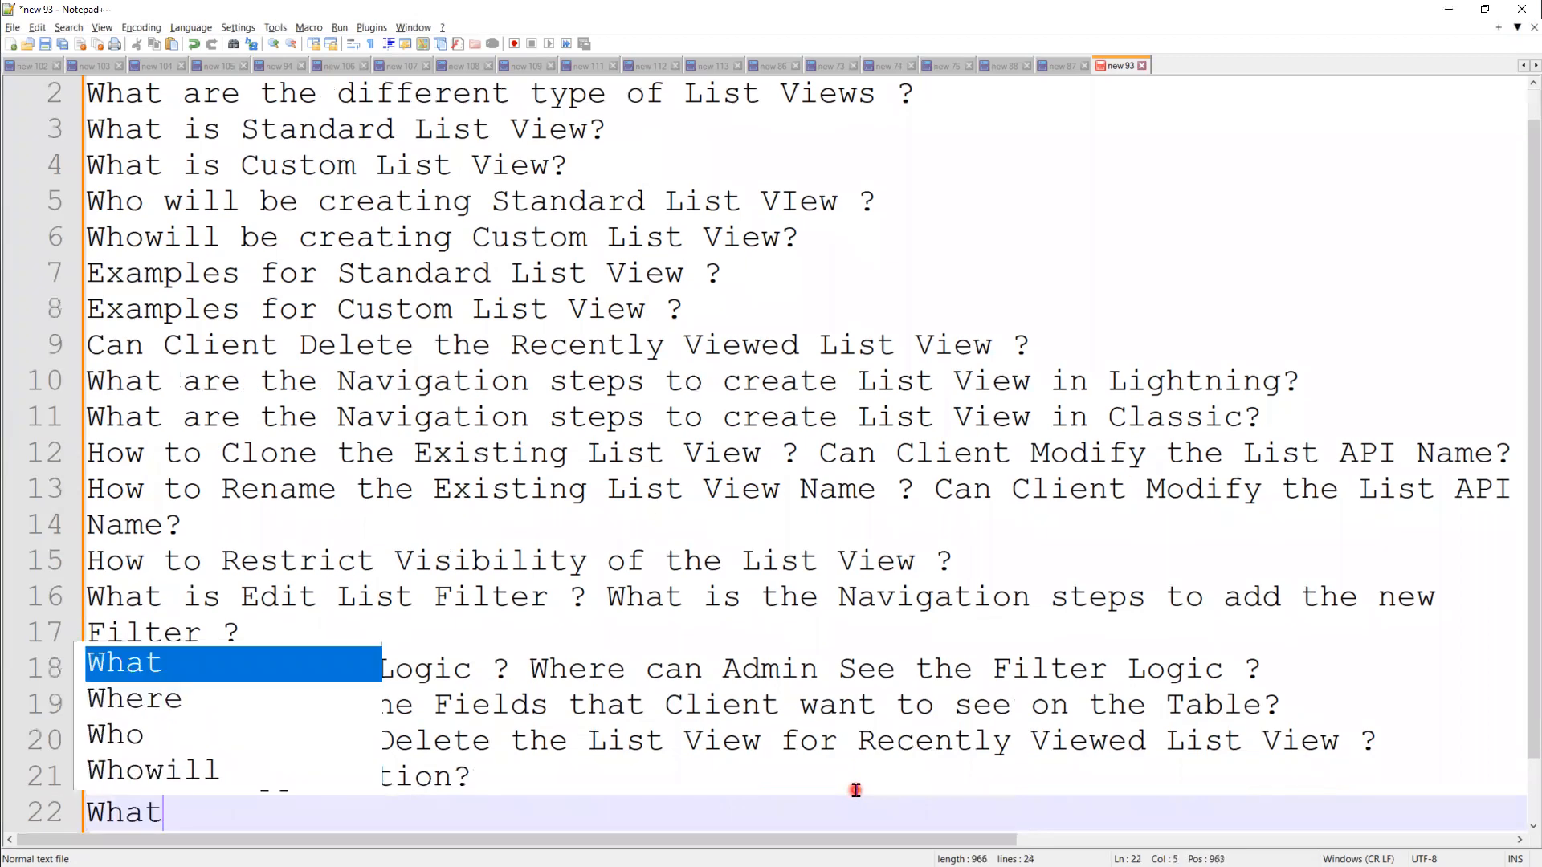
{"action": "type", "text": " are the di"}
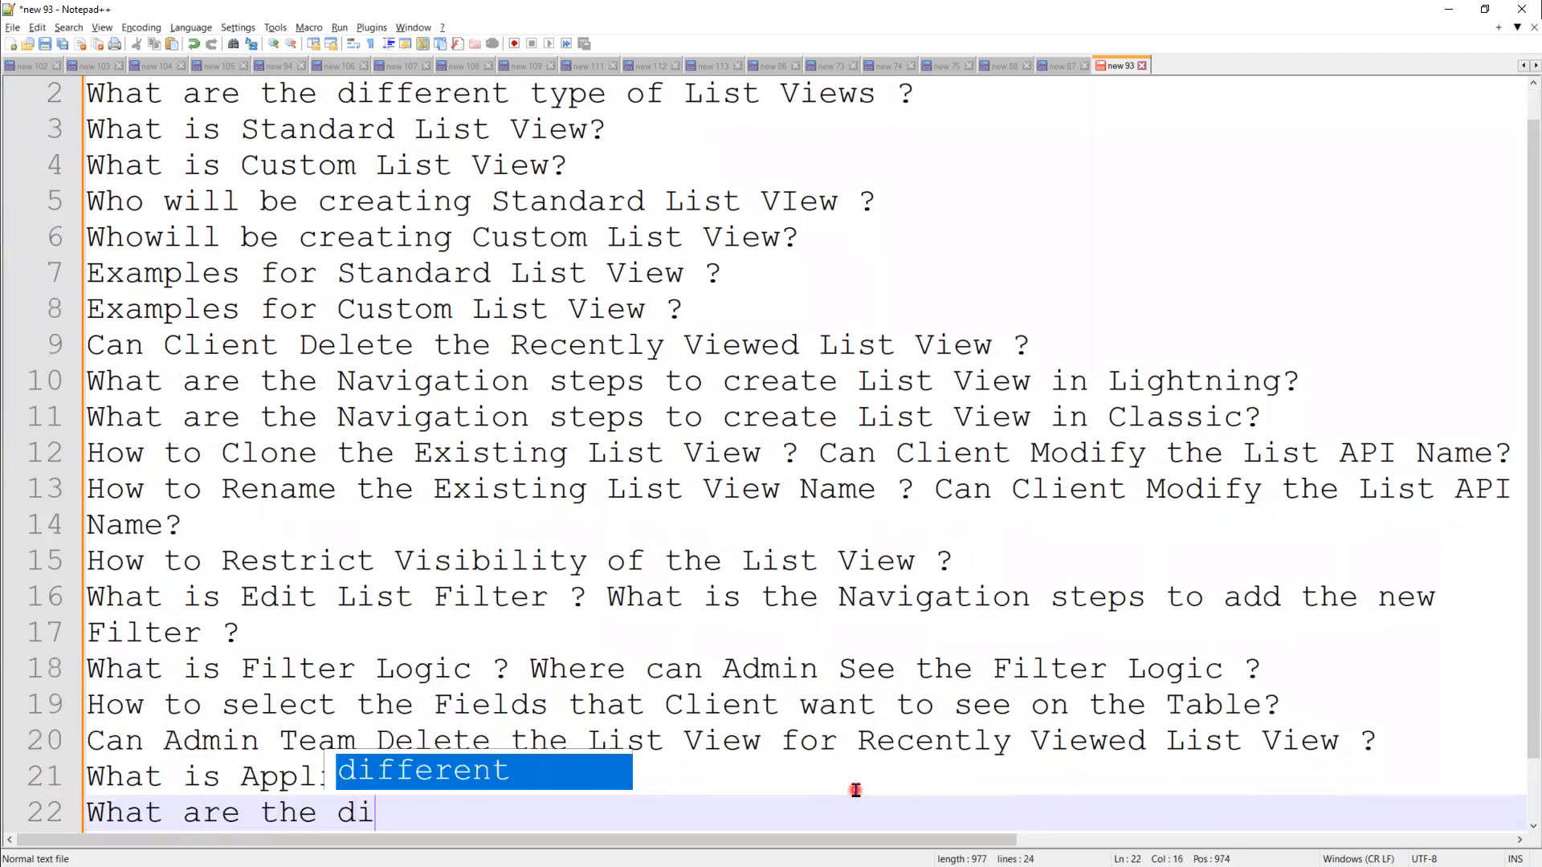
{"action": "type", "text": "fferent ty"}
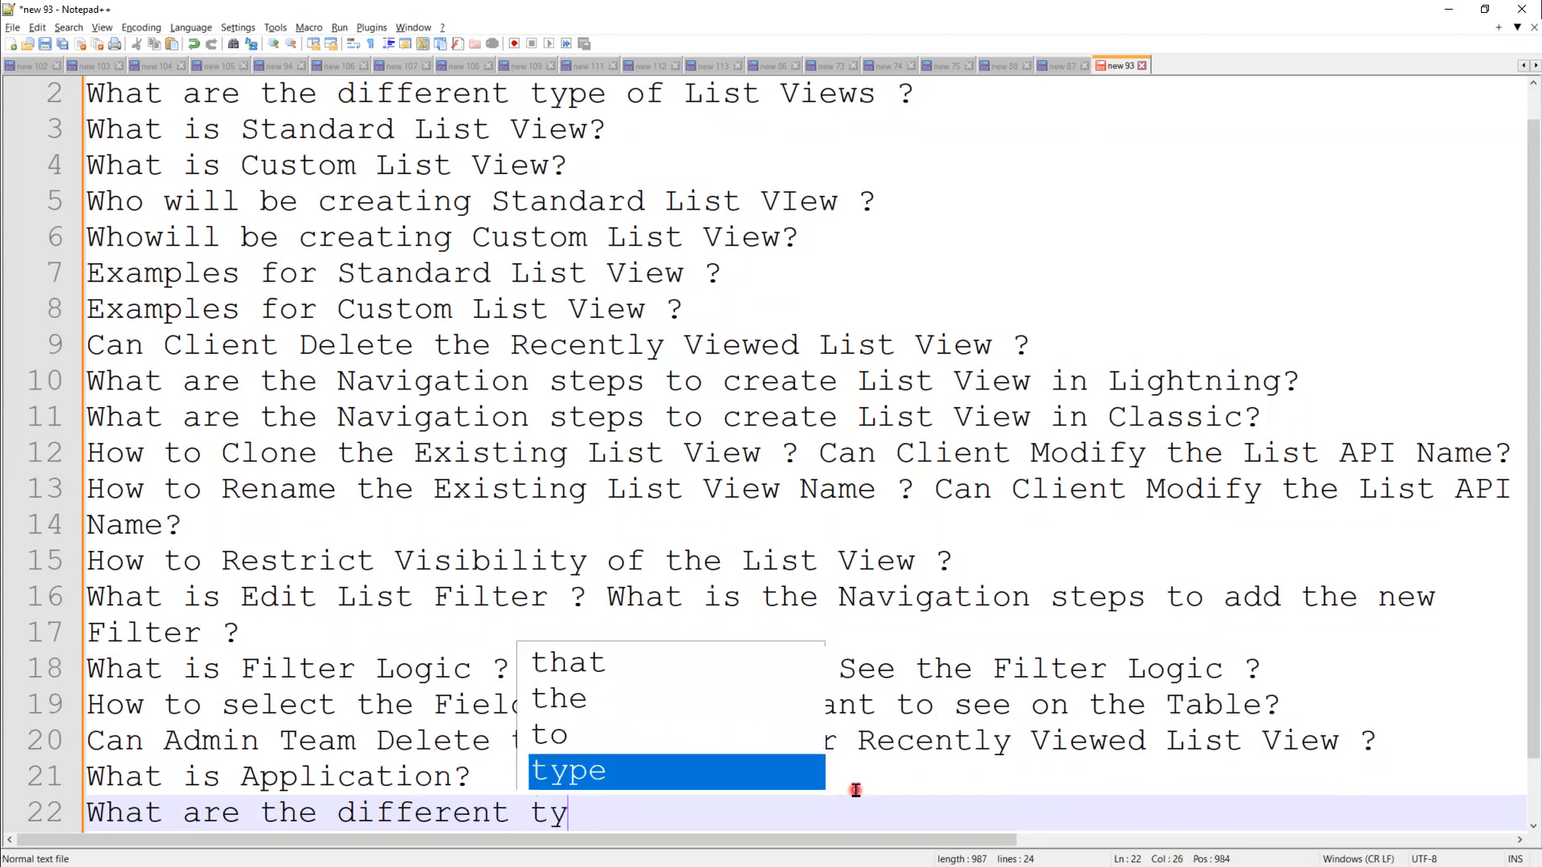
{"action": "type", "text": "pe of A"}
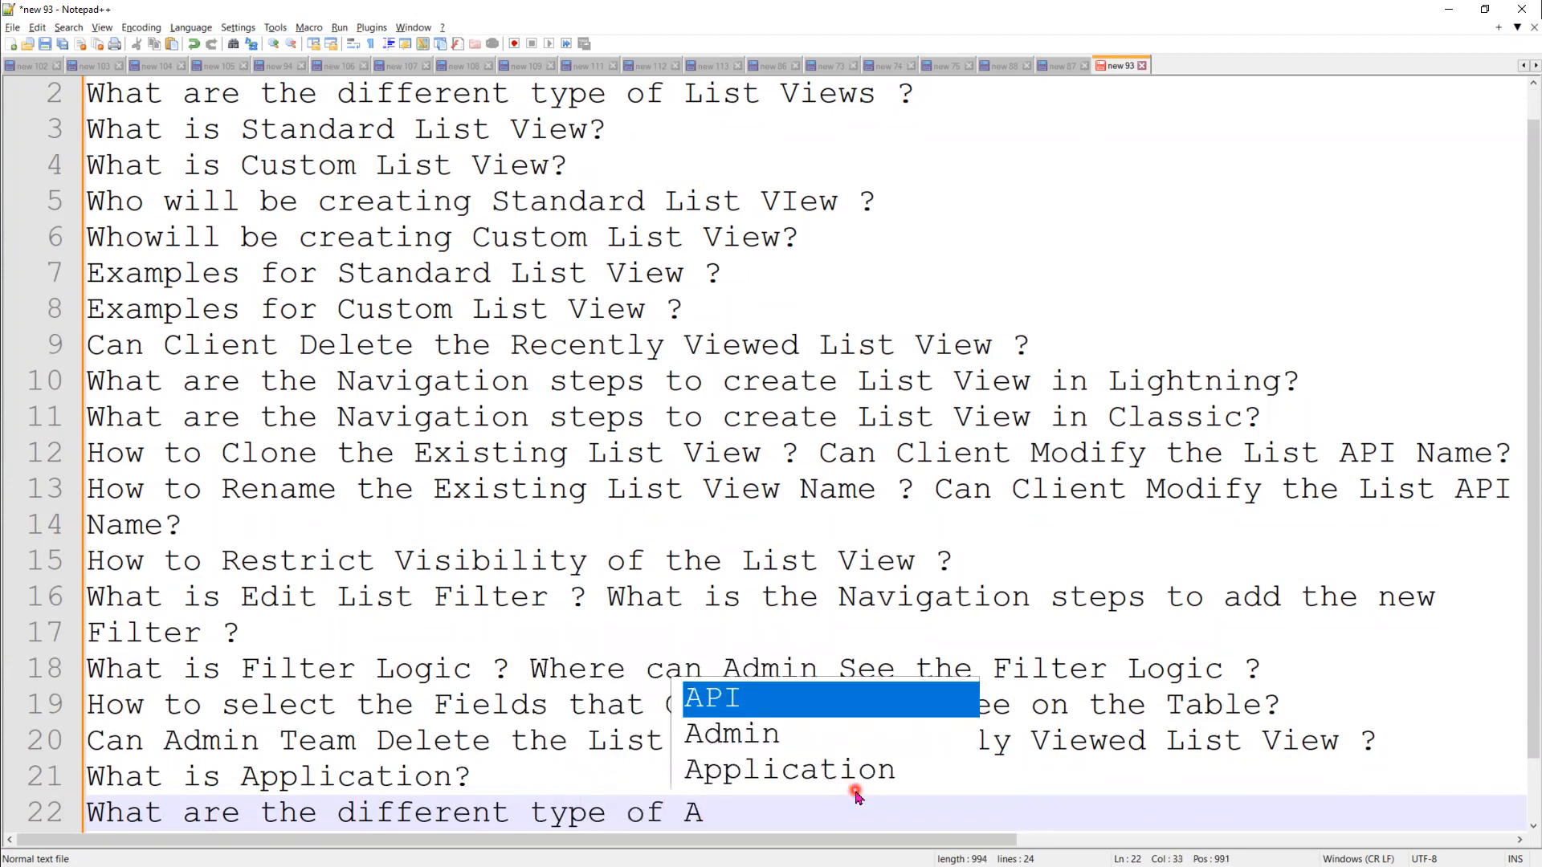
{"action": "type", "text": "ll"}
{"action": "key", "text": "BackSpace"}
{"action": "key", "text": "BackSpace"}
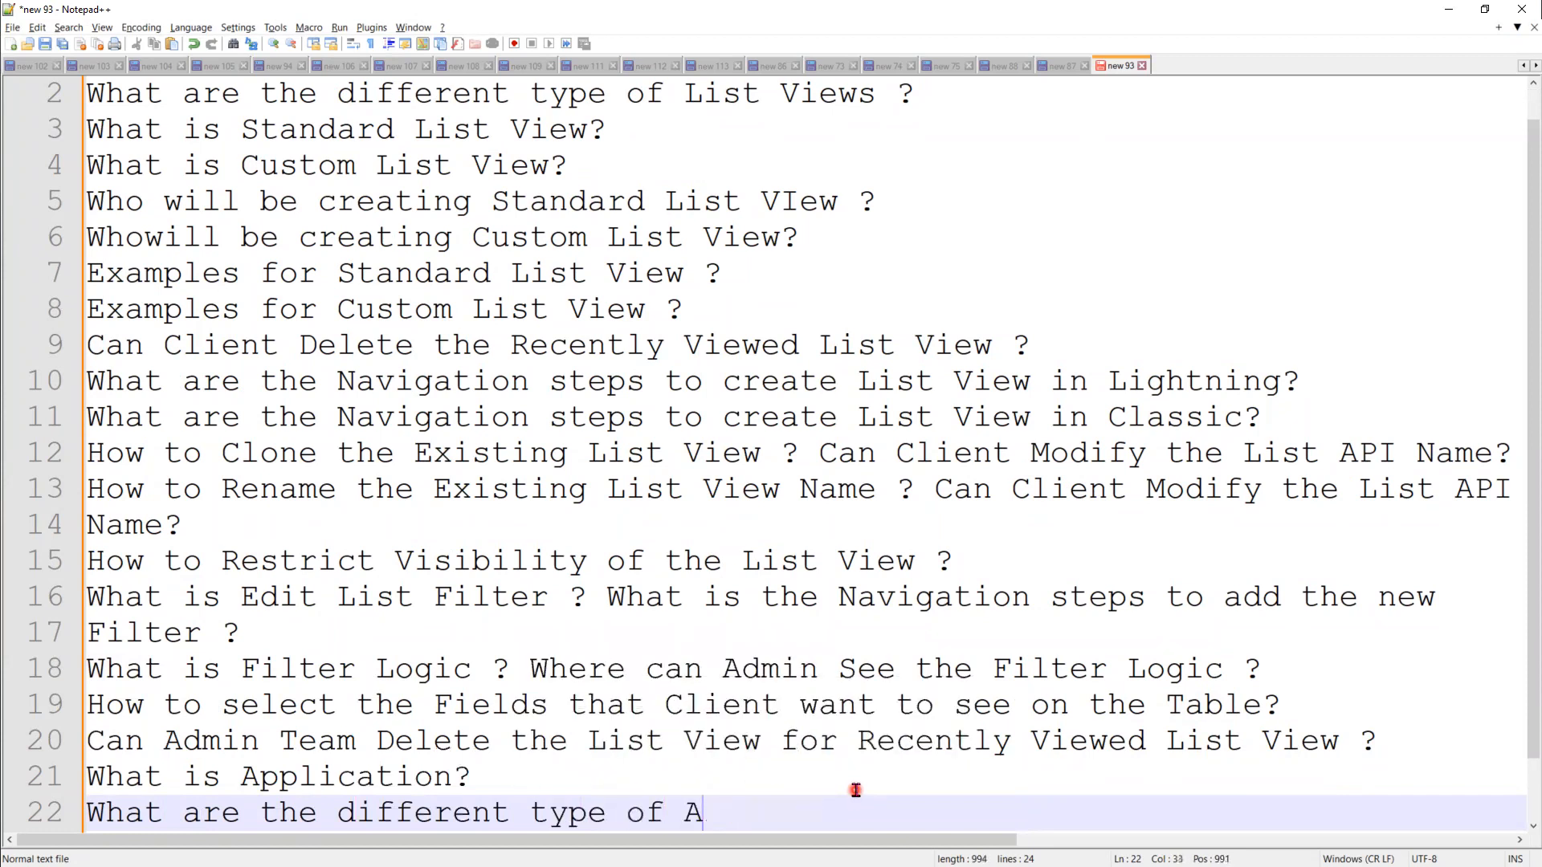
{"action": "type", "text": "pplicaation"}
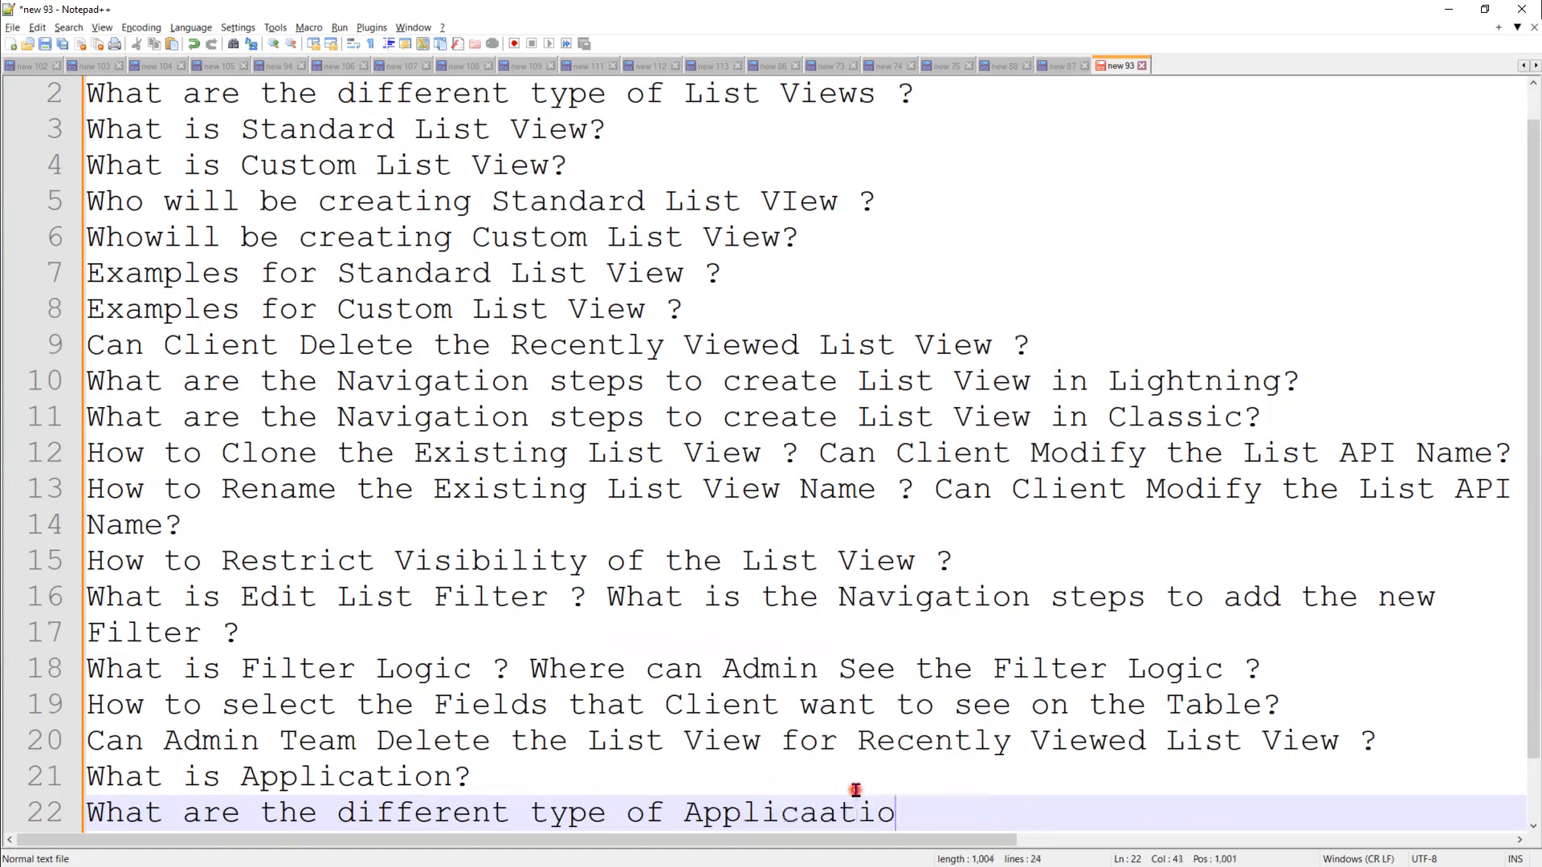
{"action": "key", "text": "BackSpace"}
{"action": "key", "text": "BackSpace"}
{"action": "key", "text": "BackSpace"}
{"action": "key", "text": "BackSpace"}
{"action": "key", "text": "BackSpace"}
{"action": "type", "text": "tio"}
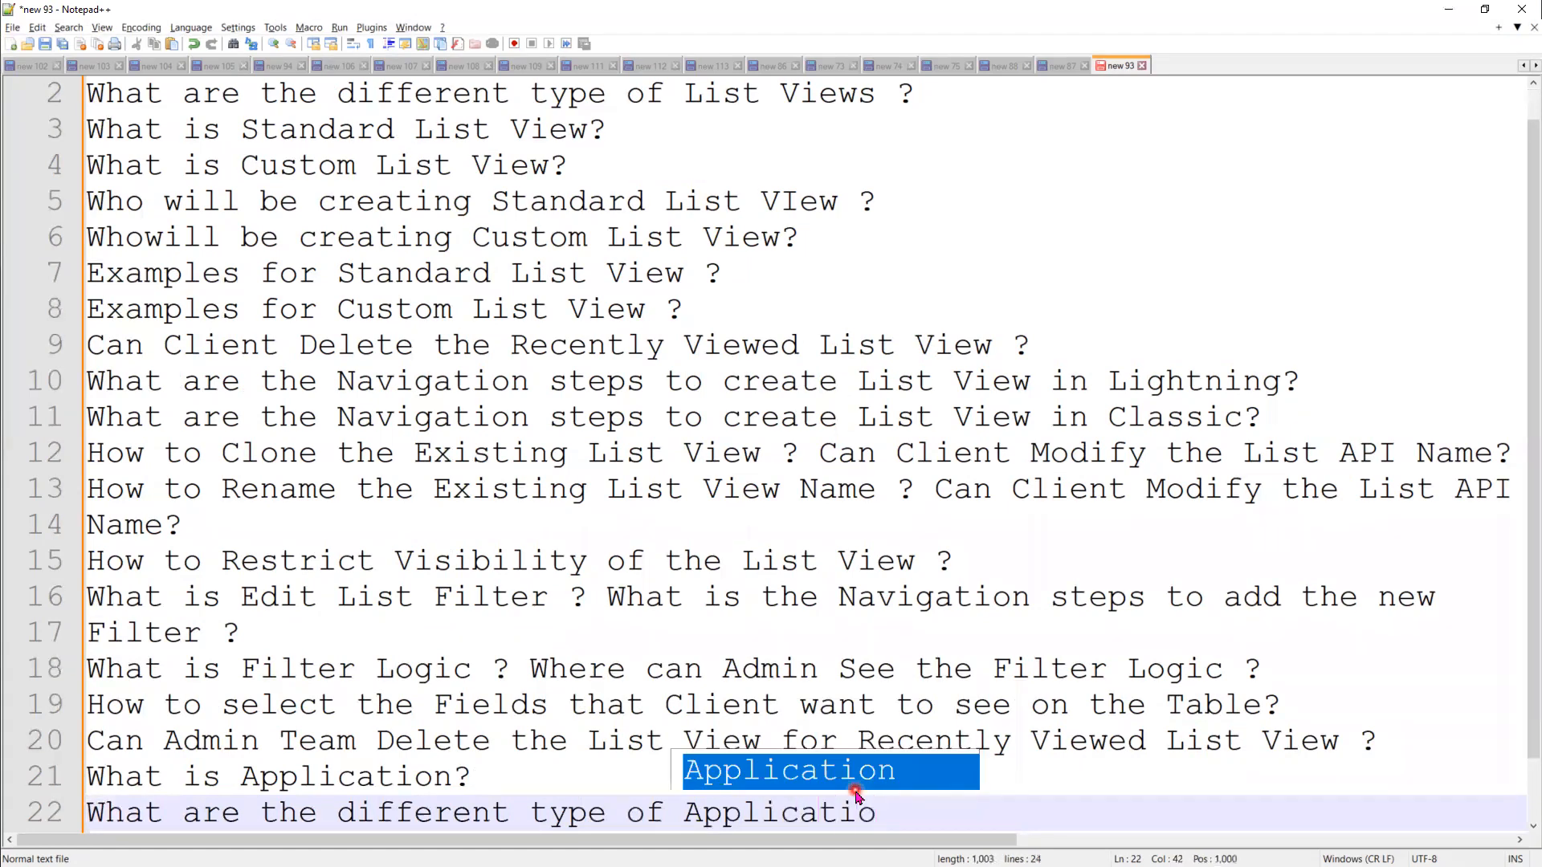
{"action": "type", "text": "s"}
{"action": "type", "text": "ns"}
{"action": "type", "text": "?"}
{"action": "key", "text": "Return"}
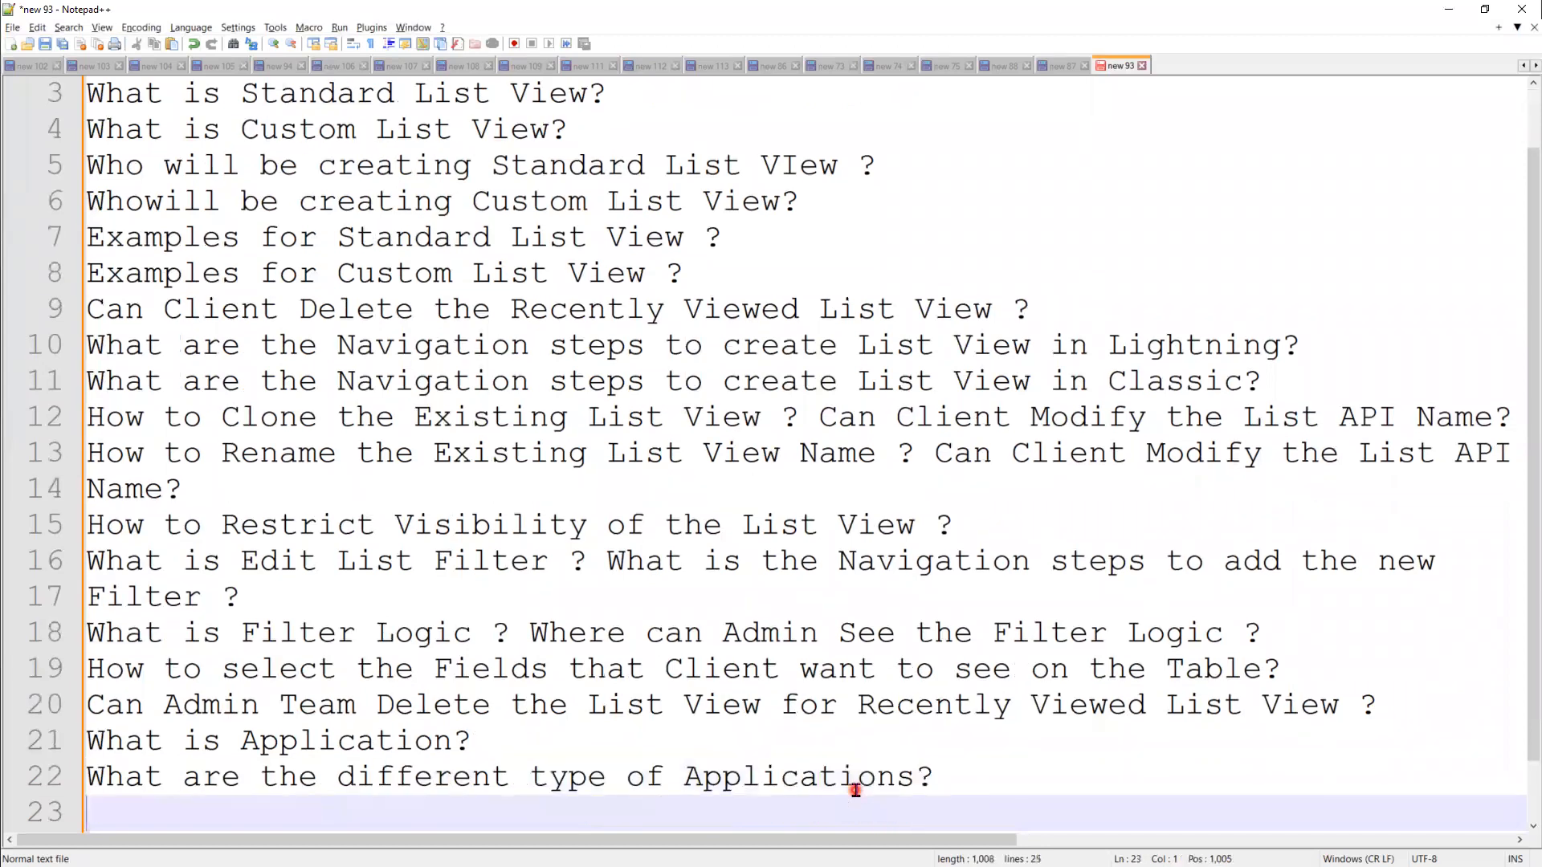
Step: Add lines 23–24 on Standard and Custom Application, dropping 'the' from line 23
{"action": "type", "text": "What is the Standard Application ?"}
{"action": "key", "text": "Return"}
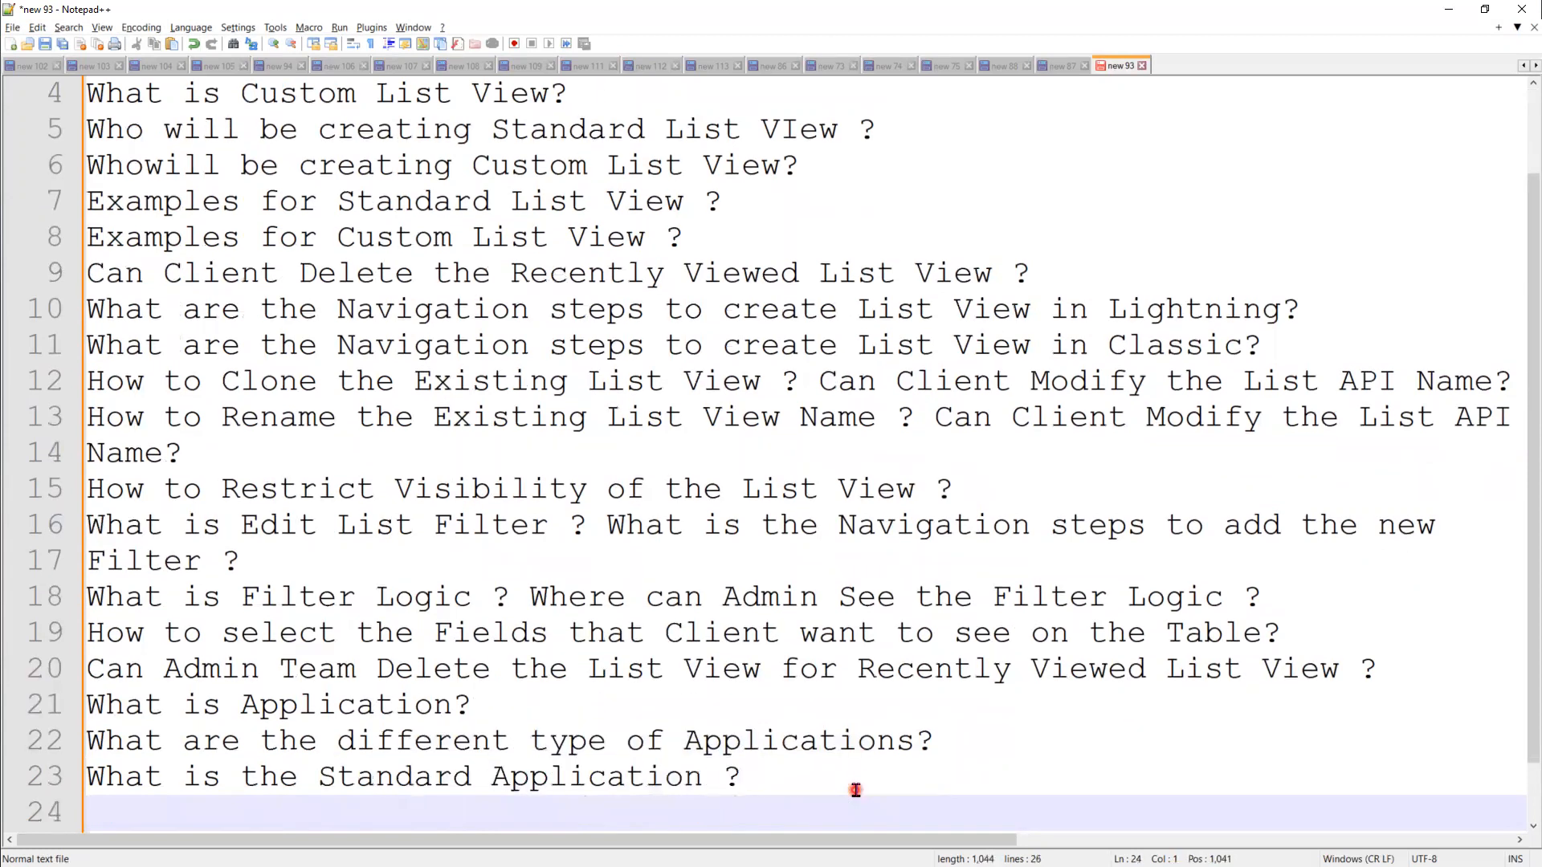
{"action": "type", "text": "What is C"}
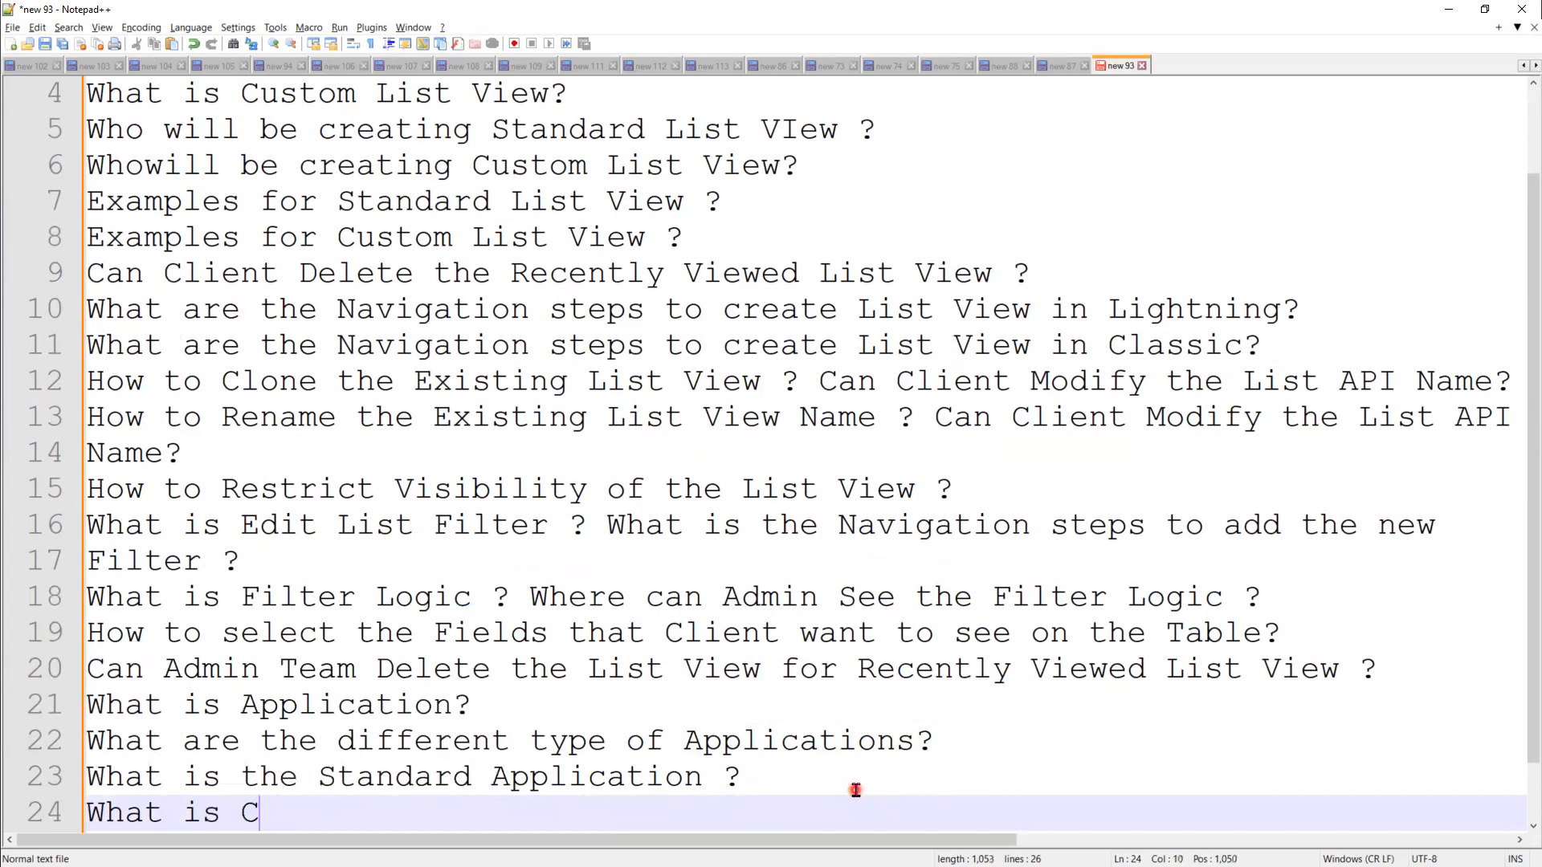
{"action": "type", "text": "ustom Ap"}
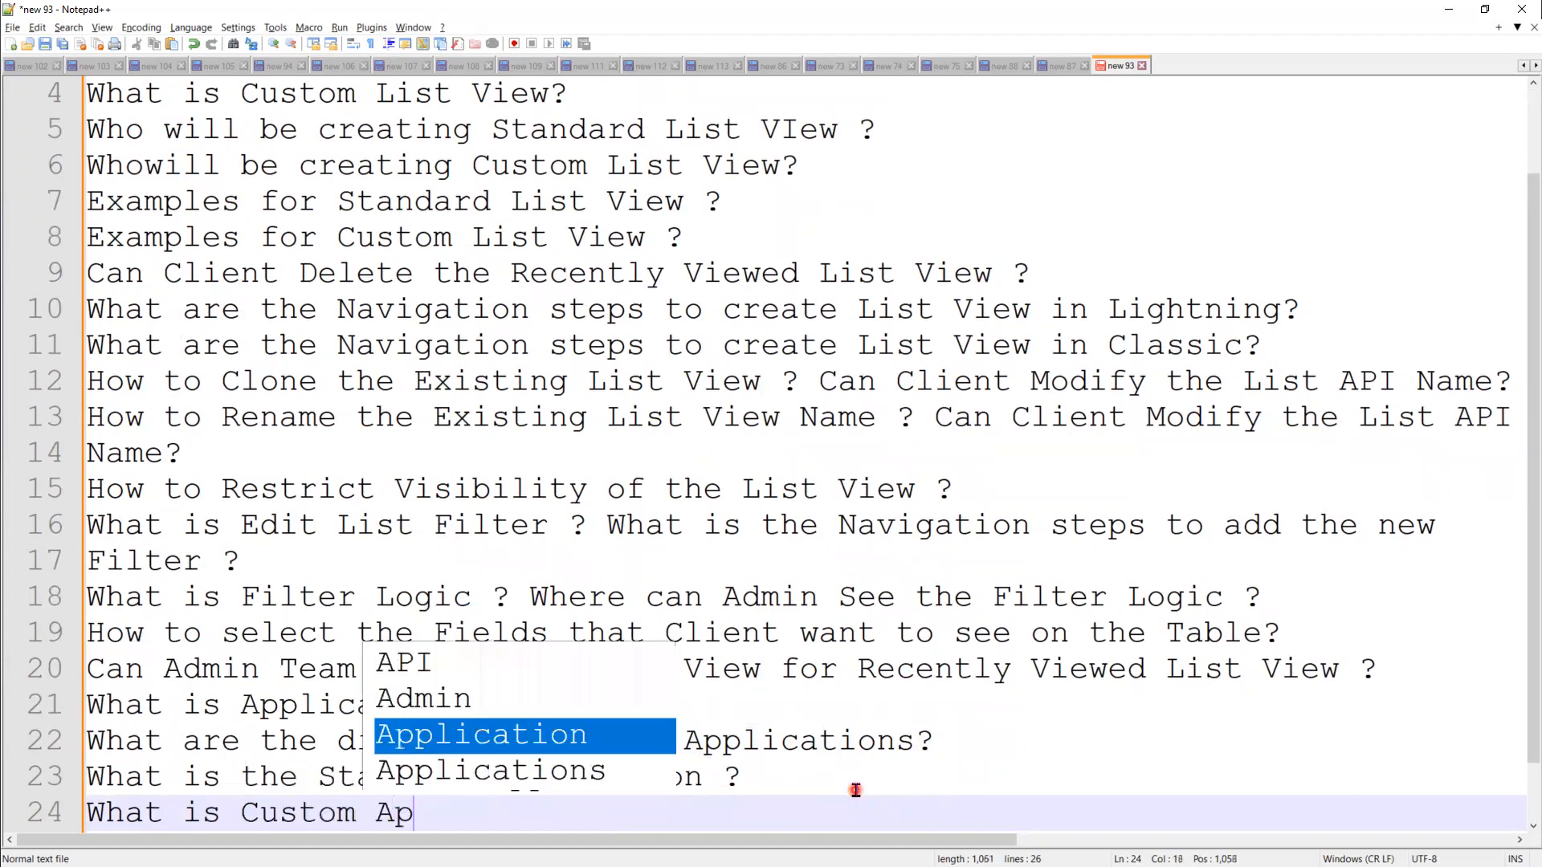
{"action": "type", "text": "pliation"}
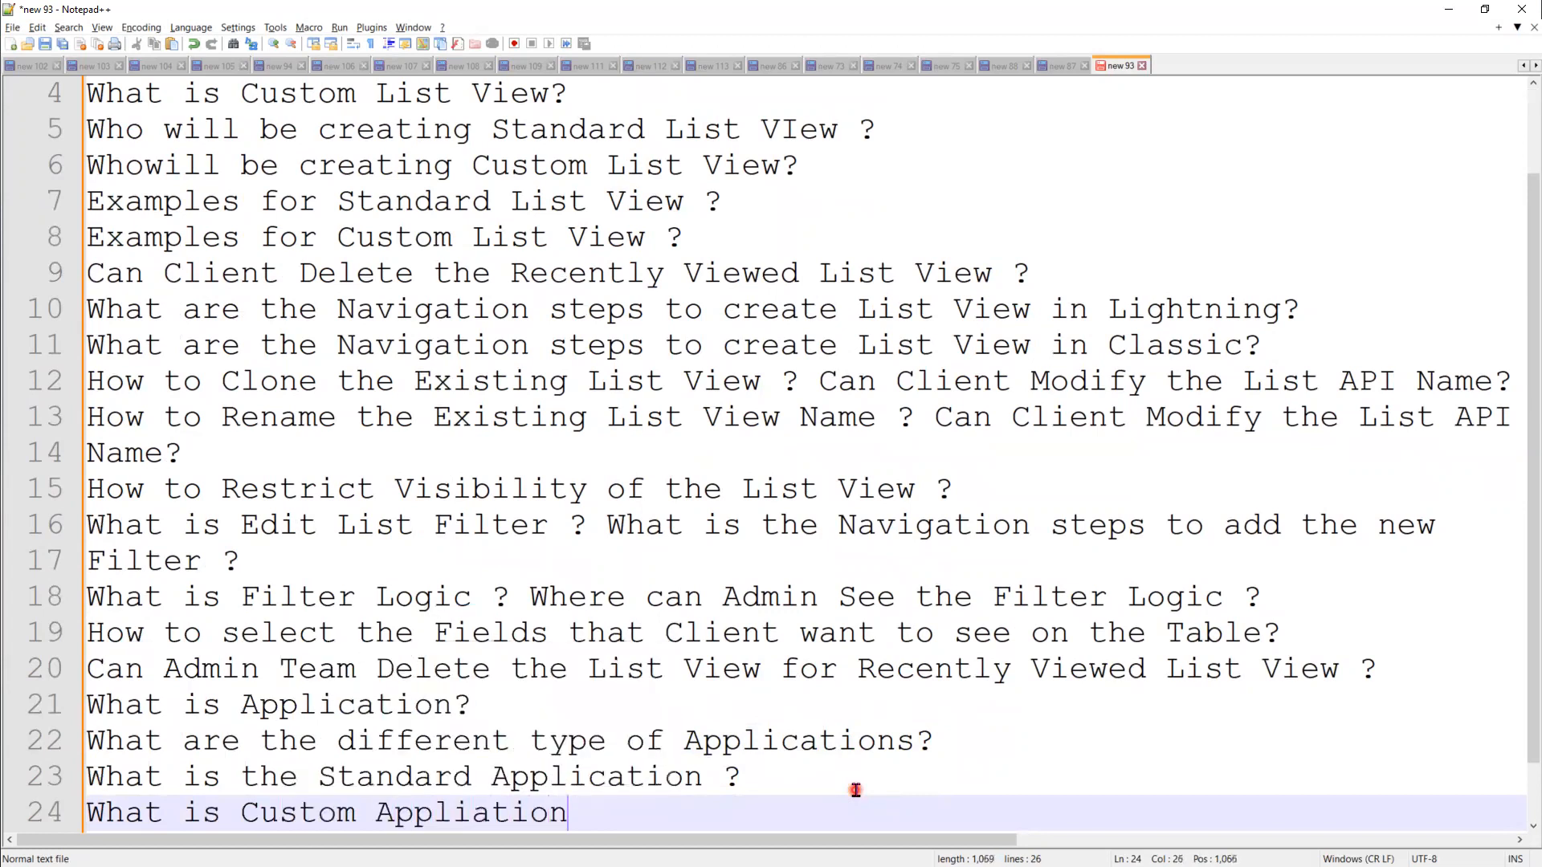
{"action": "double_click", "coordinate": [262, 778]}
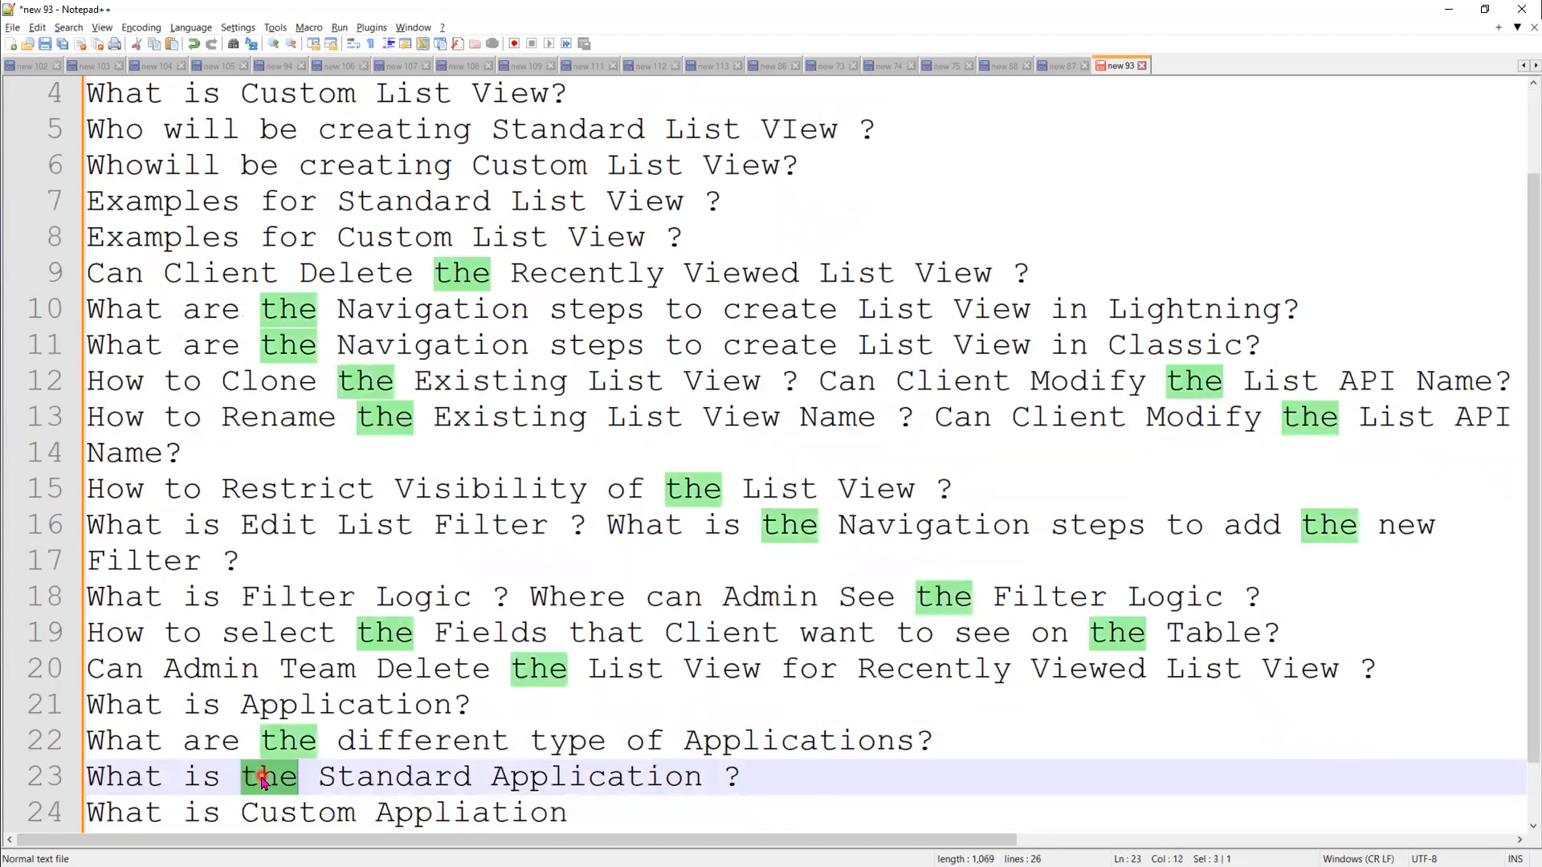
{"action": "key", "text": "BackSpace"}
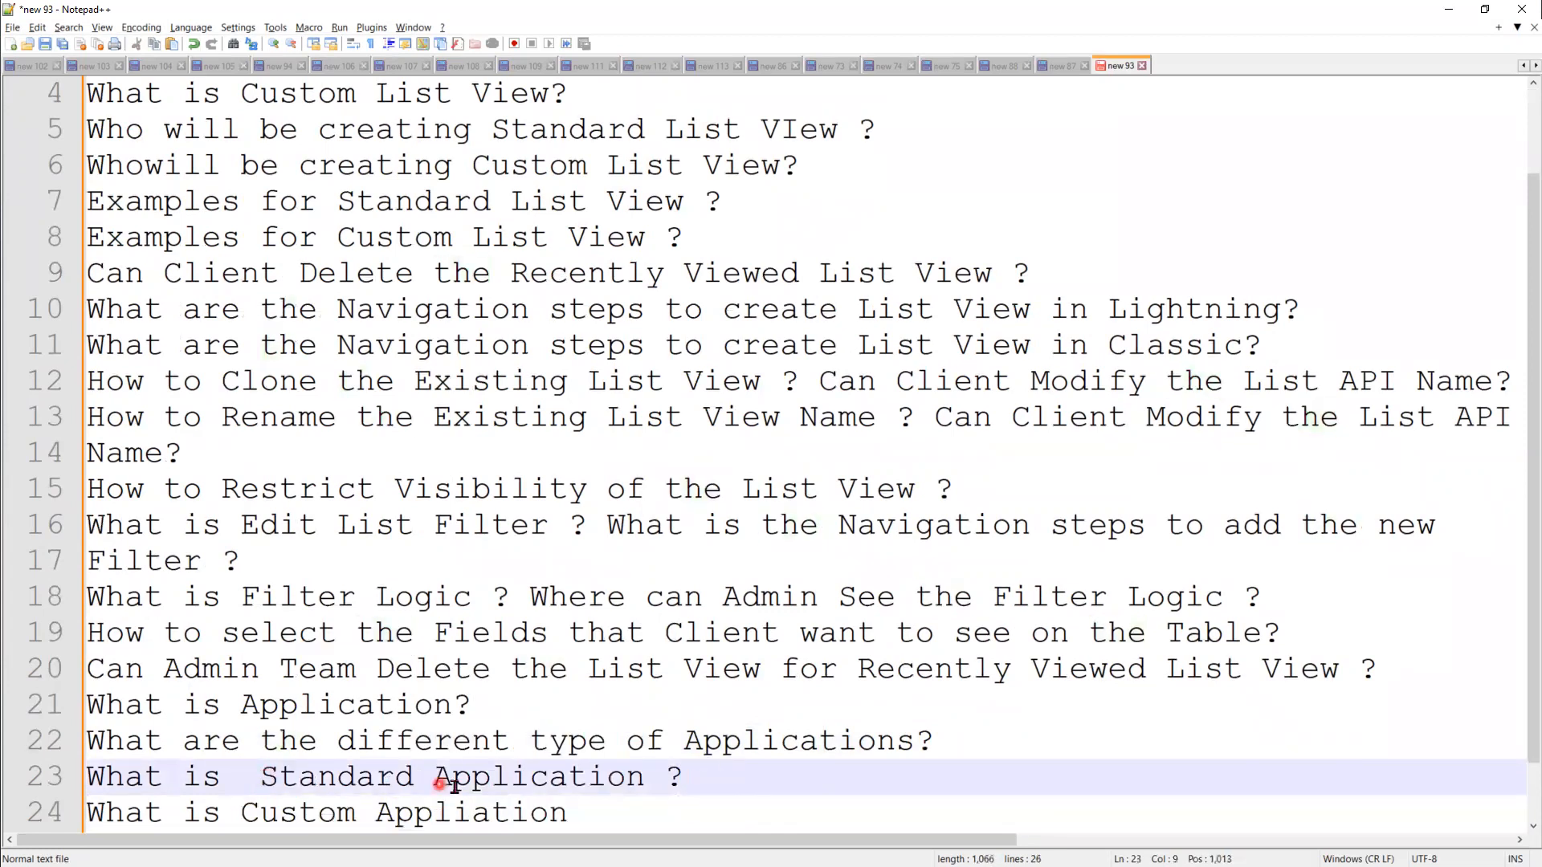
{"action": "key", "text": "BackSpace"}
{"action": "left_click", "coordinate": [602, 813]}
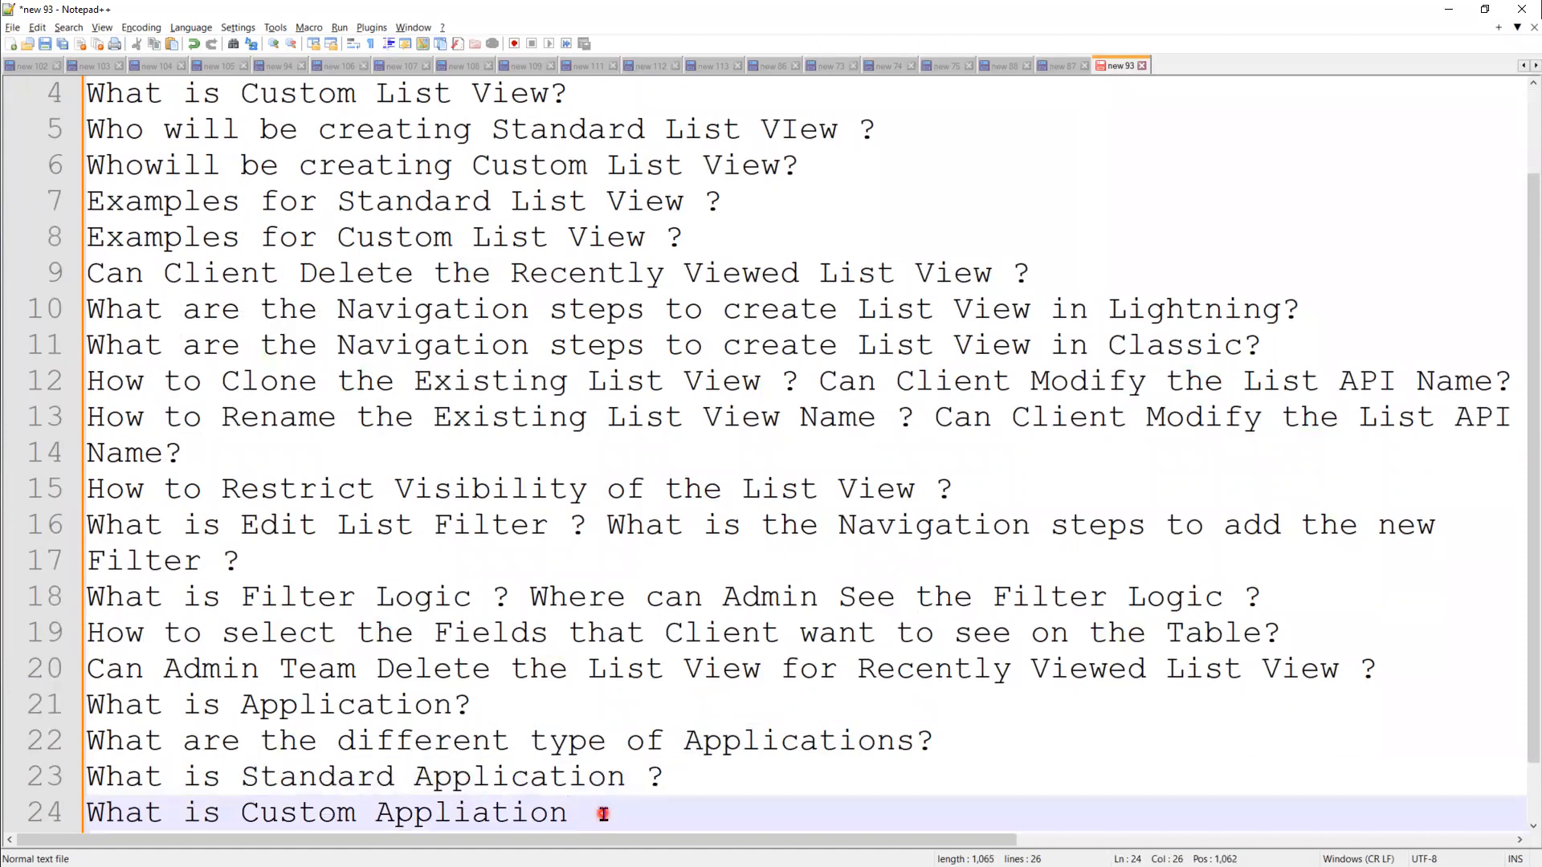
{"action": "type", "text": "?"}
{"action": "key", "text": "Return"}
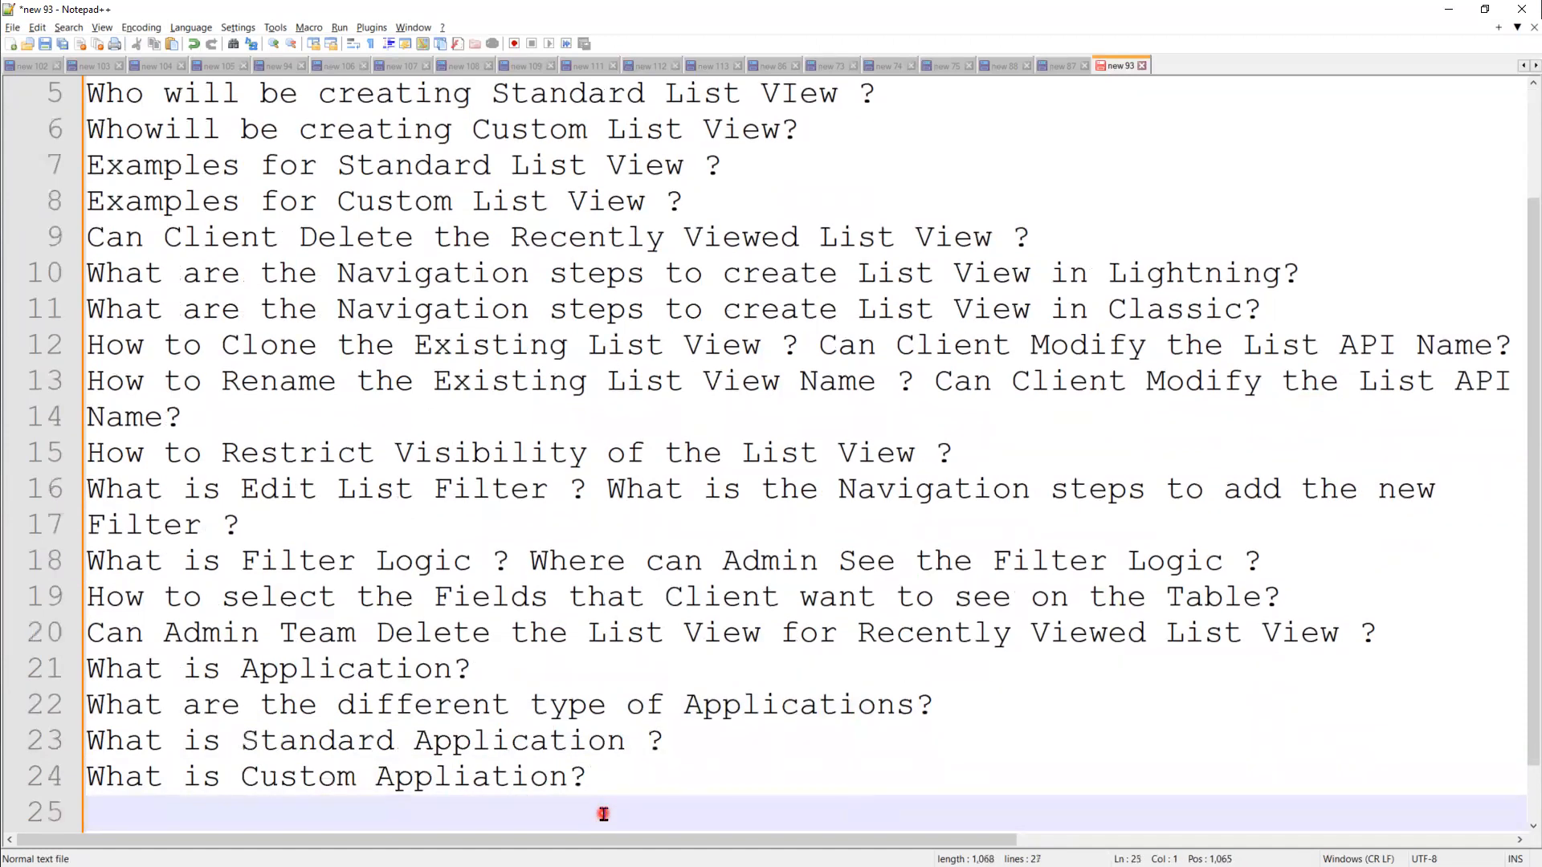
Step: Add 'Examples for Custom Applications?' and 'Examples for Standard Application ?' as lines 25–26
{"action": "type", "text": "Ex"}
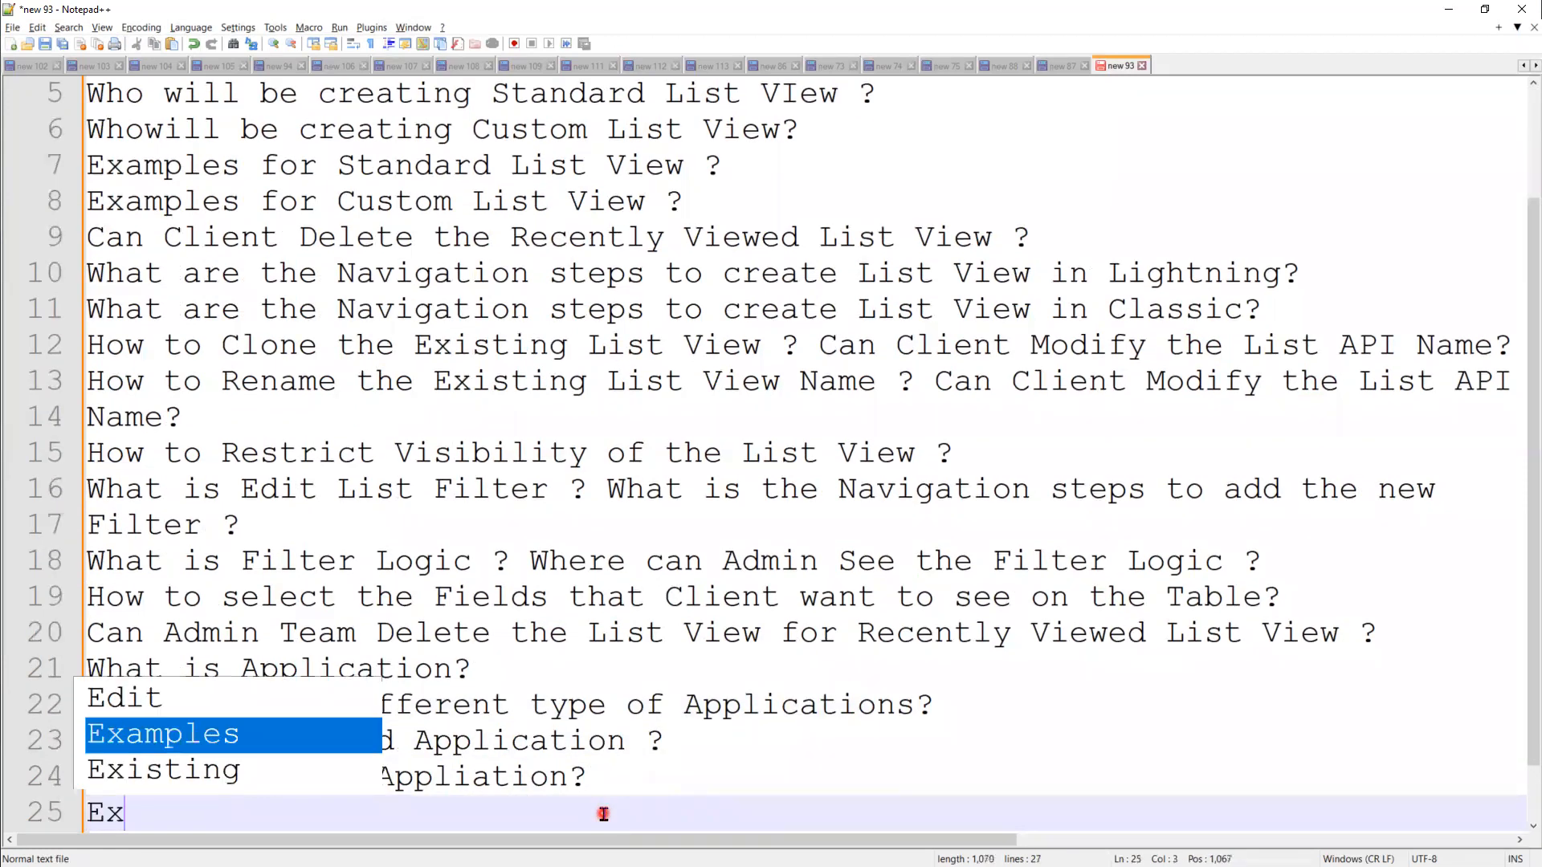
{"action": "type", "text": "amples for"}
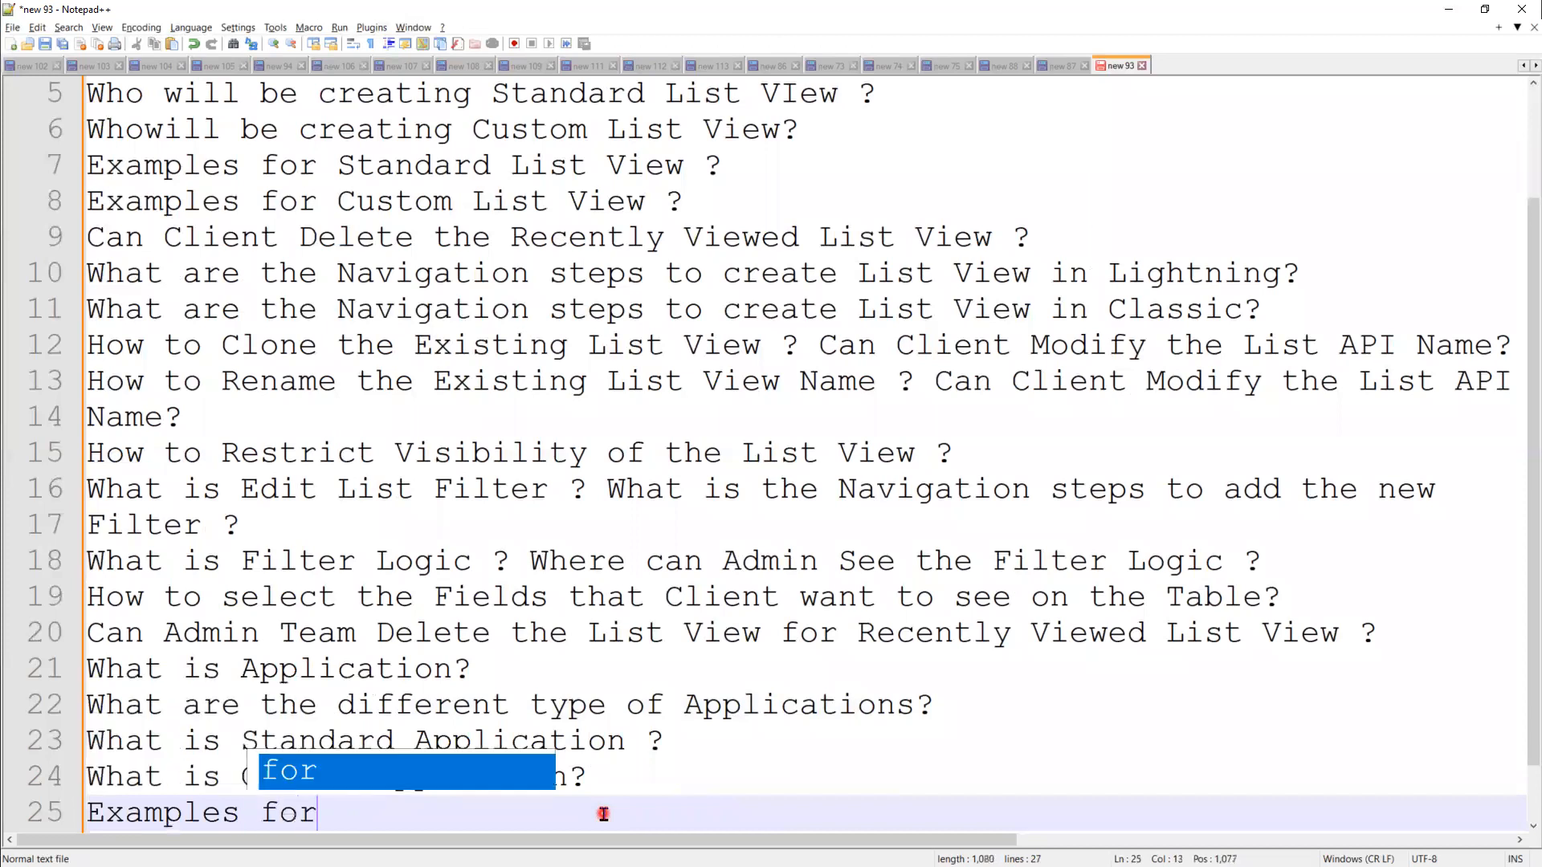
{"action": "type", "text": " Custom "}
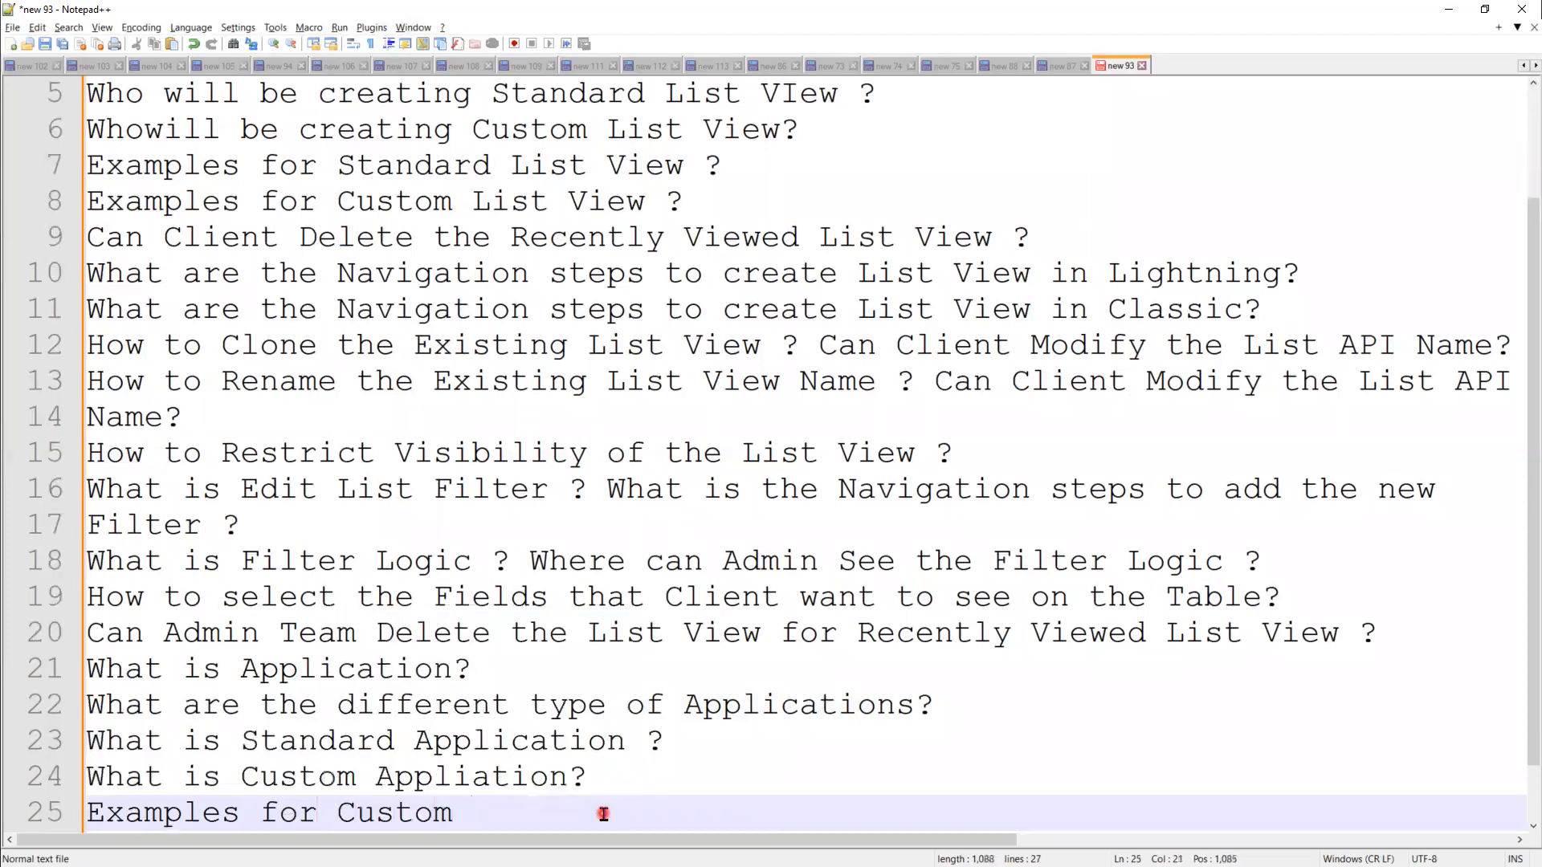
{"action": "type", "text": "Applications?"}
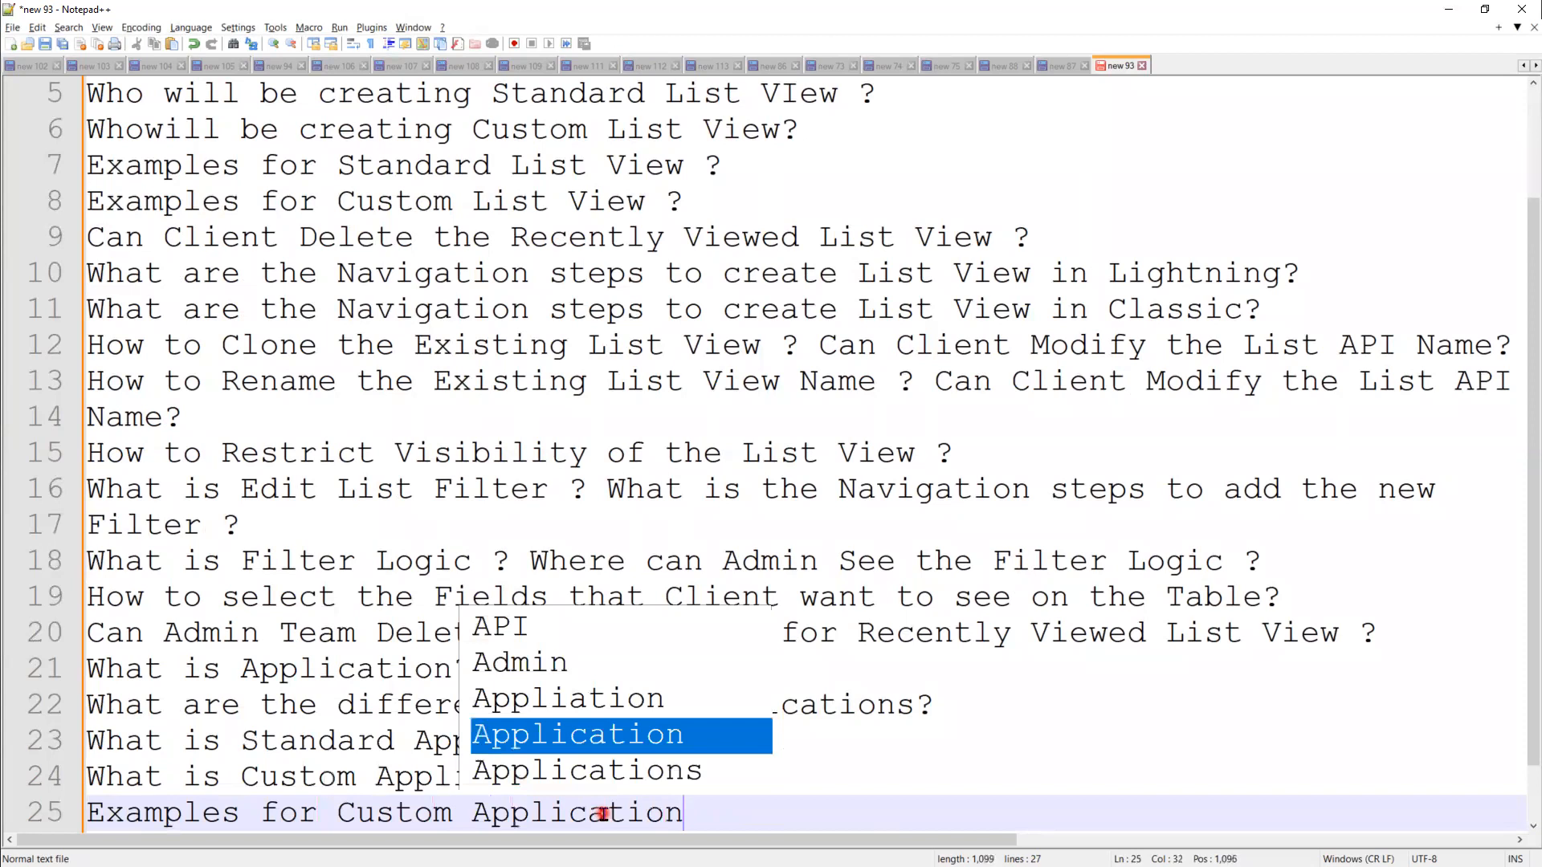
{"action": "key", "text": "Return"}
{"action": "type", "text": "Examples for Standar"}
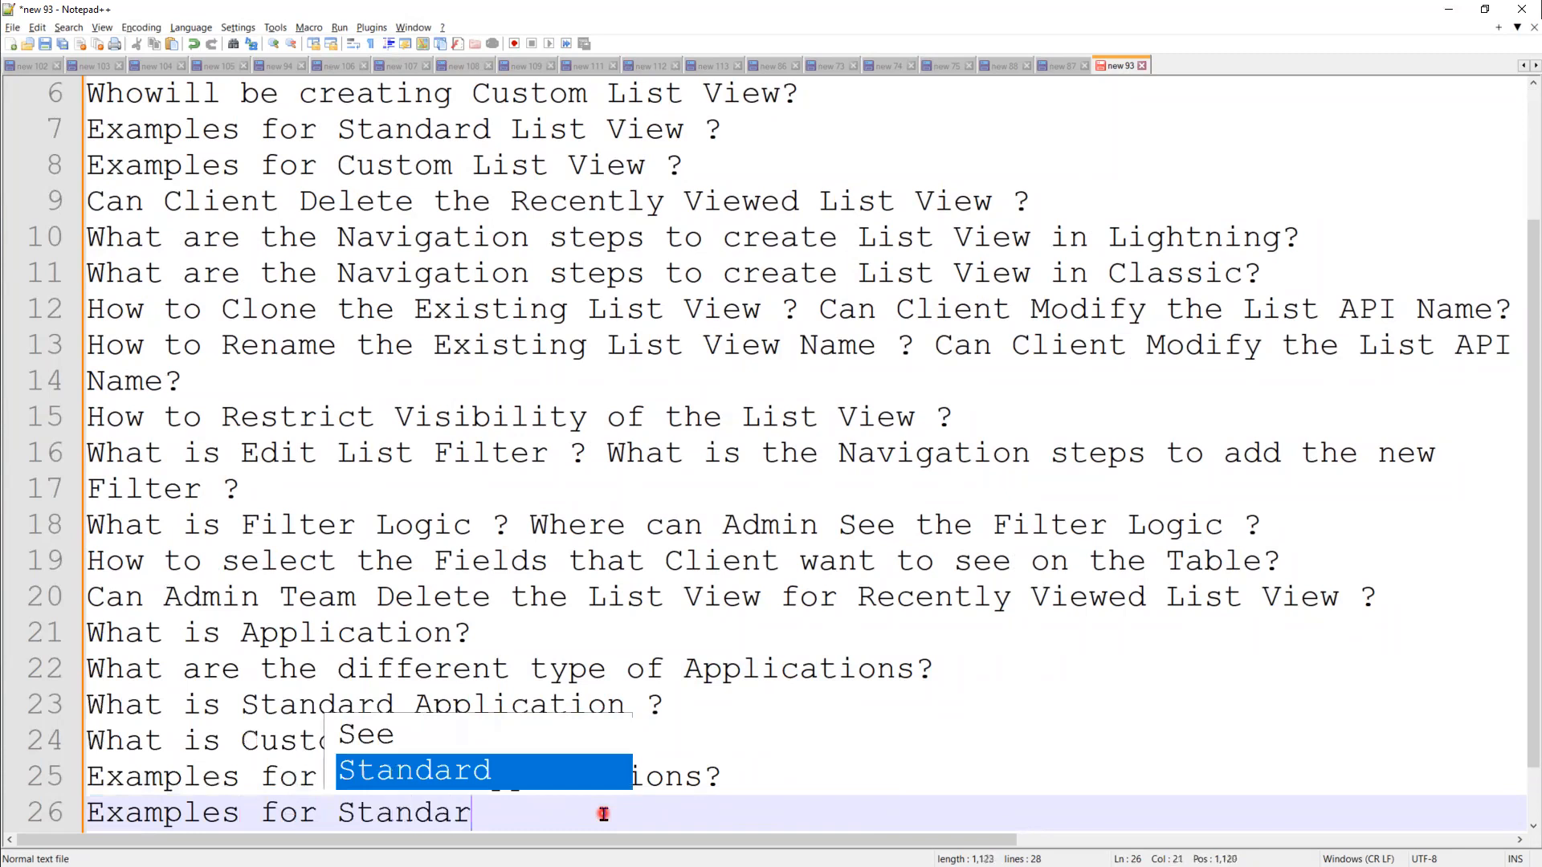
{"action": "type", "text": "d A"}
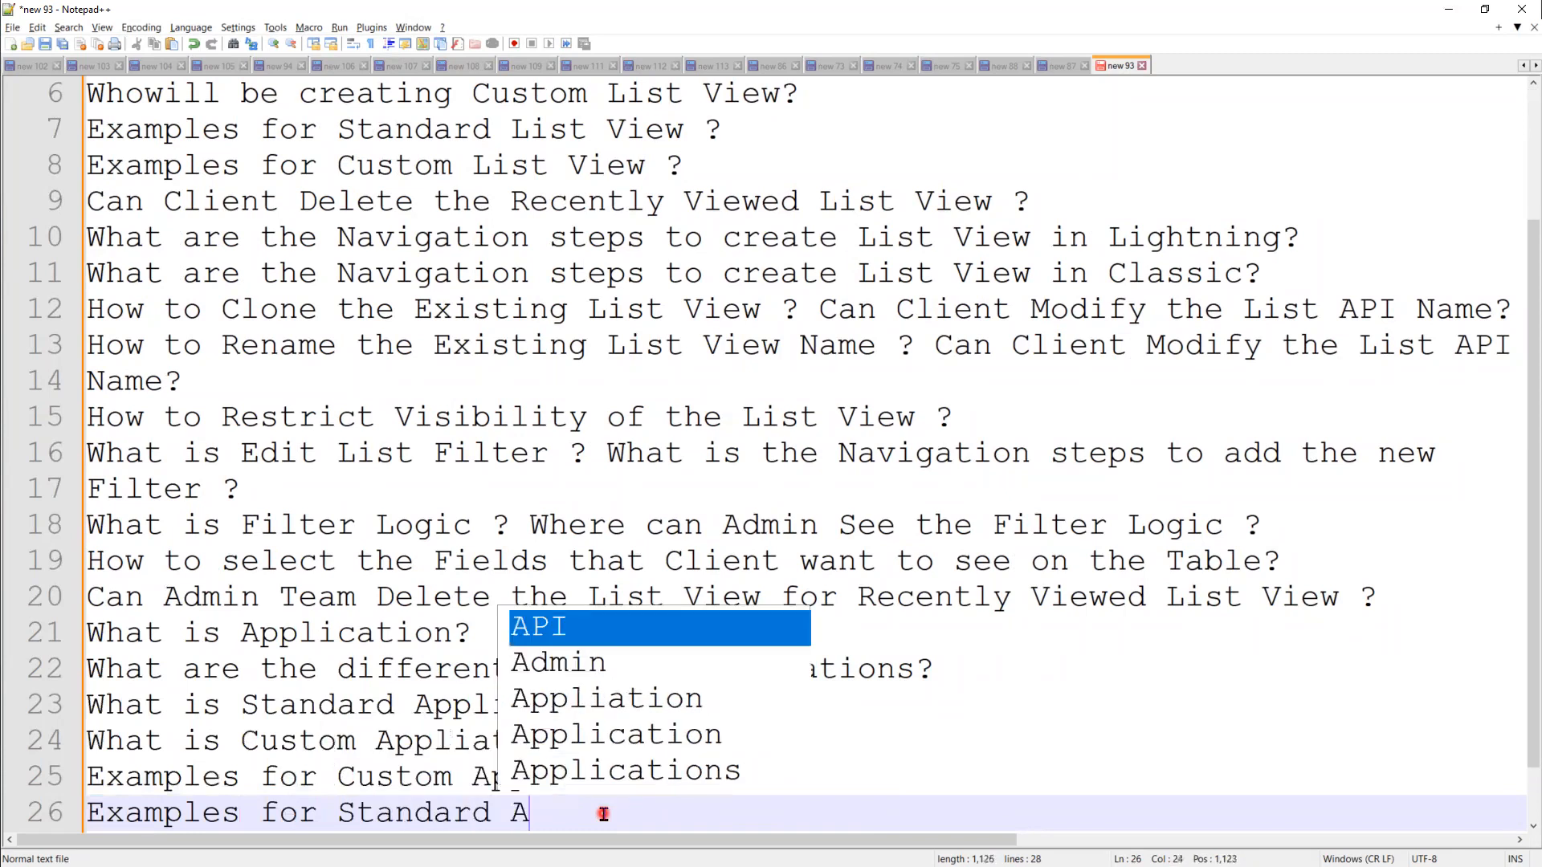
{"action": "type", "text": "pplication "}
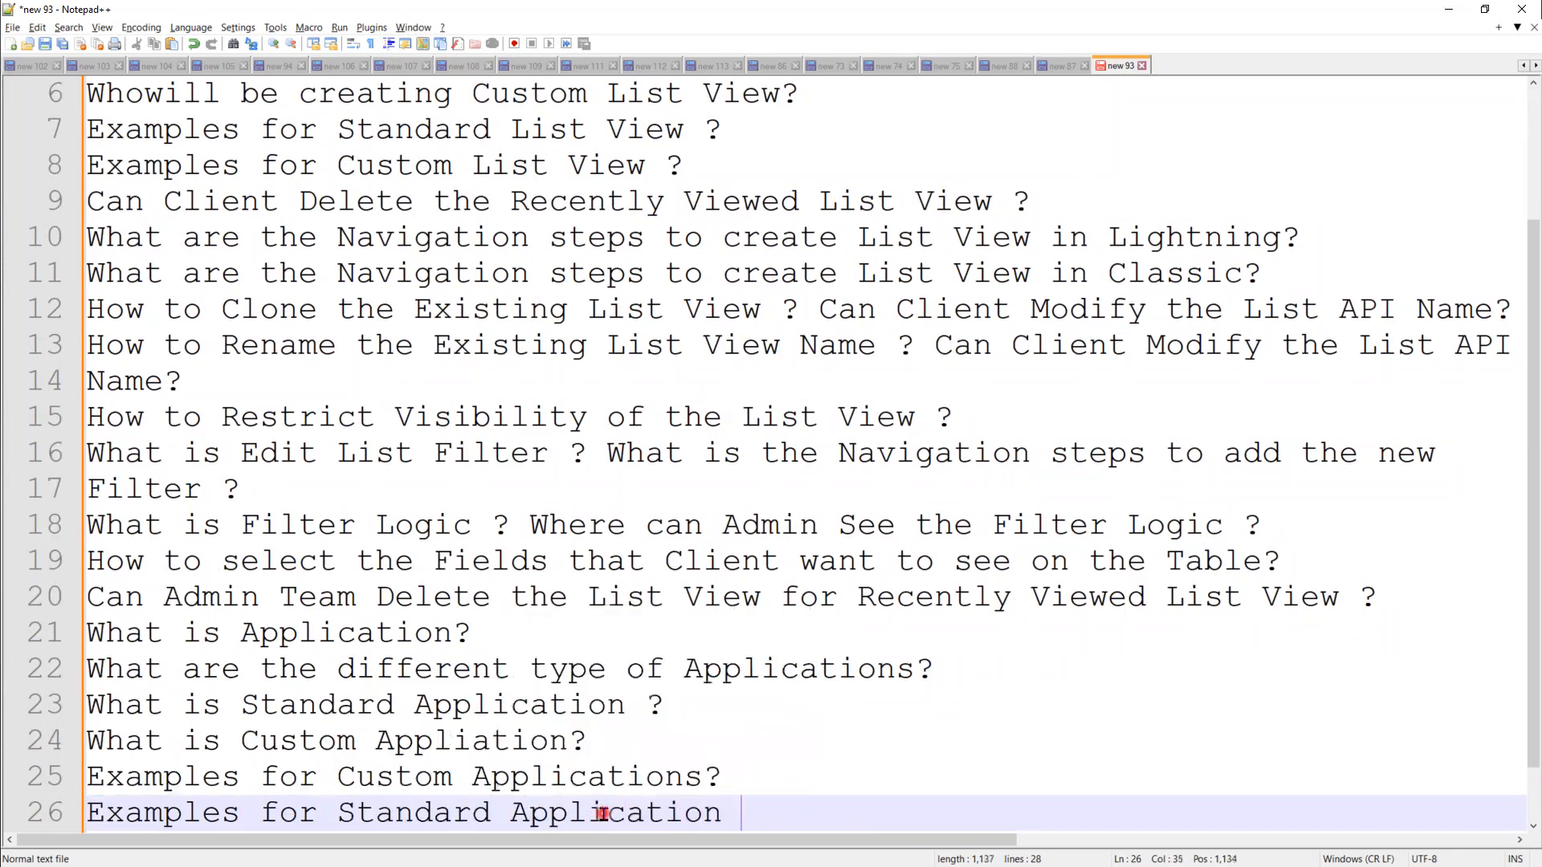
{"action": "type", "text": "?"}
{"action": "key", "text": "Return"}
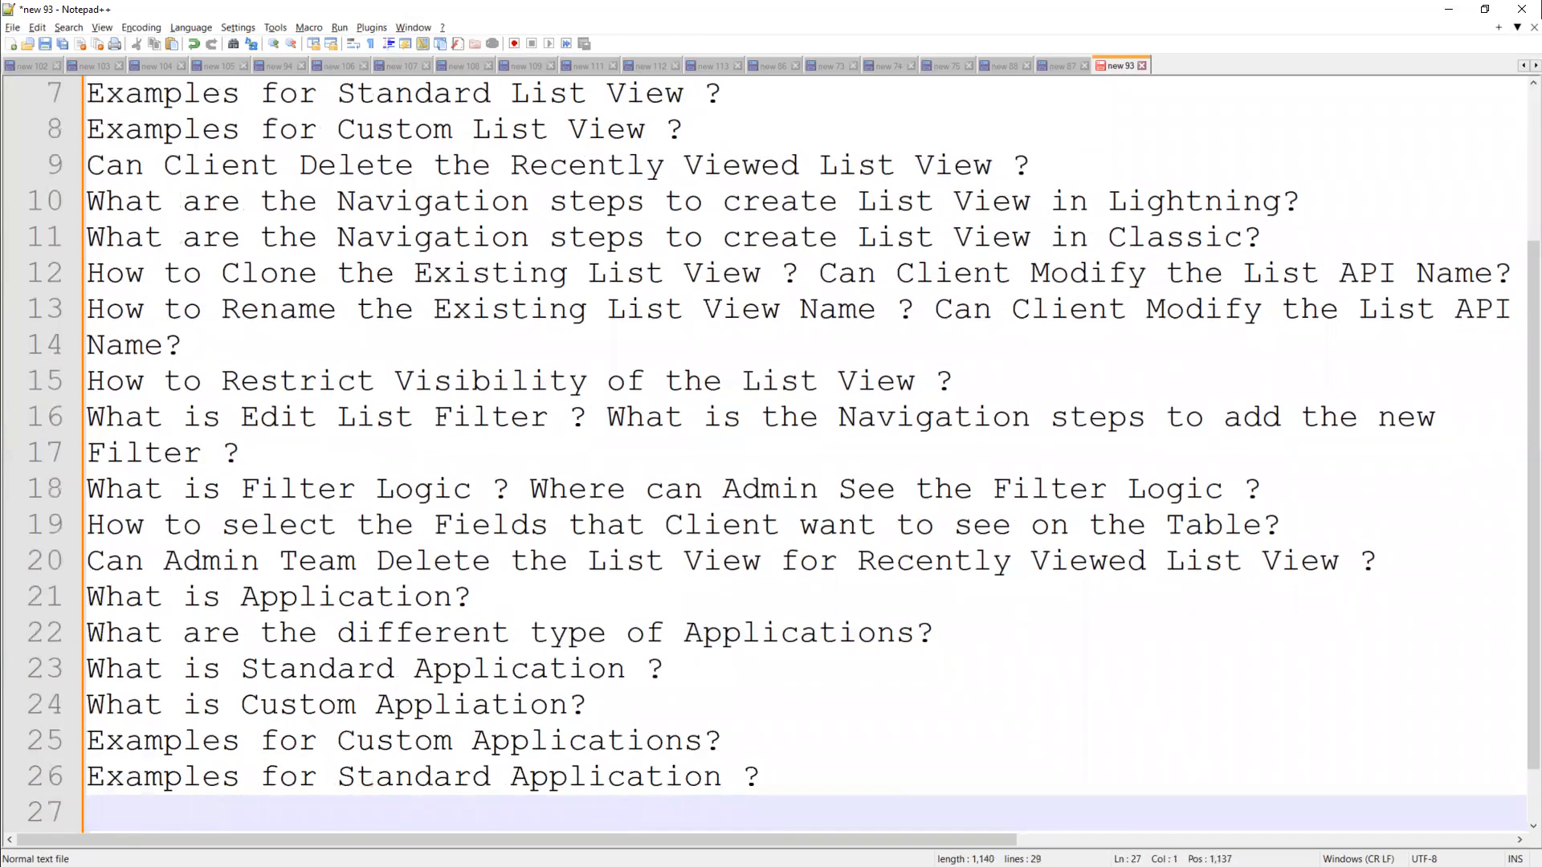
Step: Type line 27 on Application Governor limits and line 28 asking why Salesforce has Governor Limits
{"action": "type", "text": "What are the "}
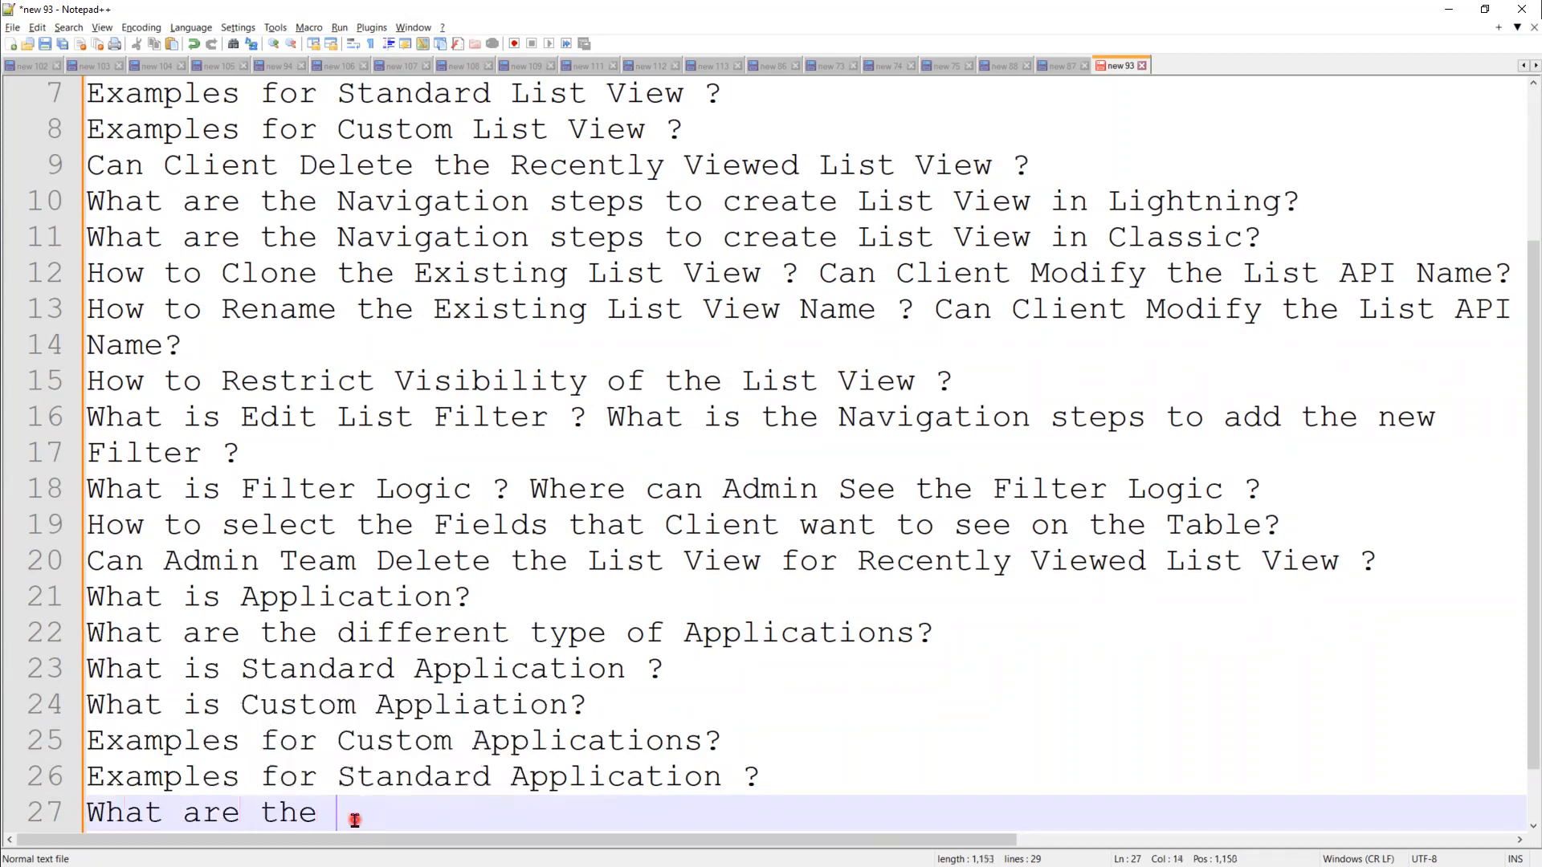
{"action": "type", "text": "Governor limits on A"}
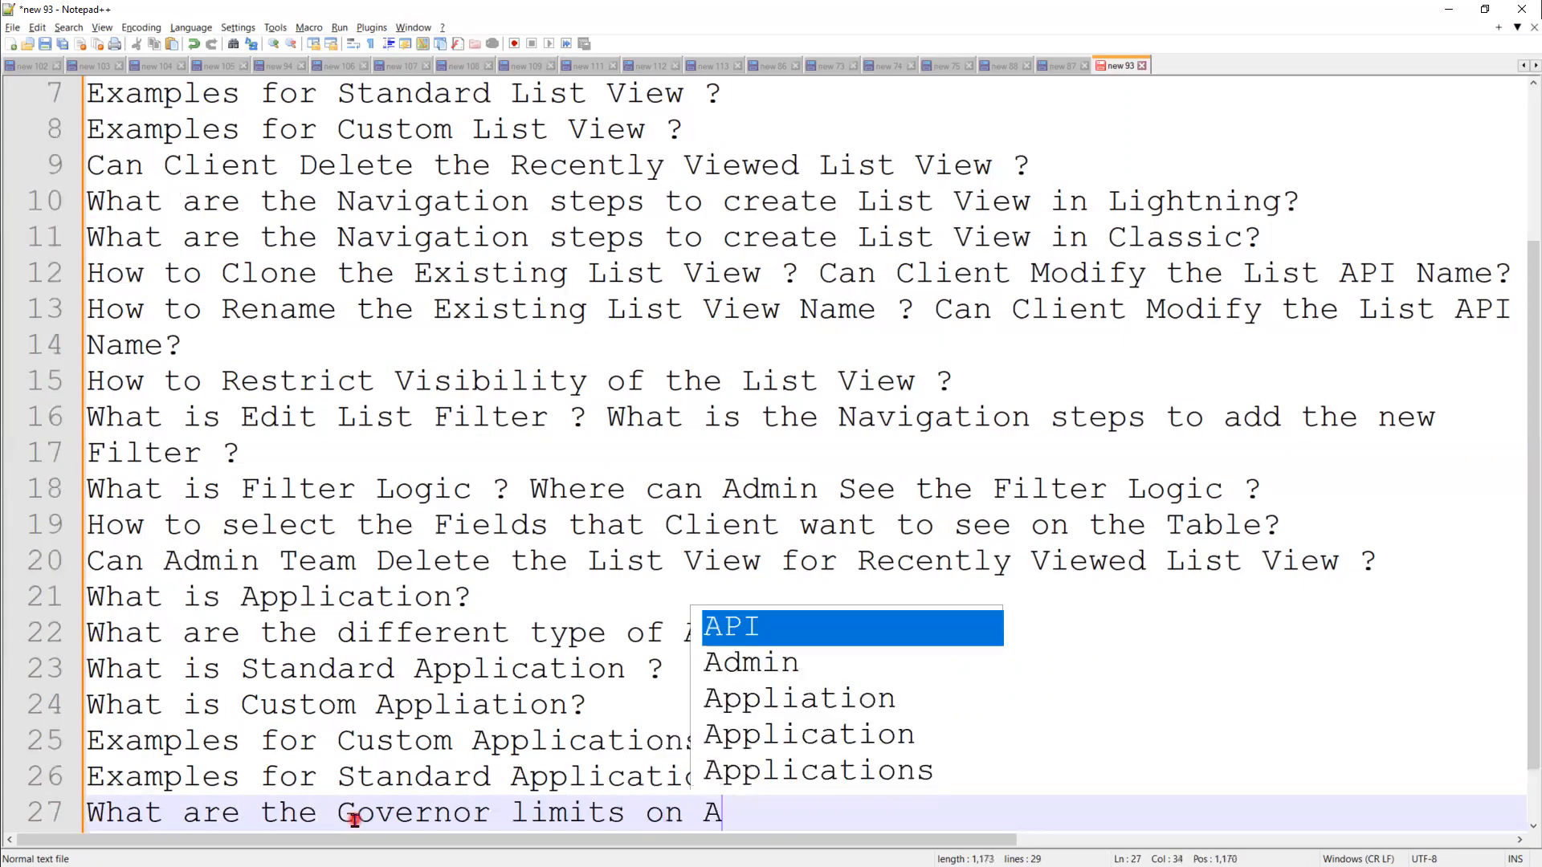
{"action": "type", "text": "pplication"}
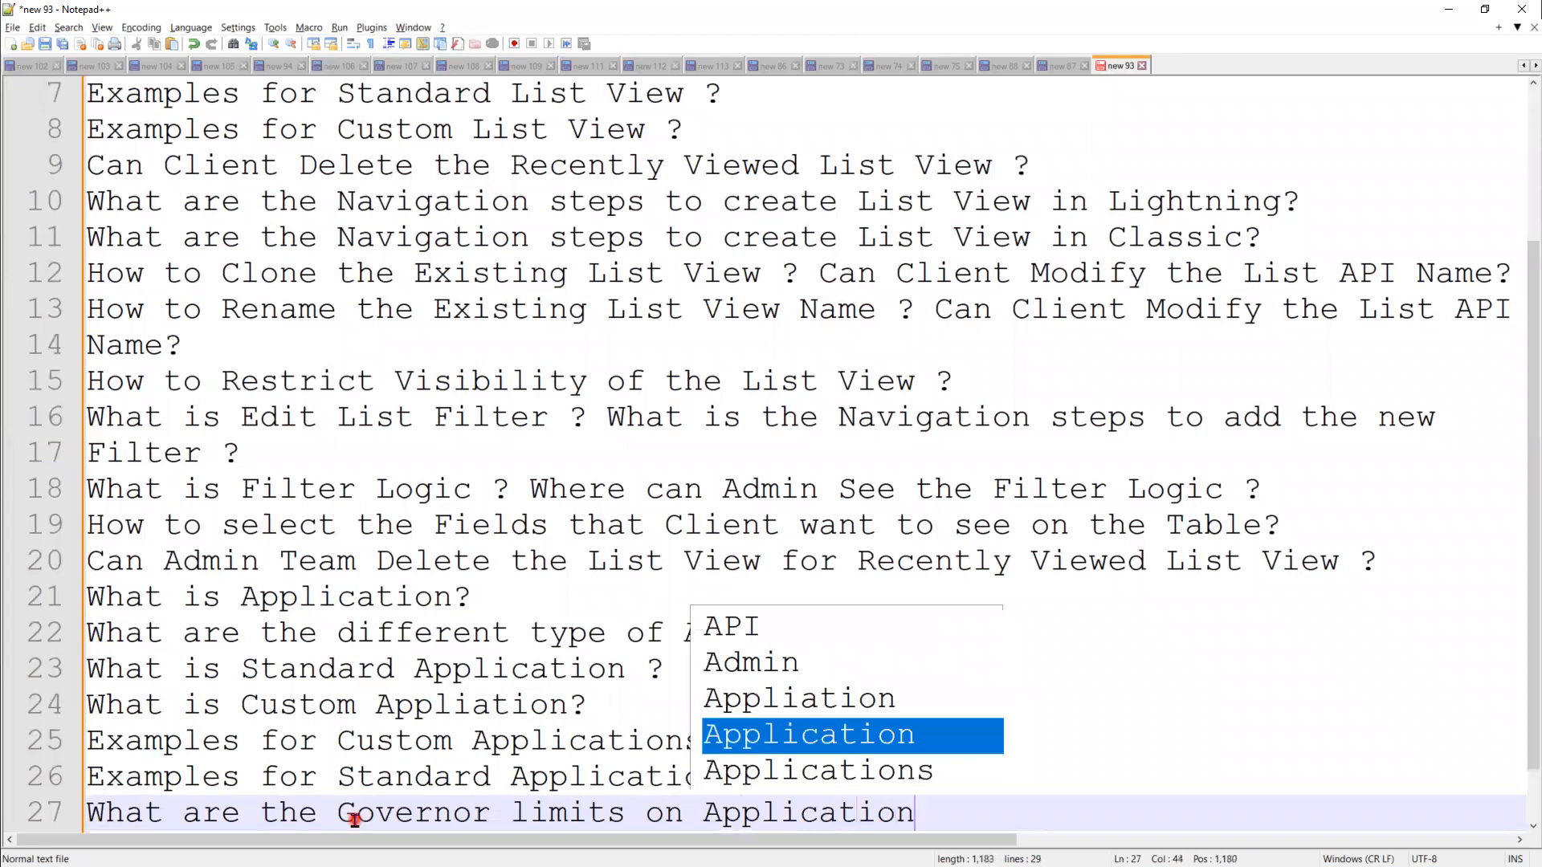
{"action": "type", "text": "?"}
{"action": "key", "text": "Return"}
{"action": "type", "text": "Why s"}
{"action": "key", "text": "BackSpace"}
{"action": "type", "text": "do"}
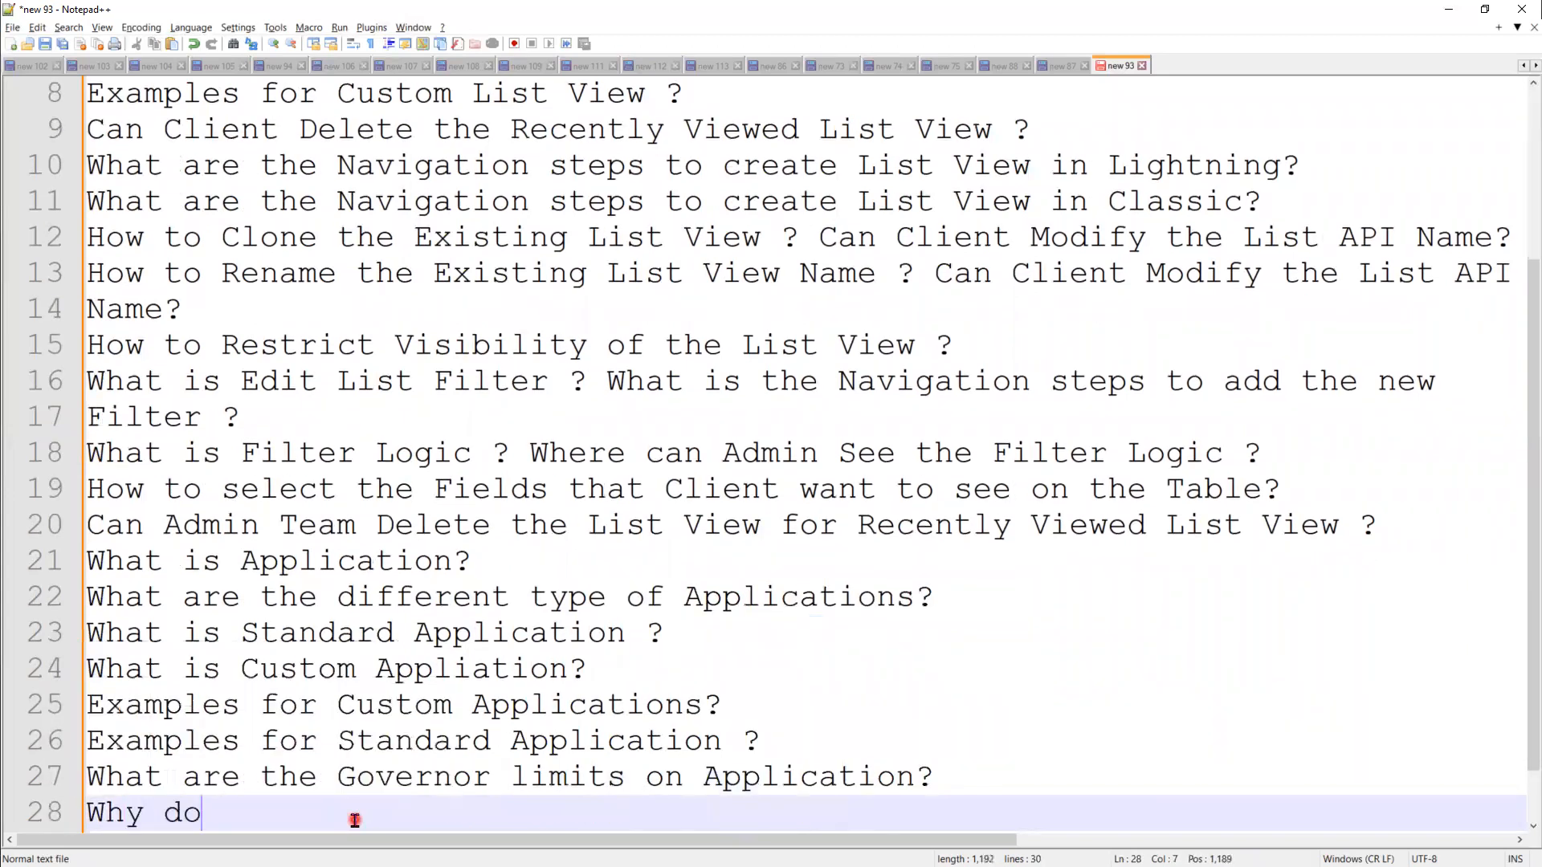
{"action": "type", "text": " we habe"}
{"action": "key", "text": "BackSpace"}
{"action": "key", "text": "BackSpace"}
{"action": "key", "text": "BackSpace"}
{"action": "key", "text": "BackSpace"}
{"action": "key", "text": "BackSpace"}
{"action": "key", "text": "BackSpace"}
{"action": "type", "text": "es Salesf"}
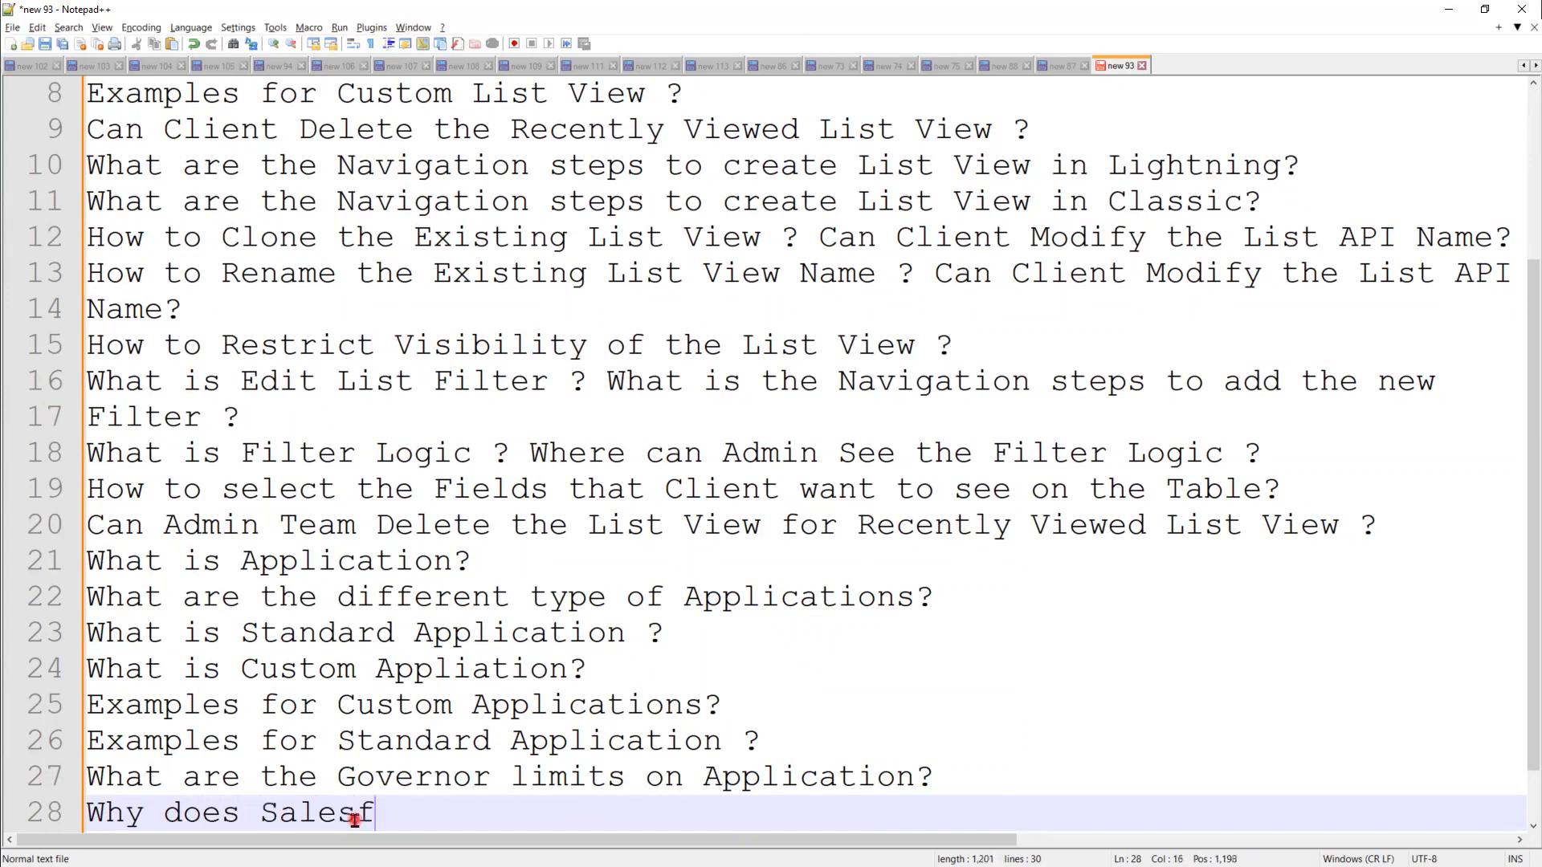
{"action": "type", "text": "orce has Gver"}
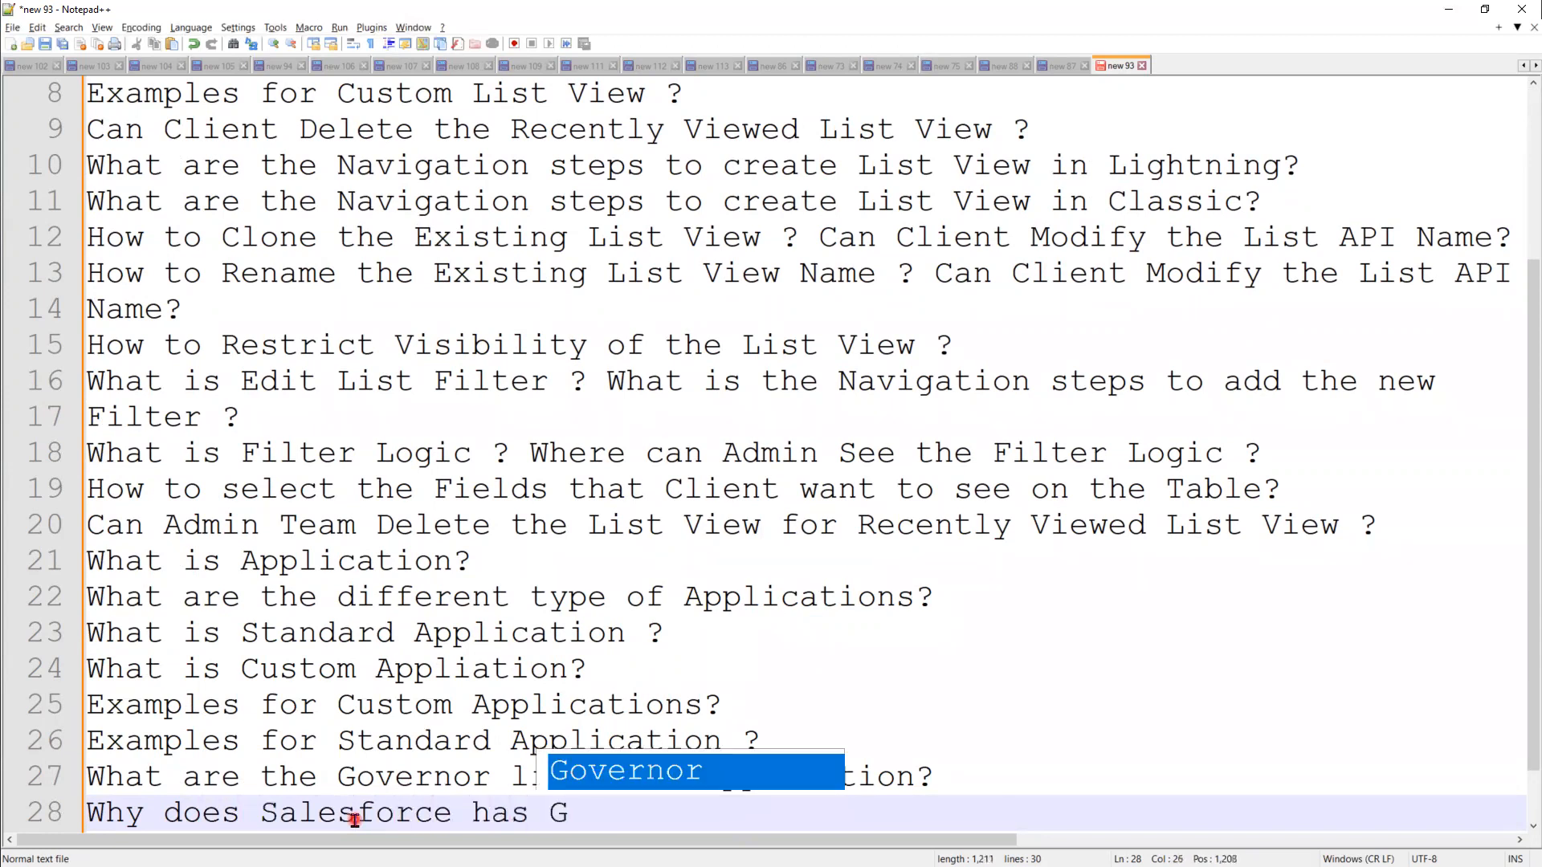
{"action": "key", "text": "BackSpace"}
{"action": "key", "text": "BackSpace"}
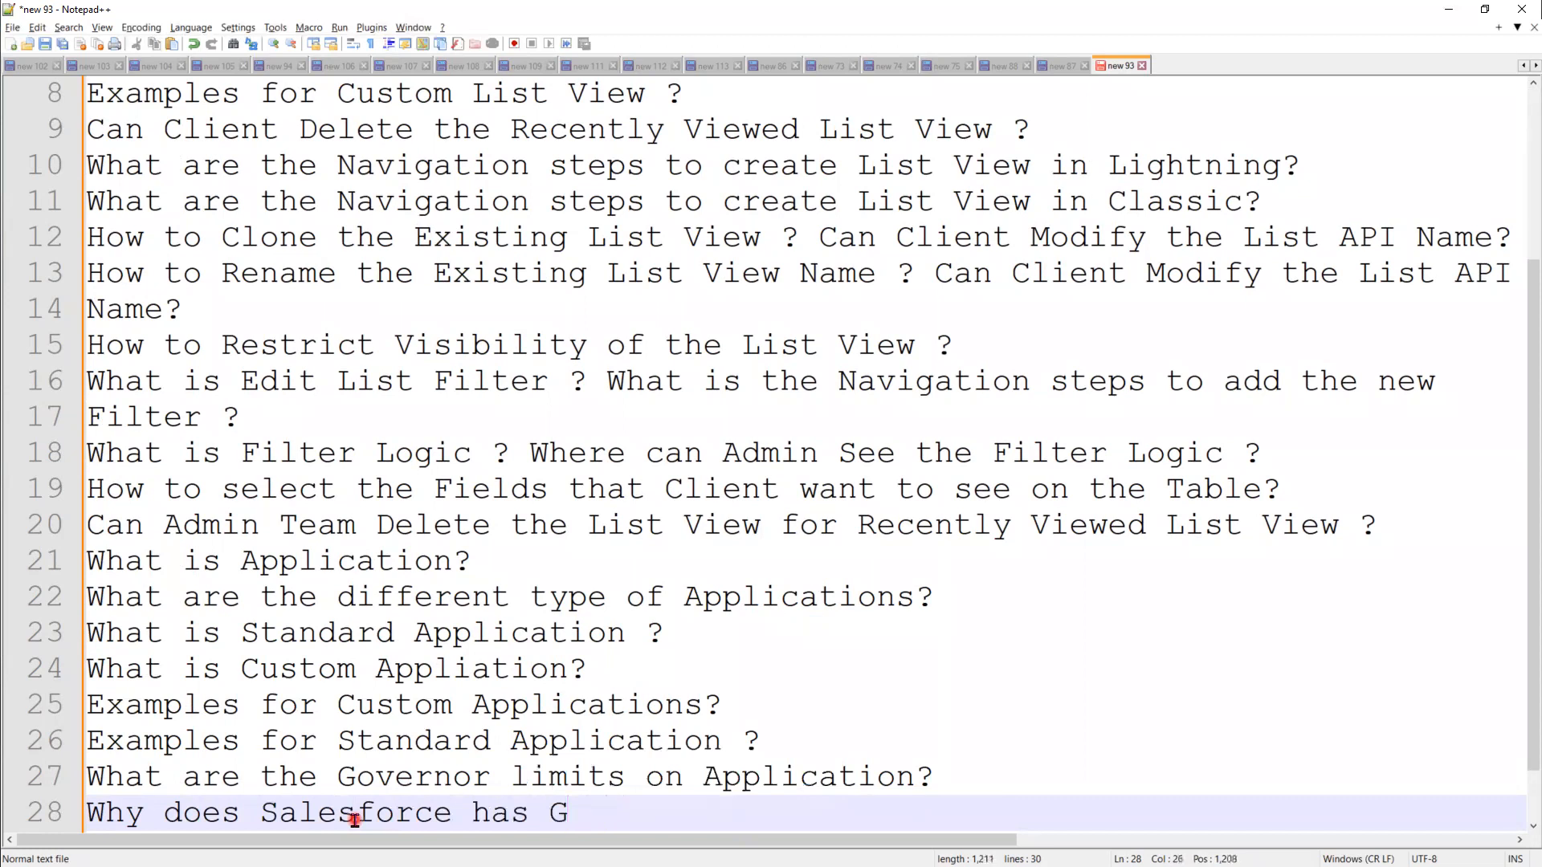
{"action": "type", "text": "ov"}
{"action": "key", "text": "Return"}
{"action": "type", "text": "Limits "}
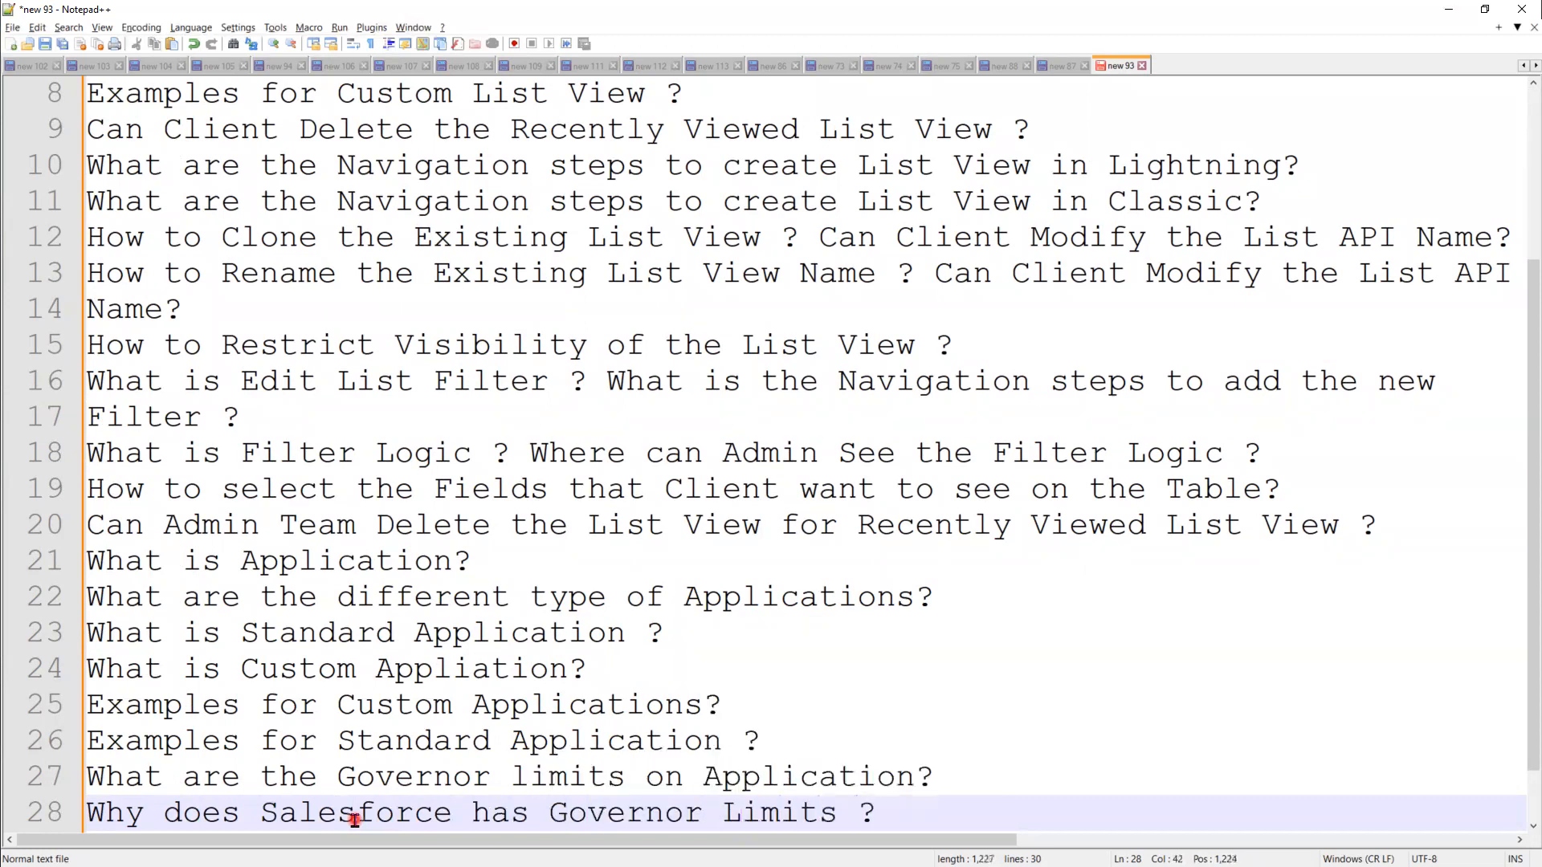
{"action": "type", "text": "?"}
{"action": "key", "text": "Return"}
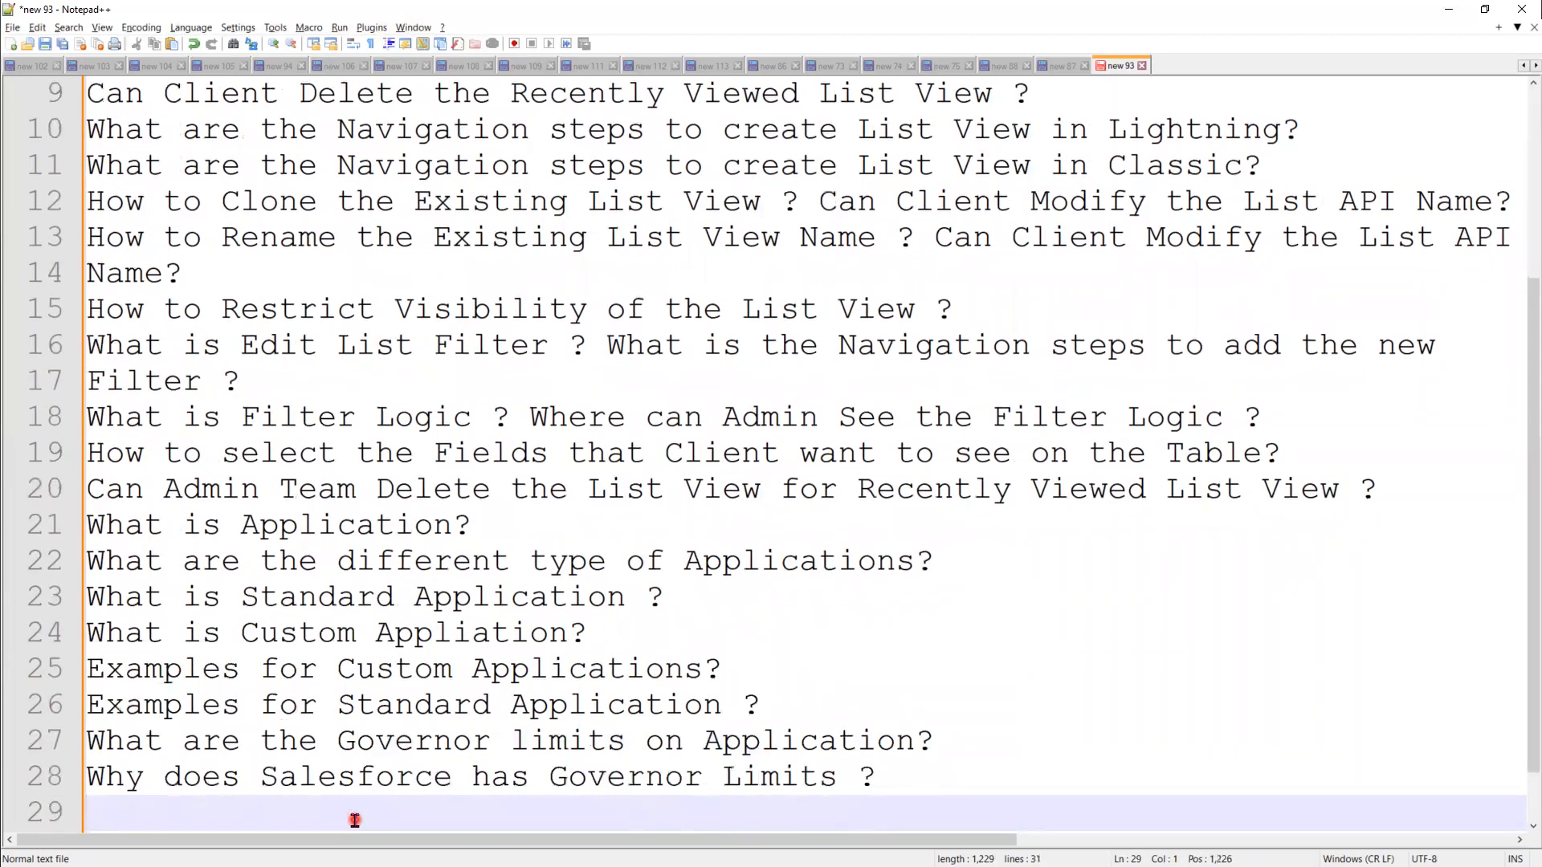
Step: Add line 29 asking the difference between Lightning and Classic for List View
{"action": "type", "text": "What is the Dif"}
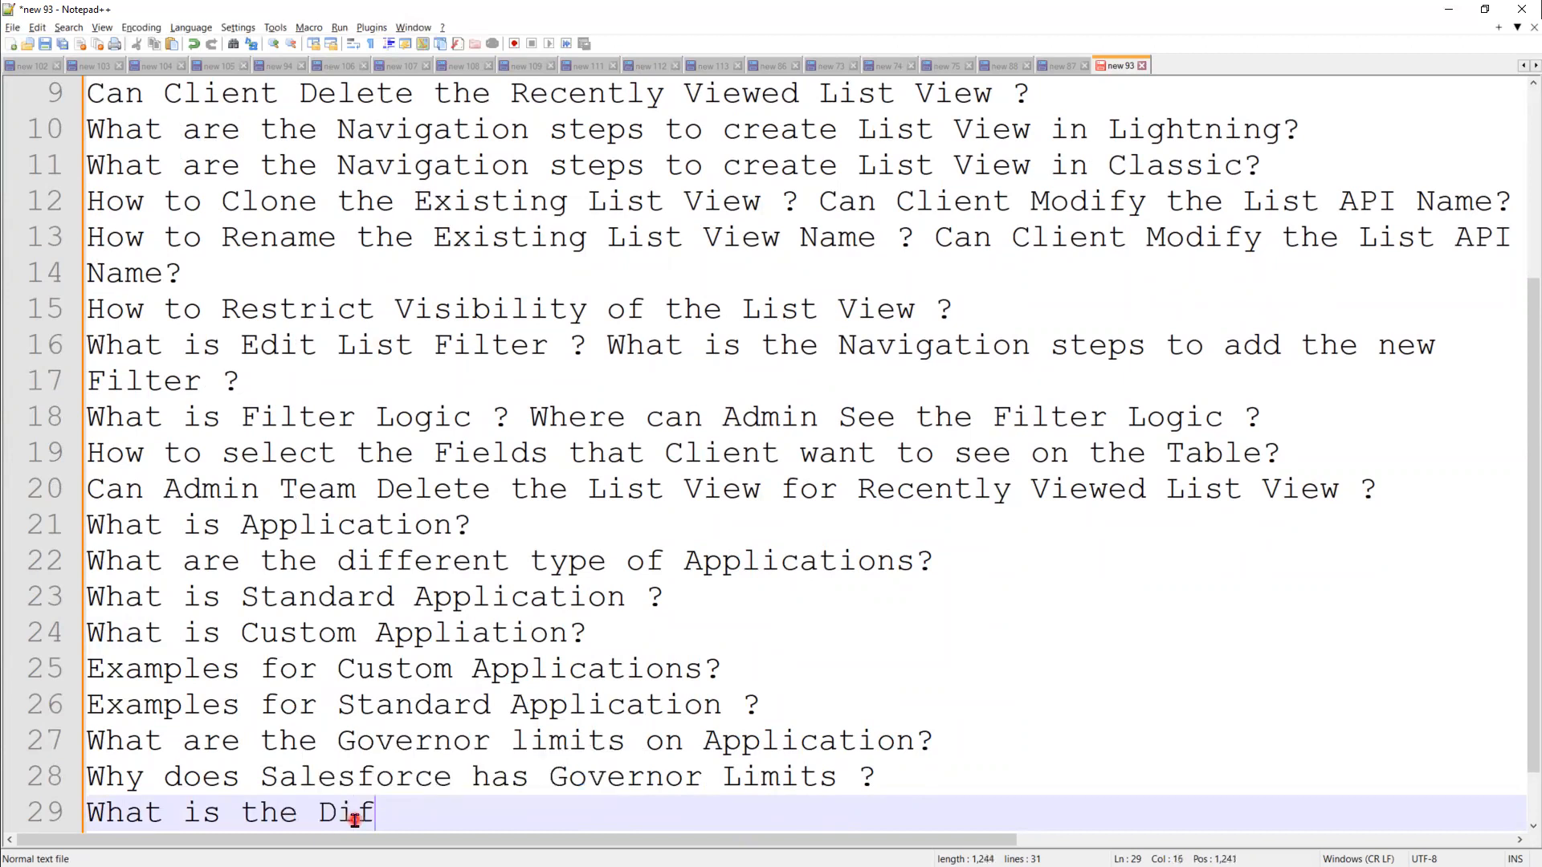
{"action": "type", "text": "ferentce "}
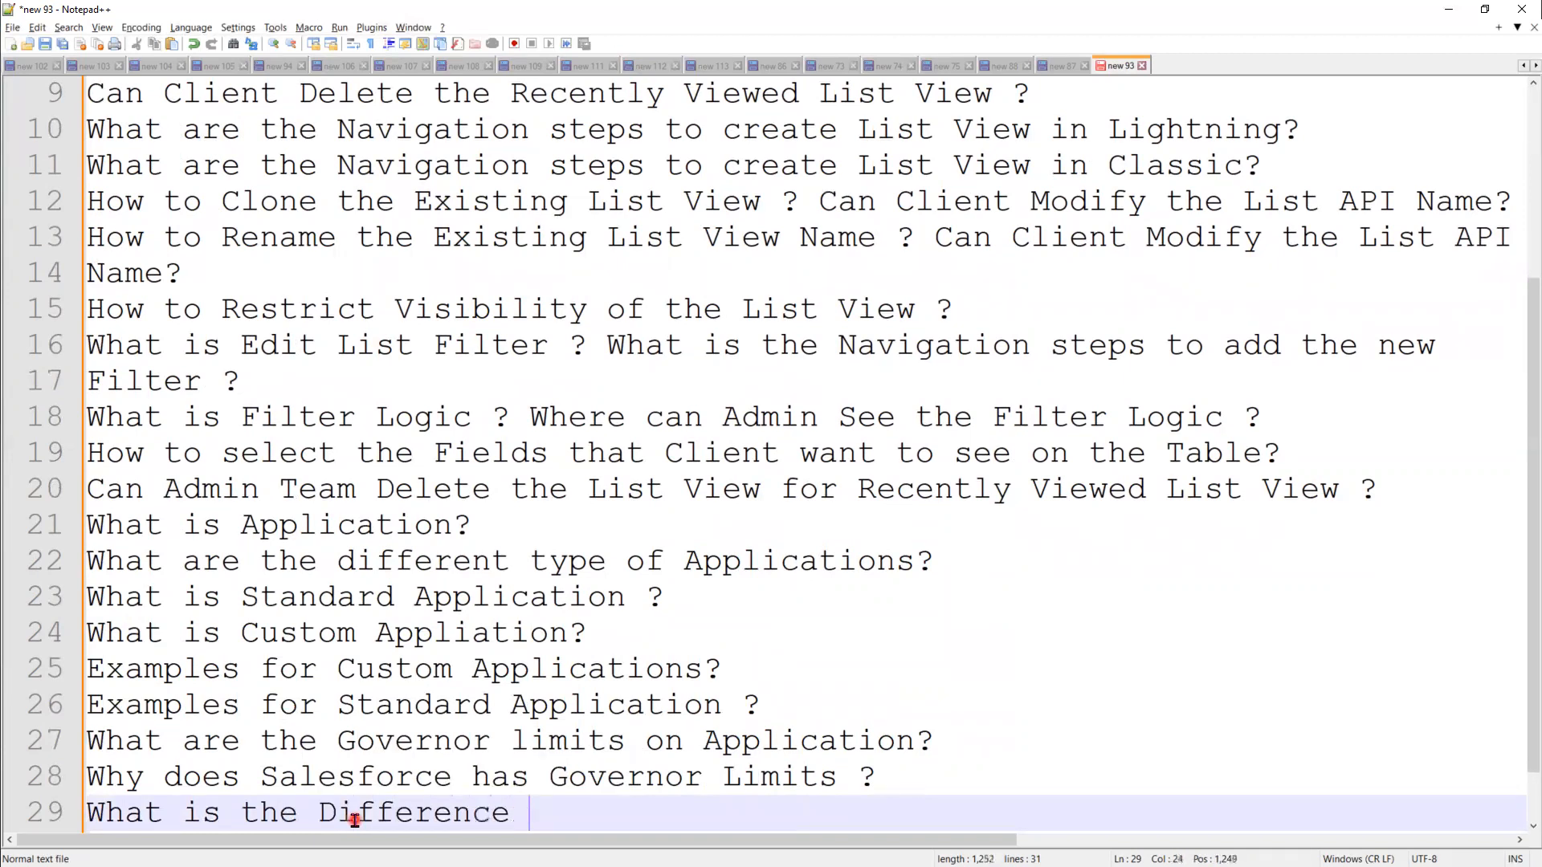
{"action": "type", "text": "between Ligh"}
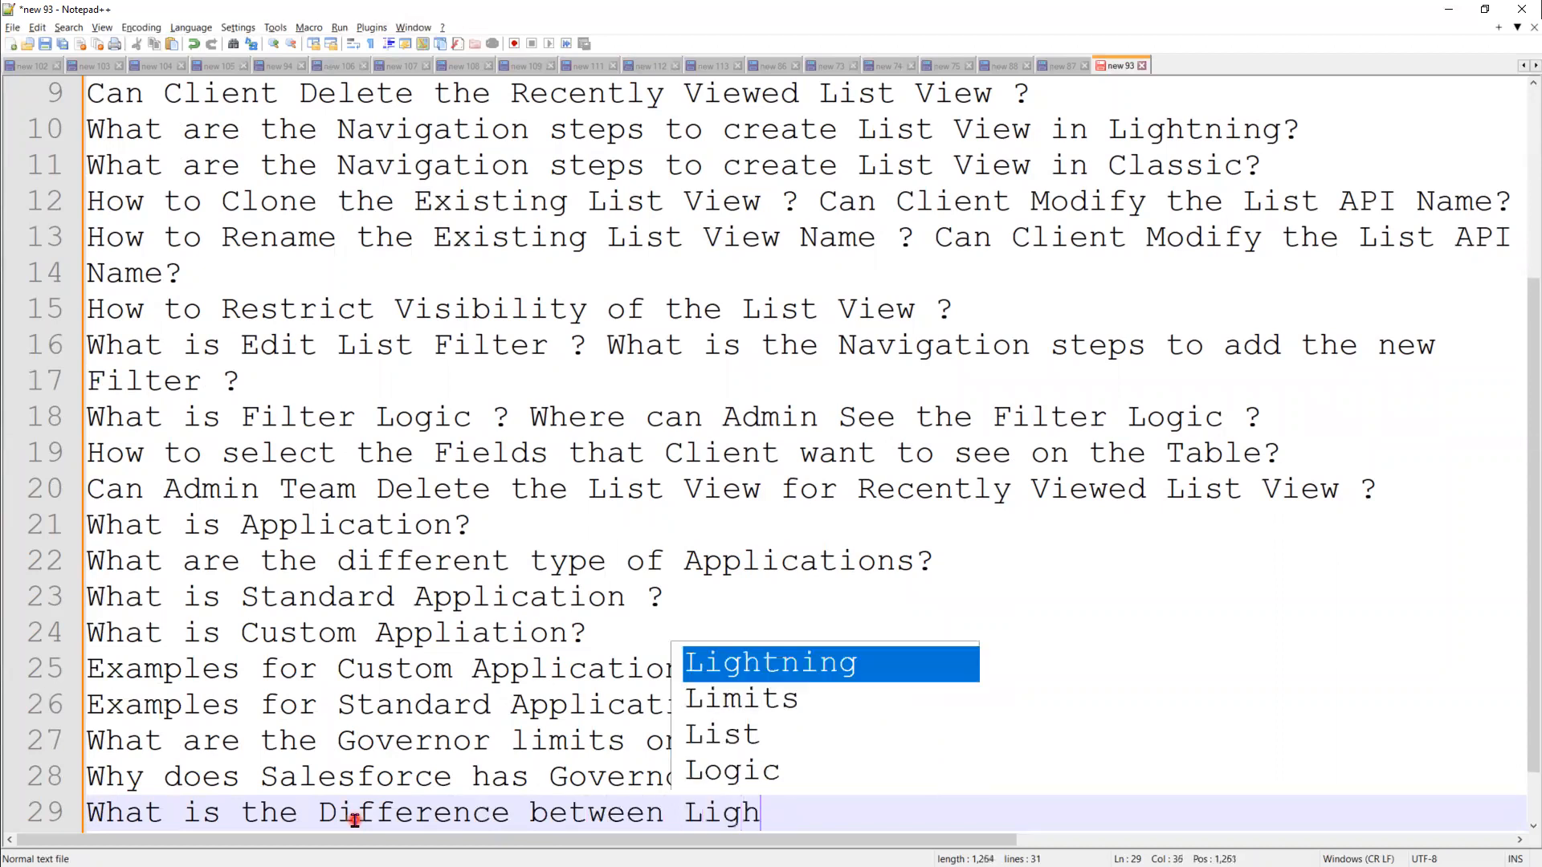
{"action": "type", "text": "tning Ana"}
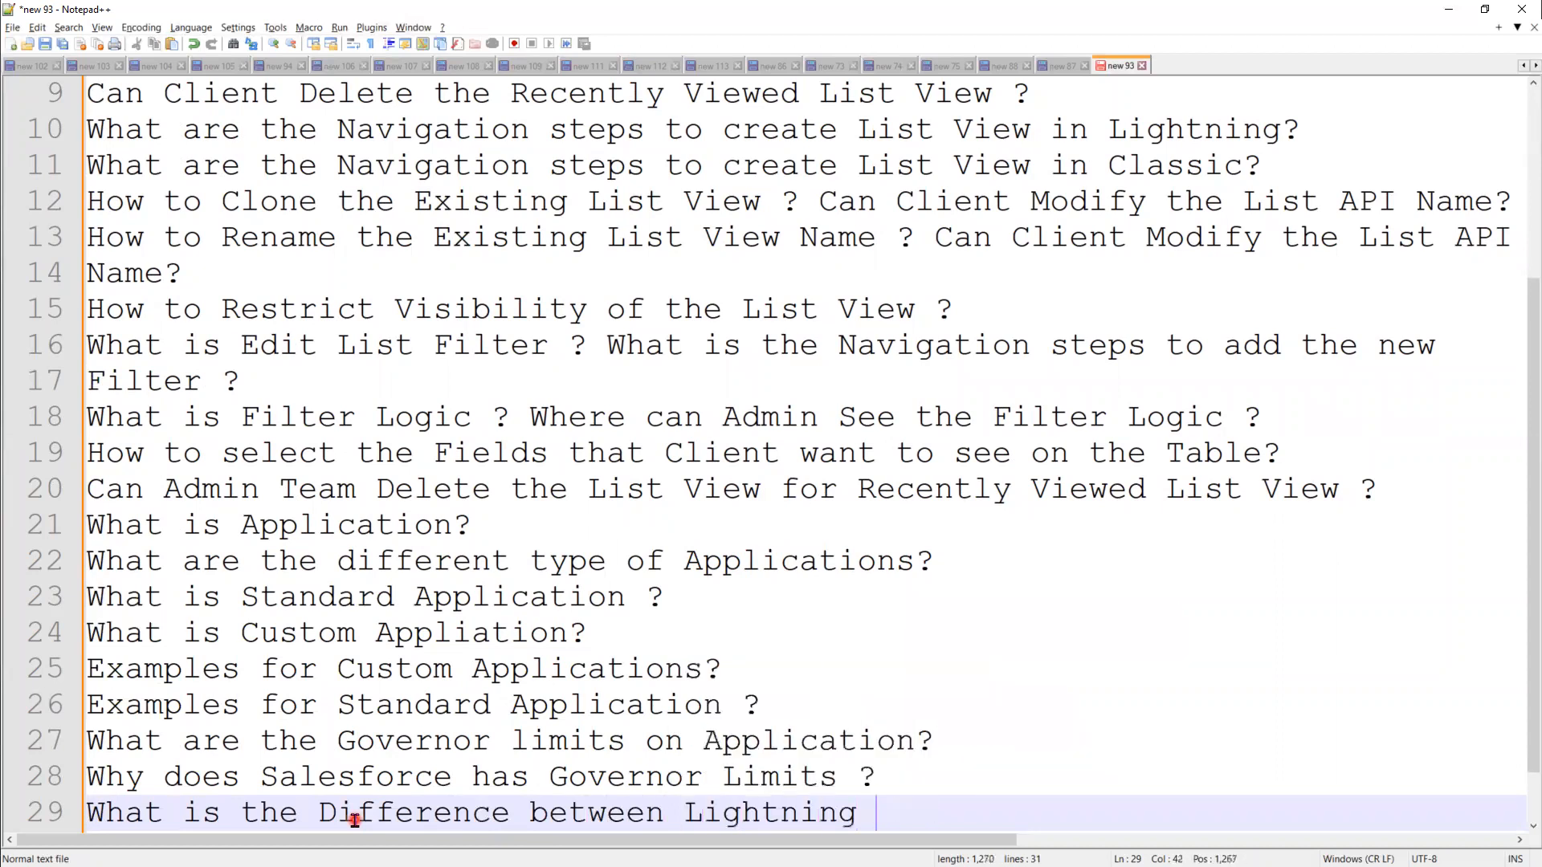
{"action": "key", "text": "BackSpace"}
{"action": "key", "text": "BackSpace"}
{"action": "type", "text": "and Classic "}
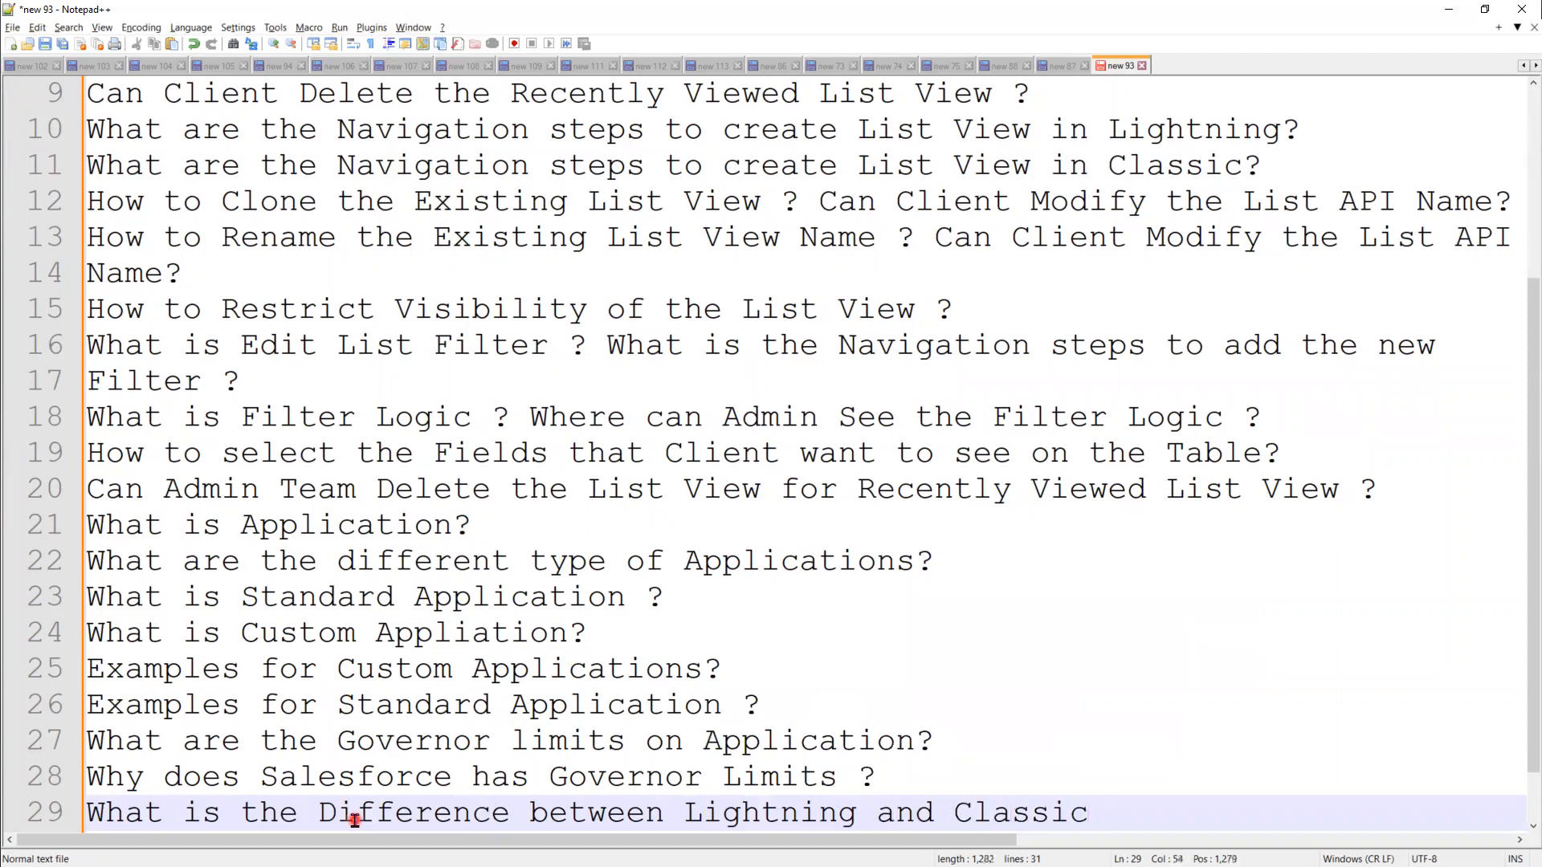
{"action": "type", "text": "for List"}
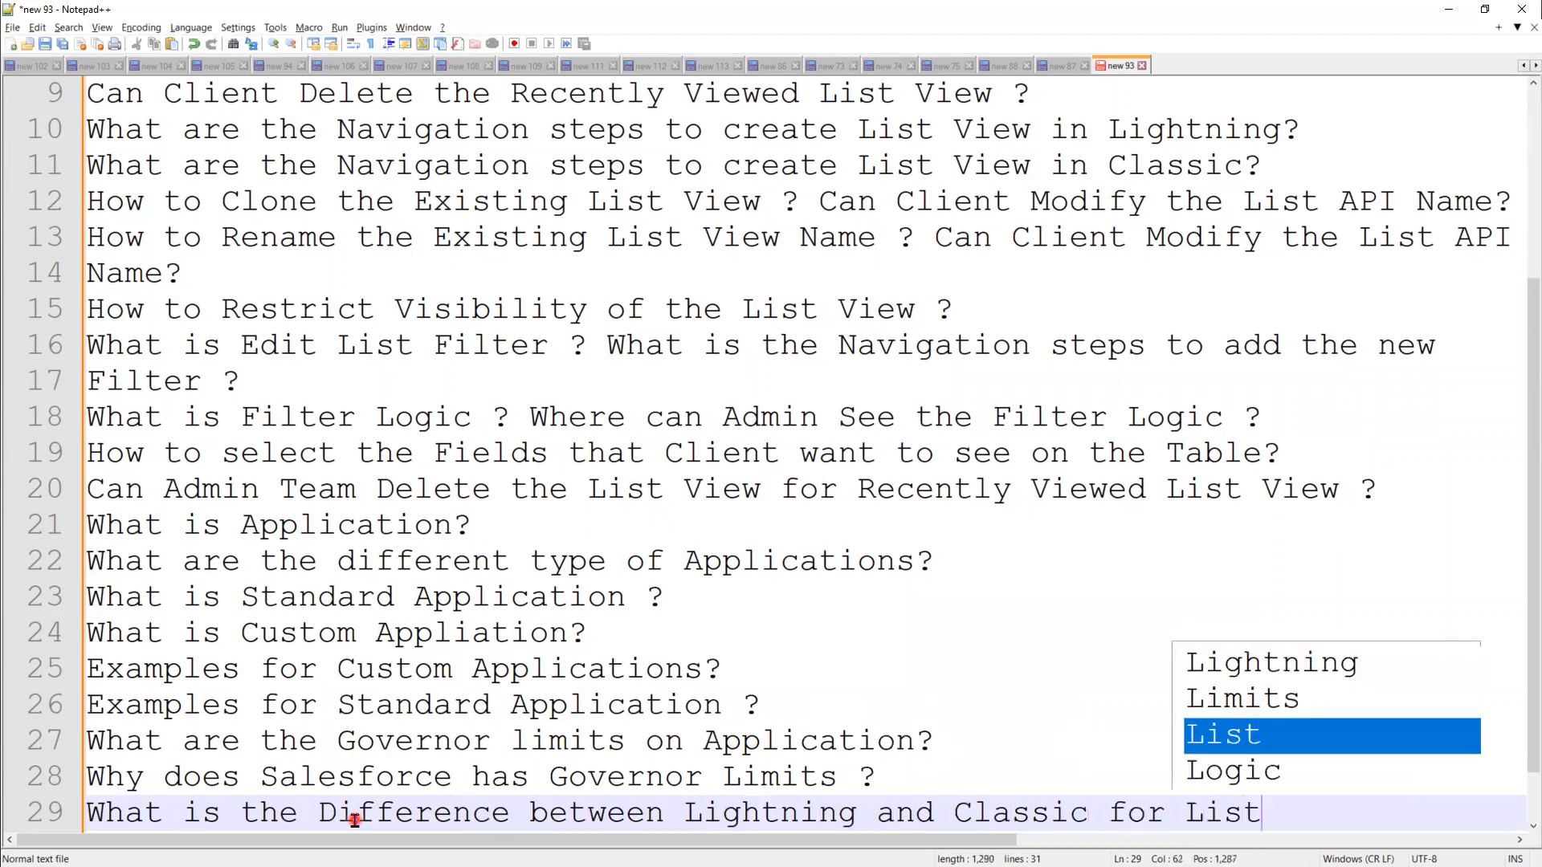
{"action": "type", "text": " View"}
{"action": "type", "text": "?"}
{"action": "key", "text": "Return"}
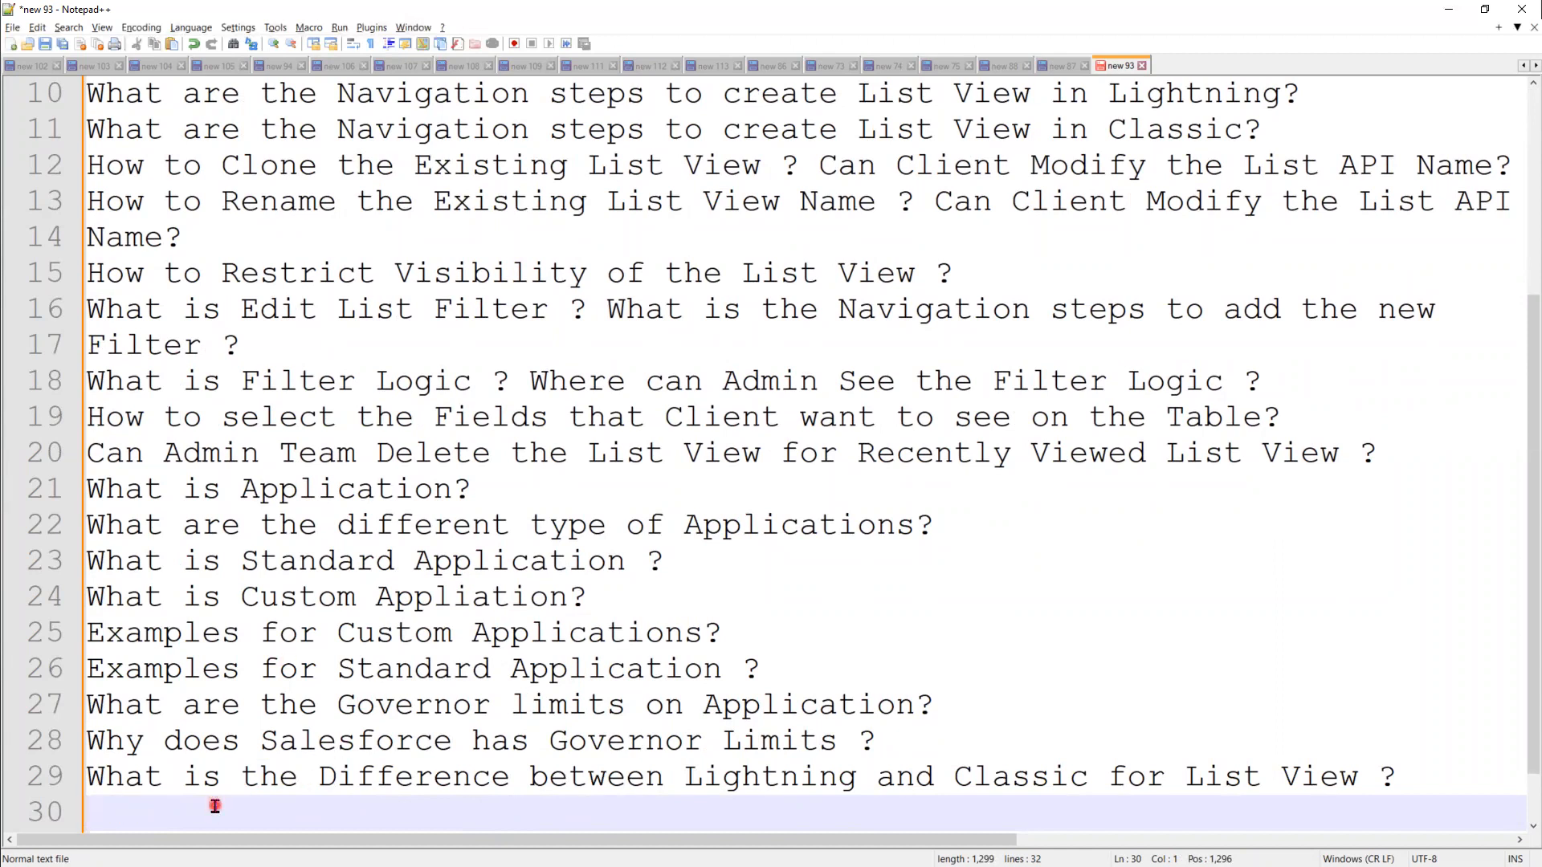
Step: Add line 30: 'Can Admin Delete the Standard Appliation from Organization?'
{"action": "type", "text": "Can Am"}
{"action": "key", "text": "BackSpace"}
{"action": "type", "text": "d"}
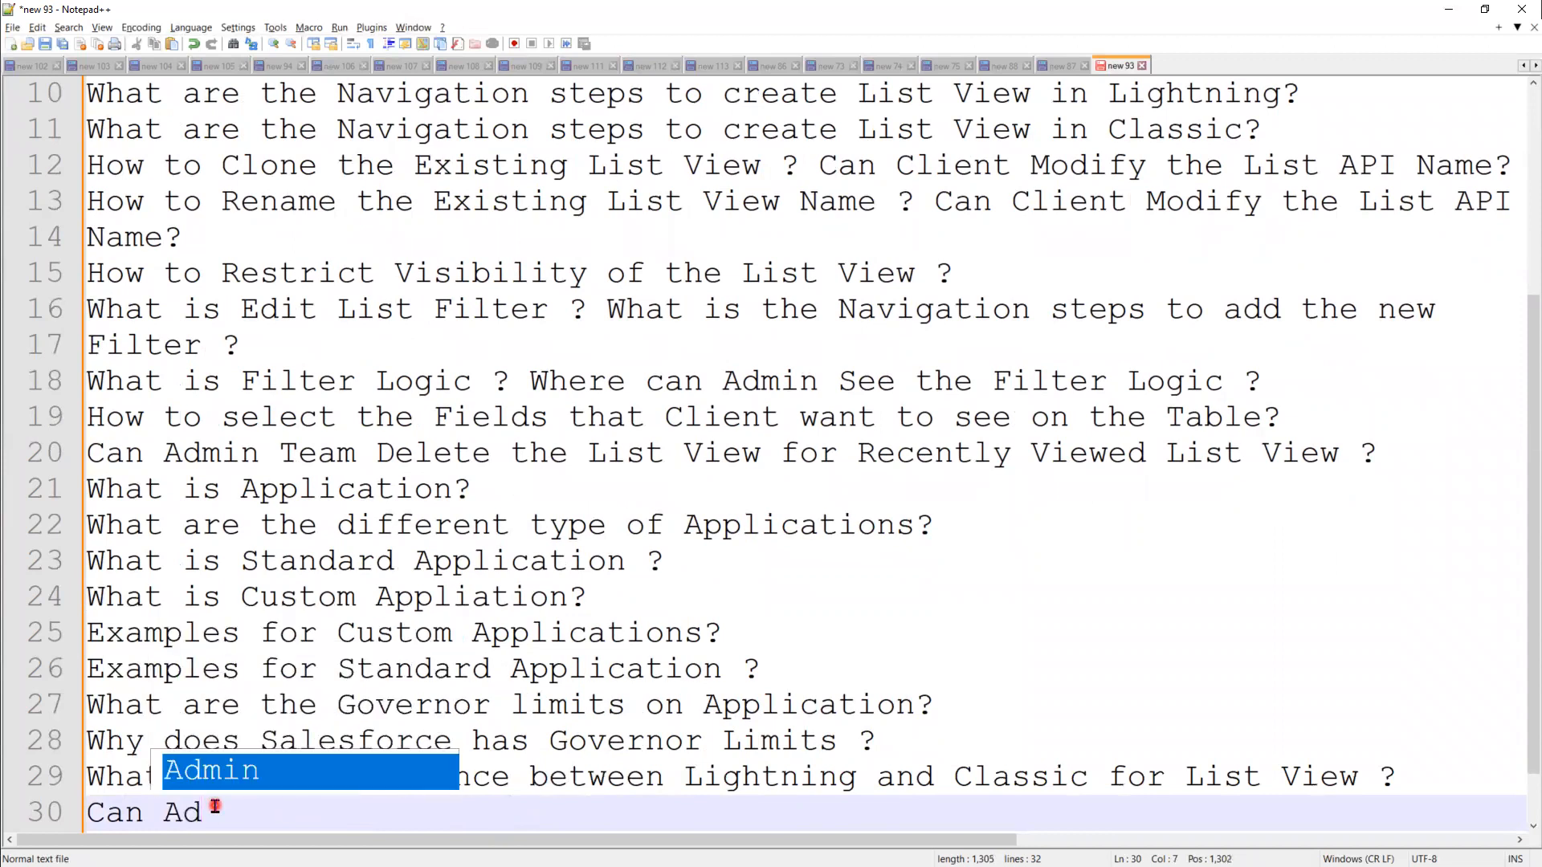
{"action": "type", "text": "min Delet"}
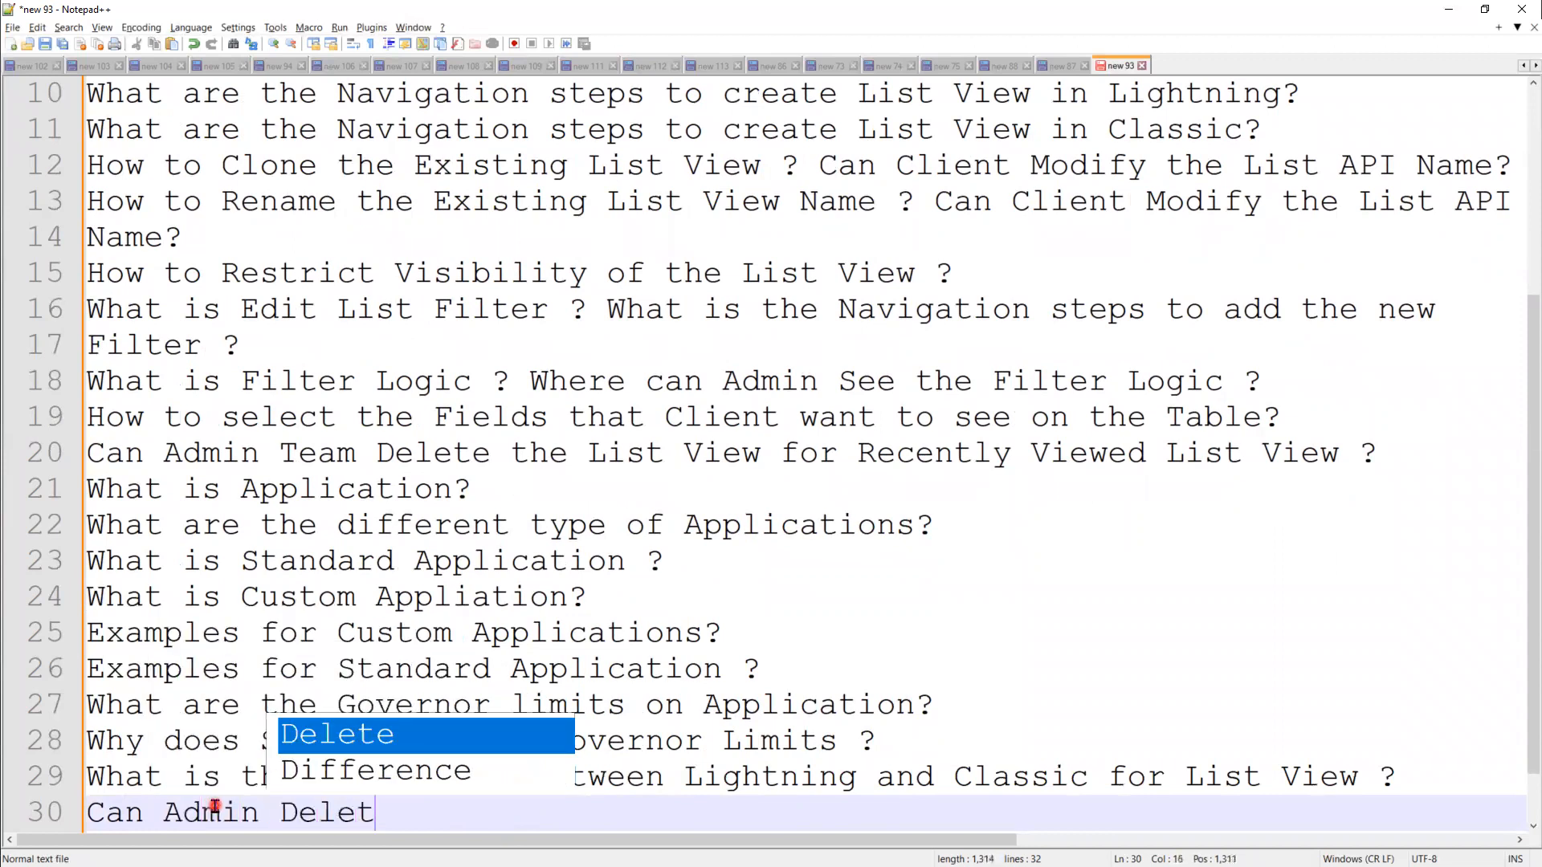
{"action": "type", "text": "e the Sta"}
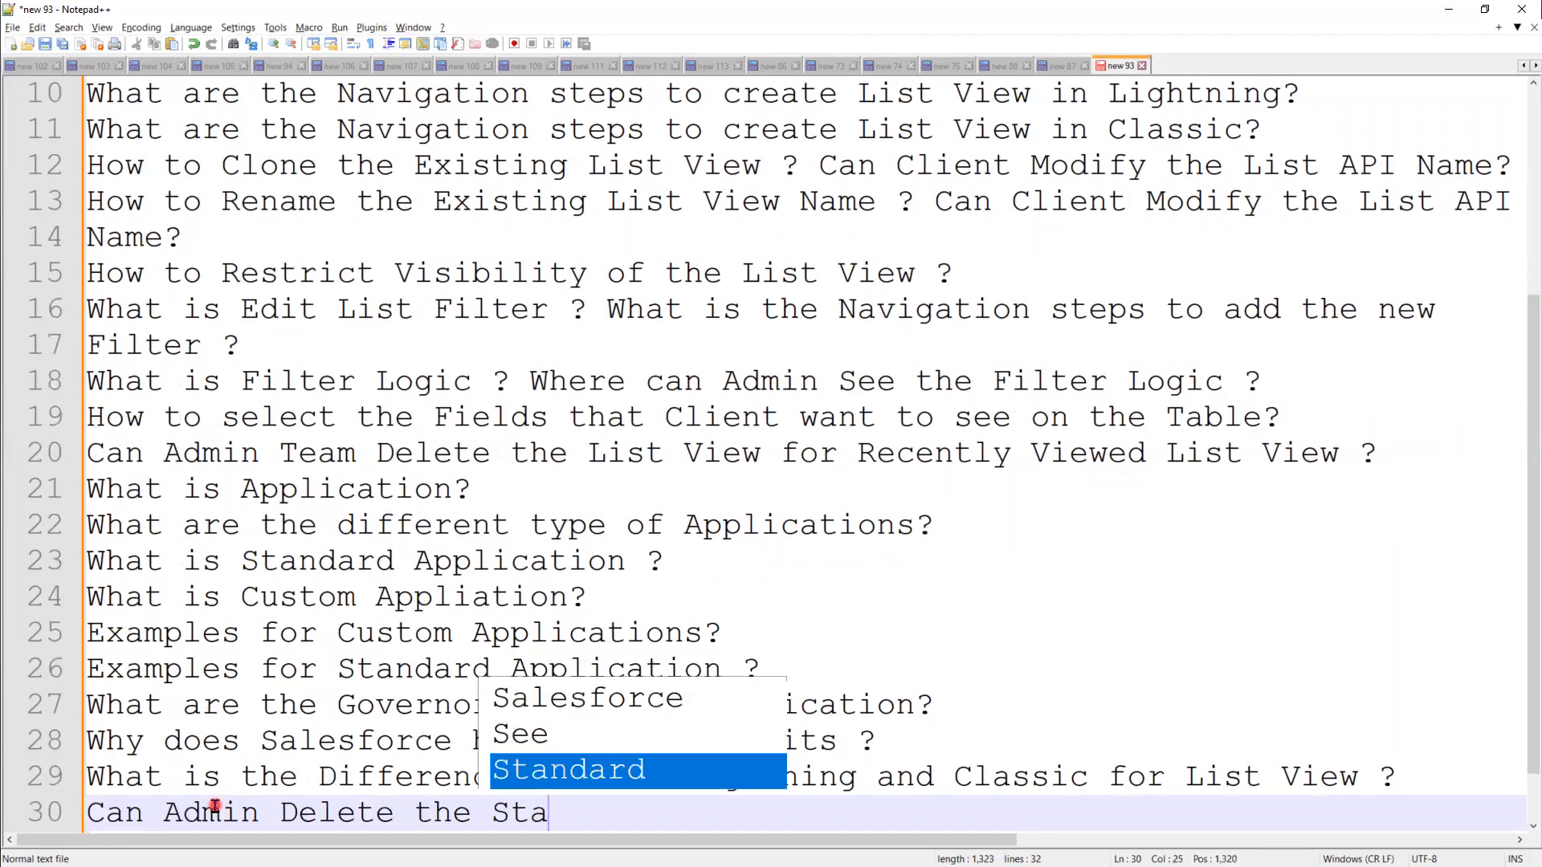
{"action": "key", "text": "Return"}
{"action": "type", "text": "App"}
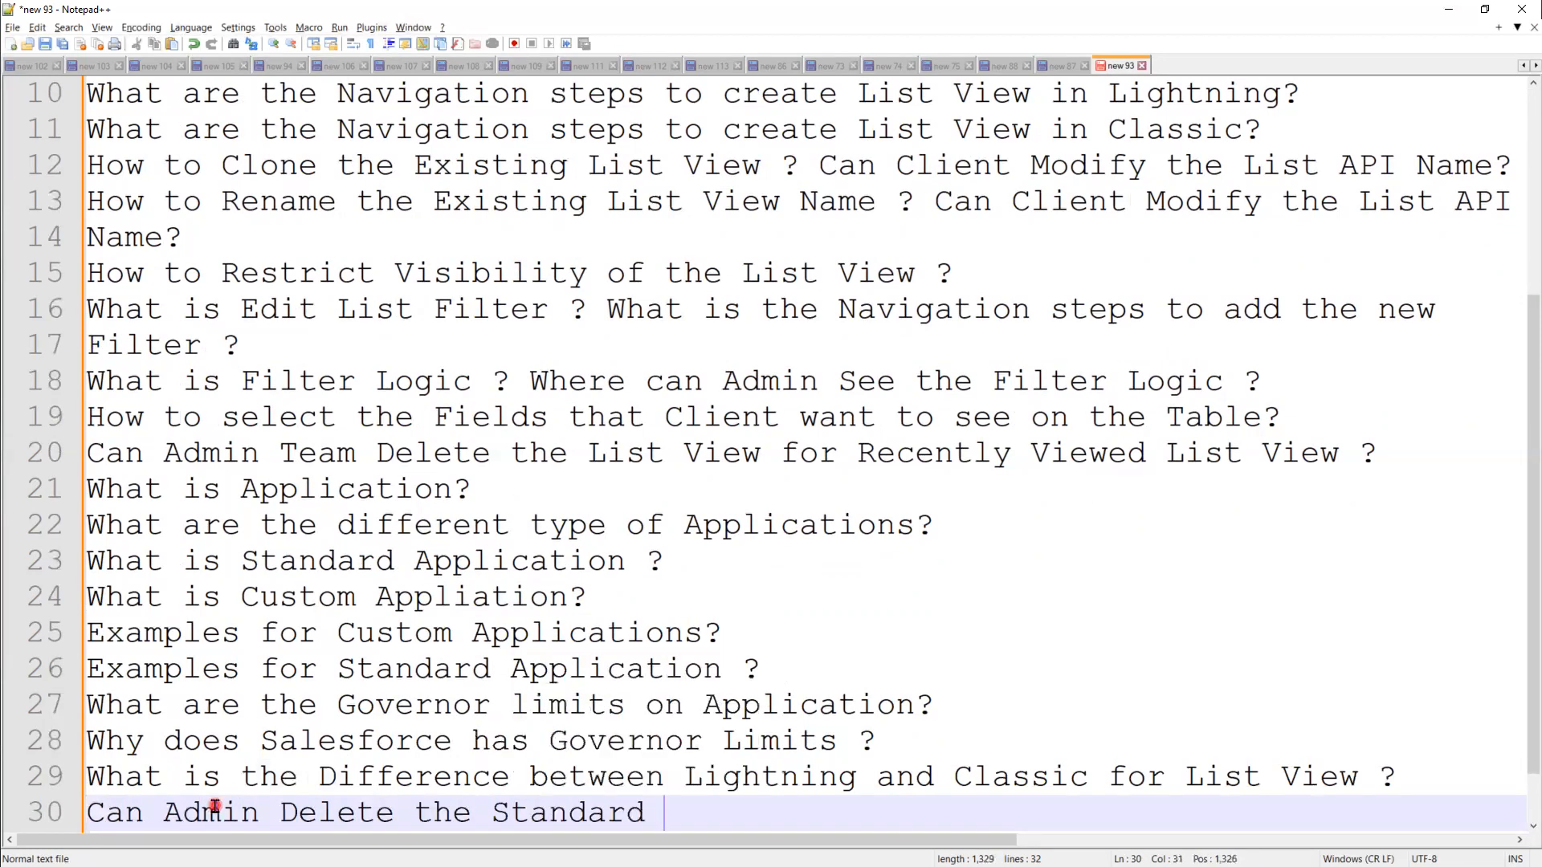
{"action": "key", "text": "Return"}
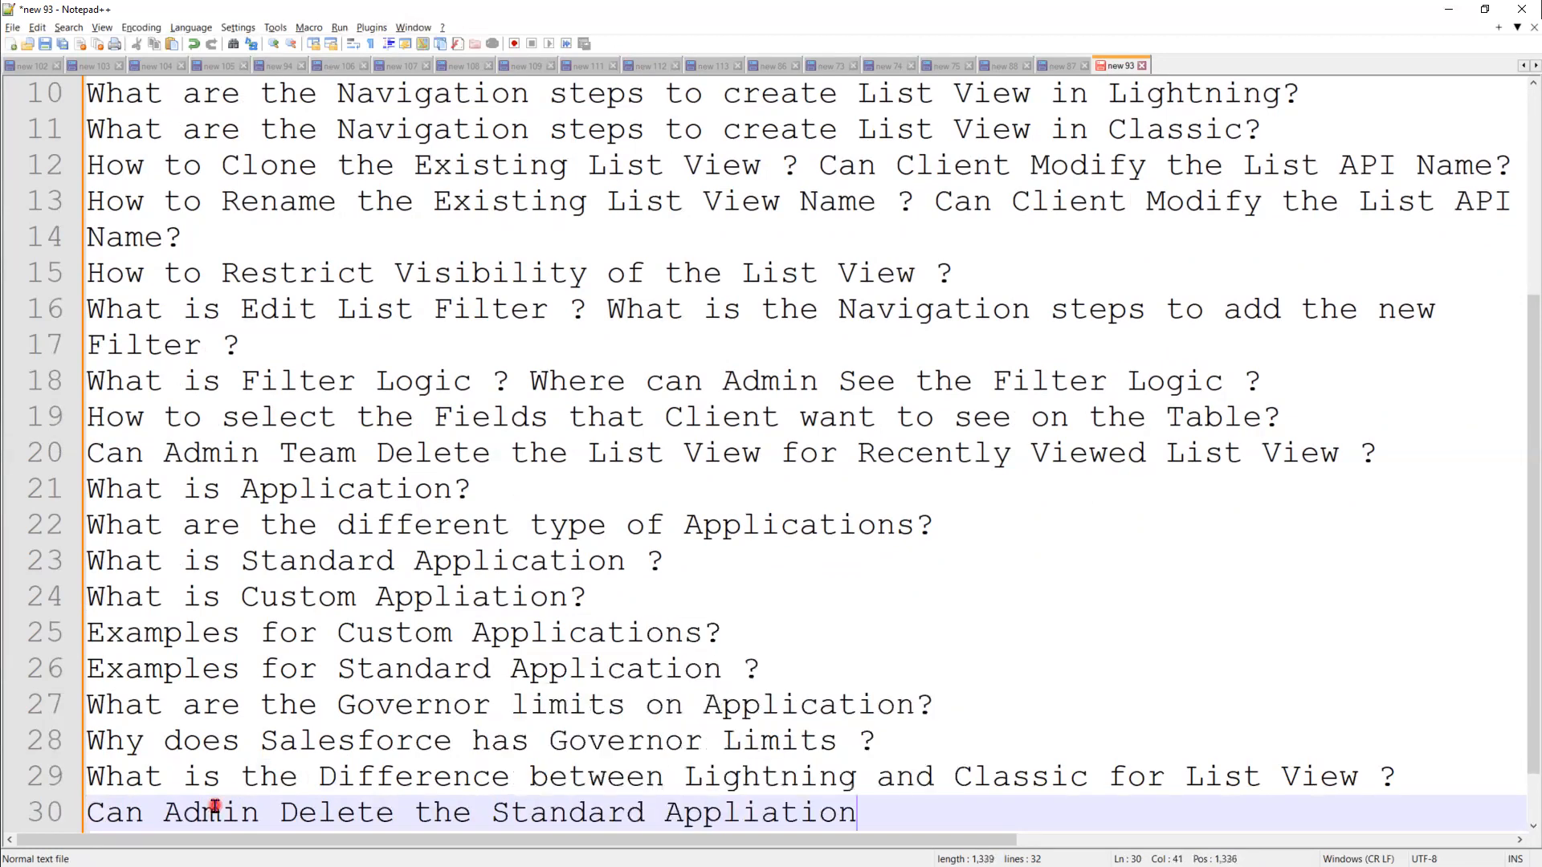
{"action": "type", "text": "?"}
{"action": "key", "text": "Left"}
{"action": "type", "text": "from Organizat"}
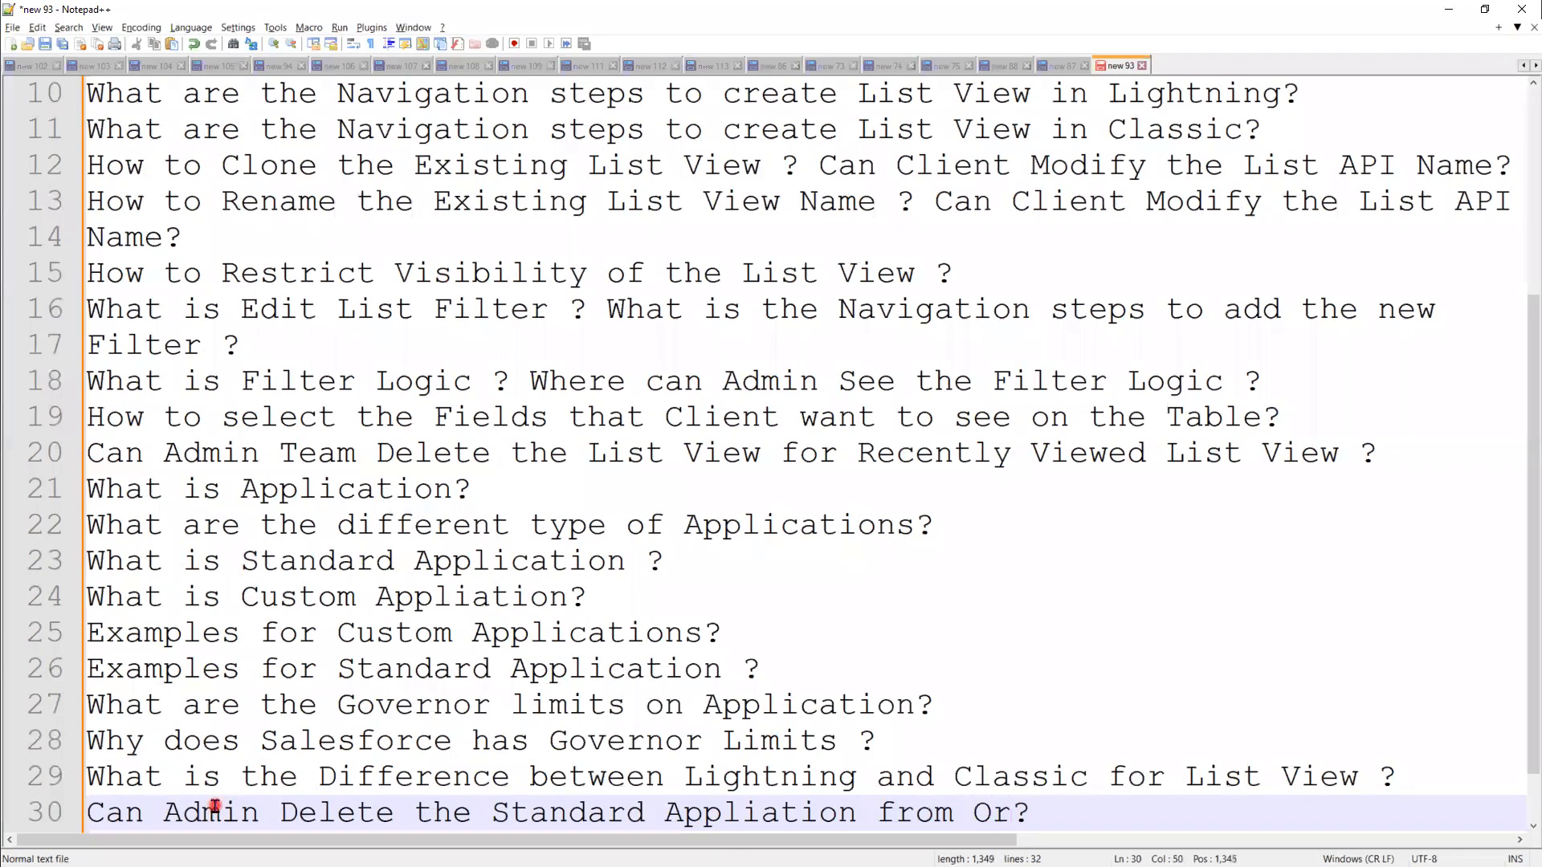
{"action": "type", "text": "ion"}
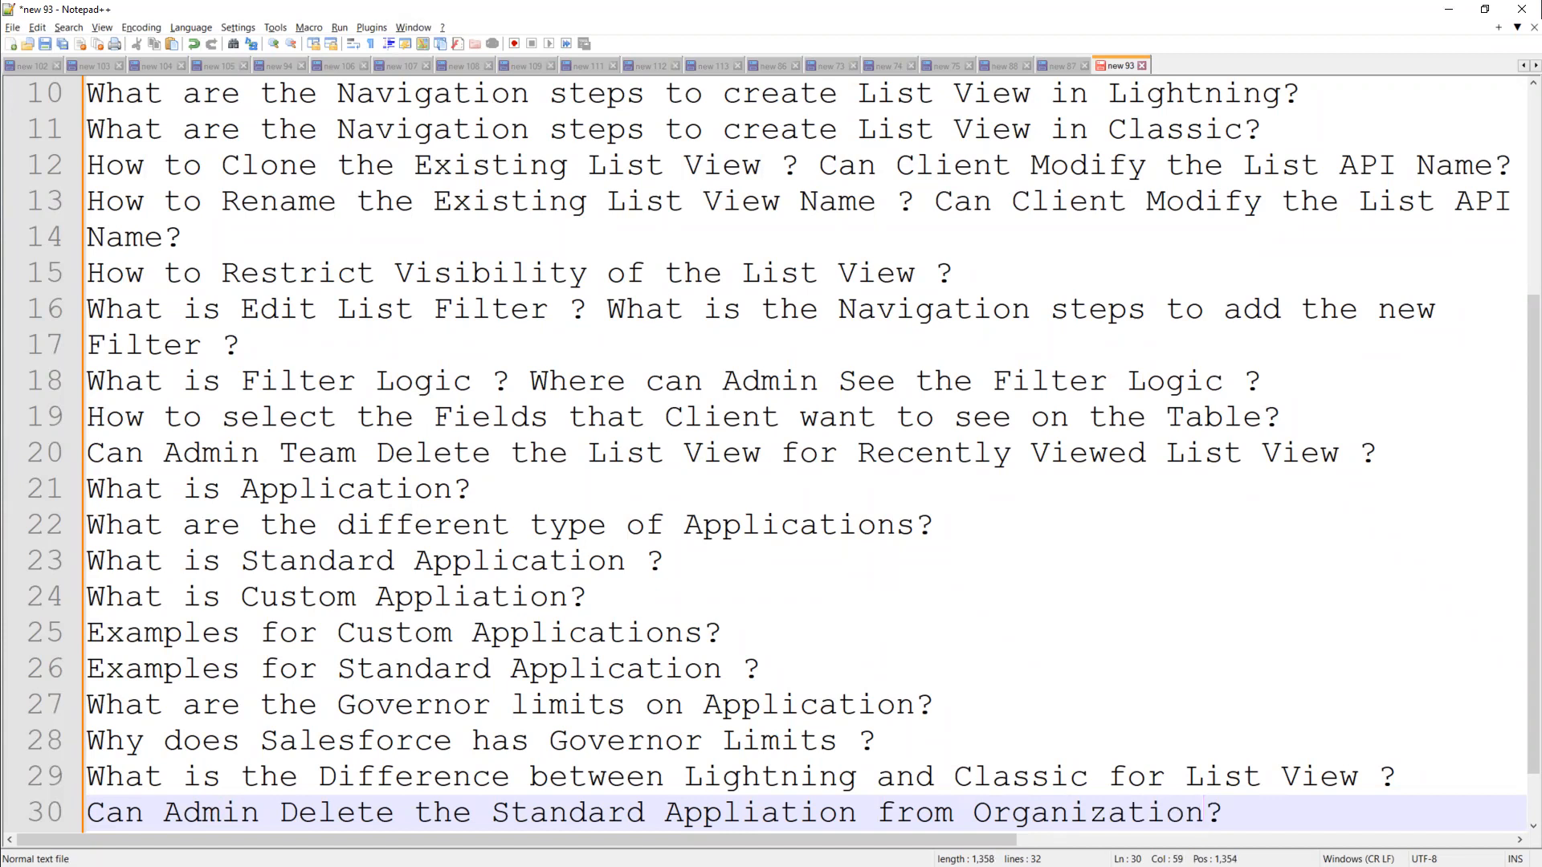
{"action": "key", "text": "alt+Tab"}
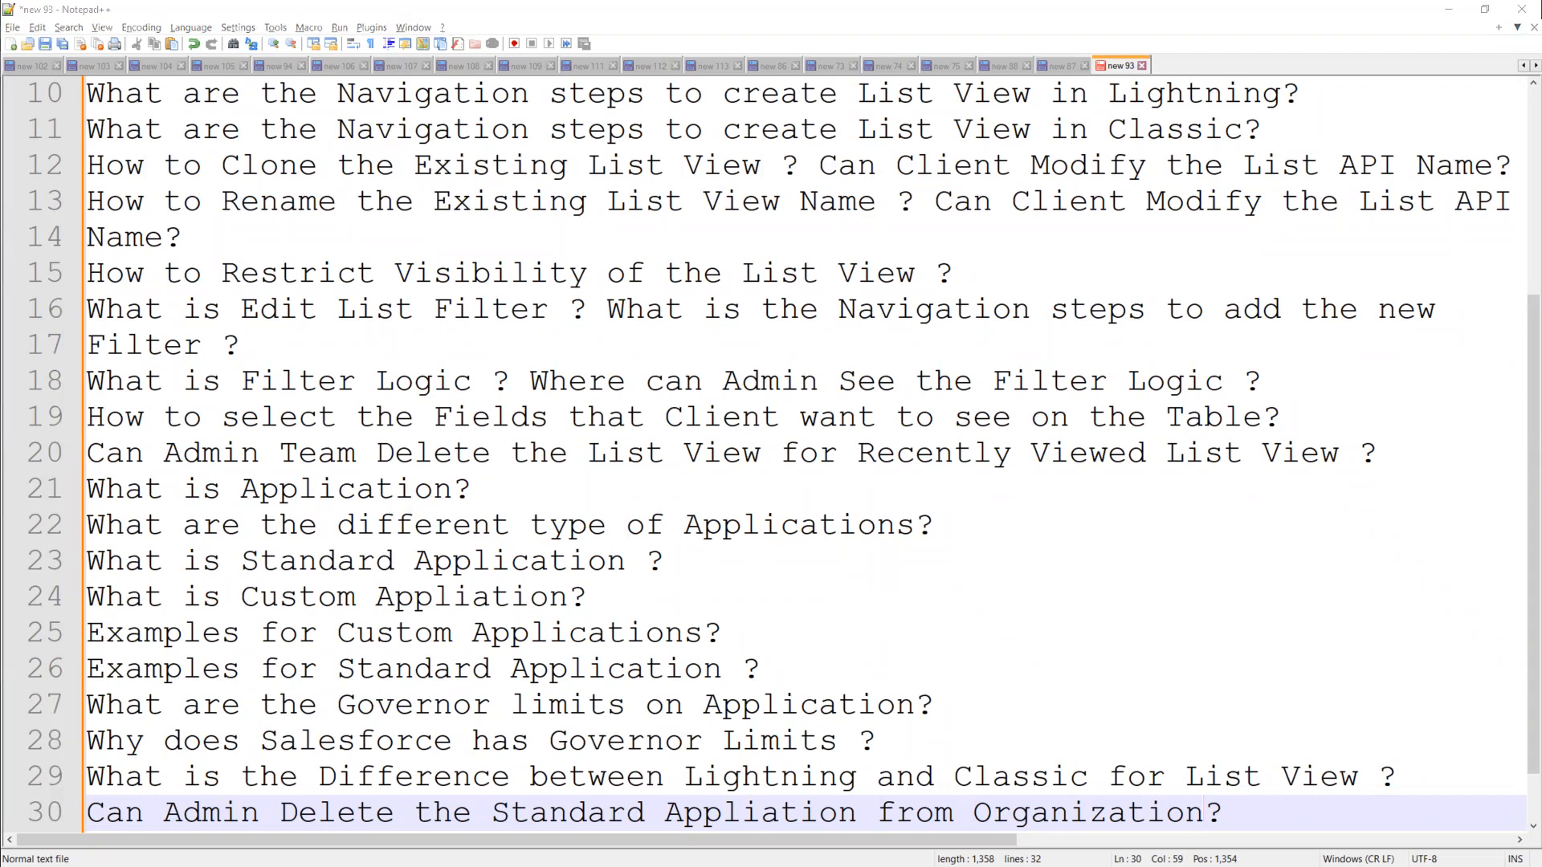